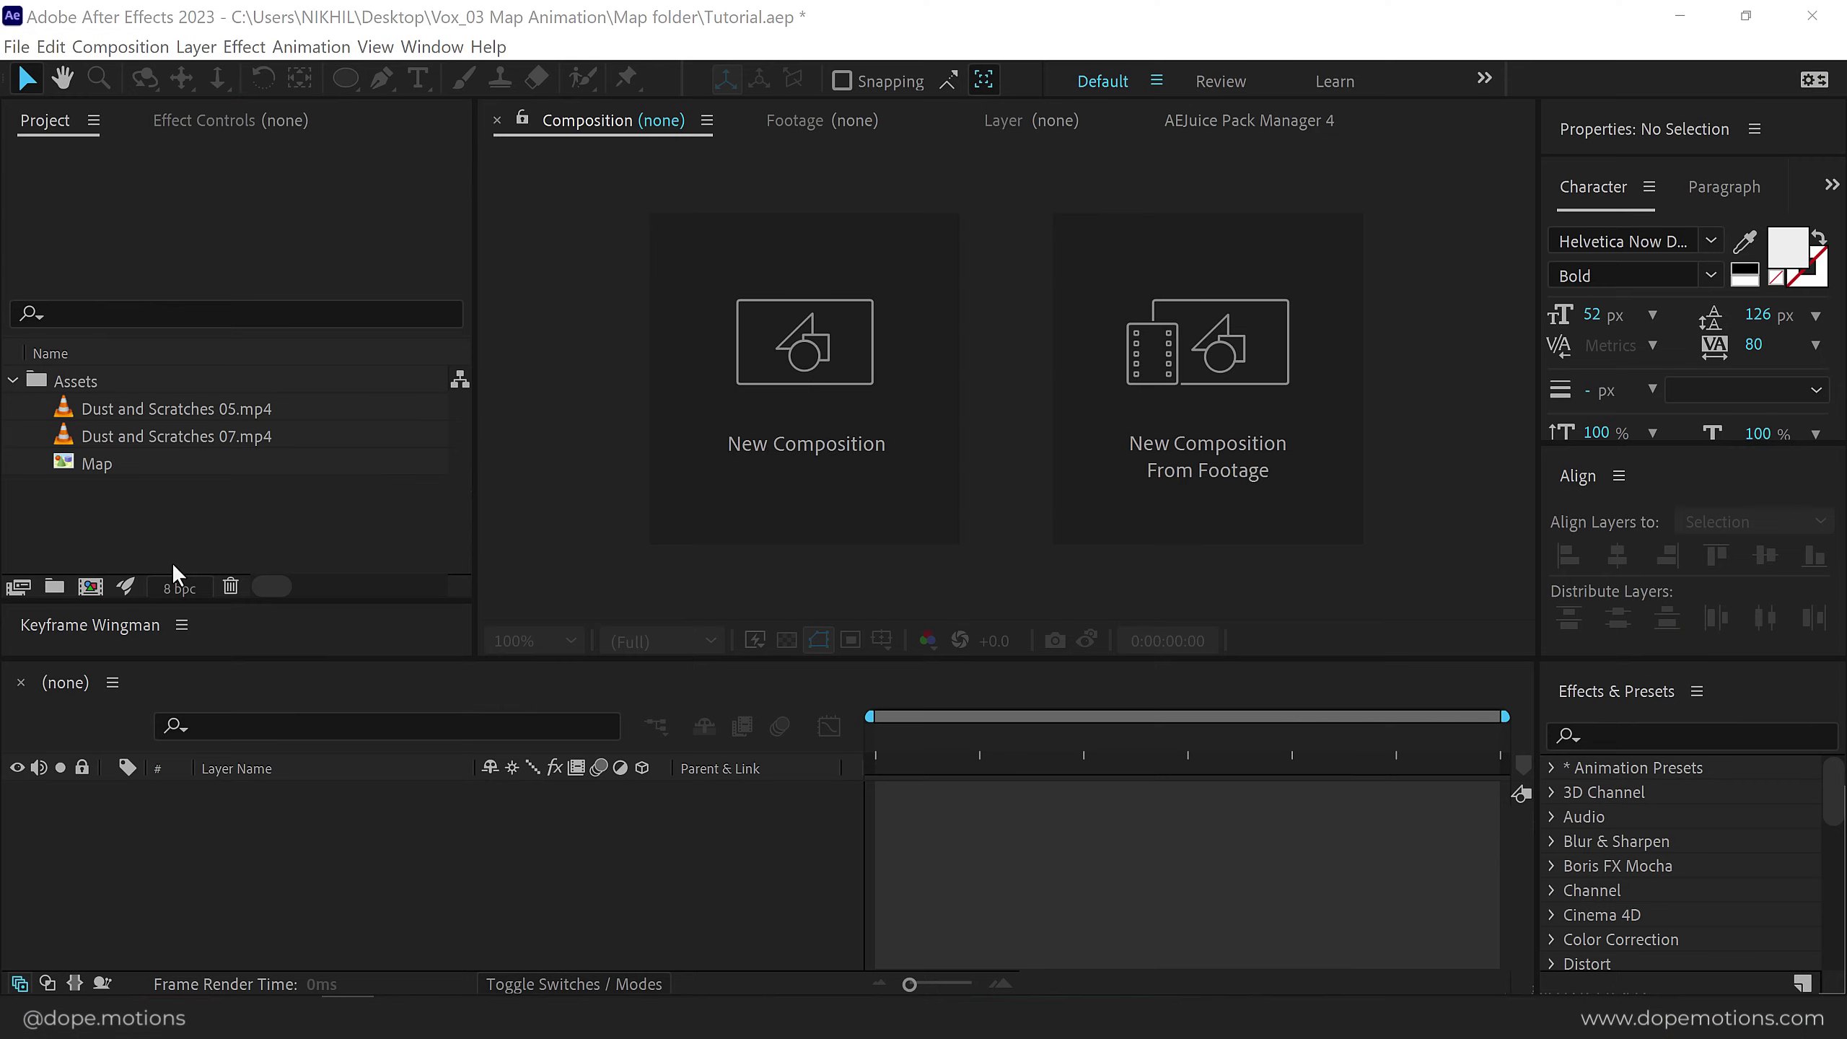
Start a new 2560×1440, 30 fps, 10-second composition and name it 'Render'.
{"action": "left_click", "coordinate": [219, 528]}
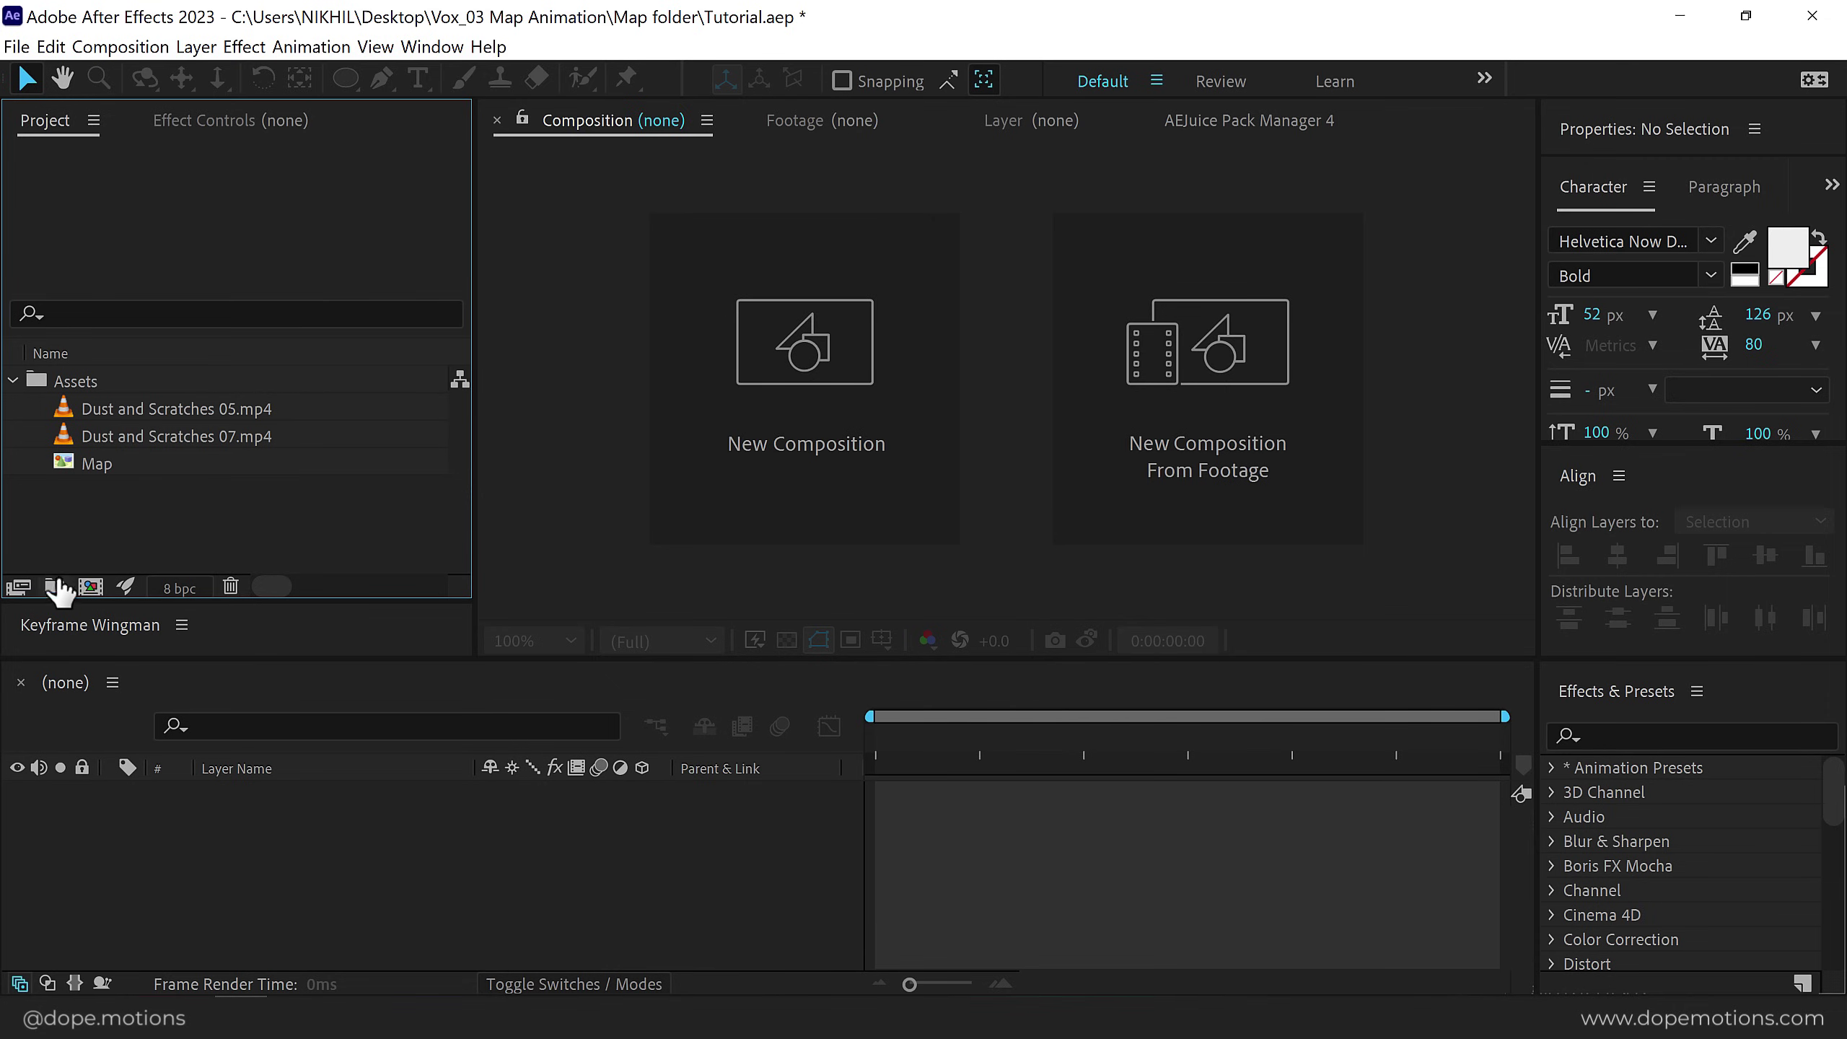
{"action": "left_click", "coordinate": [90, 588]}
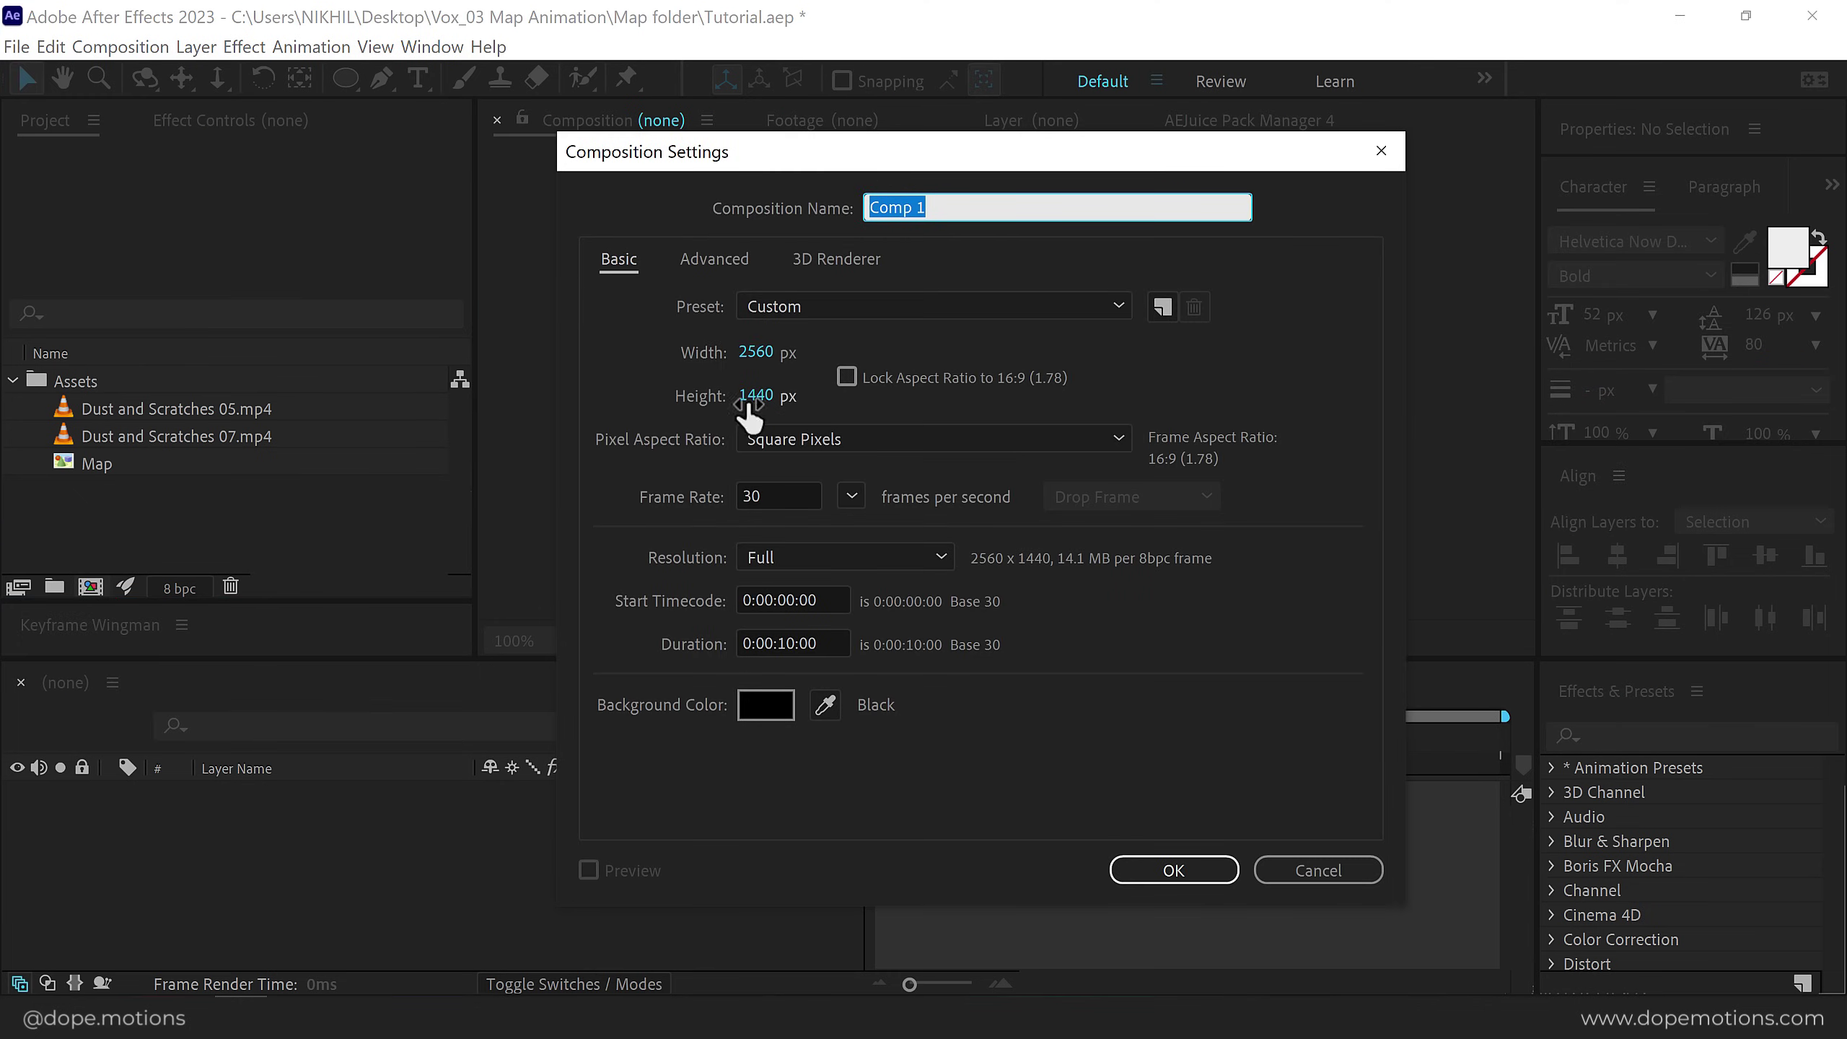
{"action": "left_click", "coordinate": [917, 206]}
{"action": "triple_click", "coordinate": [916, 206]}
{"action": "type", "text": "Redhed"}
{"action": "key", "text": "BackSpace"}
{"action": "key", "text": "BackSpace"}
{"action": "key", "text": "BackSpace"}
{"action": "key", "text": "BackSpace"}
{"action": "type", "text": "nder"}
Create the Render comp, preview the Map image, then build a Map 2 composition from it.
{"action": "left_click", "coordinate": [1167, 866]}
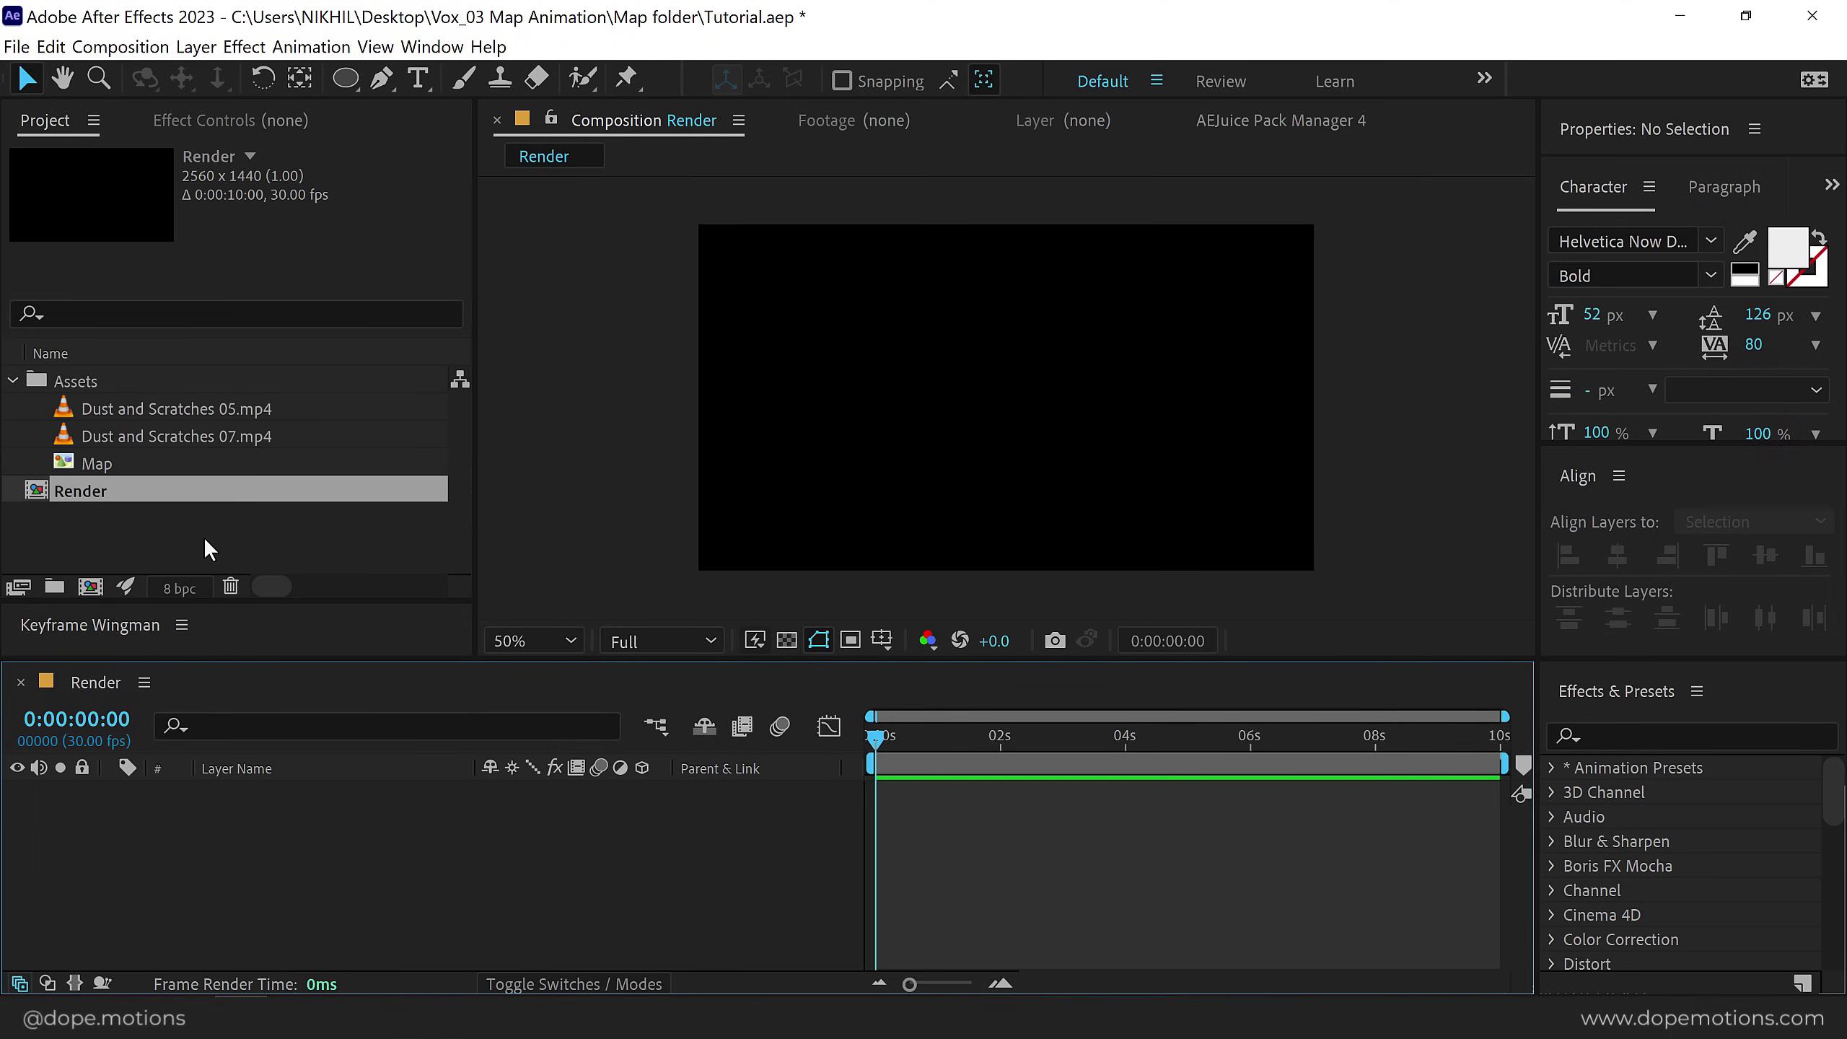
{"action": "left_click", "coordinate": [202, 524]}
{"action": "double_click", "coordinate": [114, 467]}
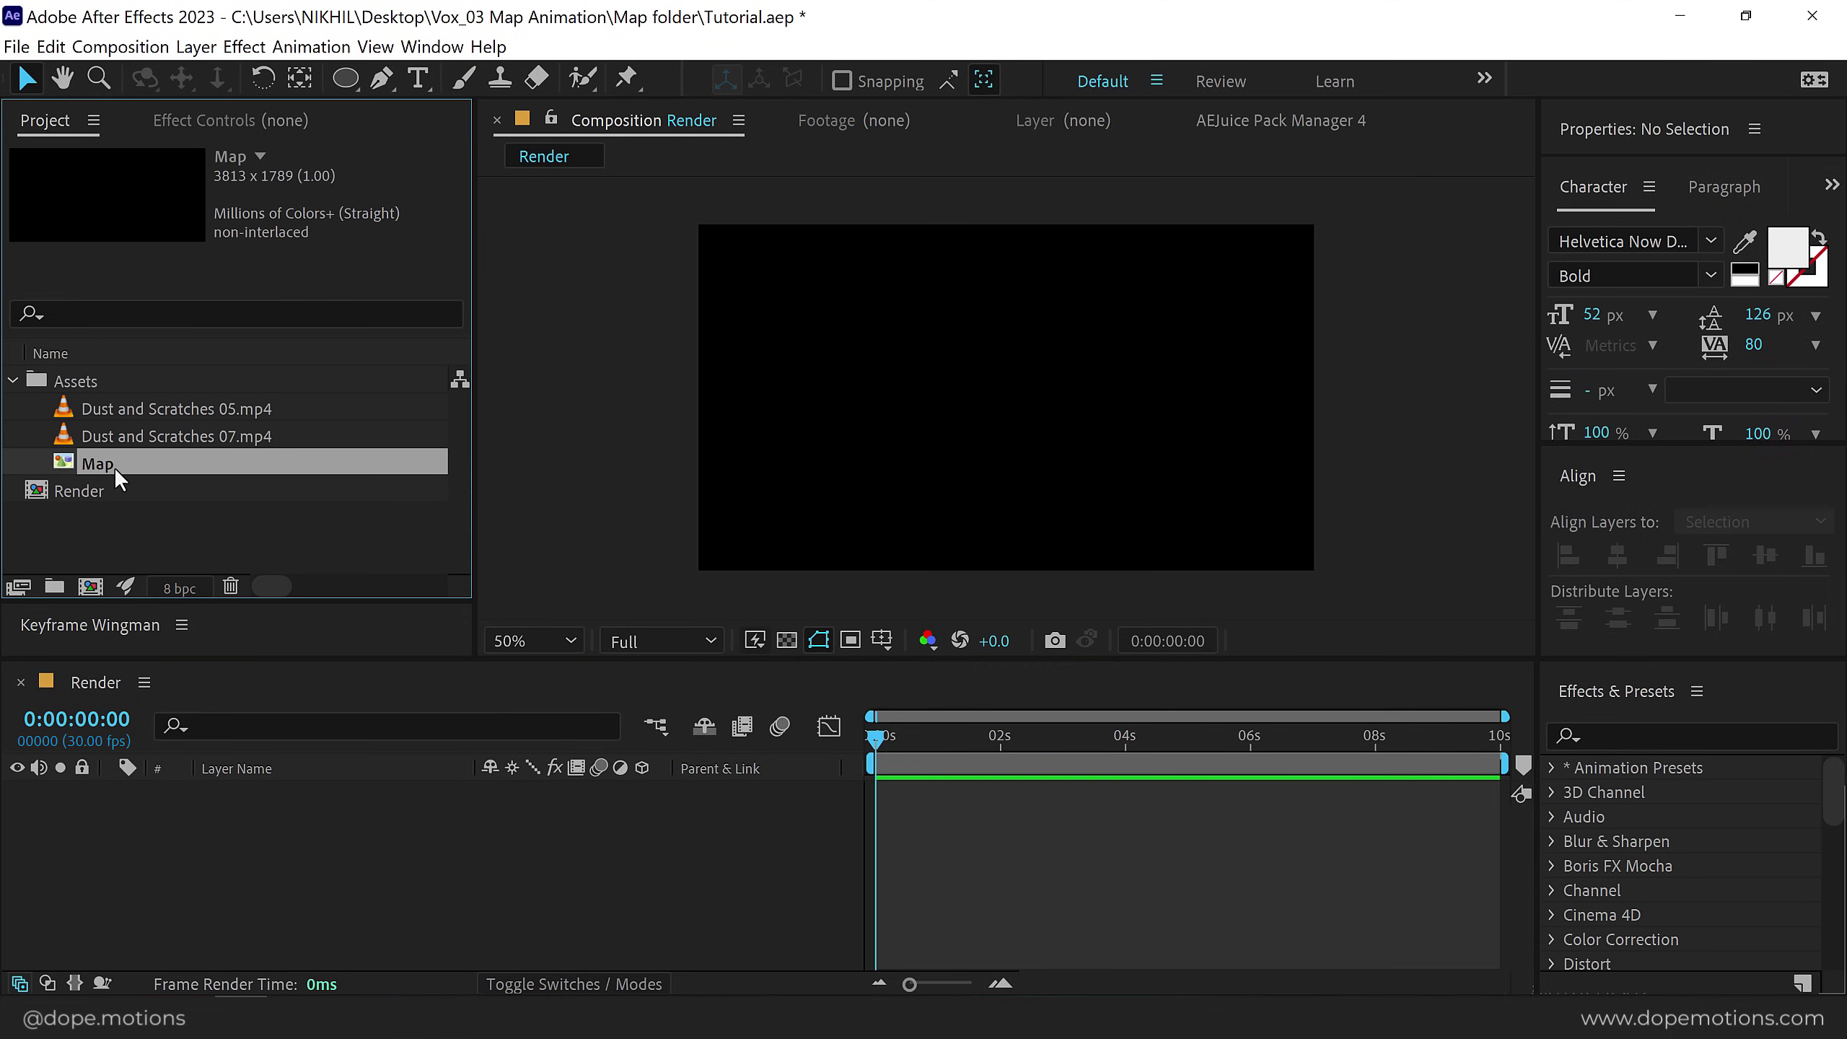
{"action": "scroll", "coordinate": [966, 405], "scroll_direction": "up", "scroll_amount": 2}
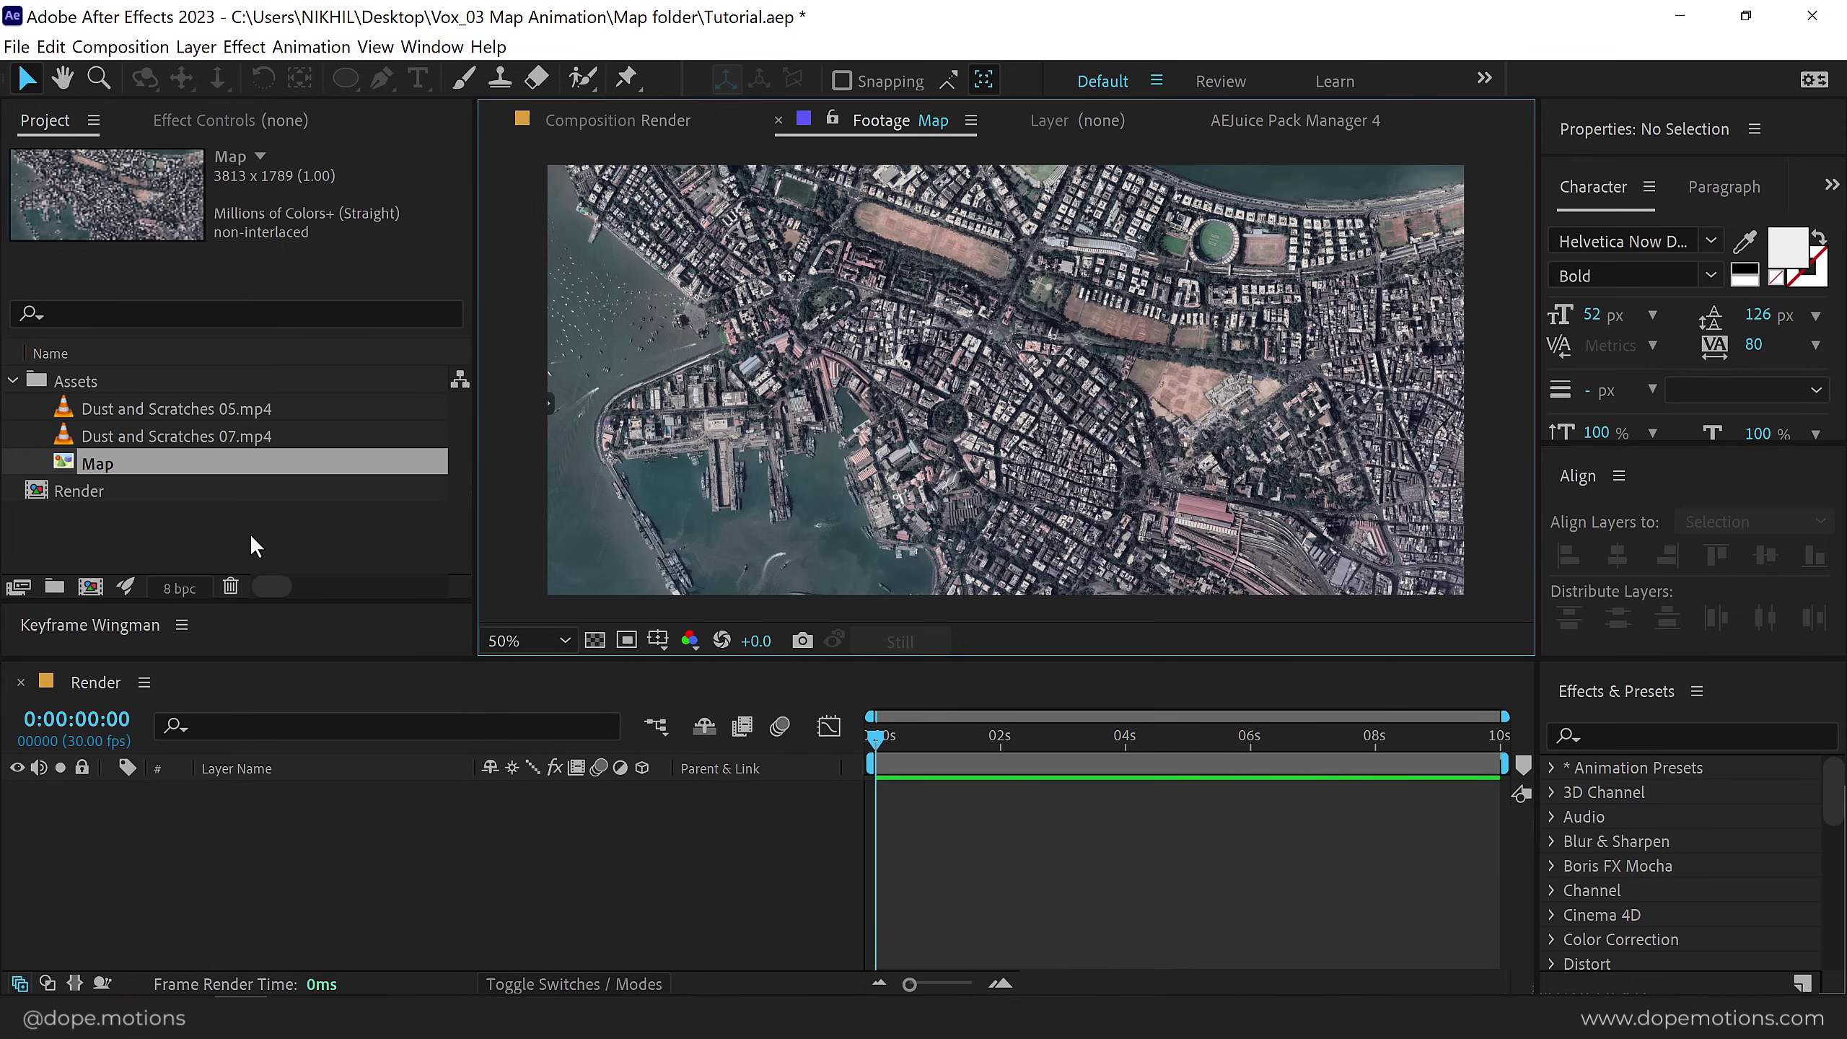
{"action": "left_click_drag", "start_coordinate": [96, 463], "coordinate": [93, 590]}
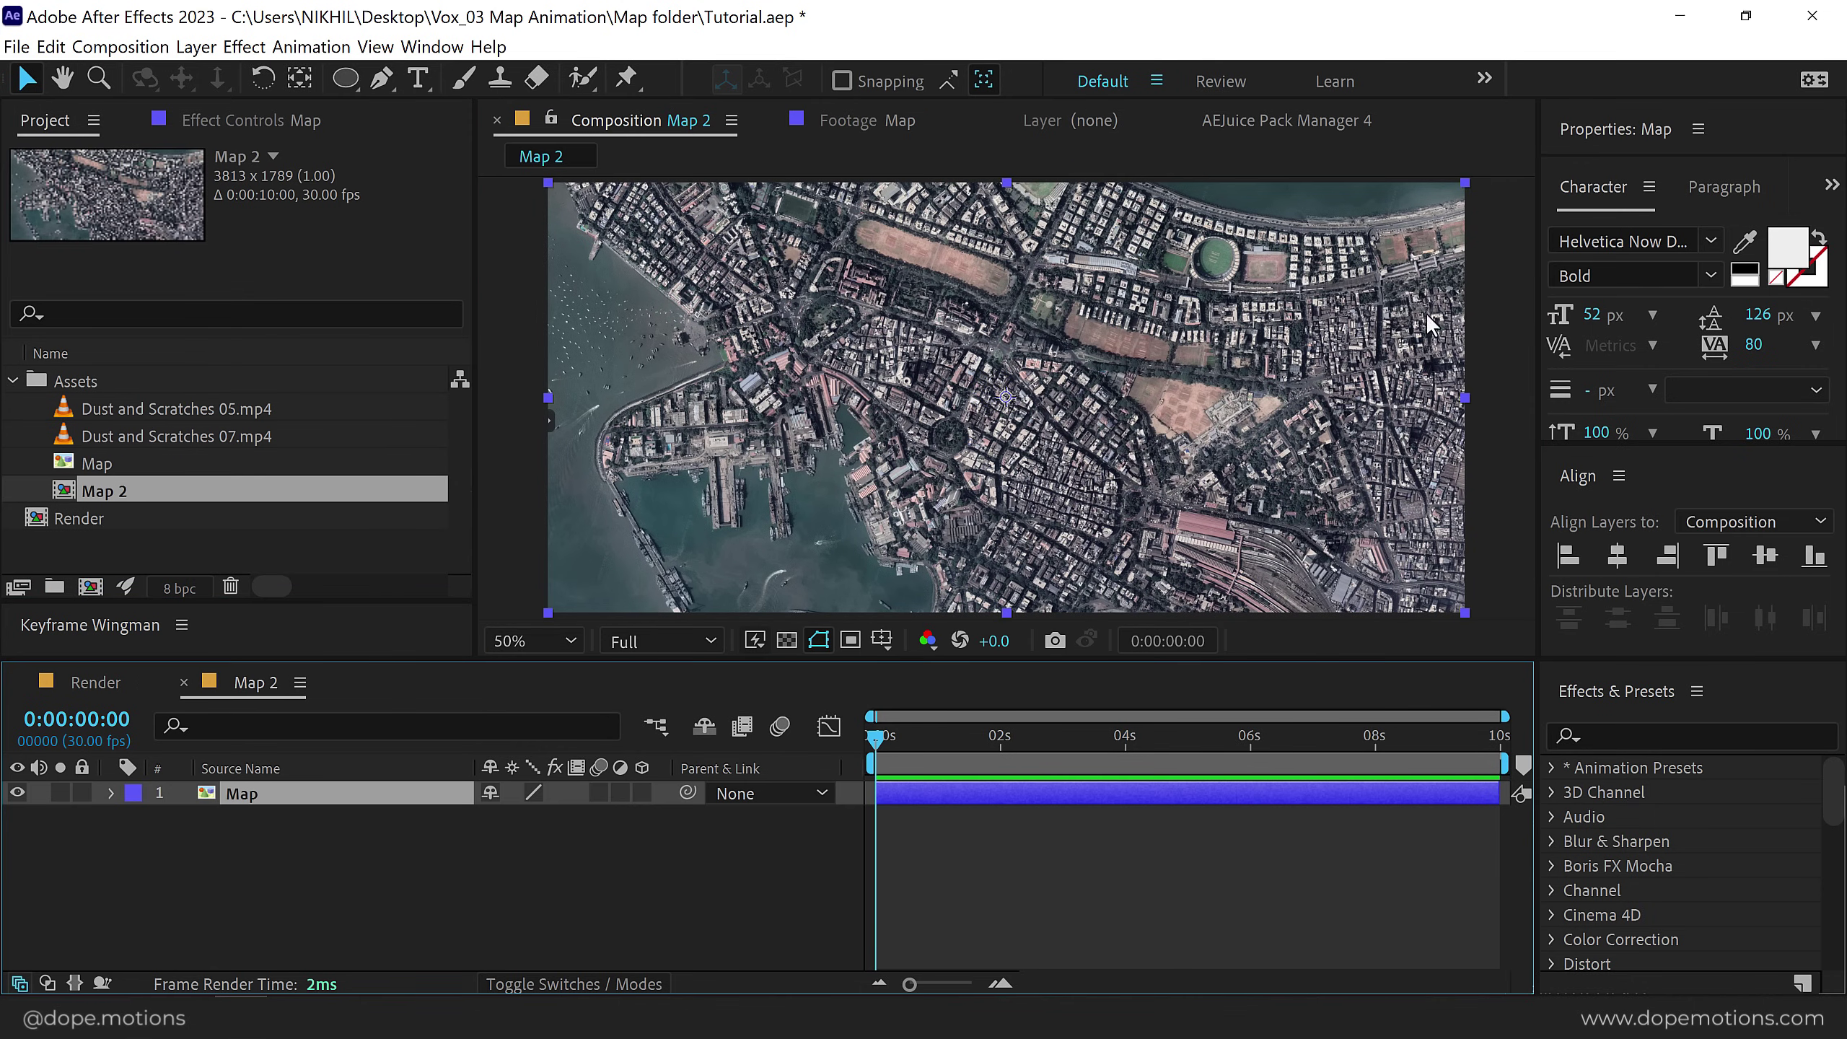
Rename the Map 2 composition to 'Map' in Composition Settings and select its layer.
{"action": "left_click", "coordinate": [505, 858]}
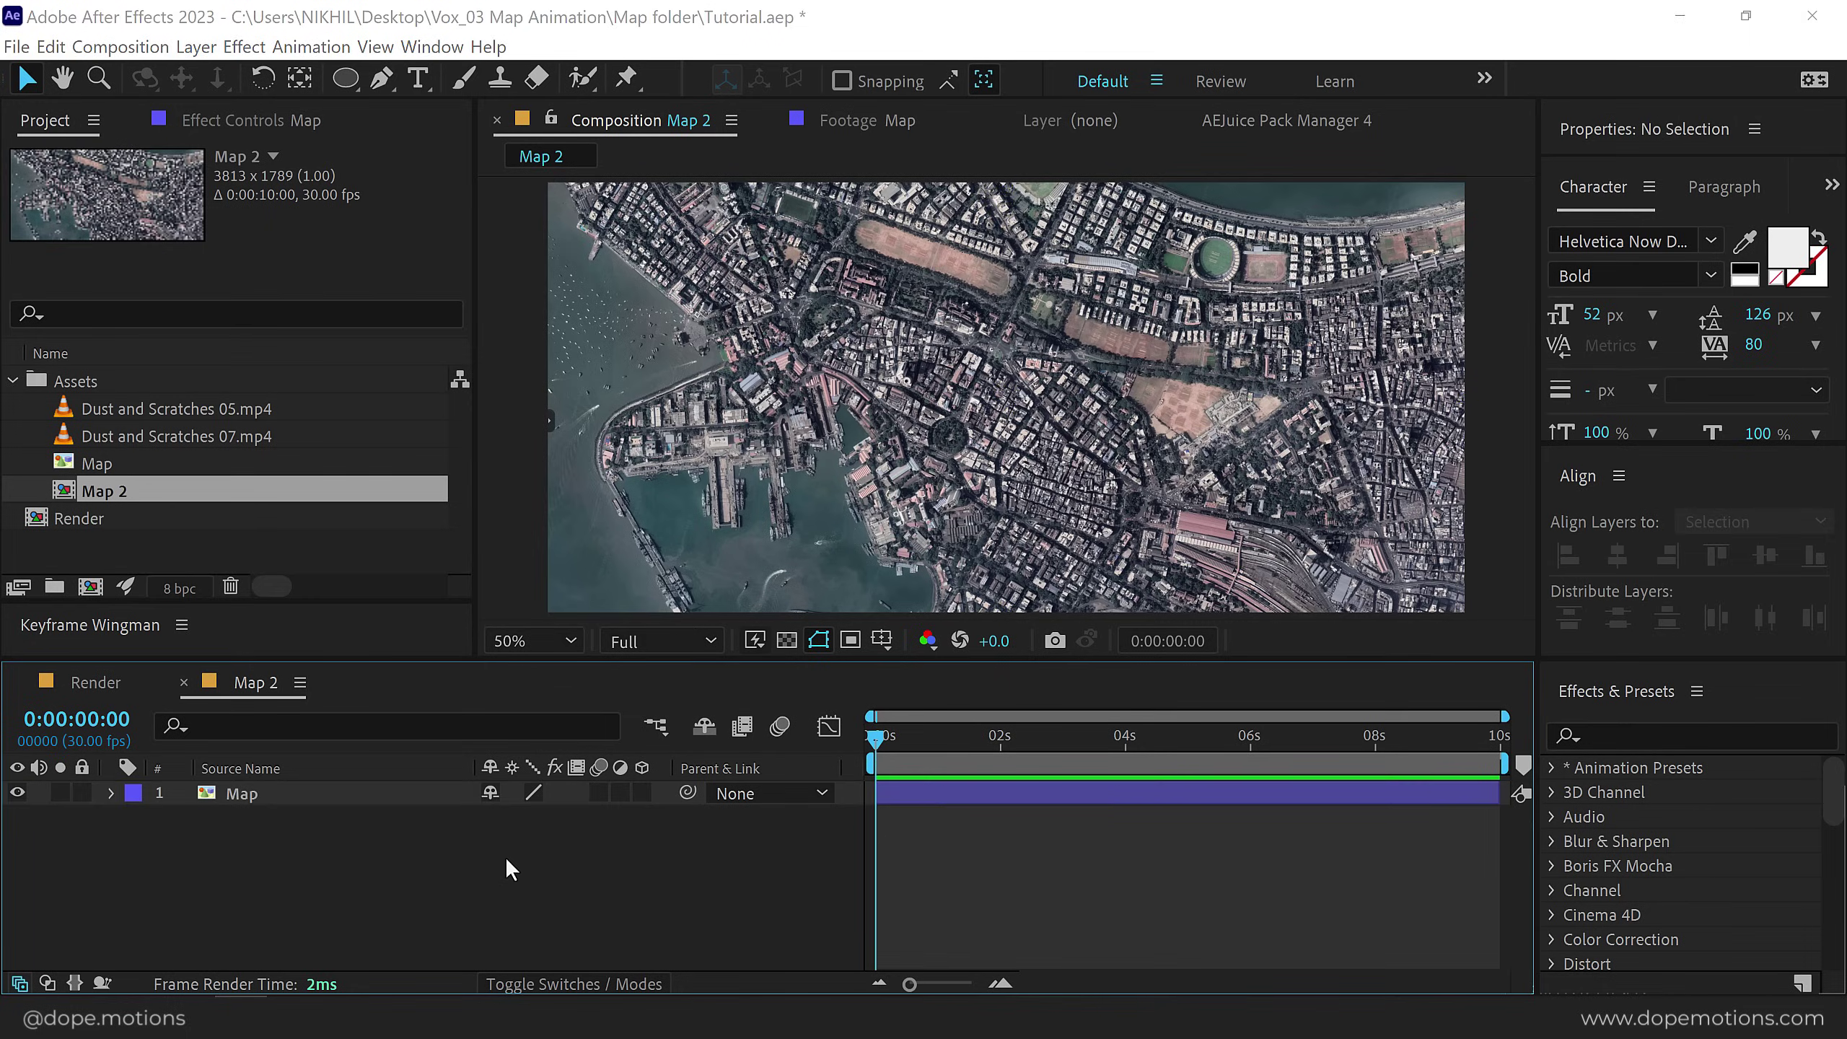
{"action": "key", "text": "ctrl+k"}
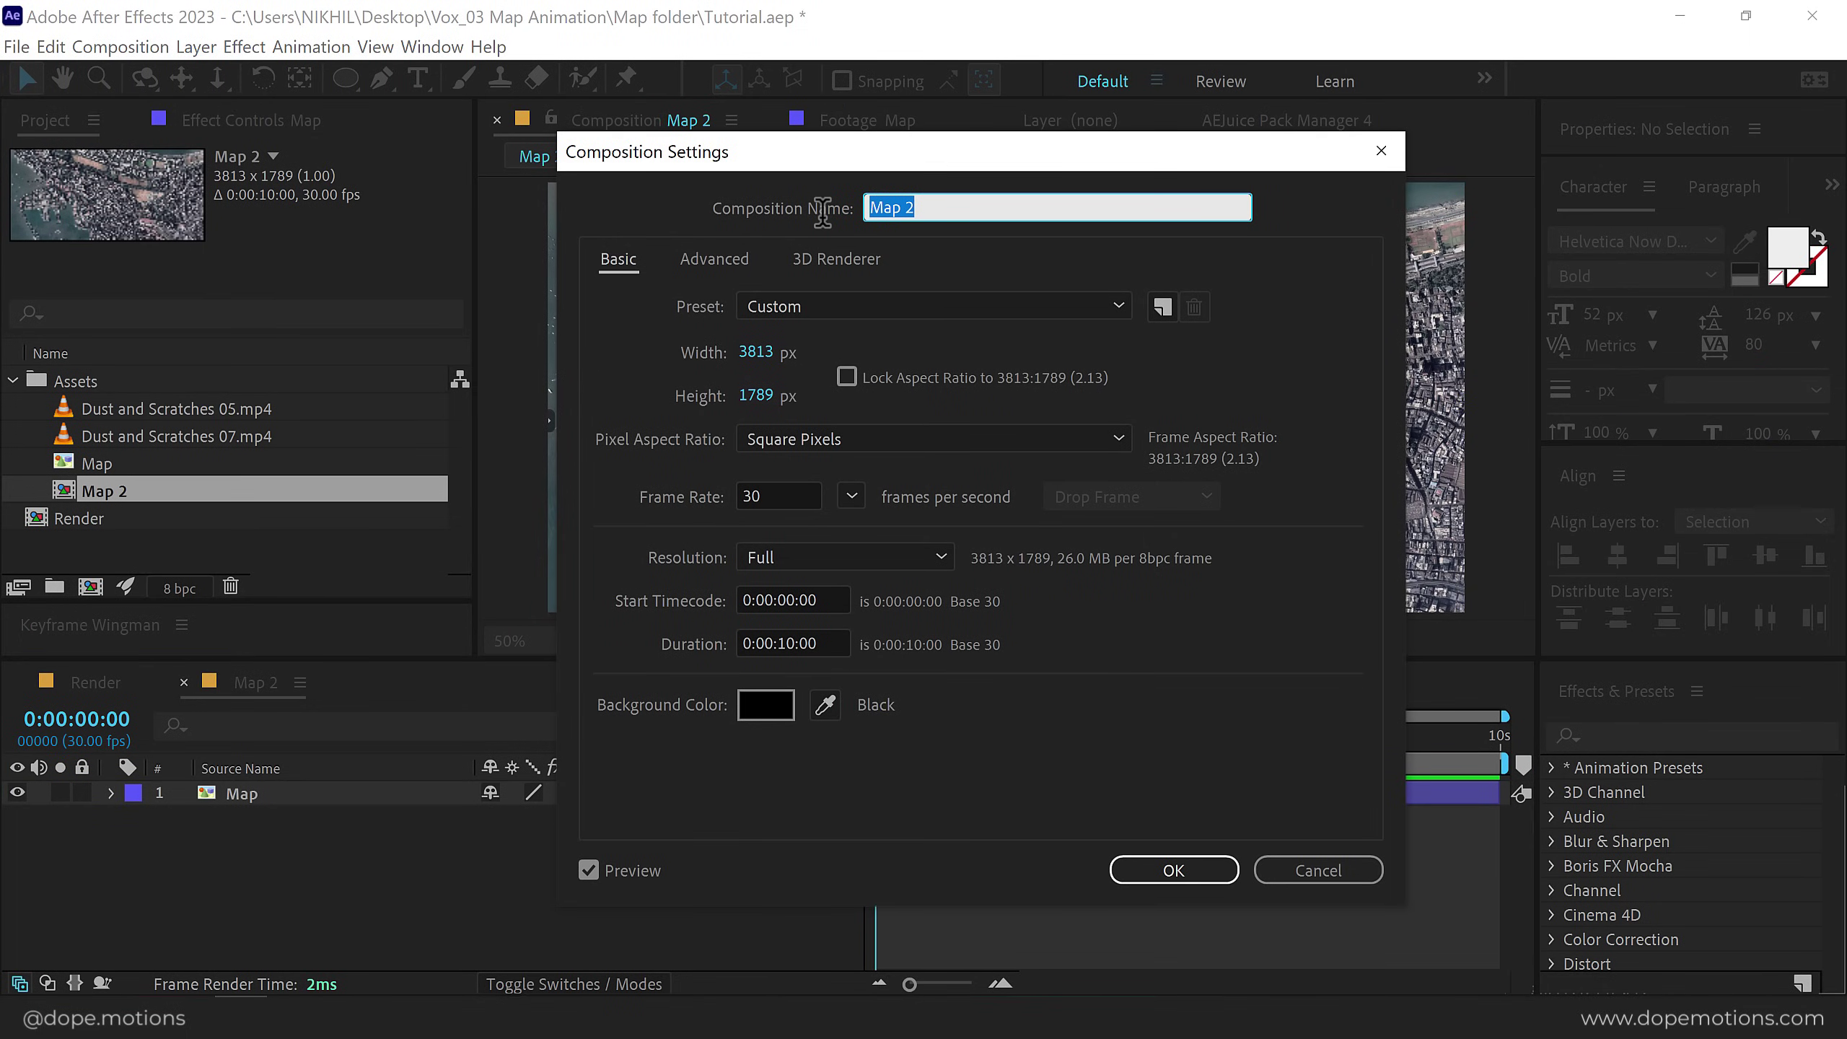
{"action": "type", "text": "Map"}
{"action": "left_click", "coordinate": [1172, 871]}
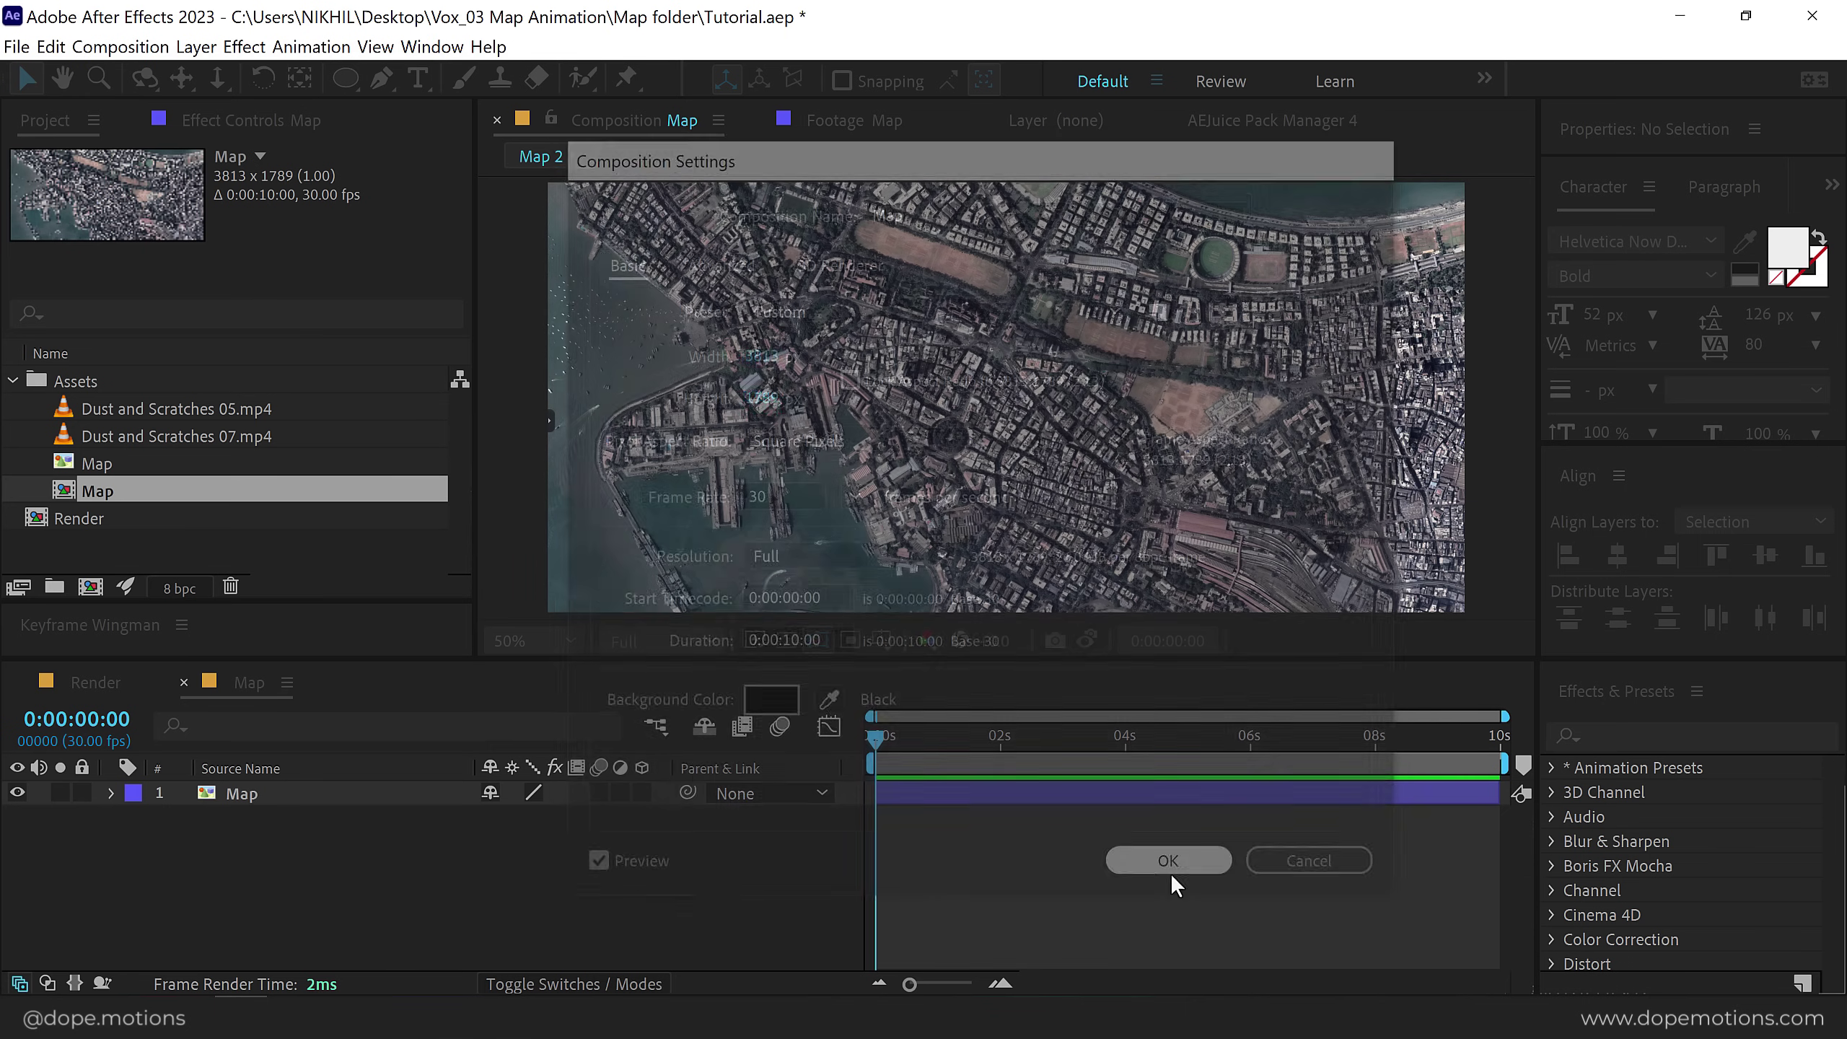
{"action": "left_click", "coordinate": [244, 793]}
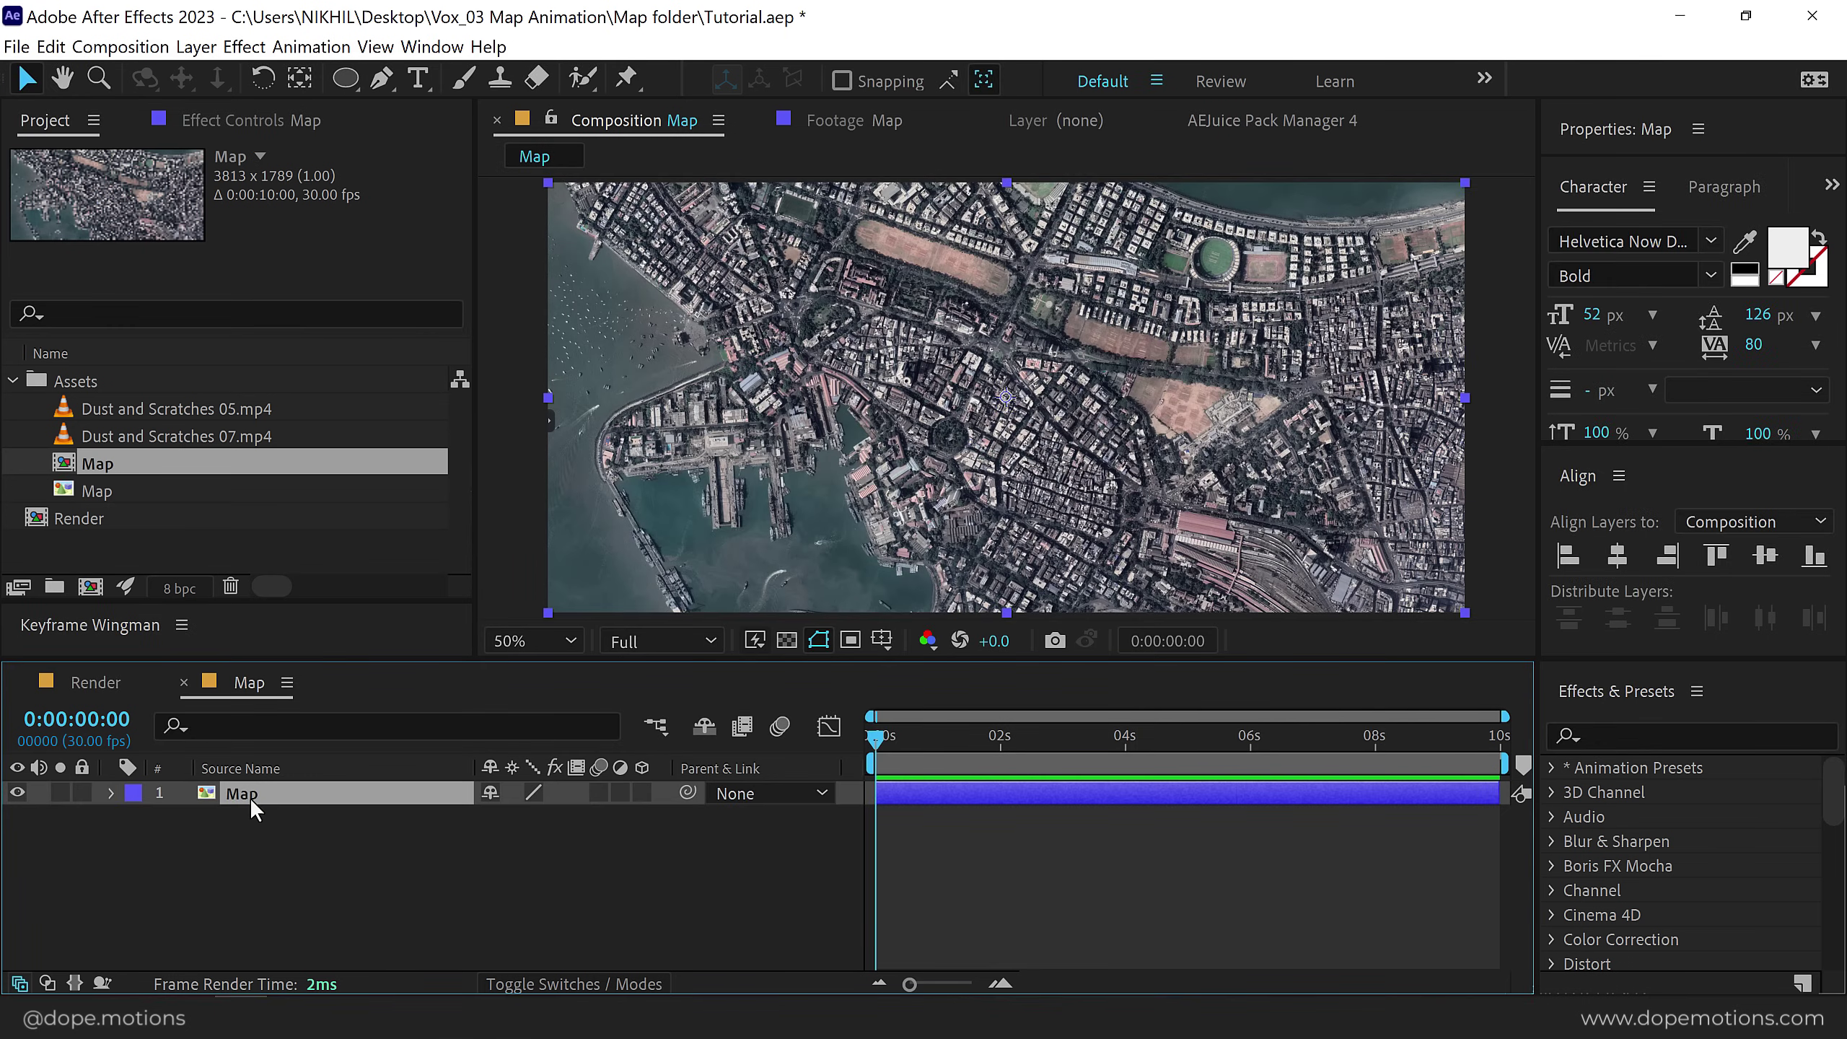
Apply Levels to the Map layer with Input Black raised to 32.
{"action": "left_click", "coordinate": [1654, 734]}
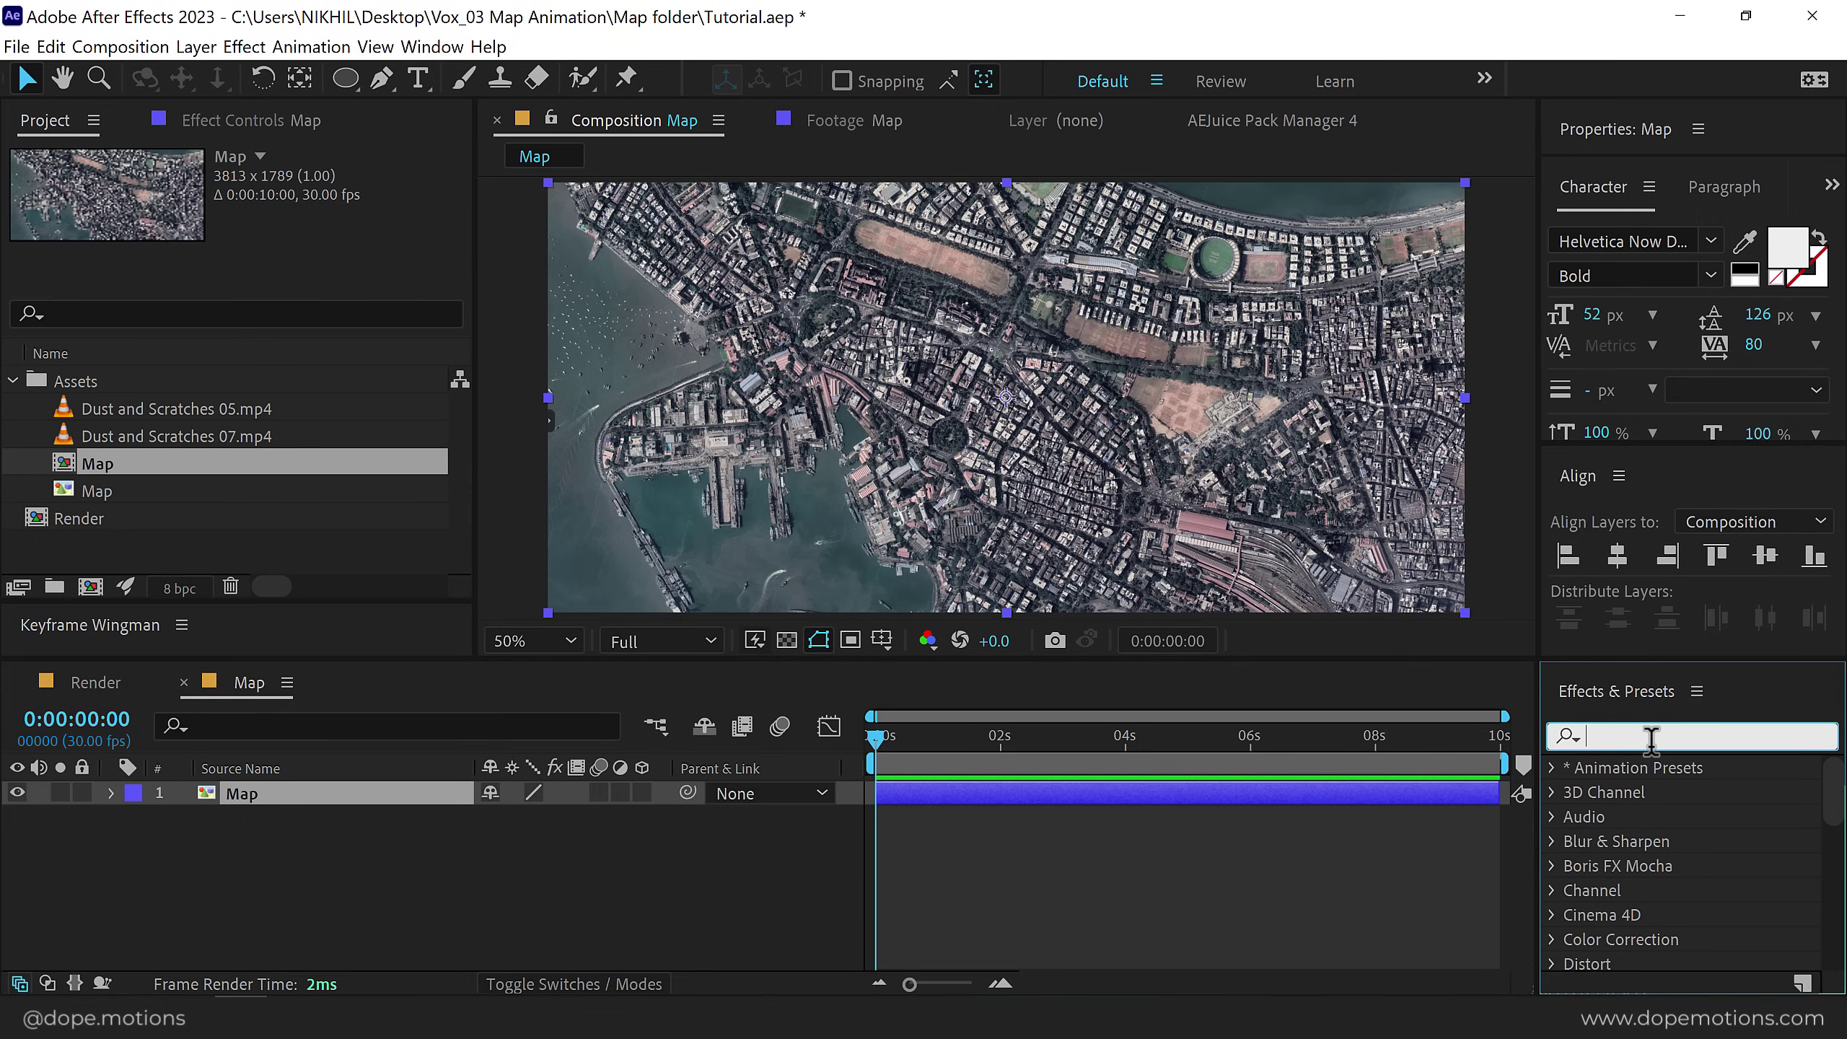
{"action": "type", "text": "levels"}
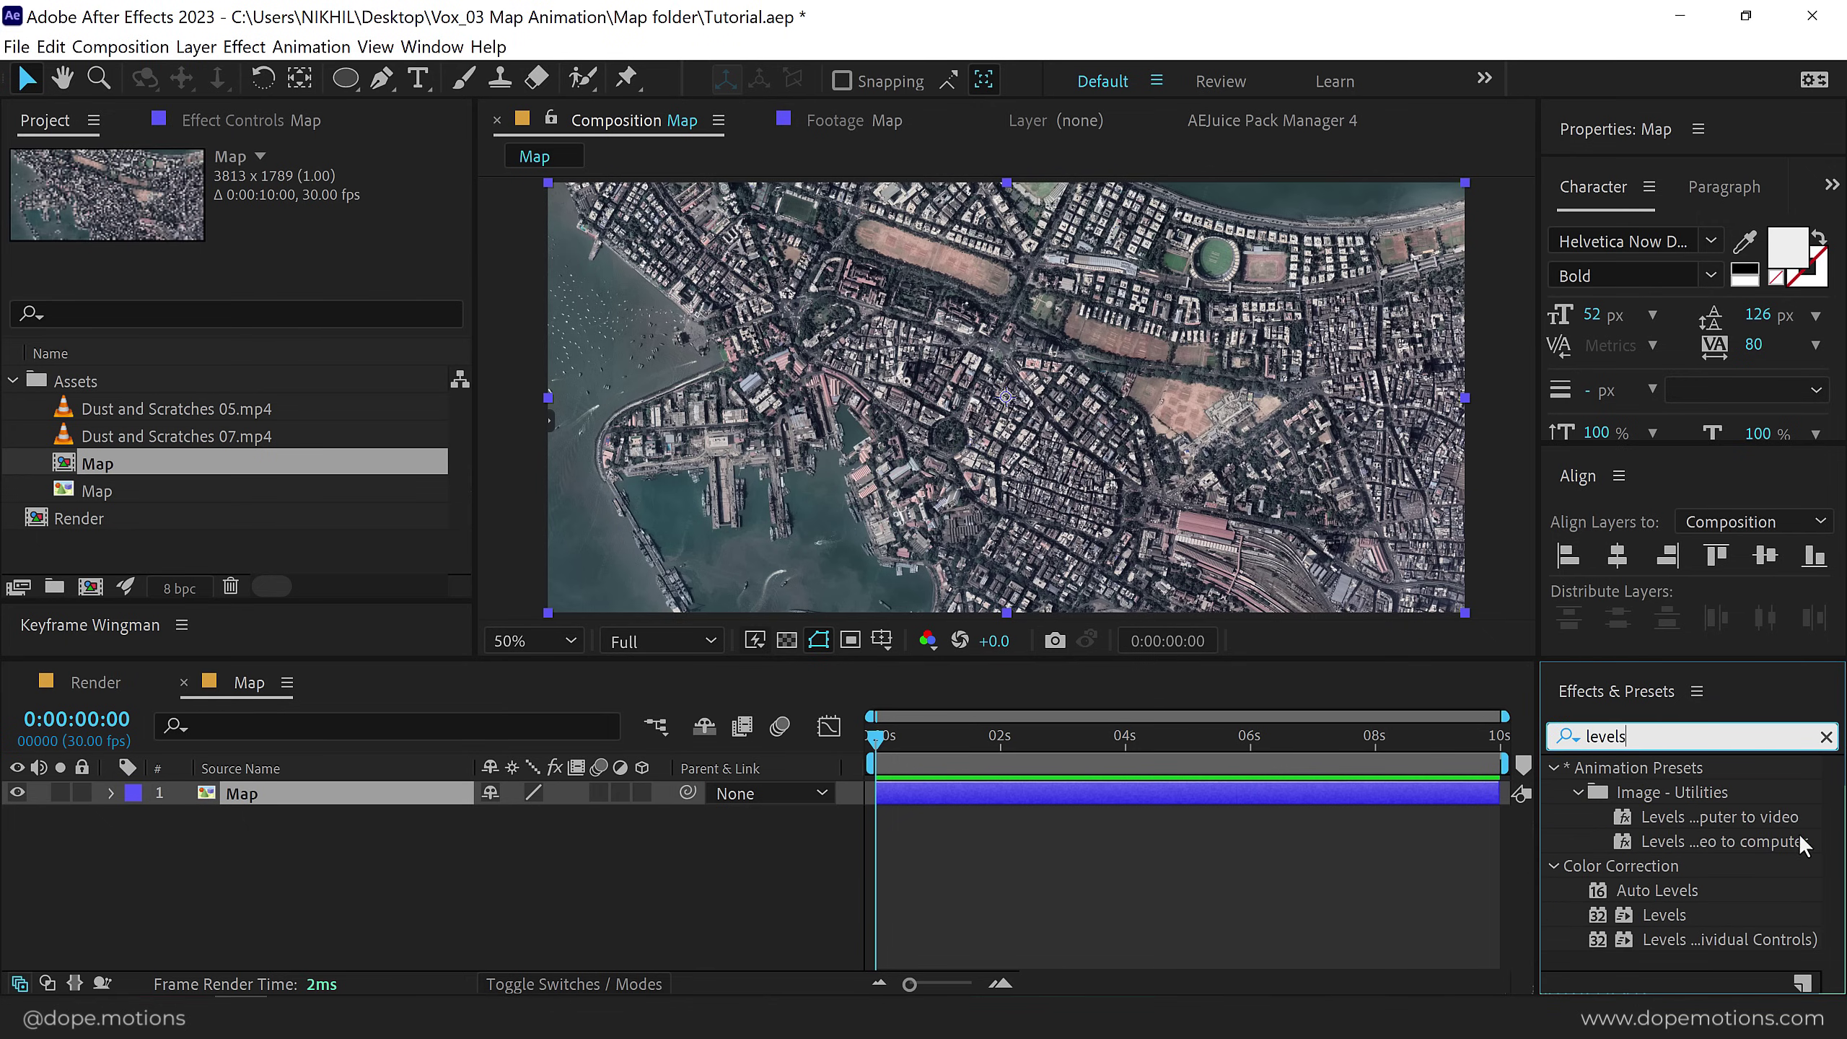
{"action": "left_click", "coordinate": [1653, 916]}
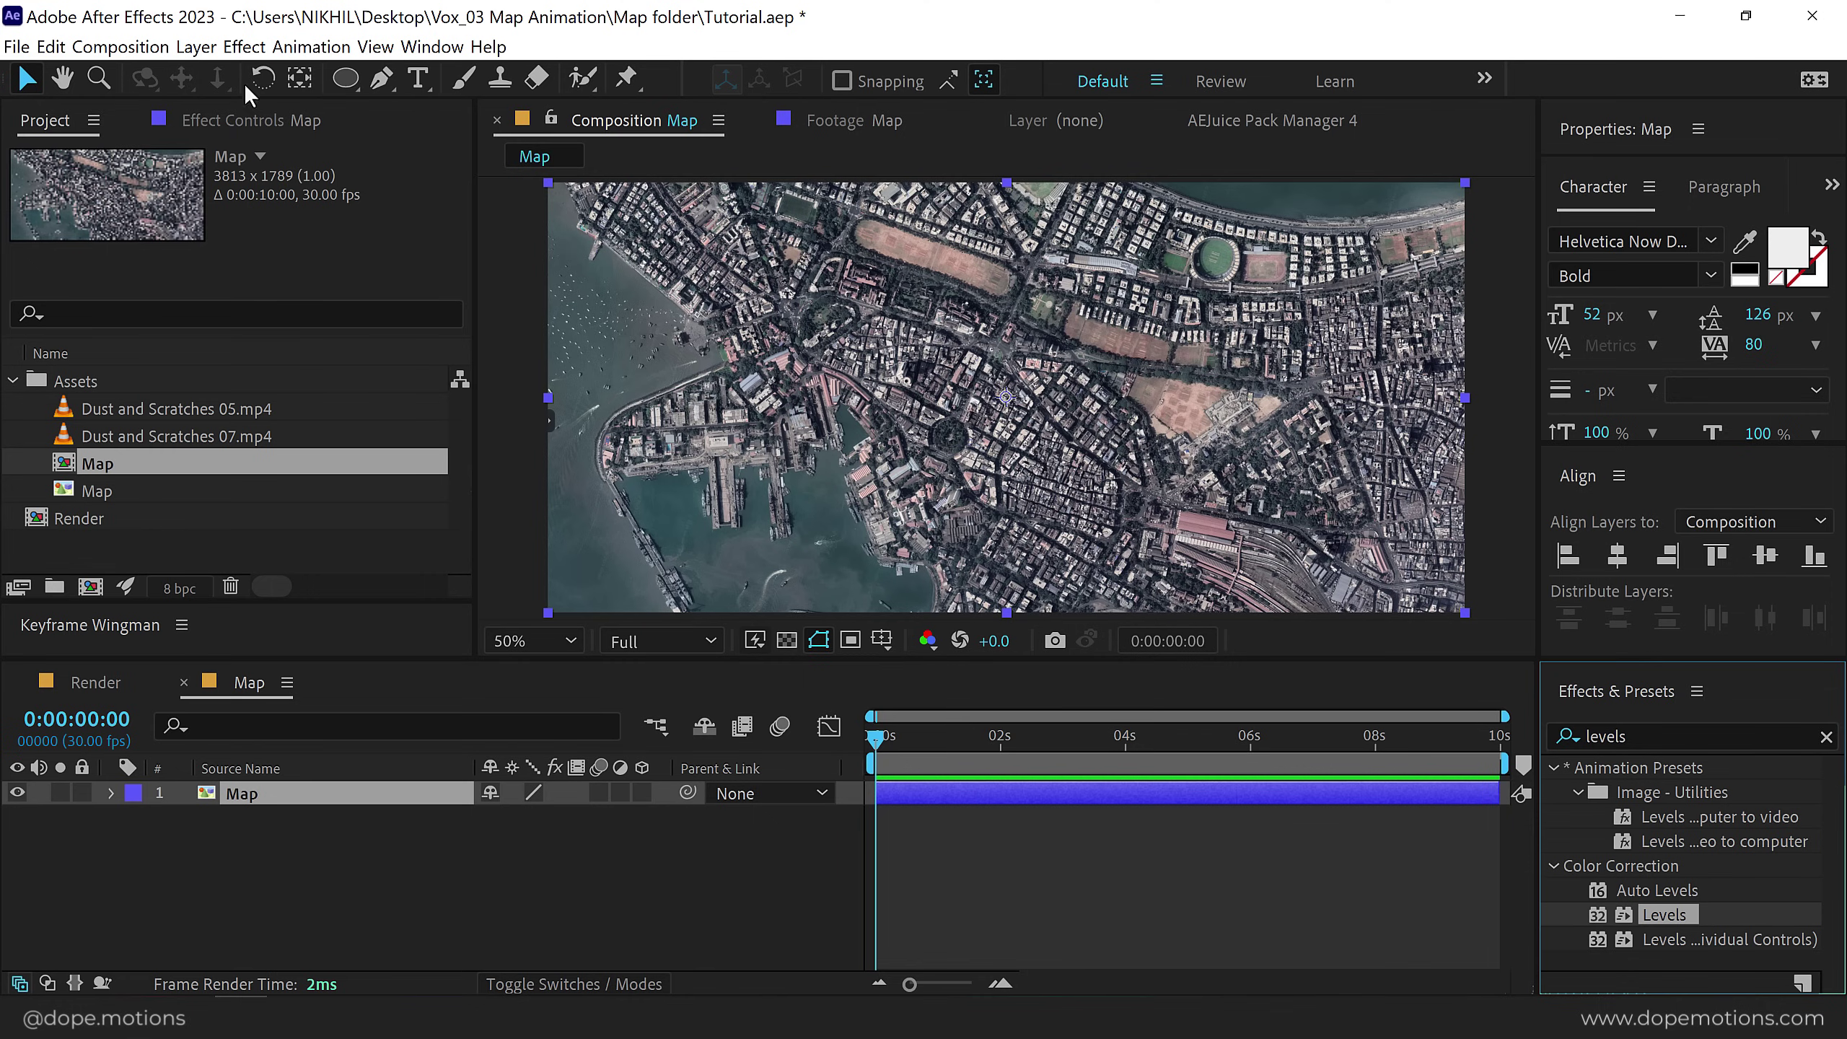
{"action": "left_click", "coordinate": [234, 121]}
{"action": "double_click", "coordinate": [1638, 914]}
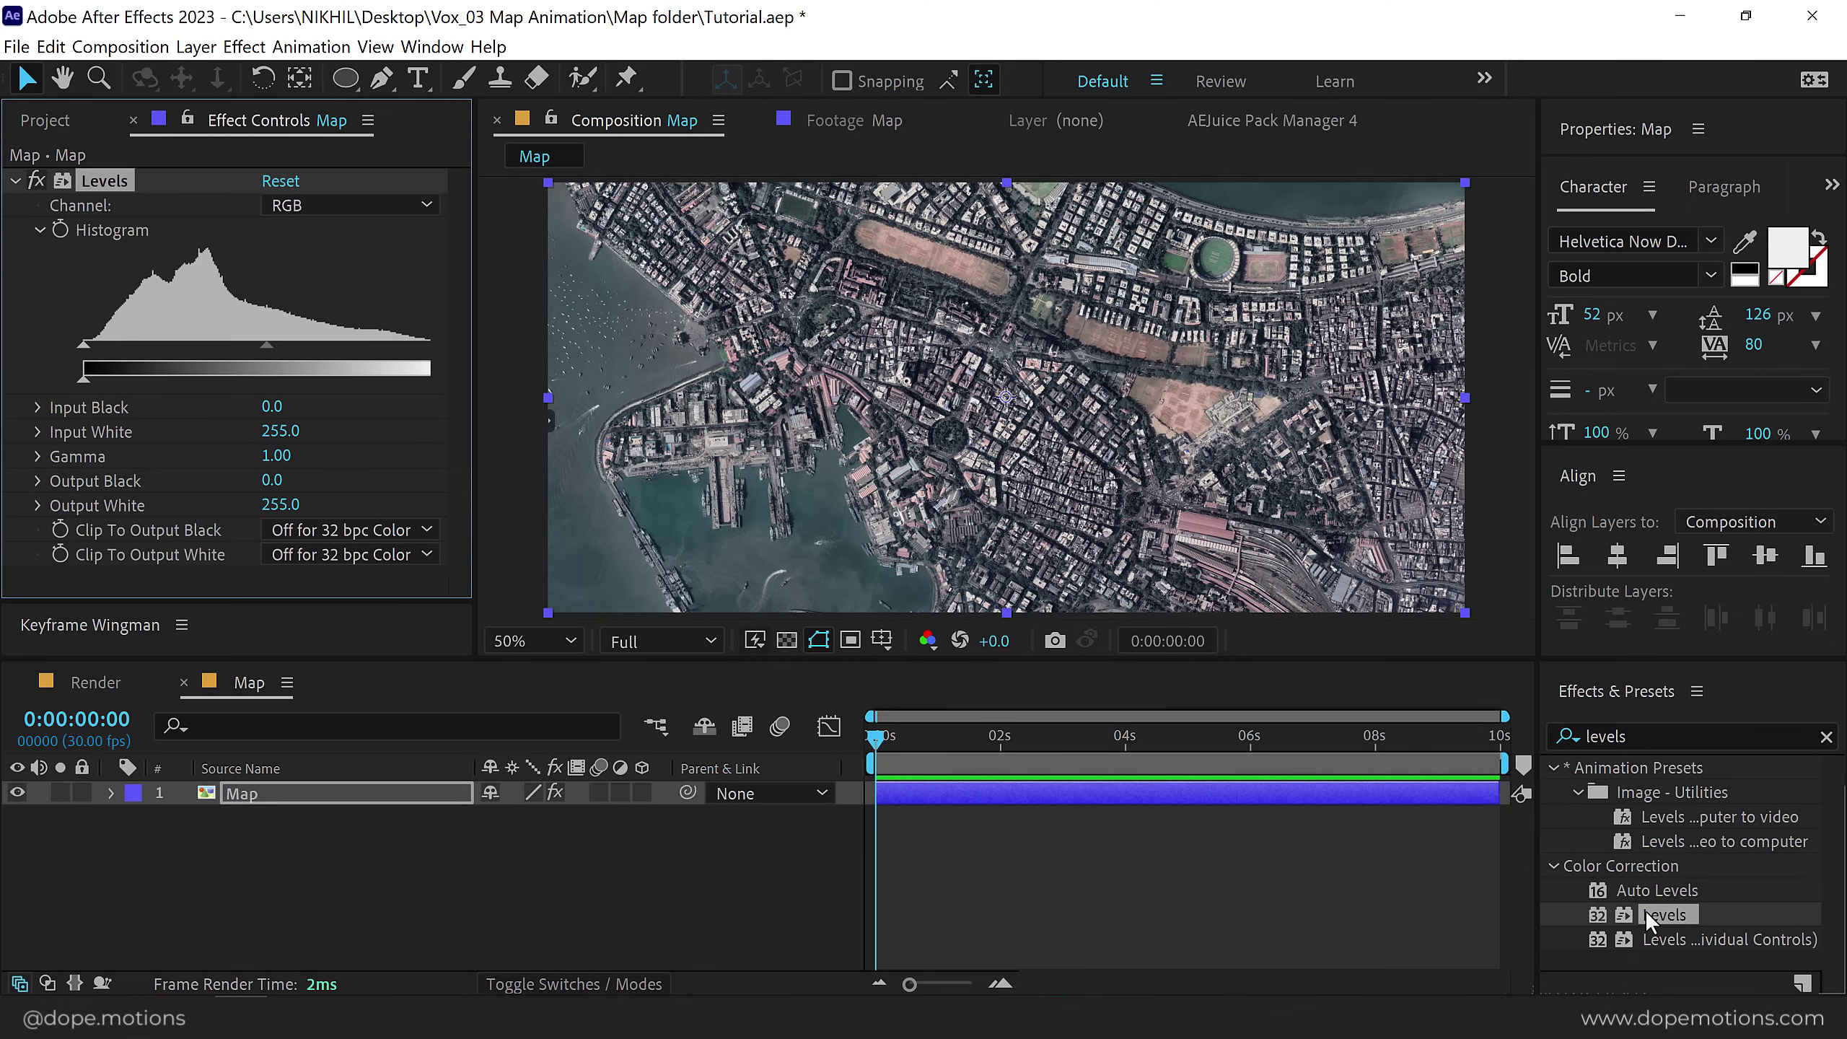
{"action": "left_click_drag", "start_coordinate": [81, 346], "coordinate": [124, 342]}
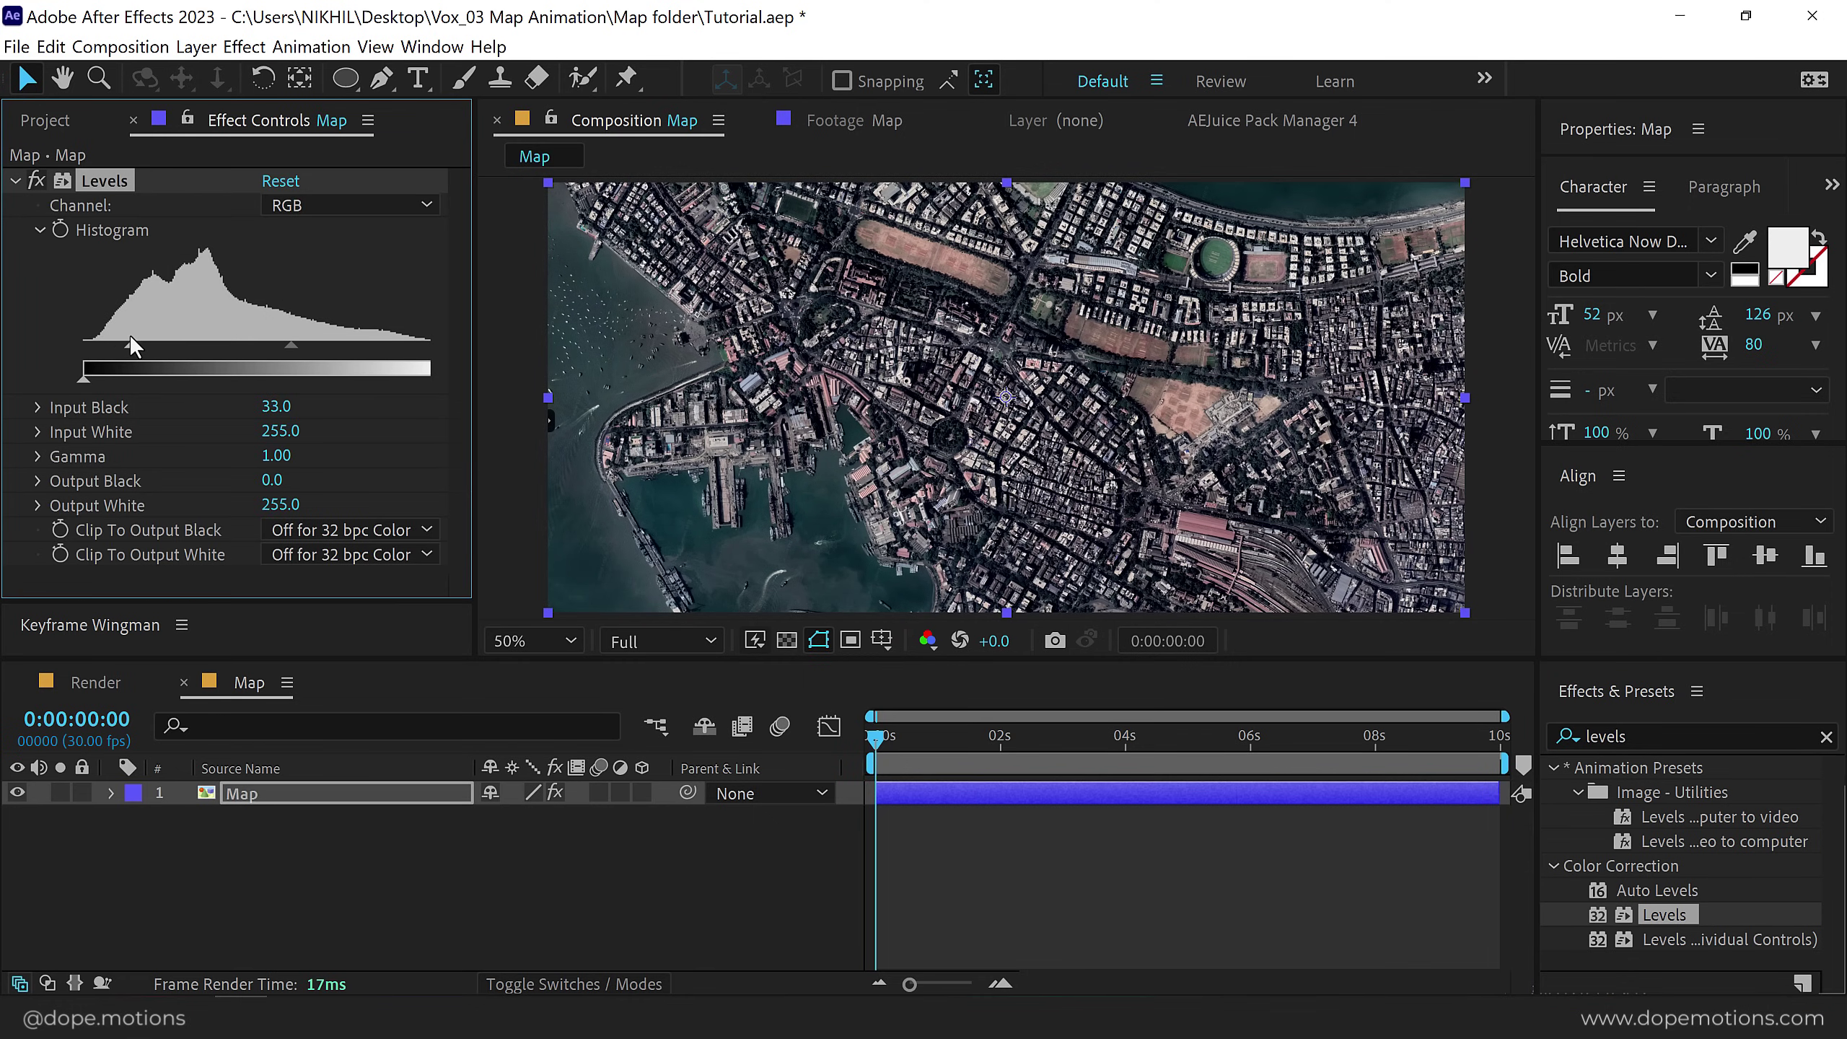
{"action": "left_click_drag", "start_coordinate": [125, 339], "coordinate": [130, 340]}
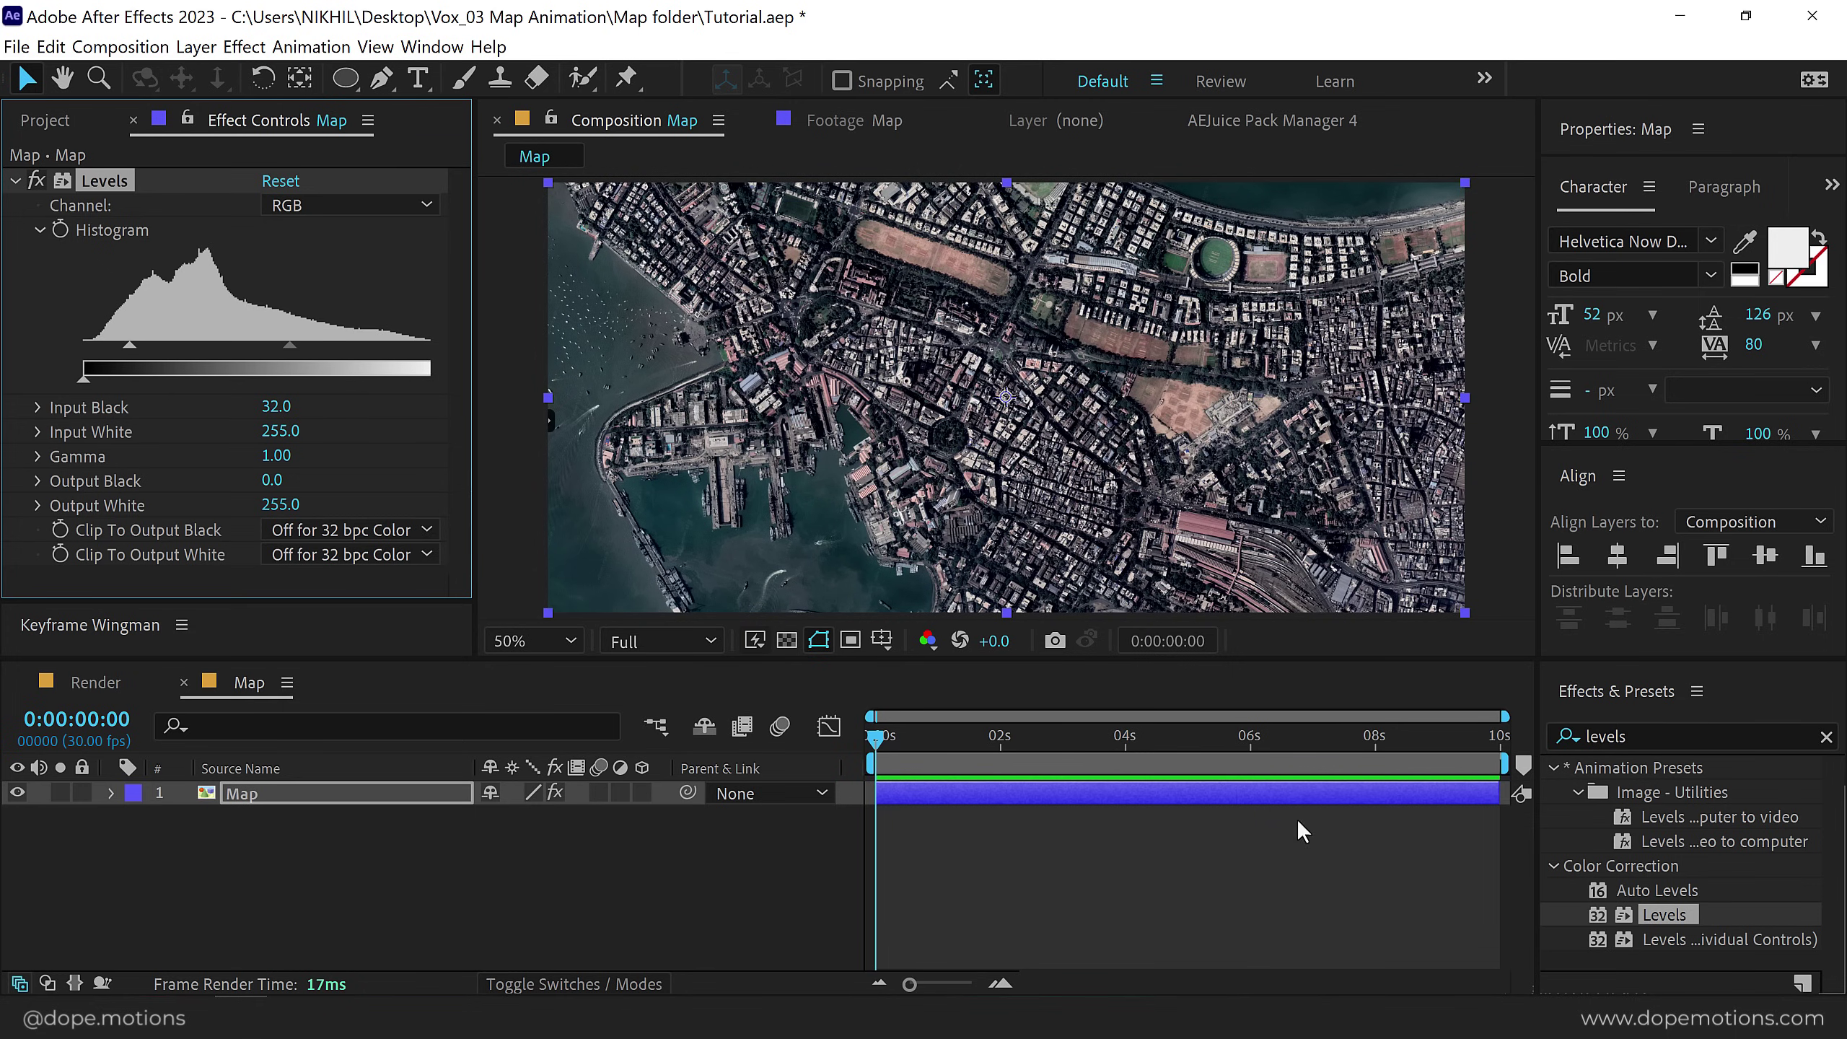
Add Sharpen to the Map layer with Amount set to 10.
{"action": "left_click", "coordinate": [1627, 733]}
{"action": "left_click_drag", "start_coordinate": [1627, 729], "coordinate": [1487, 735]}
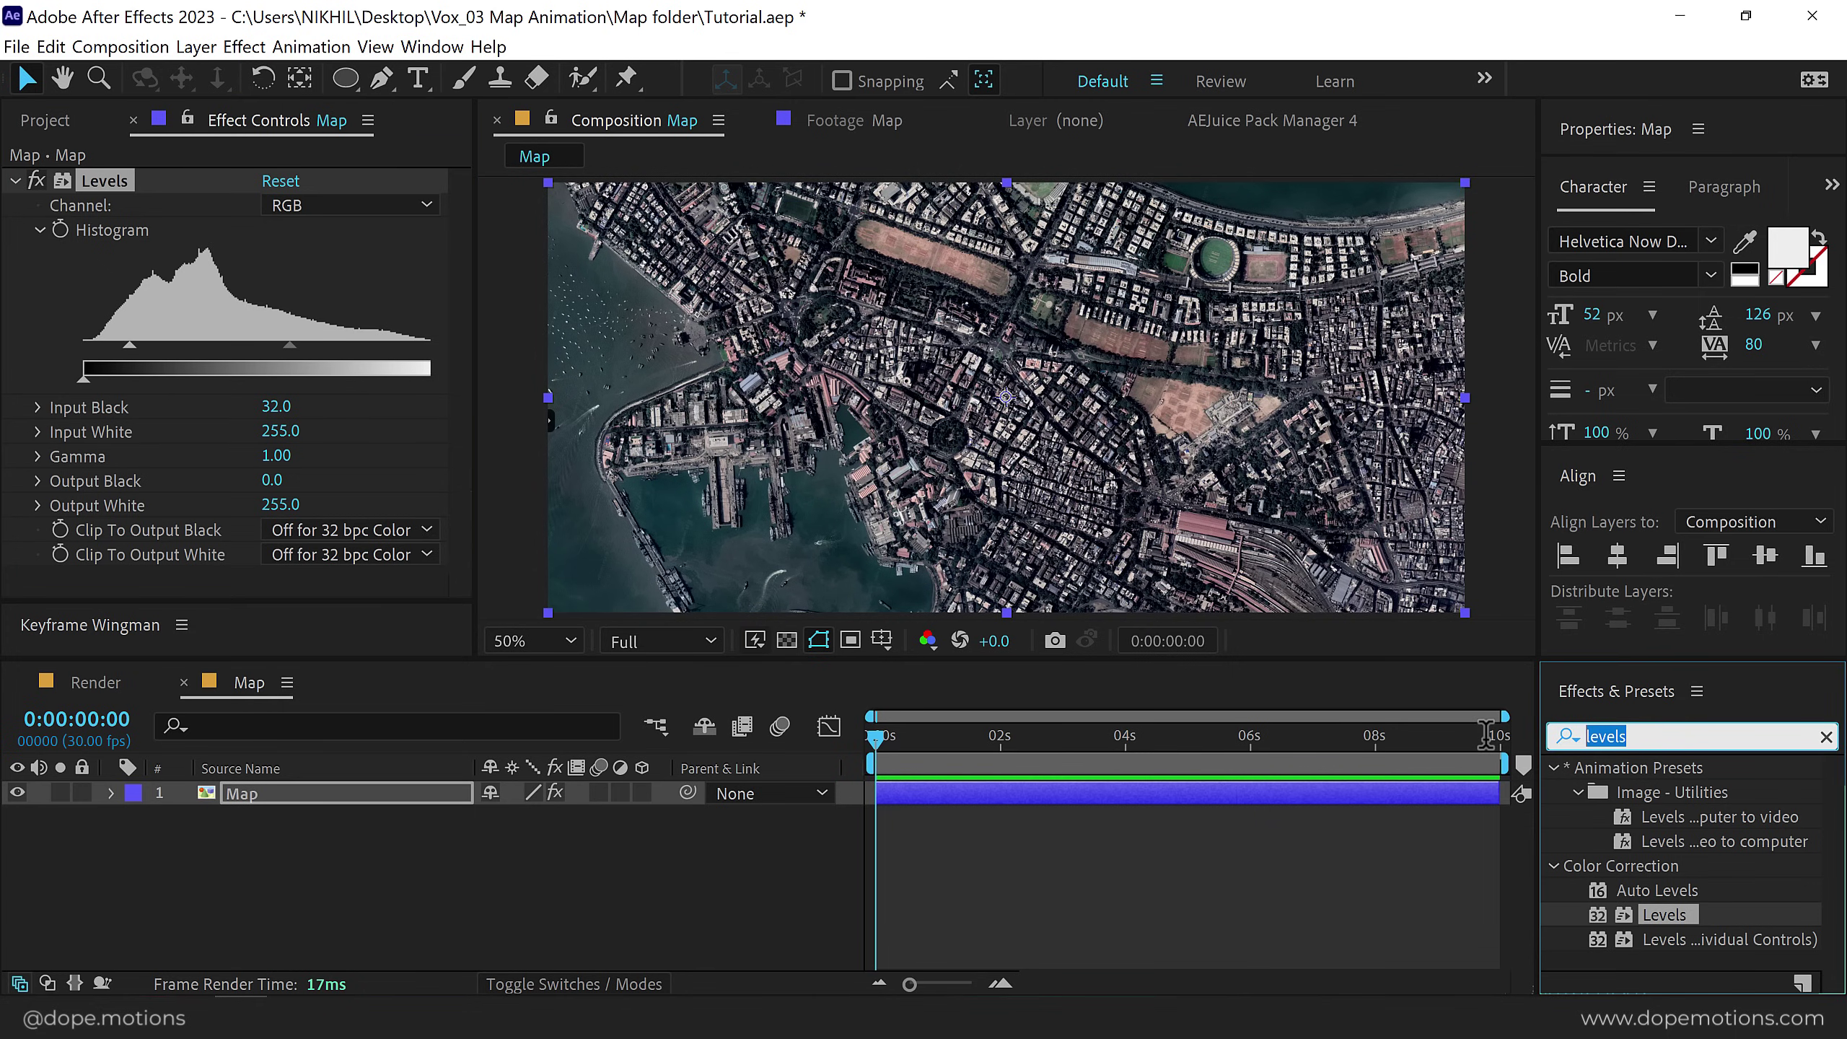
{"action": "type", "text": "sharp"}
{"action": "left_click_drag", "start_coordinate": [1673, 808], "coordinate": [153, 451]}
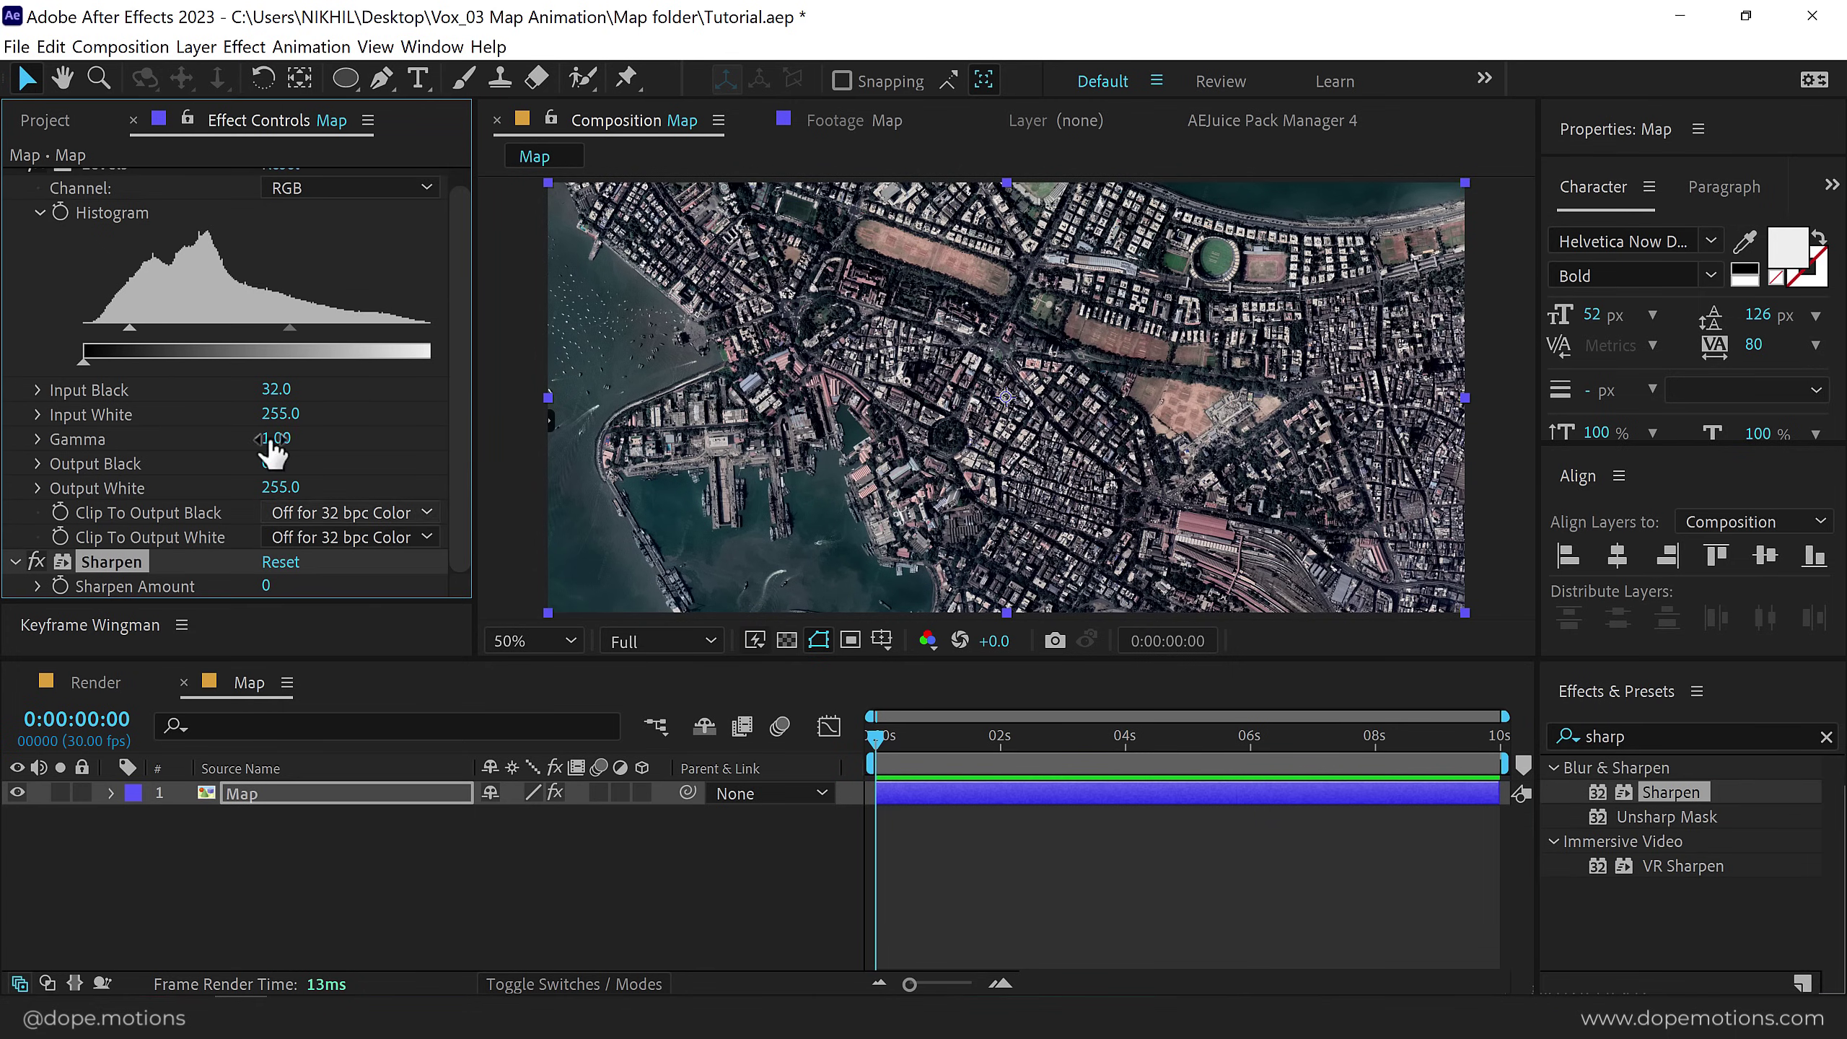
{"action": "left_click", "coordinate": [266, 585]}
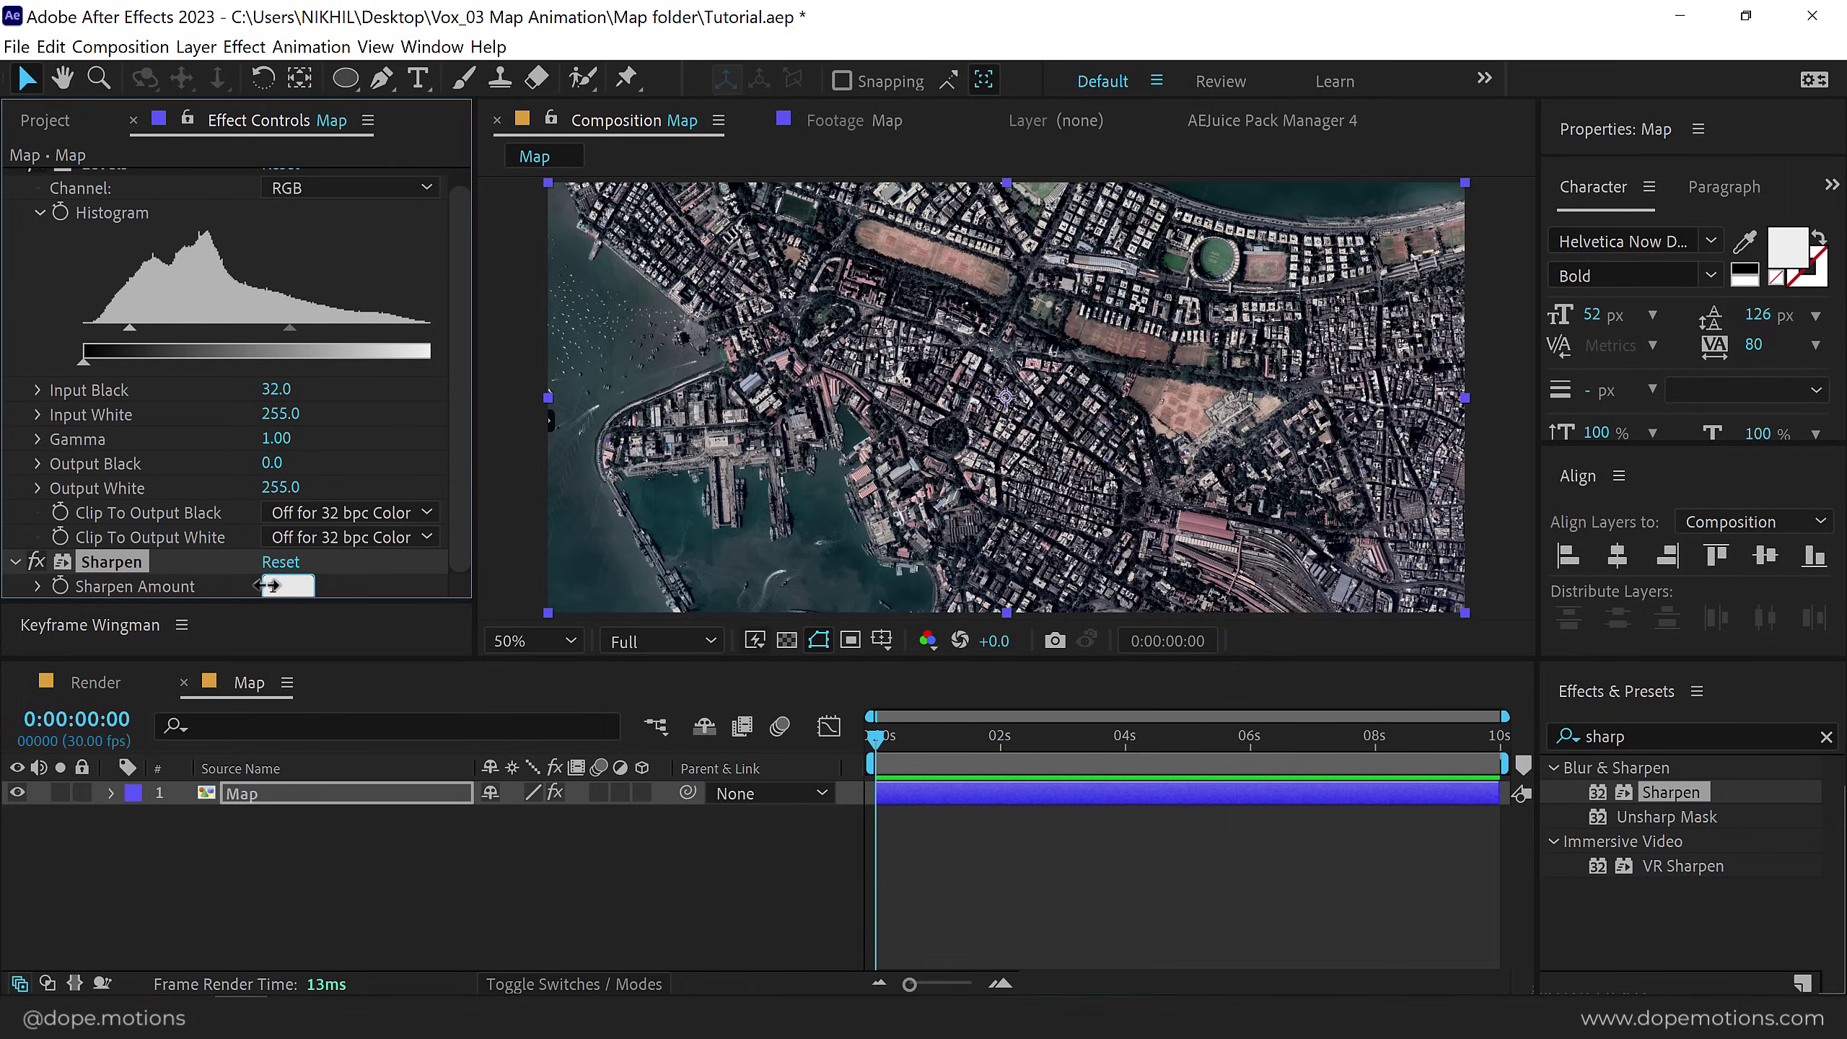
{"action": "type", "text": "10"}
{"action": "key", "text": "Return"}
{"action": "left_click", "coordinate": [347, 869]}
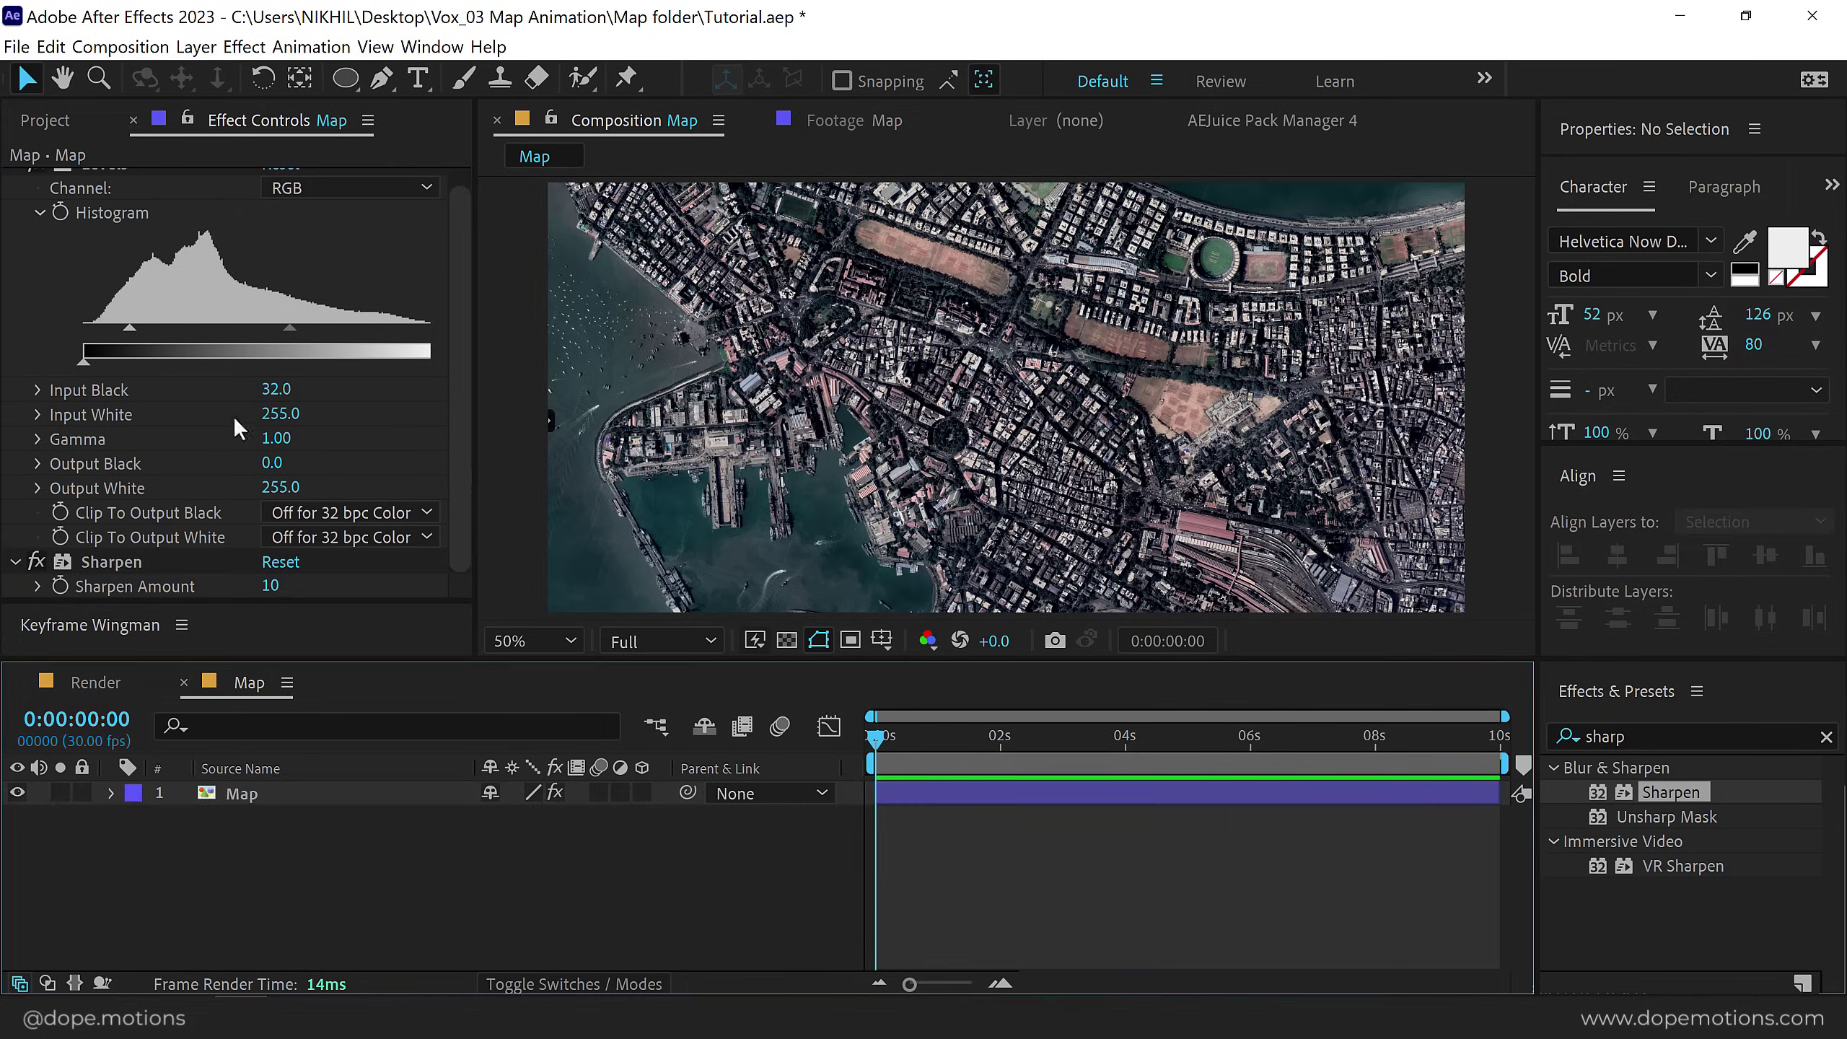
Place the Map composition as a layer in the Render timeline.
{"action": "left_click", "coordinate": [96, 682]}
{"action": "left_click", "coordinate": [44, 121]}
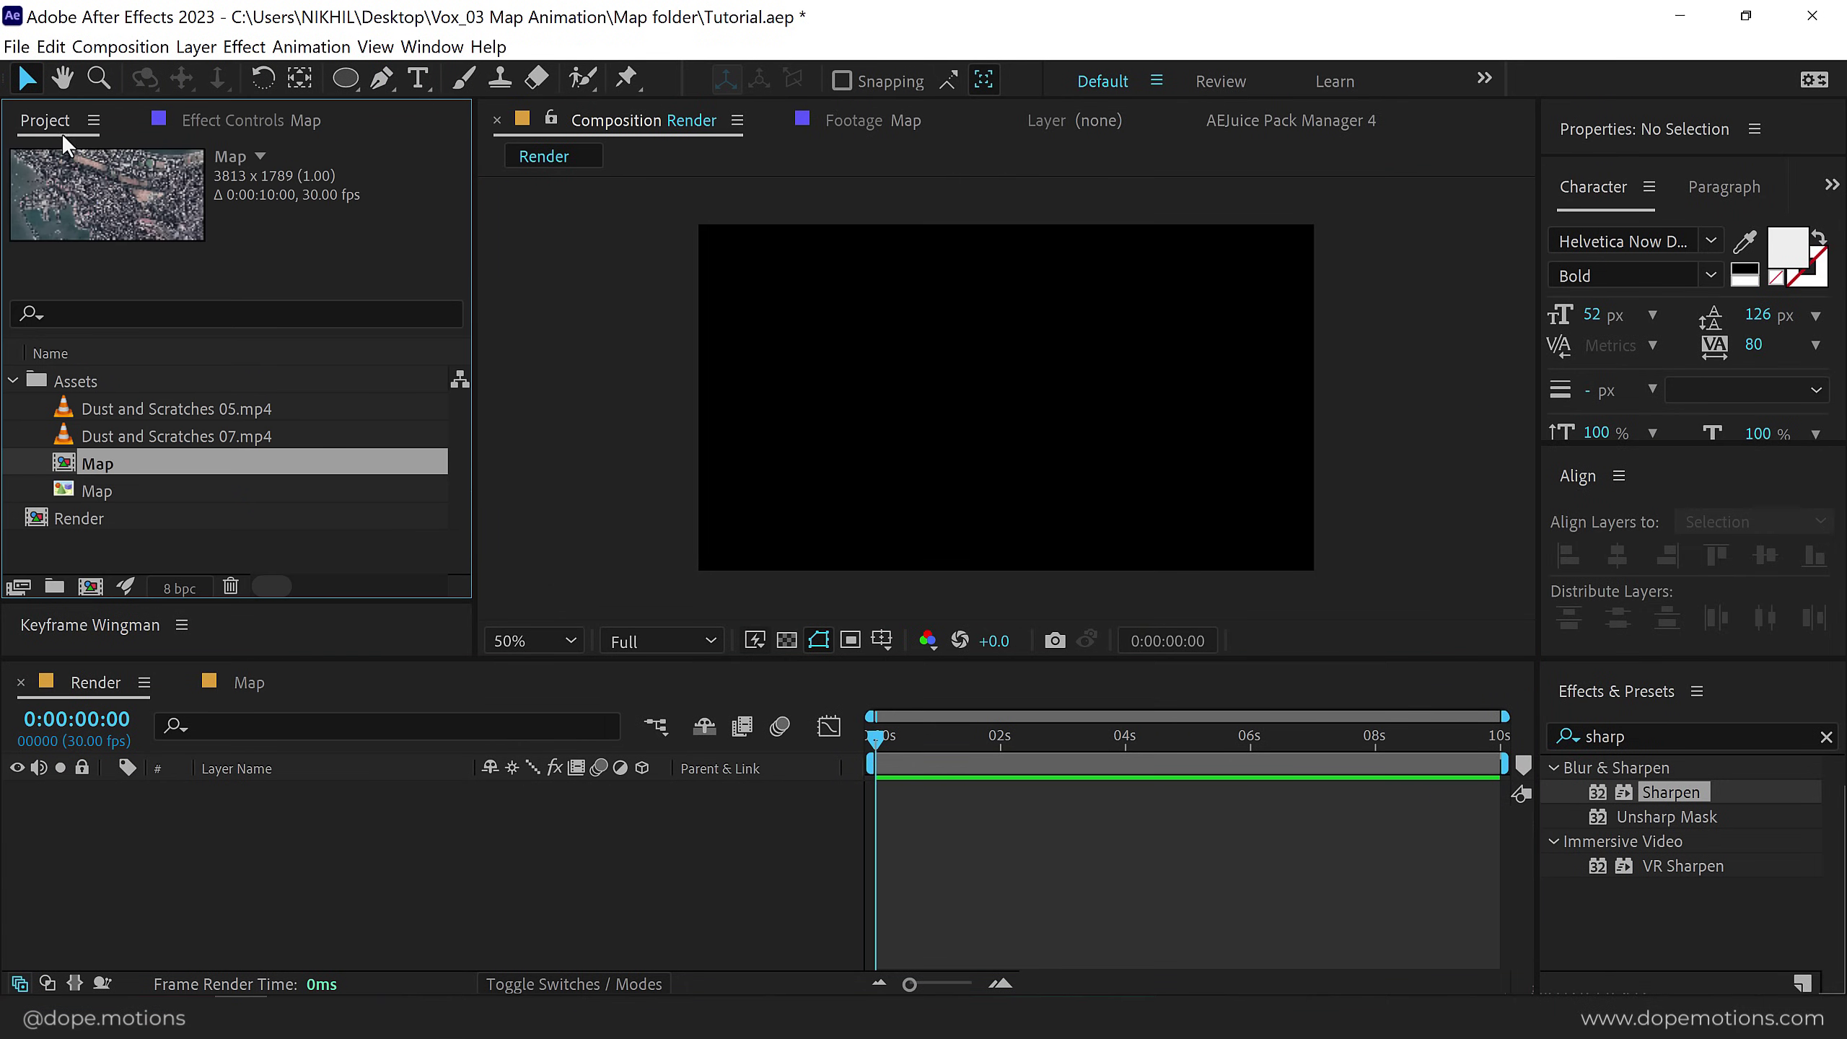
{"action": "left_click", "coordinate": [104, 524]}
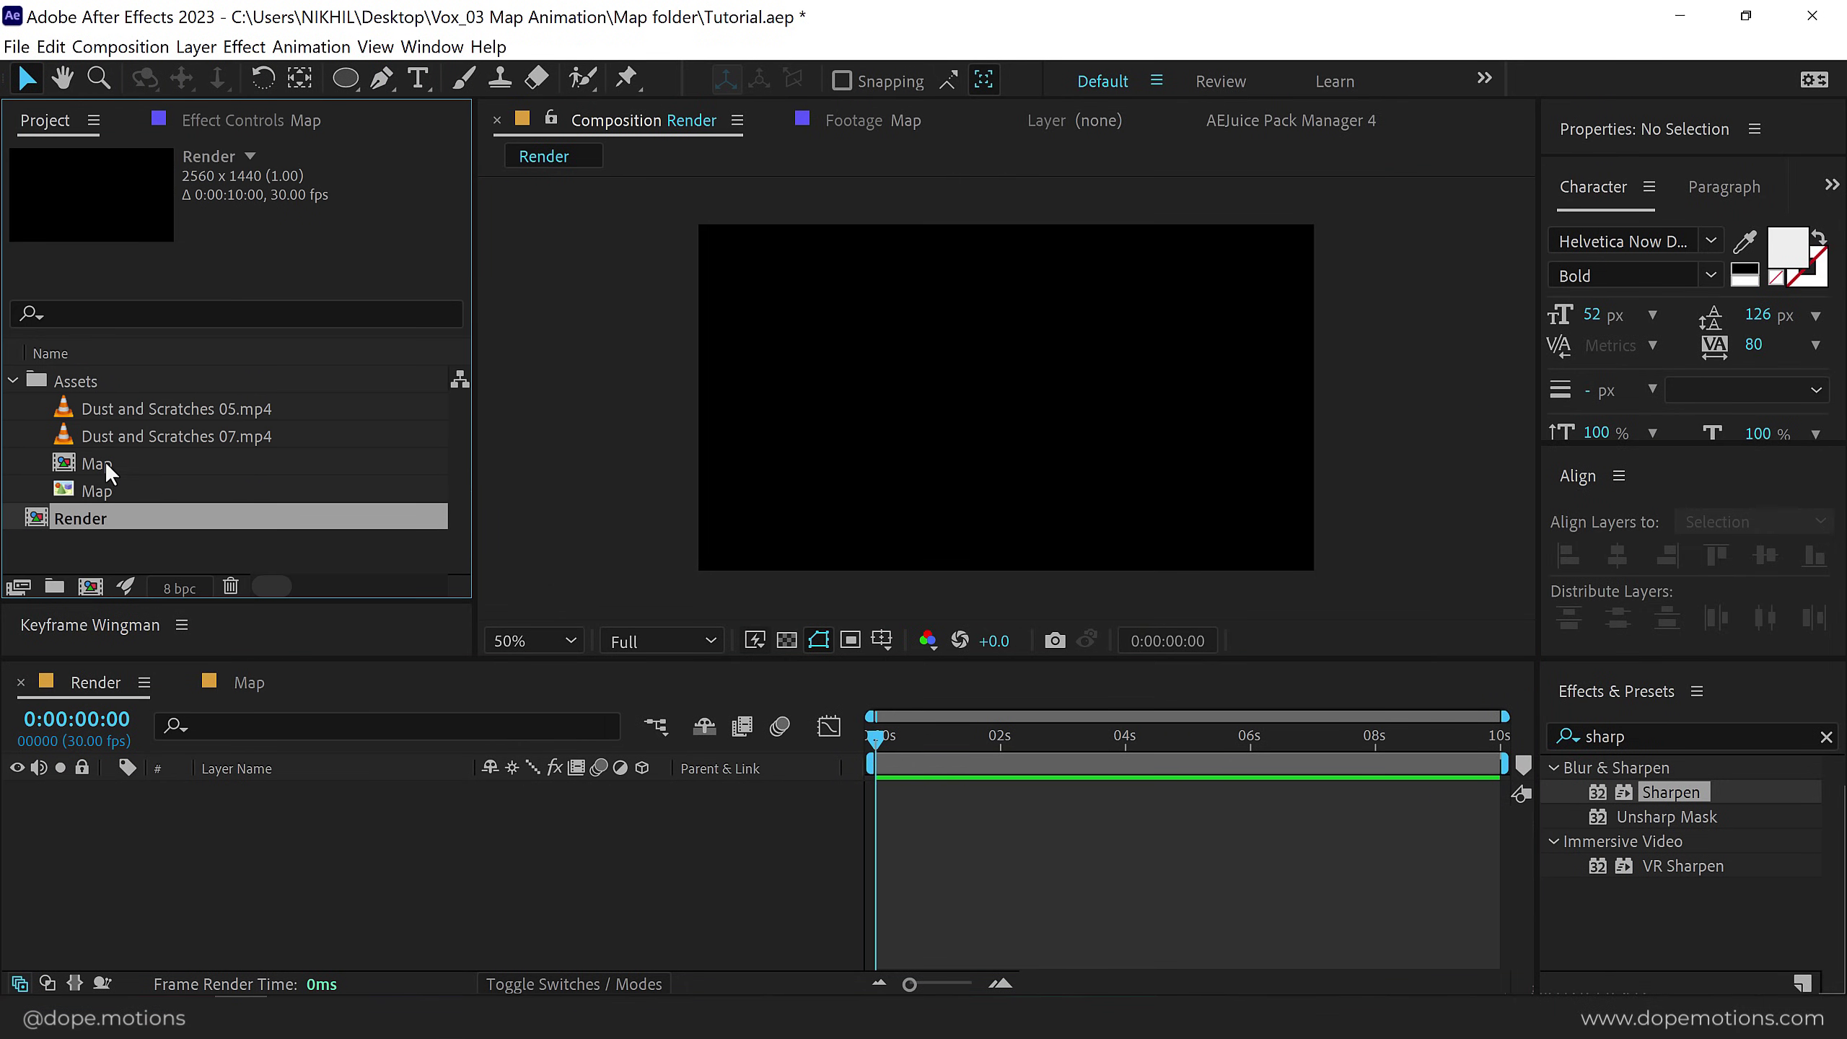
{"action": "left_click_drag", "start_coordinate": [104, 463], "coordinate": [150, 838]}
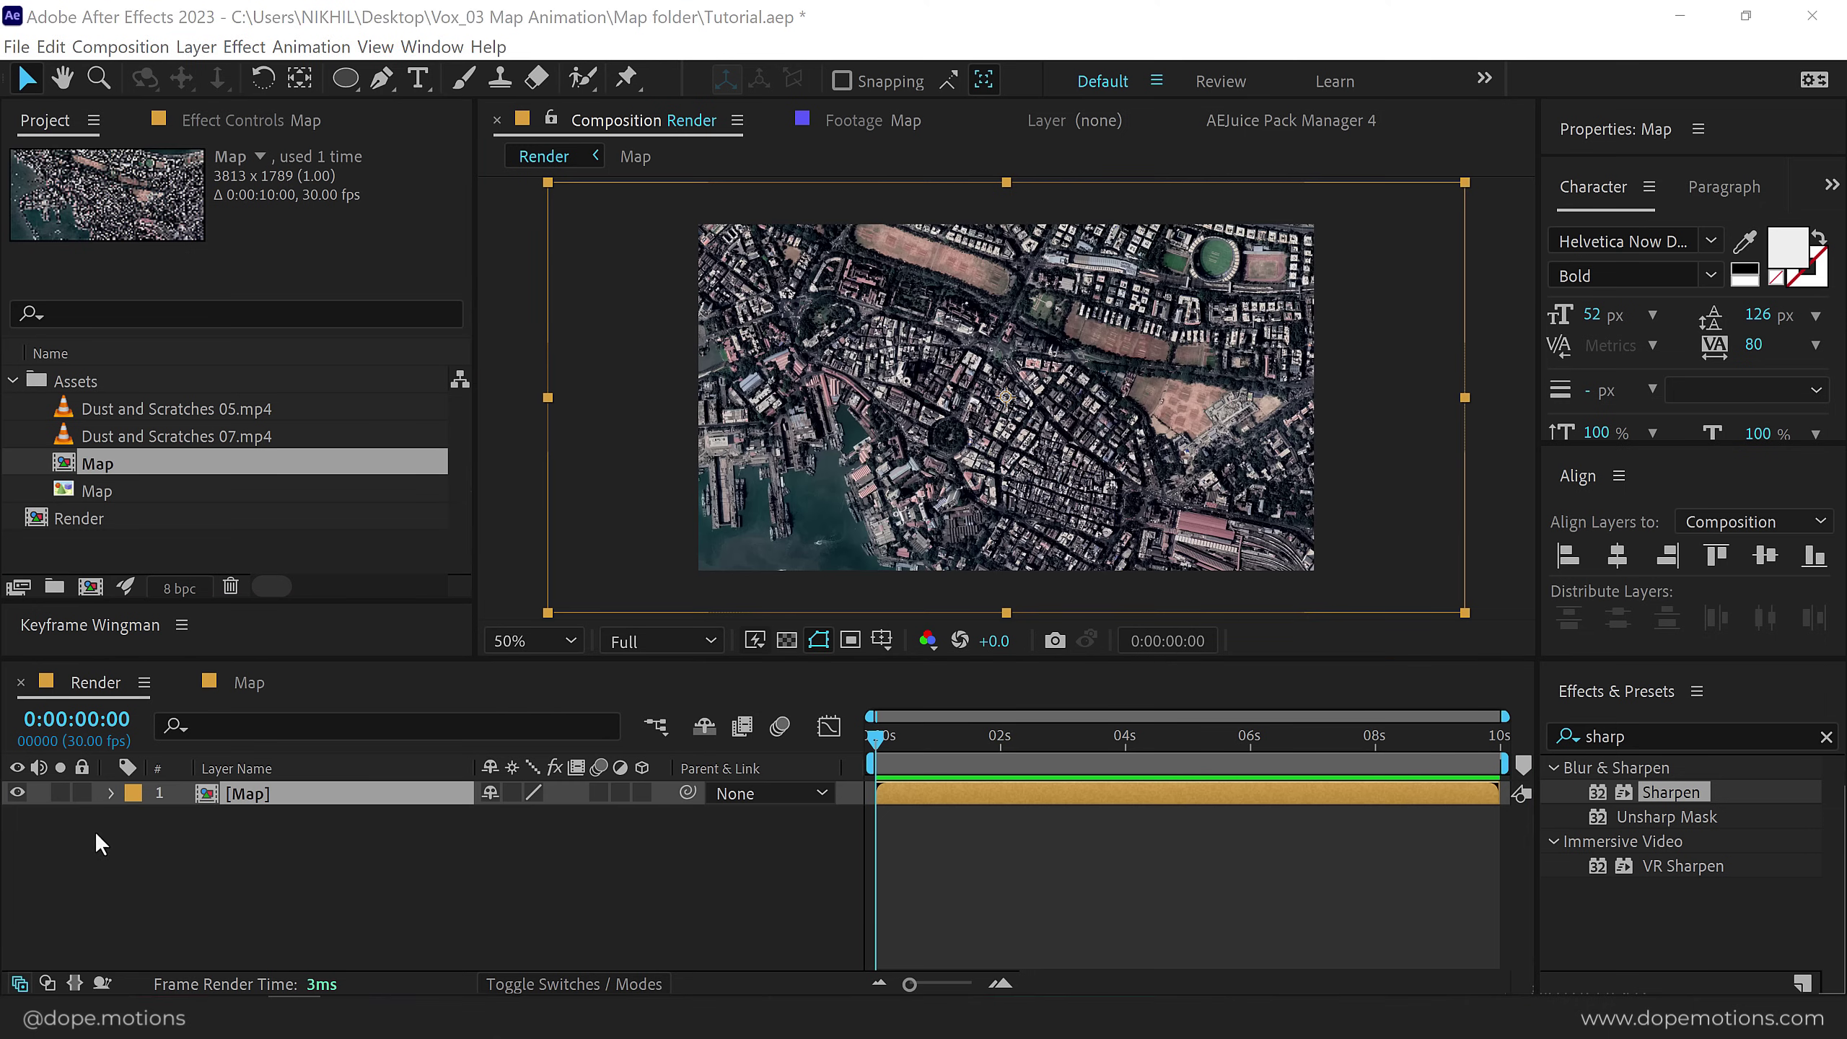
Apply a Tint effect to the Map layer to make it greyscale.
{"action": "left_click", "coordinate": [1681, 737]}
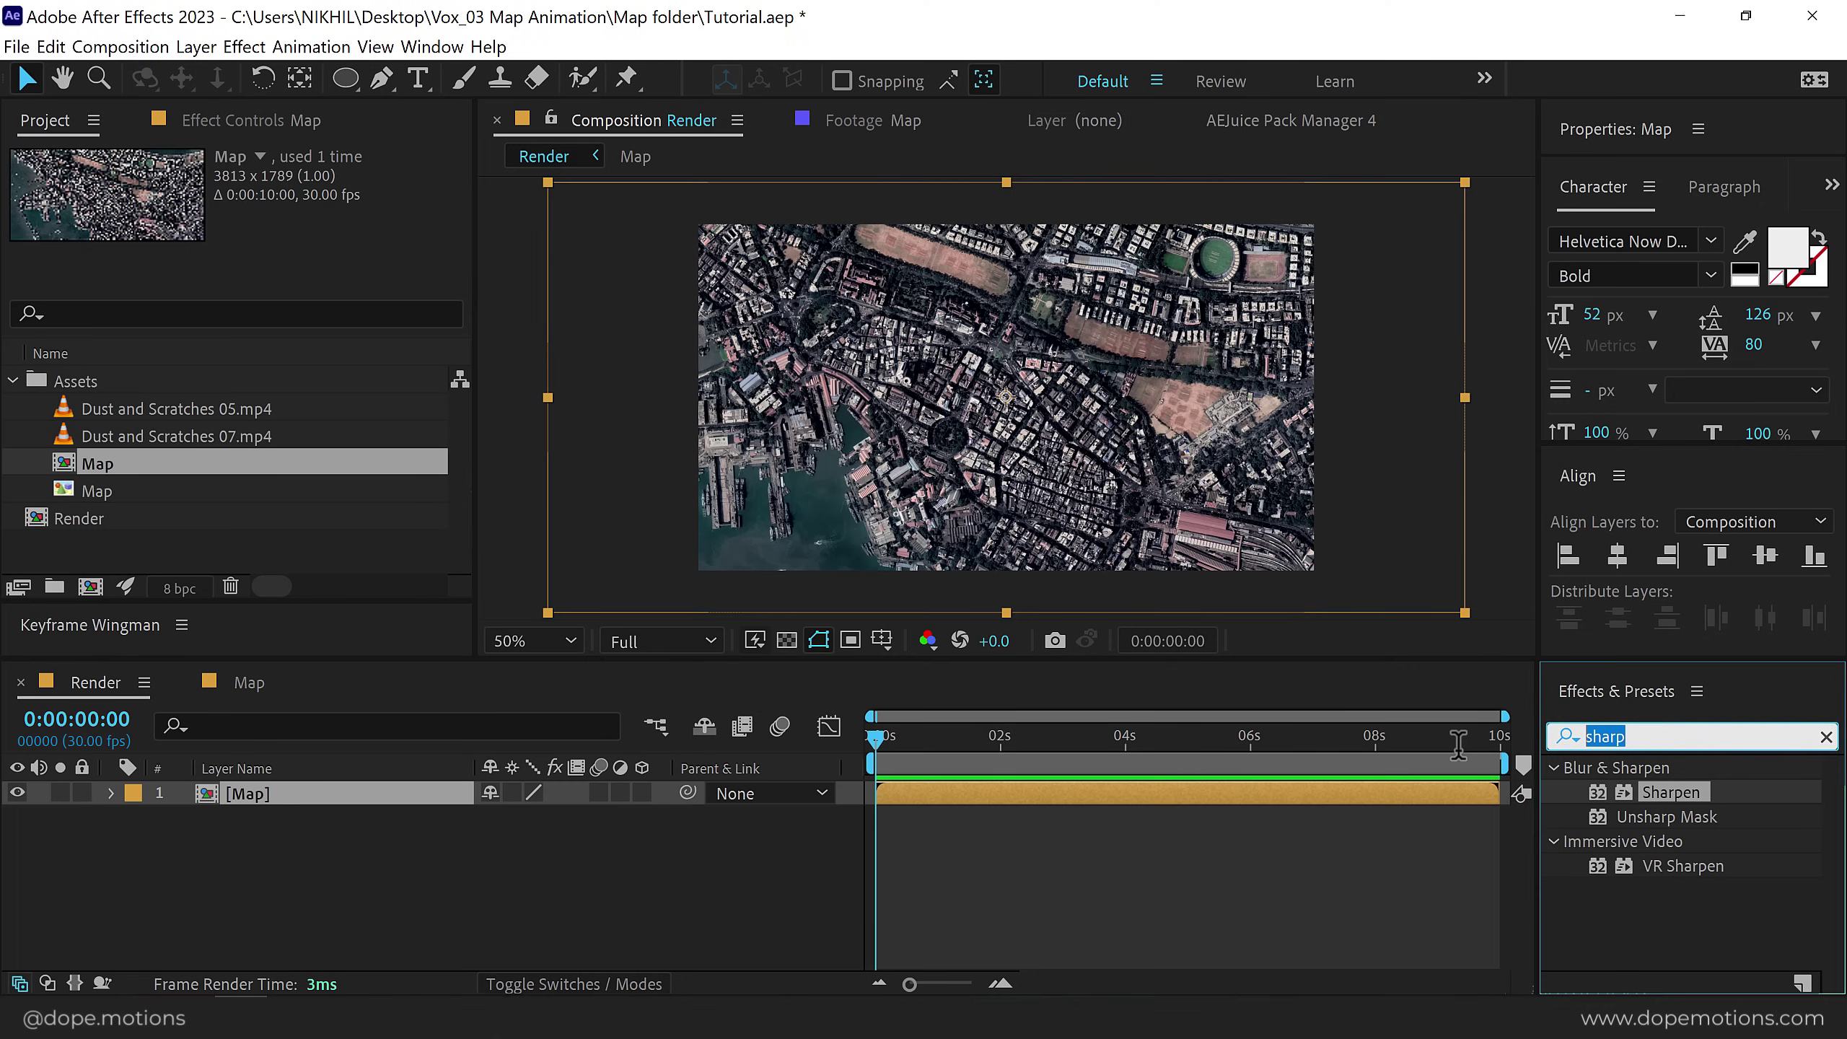
{"action": "type", "text": "tint"}
{"action": "double_click", "coordinate": [1651, 866]}
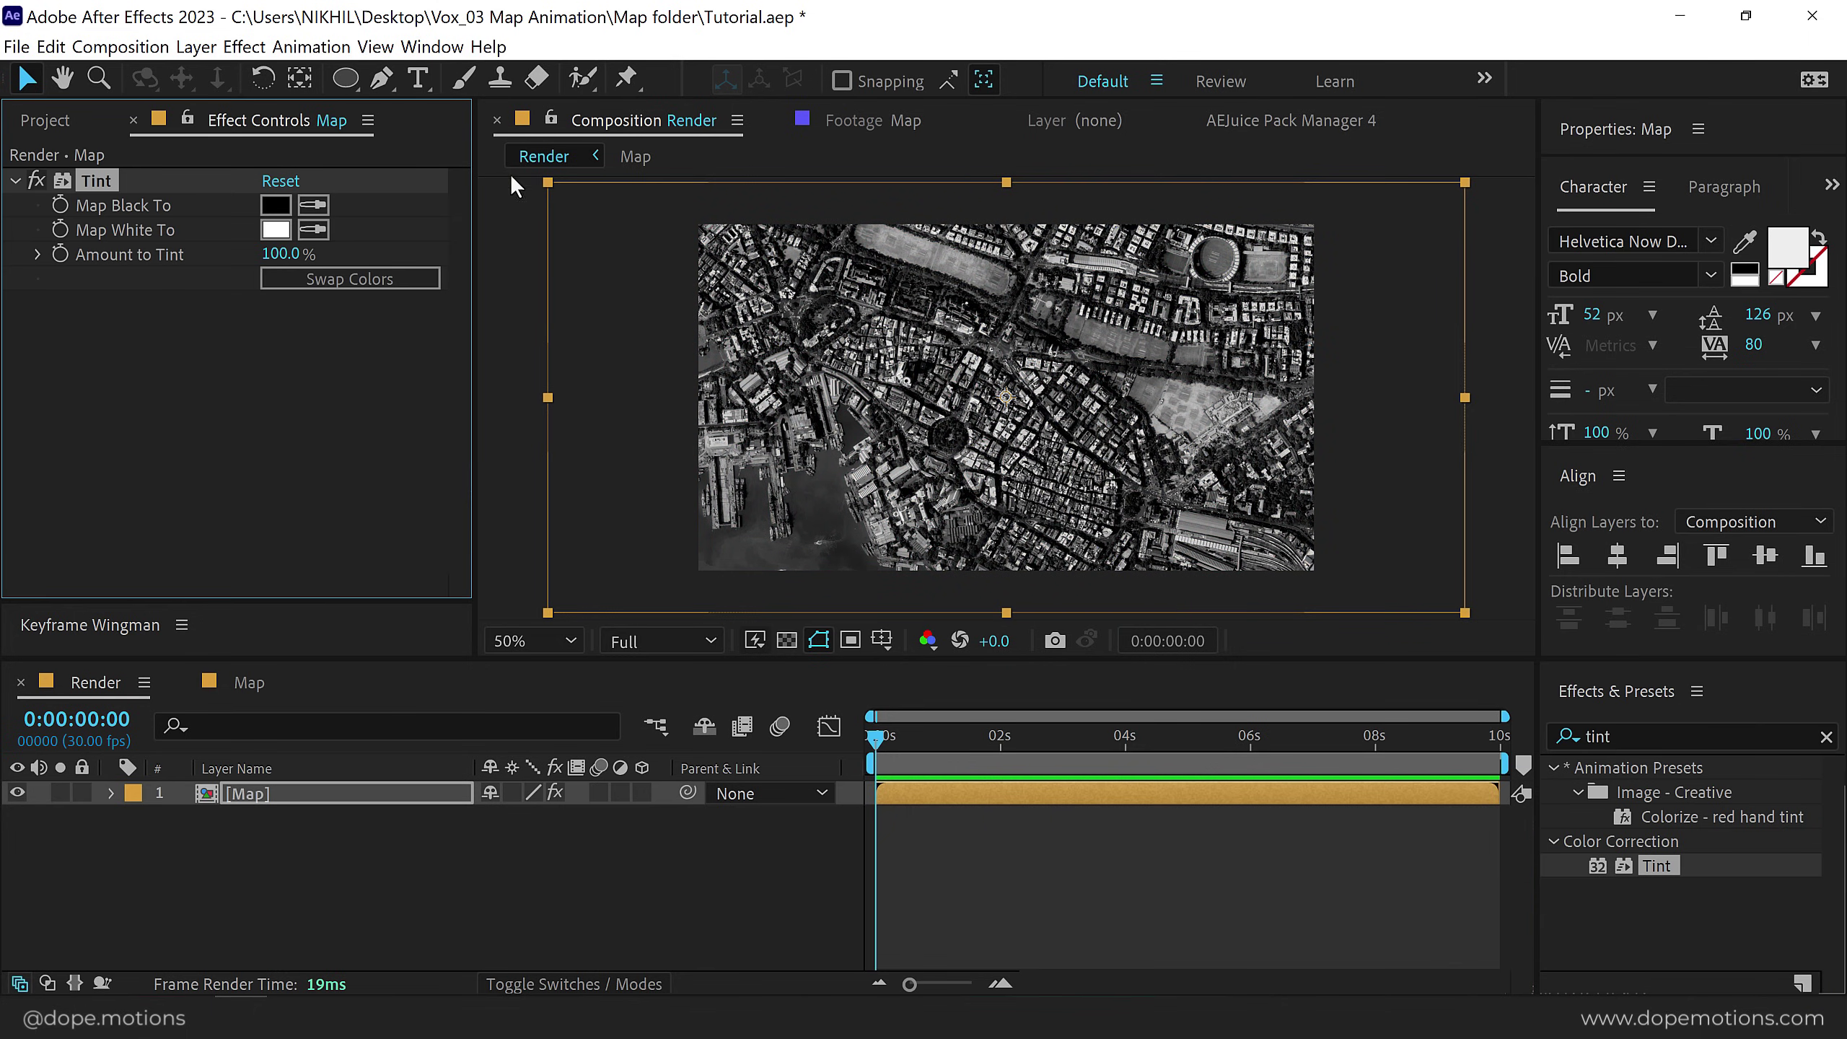
Add a Brightness & Contrast effect to the Map layer.
{"action": "left_click", "coordinate": [1658, 737]}
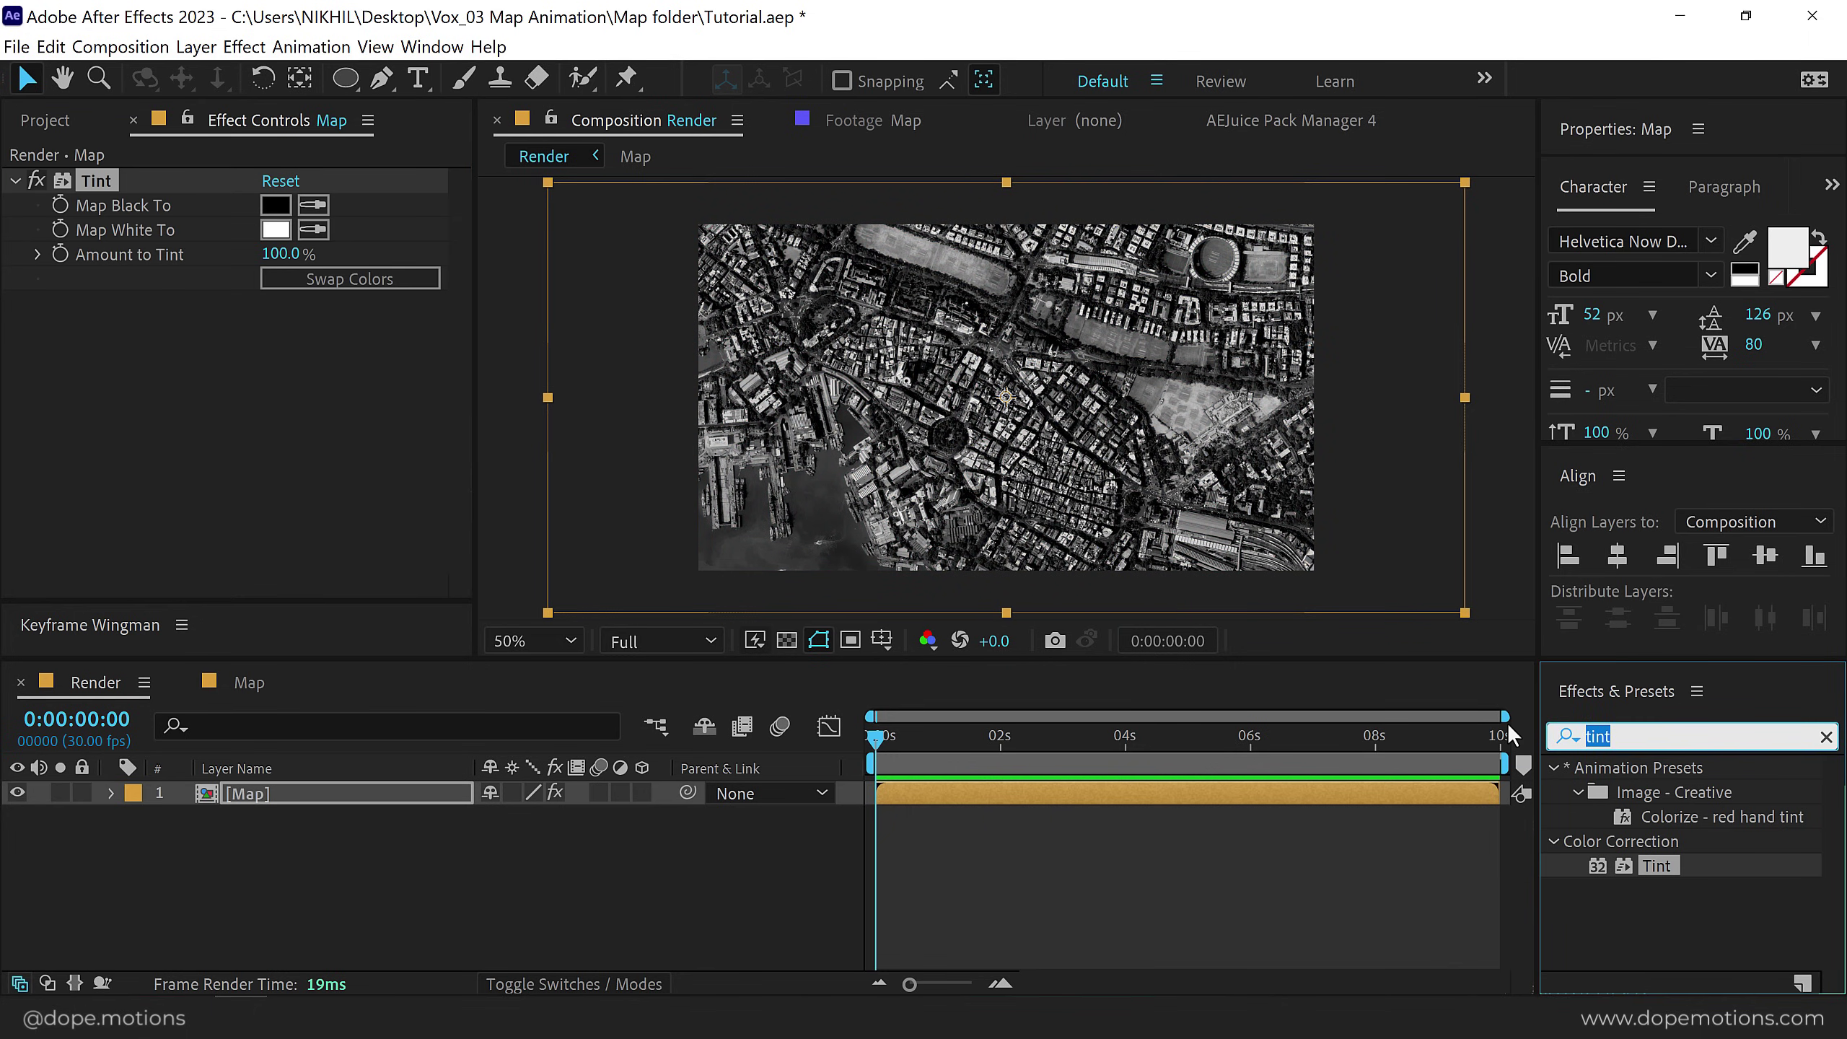
{"action": "type", "text": "brigh"}
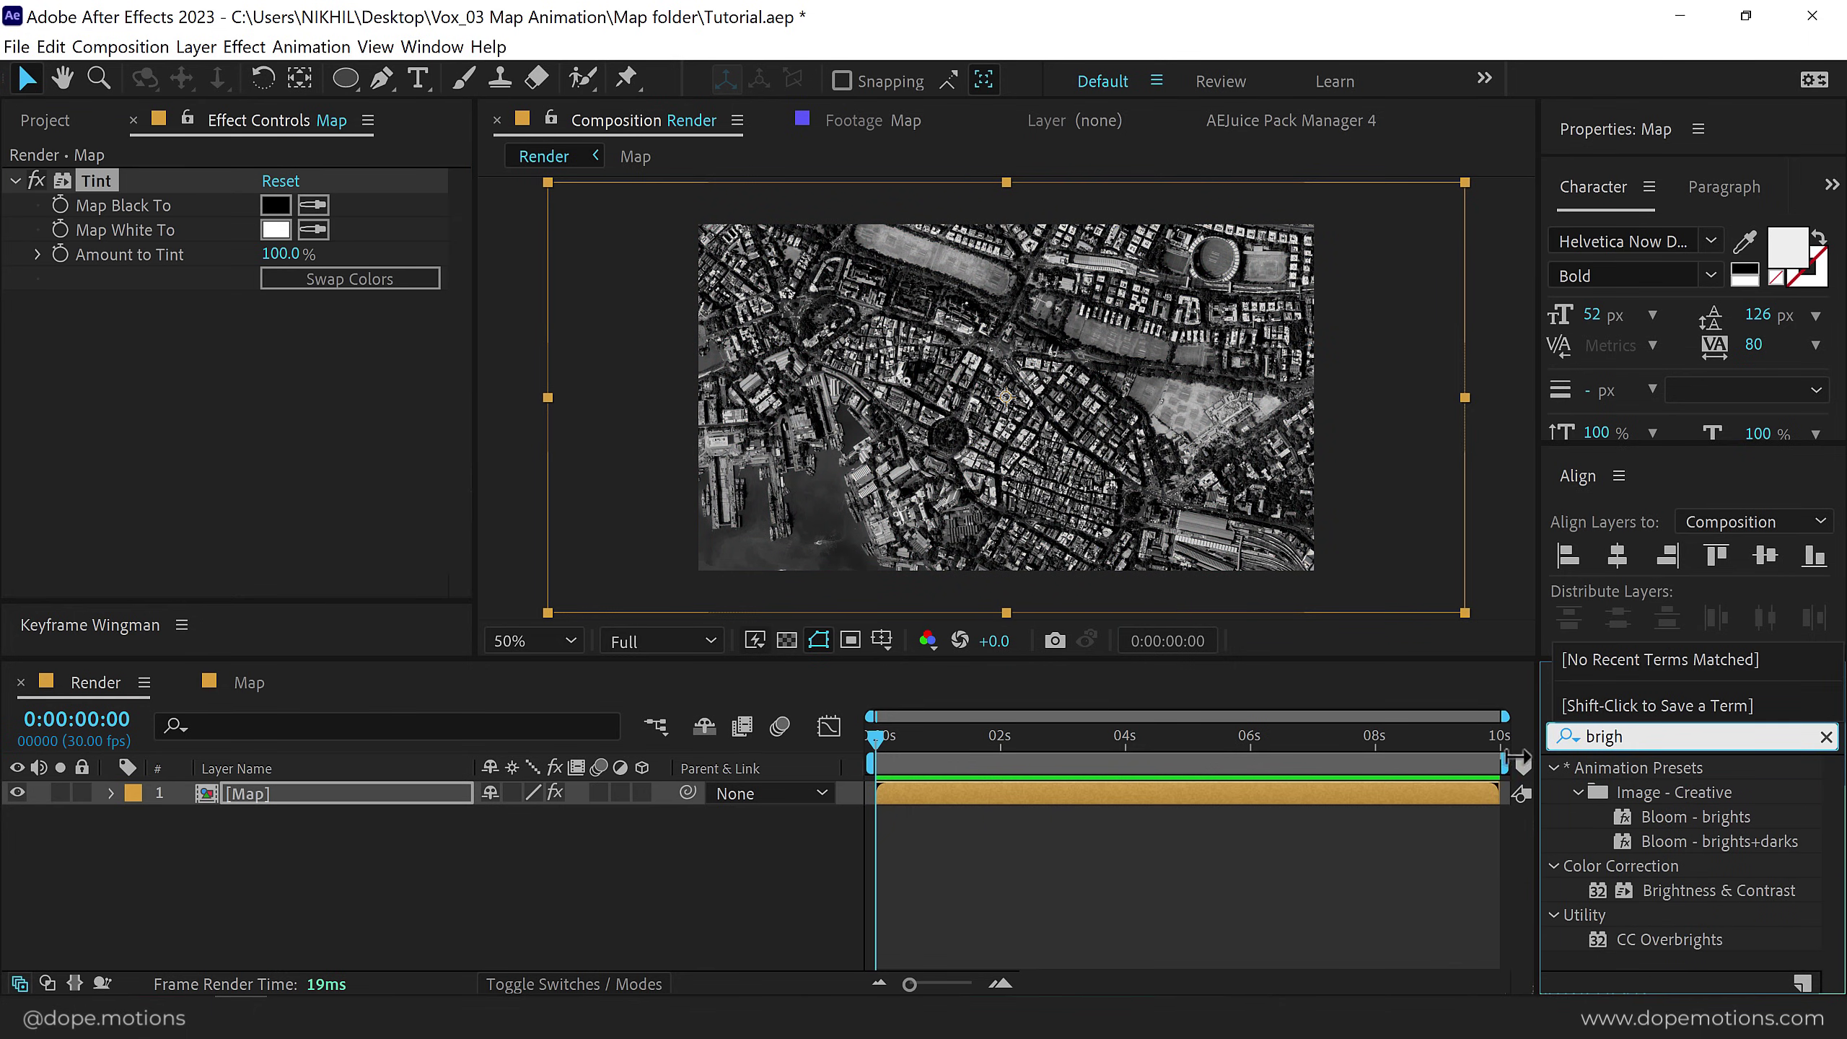
{"action": "left_click", "coordinate": [1714, 889]}
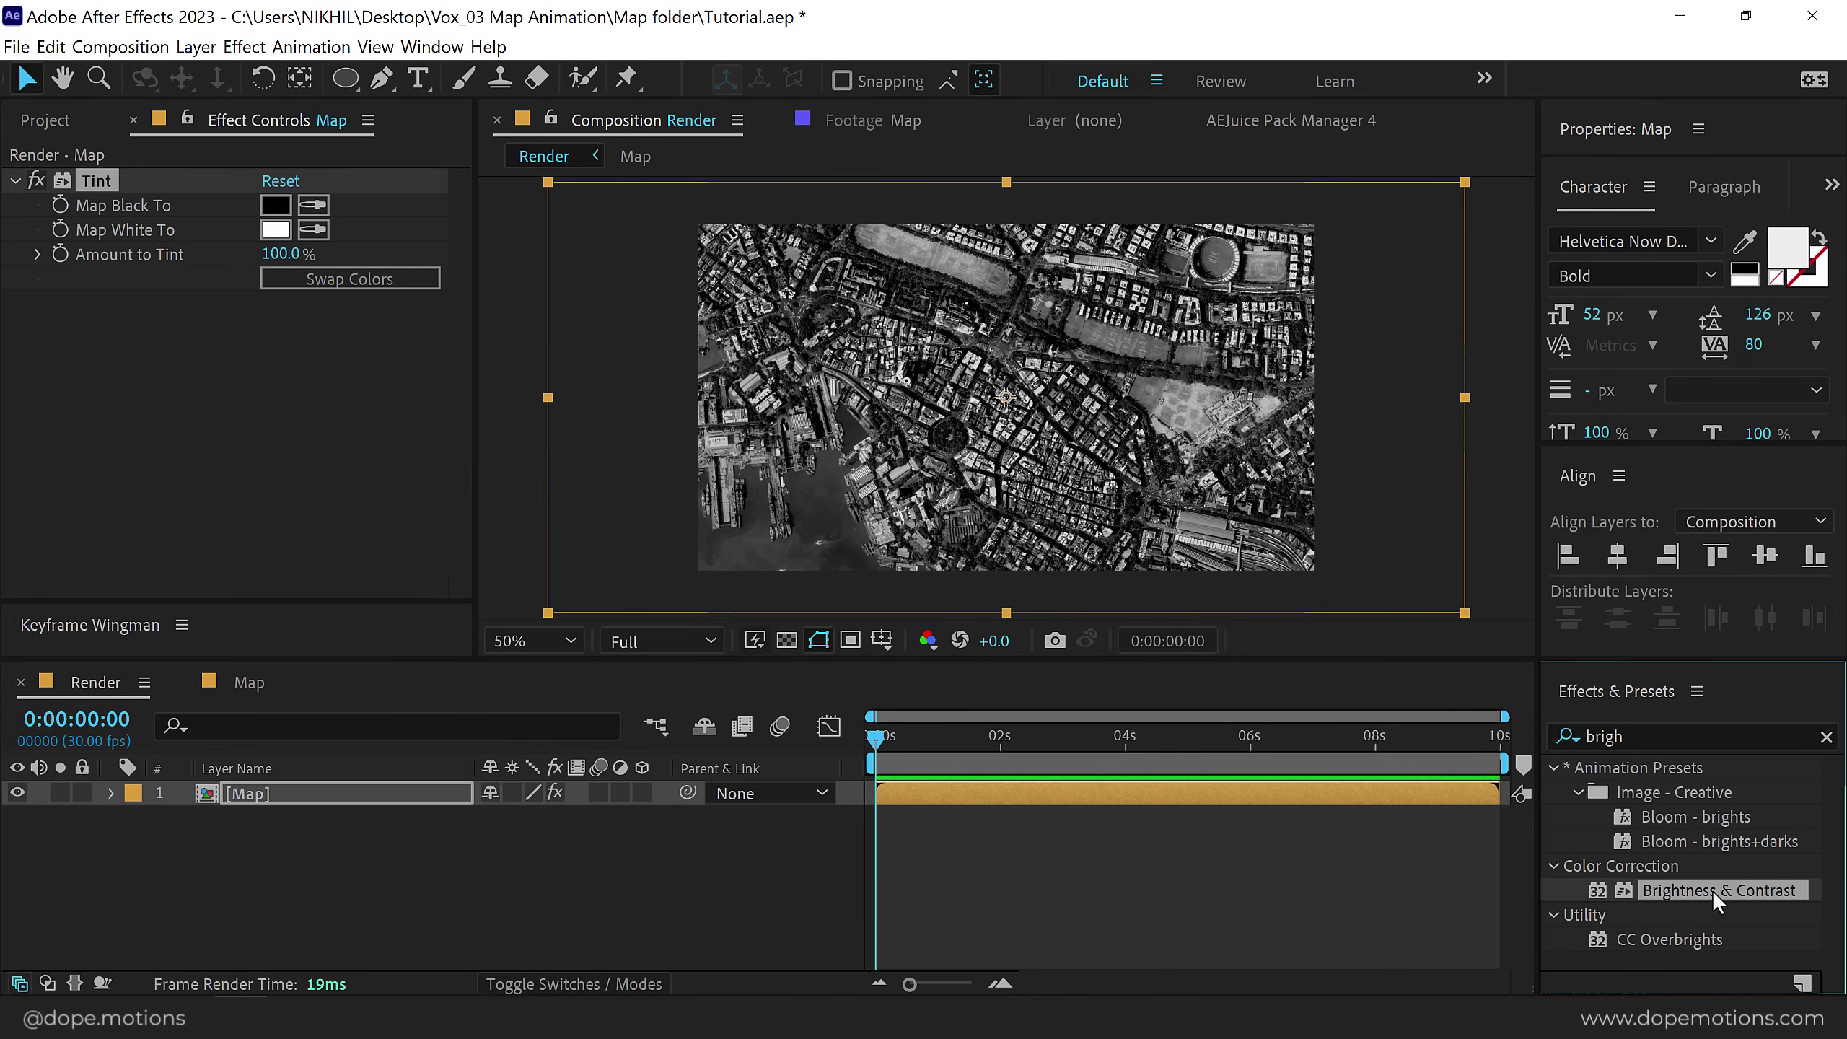
{"action": "double_click", "coordinate": [1712, 889]}
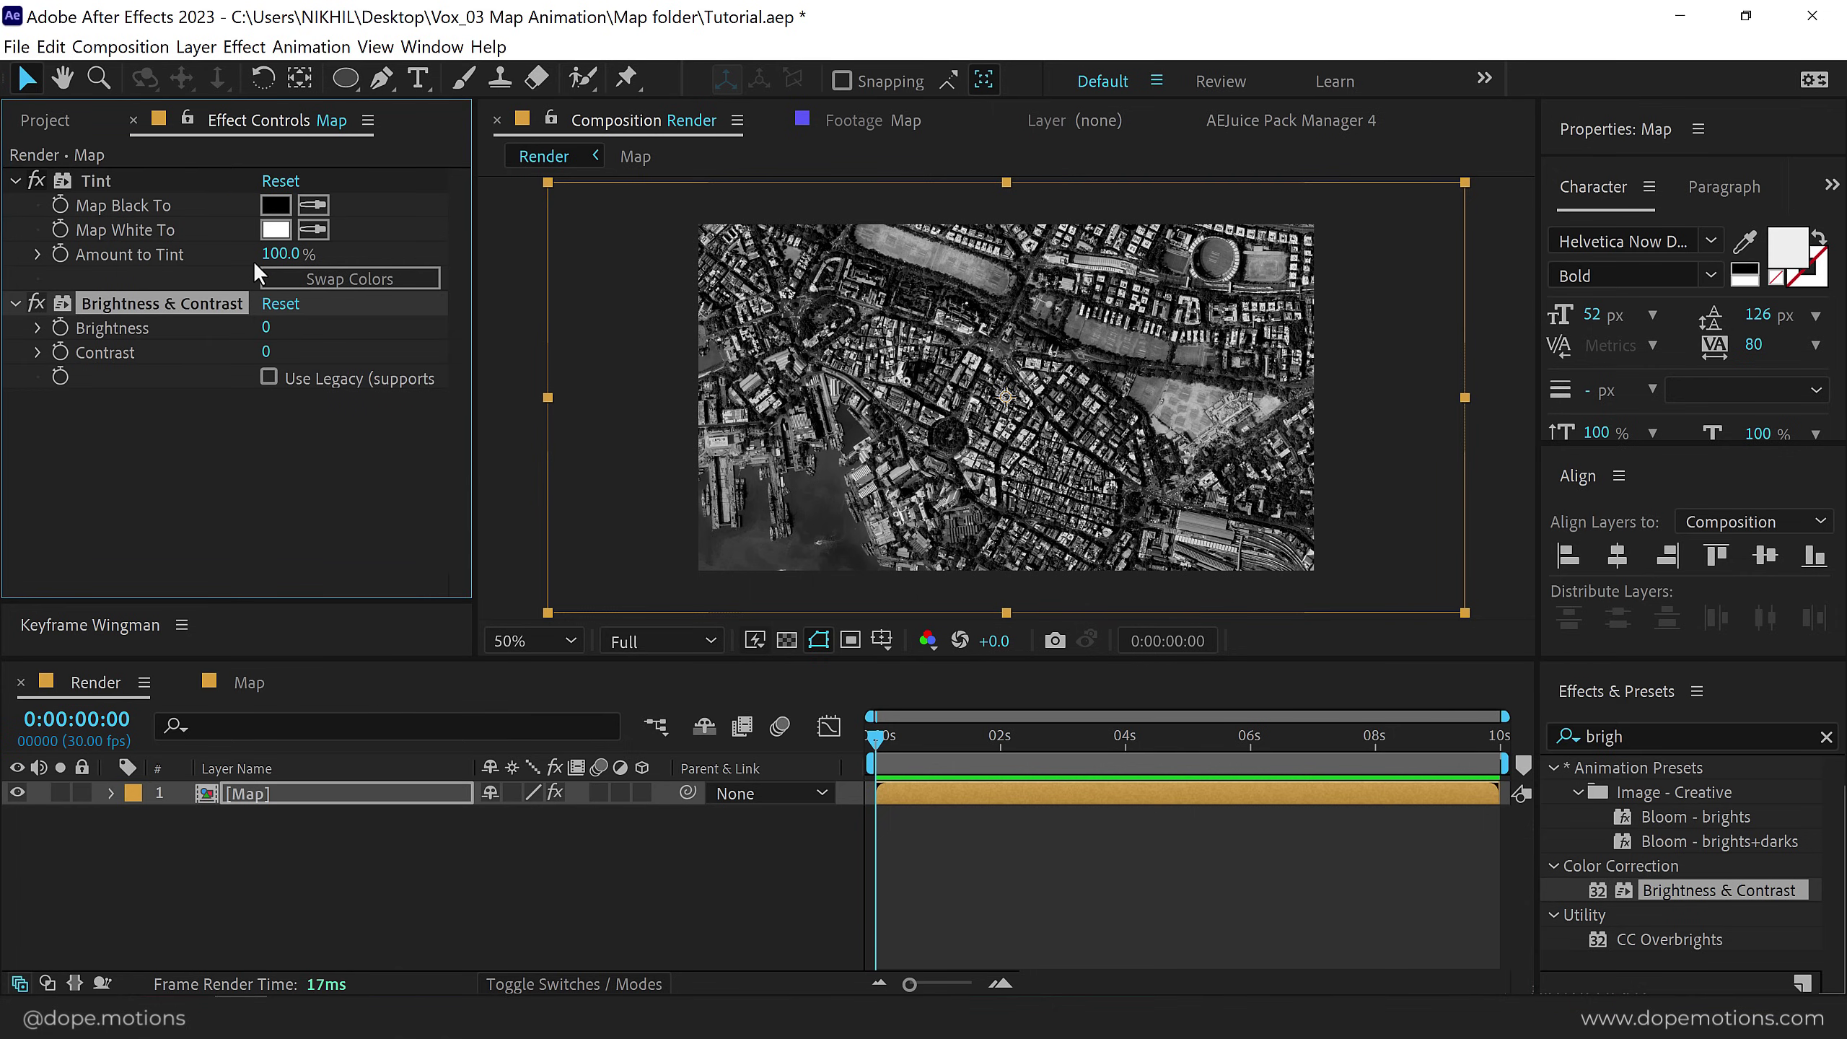
Set Tint's Amount to Tint to 0% to restore full colour.
{"action": "left_click", "coordinate": [280, 254]}
{"action": "type", "text": "0"}
{"action": "key", "text": "Return"}
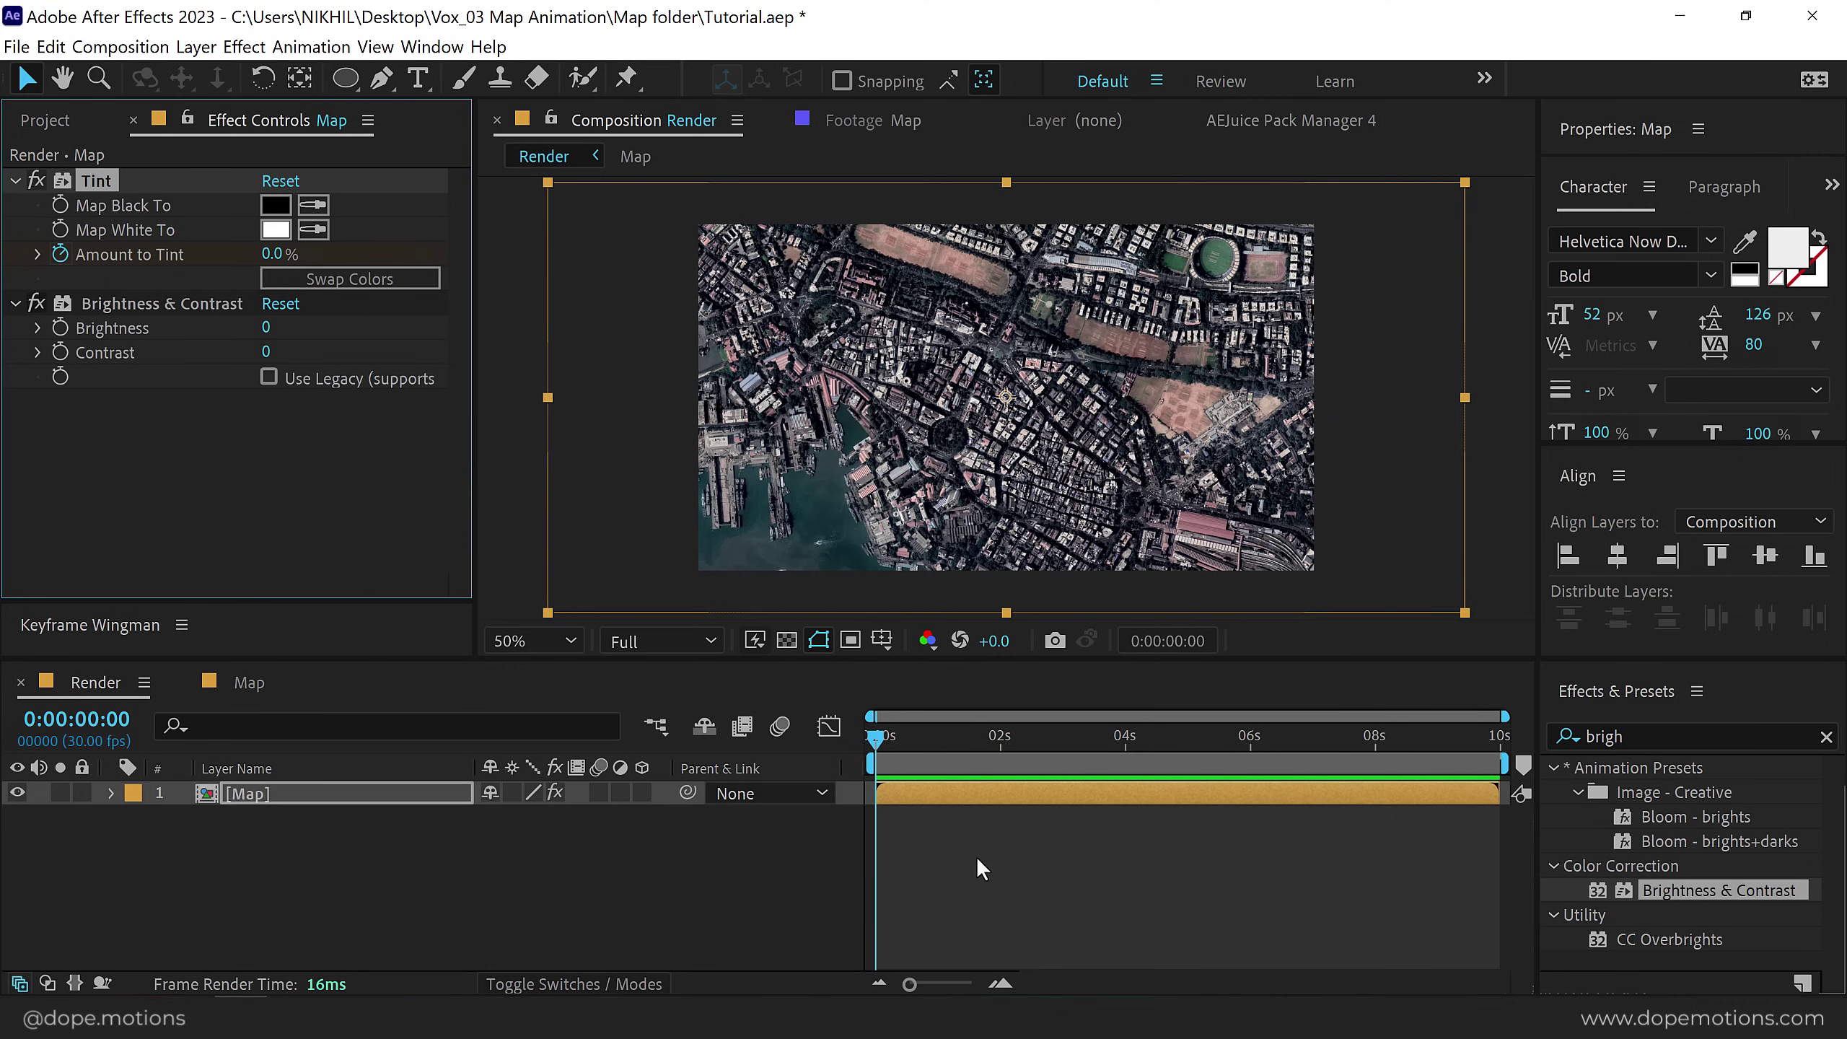
Keyframe Tint's Amount to Tint up to 100% at 1 second for grayscale.
{"action": "left_click_drag", "start_coordinate": [909, 983], "coordinate": [940, 983]}
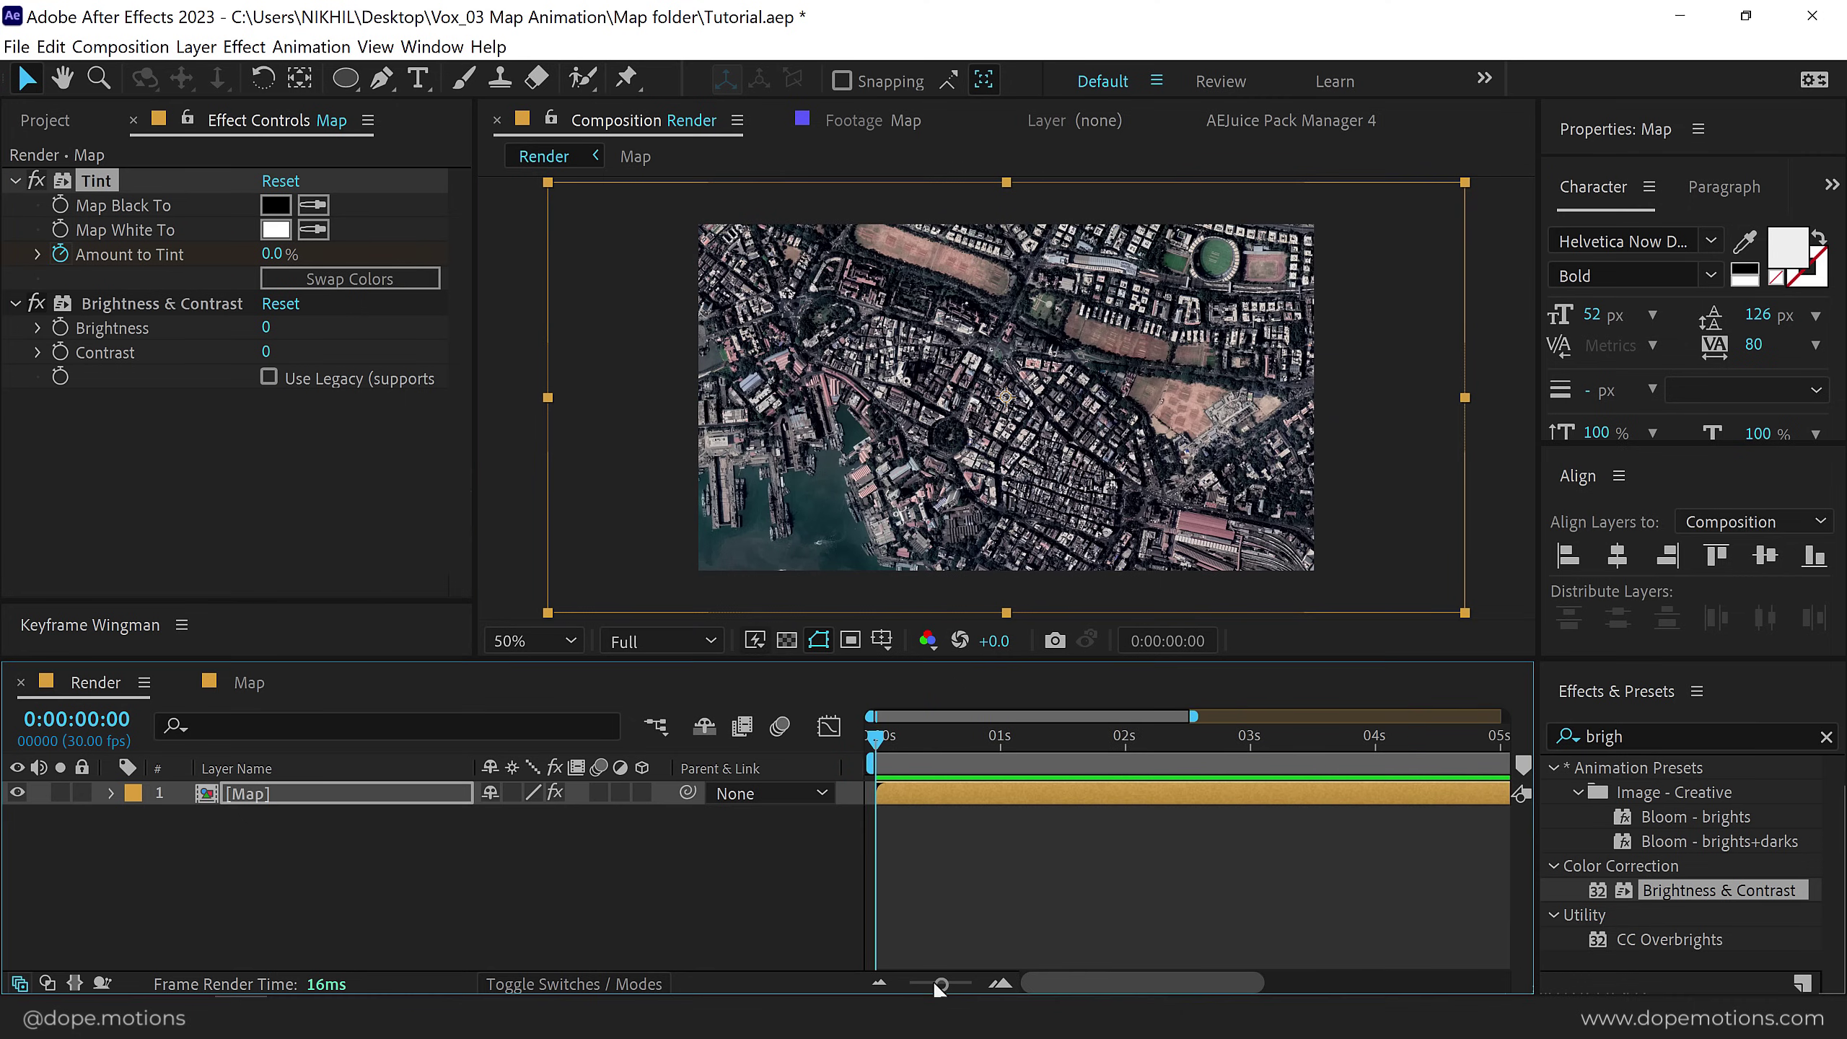
{"action": "left_click", "coordinate": [1003, 739]}
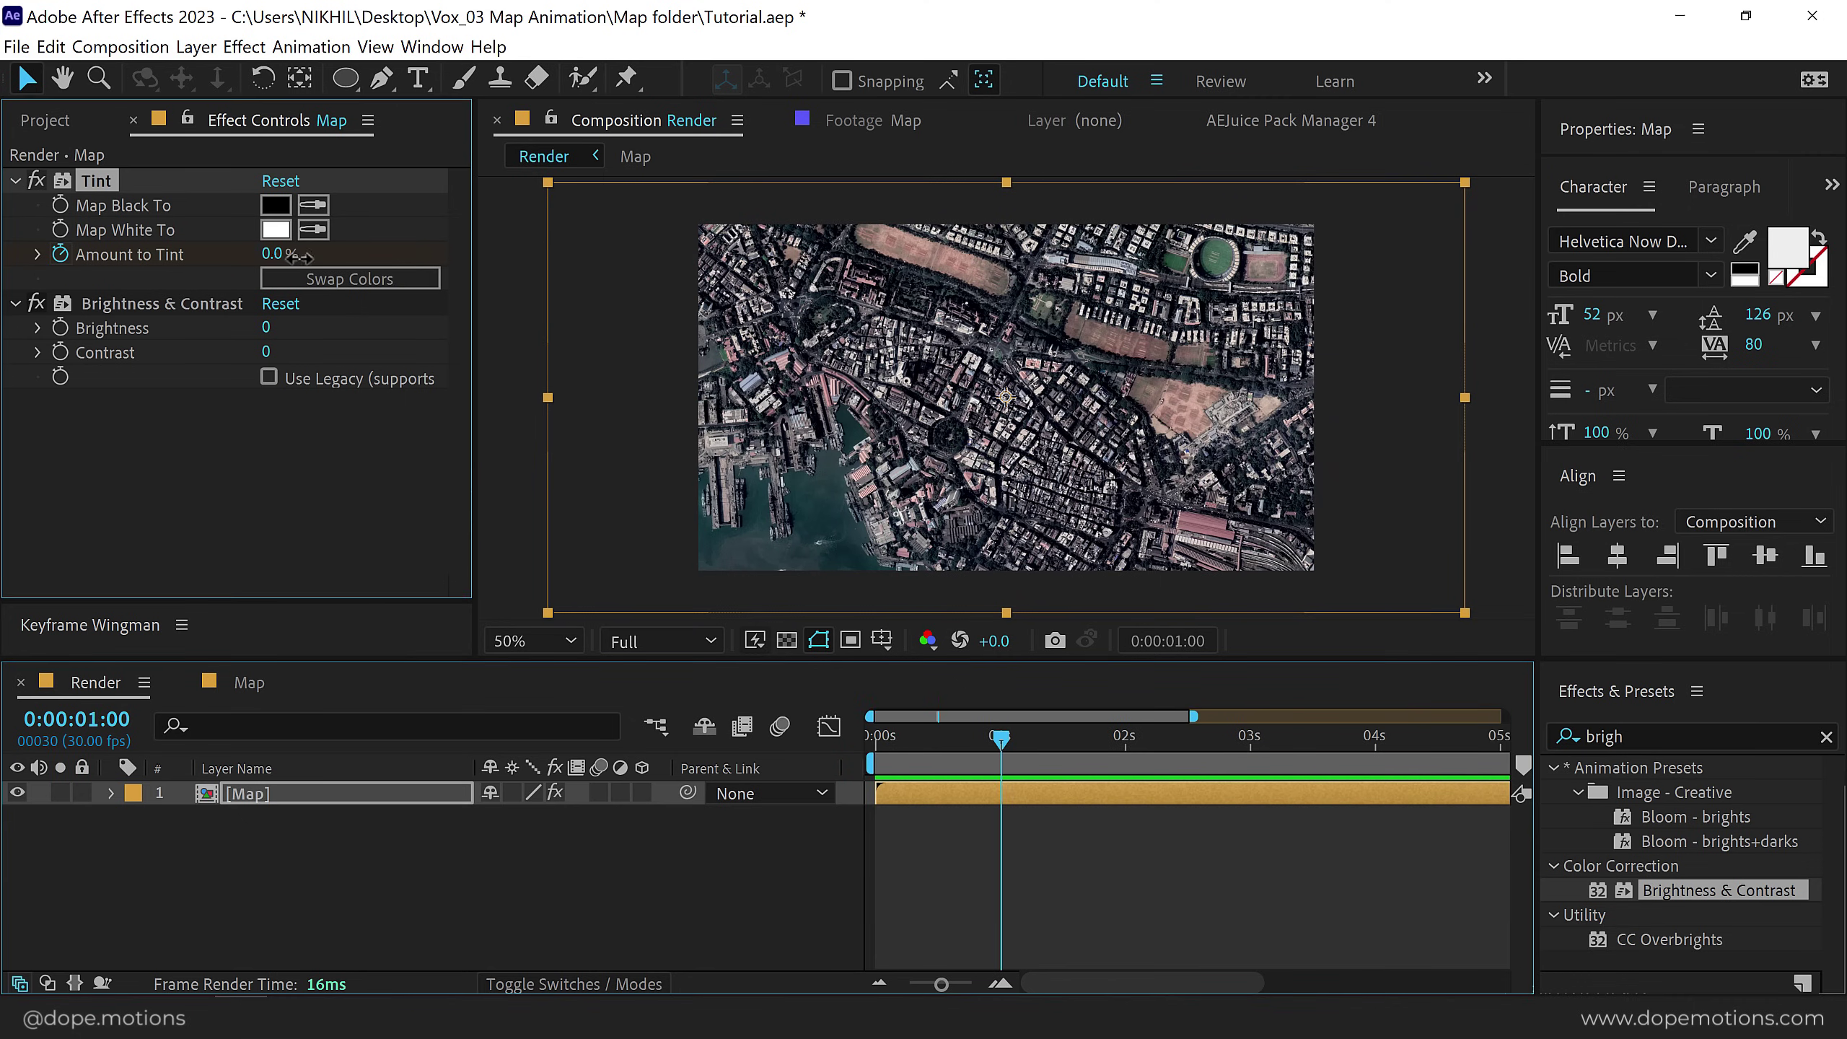
{"action": "left_click", "coordinate": [295, 256]}
{"action": "type", "text": "100"}
{"action": "key", "text": "Return"}
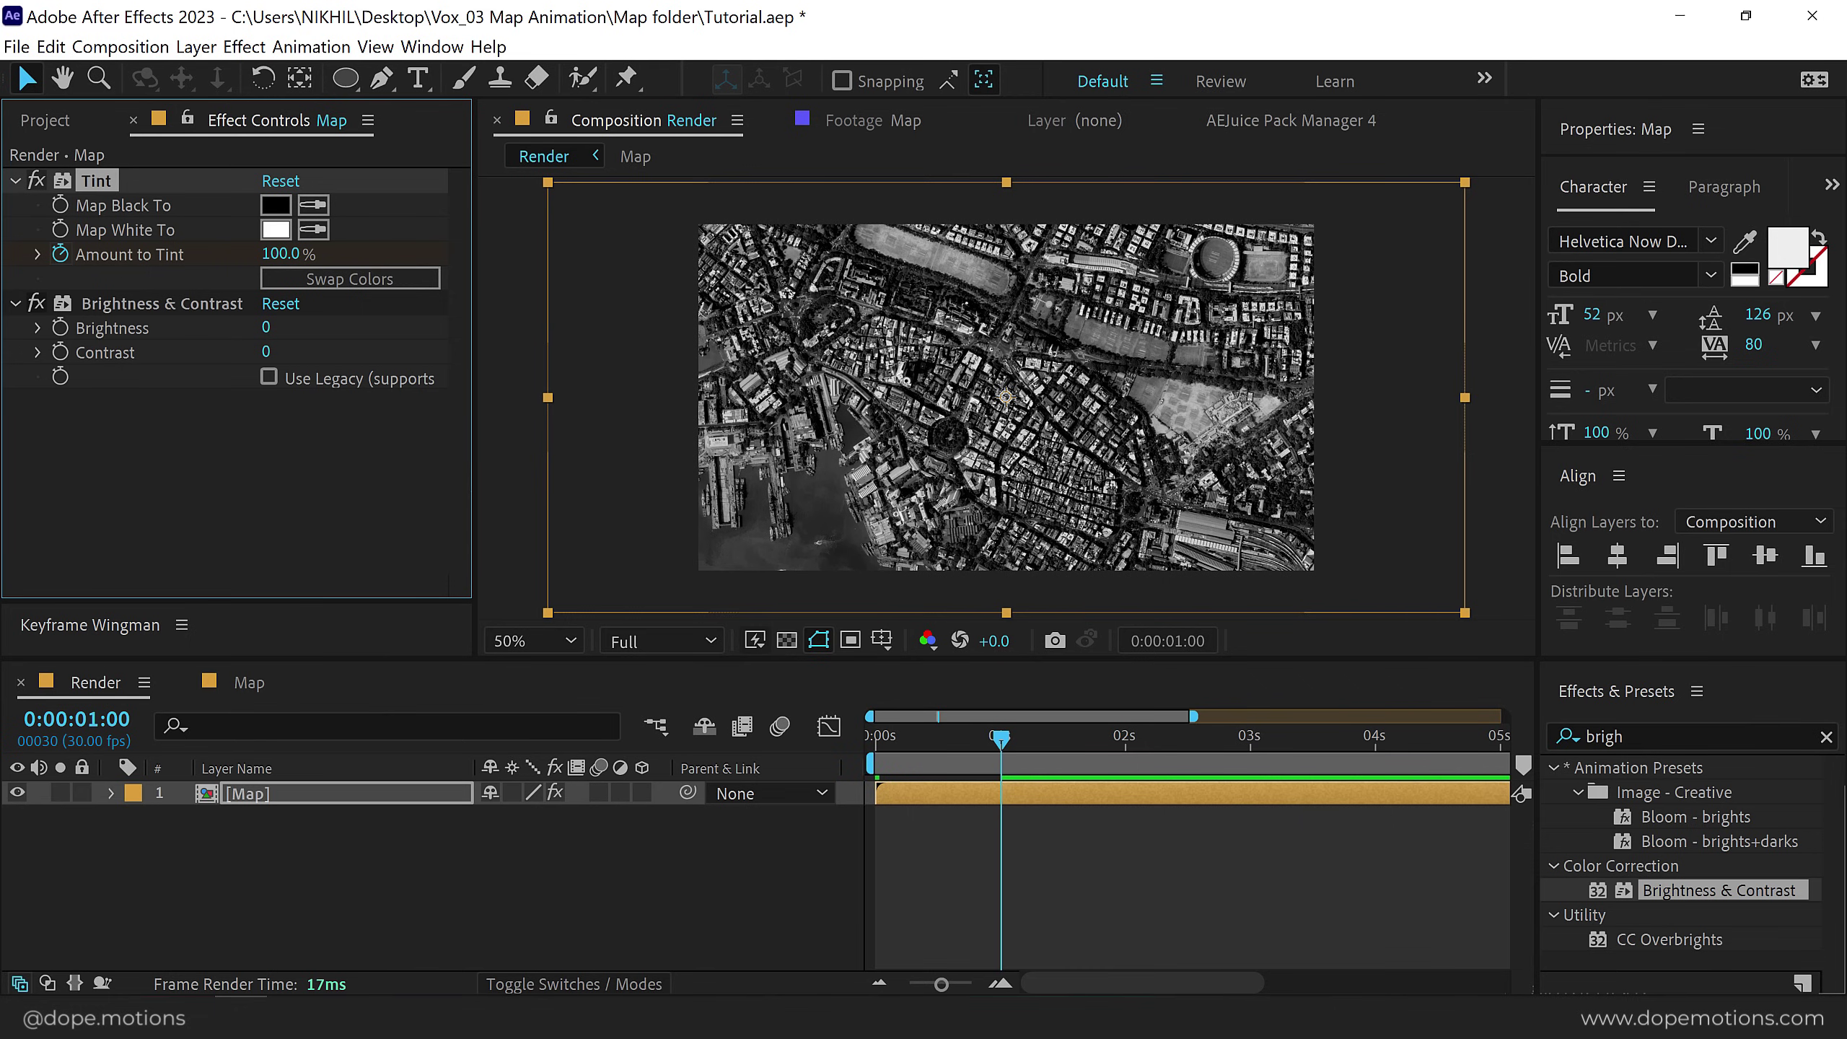
Keyframe Brightness down to -150 at the 2-second mark.
{"action": "left_click", "coordinate": [64, 333]}
{"action": "left_click_drag", "start_coordinate": [1108, 731], "coordinate": [1123, 736]}
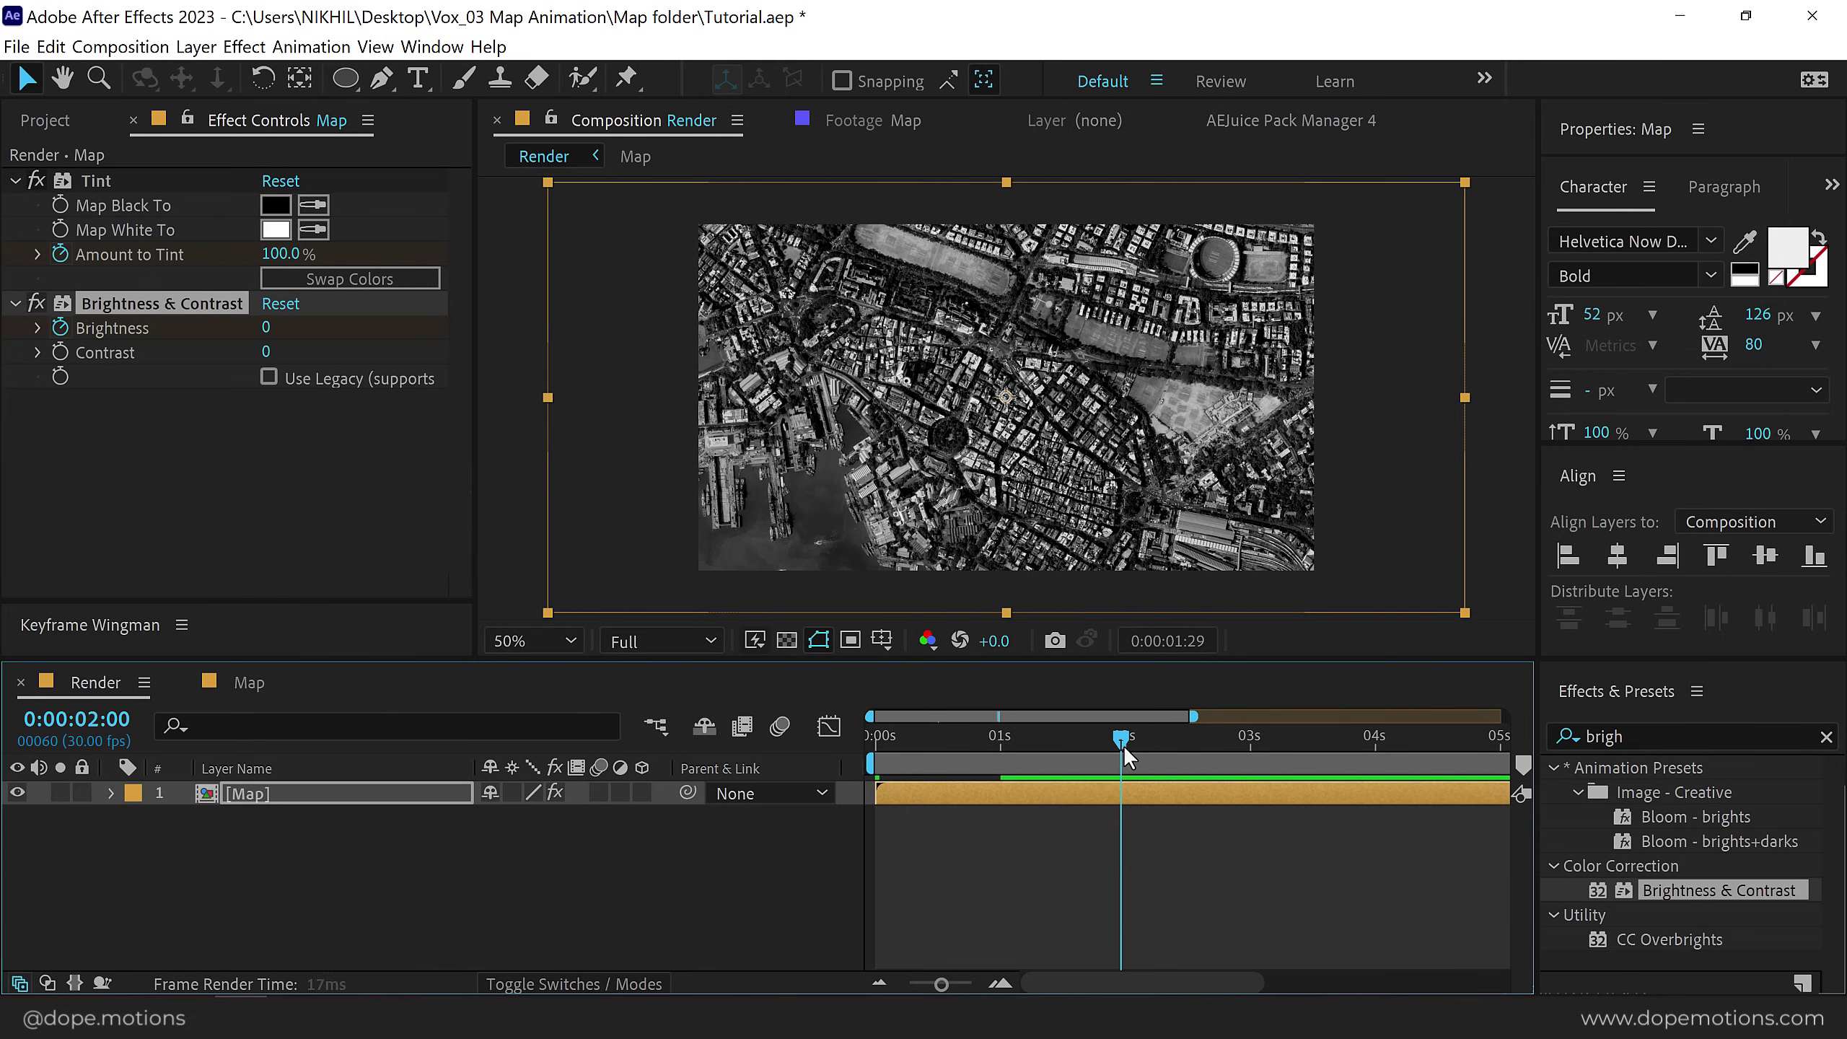
{"action": "left_click", "coordinate": [268, 328]}
{"action": "type", "text": "-150"}
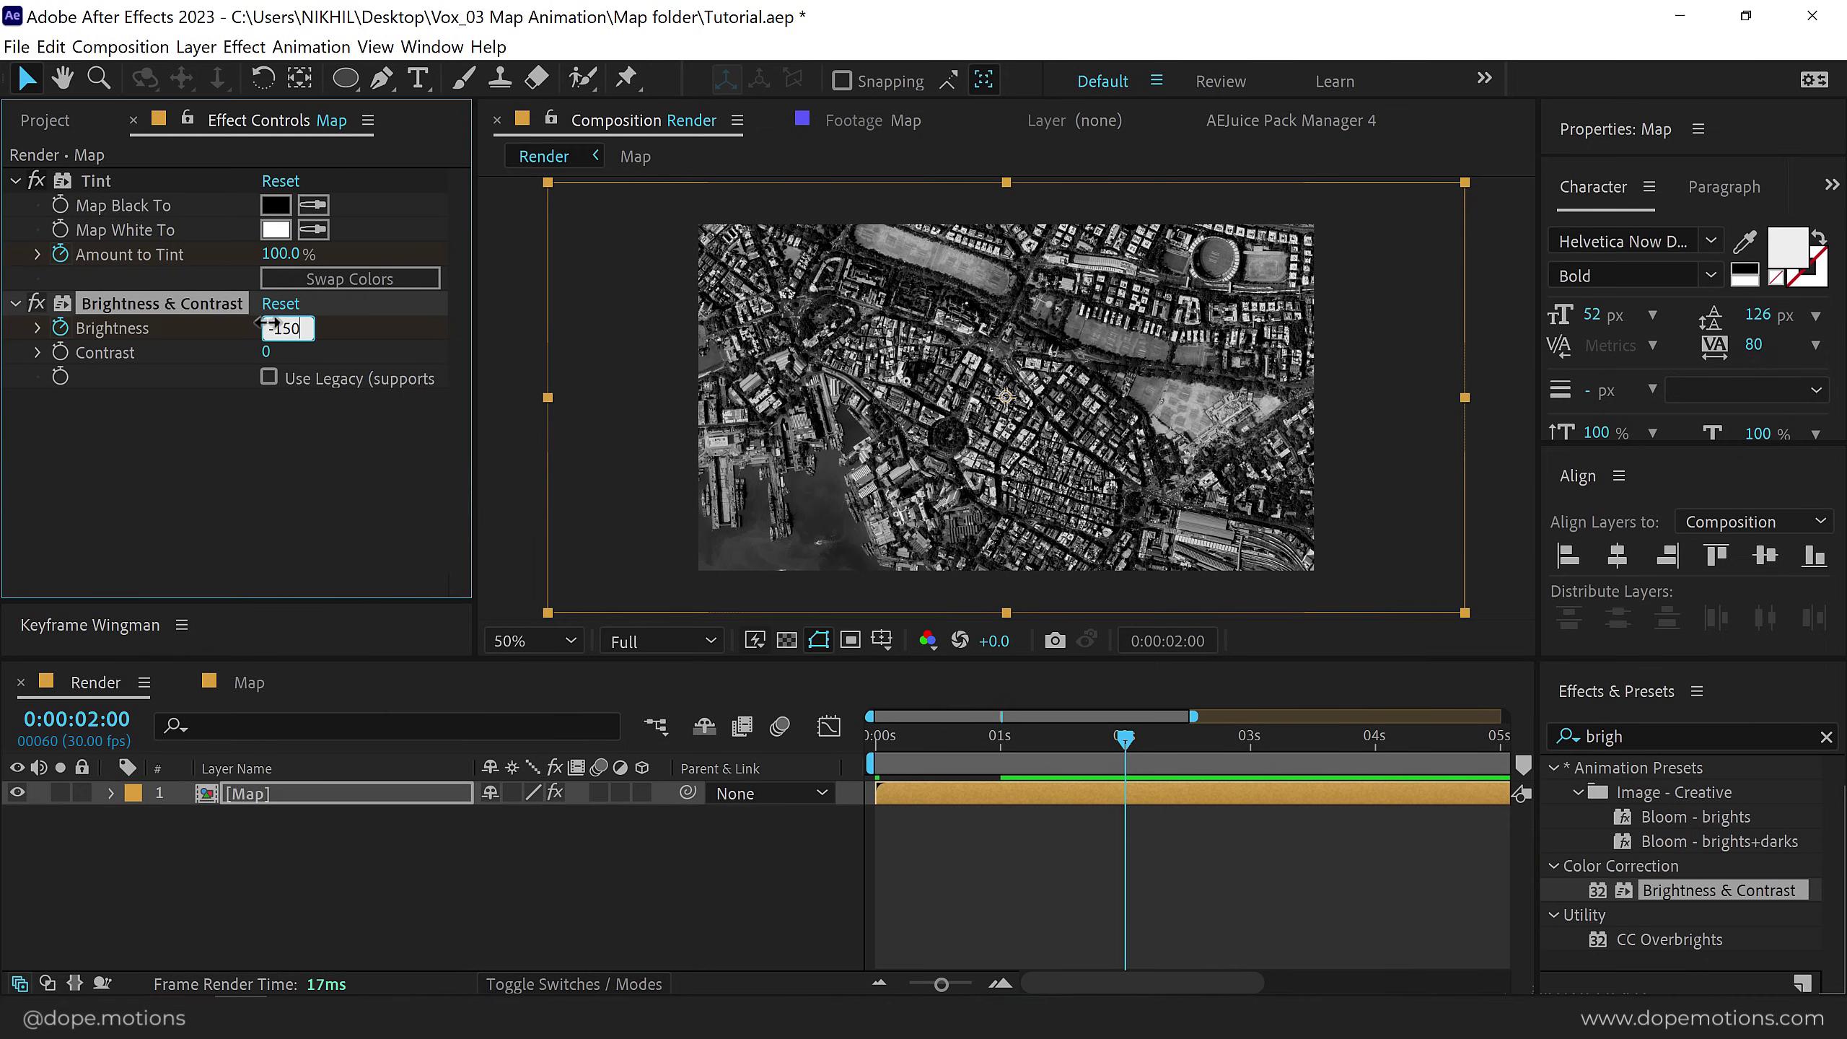
{"action": "key", "text": "Return"}
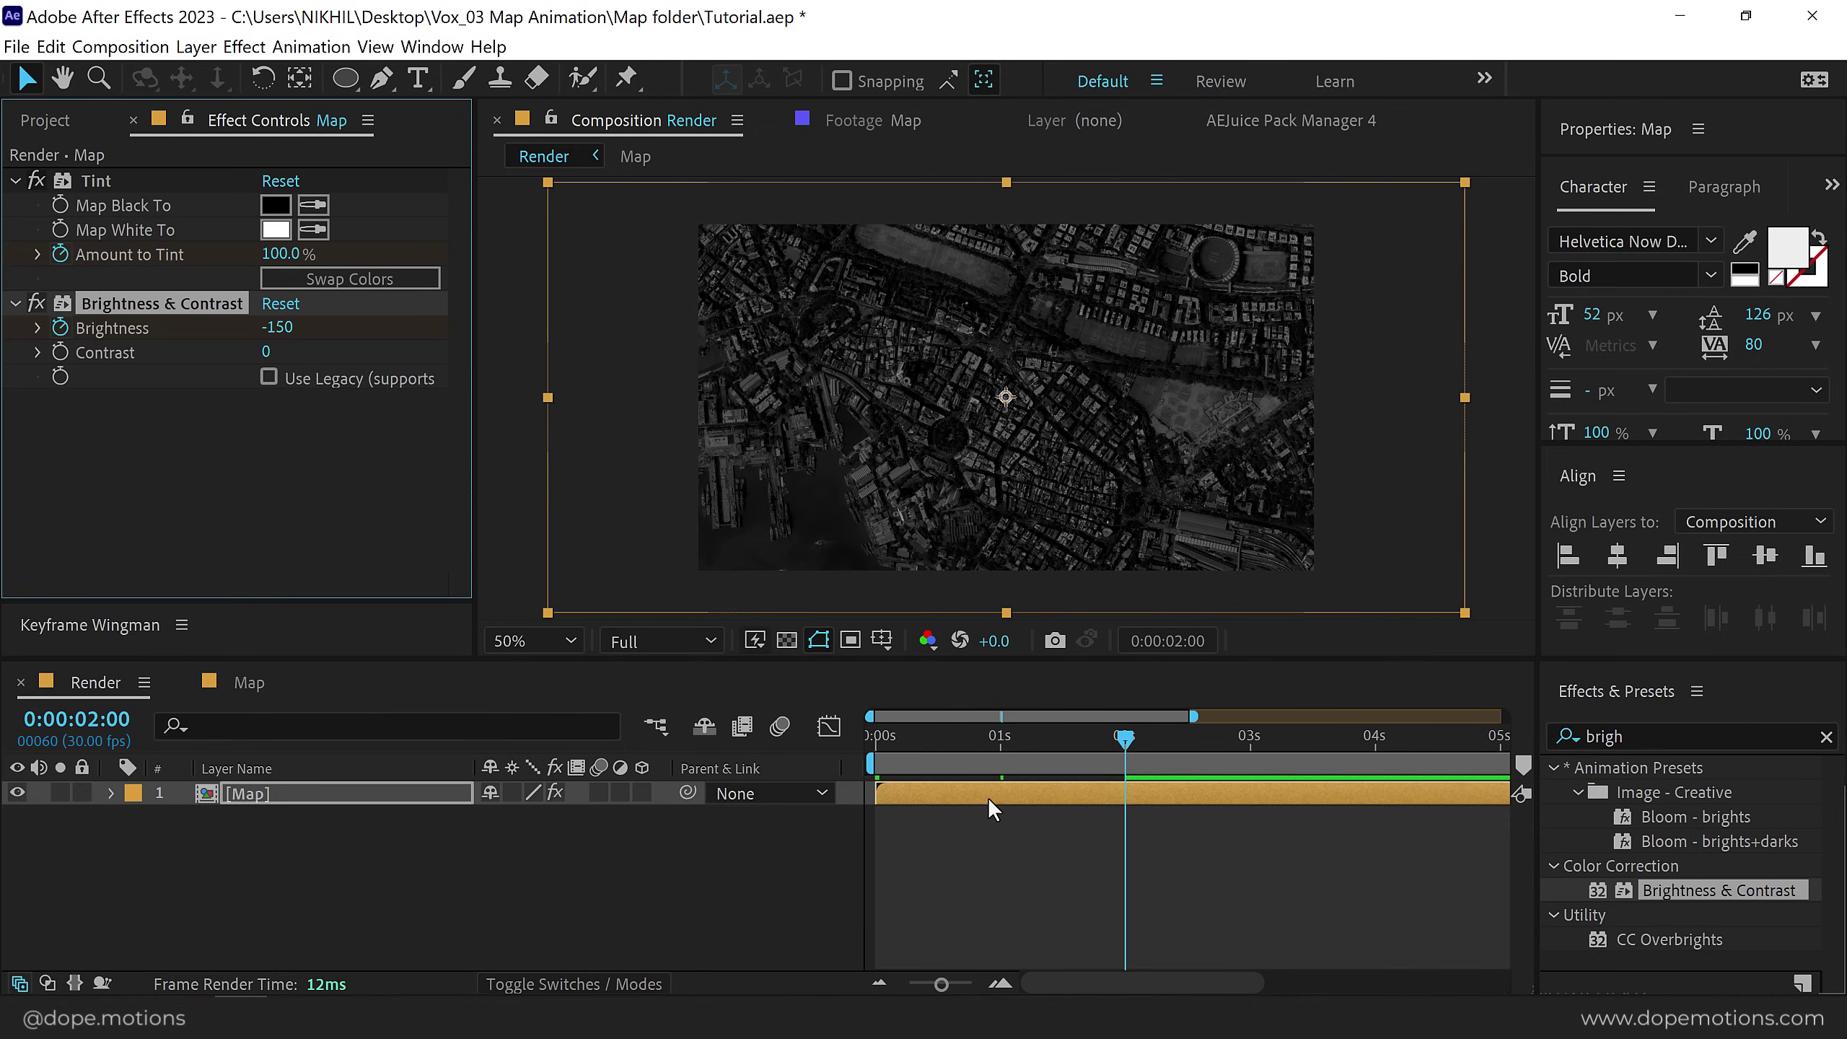
Reveal the keyframes with U and preview the animation from the start.
{"action": "key", "text": "u"}
{"action": "left_click_drag", "start_coordinate": [984, 752], "coordinate": [884, 849]}
{"action": "left_click", "coordinate": [949, 928]}
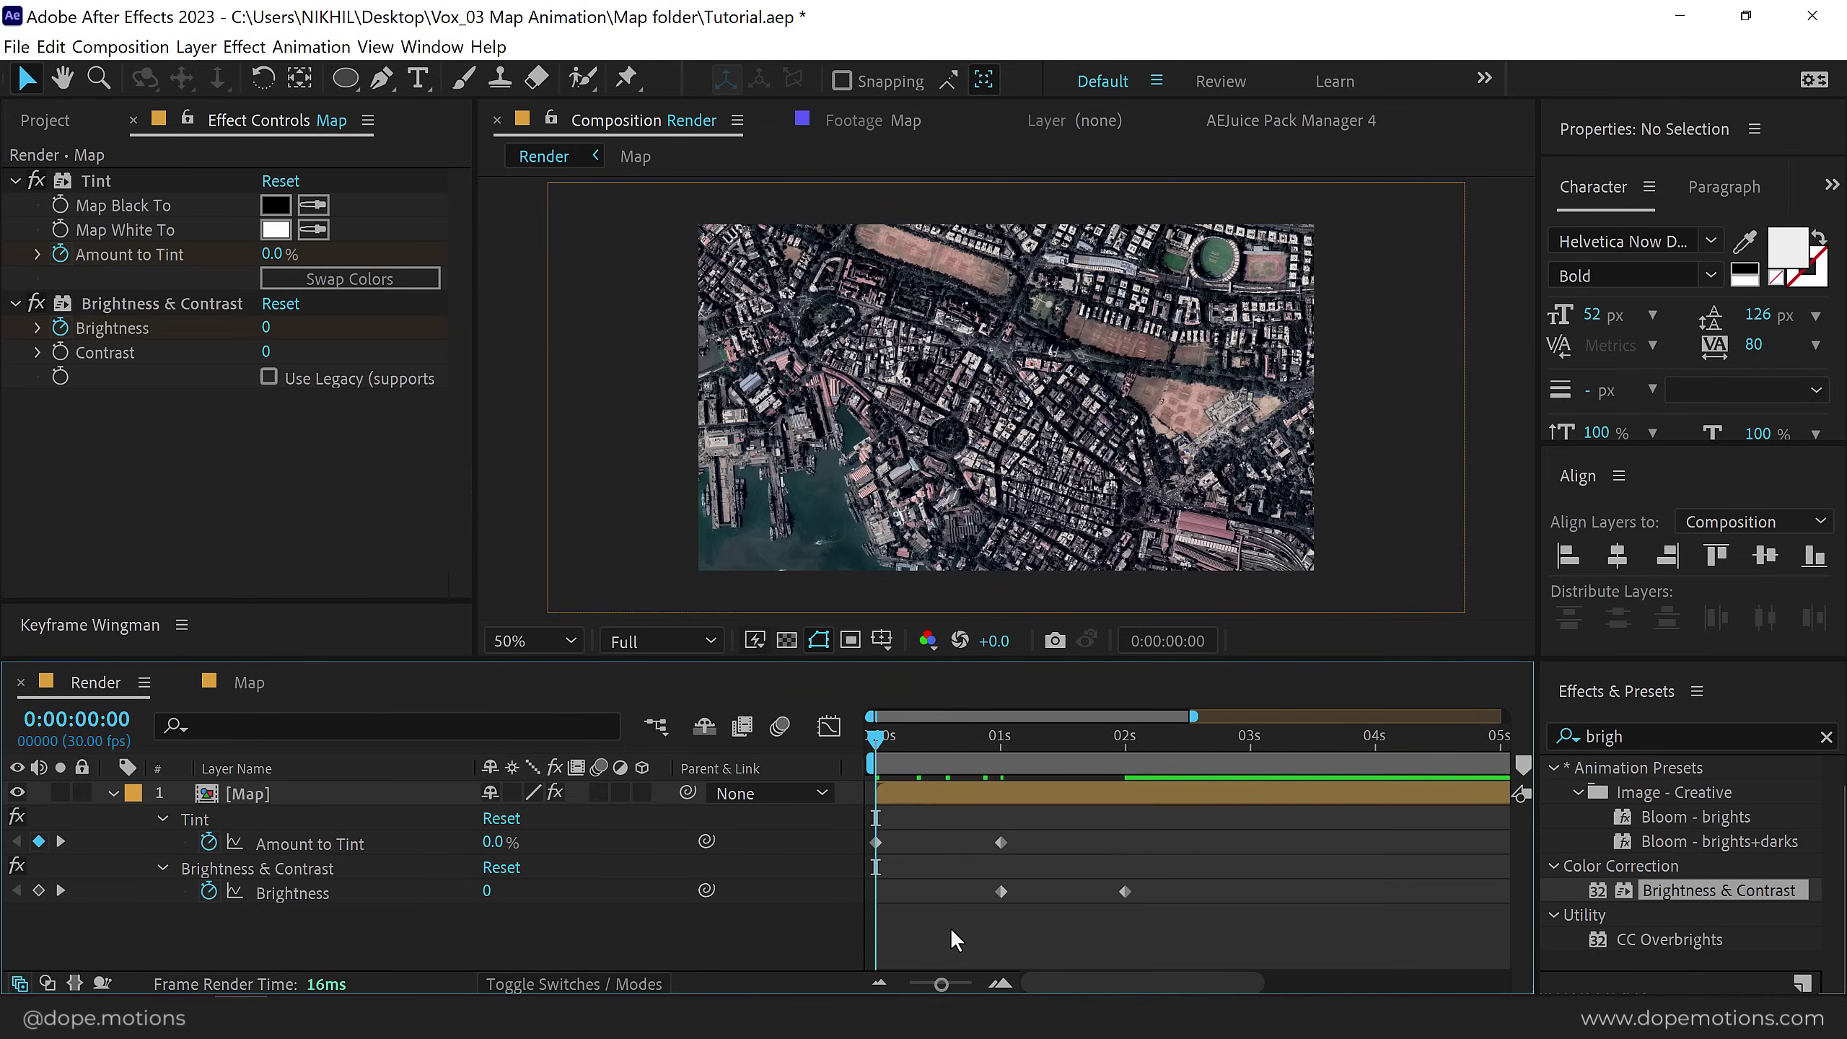
{"action": "key", "text": "space"}
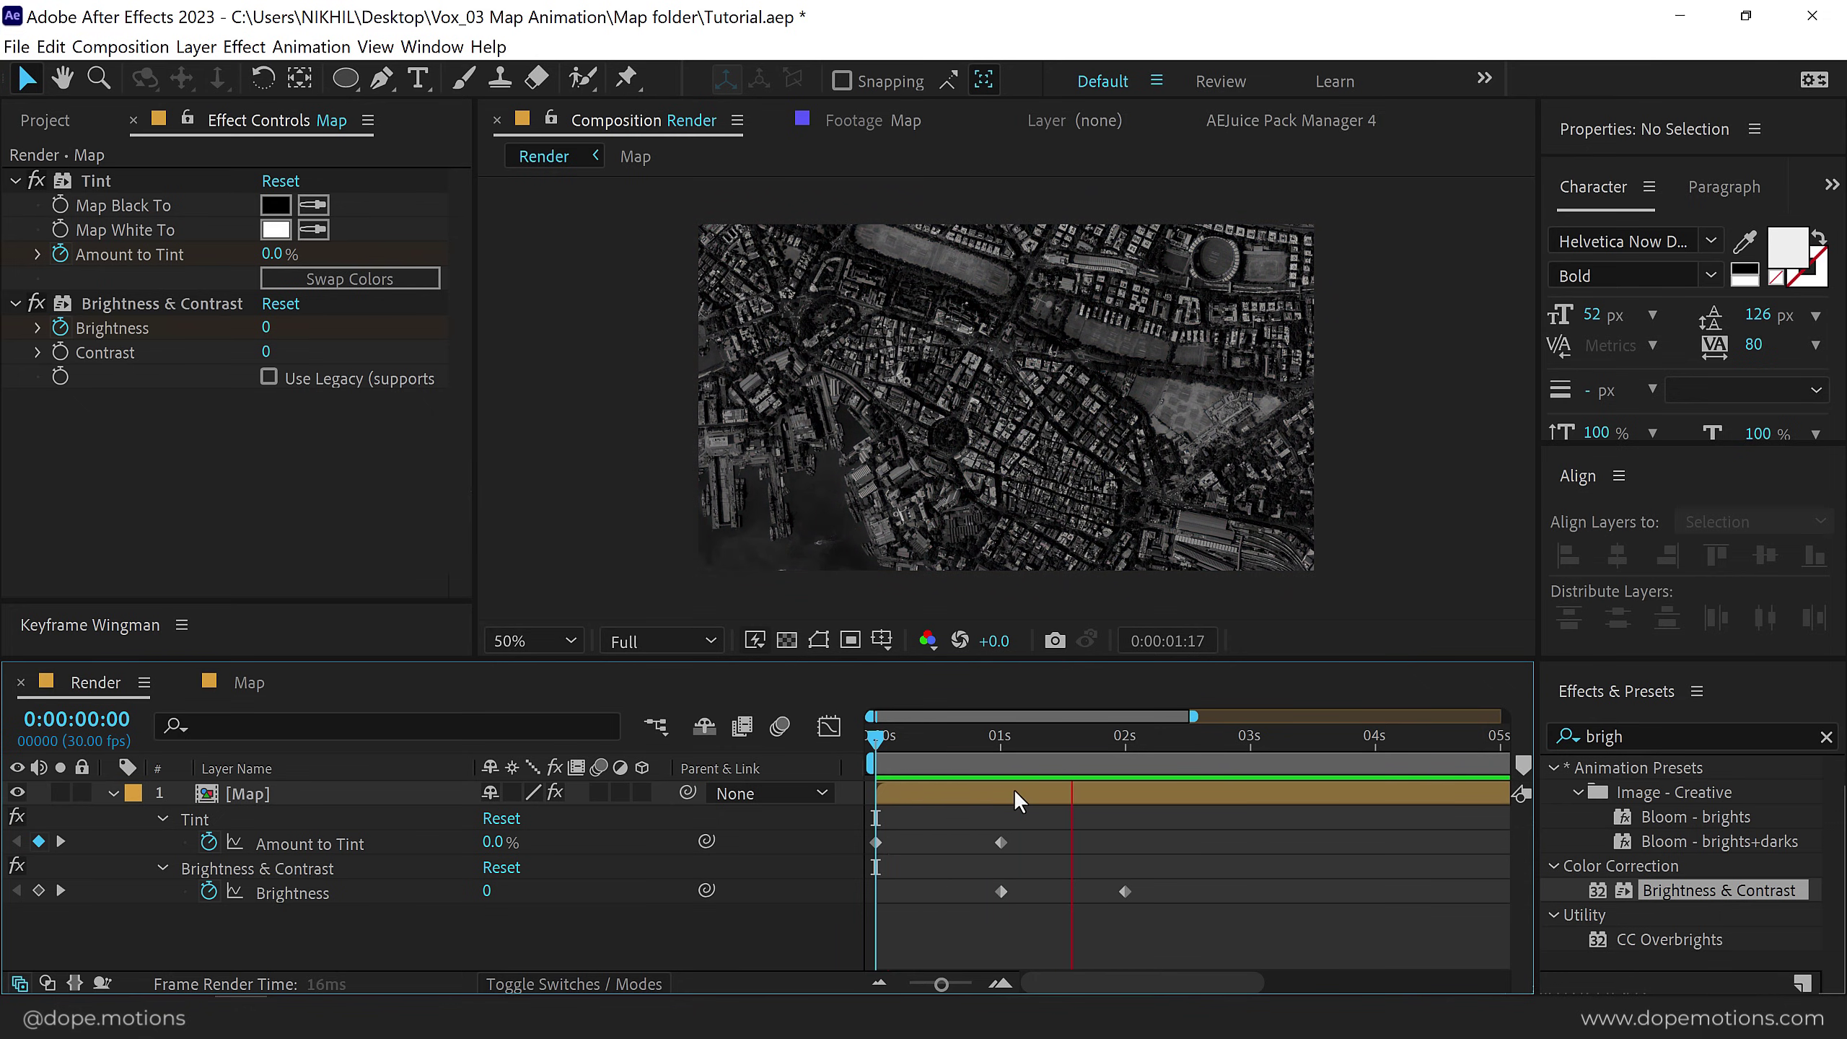
{"action": "left_click_drag", "start_coordinate": [1068, 739], "coordinate": [1005, 745]}
Duplicate the Map layer and delete Brightness & Contrast from the copy.
{"action": "left_click", "coordinate": [285, 798]}
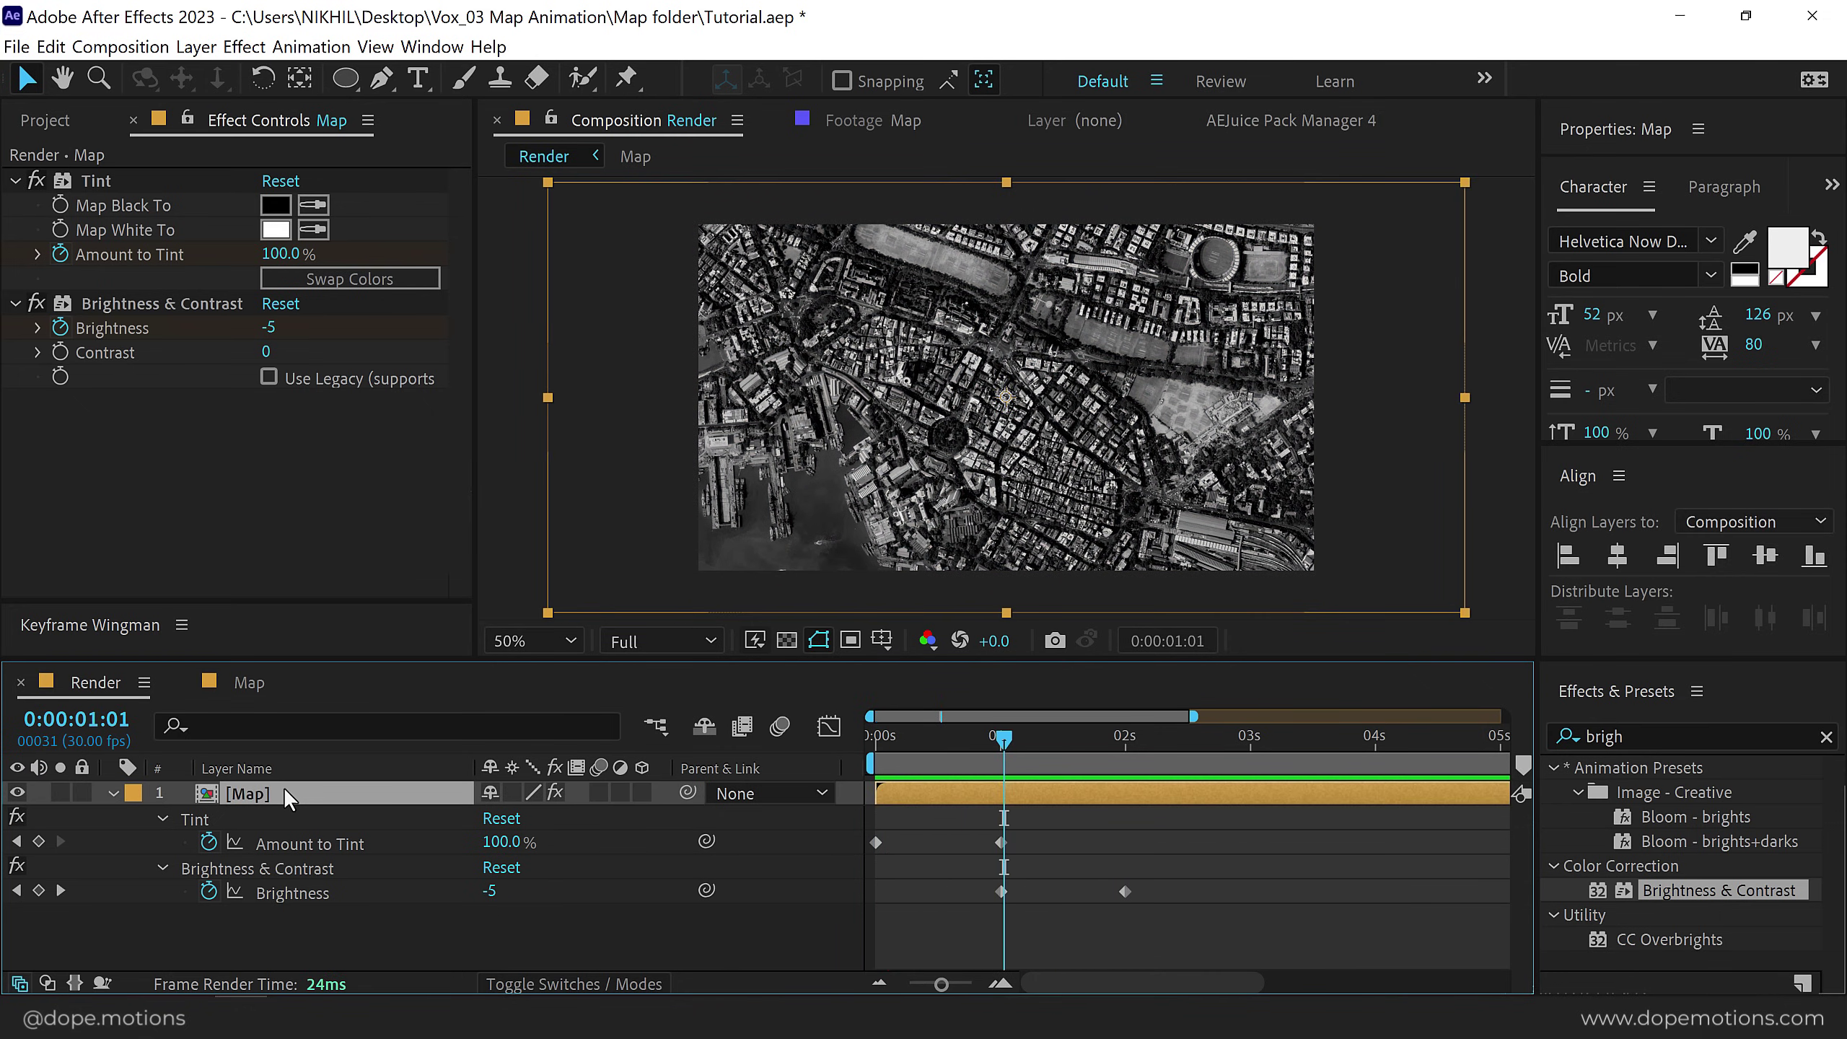
{"action": "key", "text": "ctrl+d"}
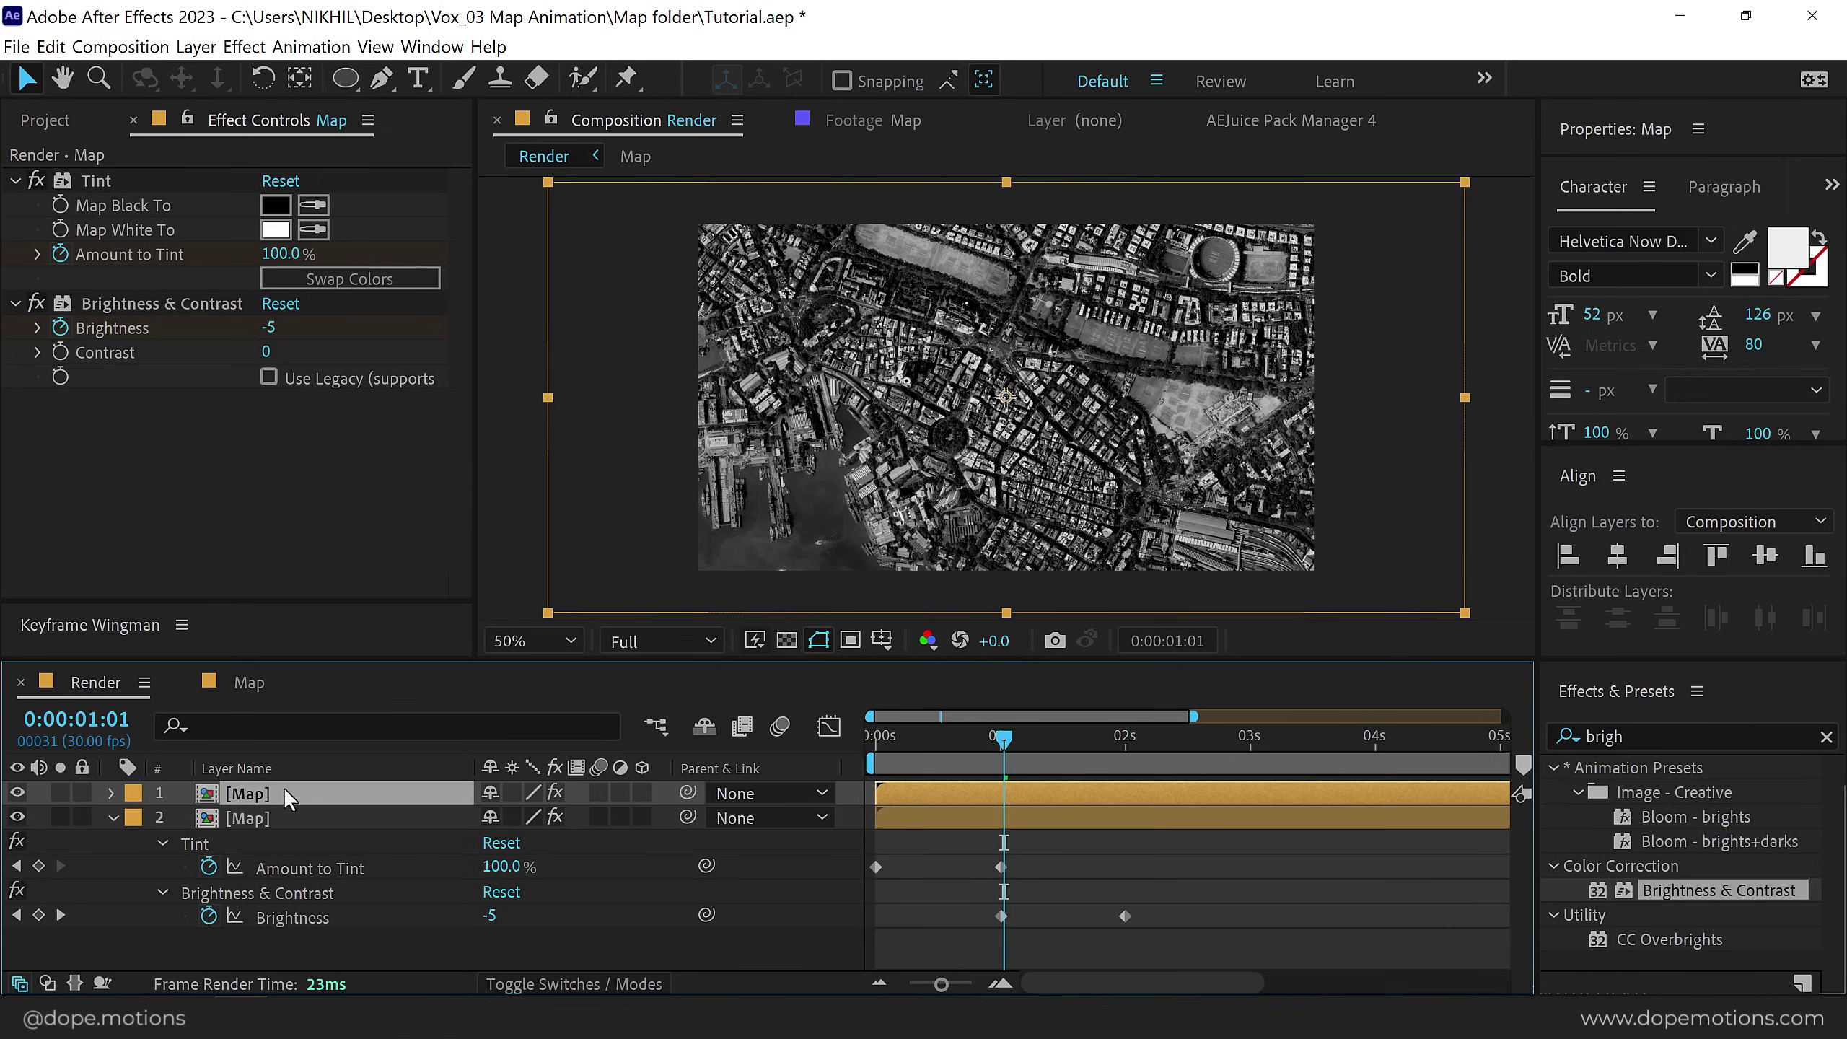
{"action": "left_click", "coordinate": [153, 305]}
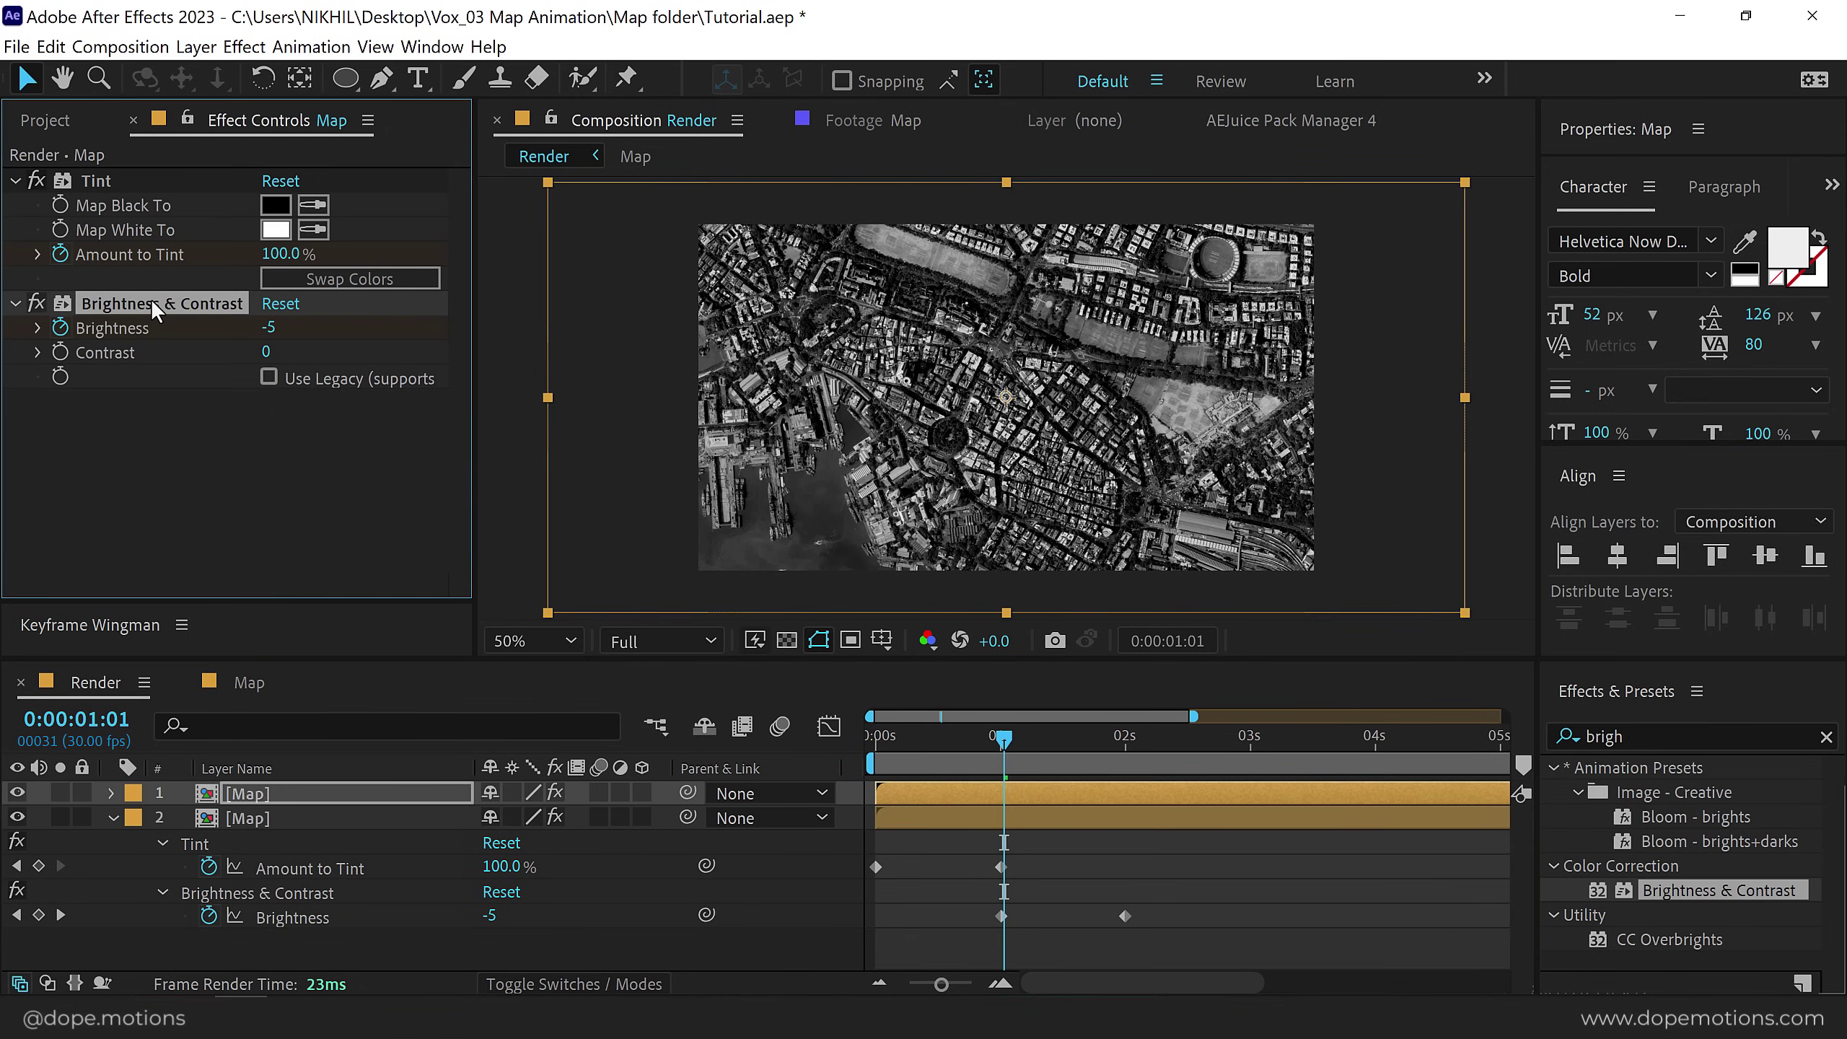
{"action": "key", "text": "Delete"}
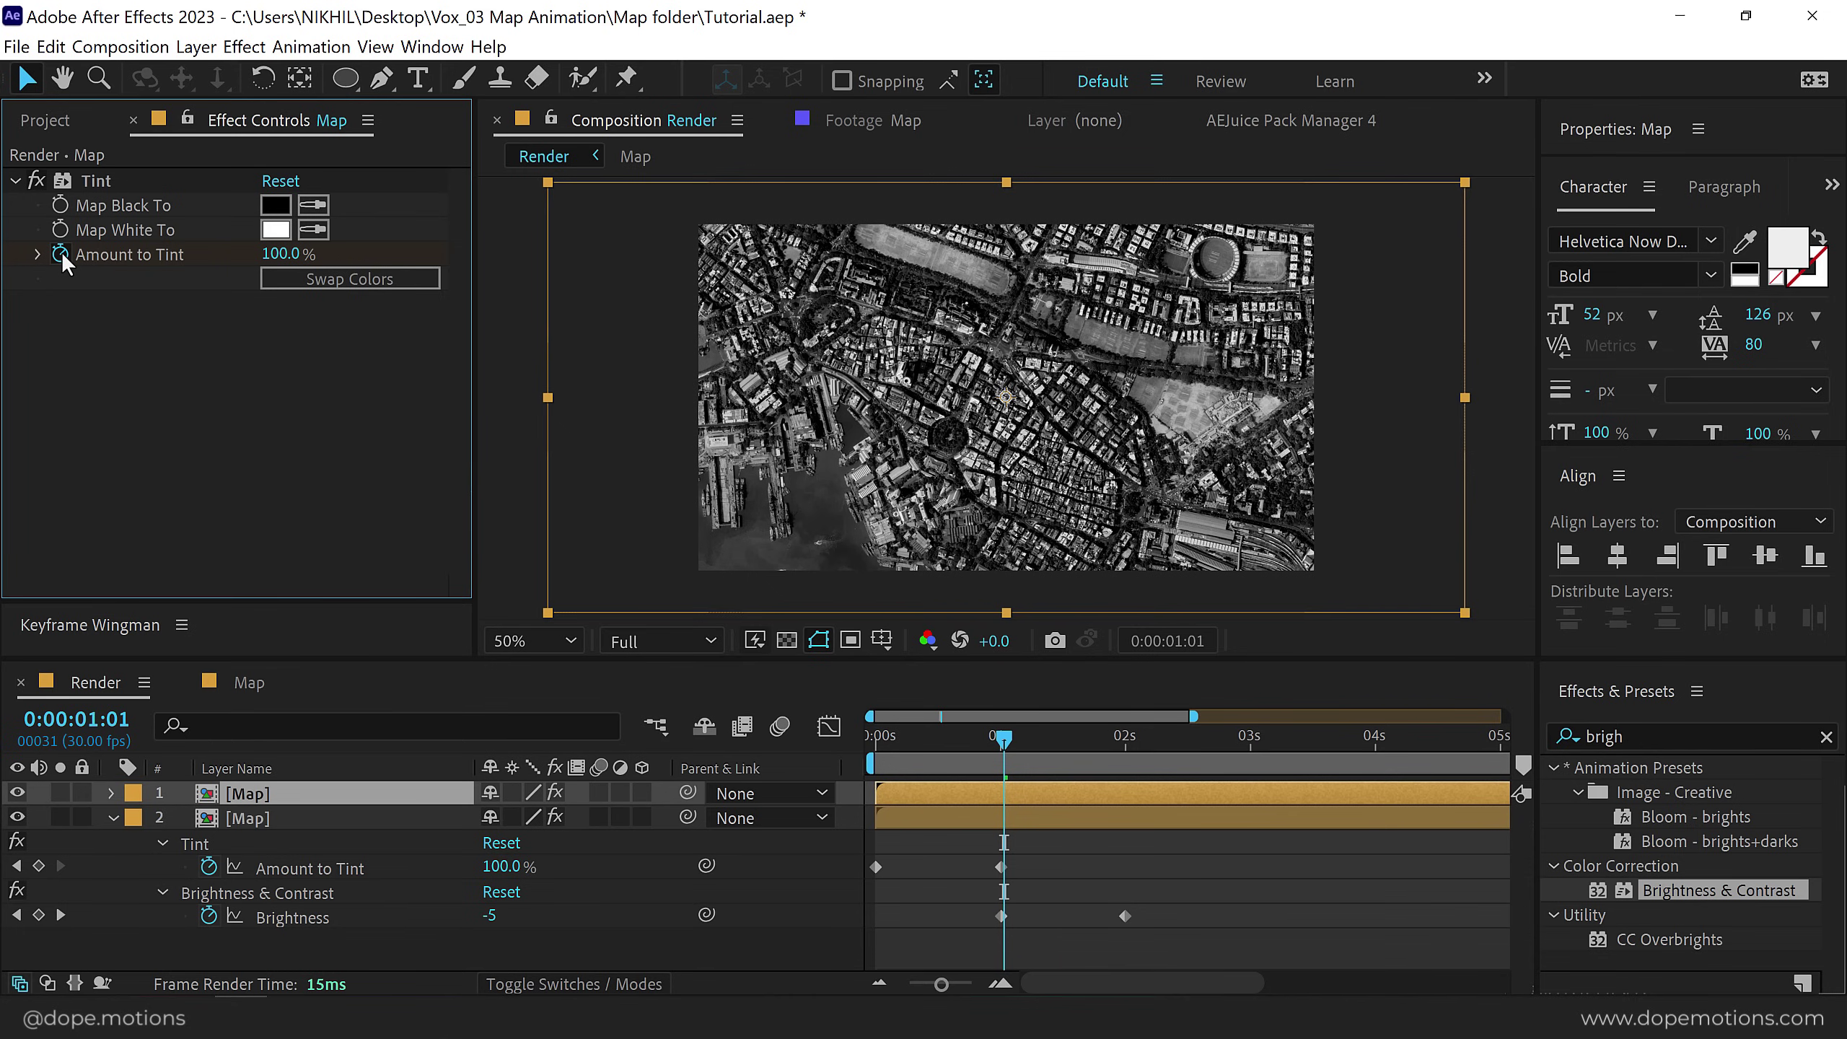
Set the copy's Tint Map White To colour to yellow FFD000.
{"action": "key", "text": "ctrl+a"}
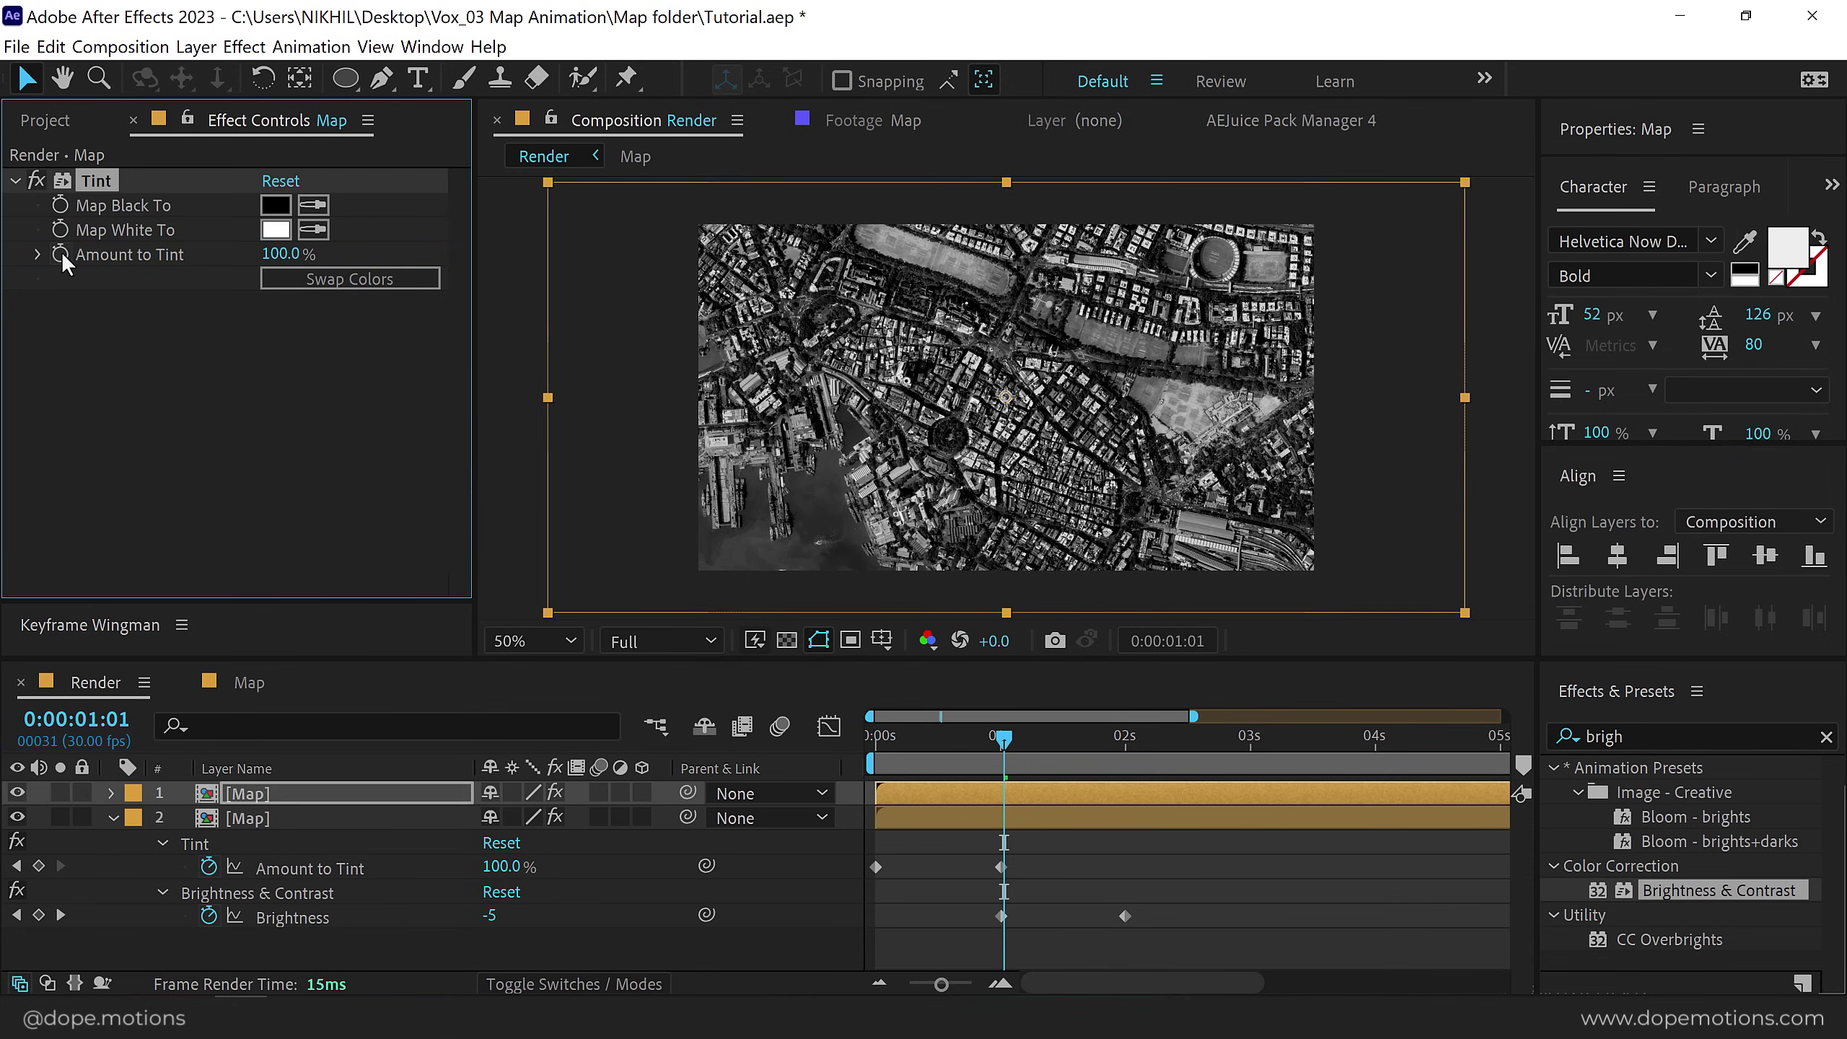
{"action": "left_click", "coordinate": [275, 231]}
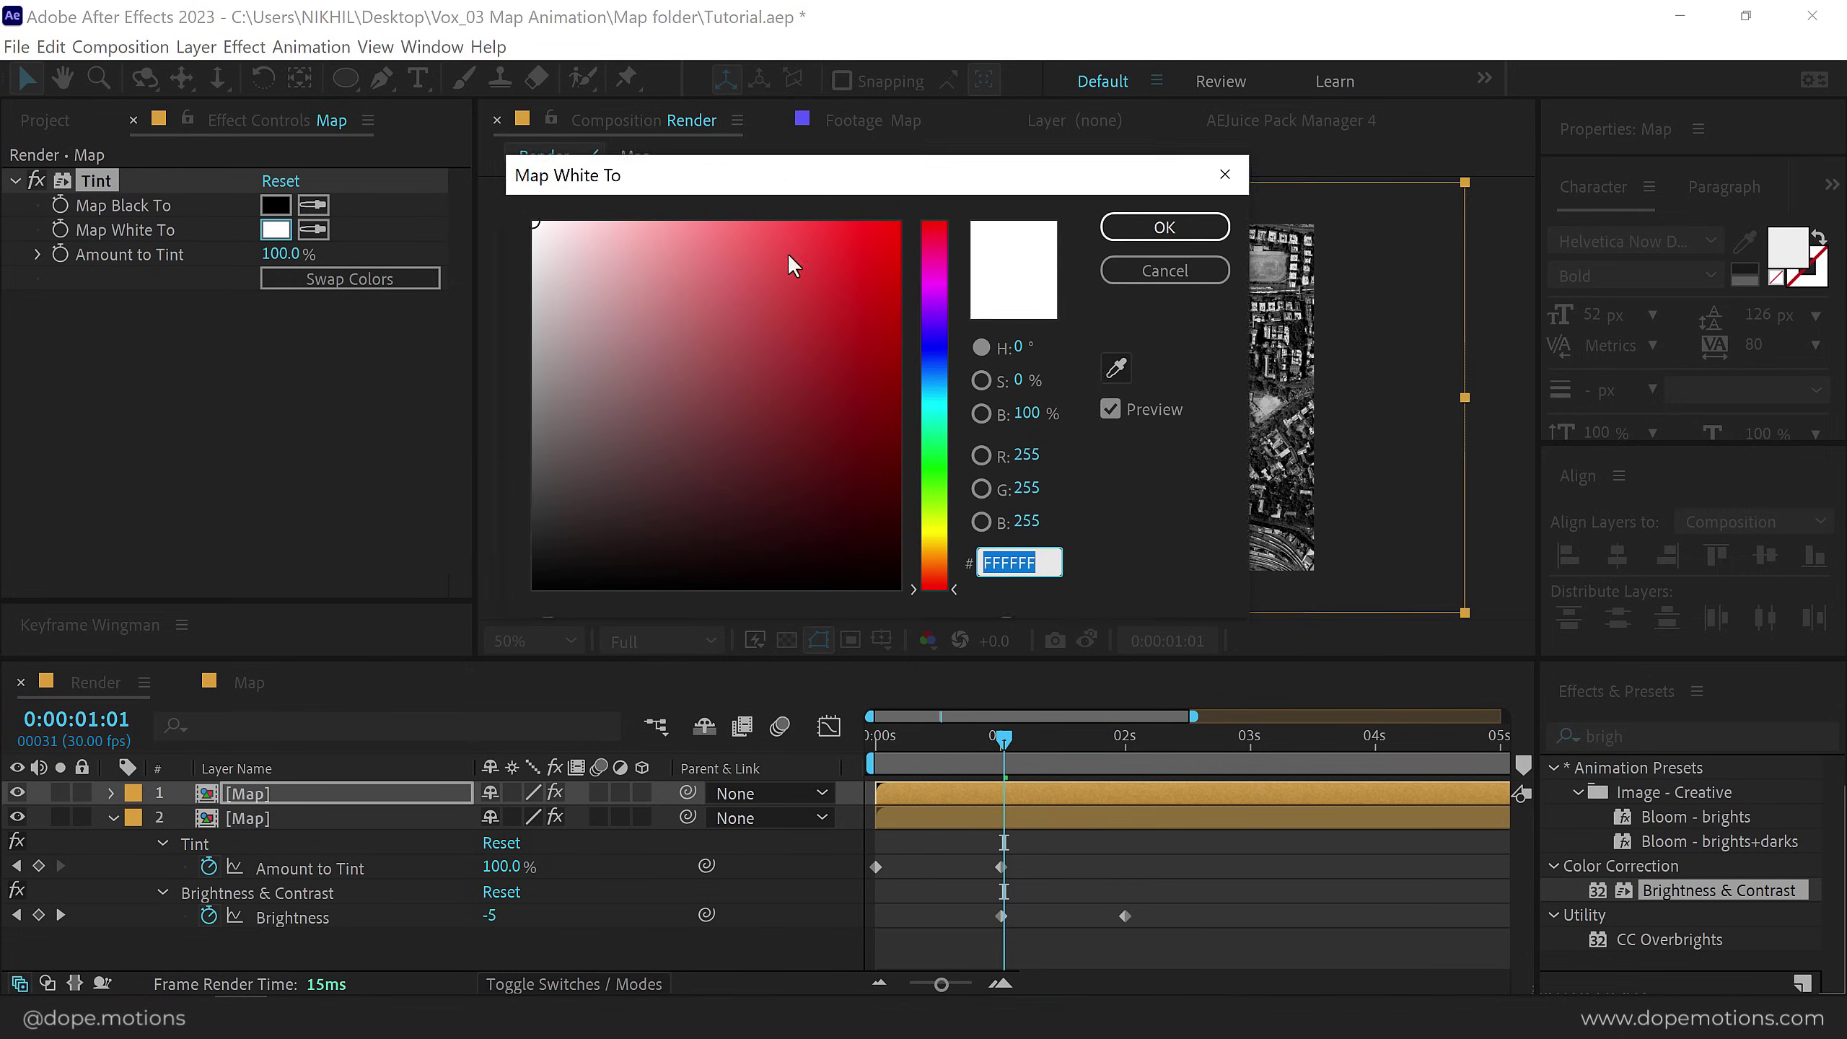
{"action": "left_click", "coordinate": [952, 674]}
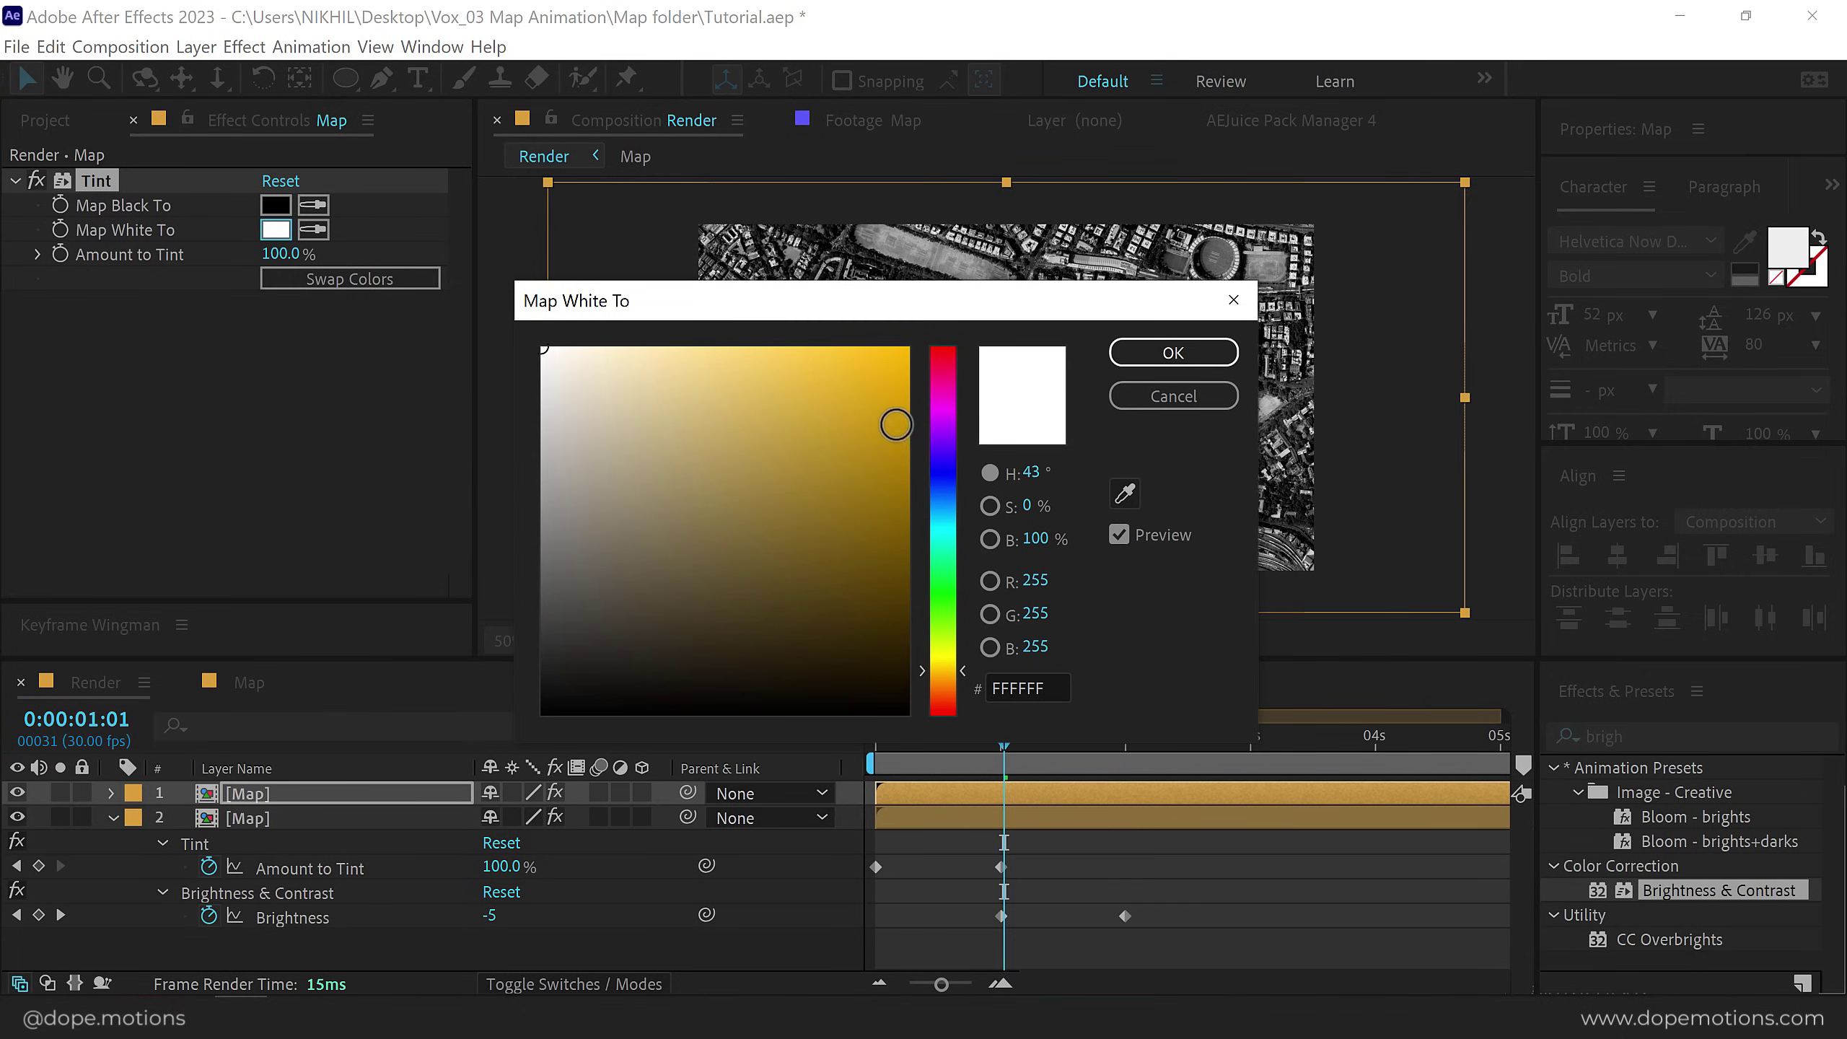
{"action": "left_click_drag", "start_coordinate": [869, 367], "coordinate": [909, 348]}
{"action": "left_click_drag", "start_coordinate": [944, 673], "coordinate": [944, 666]}
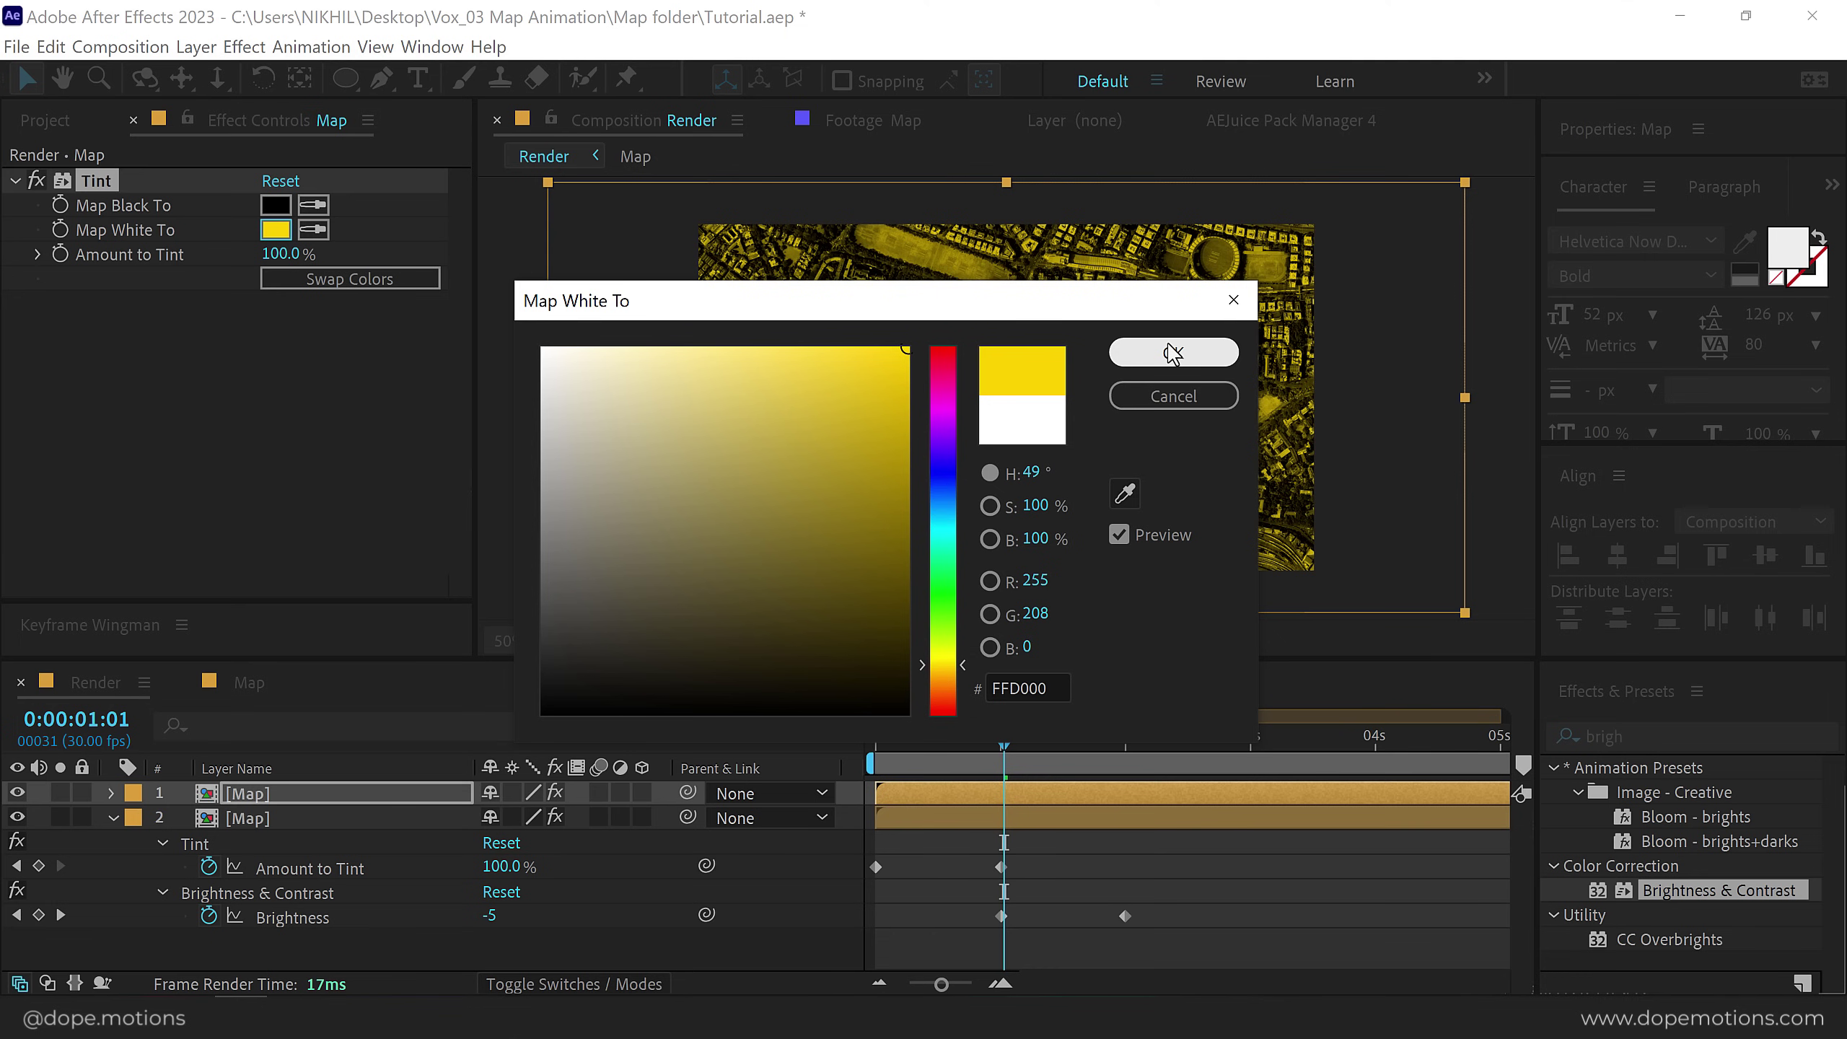
{"action": "left_click", "coordinate": [1172, 353]}
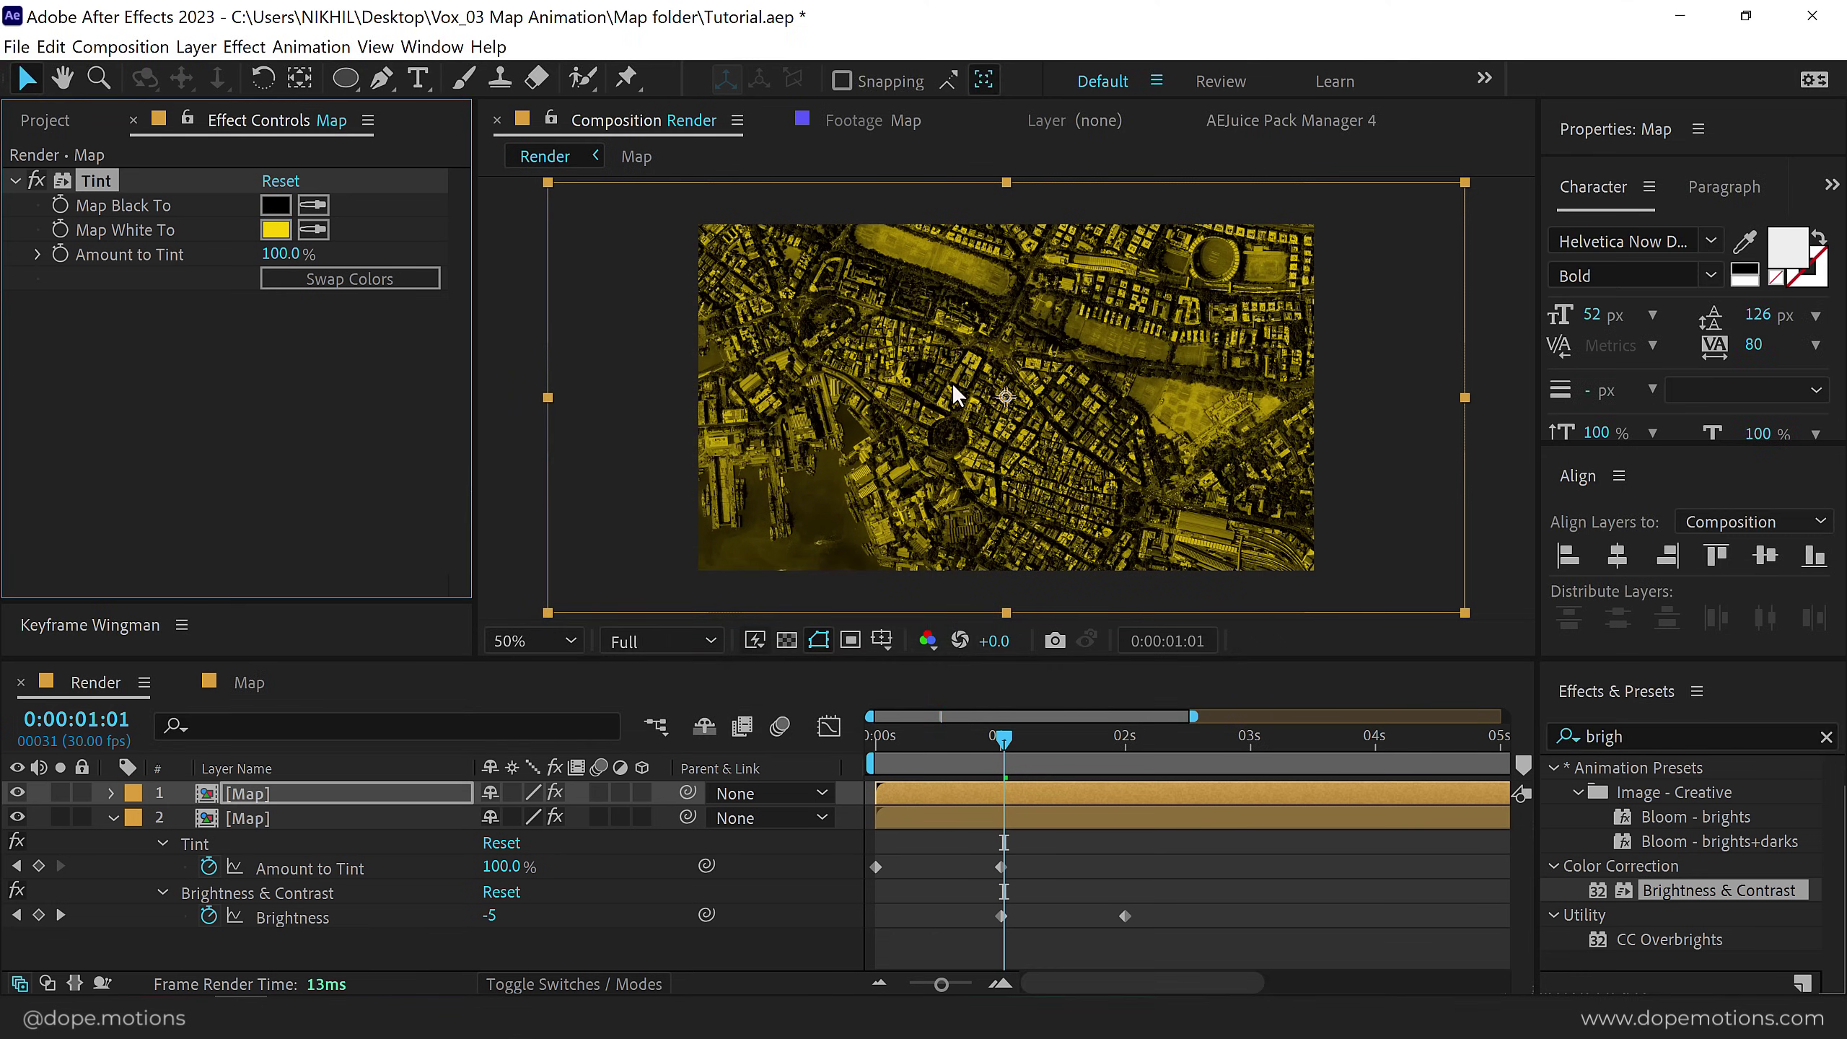
{"action": "key", "text": "period"}
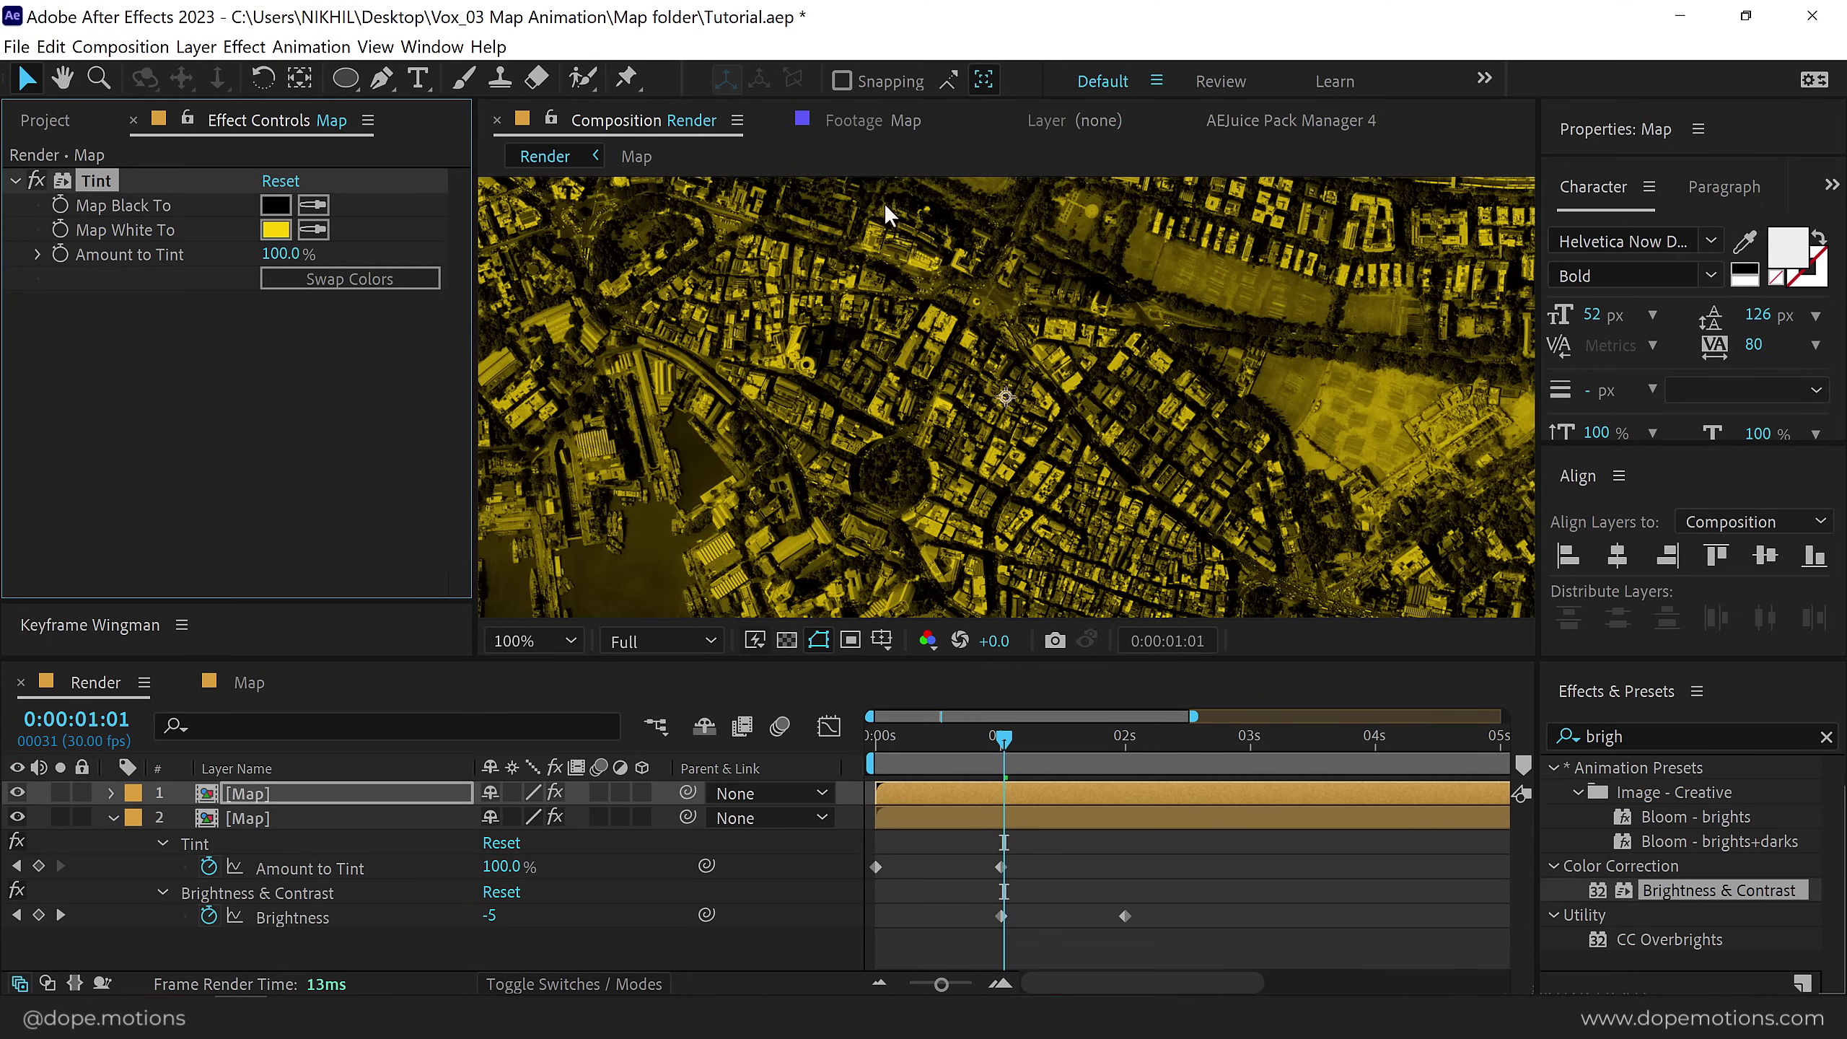
Collapse layer 2, select the top yellow Map layer, and switch to the Pen tool.
{"action": "left_click", "coordinate": [112, 818]}
{"action": "key", "text": "comma"}
{"action": "key", "text": "comma"}
{"action": "key", "text": "period"}
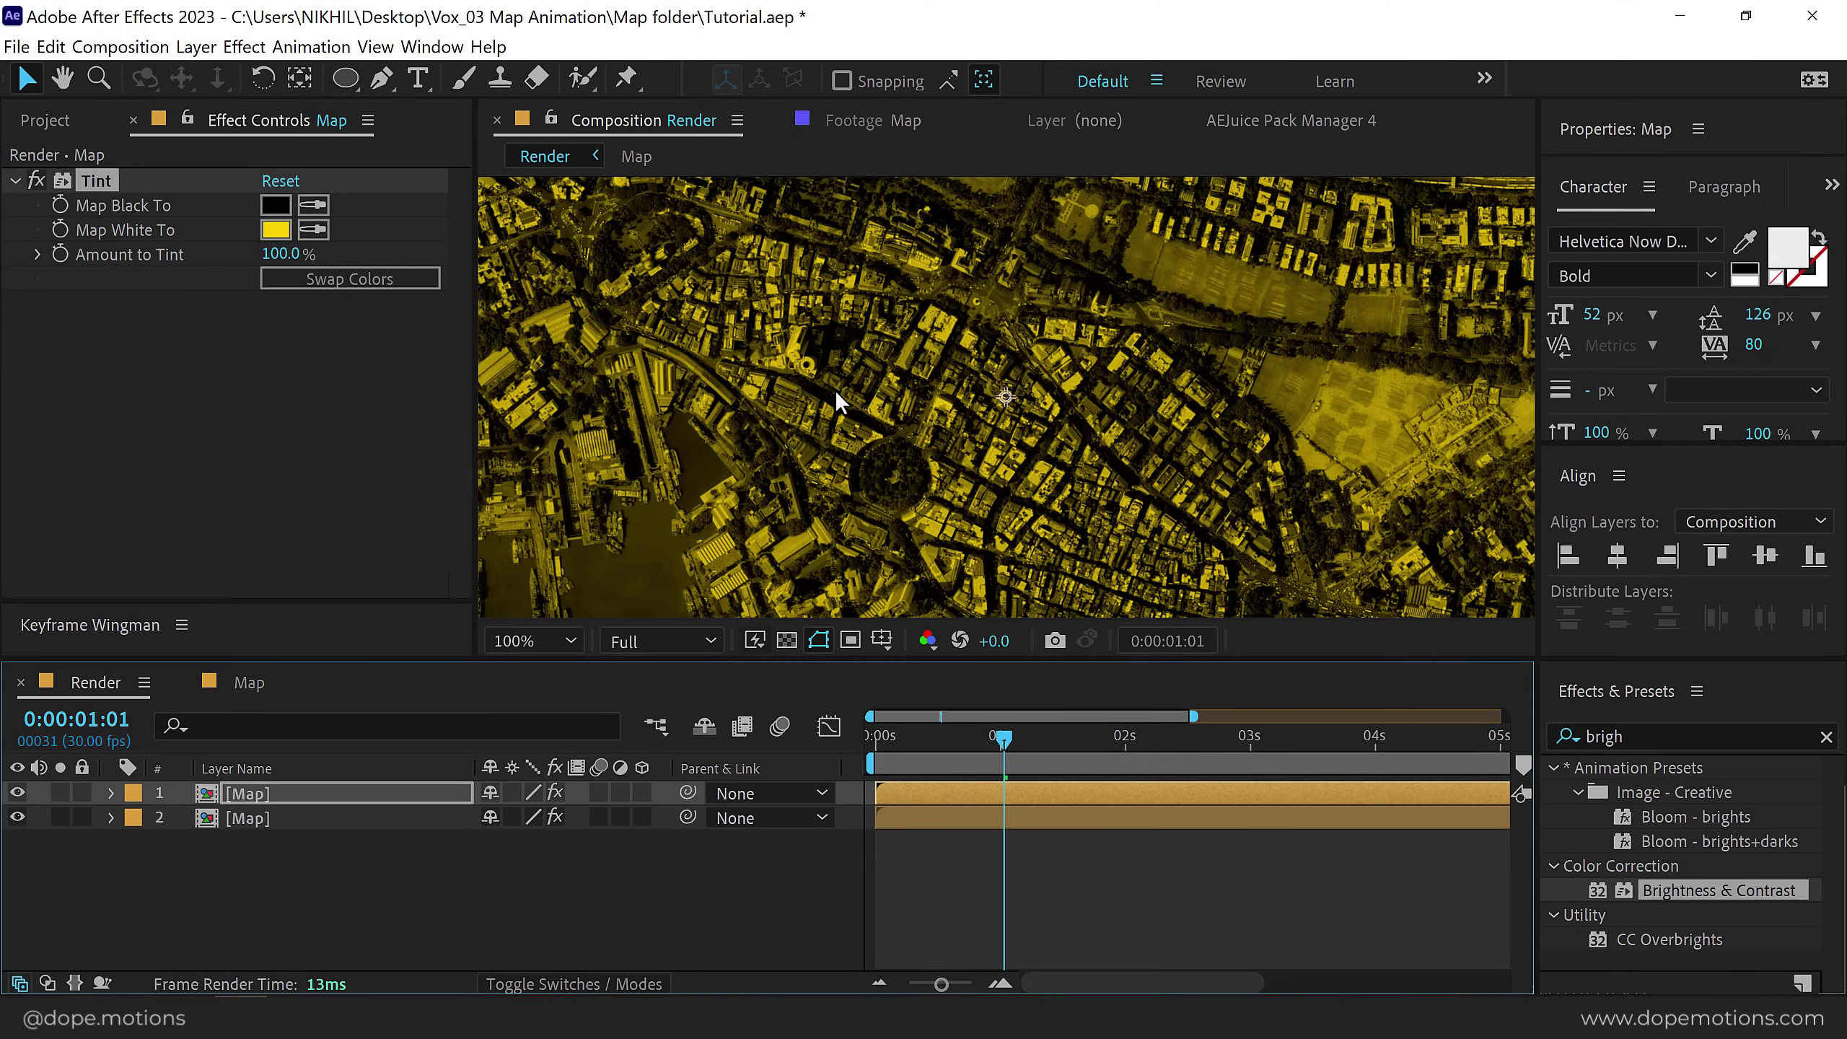
{"action": "left_click_drag", "start_coordinate": [842, 405], "coordinate": [949, 454]}
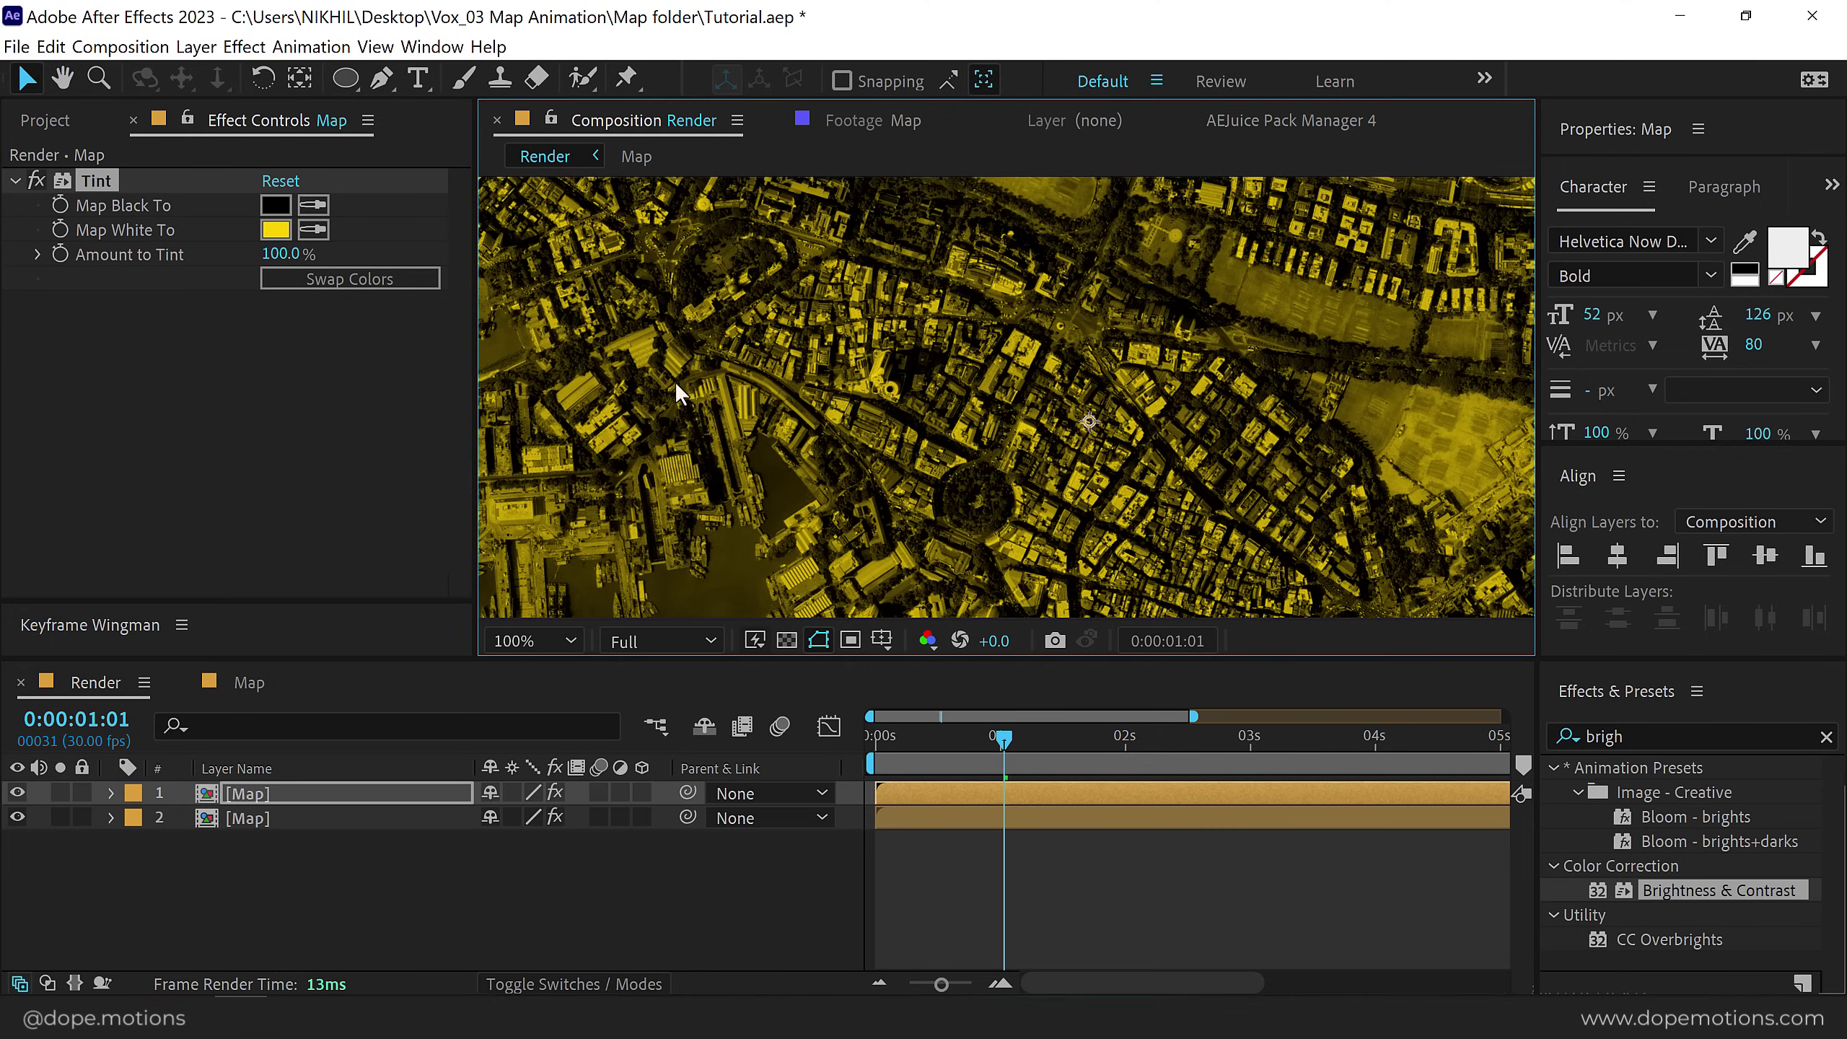
{"action": "left_click", "coordinate": [300, 798]}
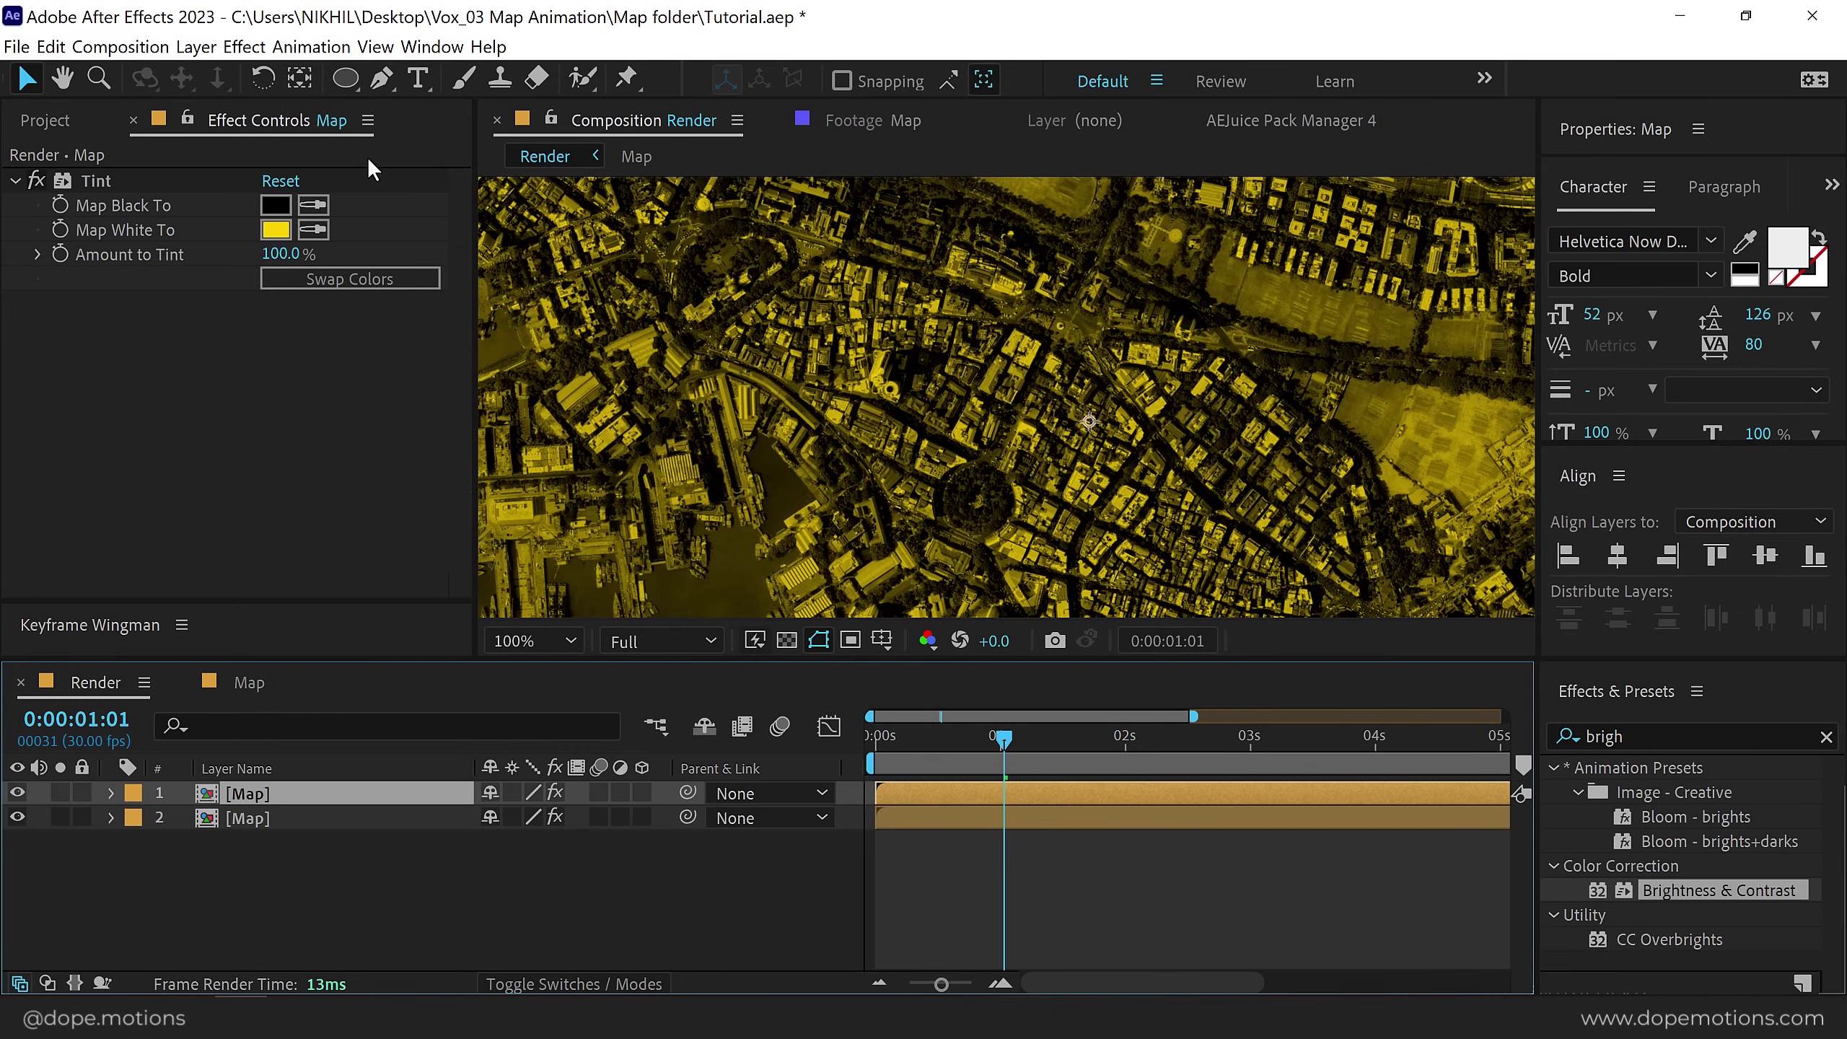
{"action": "left_click", "coordinate": [384, 78]}
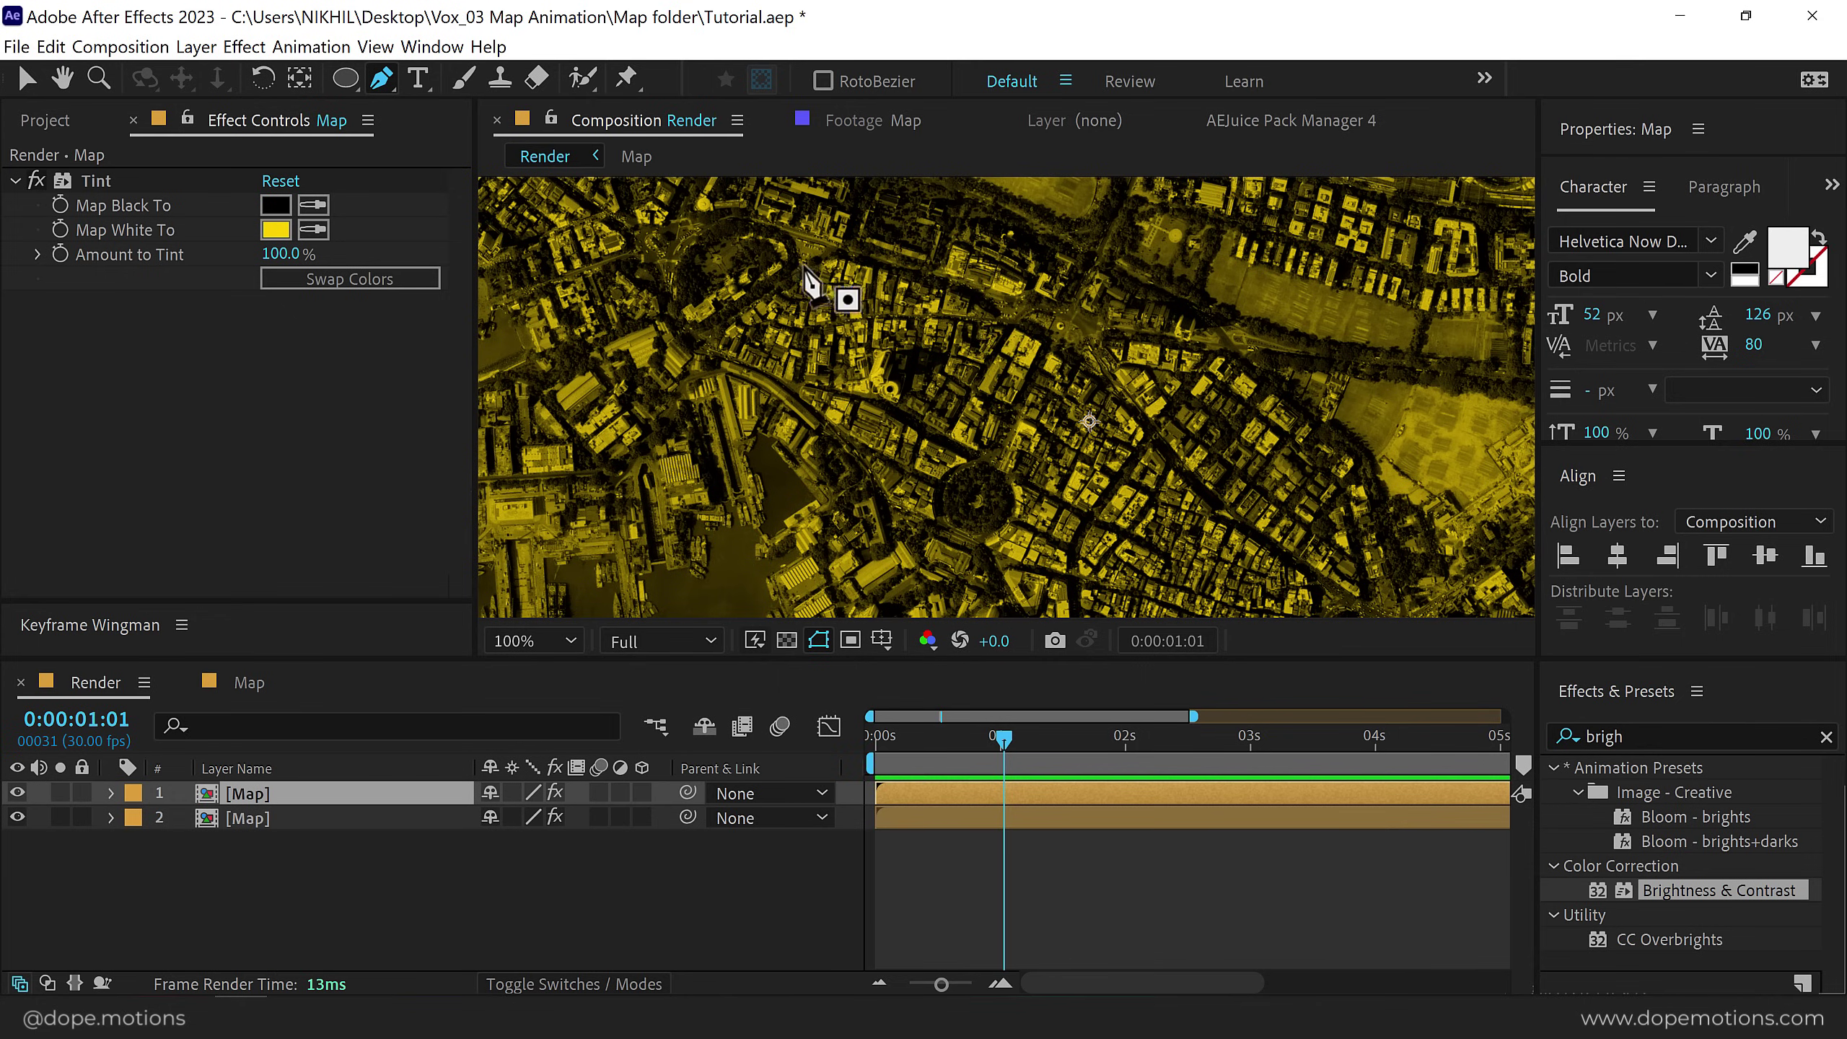
Zoom to 200% and trace the mask down the district's left side and lower edge.
{"action": "key", "text": "period"}
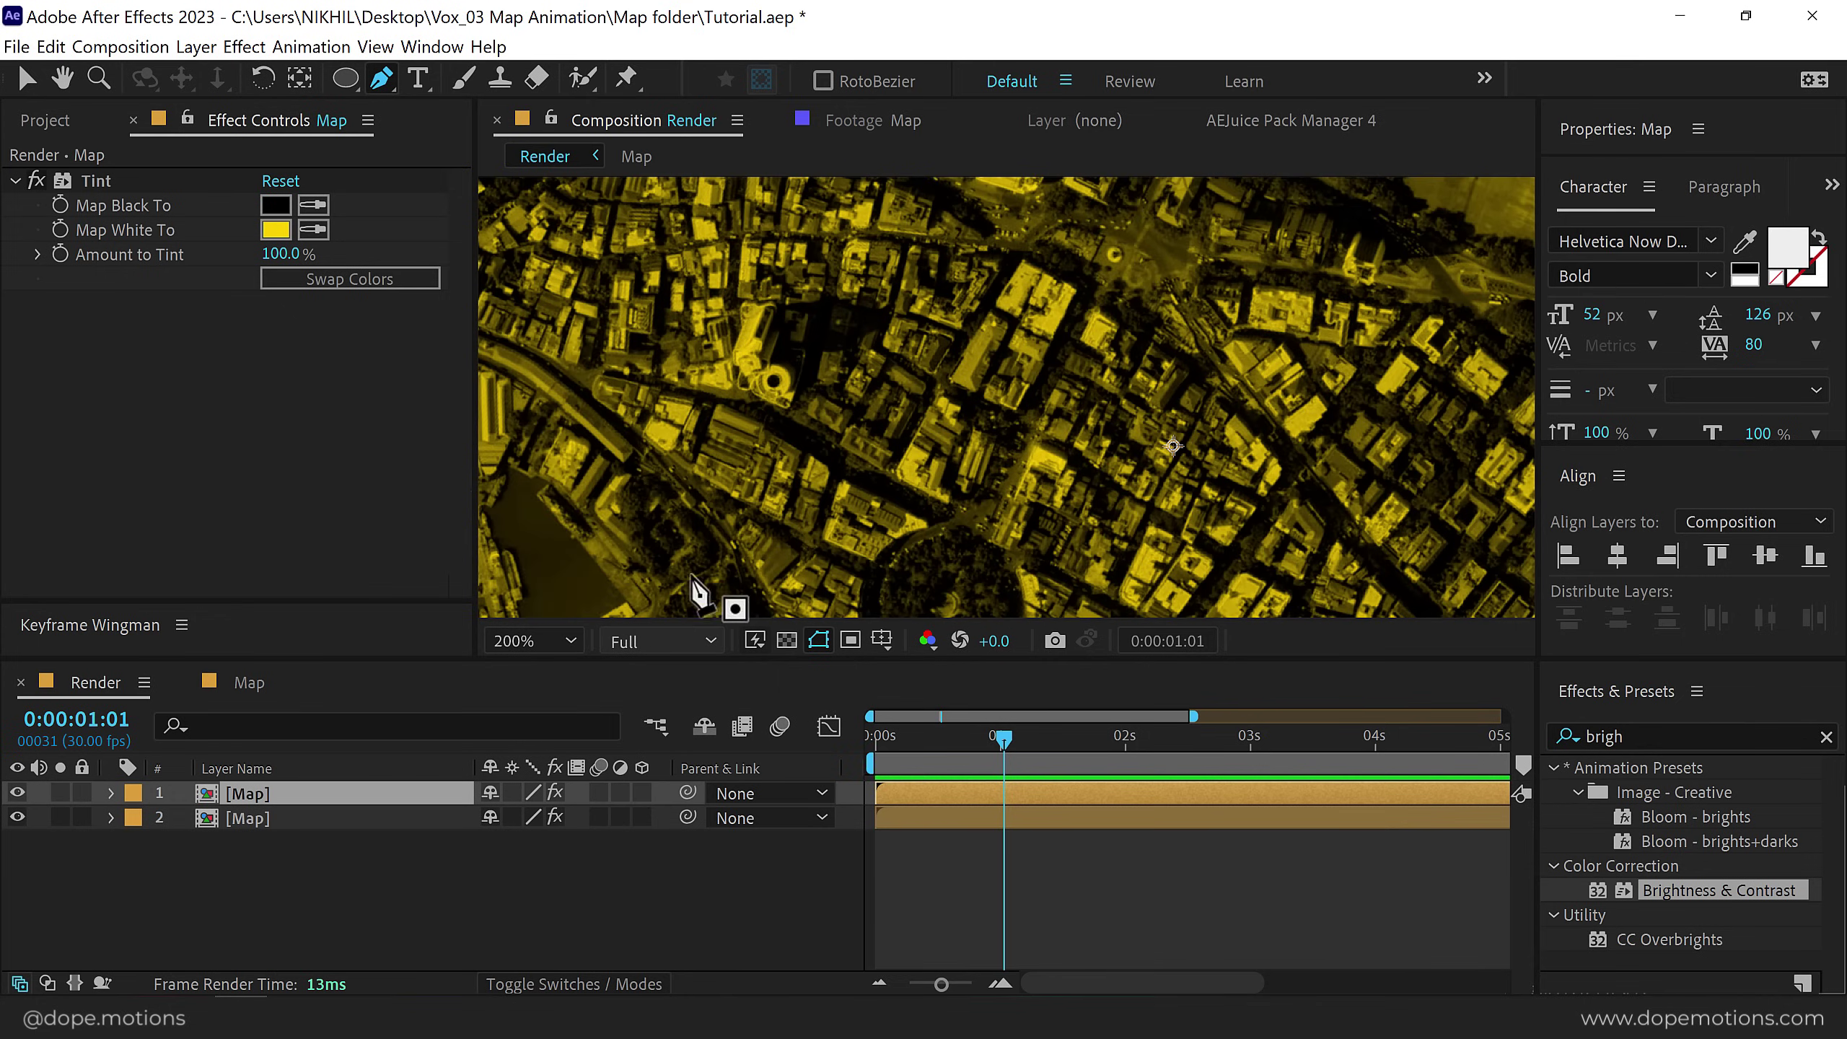
{"action": "left_click_drag", "start_coordinate": [736, 306], "coordinate": [887, 474]}
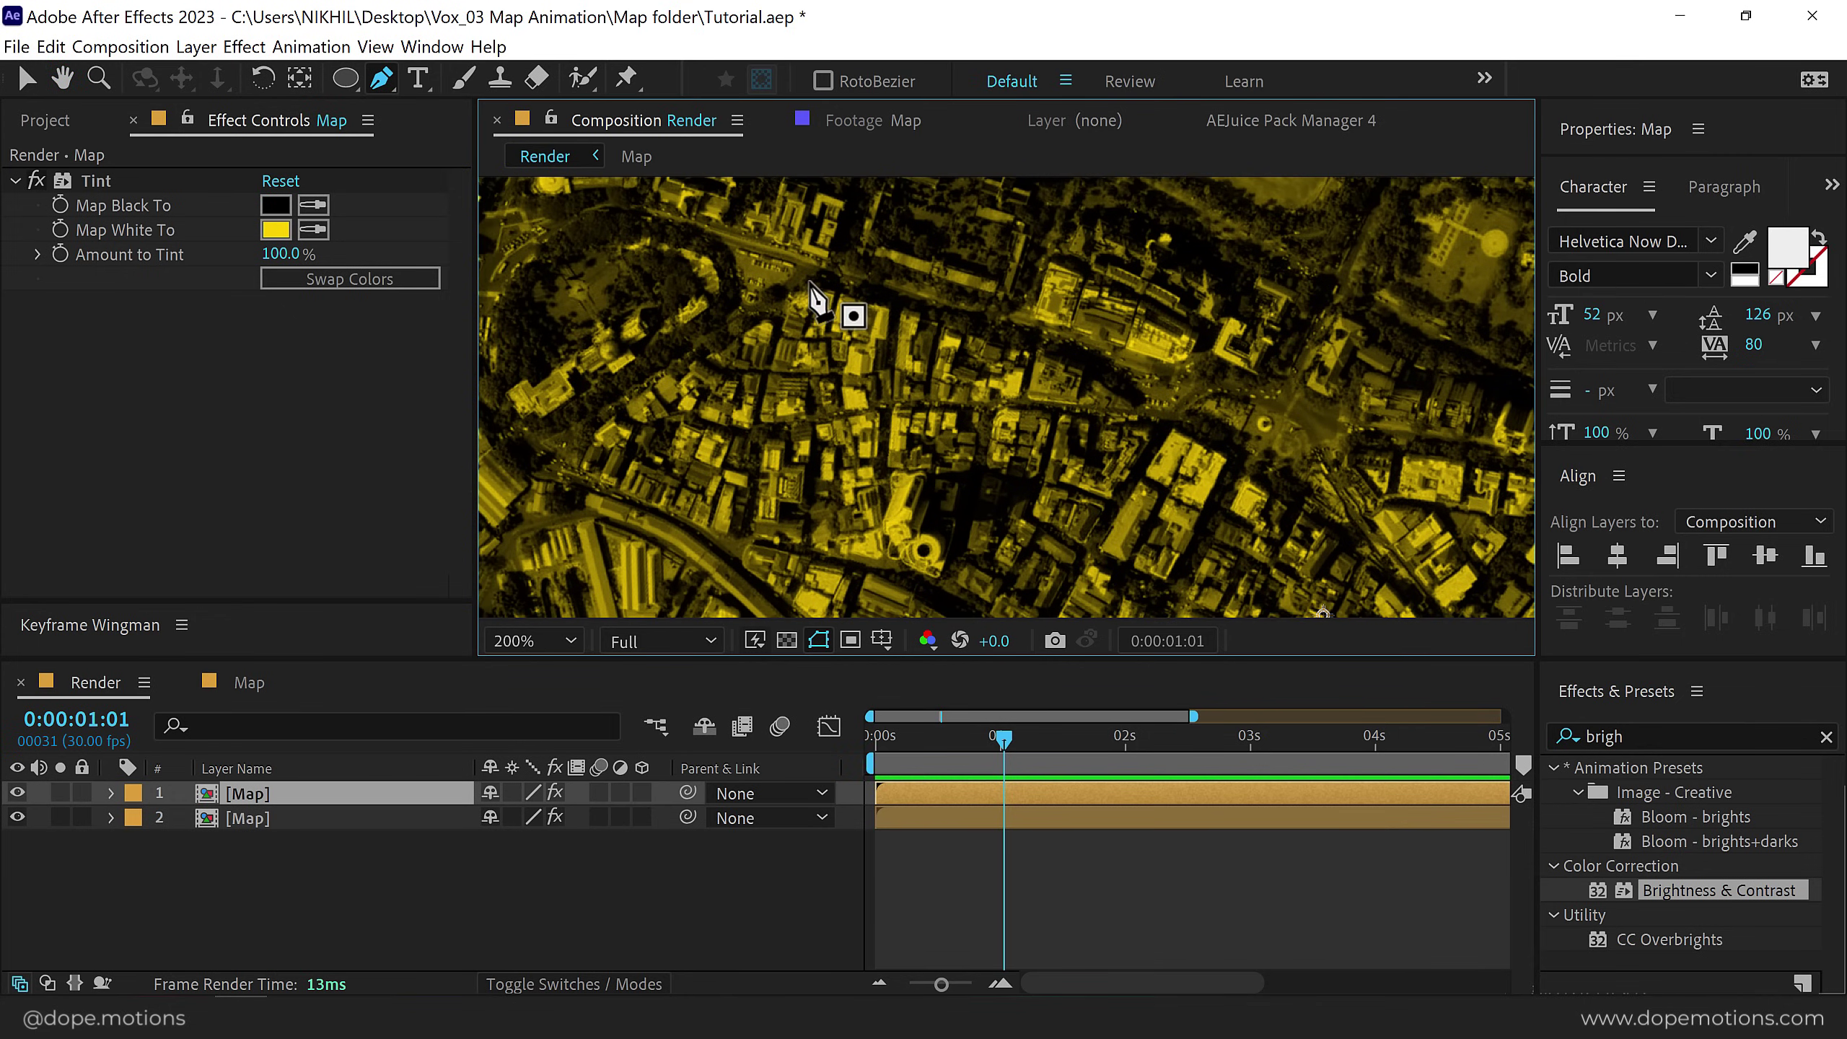
{"action": "left_click", "coordinate": [817, 270]}
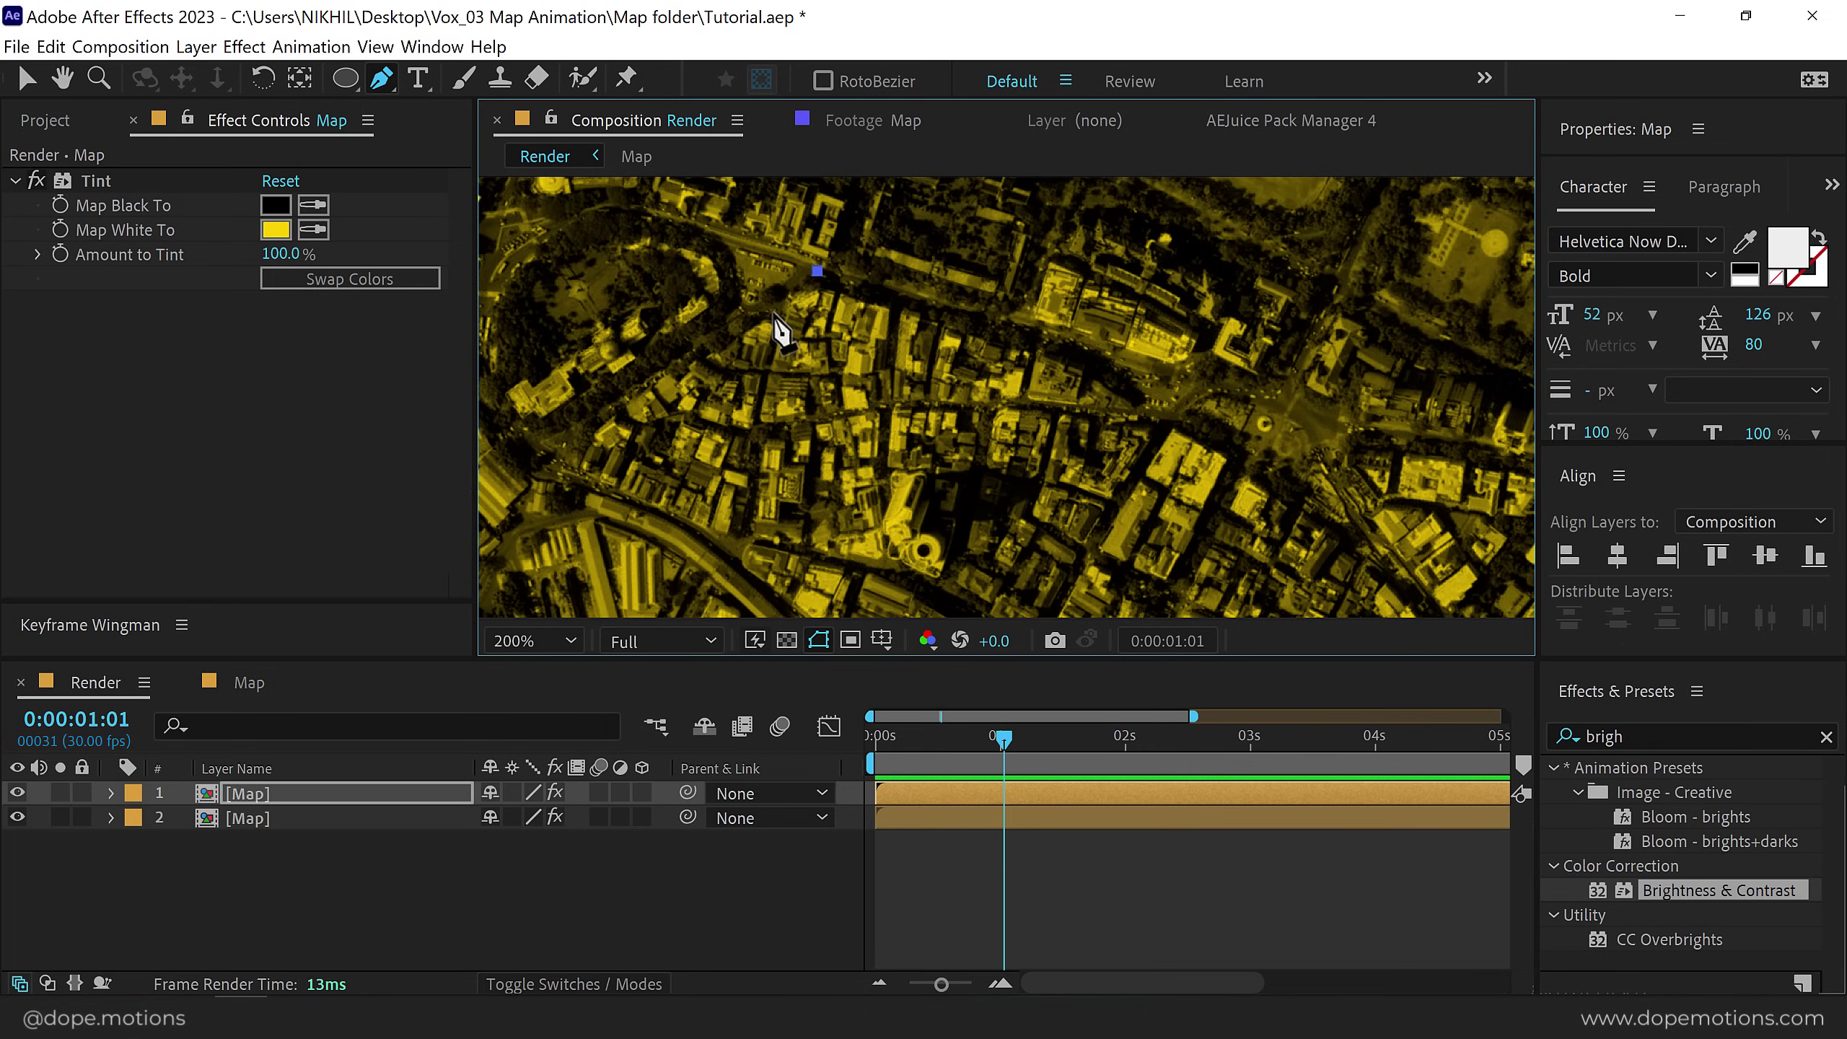
{"action": "left_click", "coordinate": [786, 306]}
{"action": "left_click", "coordinate": [791, 440]}
{"action": "left_click", "coordinate": [795, 464]}
{"action": "left_click", "coordinate": [816, 471]}
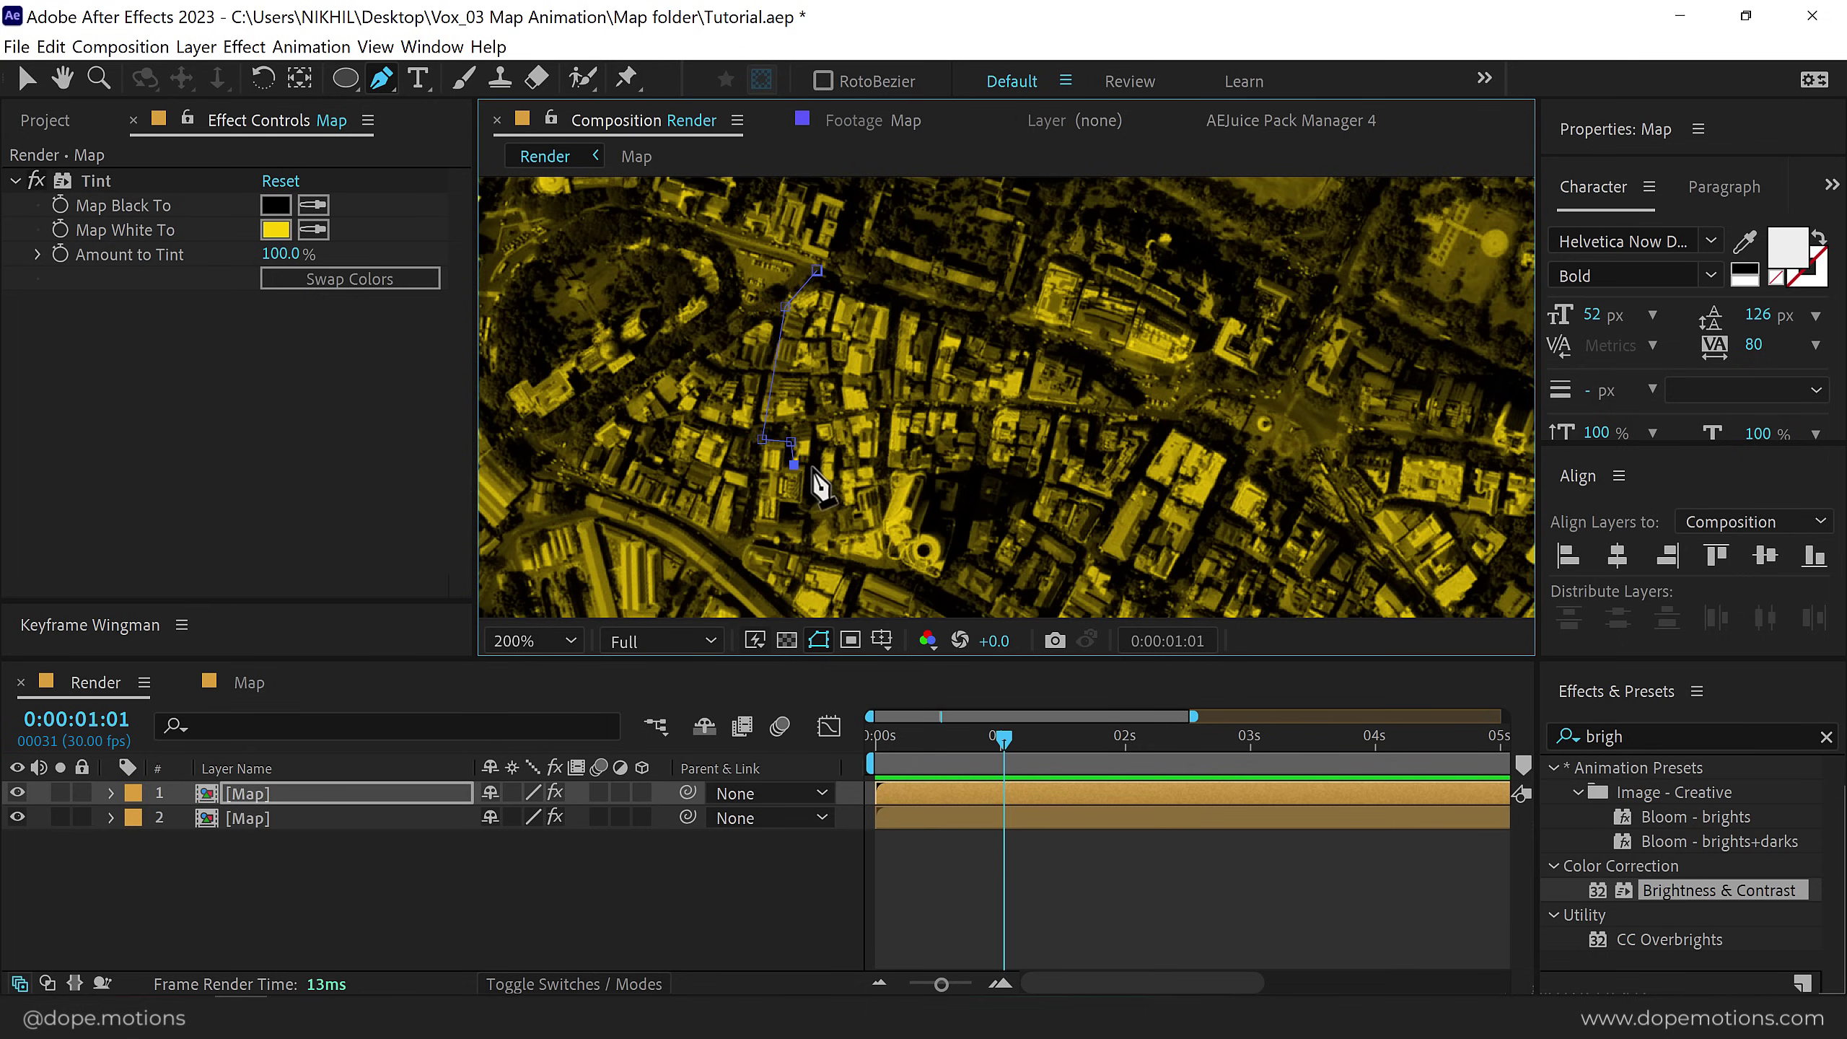
{"action": "left_click", "coordinate": [809, 551]}
{"action": "left_click", "coordinate": [928, 585]}
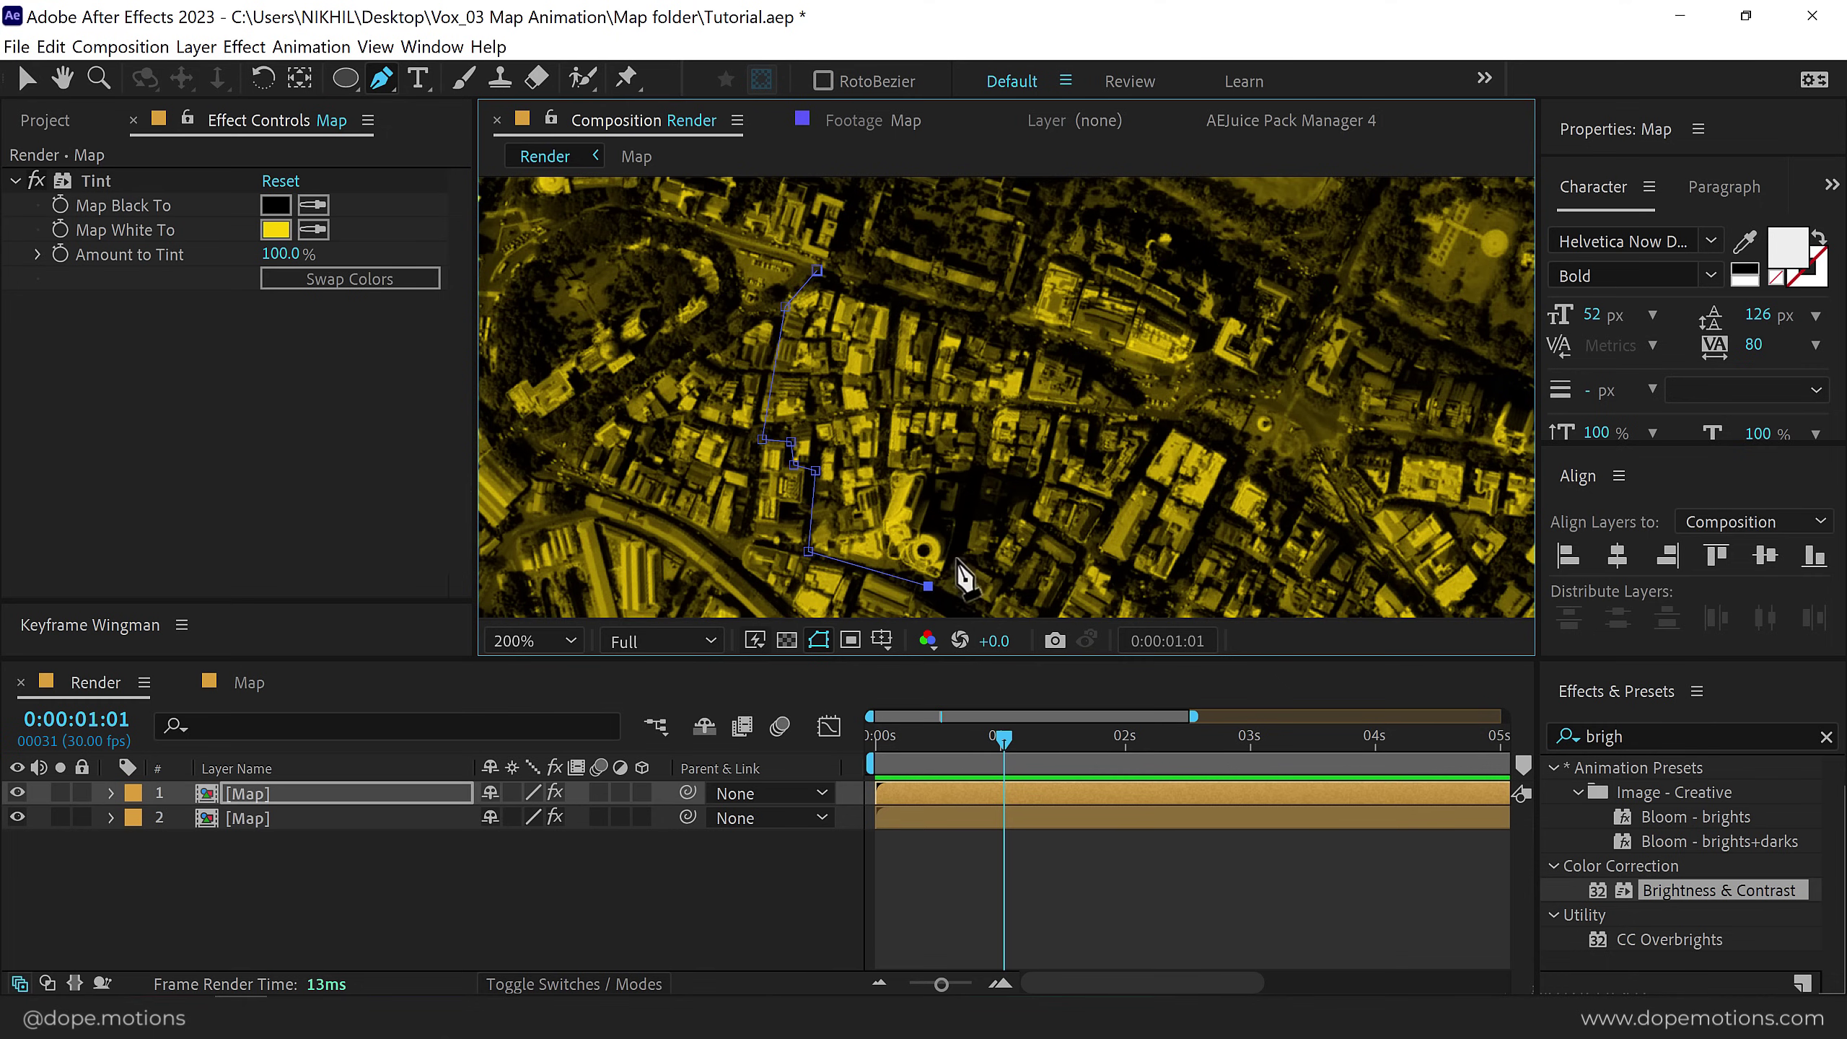
{"action": "left_click", "coordinate": [956, 552]}
{"action": "left_click", "coordinate": [933, 517]}
{"action": "left_click", "coordinate": [941, 490]}
{"action": "left_click", "coordinate": [984, 473]}
{"action": "left_click", "coordinate": [1032, 490]}
{"action": "left_click", "coordinate": [1032, 528]}
{"action": "left_click", "coordinate": [1090, 551]}
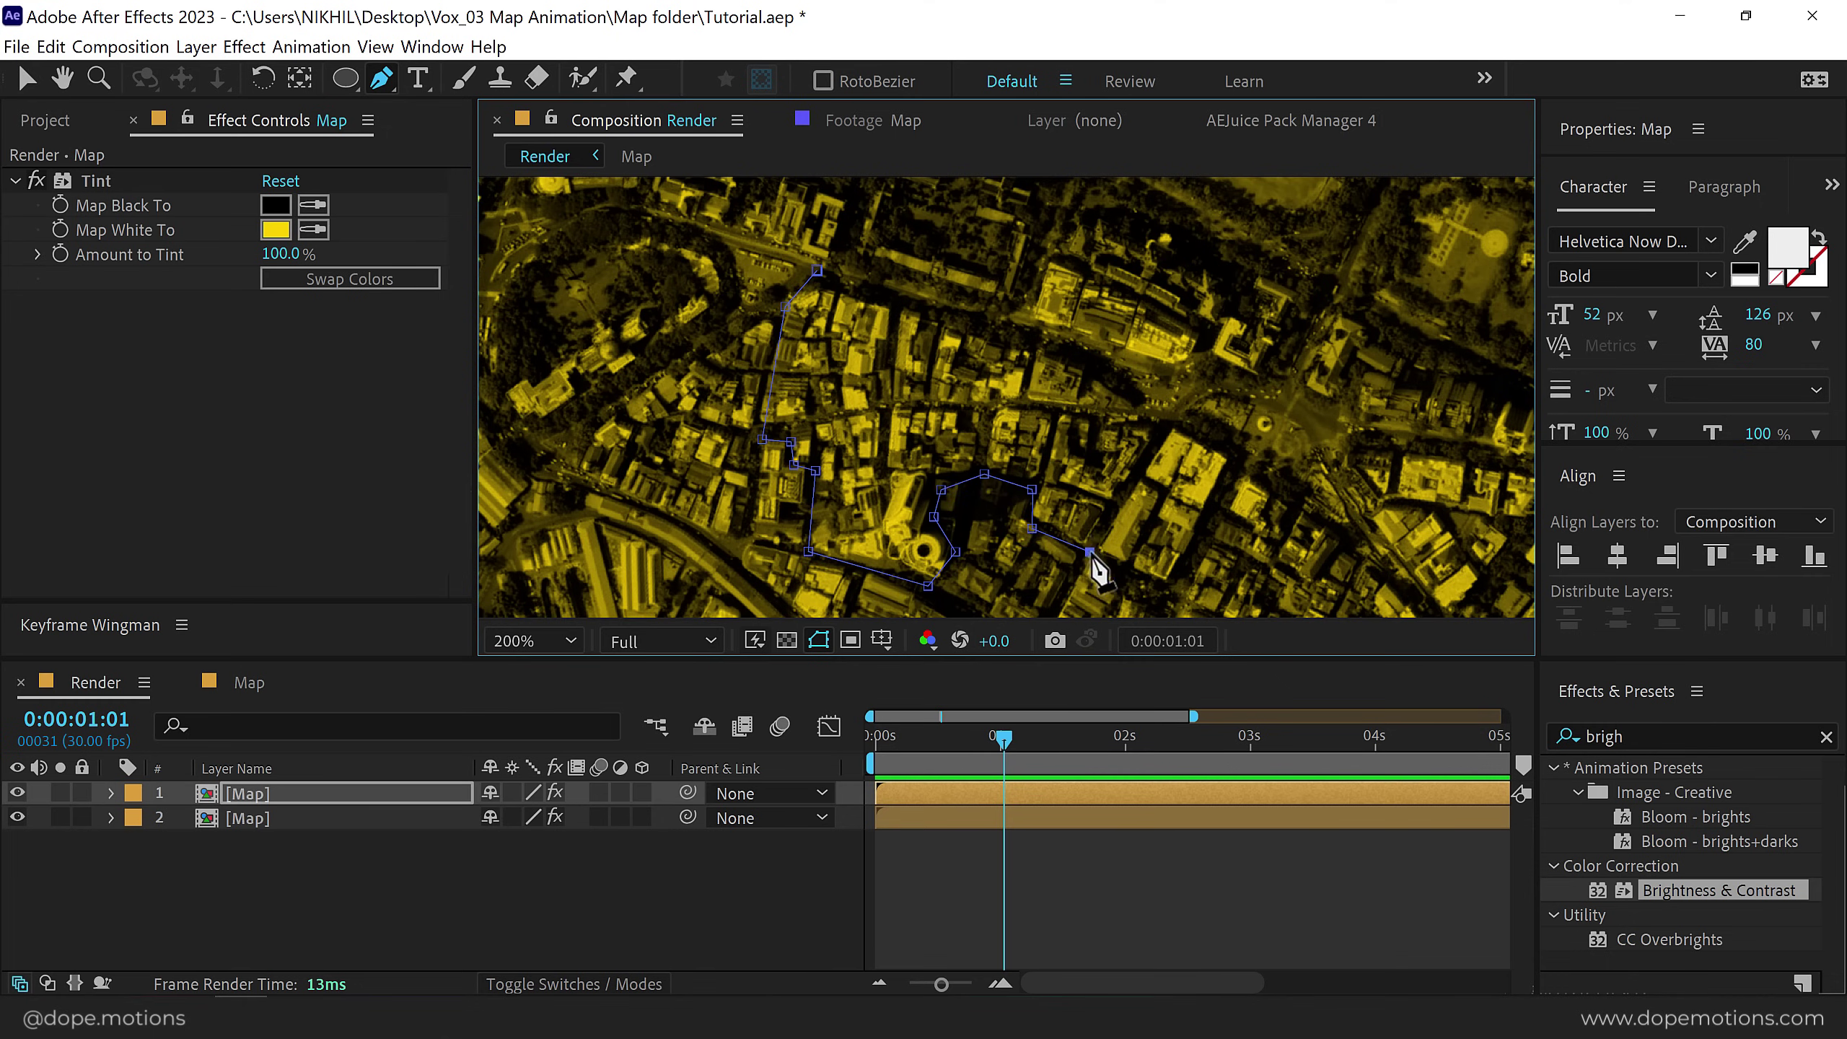
{"action": "left_click", "coordinate": [1149, 596]}
Trace the district's right side upward and close the mask at its starting point.
{"action": "left_click_drag", "start_coordinate": [1139, 618], "coordinate": [1093, 445]}
{"action": "left_click", "coordinate": [1095, 521]}
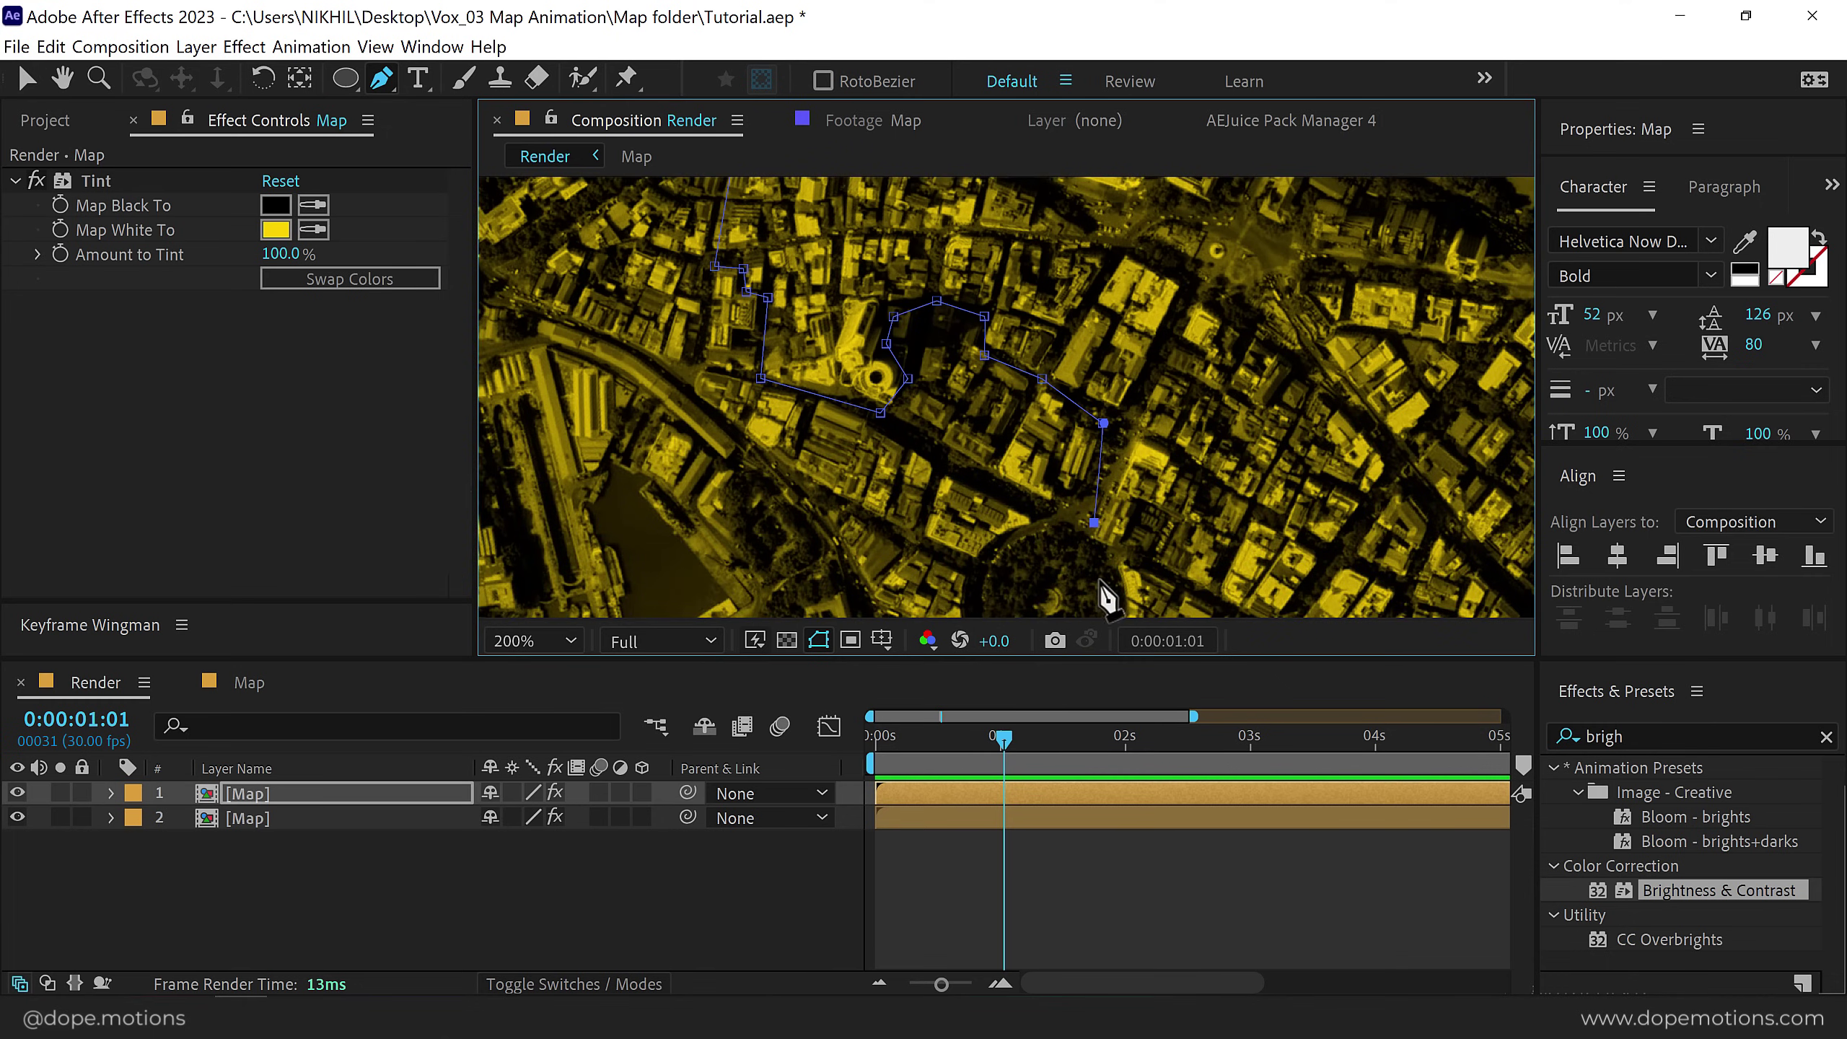
{"action": "left_click", "coordinate": [1139, 564]}
{"action": "left_click", "coordinate": [1204, 598]}
{"action": "left_click", "coordinate": [1258, 510]}
{"action": "left_click", "coordinate": [1174, 453]}
{"action": "left_click", "coordinate": [1200, 384]}
{"action": "left_click", "coordinate": [1234, 315]}
{"action": "left_click_drag", "start_coordinate": [1122, 254], "coordinate": [1133, 425]}
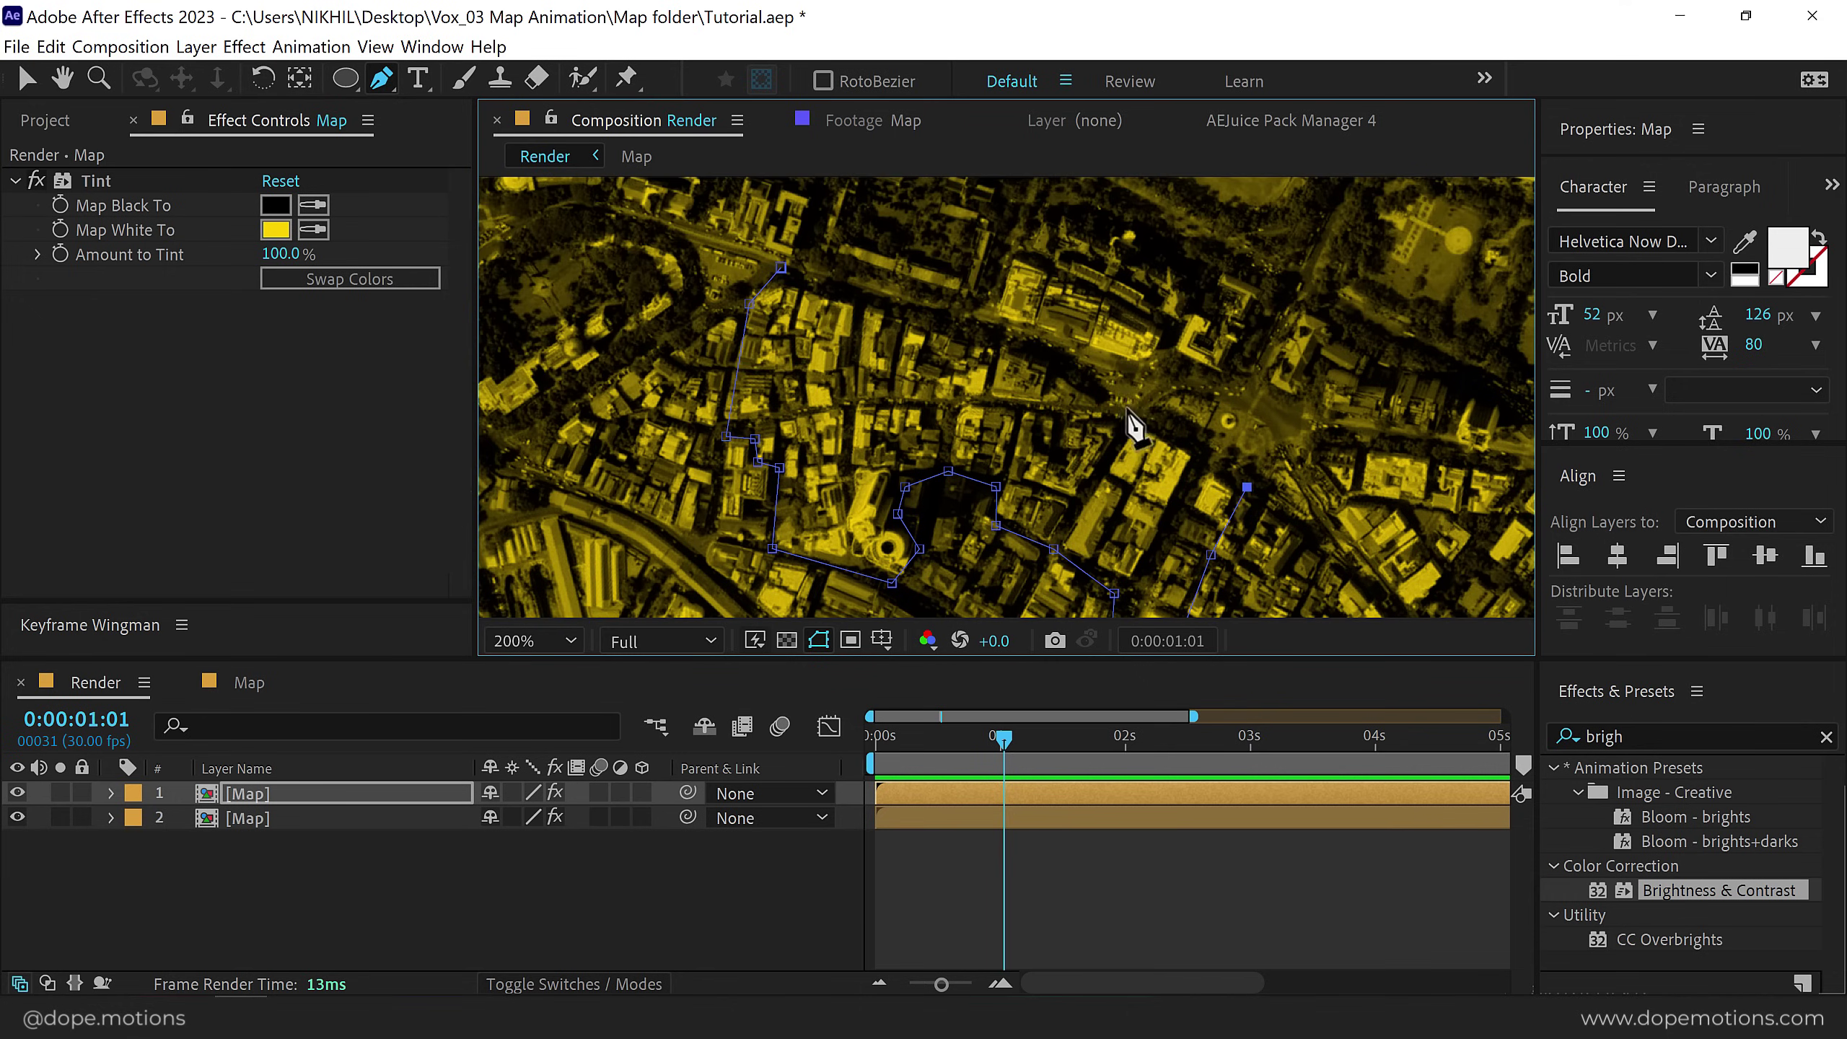
{"action": "left_click", "coordinate": [781, 268]}
Move mask points and curve the corners so the mask follows the building edges.
{"action": "left_click_drag", "start_coordinate": [944, 479], "coordinate": [895, 330]}
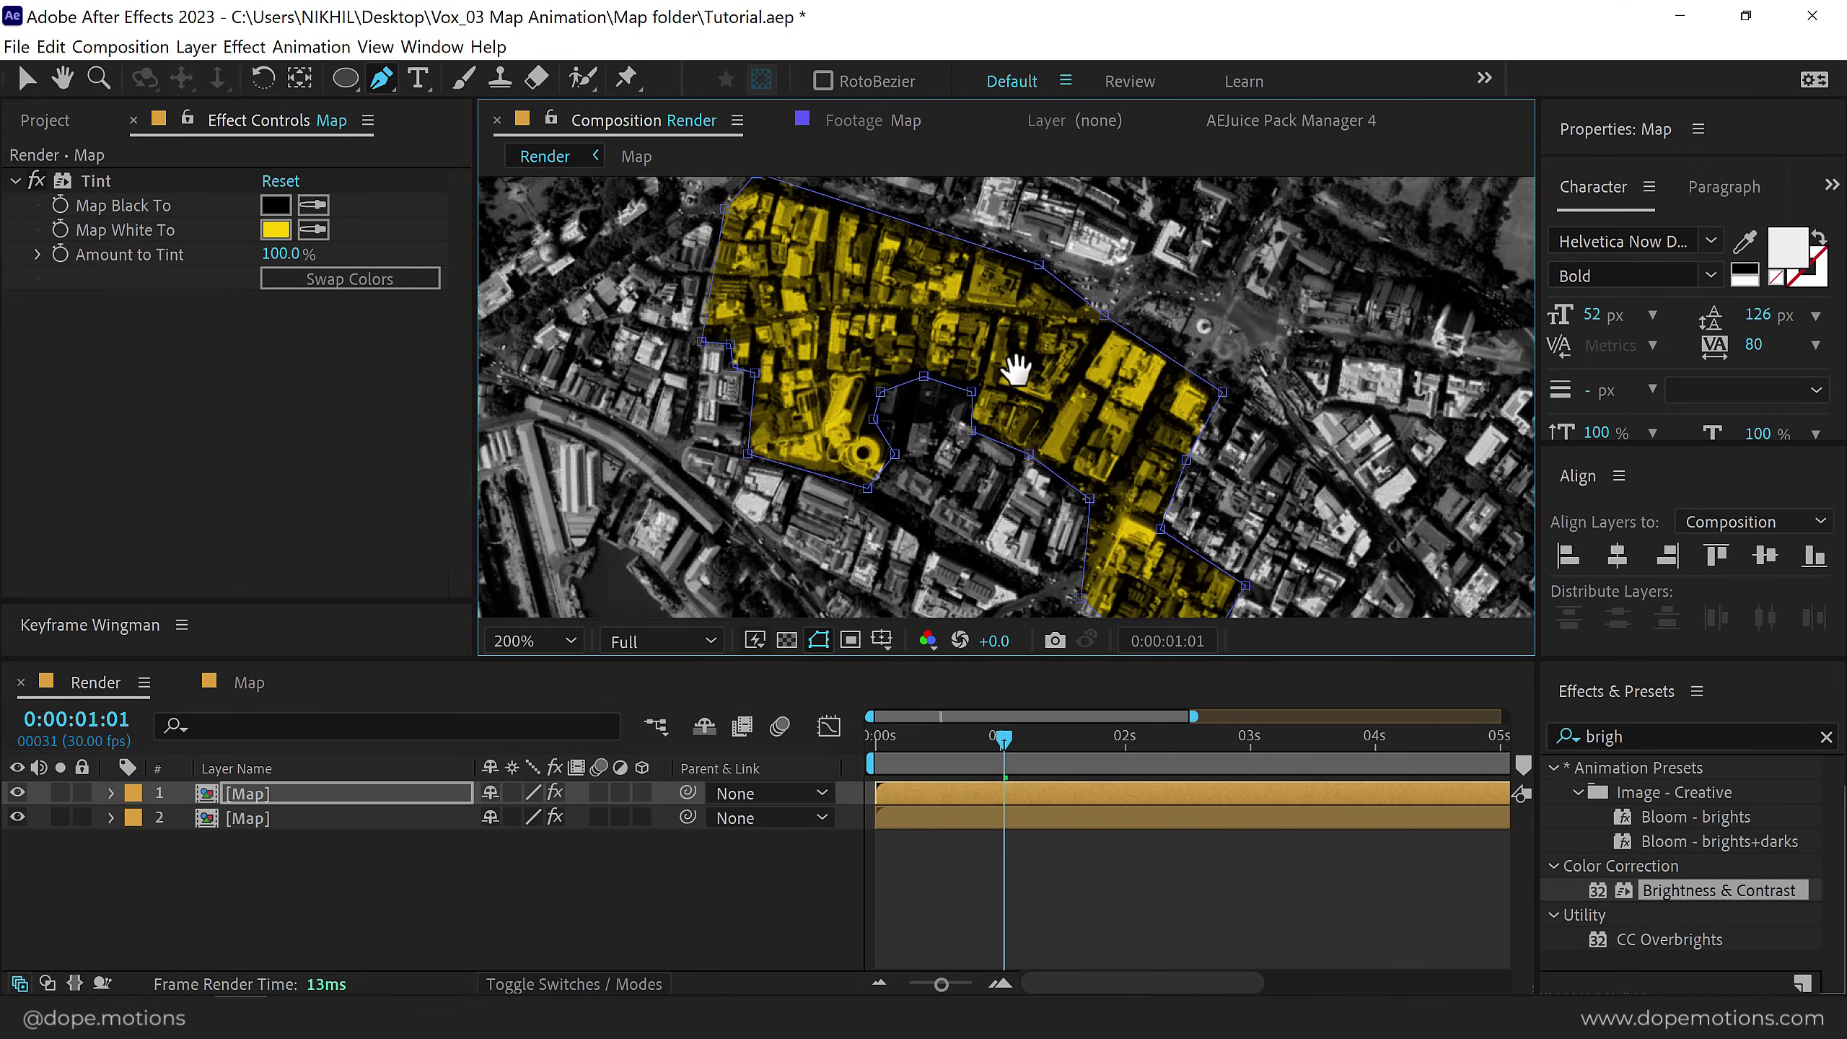
{"action": "mouse_move", "coordinate": [1014, 358]}
{"action": "left_mouse_down"}
{"action": "mouse_move", "coordinate": [997, 278]}
{"action": "mouse_move", "coordinate": [955, 247]}
{"action": "left_mouse_up"}
{"action": "scroll", "coordinate": [1002, 400], "scroll_direction": "up", "scroll_amount": 1}
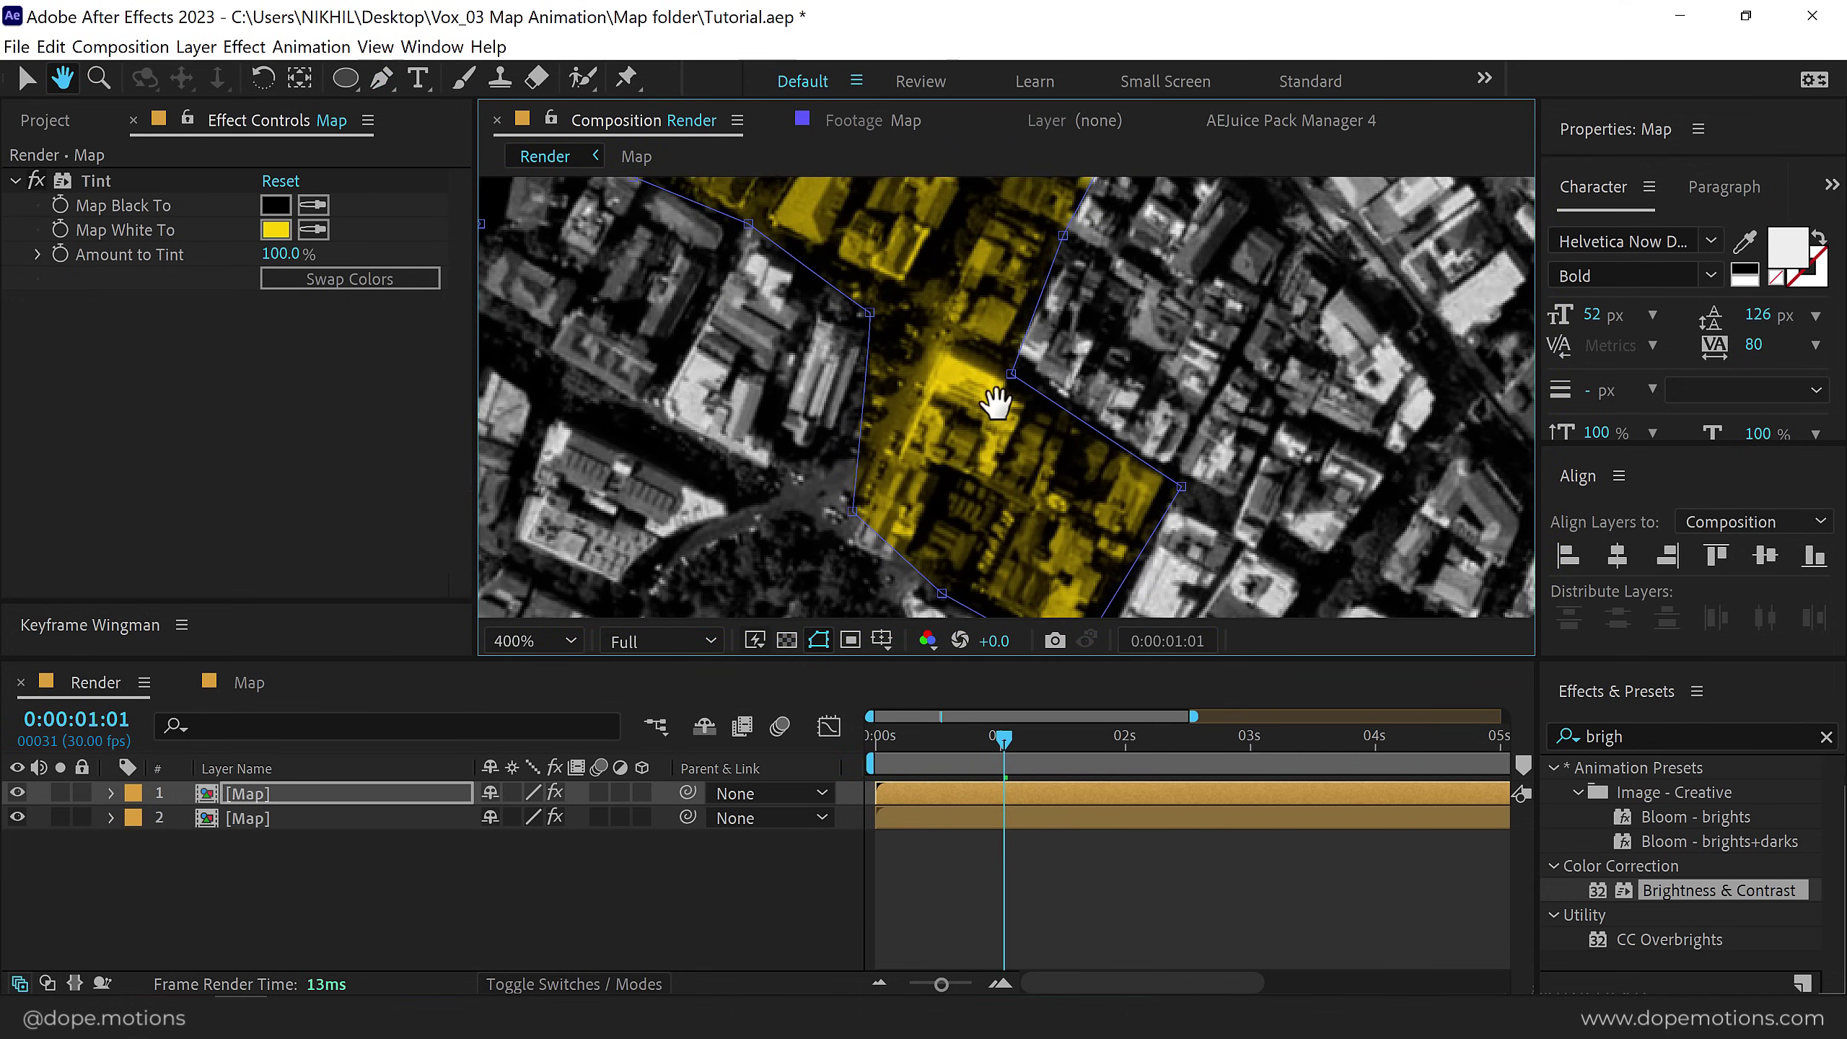
{"action": "scroll", "coordinate": [975, 386], "scroll_direction": "up", "scroll_amount": 1}
{"action": "left_click_drag", "start_coordinate": [919, 367], "coordinate": [904, 398]}
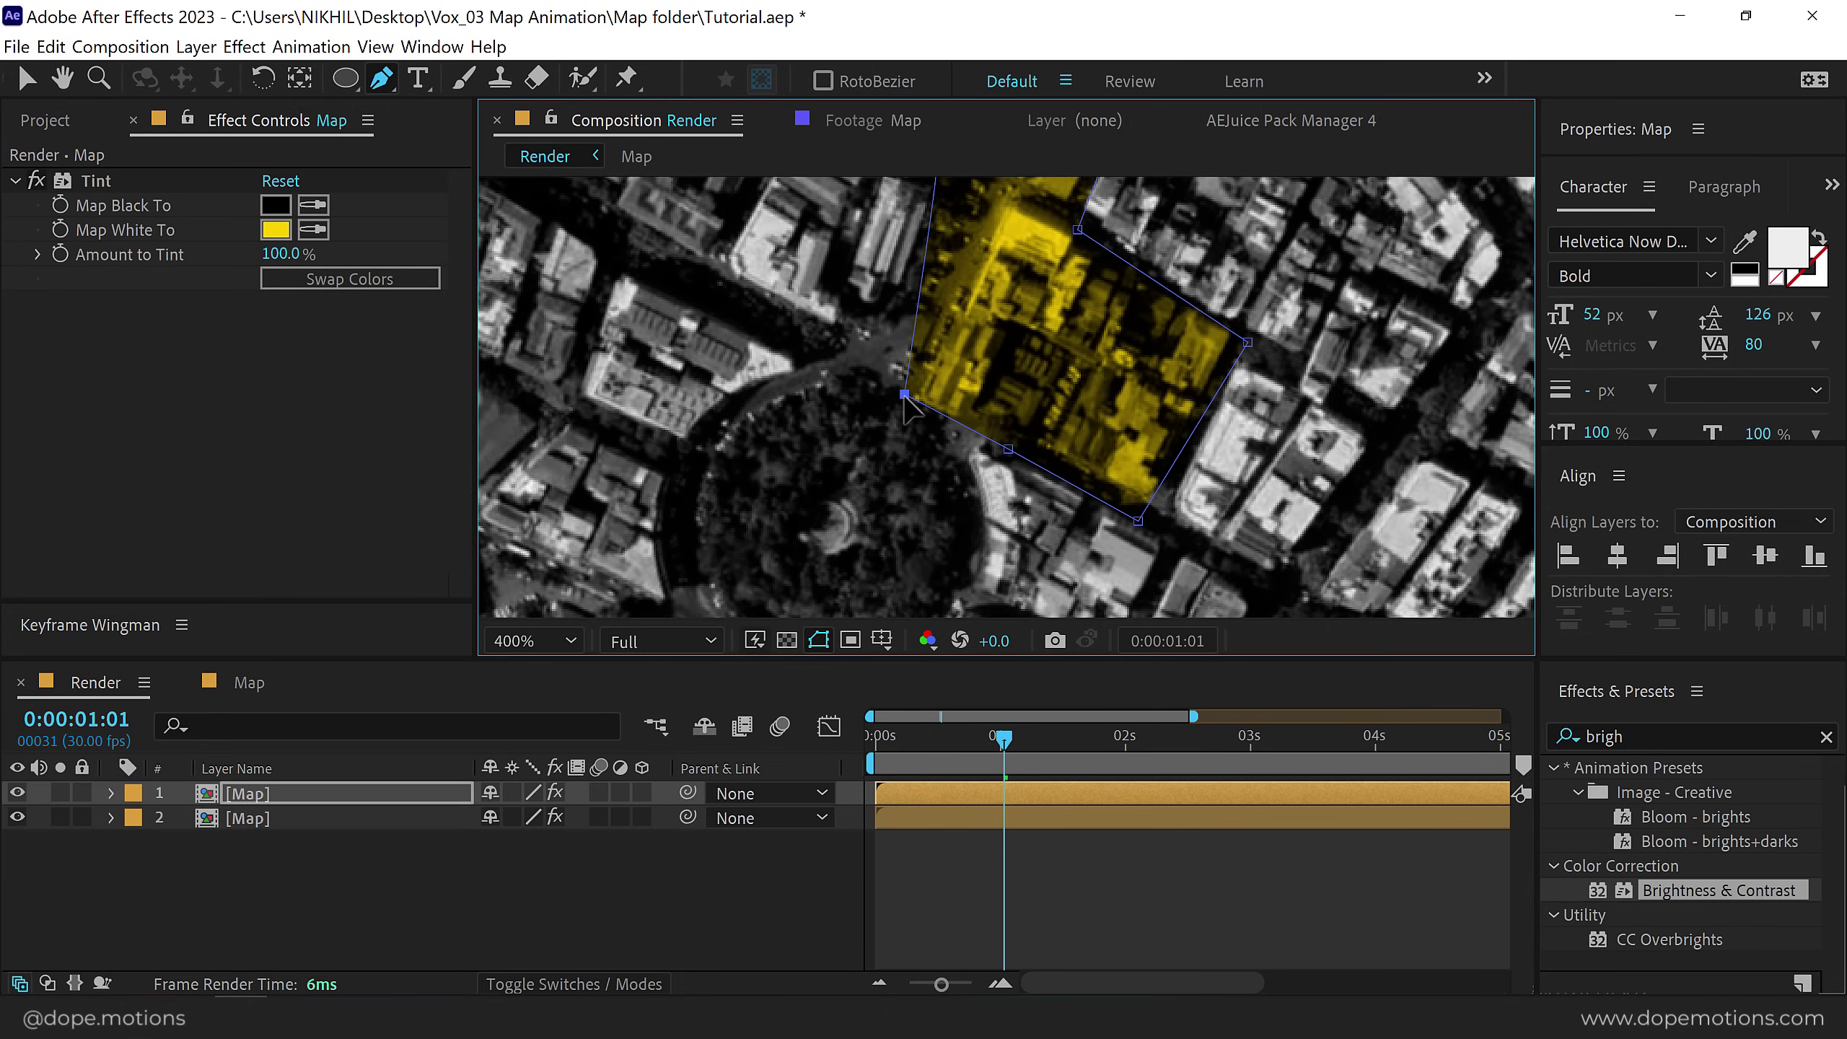
{"action": "left_click_drag", "start_coordinate": [1042, 260], "coordinate": [1016, 405]}
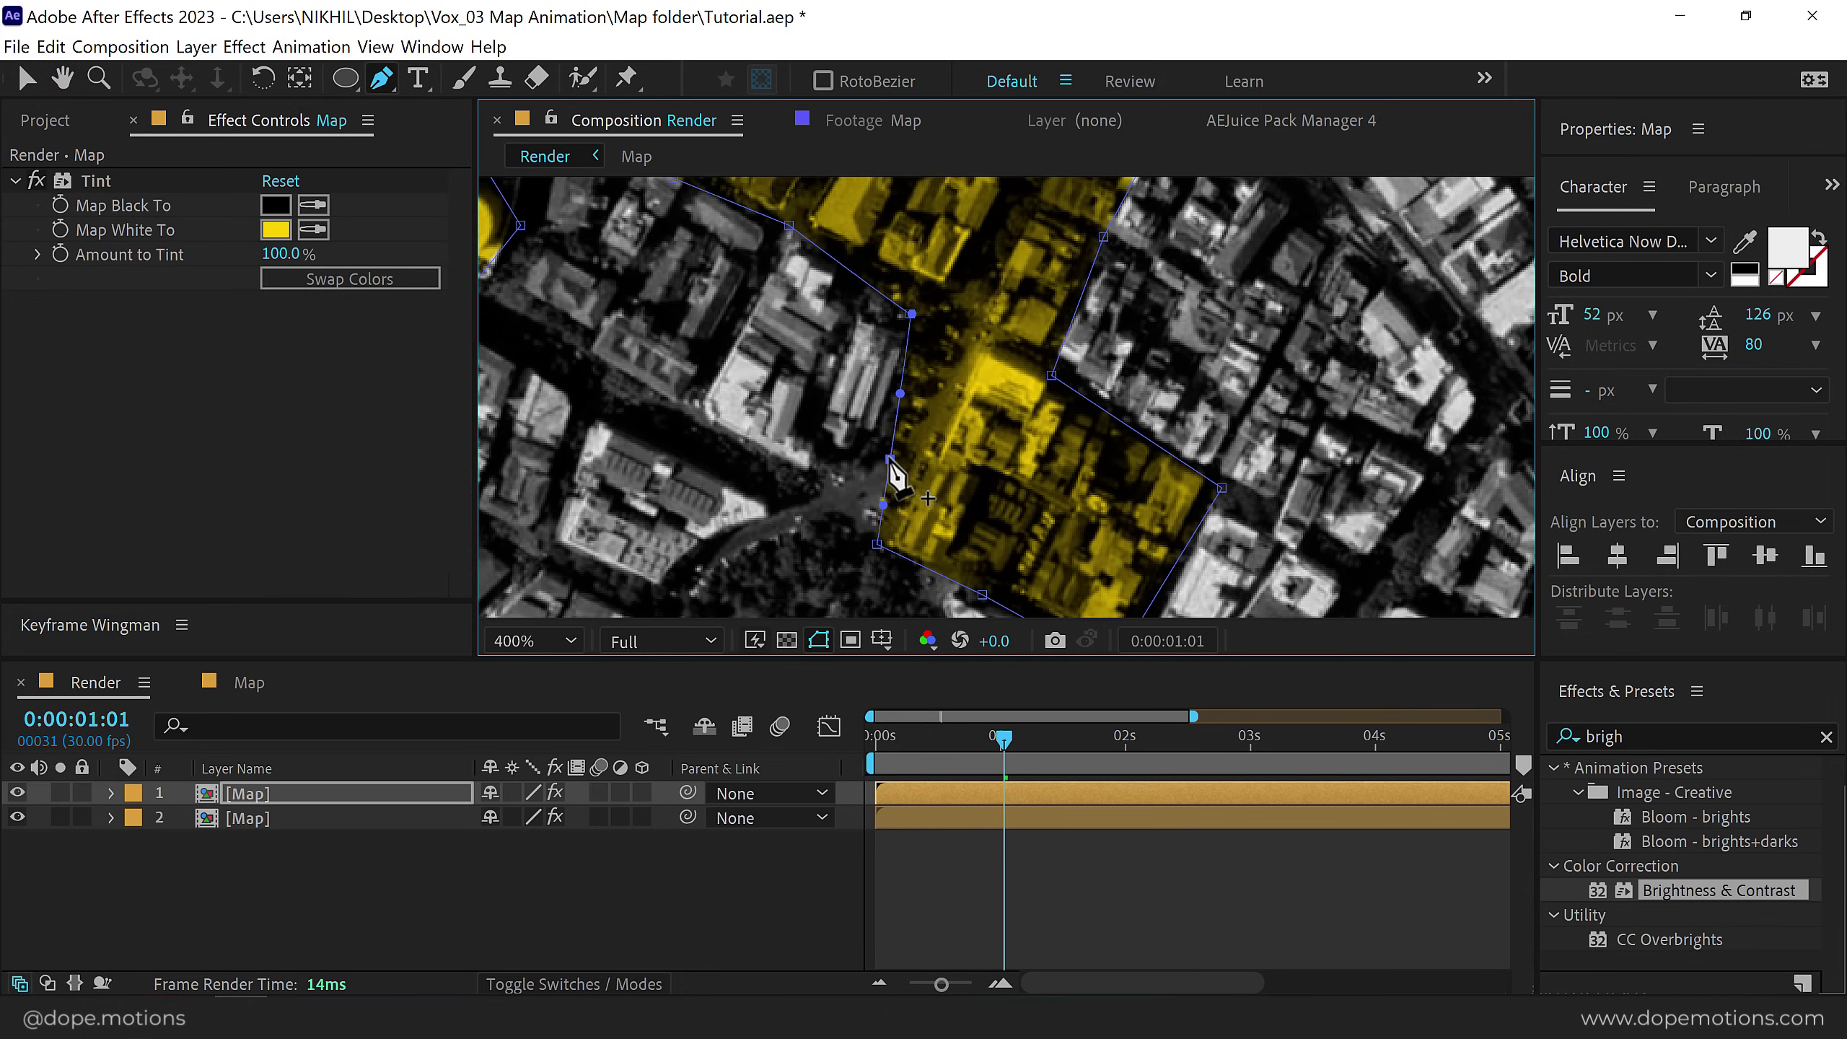
{"action": "left_click_drag", "start_coordinate": [892, 459], "coordinate": [846, 477]}
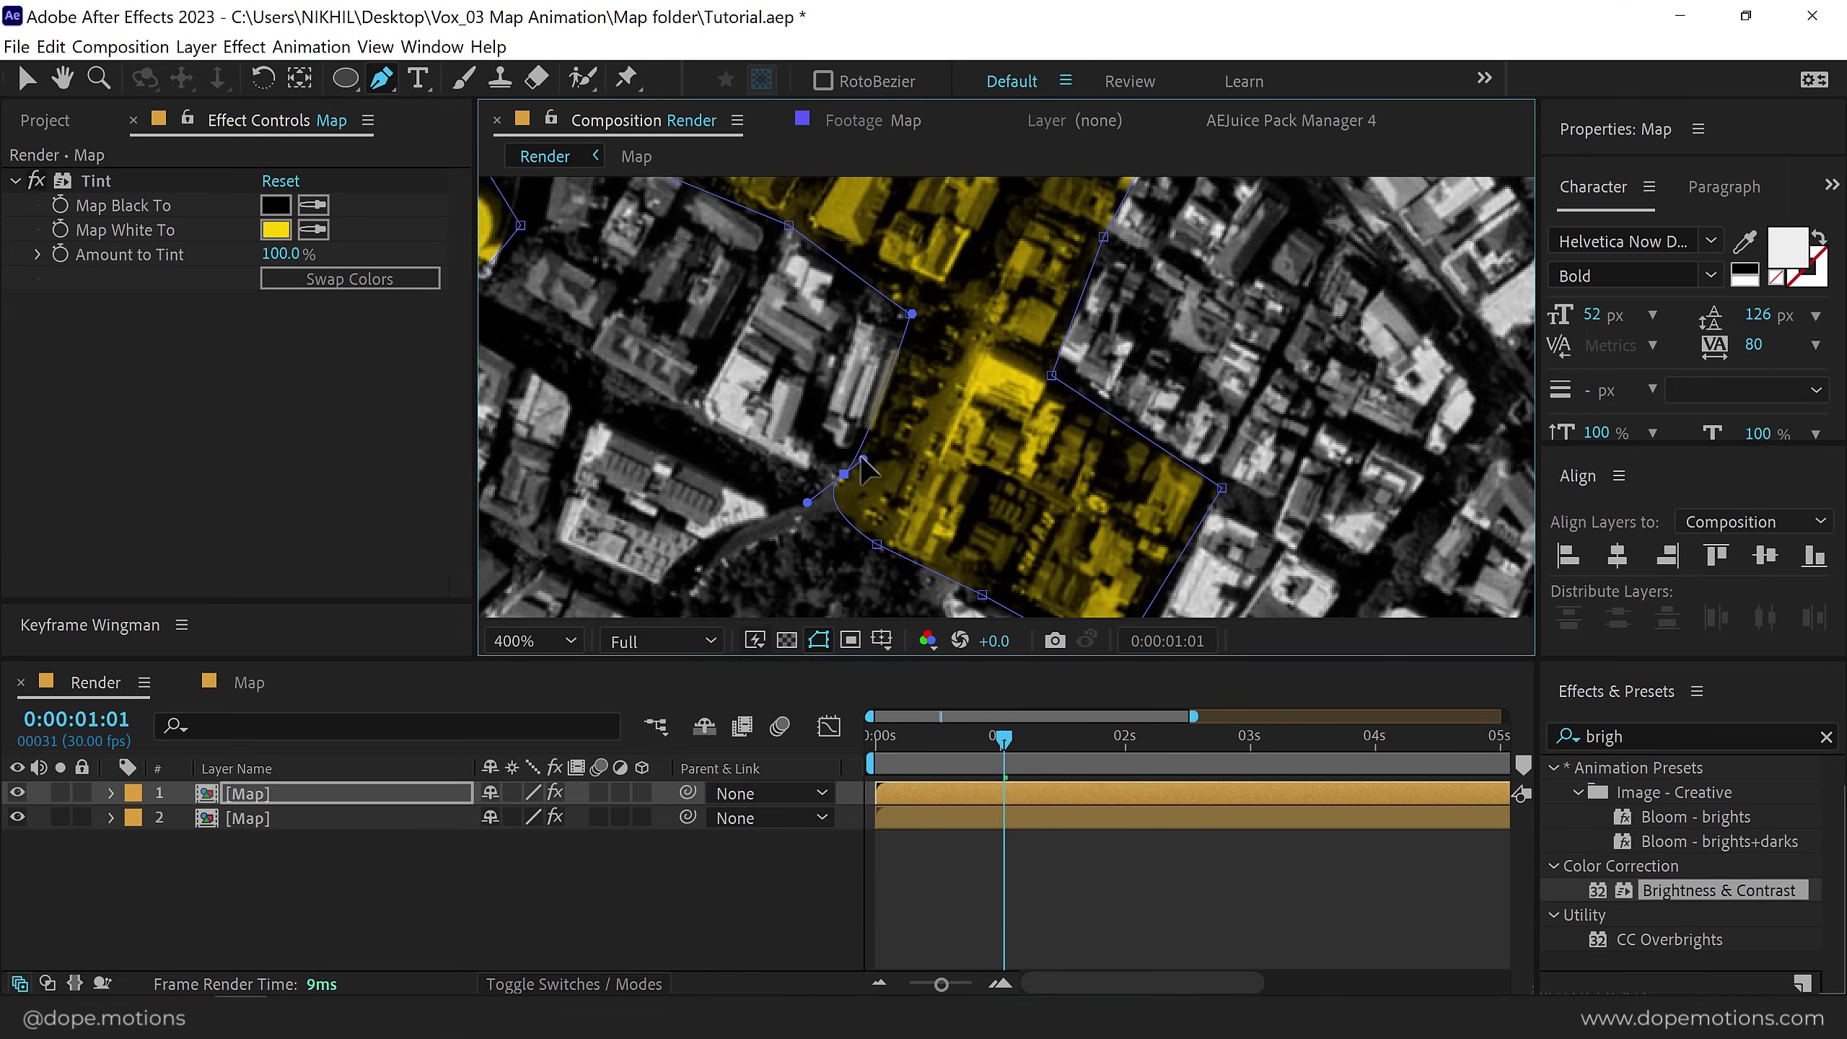
{"action": "mouse_move", "coordinate": [855, 410]}
{"action": "left_mouse_down"}
{"action": "mouse_move", "coordinate": [859, 443]}
{"action": "mouse_move", "coordinate": [1229, 556]}
{"action": "left_mouse_up"}
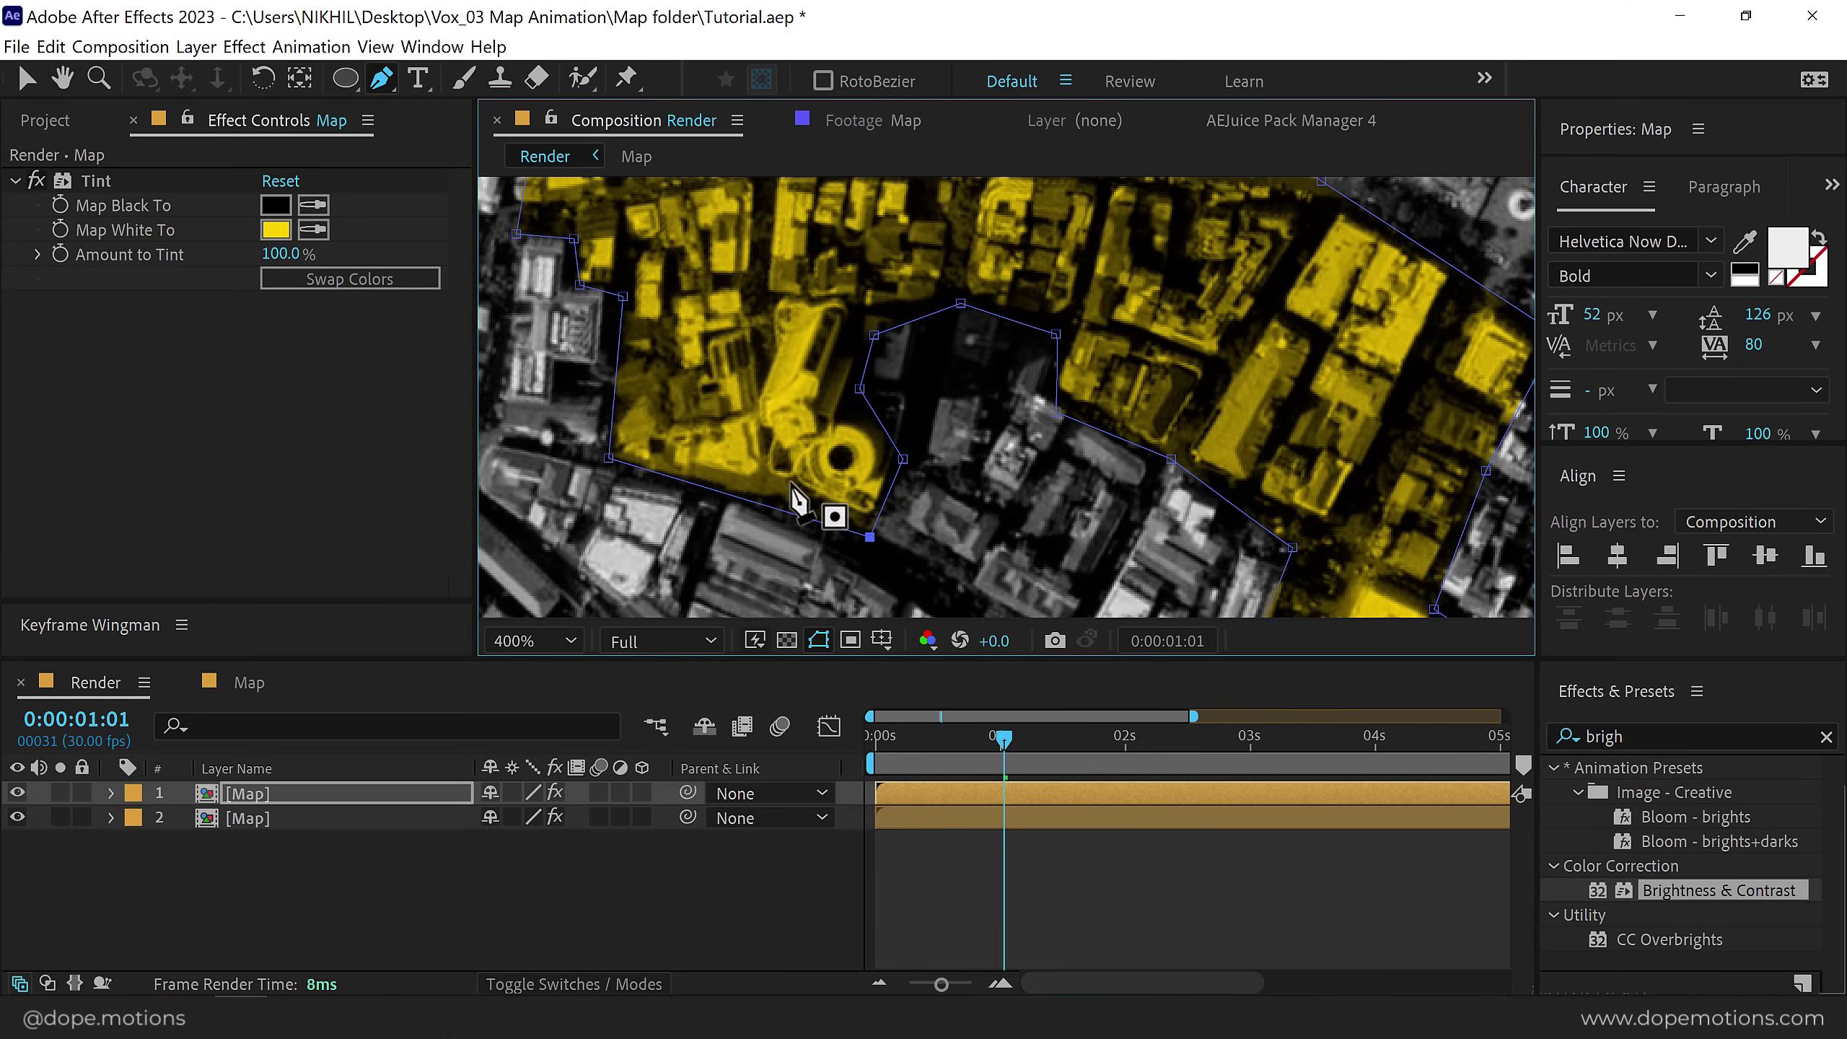
{"action": "scroll", "coordinate": [829, 516], "scroll_direction": "down", "scroll_amount": 4}
Apply the Generate > Stroke effect to the top Map layer, outlining Mask 1 in white.
{"action": "left_click", "coordinate": [389, 908]}
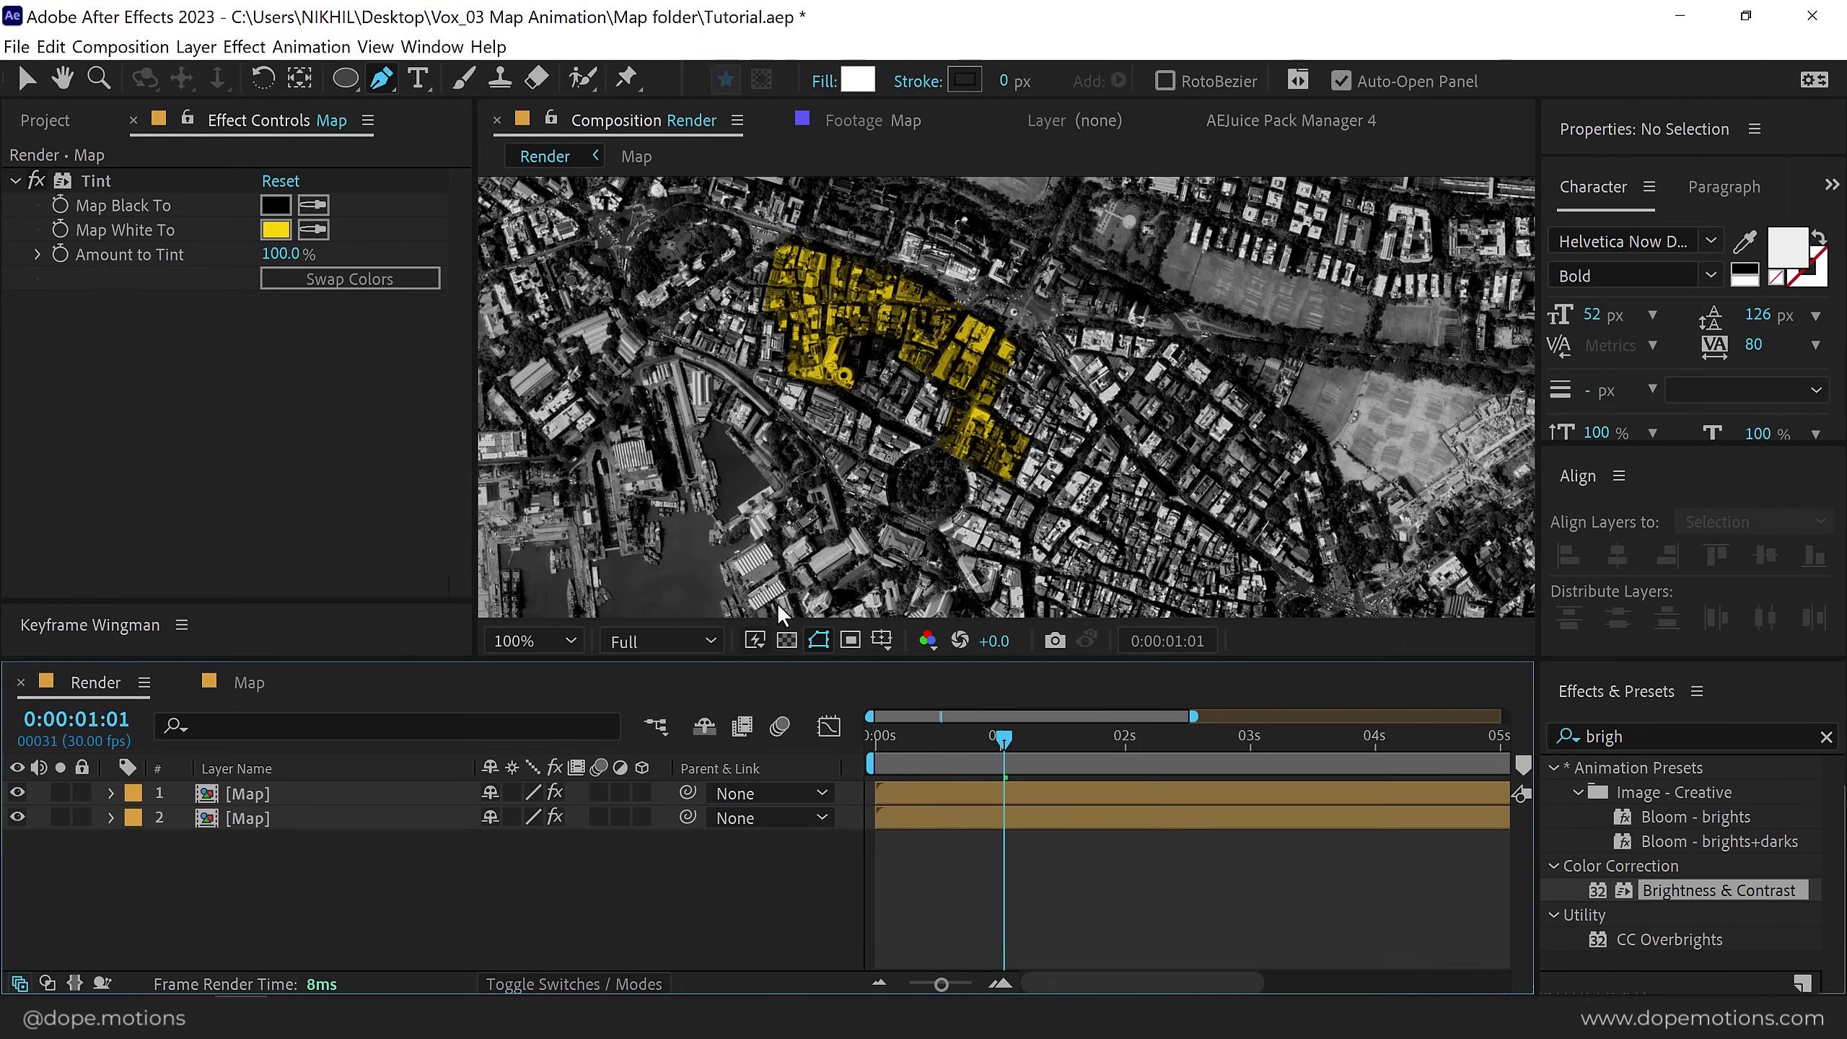
{"action": "left_click_drag", "start_coordinate": [1003, 739], "coordinate": [1248, 760]}
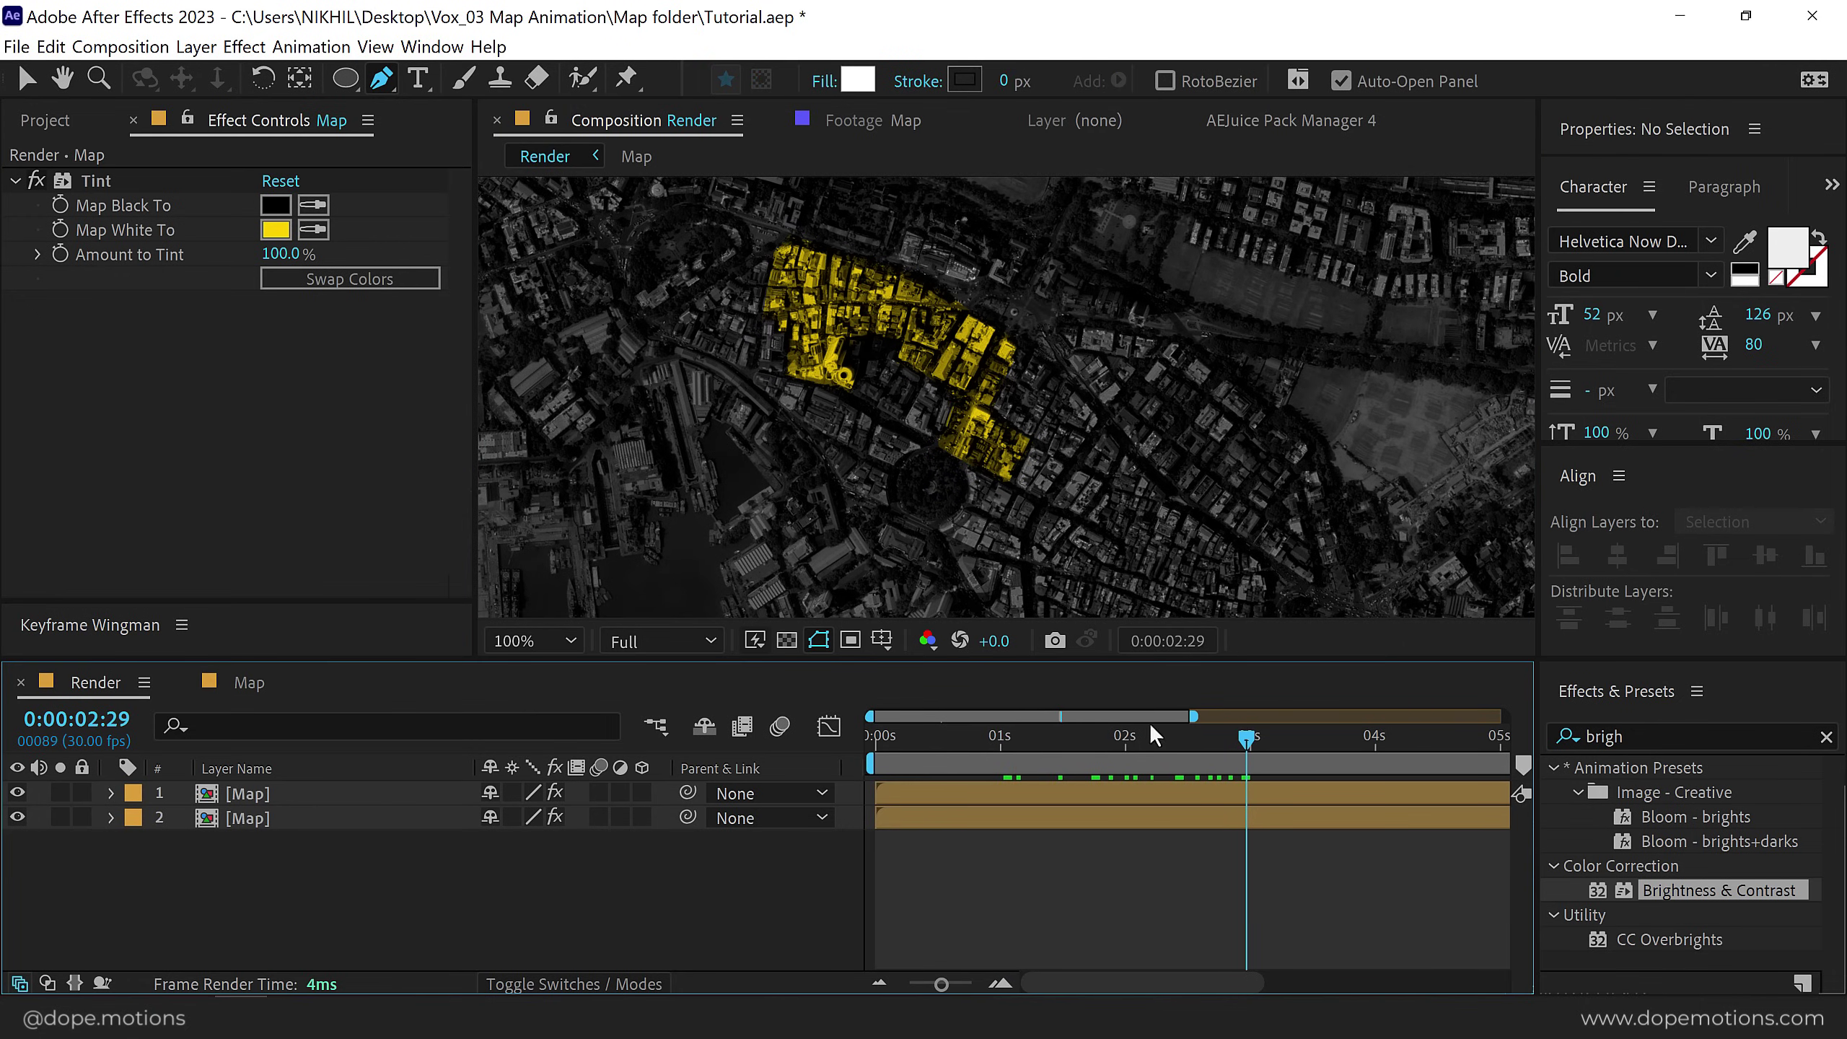
{"action": "left_click", "coordinate": [268, 796]}
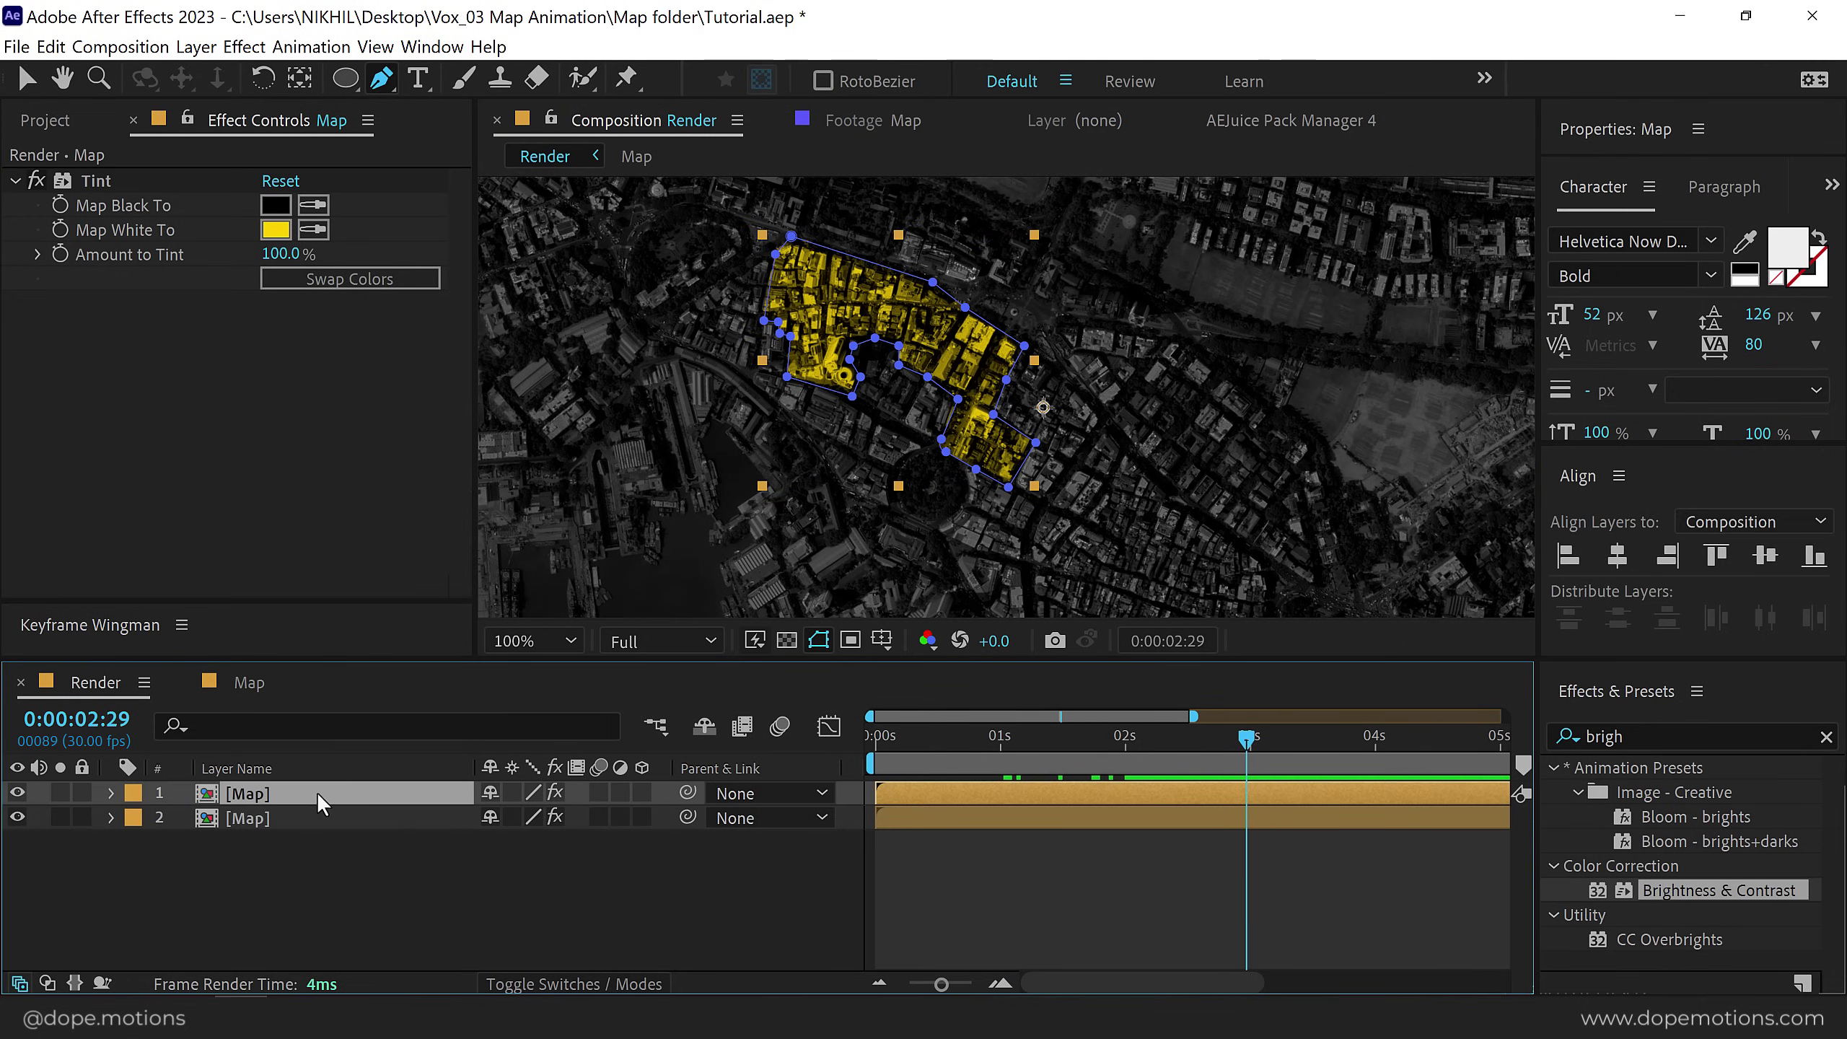
{"action": "left_click", "coordinate": [1652, 737]}
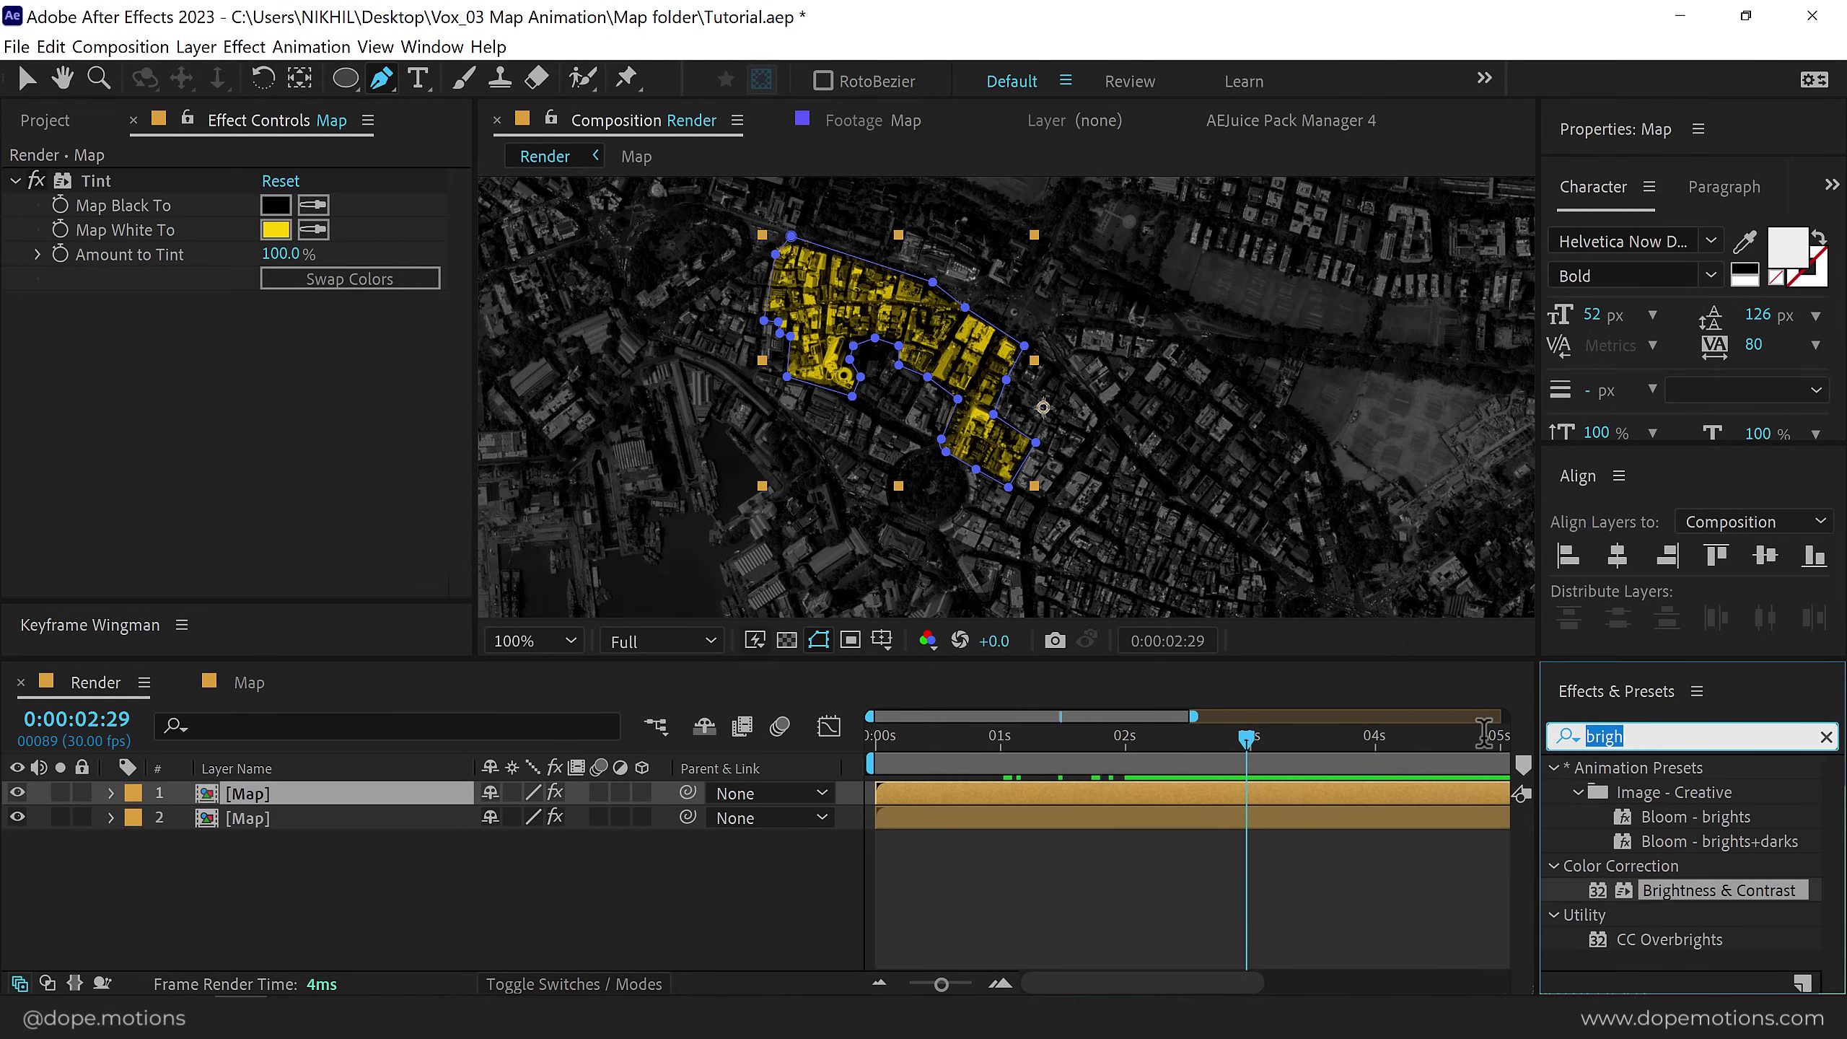
{"action": "type", "text": "stroke"}
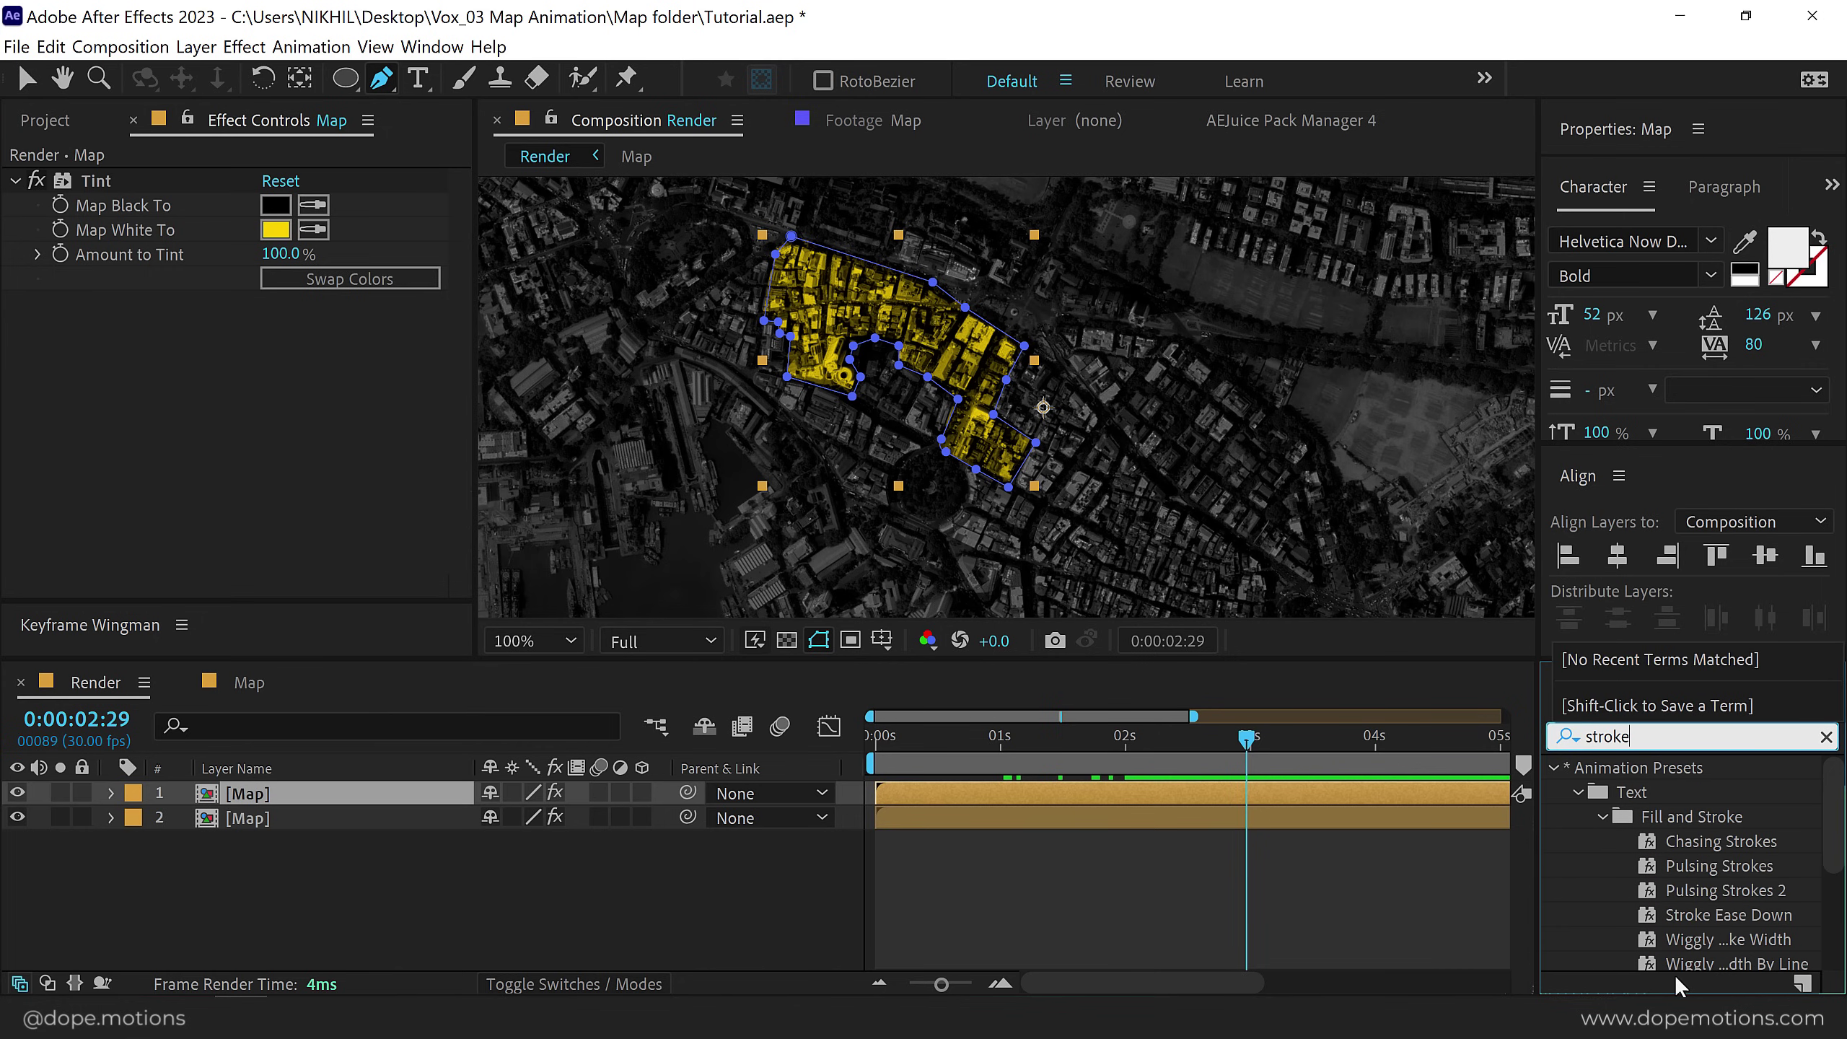
{"action": "scroll", "coordinate": [1680, 904], "scroll_direction": "down", "scroll_amount": 3}
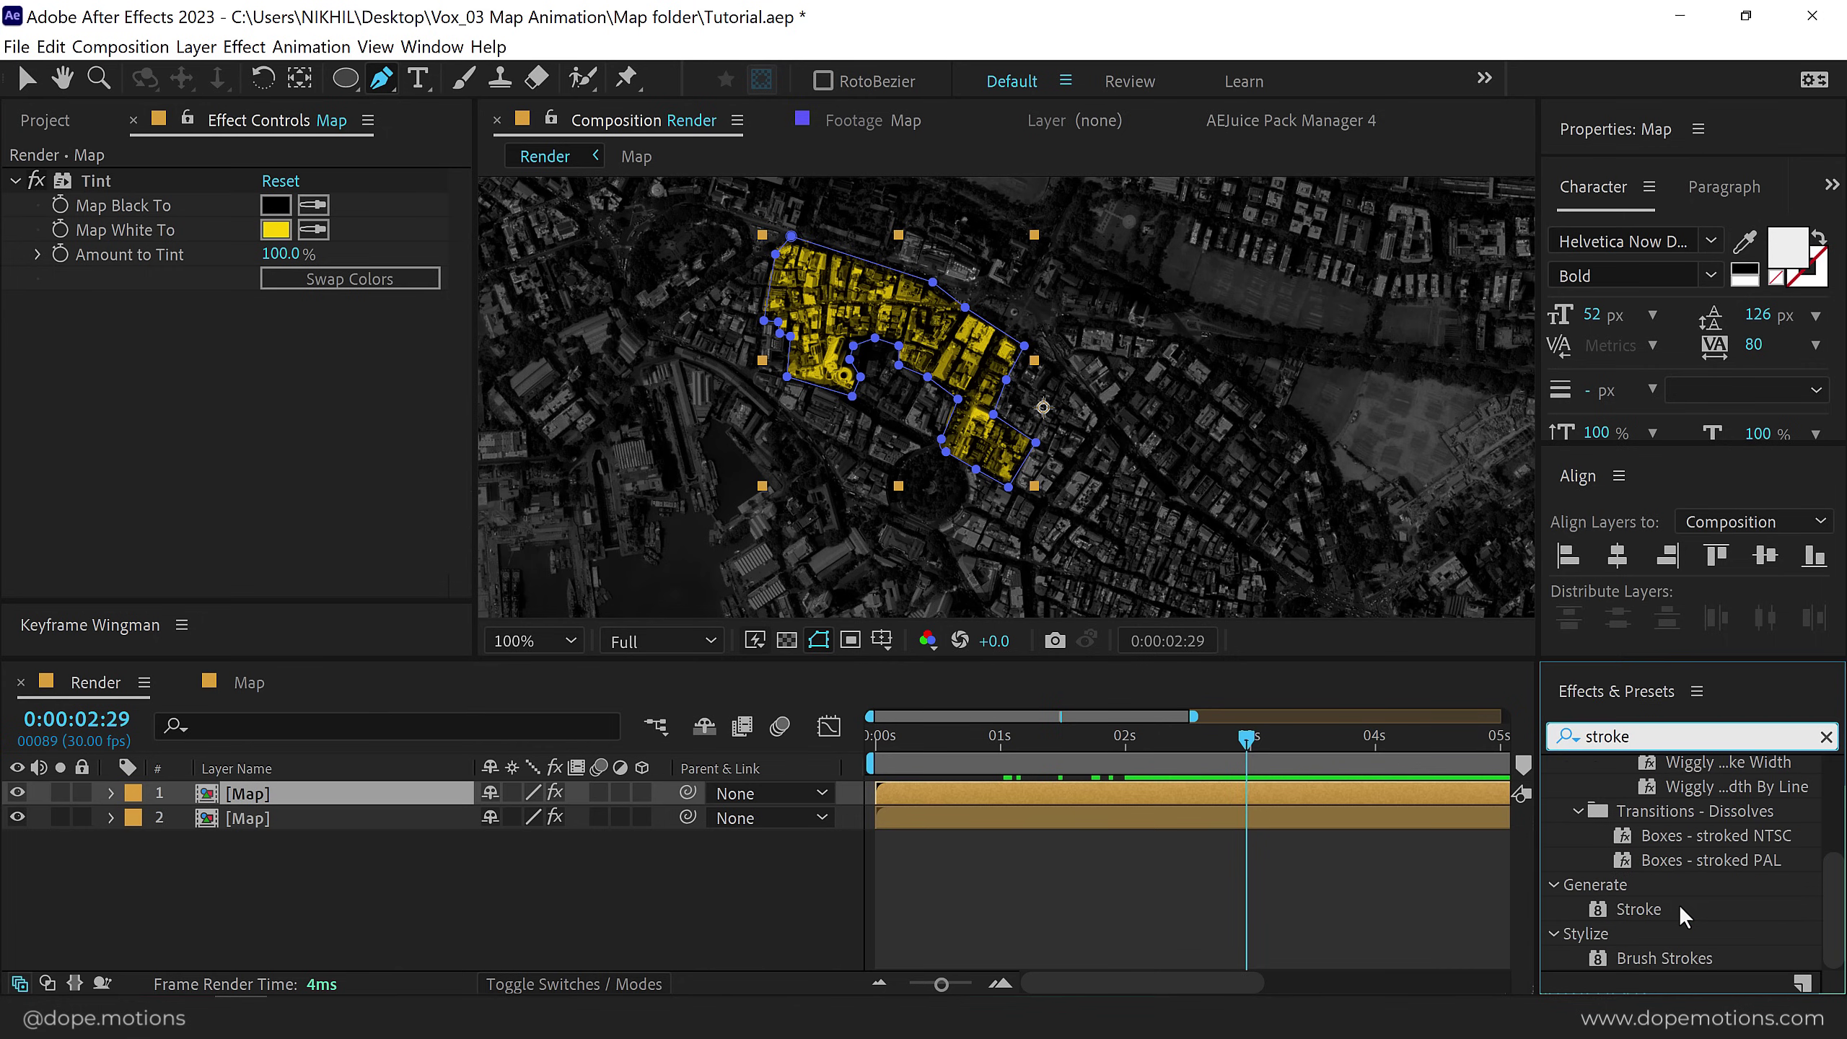
{"action": "double_click", "coordinate": [1639, 910]}
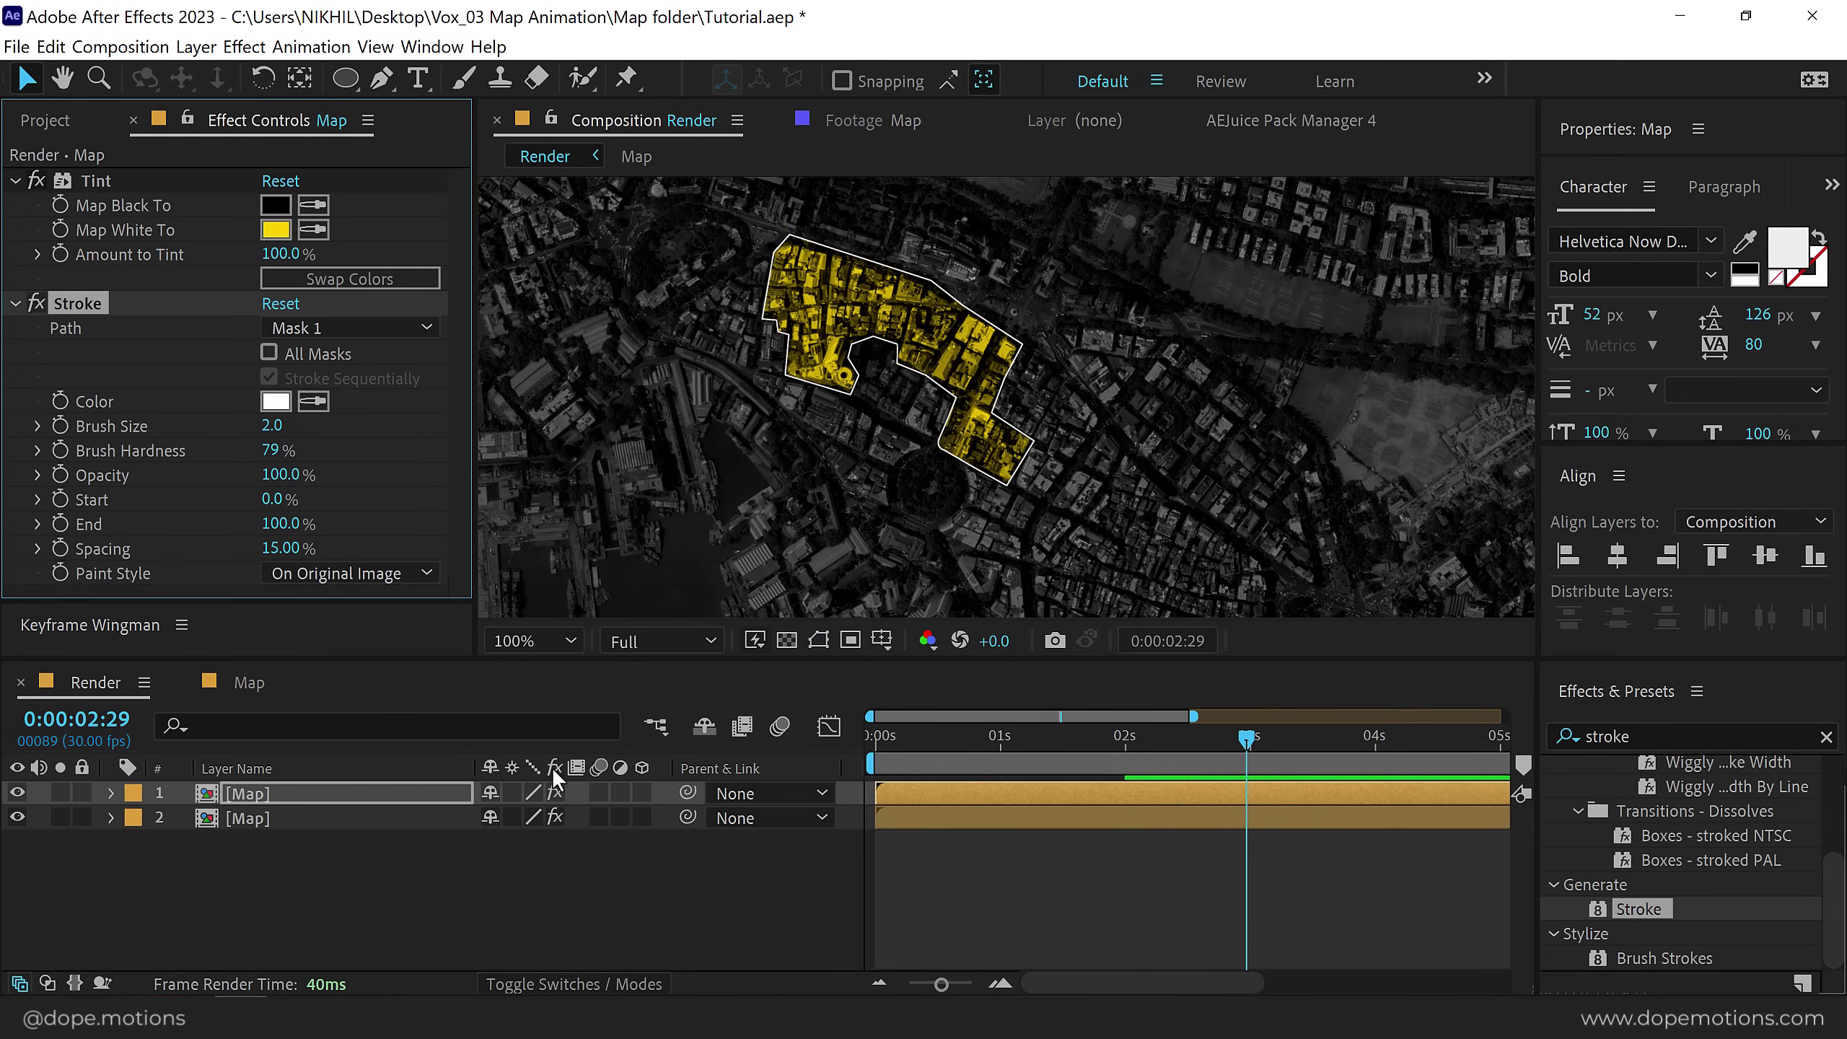
Zoom in on the yellow district and set the Stroke Spacing to 0%.
{"action": "key", "text": "period"}
{"action": "key", "text": "h"}
{"action": "left_click_drag", "start_coordinate": [677, 286], "coordinate": [851, 385]}
{"action": "left_click", "coordinate": [29, 76]}
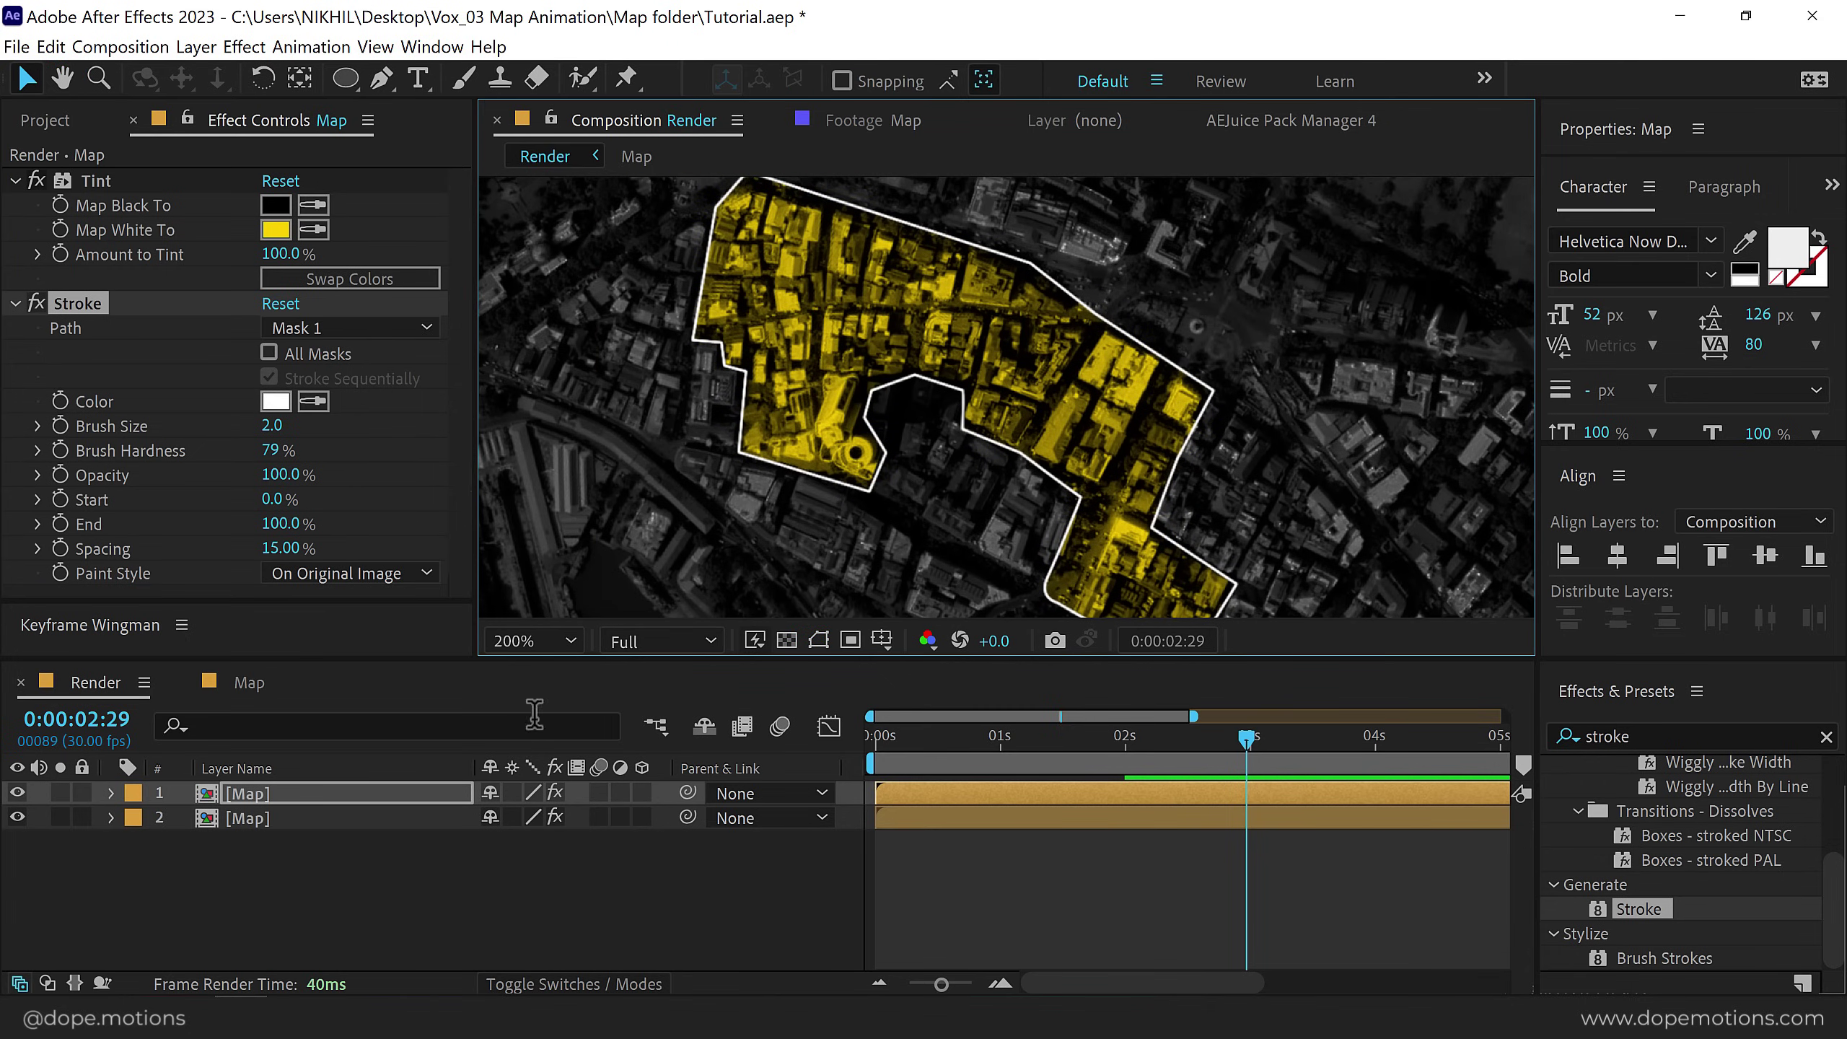
{"action": "left_click", "coordinate": [451, 910]}
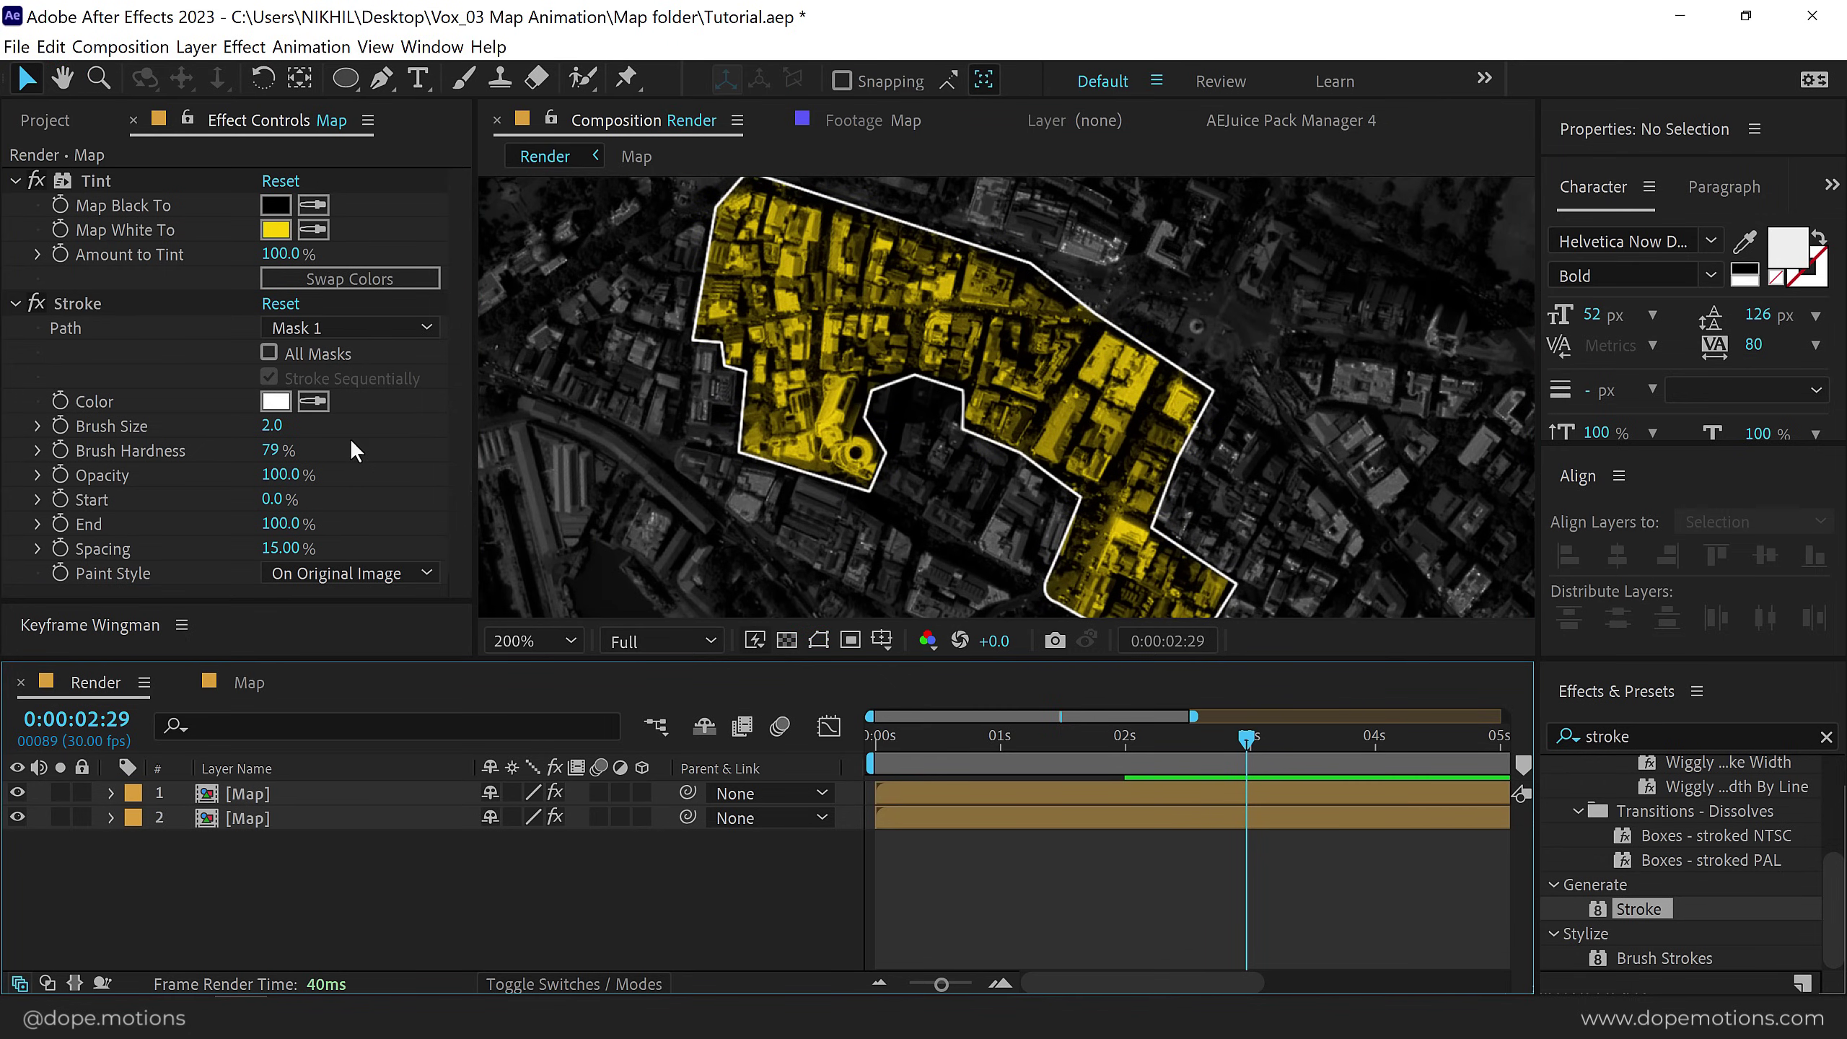
{"action": "left_click", "coordinate": [284, 548]}
{"action": "type", "text": "0"}
{"action": "key", "text": "Return"}
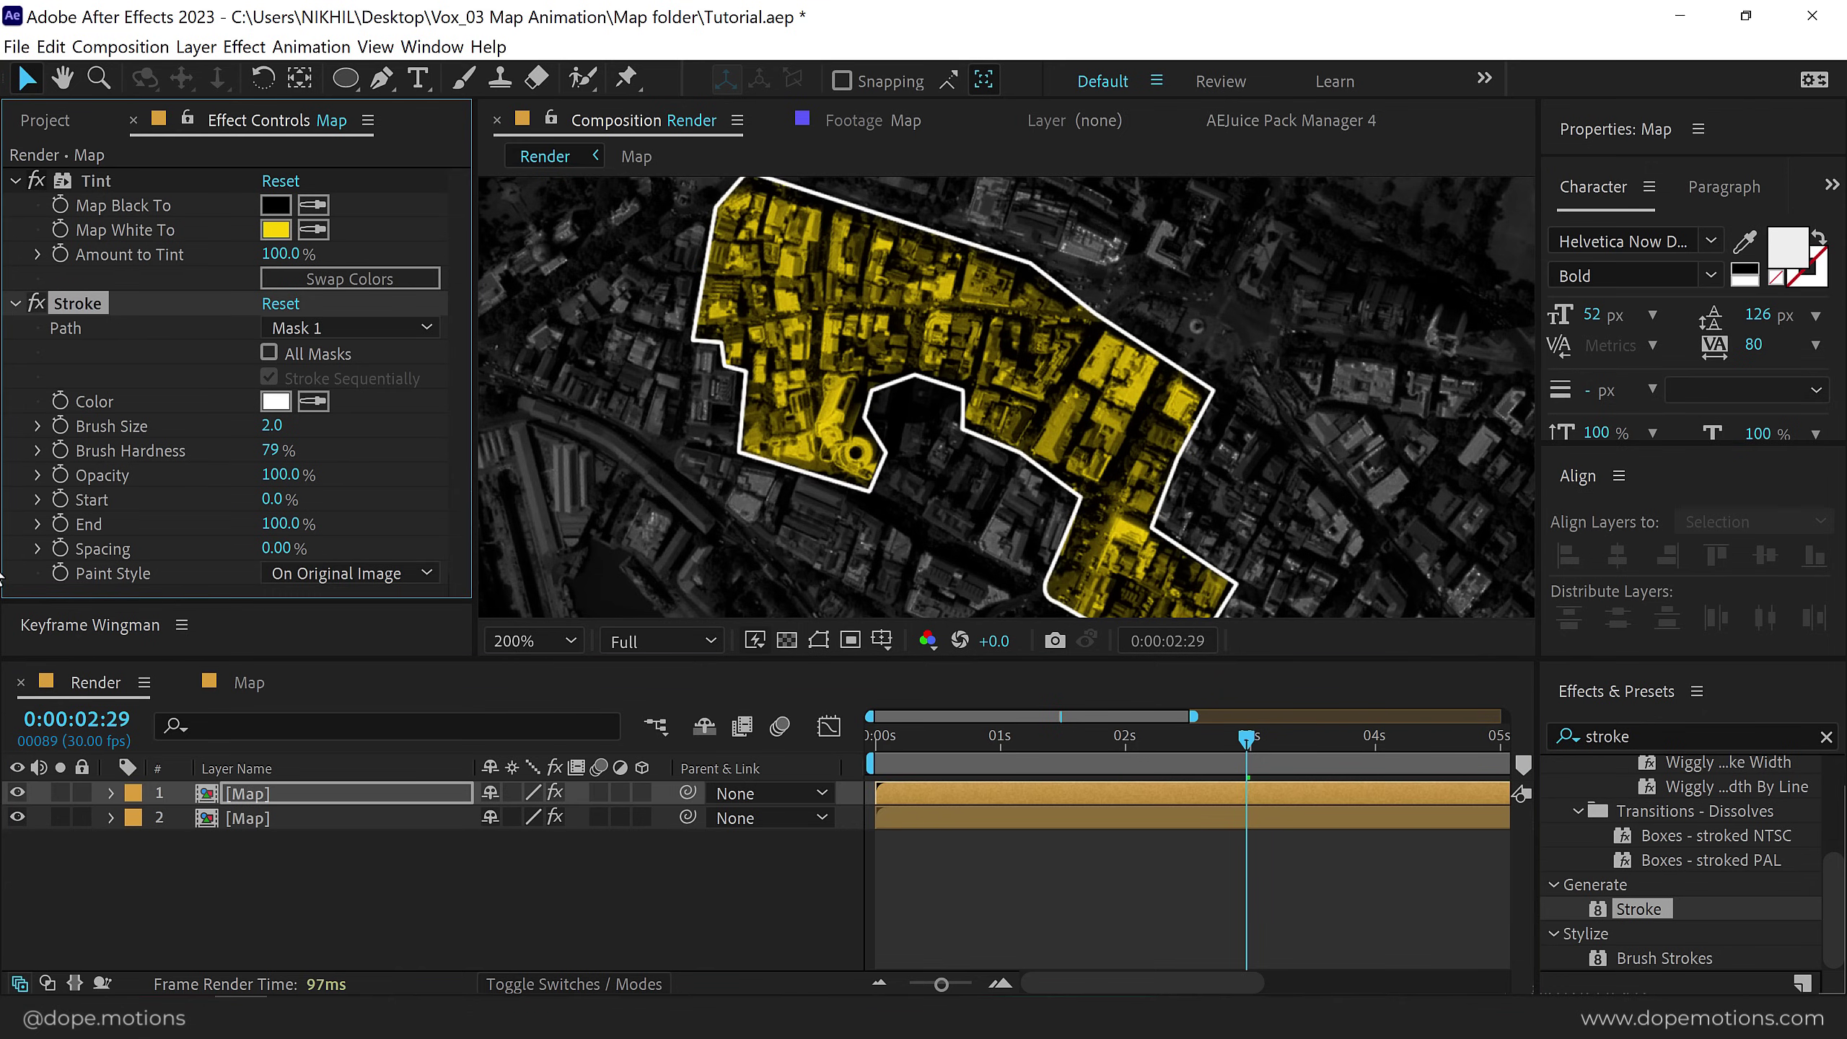
Eyedrop the tint's yellow for the stroke, with Brush Size 1 and Brush Hardness 100%.
{"action": "left_click", "coordinate": [313, 401]}
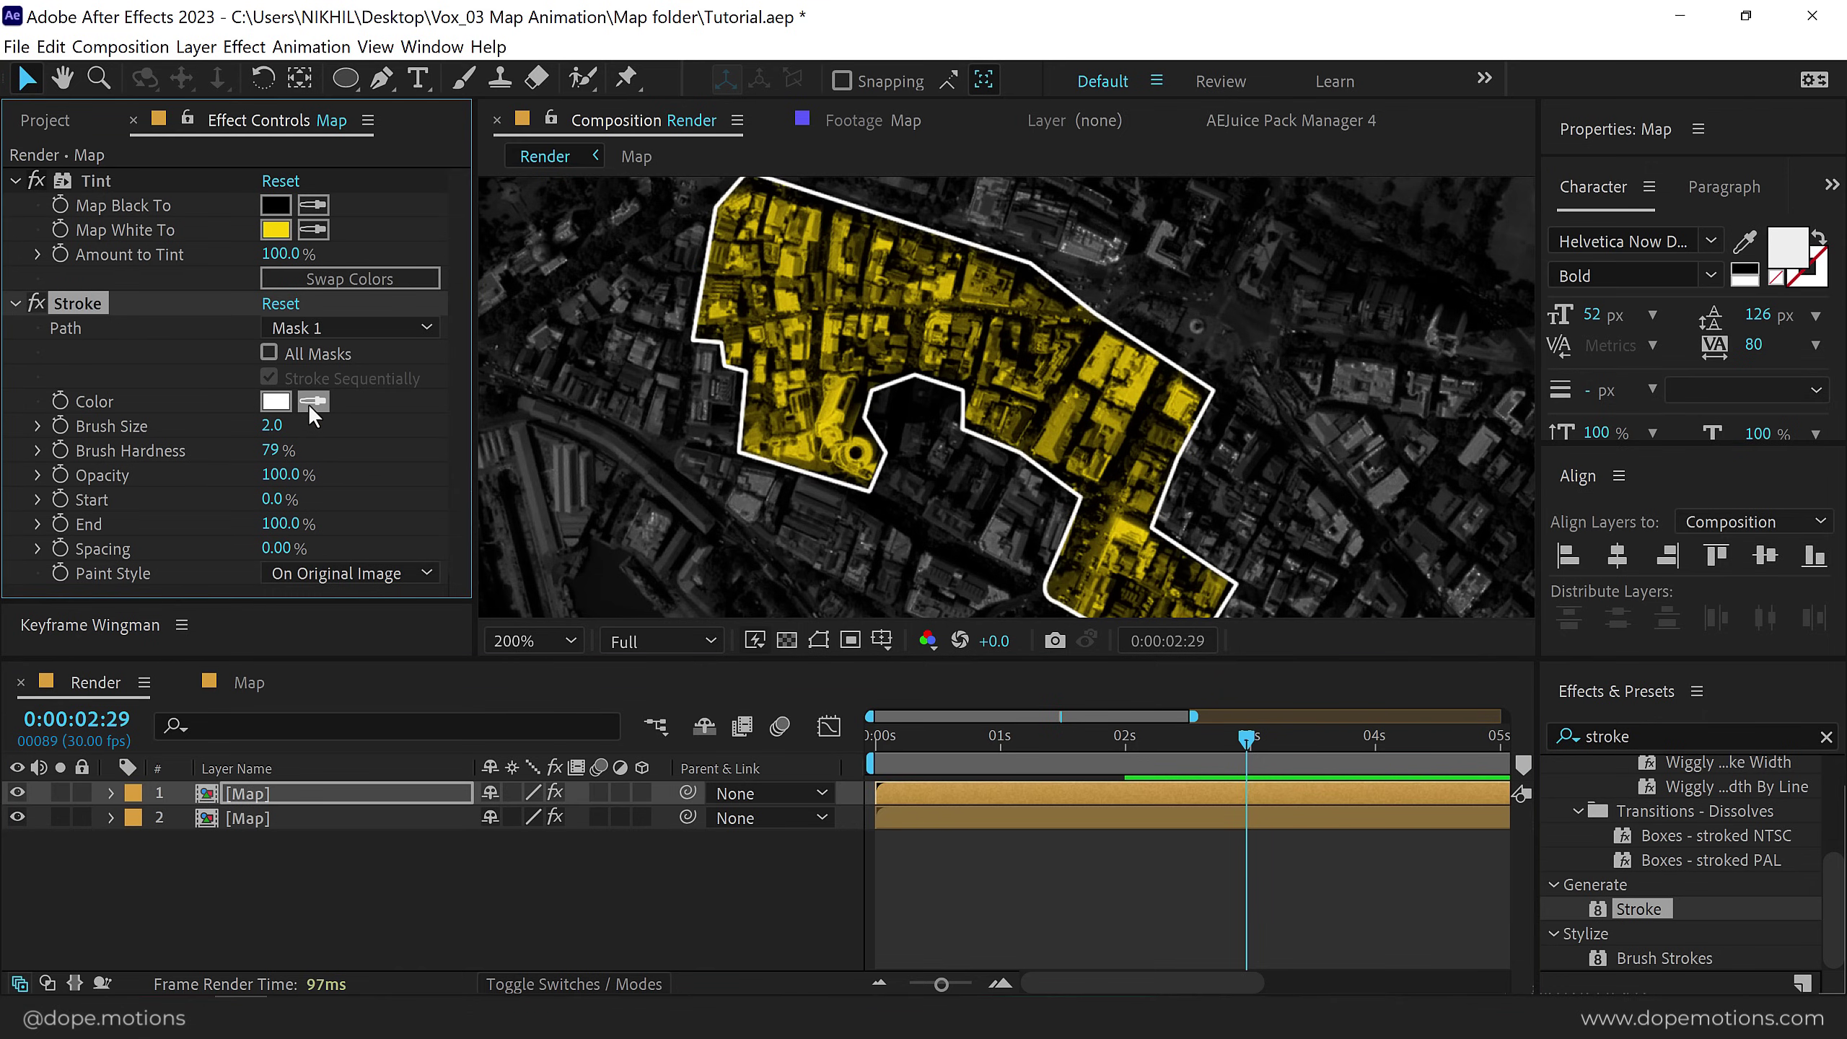
{"action": "left_click", "coordinate": [285, 227]}
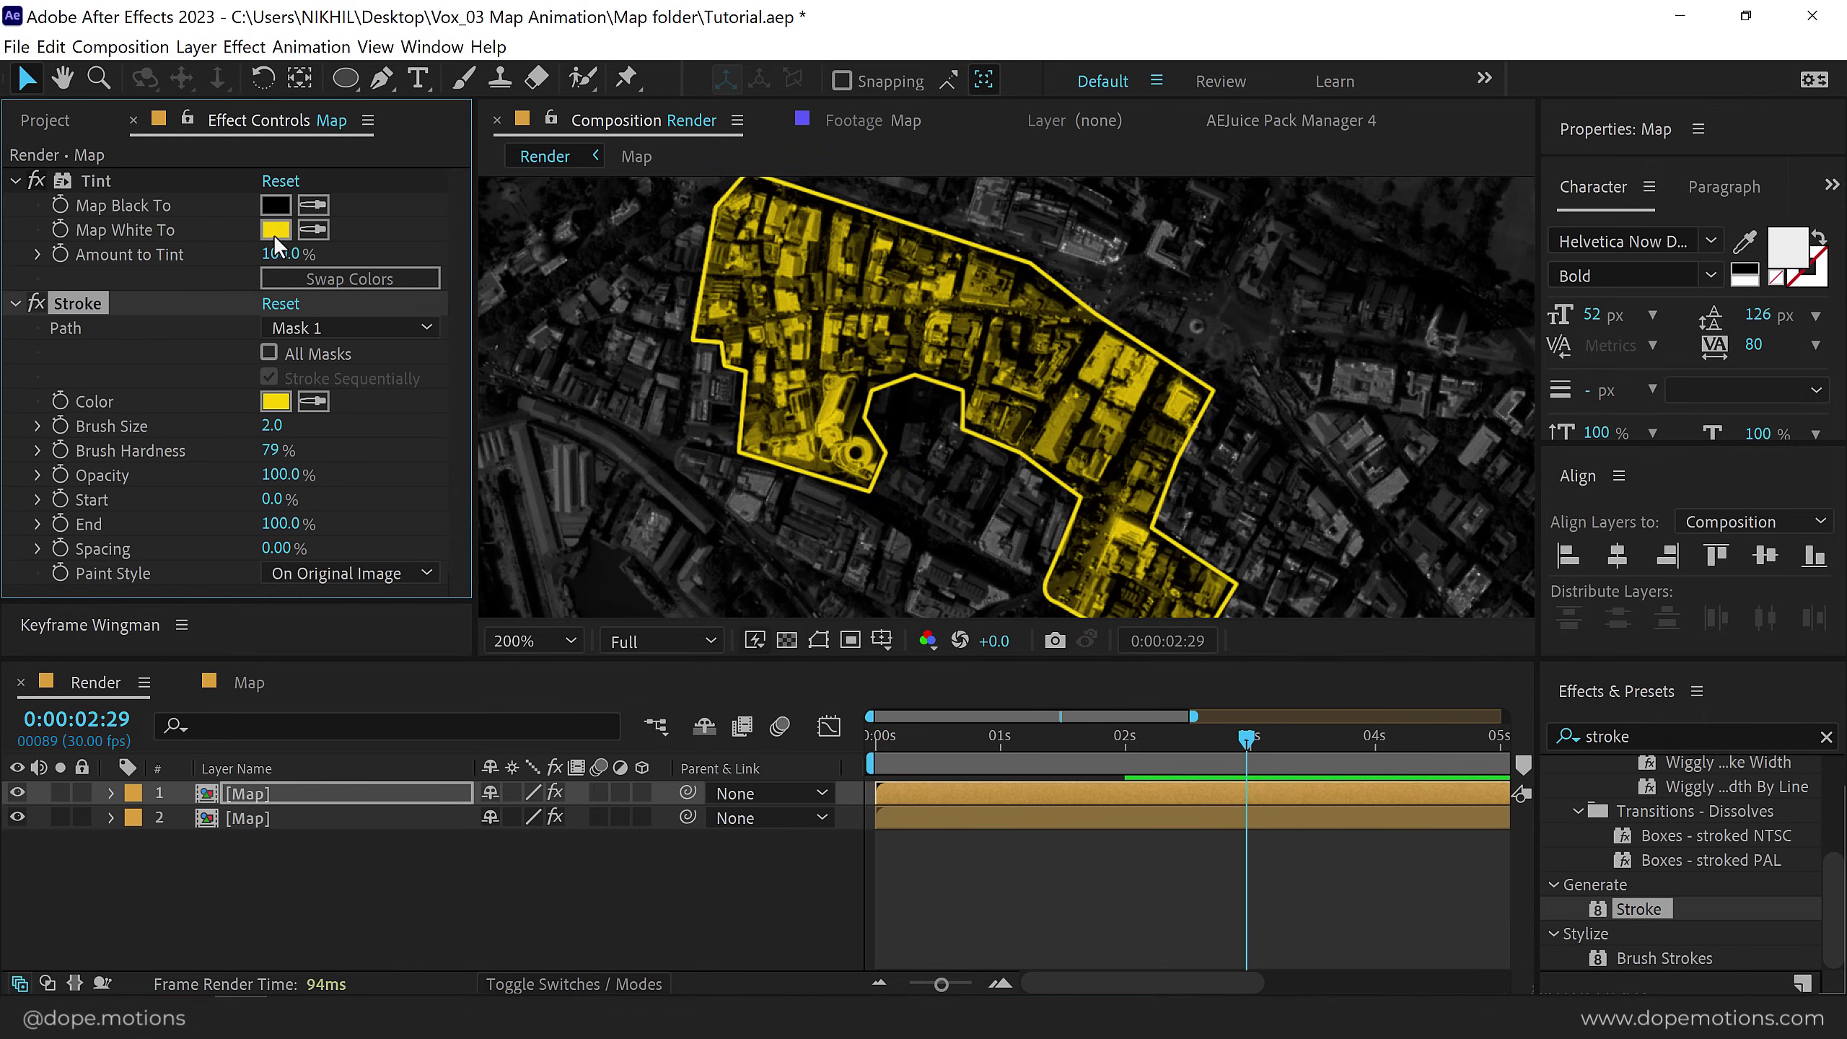
{"action": "left_click", "coordinate": [274, 427]}
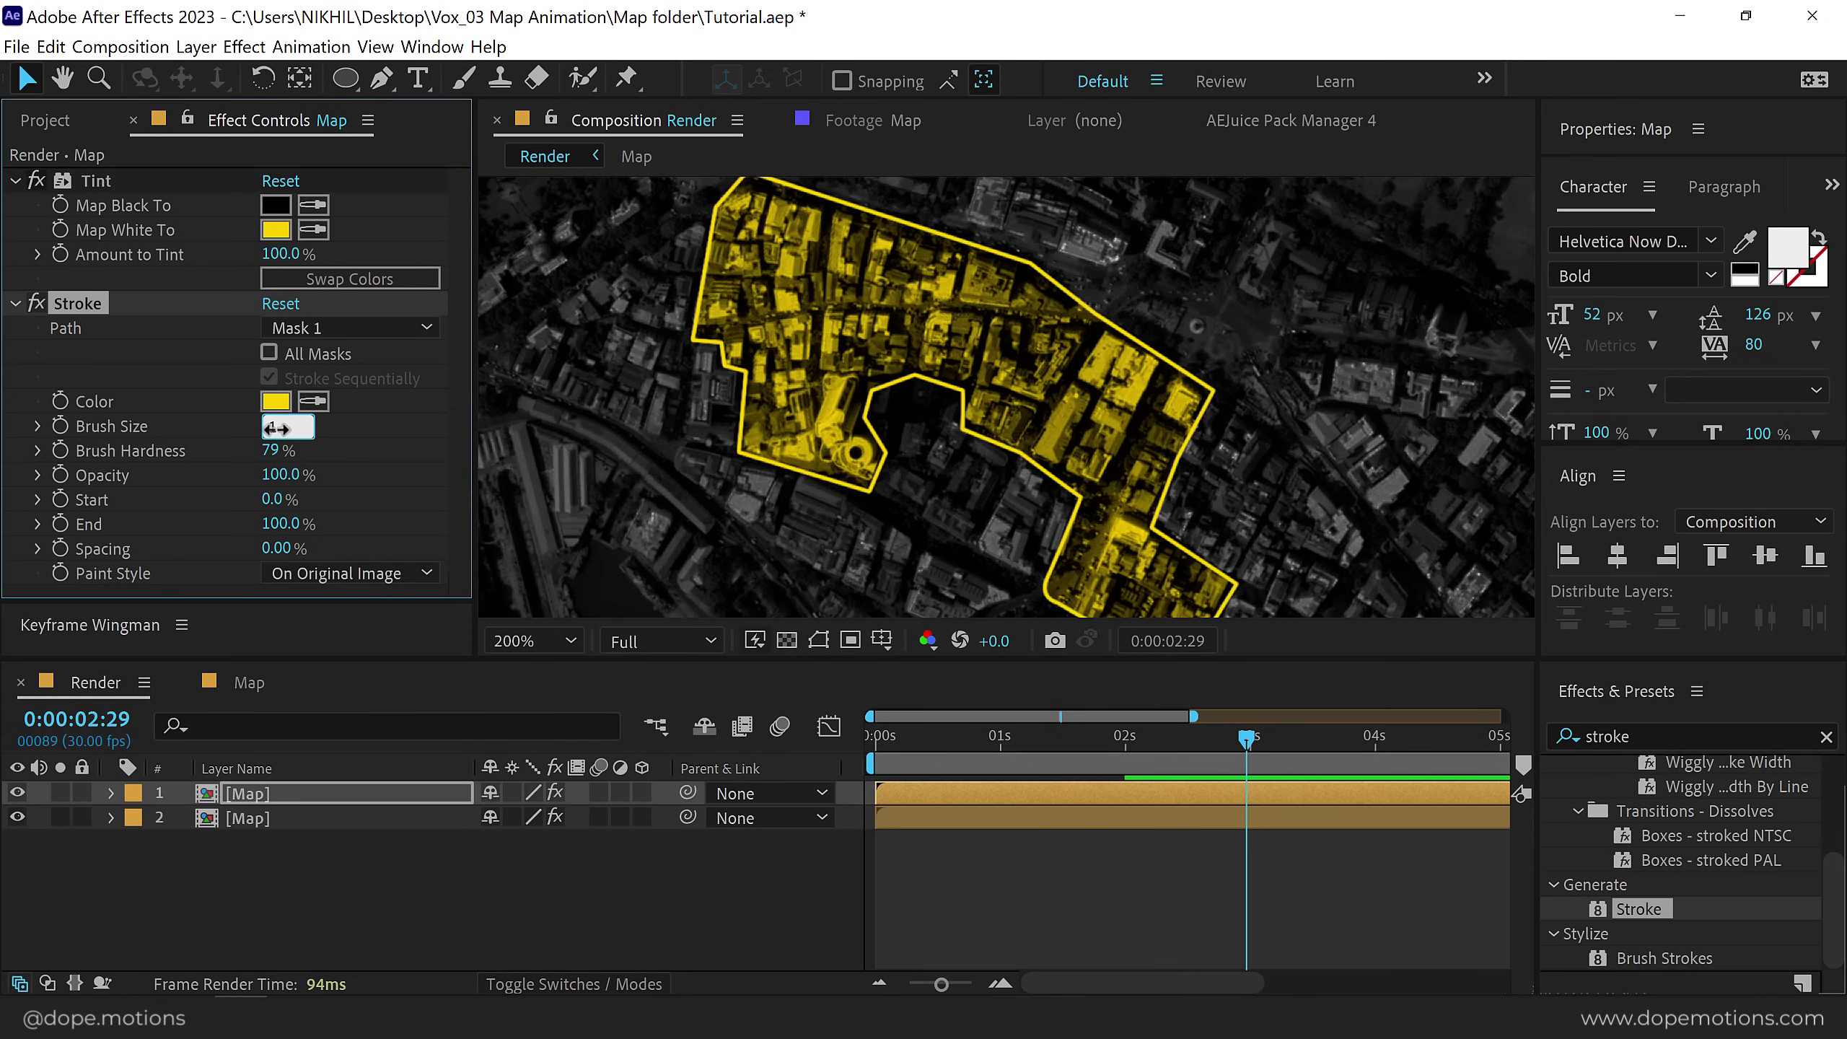
{"action": "type", "text": "1"}
{"action": "key", "text": "Return"}
{"action": "left_click", "coordinate": [271, 449]}
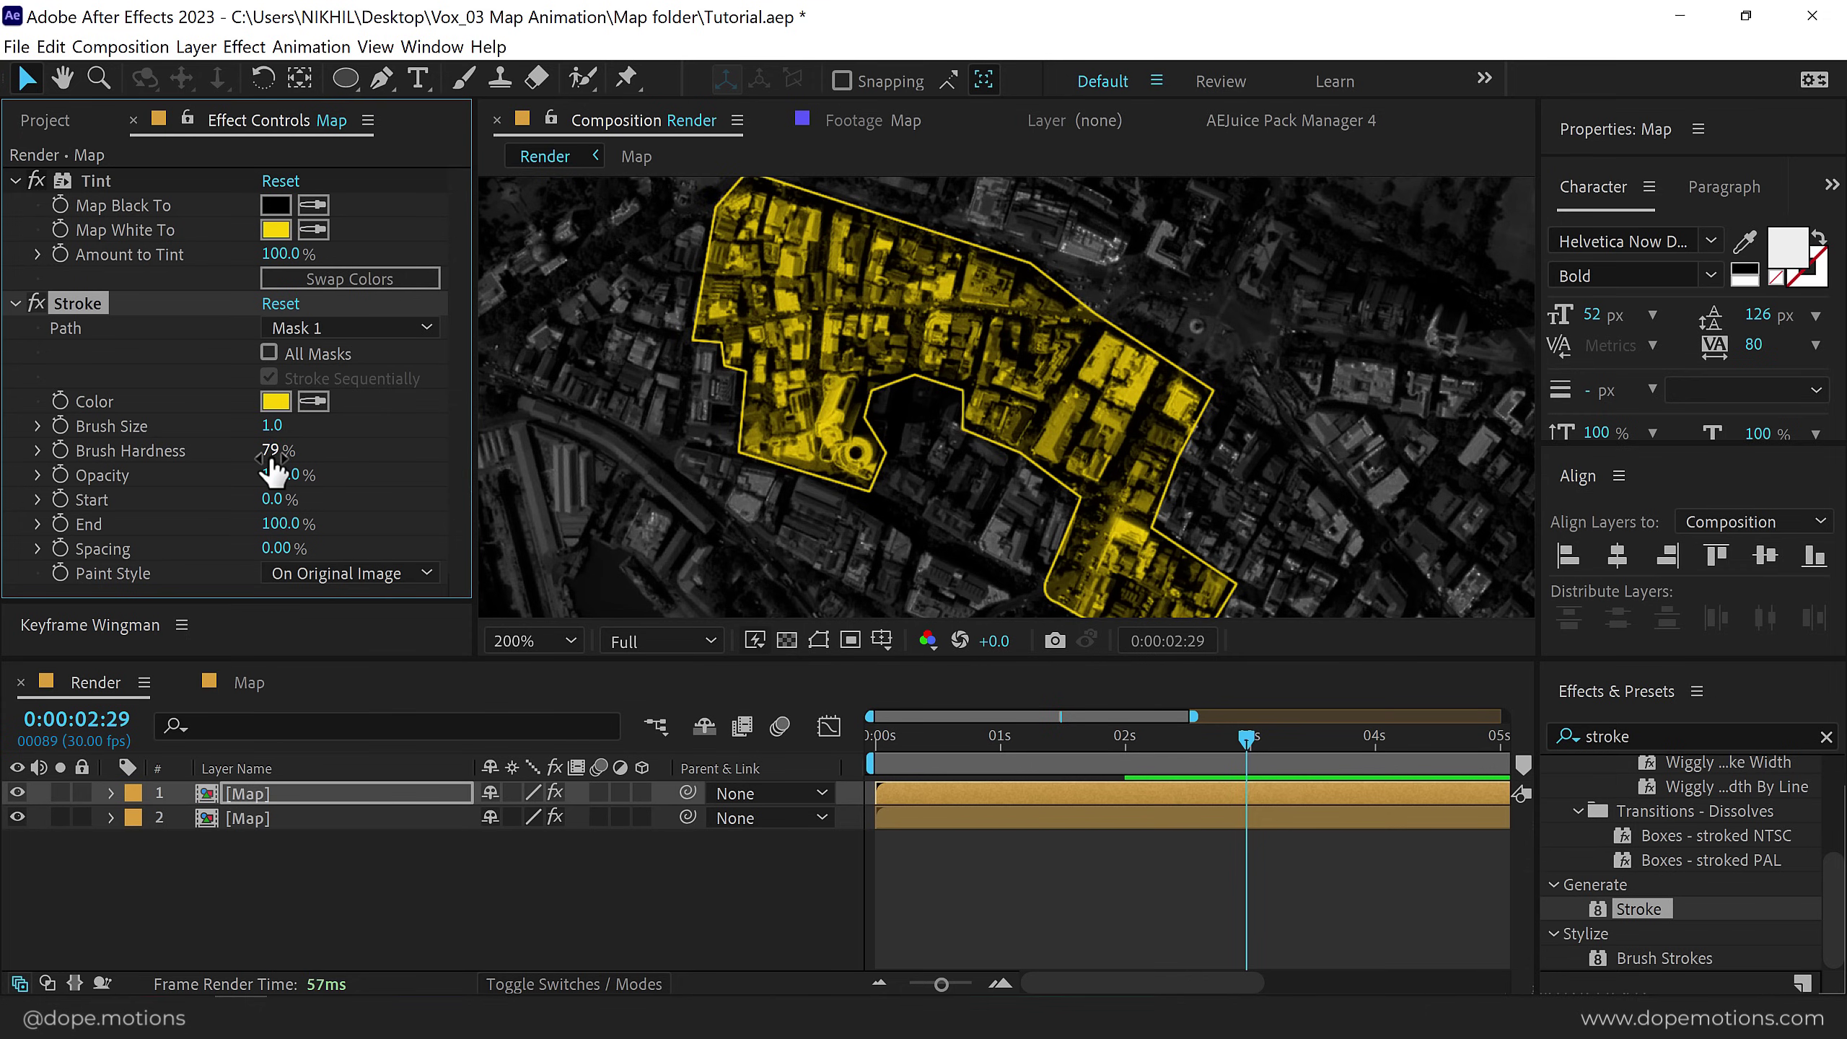
{"action": "type", "text": "100"}
{"action": "key", "text": "Return"}
{"action": "left_click_drag", "start_coordinate": [339, 527], "coordinate": [281, 529]}
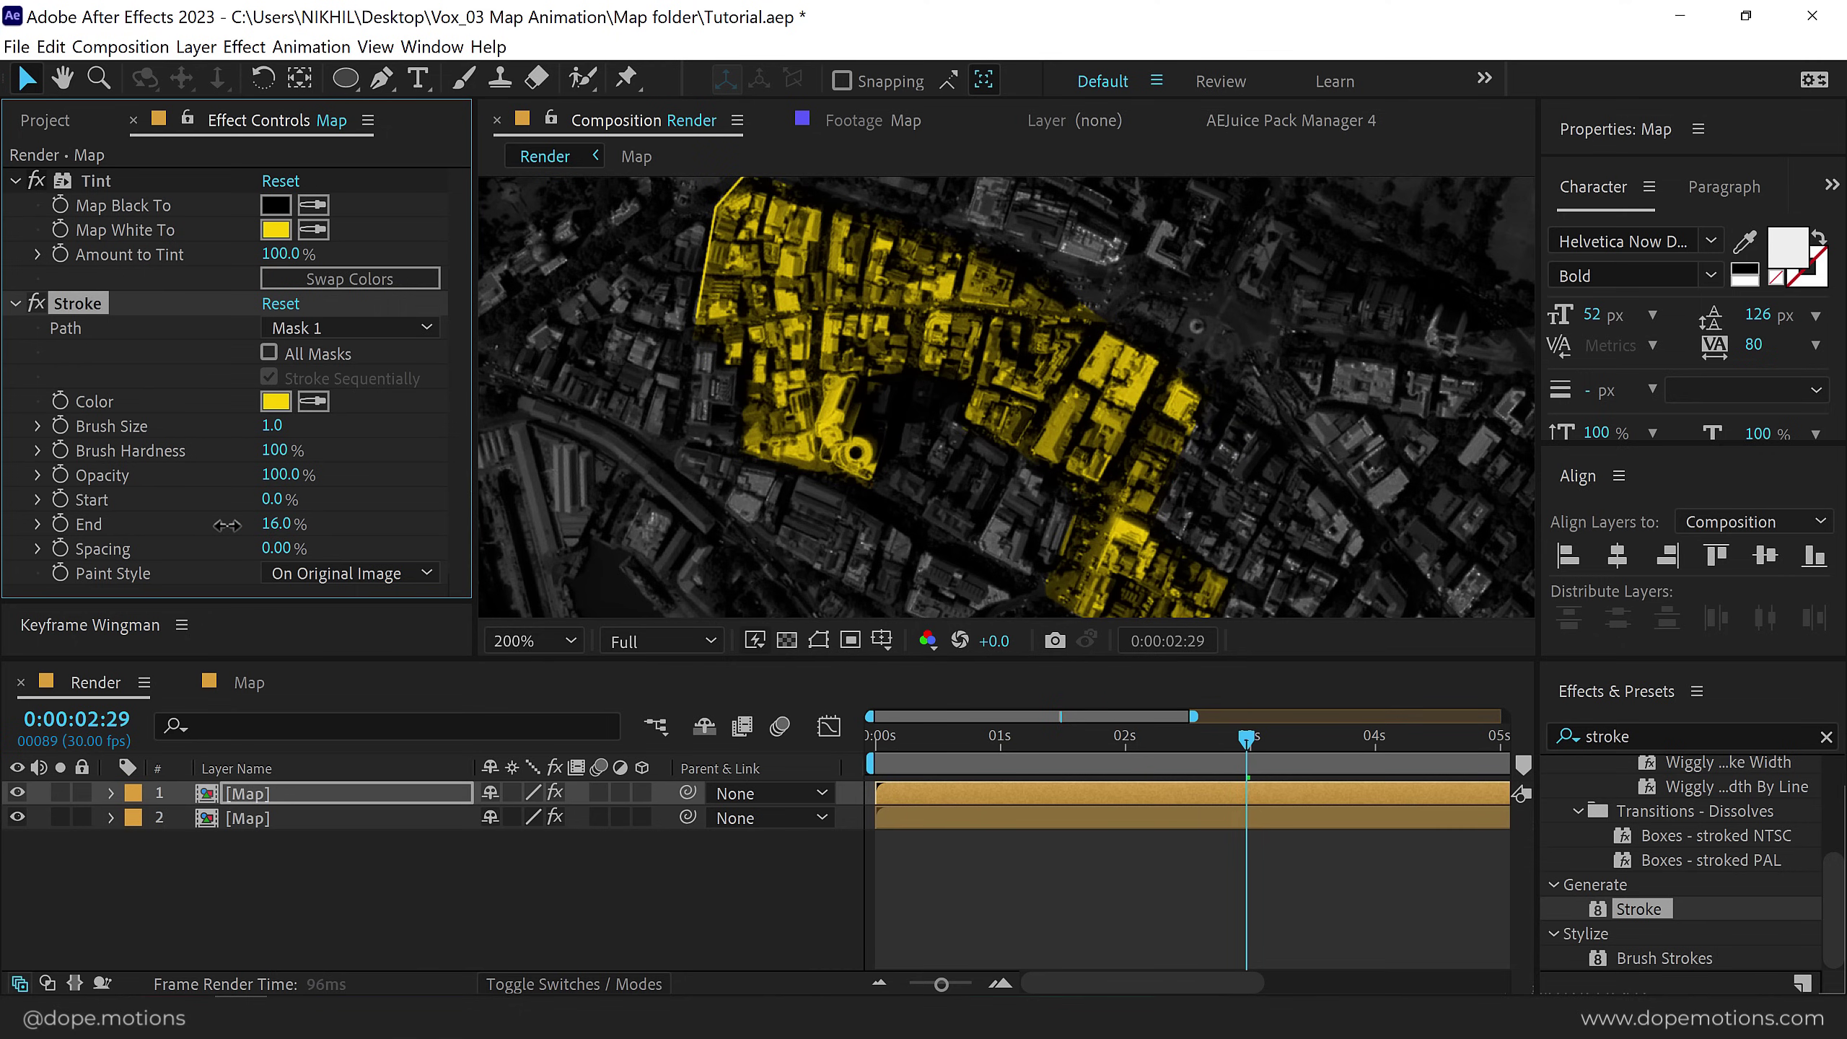
Keyframe Stroke End at 0% at 1 s and 100% at 2 s, then scrub to preview.
{"action": "left_click", "coordinate": [1001, 748]}
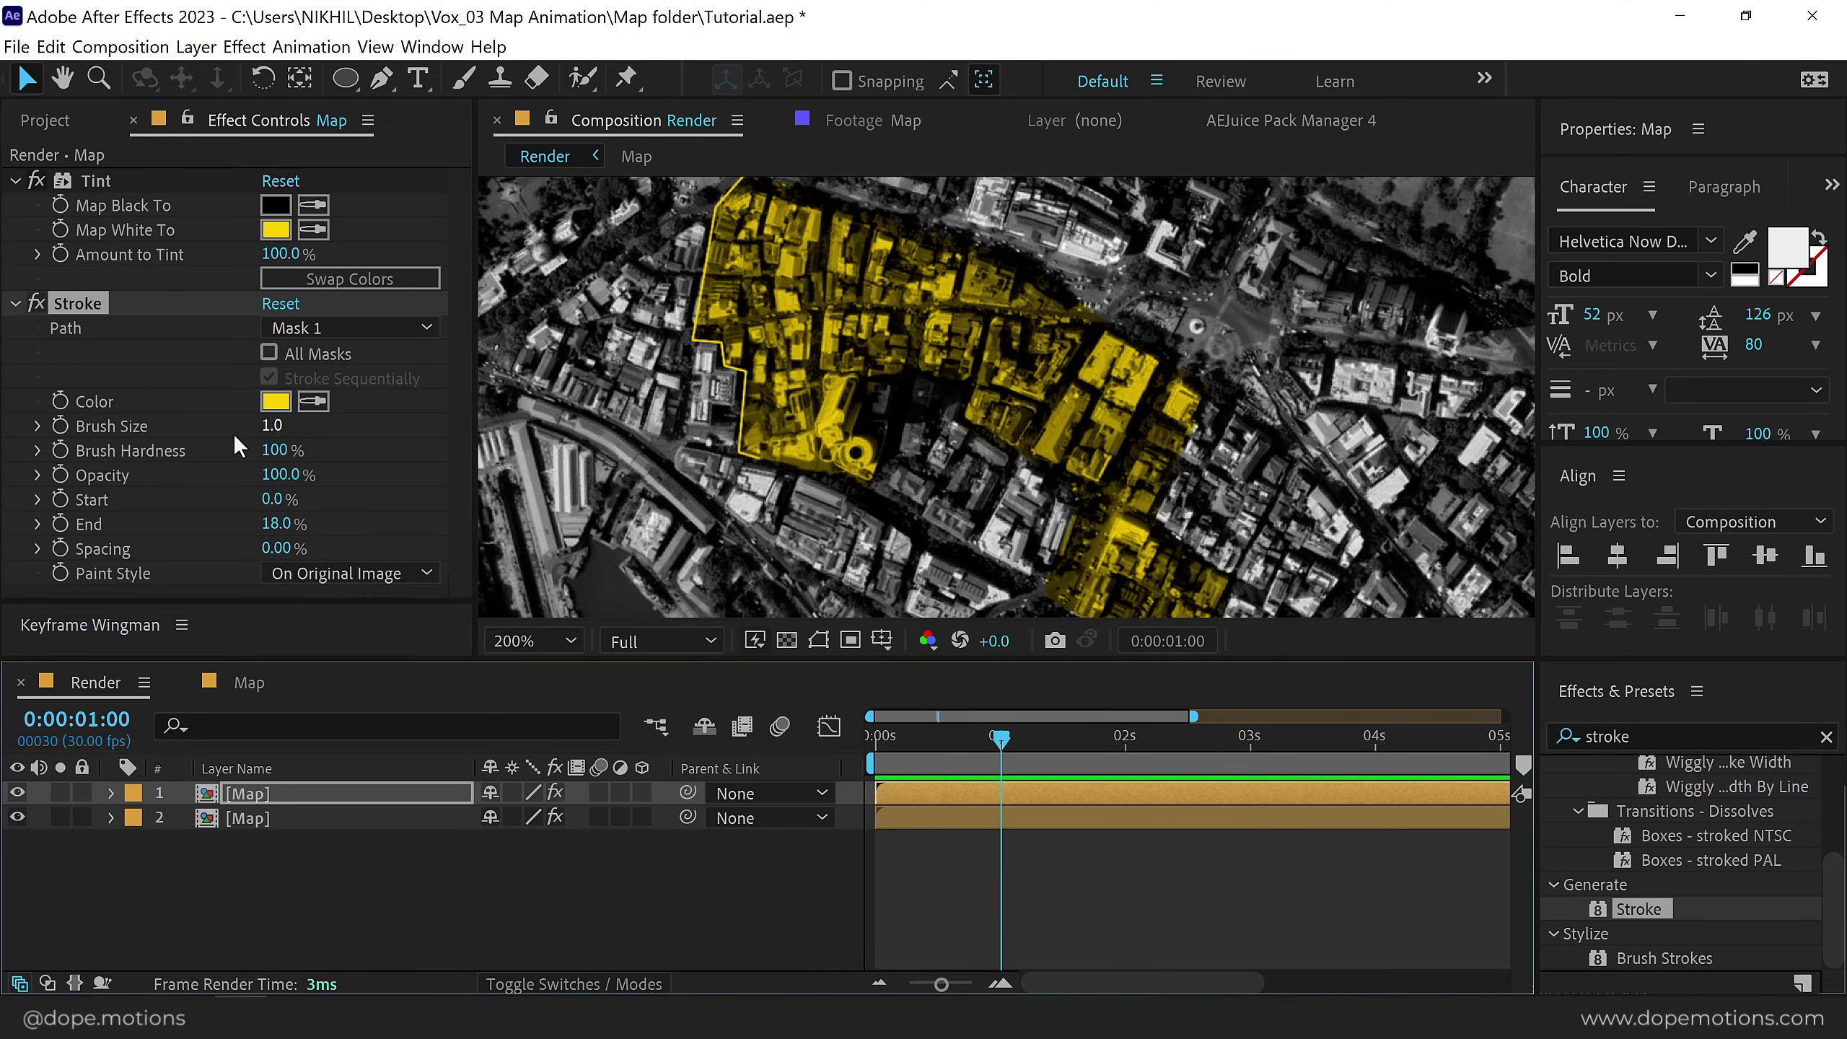
{"action": "left_click_drag", "start_coordinate": [305, 527], "coordinate": [73, 549]}
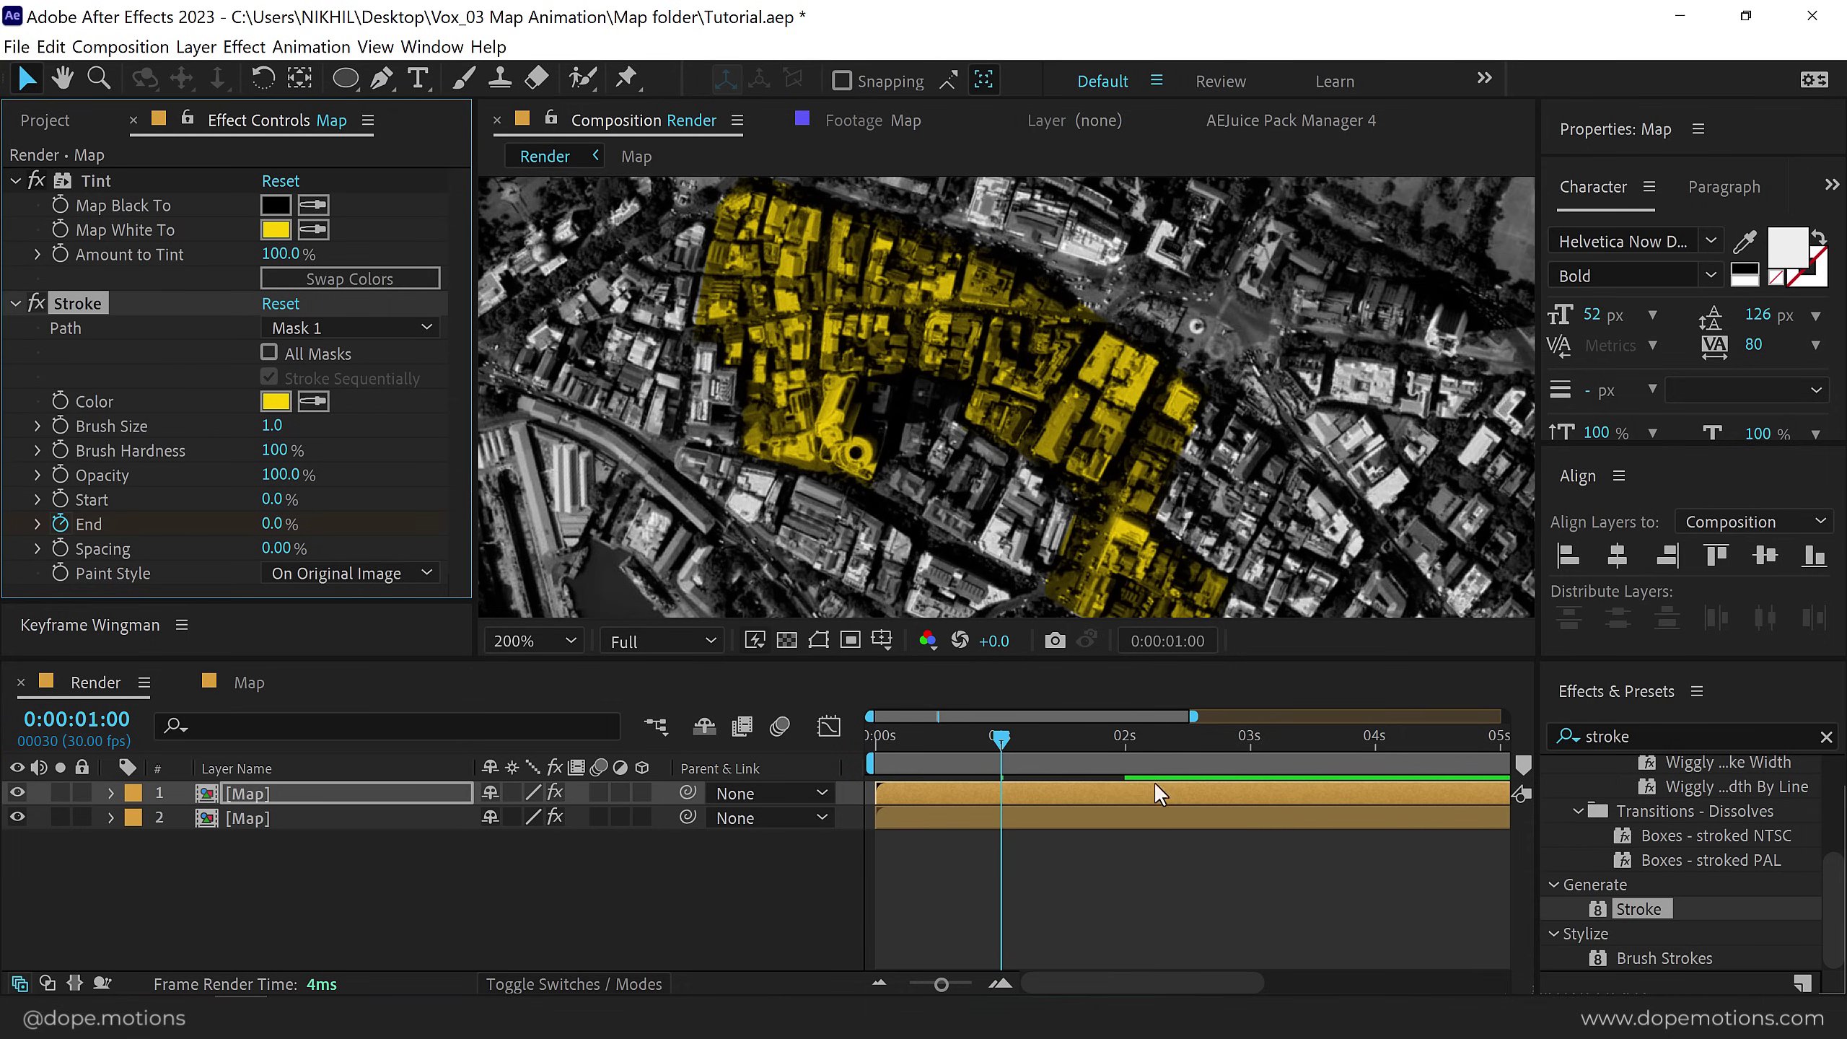
{"action": "left_click", "coordinate": [1121, 749]}
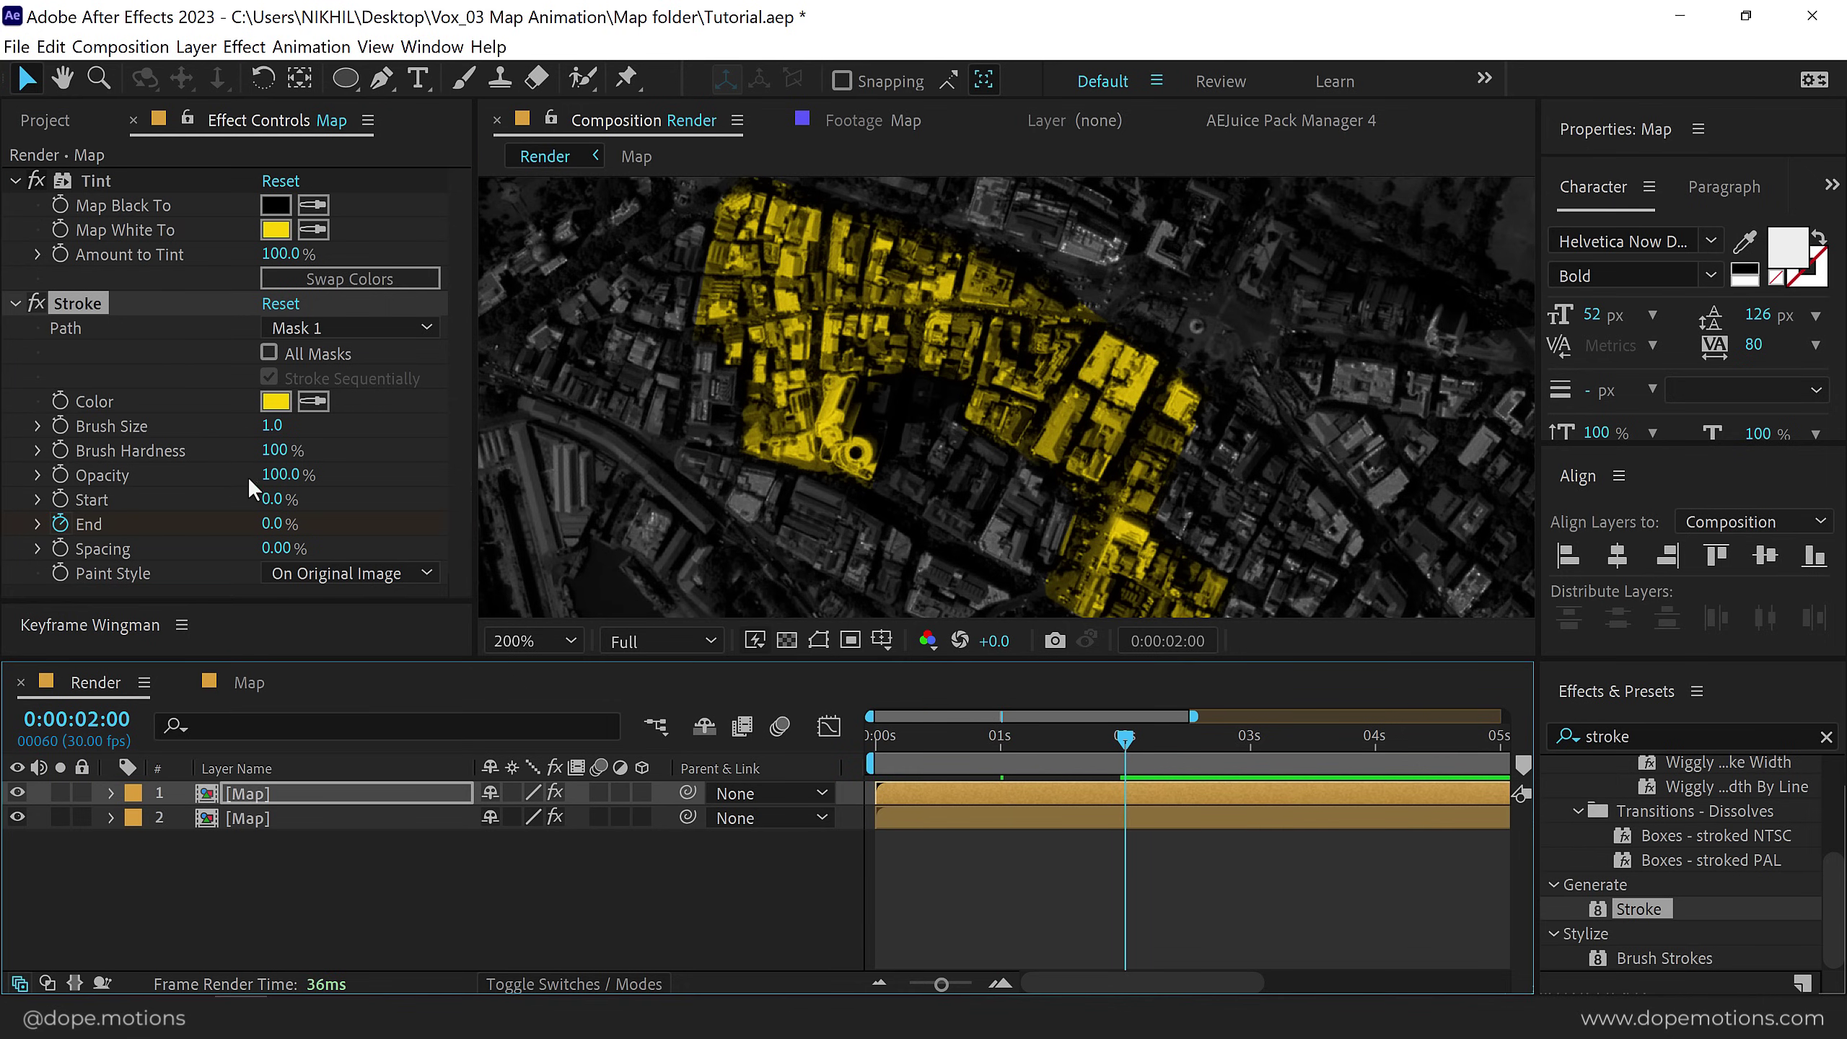
{"action": "left_click_drag", "start_coordinate": [272, 523], "coordinate": [472, 531]}
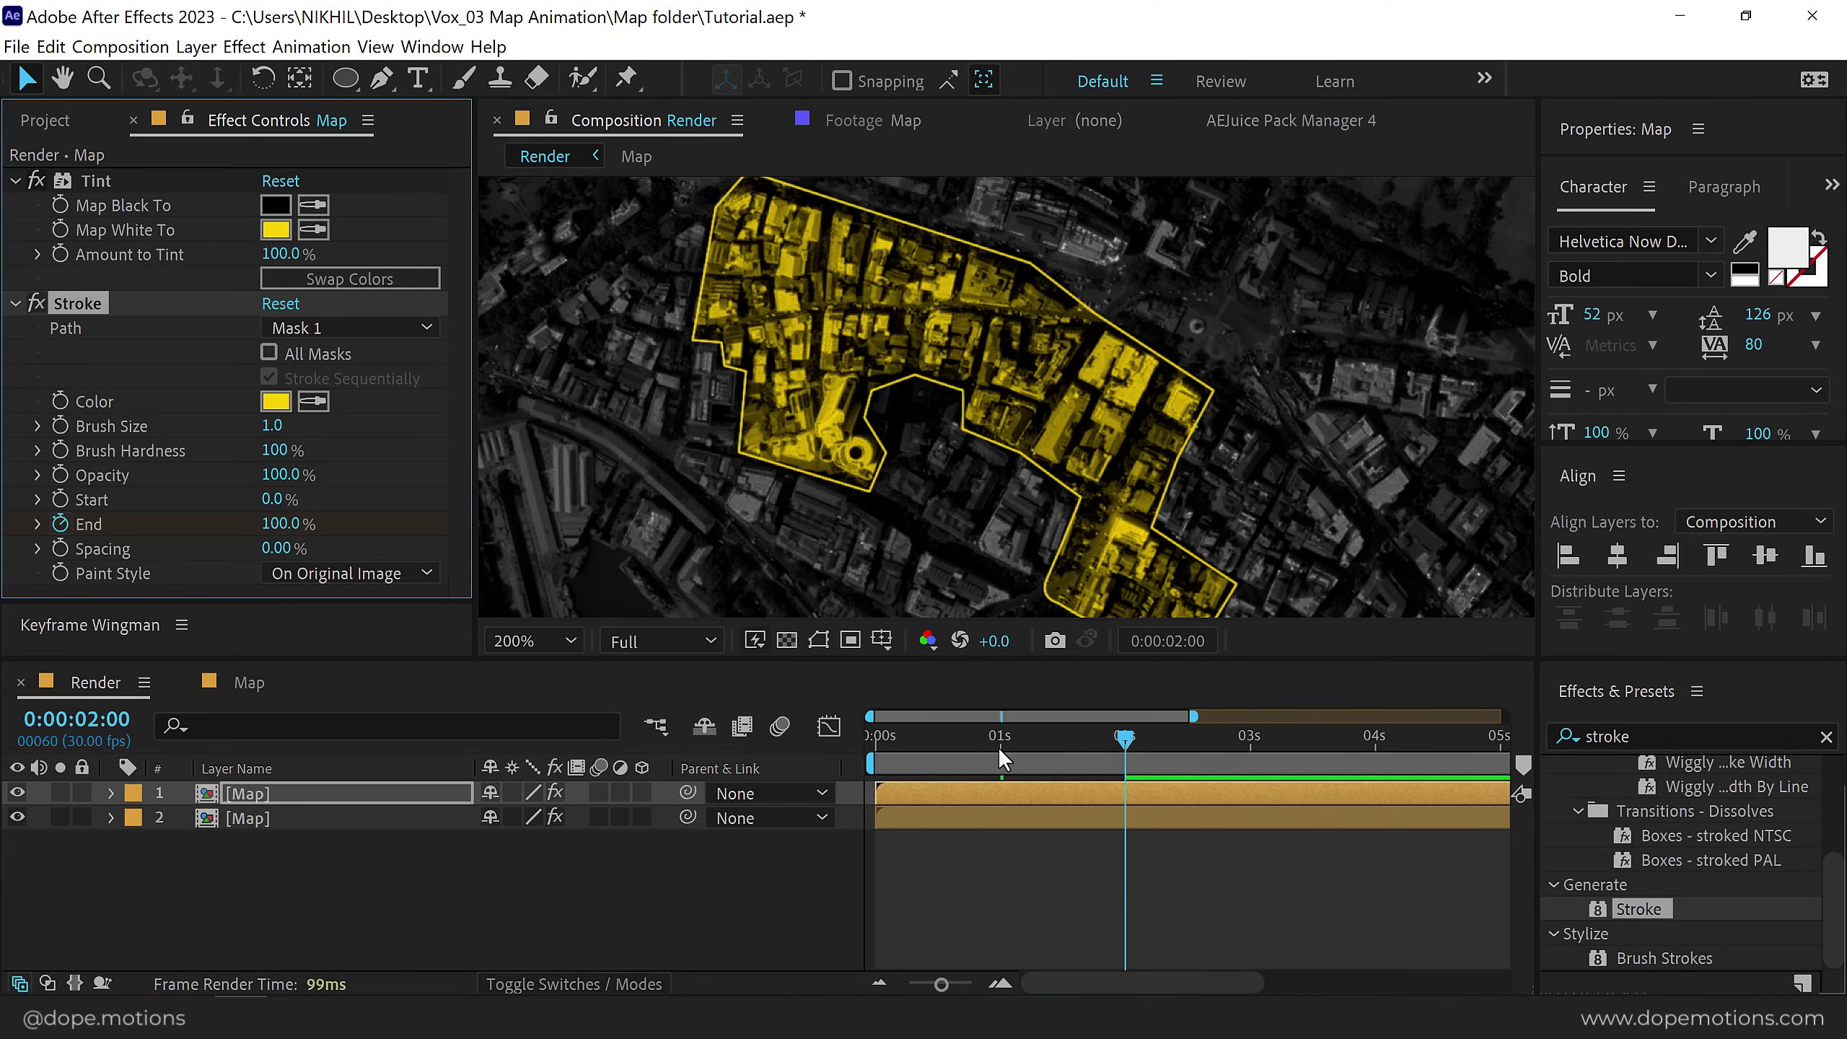
{"action": "left_click_drag", "start_coordinate": [1000, 749], "coordinate": [1116, 755]}
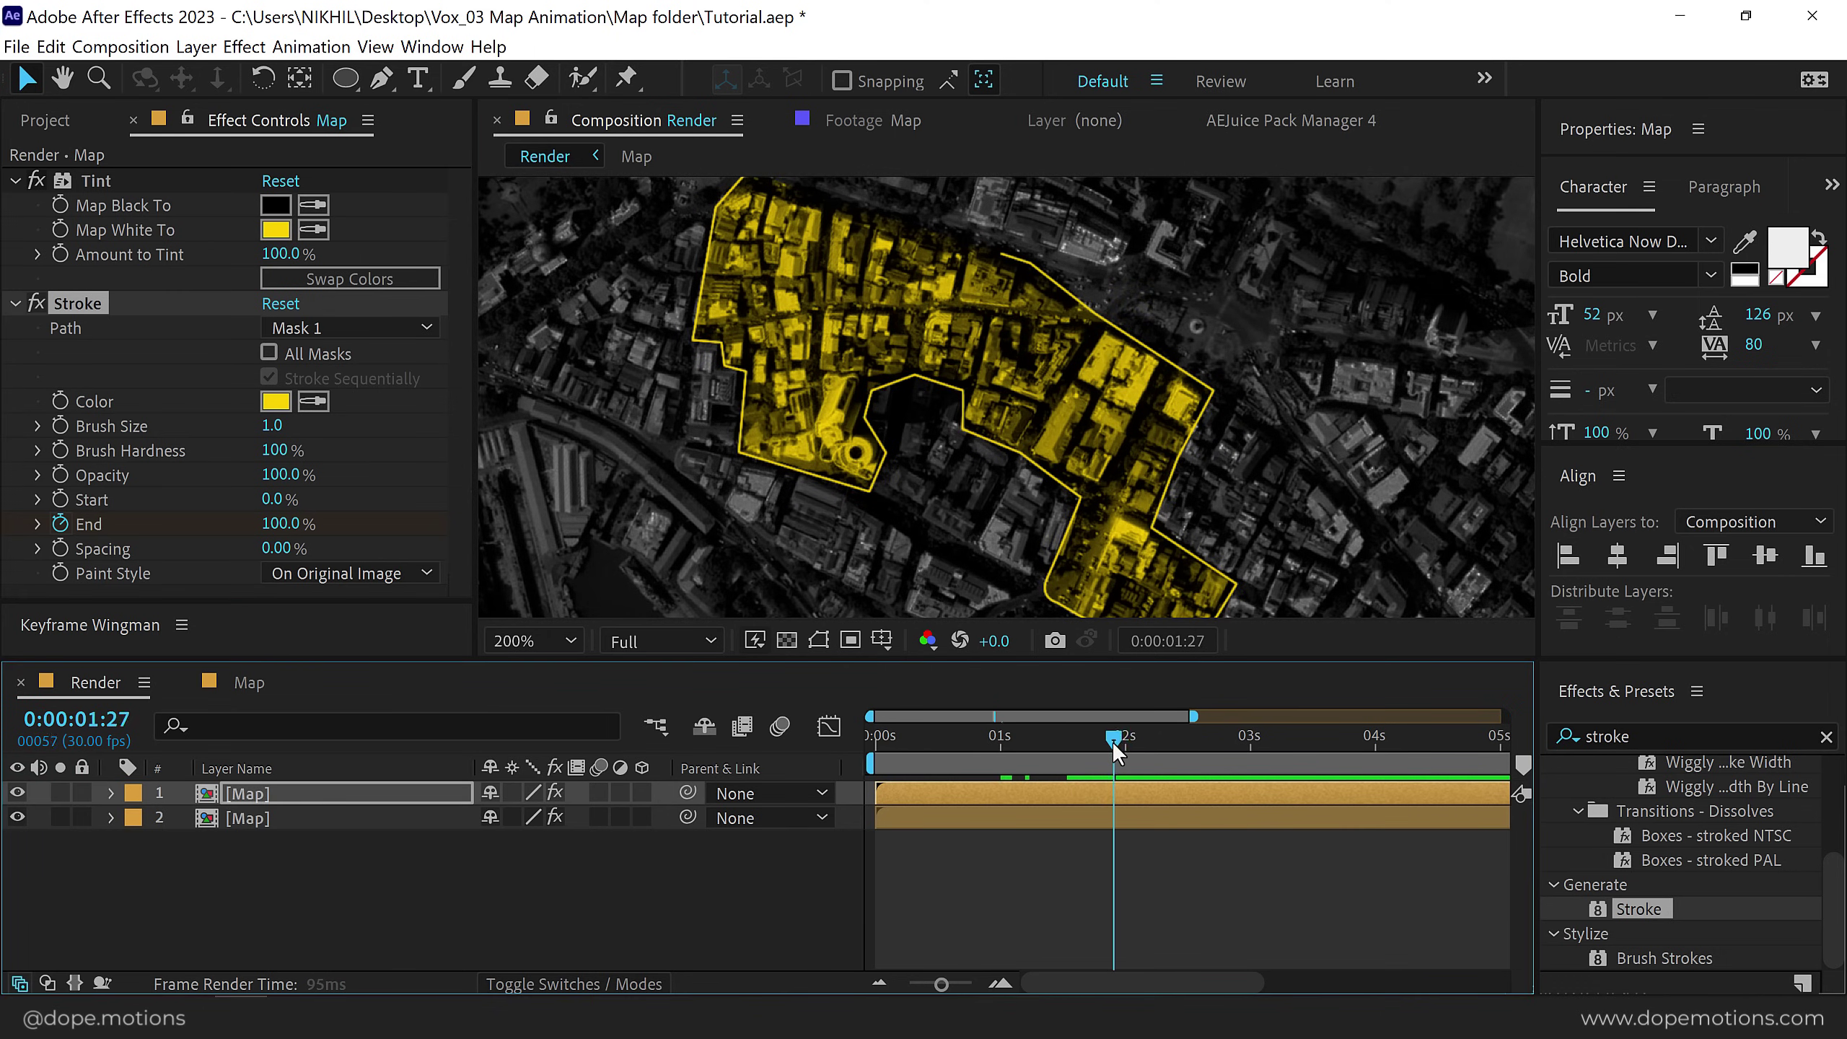
{"action": "left_click_drag", "start_coordinate": [1116, 755], "coordinate": [1121, 750]}
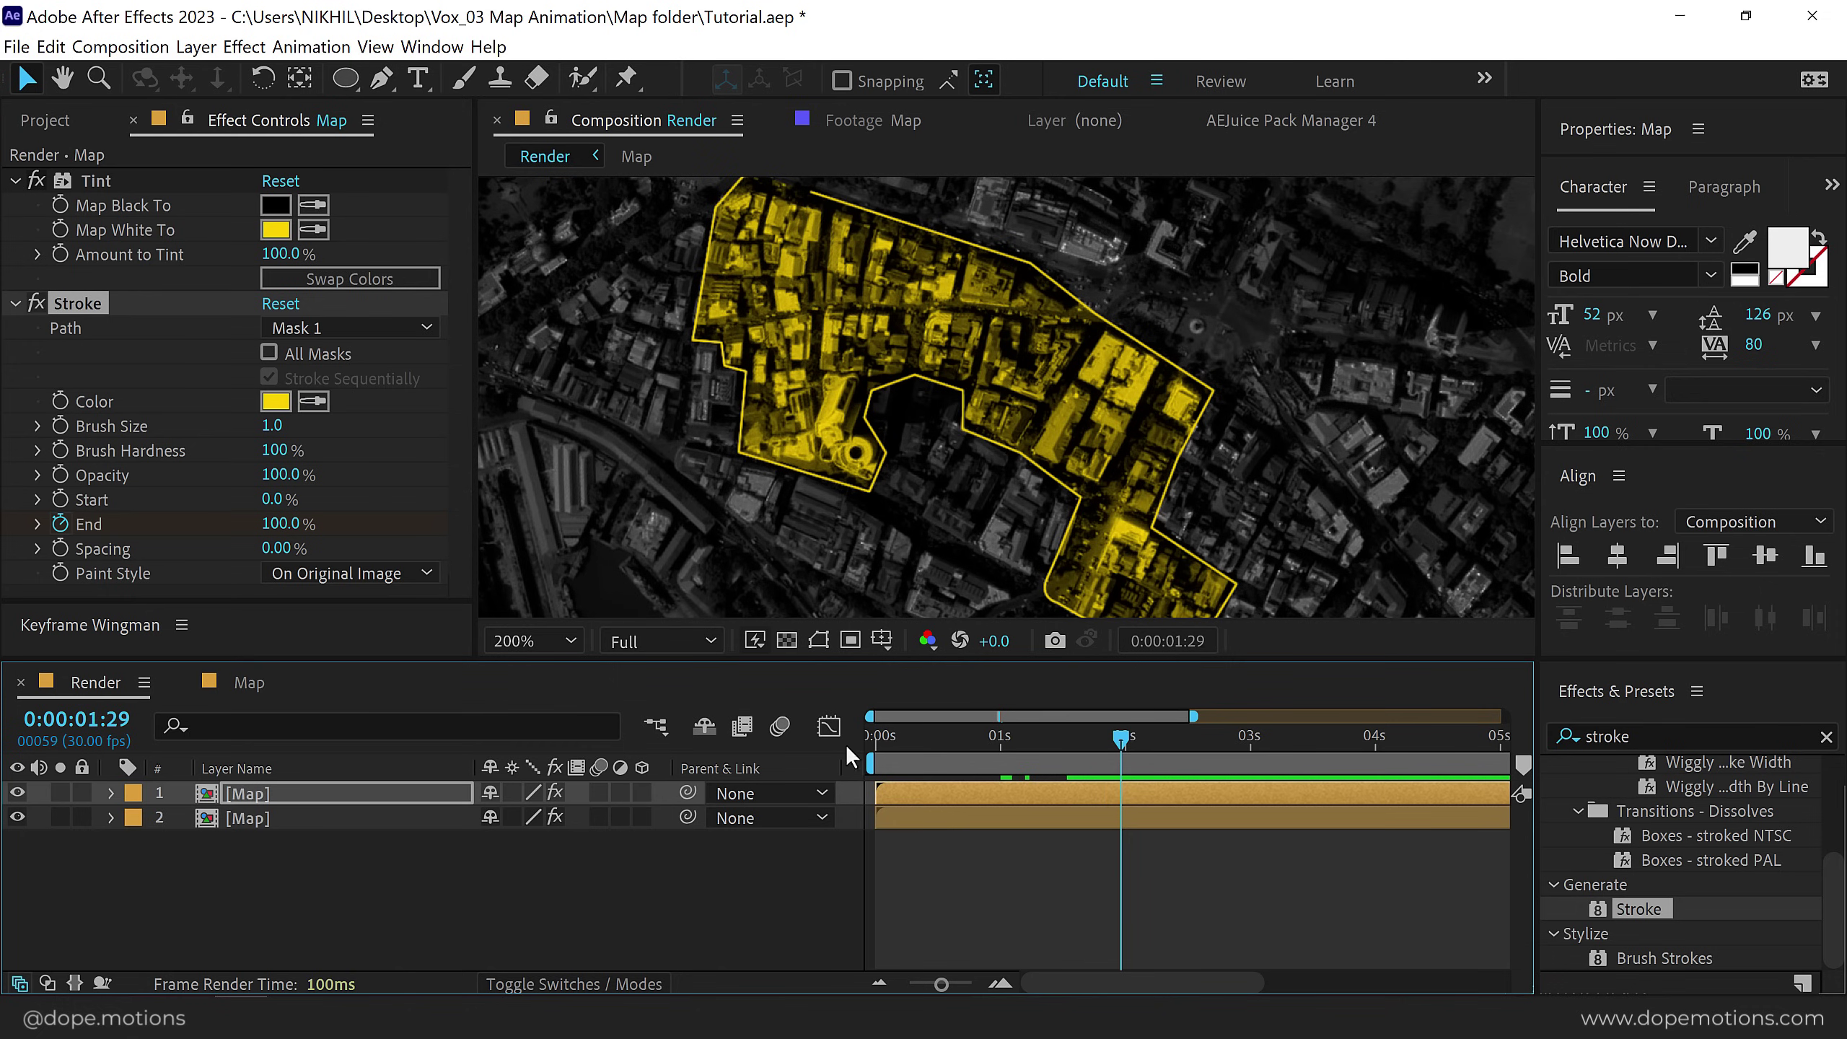
Step to 2 s and select the Map layer for a new effects search.
{"action": "key", "text": "Page_Down"}
{"action": "left_click", "coordinate": [273, 798]}
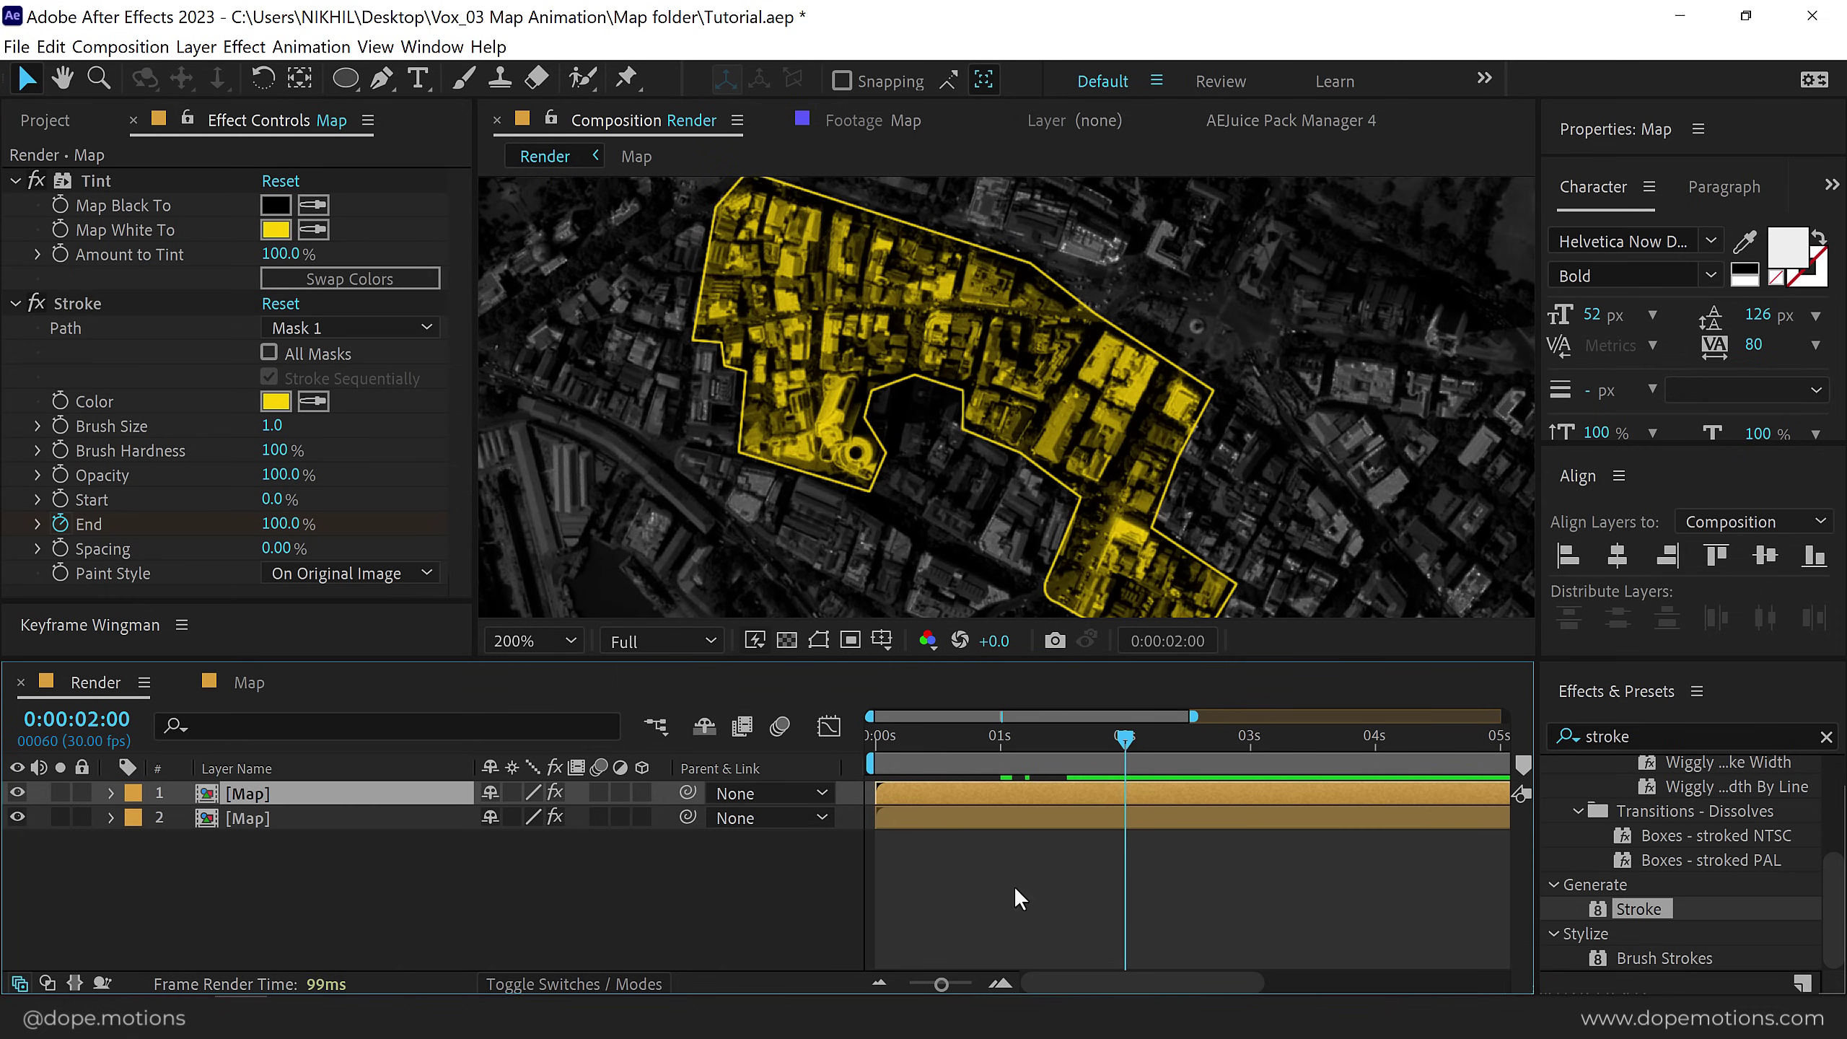
{"action": "left_click", "coordinate": [1647, 734]}
Apply Drop Shadow to the Map layer with distance 0 and softness 250.
{"action": "type", "text": "drop"}
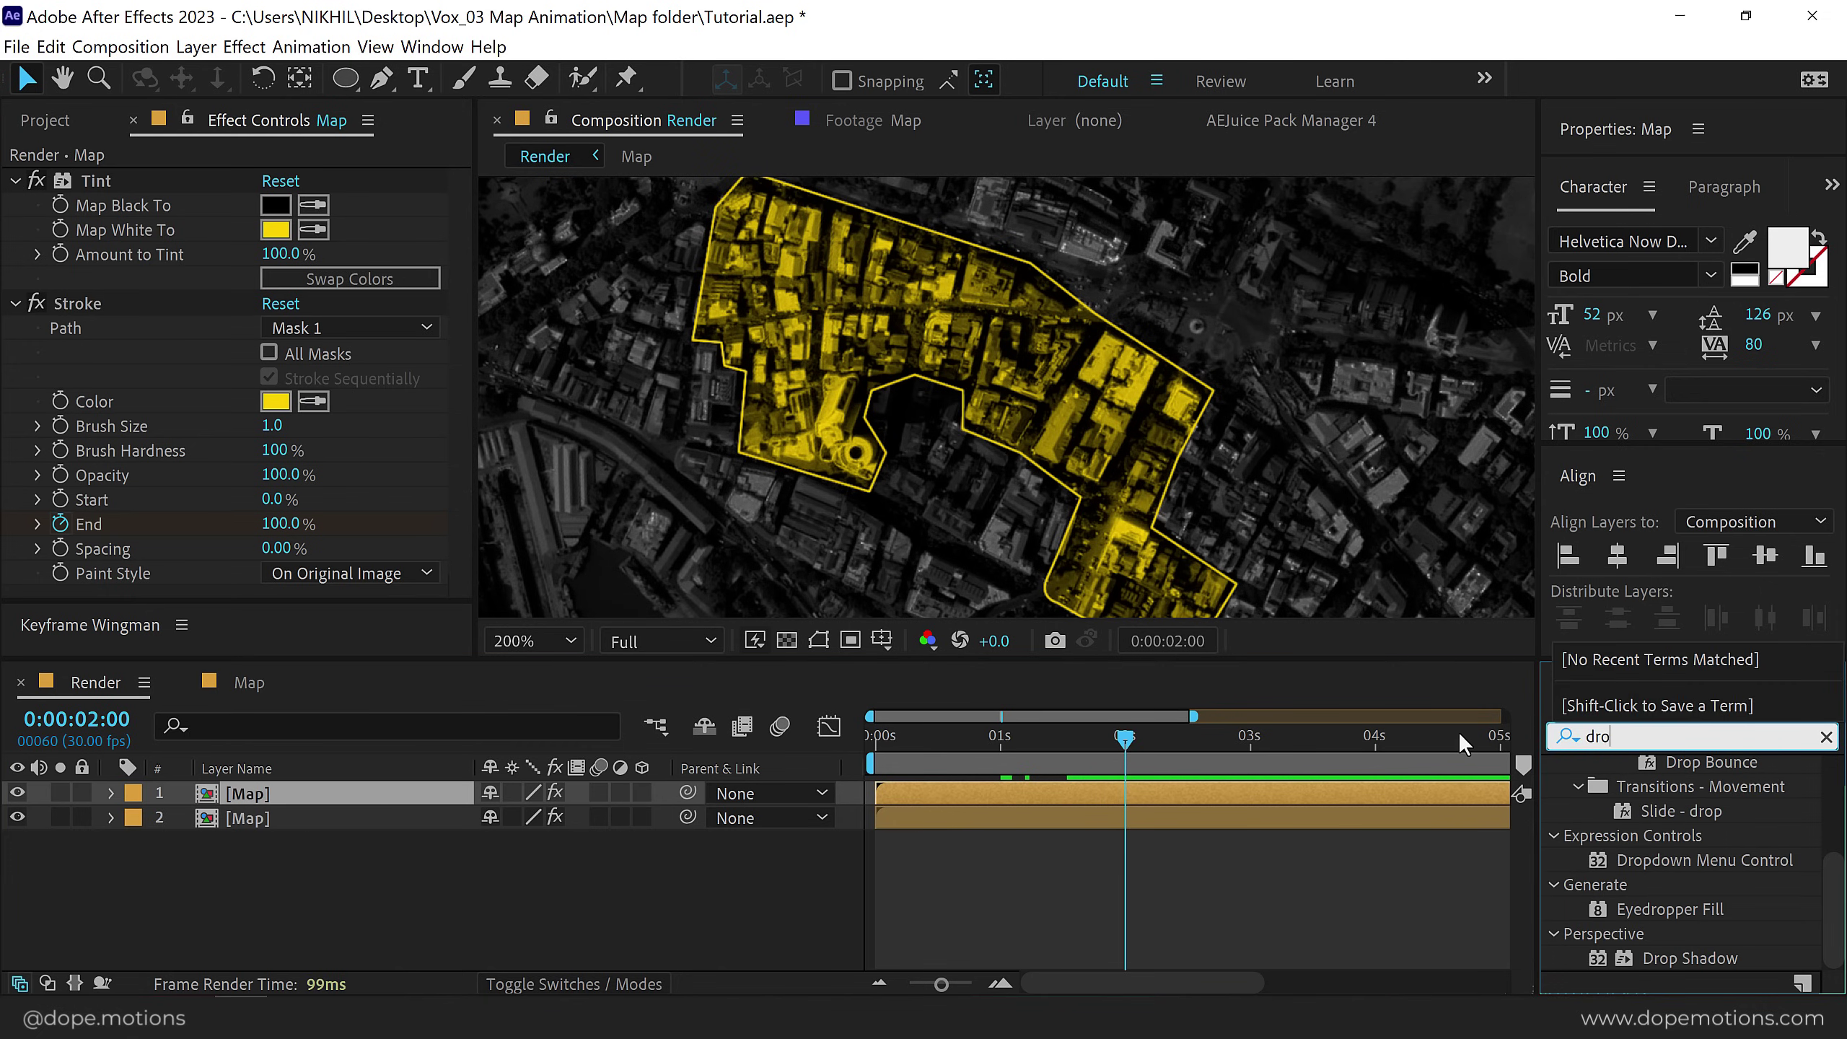
{"action": "type", "text": " s"}
{"action": "mouse_move", "coordinate": [1690, 866]}
{"action": "left_mouse_down"}
{"action": "mouse_move", "coordinate": [319, 490]}
{"action": "mouse_move", "coordinate": [165, 537]}
{"action": "left_mouse_up"}
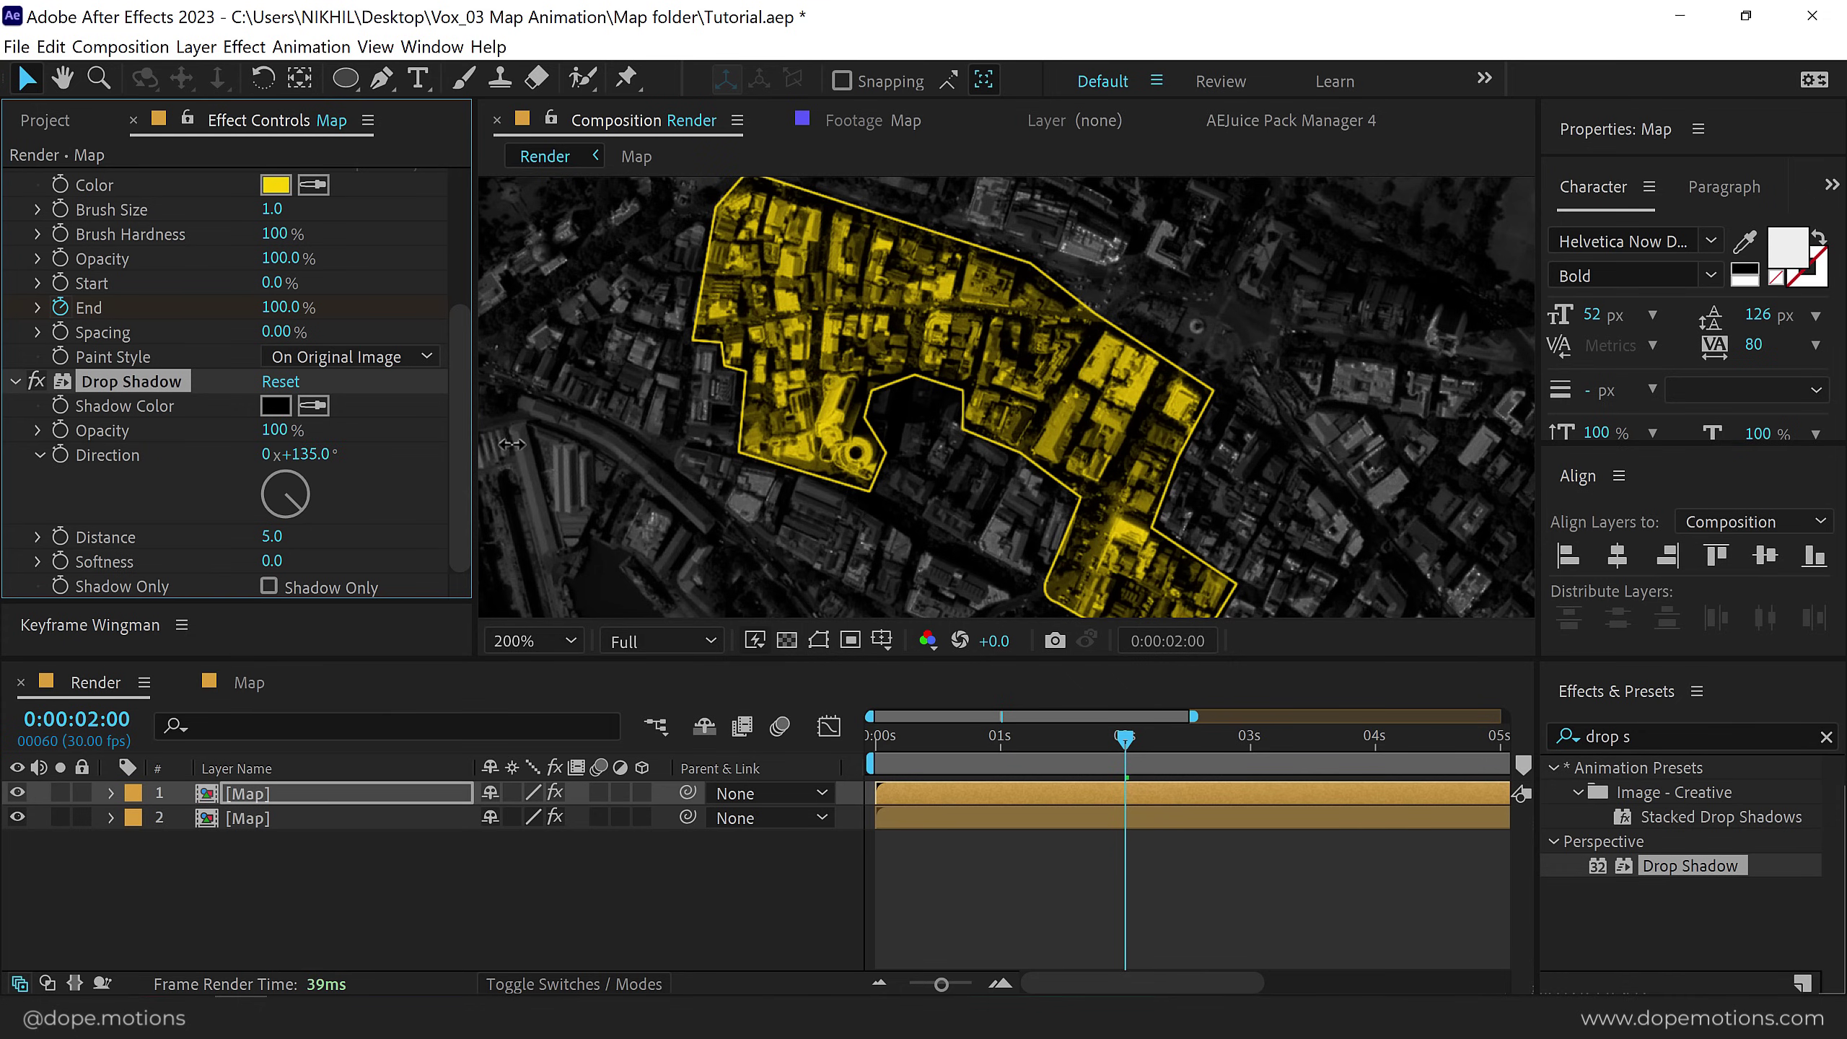
{"action": "left_click", "coordinate": [275, 537]}
{"action": "left_click", "coordinate": [313, 542]}
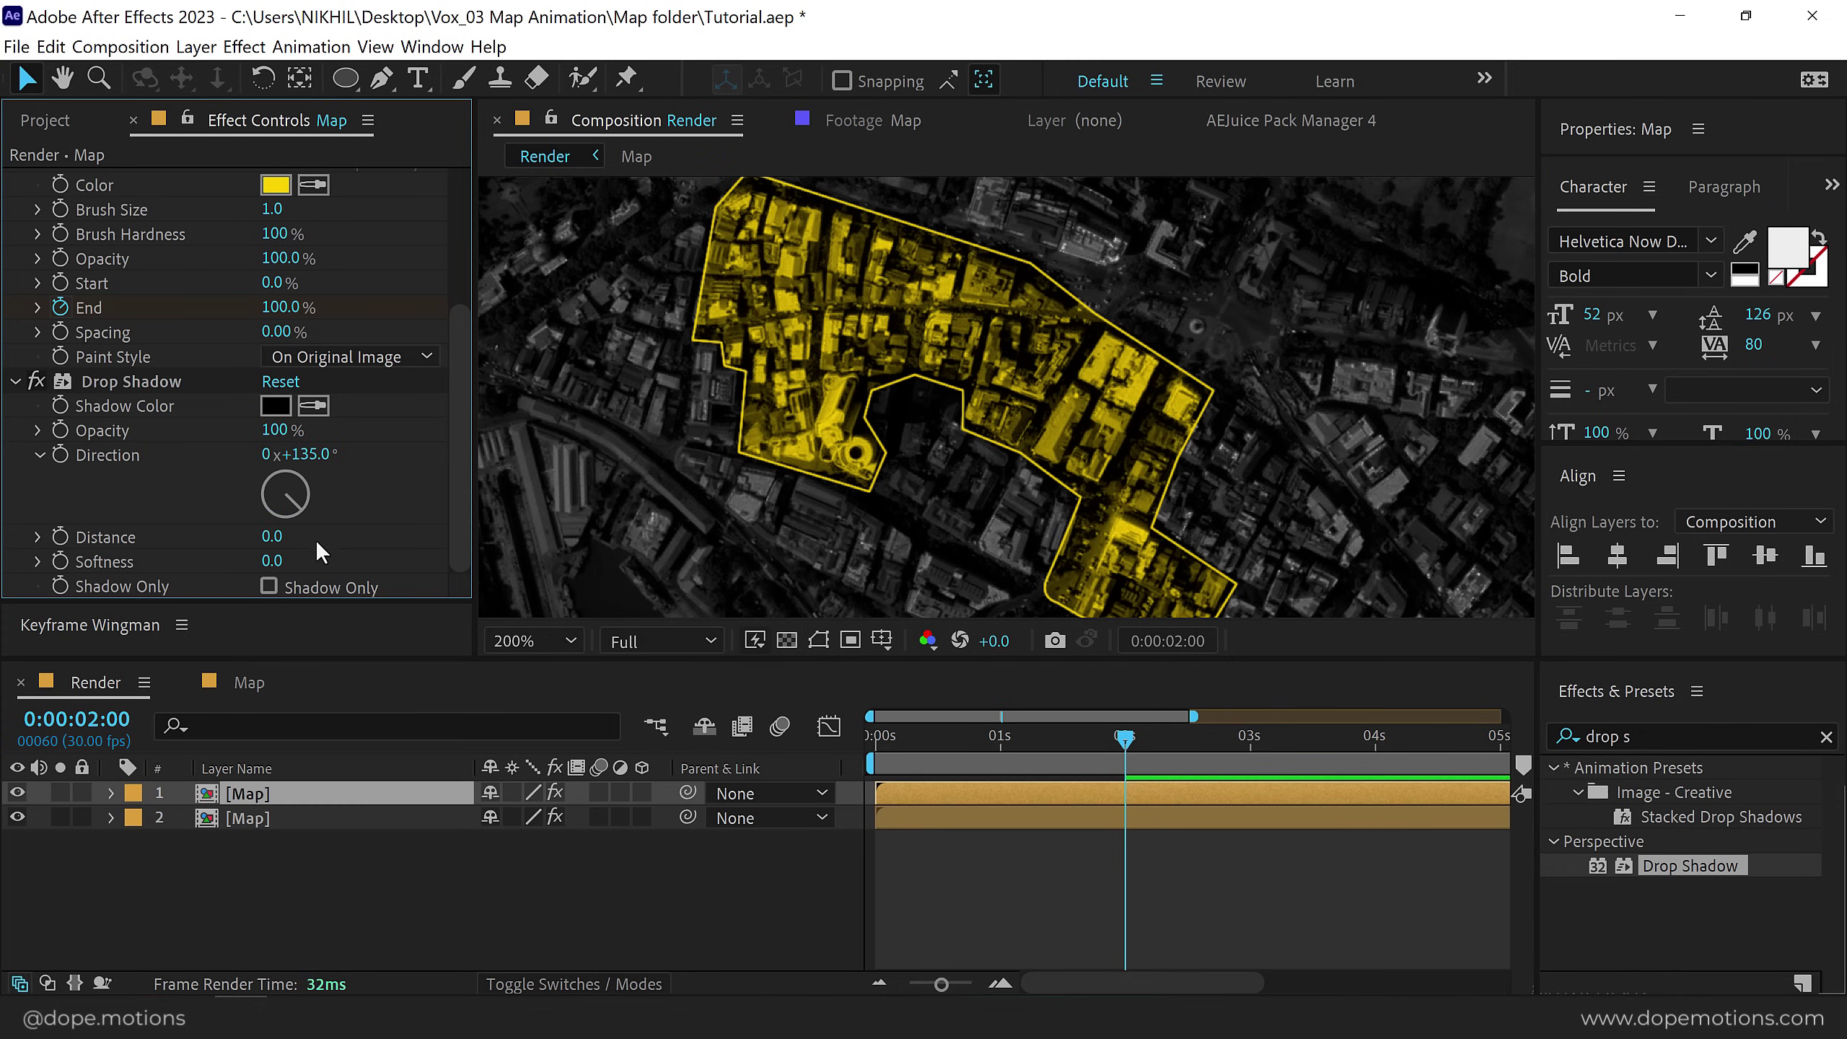
{"action": "left_click", "coordinate": [271, 561]}
{"action": "type", "text": "250"}
{"action": "key", "text": "Return"}
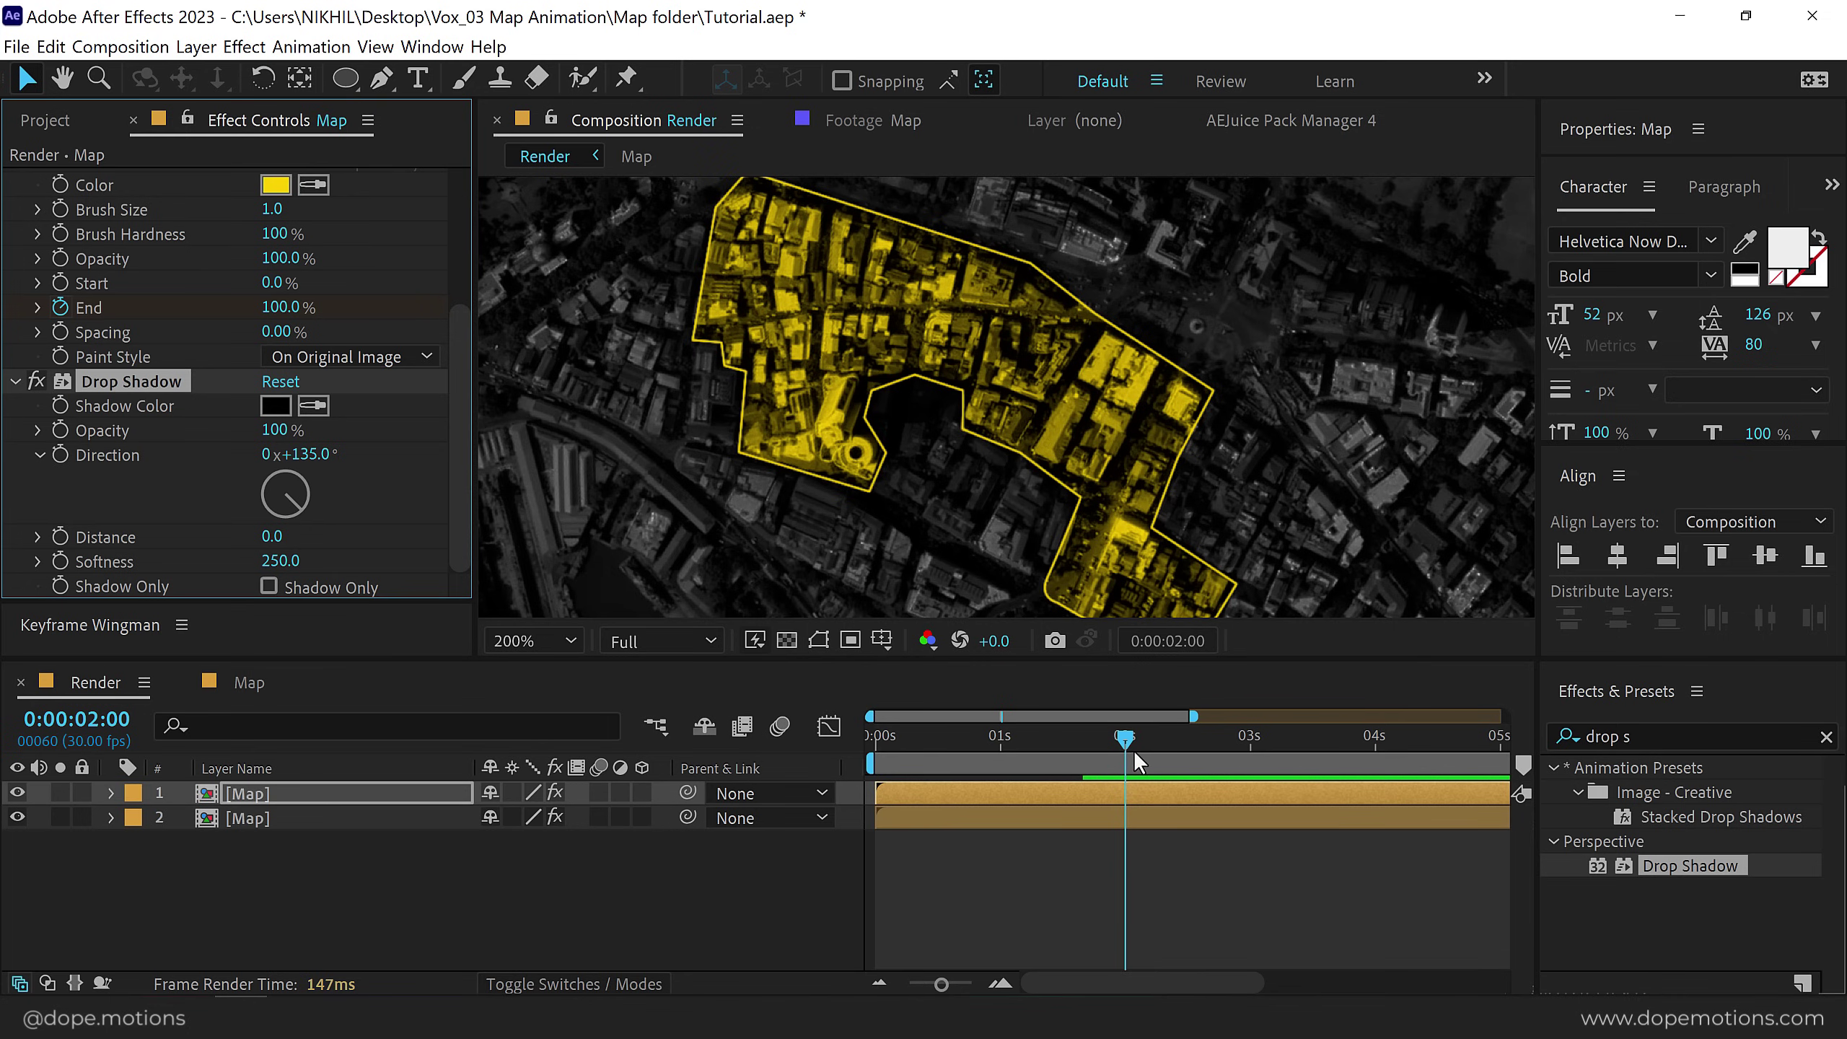
Animate the shadow opacity from 0% at 2 s to 100% at 3 s.
{"action": "left_click_drag", "start_coordinate": [1124, 747], "coordinate": [1124, 747]}
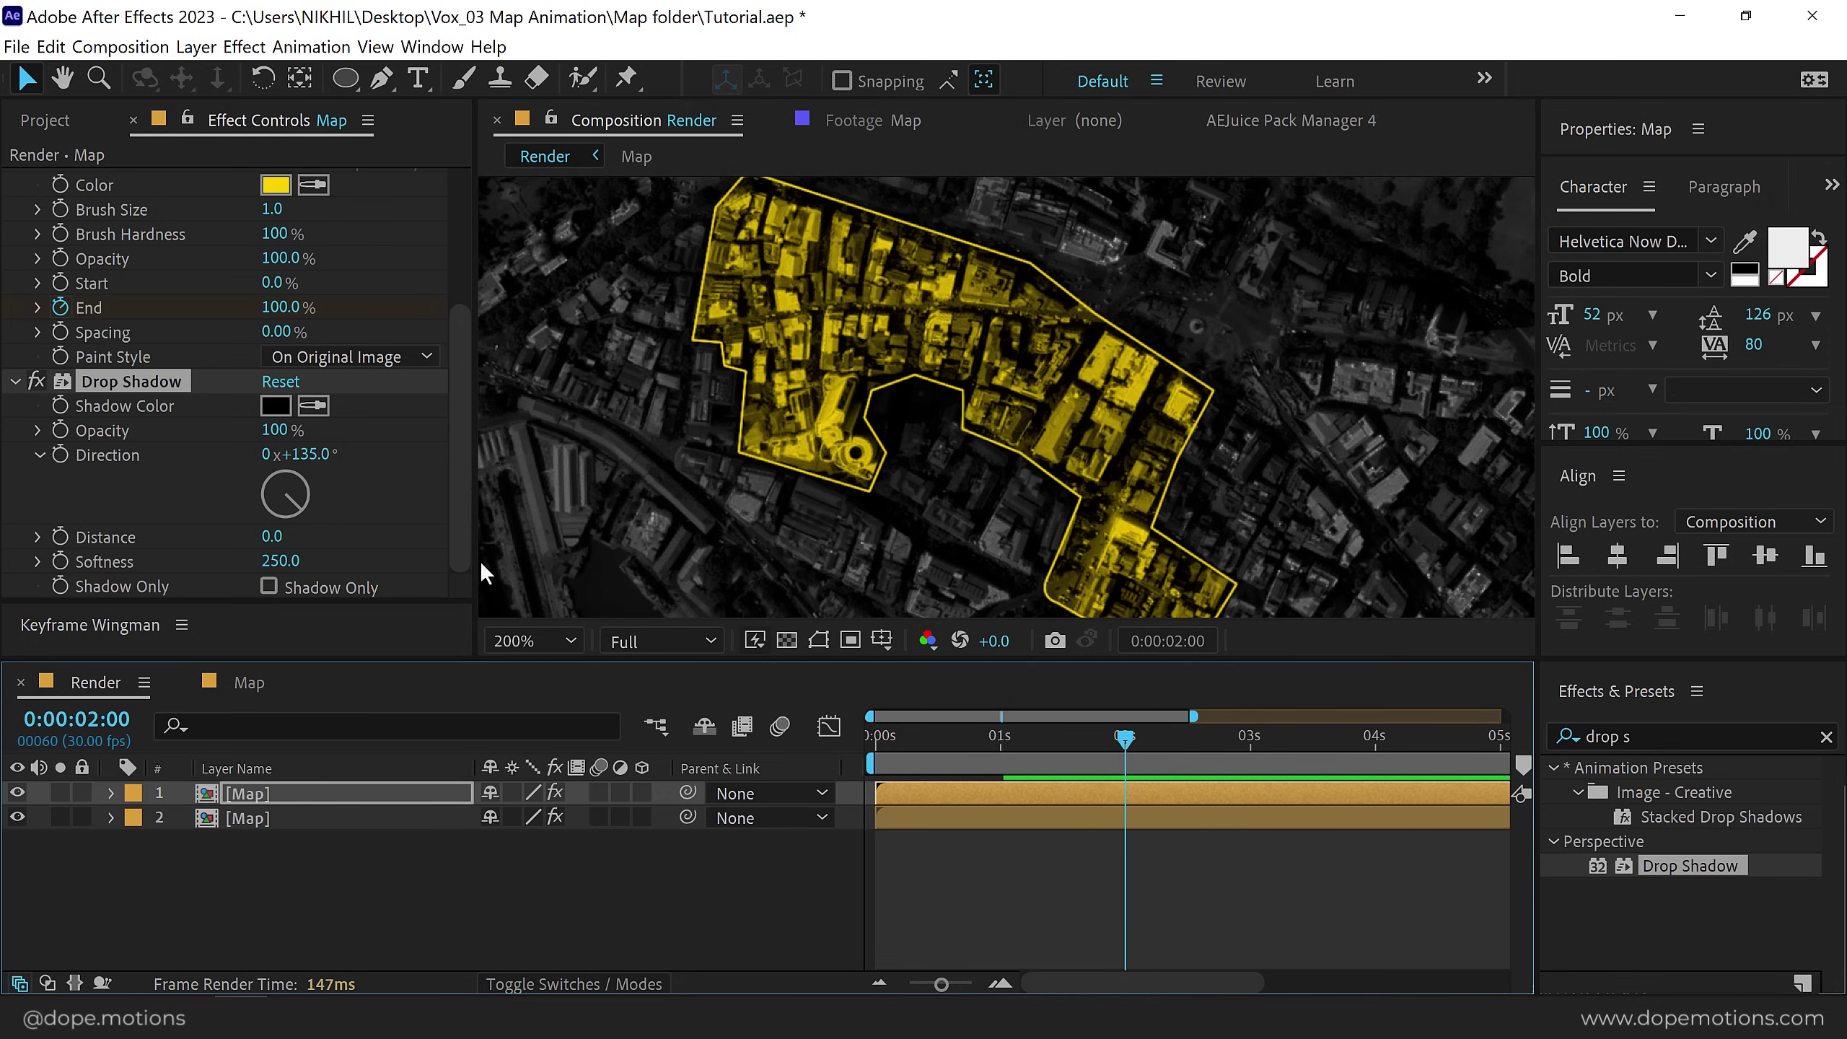
{"action": "left_click_drag", "start_coordinate": [286, 430], "coordinate": [218, 430]}
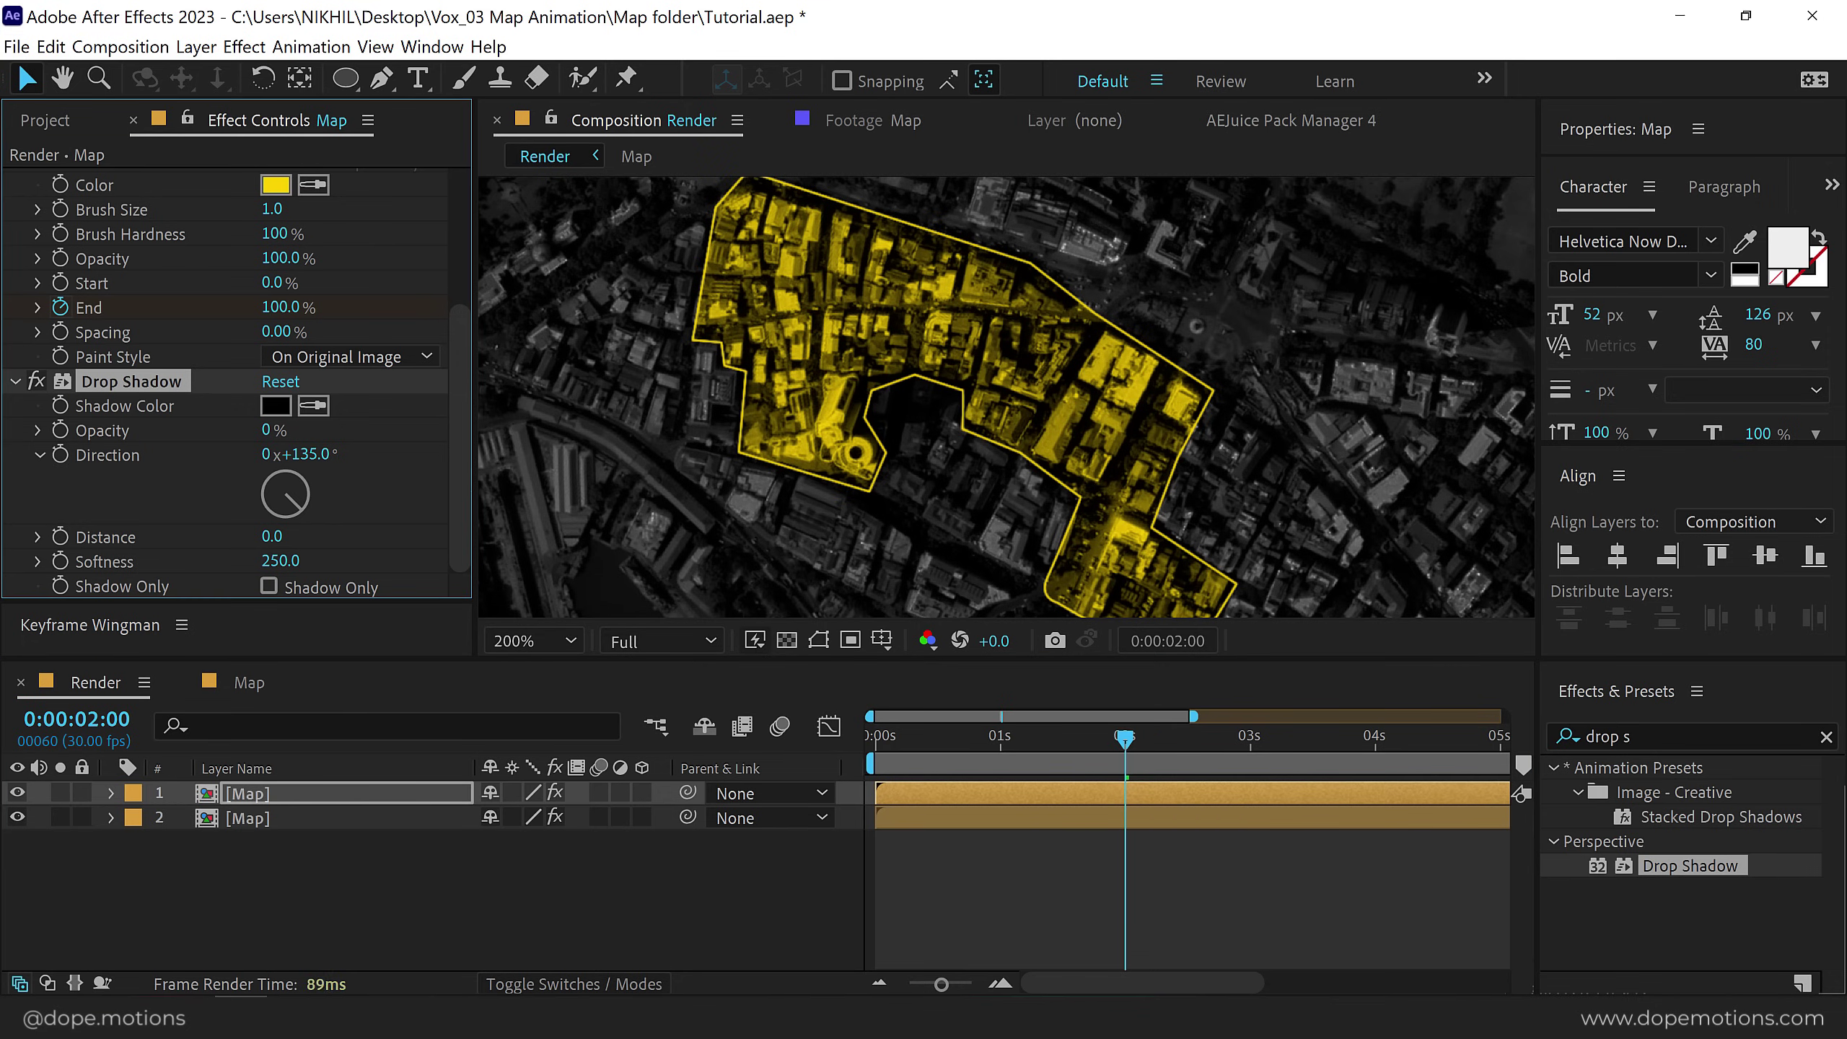
{"action": "left_click", "coordinate": [1251, 749]}
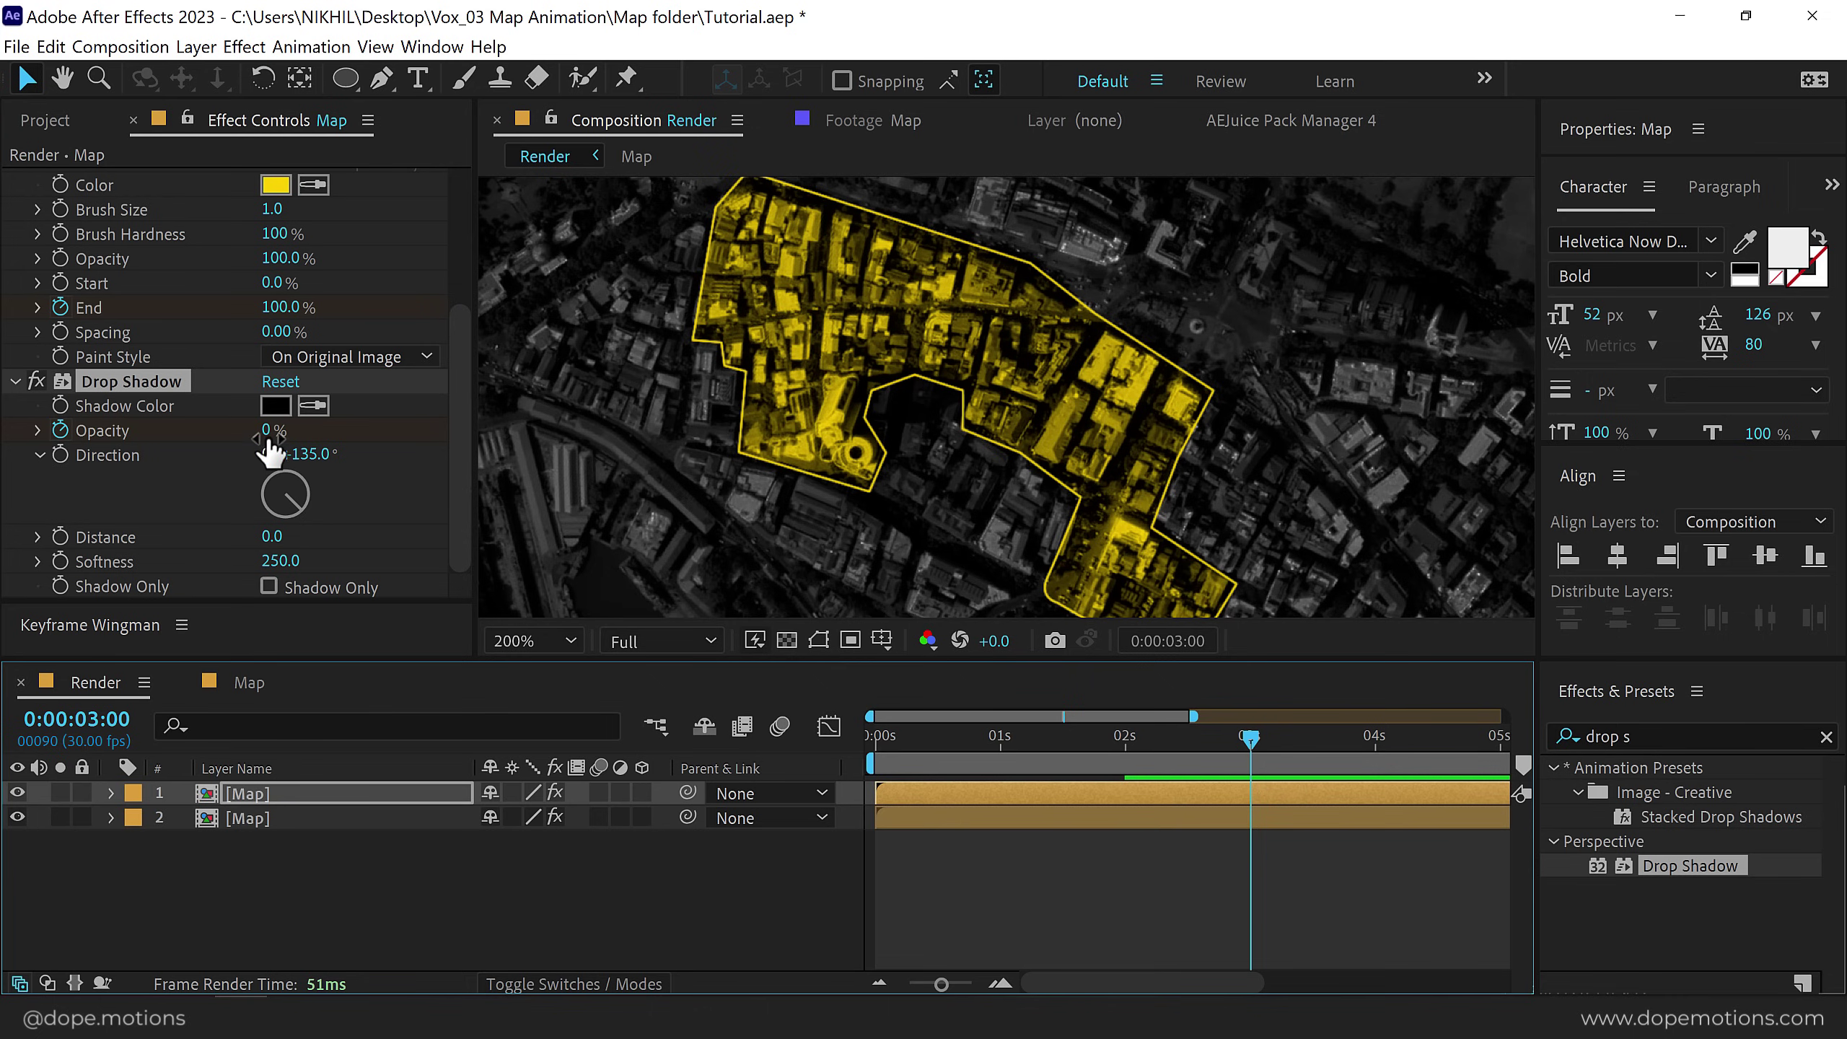
{"action": "left_click_drag", "start_coordinate": [269, 436], "coordinate": [345, 436]}
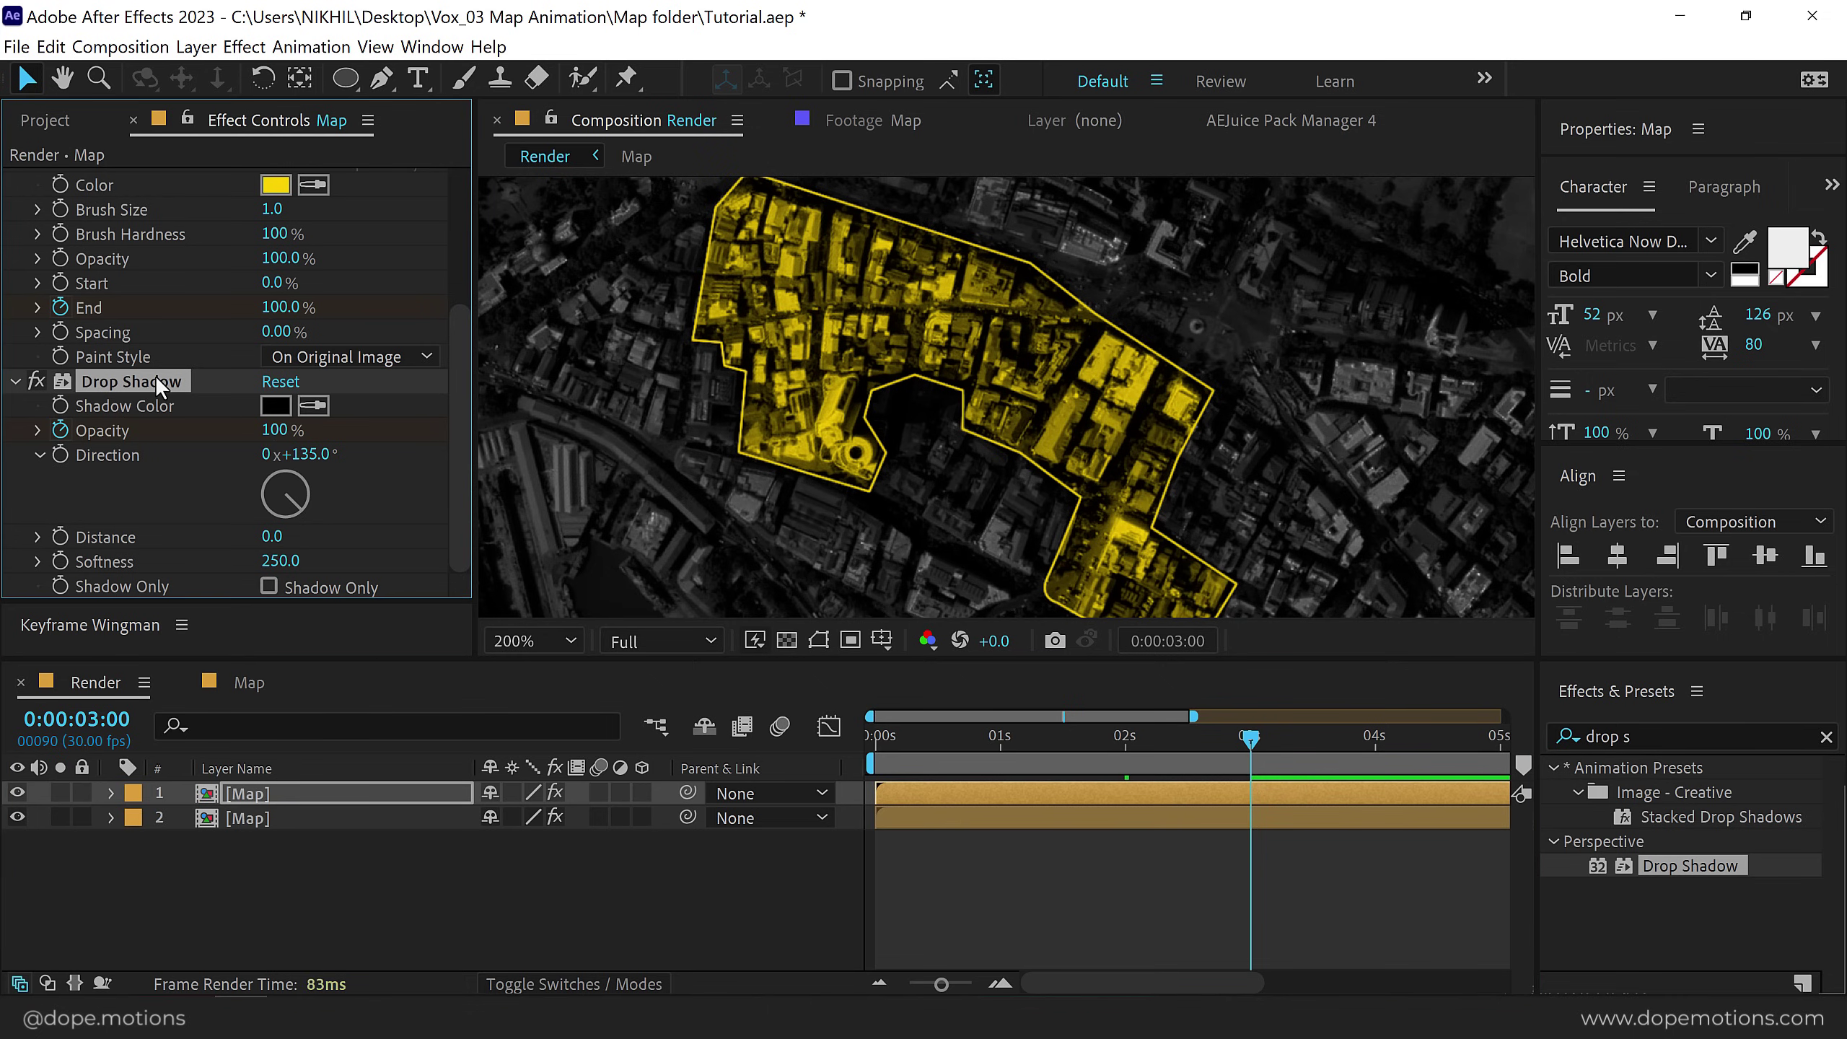
Duplicate the Drop Shadow with Softness 400, then select both Map layers.
{"action": "key", "text": "ctrl+d"}
{"action": "left_click", "coordinate": [298, 559]}
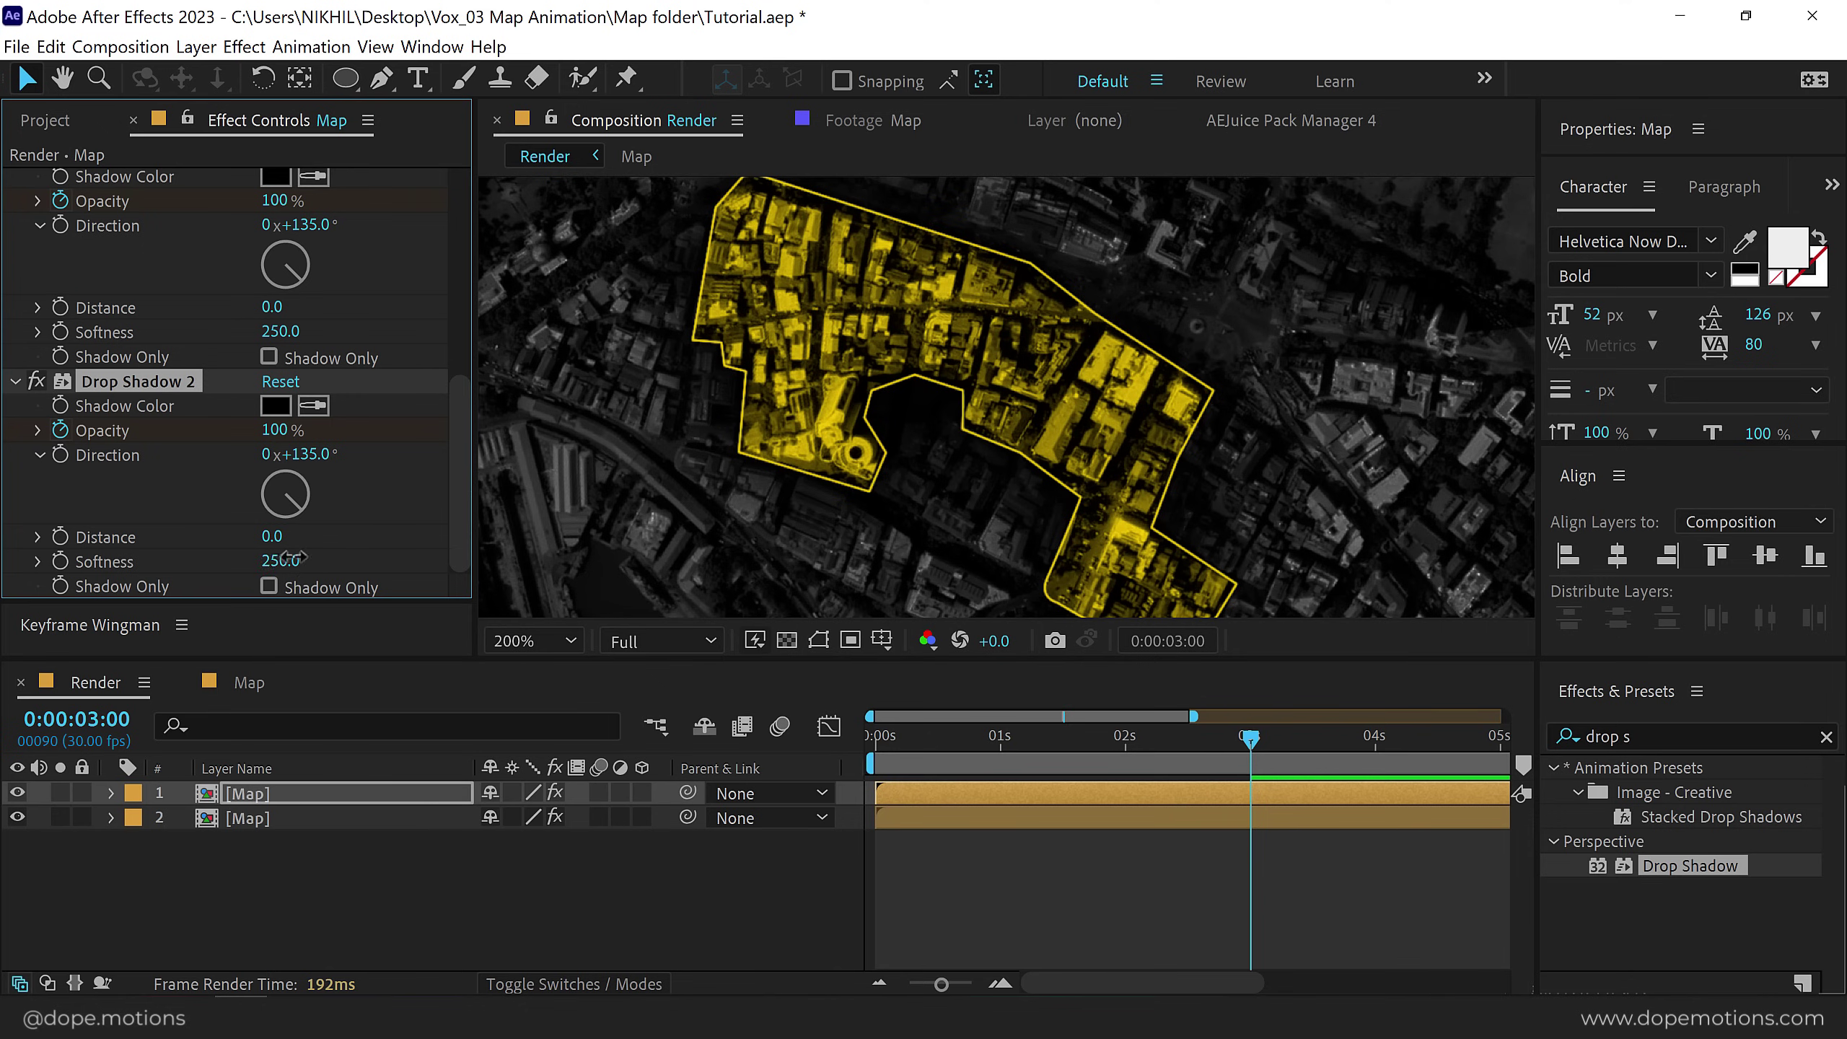
{"action": "type", "text": "400"}
{"action": "key", "text": "Return"}
{"action": "left_click", "coordinate": [548, 878]}
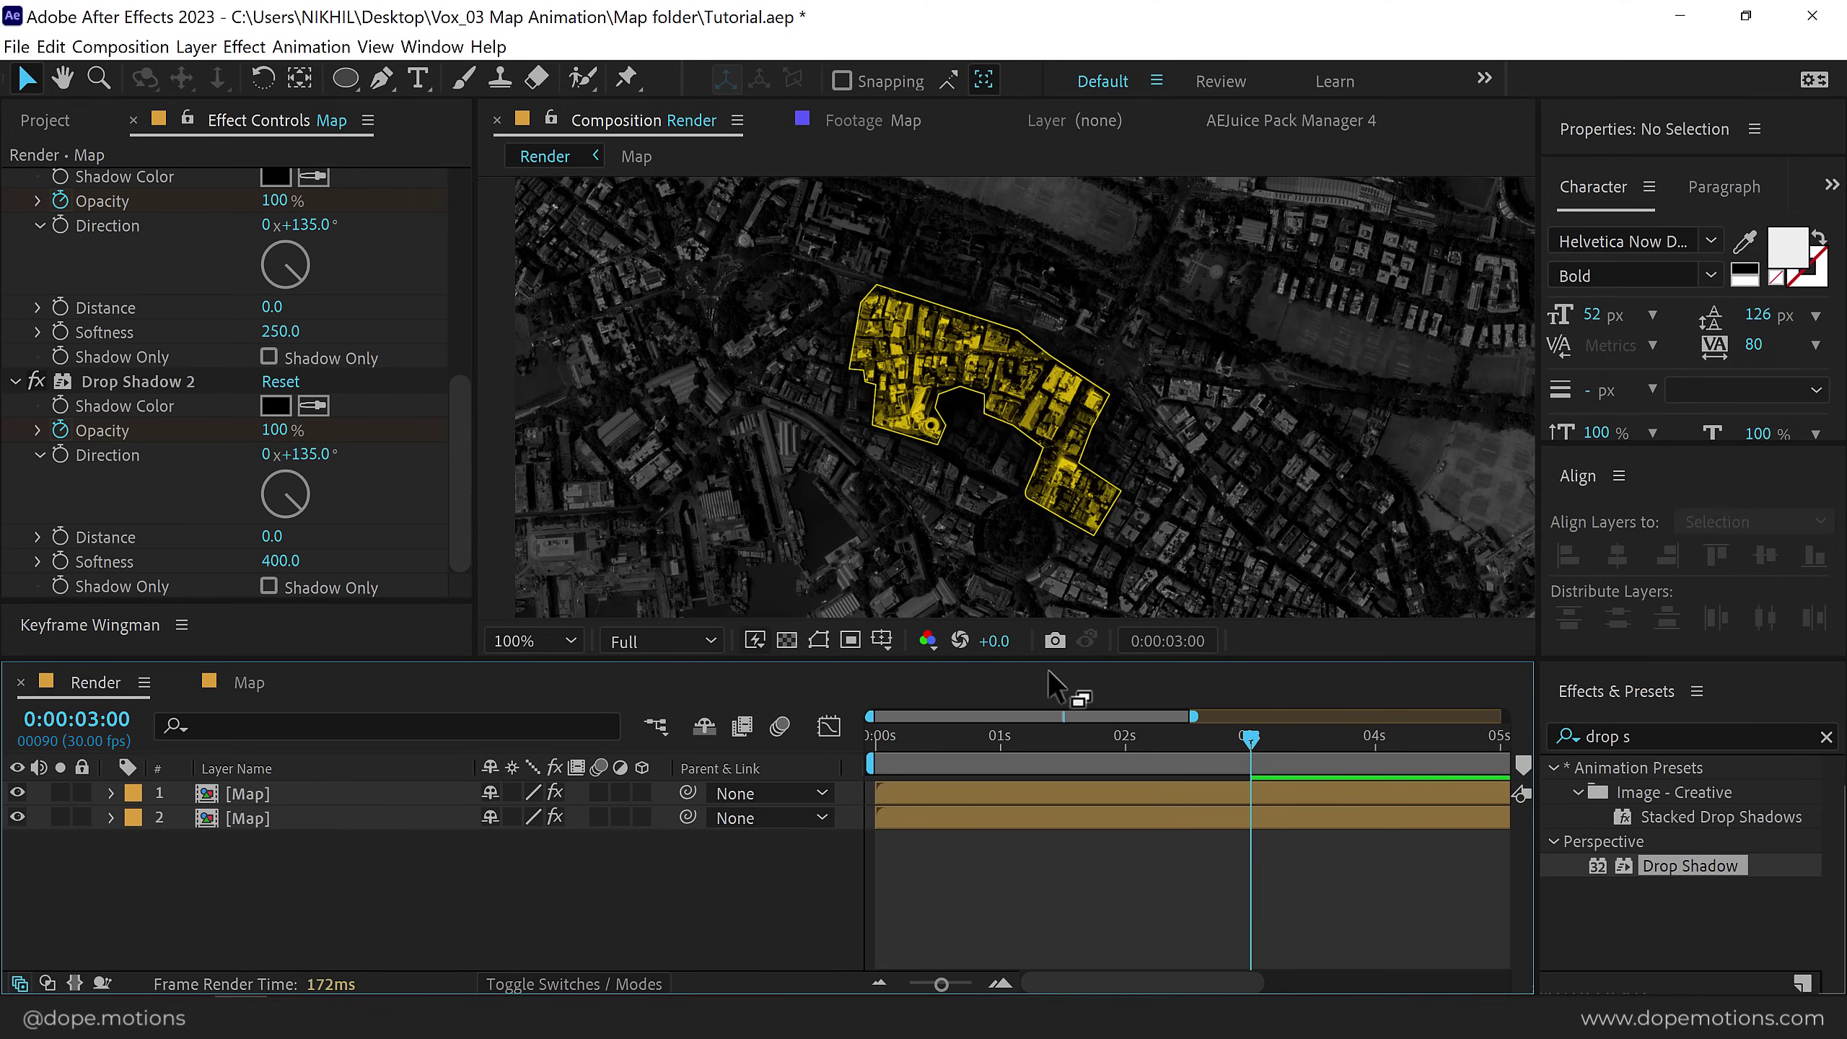
{"action": "left_click_drag", "start_coordinate": [1212, 736], "coordinate": [1125, 746]}
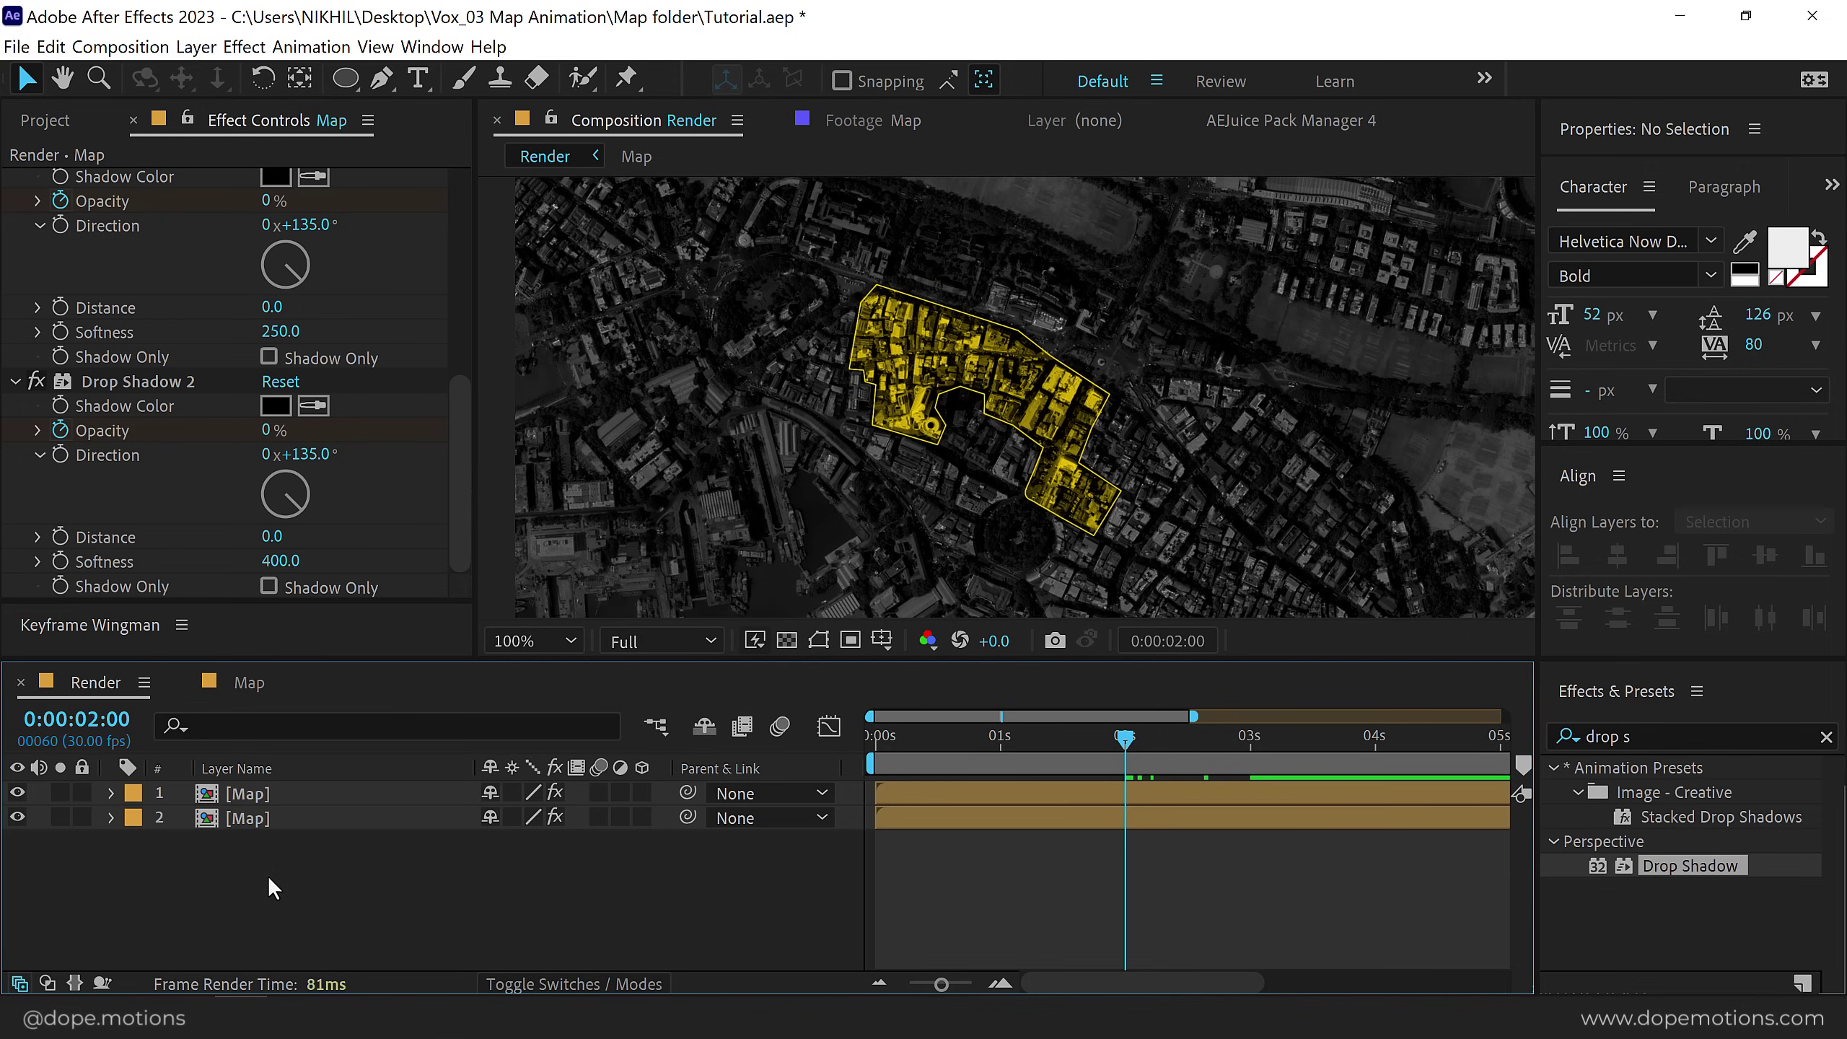
{"action": "left_click_drag", "start_coordinate": [251, 875], "coordinate": [315, 781]}
Make both Map layers 3D and keyframe the top layer's Position at 2 s.
{"action": "left_click", "coordinate": [641, 793]}
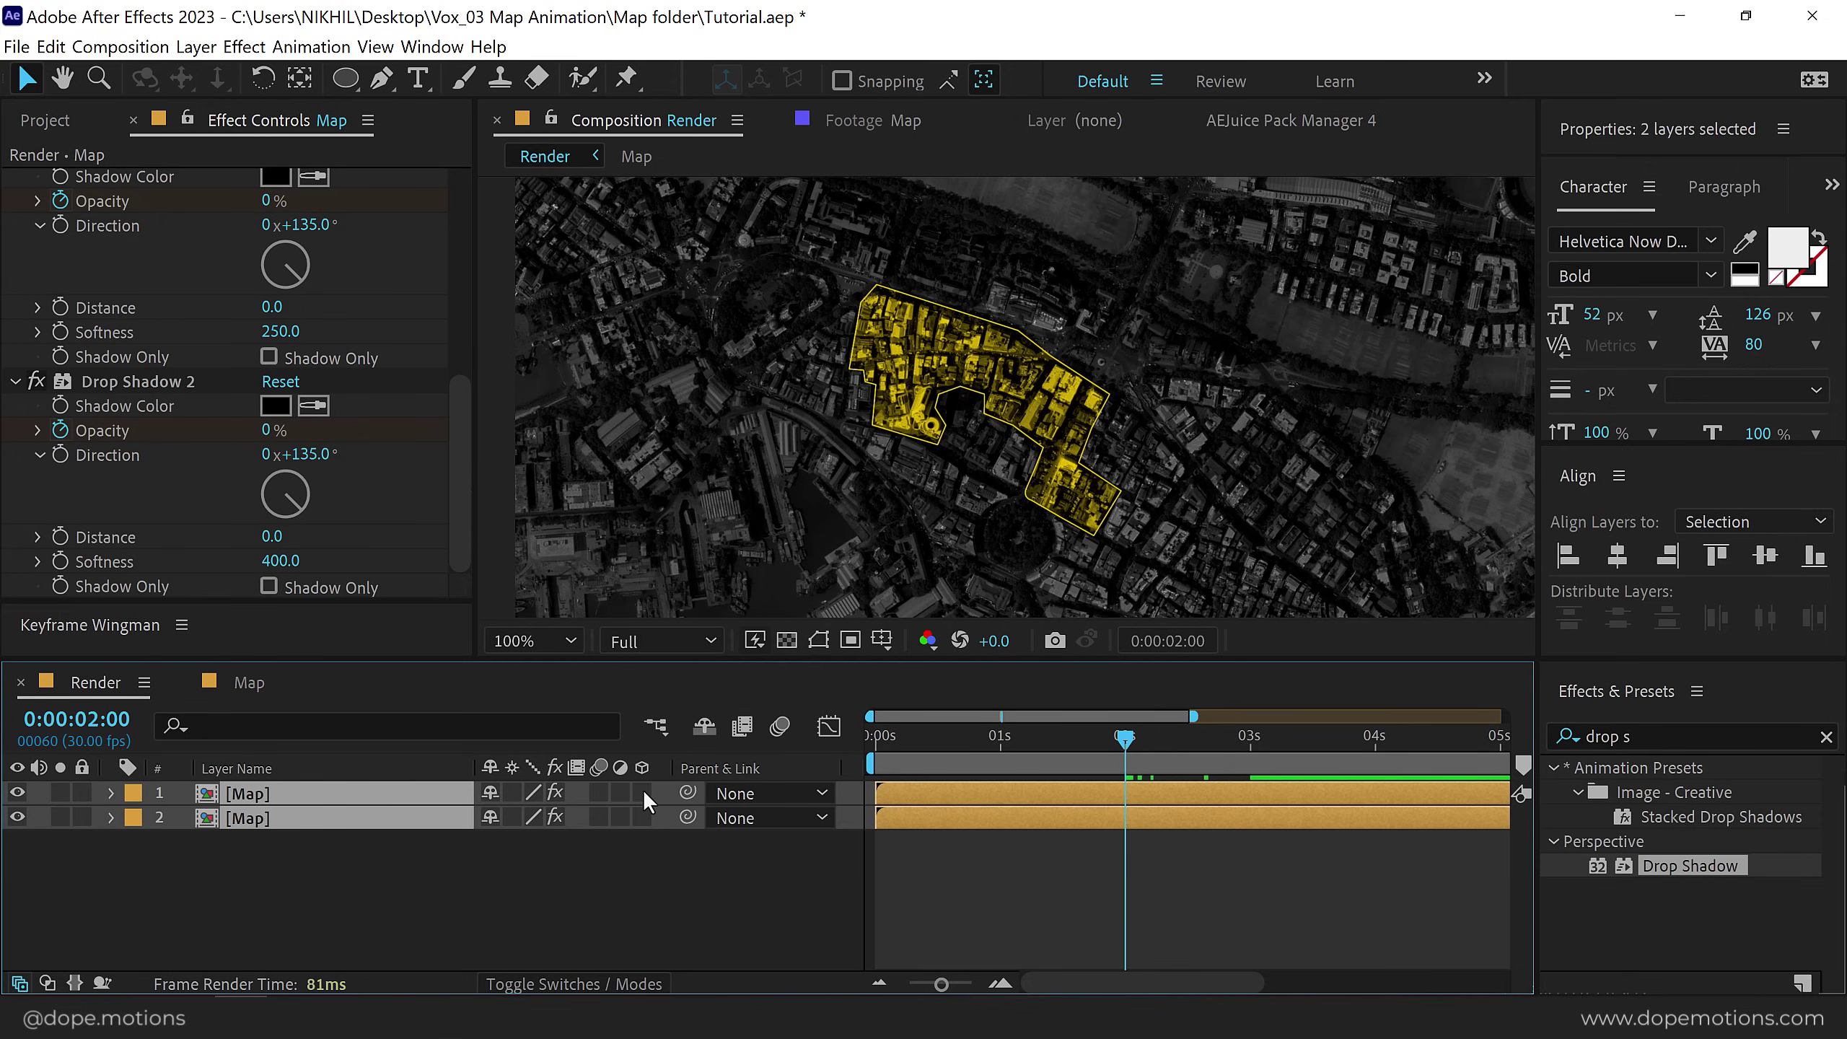
{"action": "left_click", "coordinate": [409, 923]}
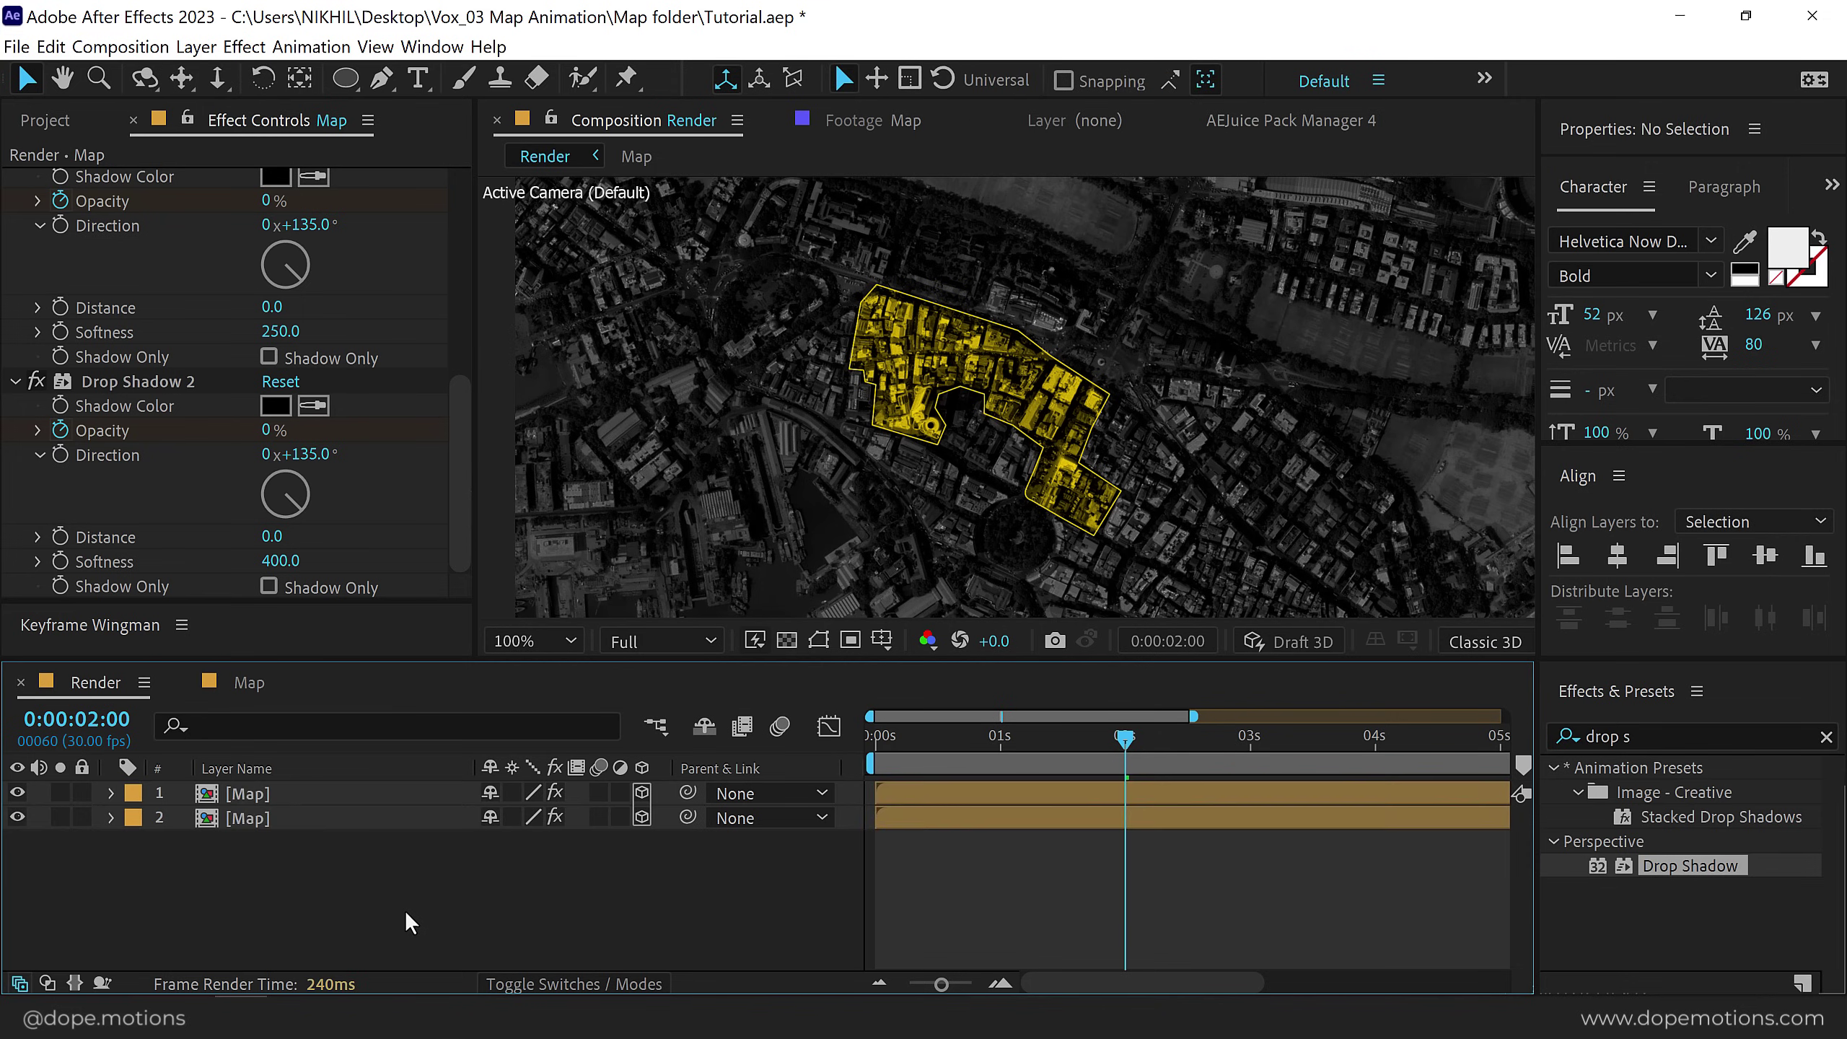
{"action": "left_click", "coordinate": [268, 798]}
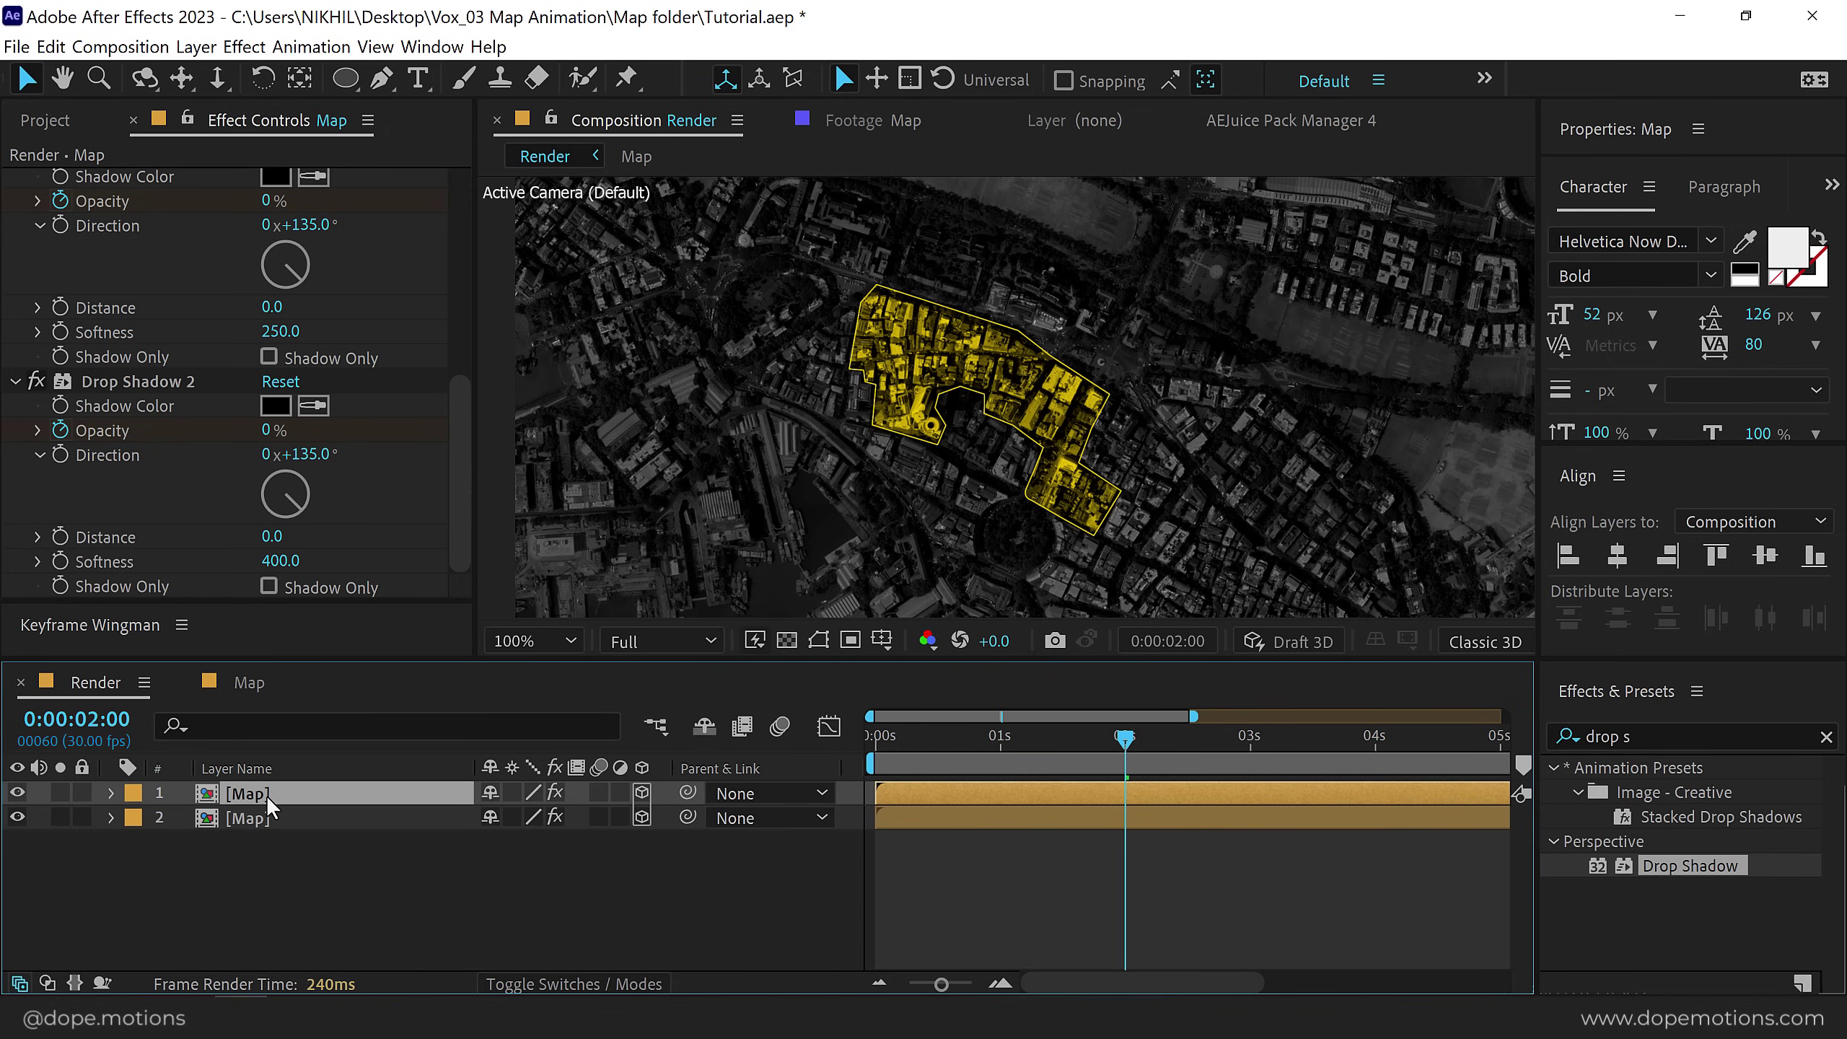
{"action": "key", "text": "p"}
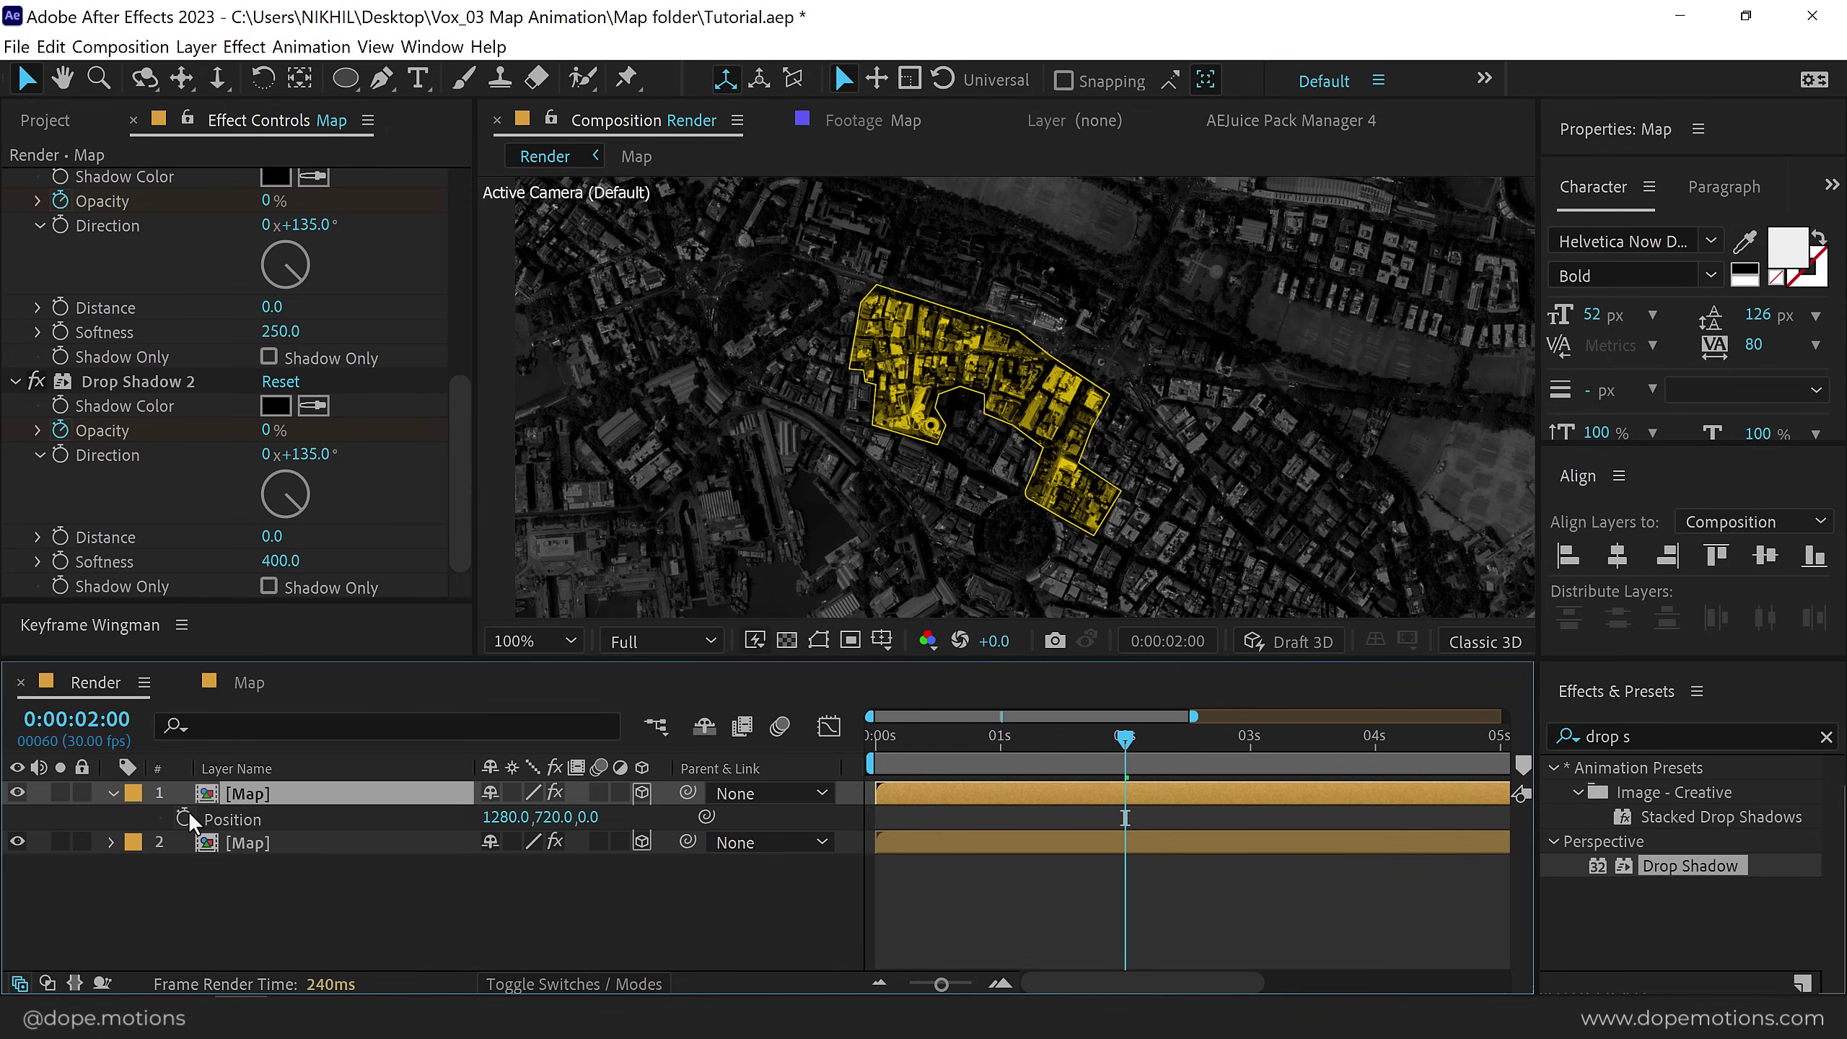
{"action": "left_click", "coordinate": [184, 818]}
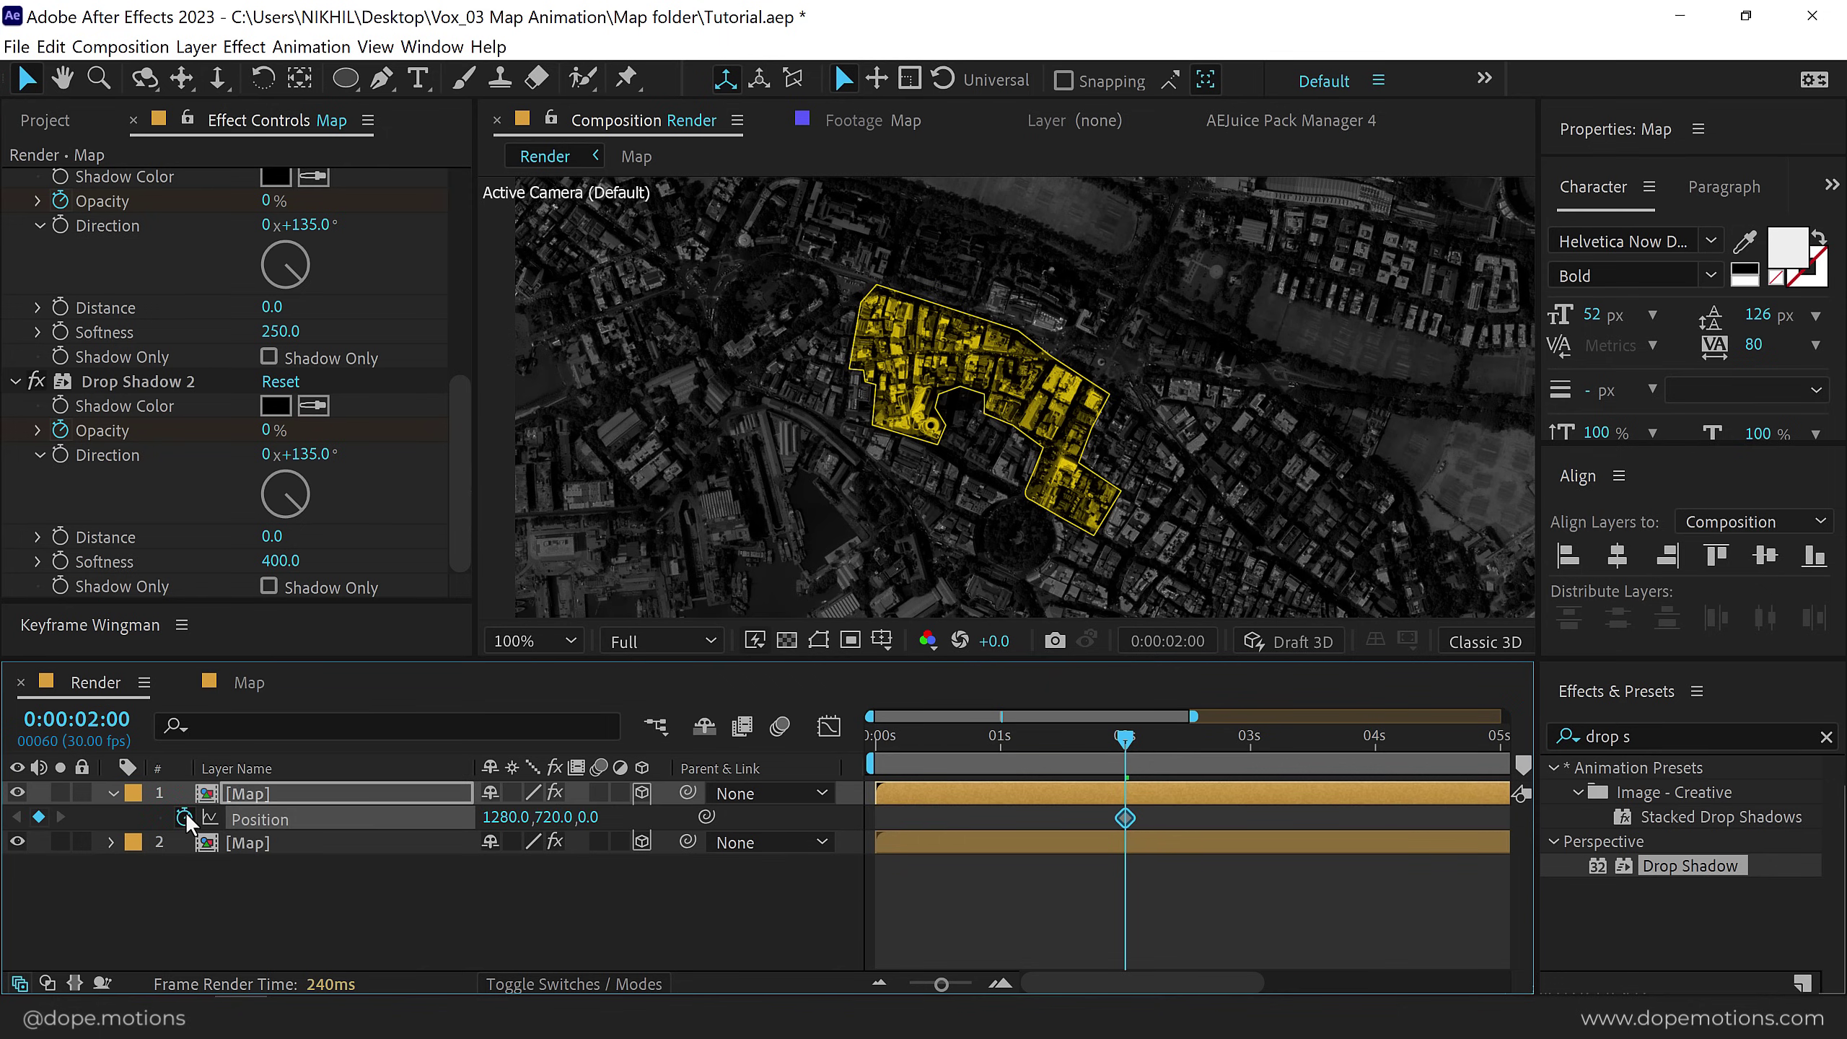
Set the top layer's Z position to -1000 at 3 s and preview the zoom.
{"action": "left_click", "coordinate": [1249, 759]}
{"action": "type", "text": "-3000"}
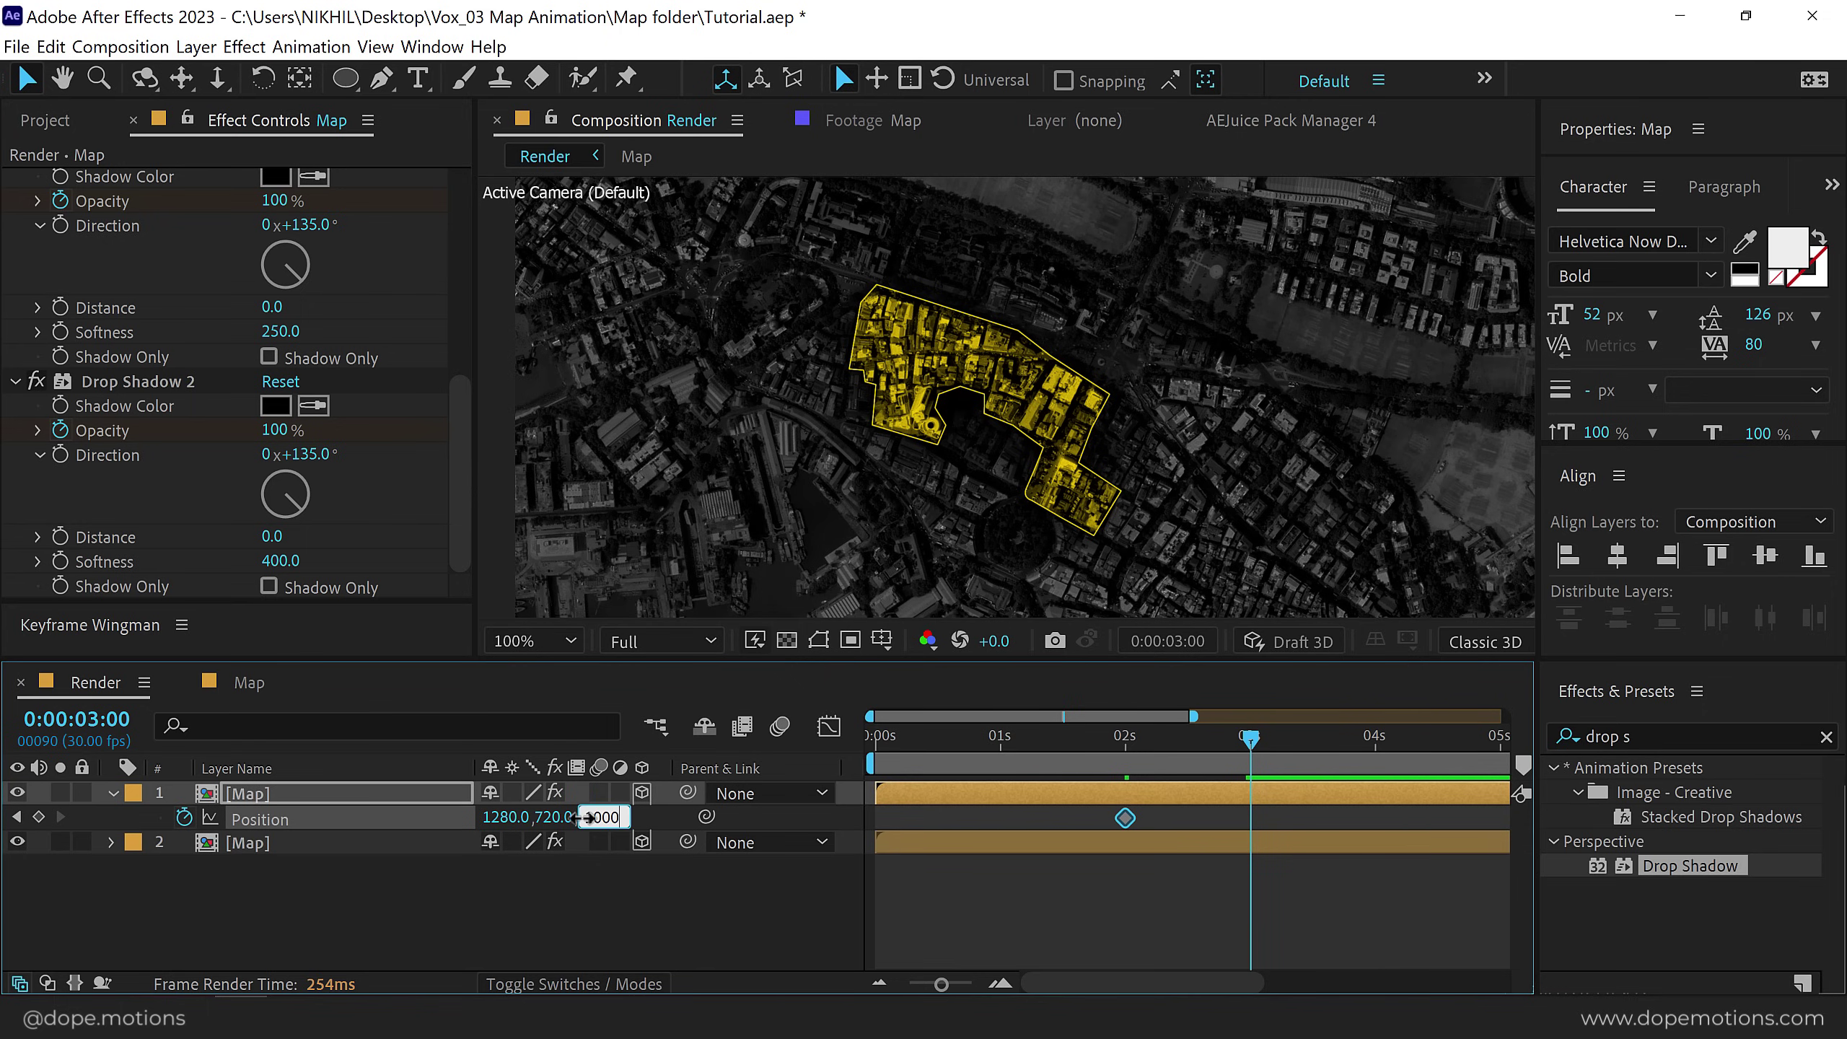
{"action": "key", "text": "Return"}
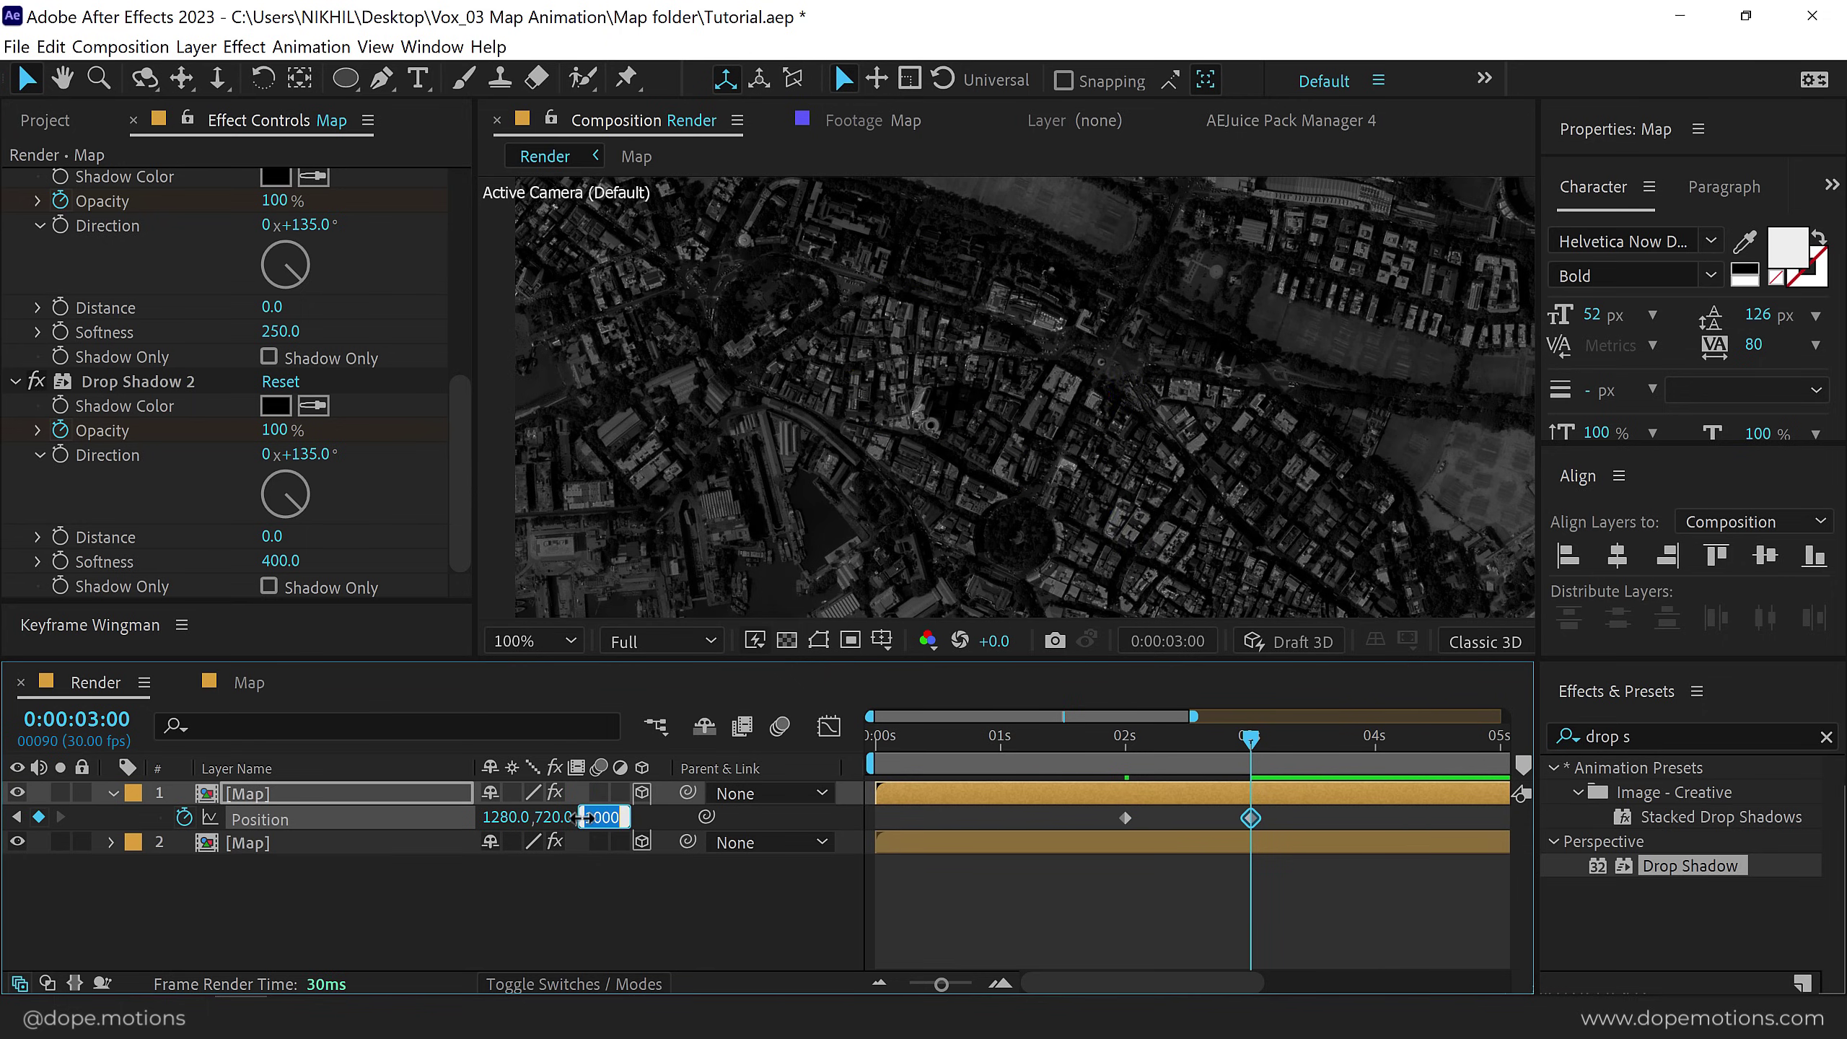
{"action": "key", "text": "Return"}
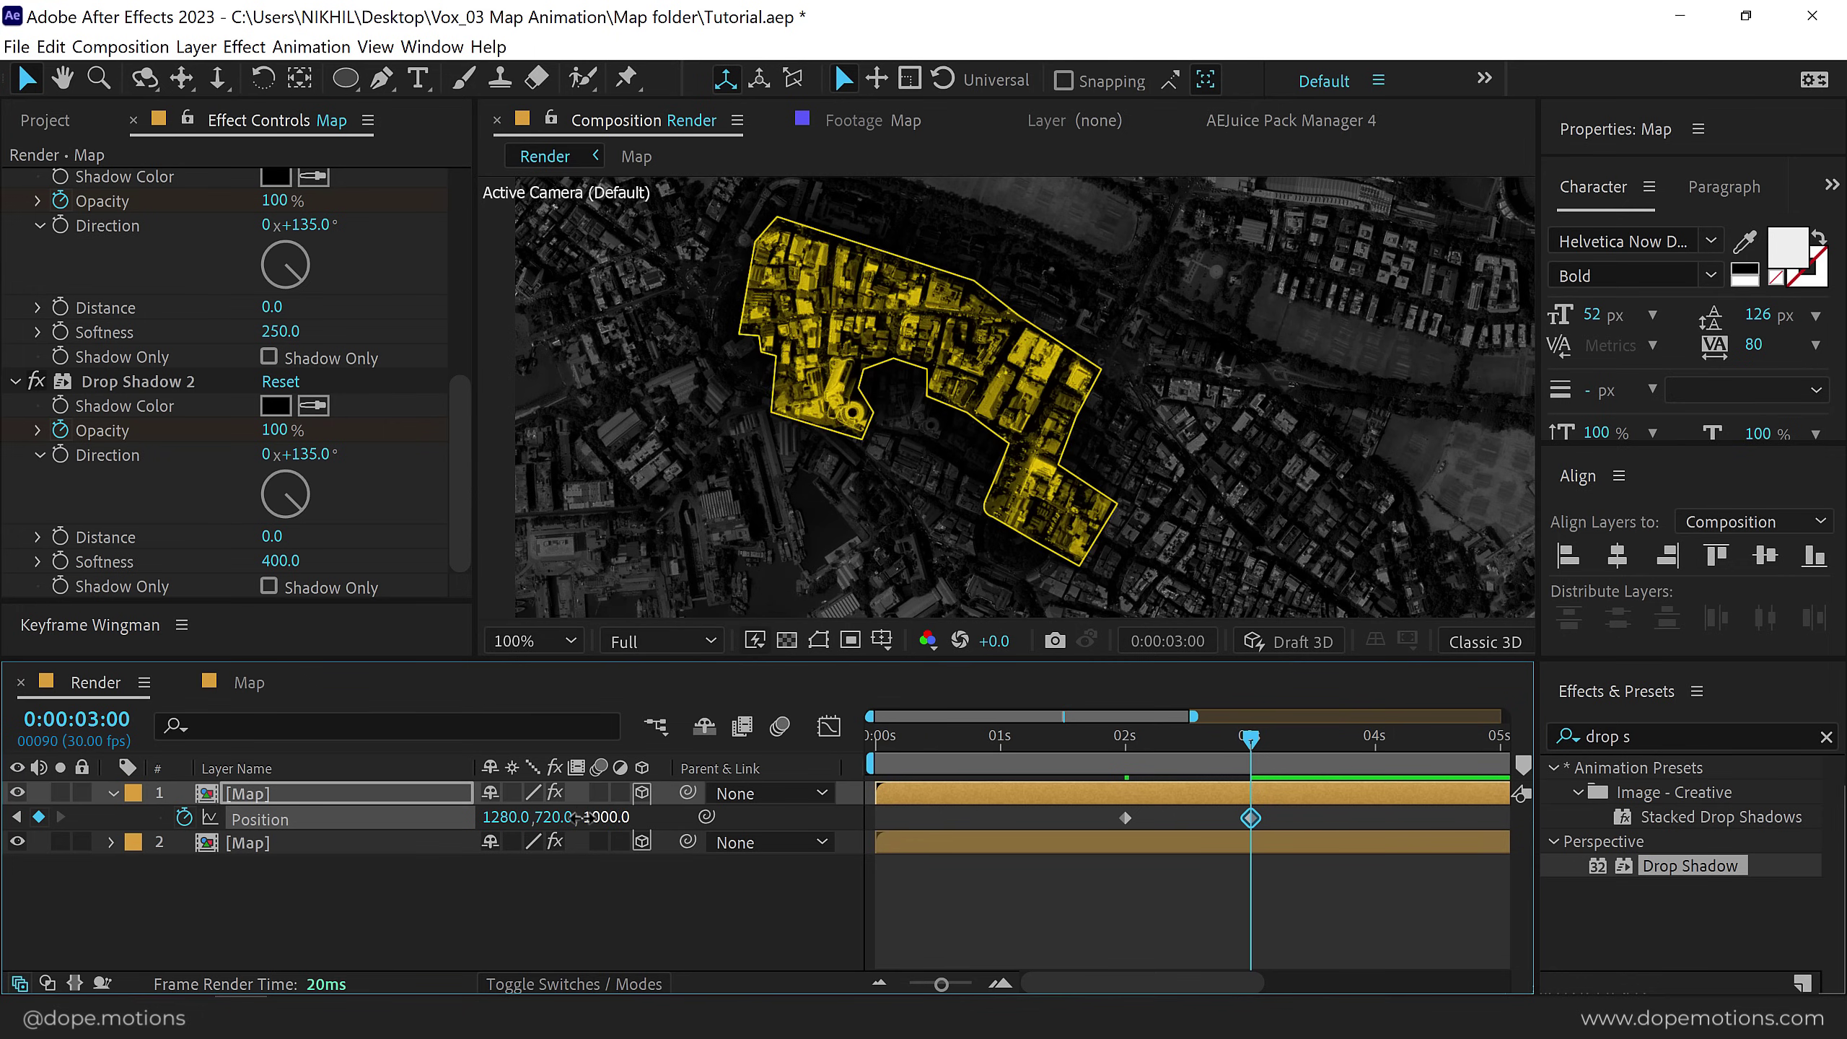
{"action": "left_click", "coordinate": [1122, 763]}
{"action": "mouse_move", "coordinate": [1125, 770]}
{"action": "left_mouse_down"}
{"action": "mouse_move", "coordinate": [1236, 762]}
{"action": "mouse_move", "coordinate": [1140, 748]}
{"action": "mouse_move", "coordinate": [1247, 738]}
{"action": "left_mouse_up"}
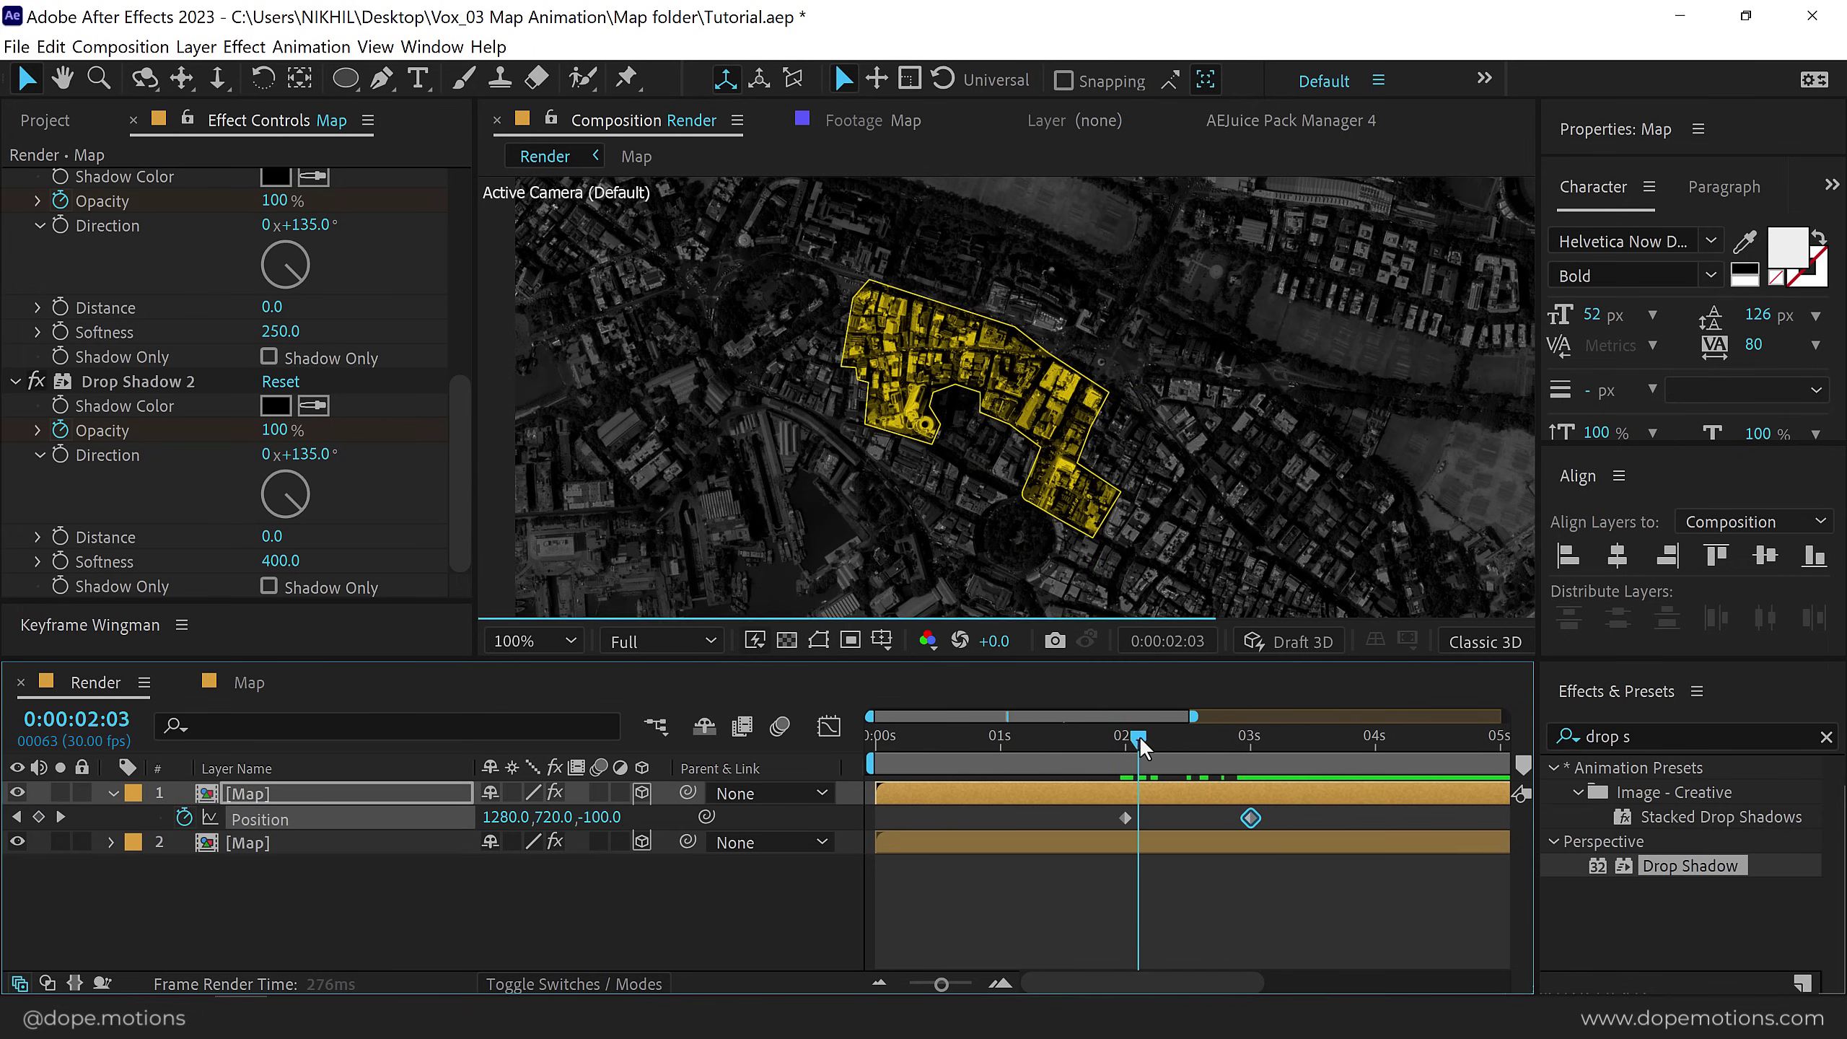
{"action": "scroll", "coordinate": [1105, 455], "scroll_direction": "down", "scroll_amount": 2}
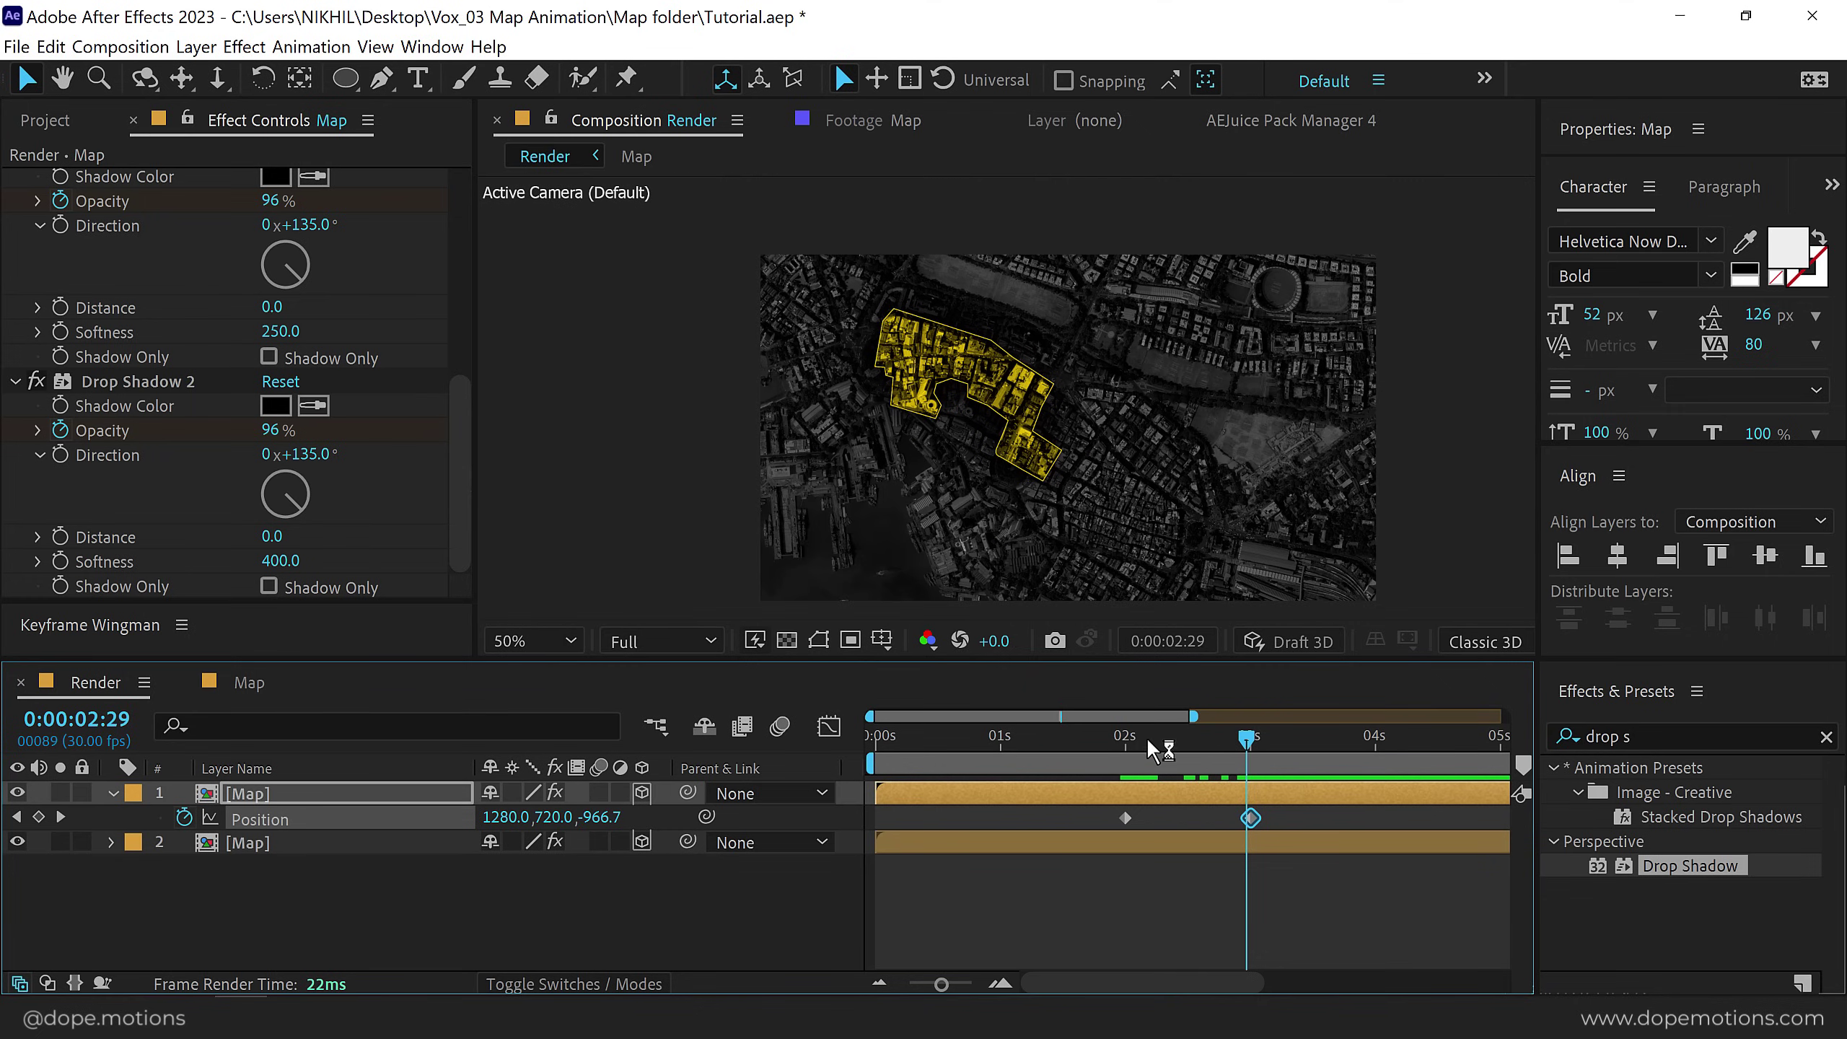
{"action": "left_click", "coordinate": [1122, 741]}
{"action": "left_click_drag", "start_coordinate": [1179, 746], "coordinate": [1251, 743]}
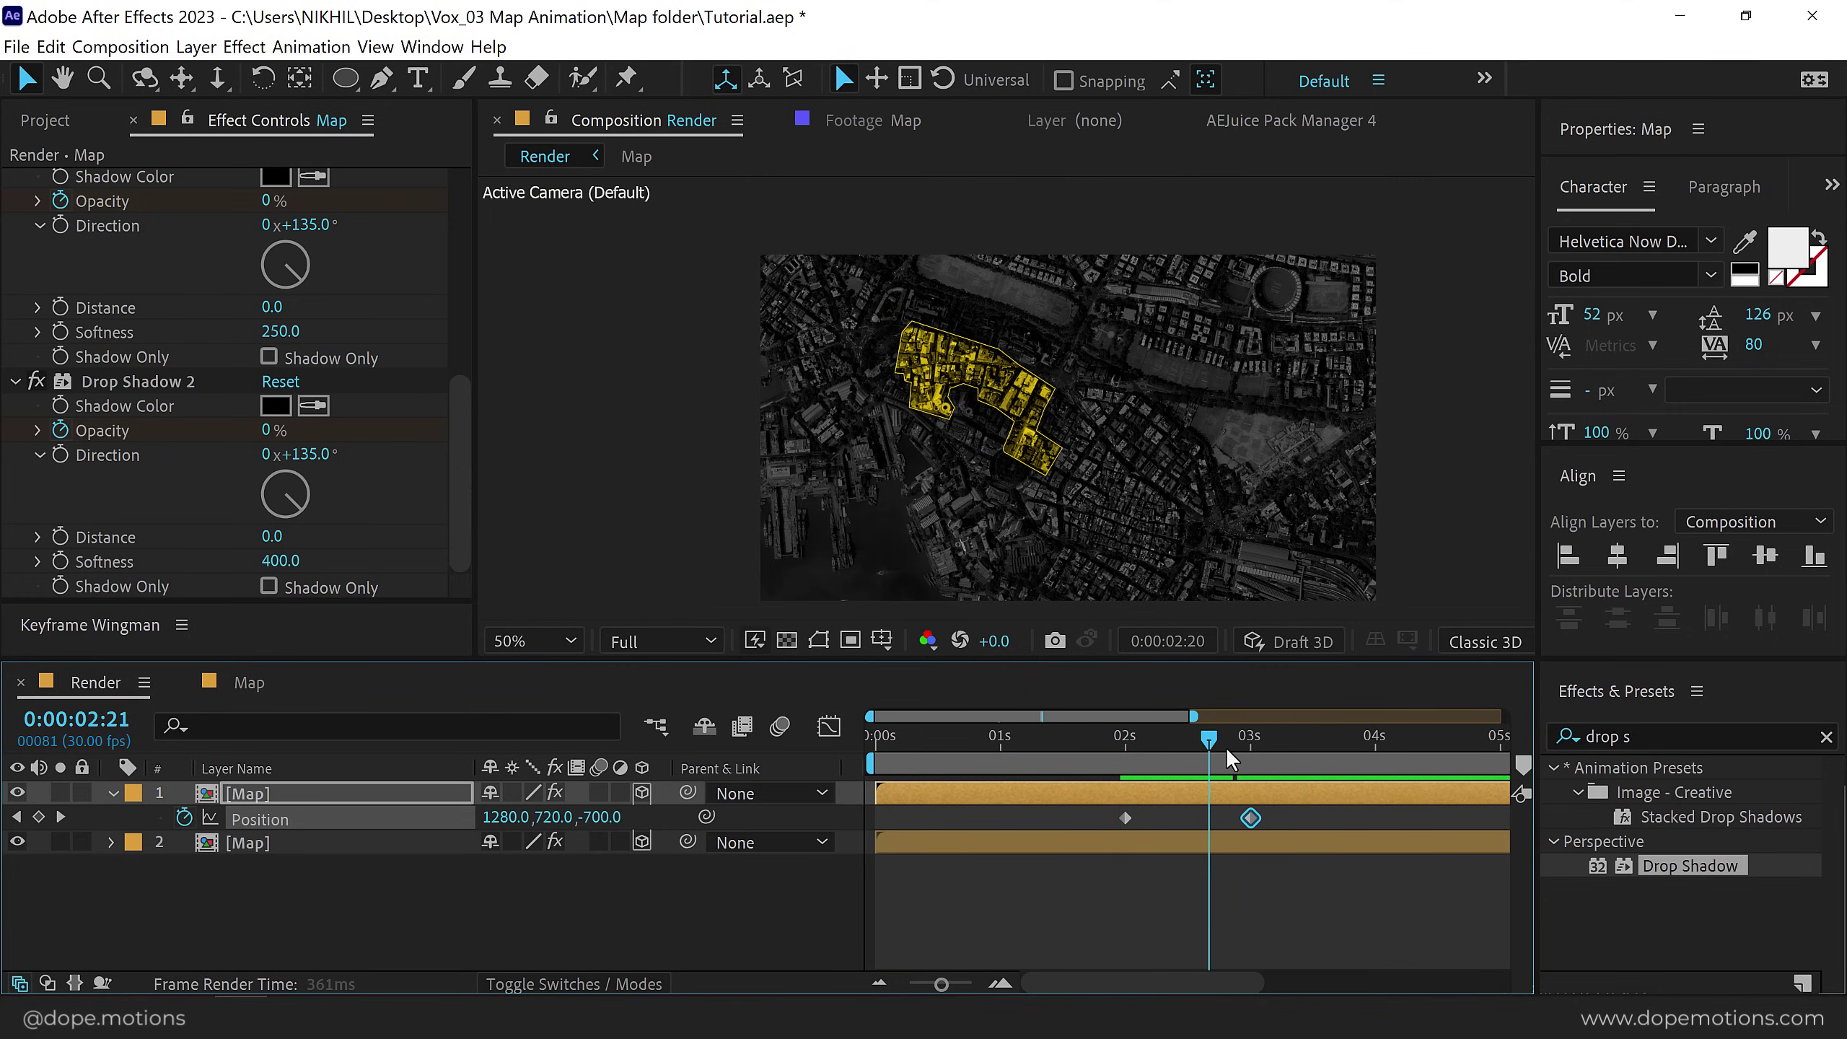
Soften the zoom by changing the 3 s Z position to -500.
{"action": "left_click", "coordinate": [643, 921]}
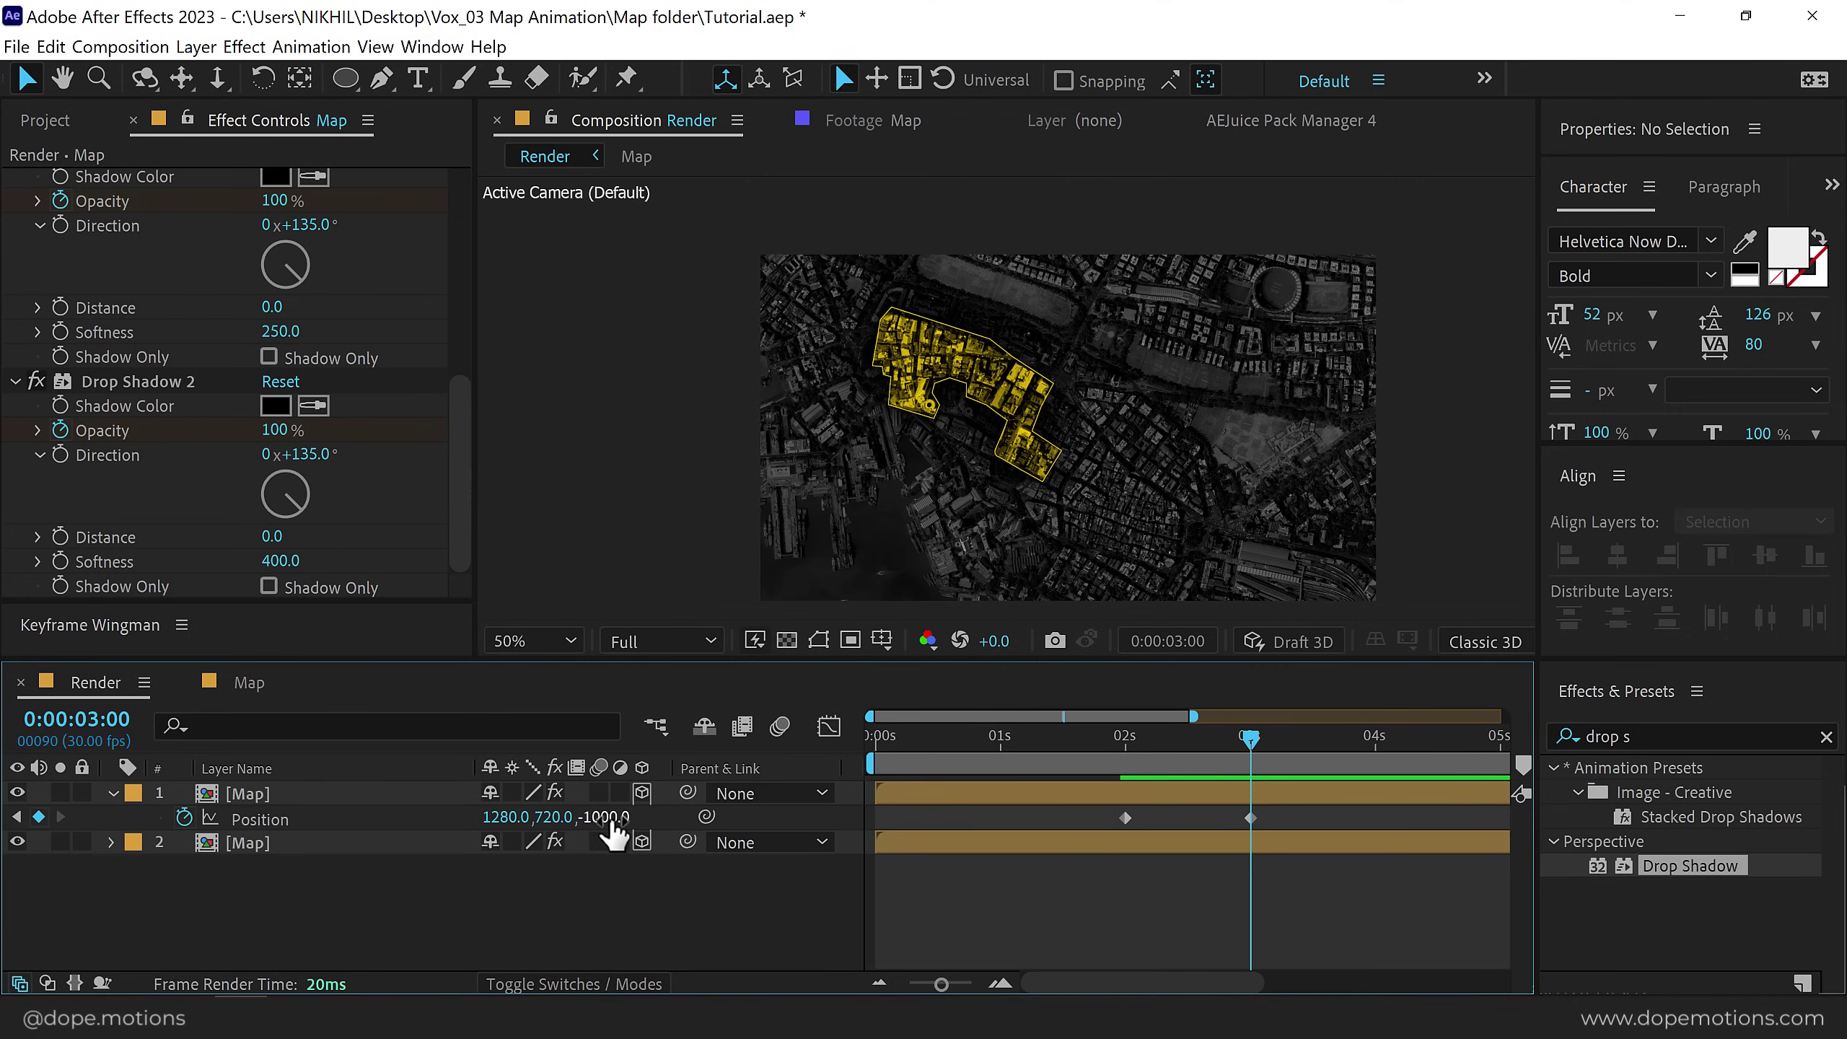
{"action": "left_click", "coordinate": [604, 817]}
{"action": "type", "text": "-500"}
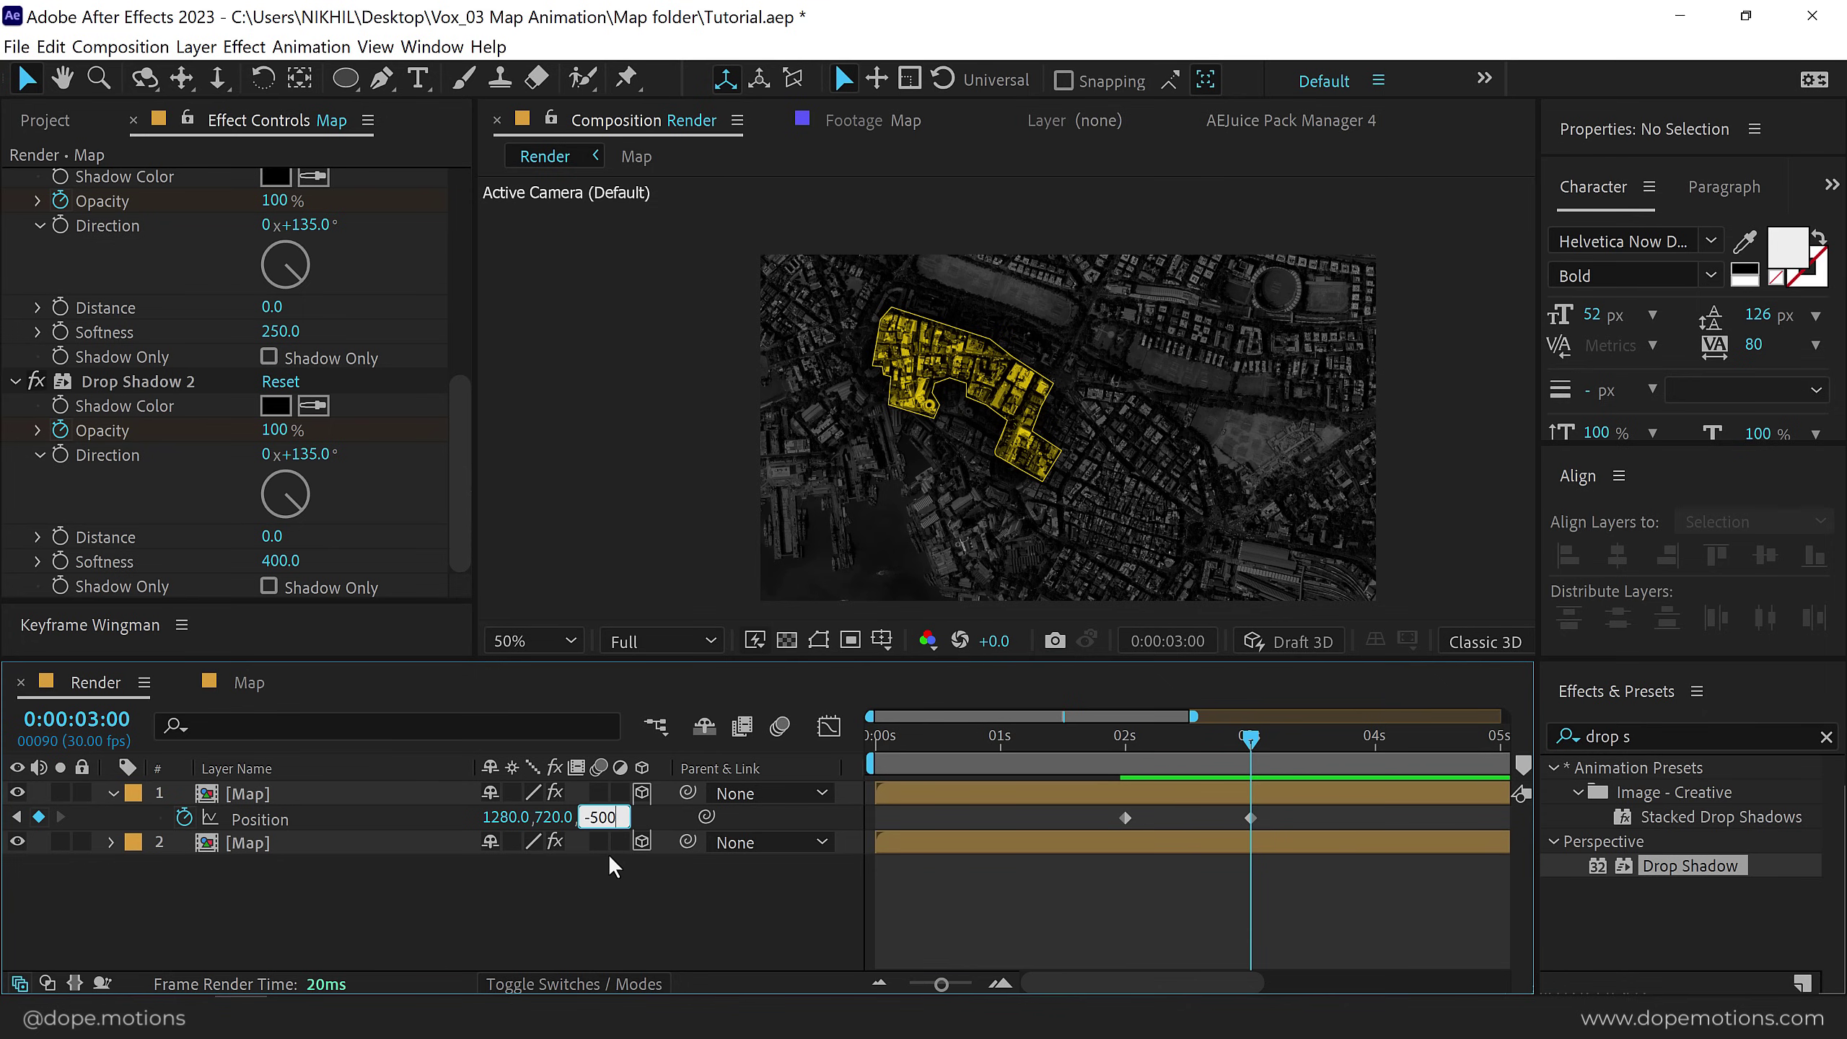
{"action": "key", "text": "Return"}
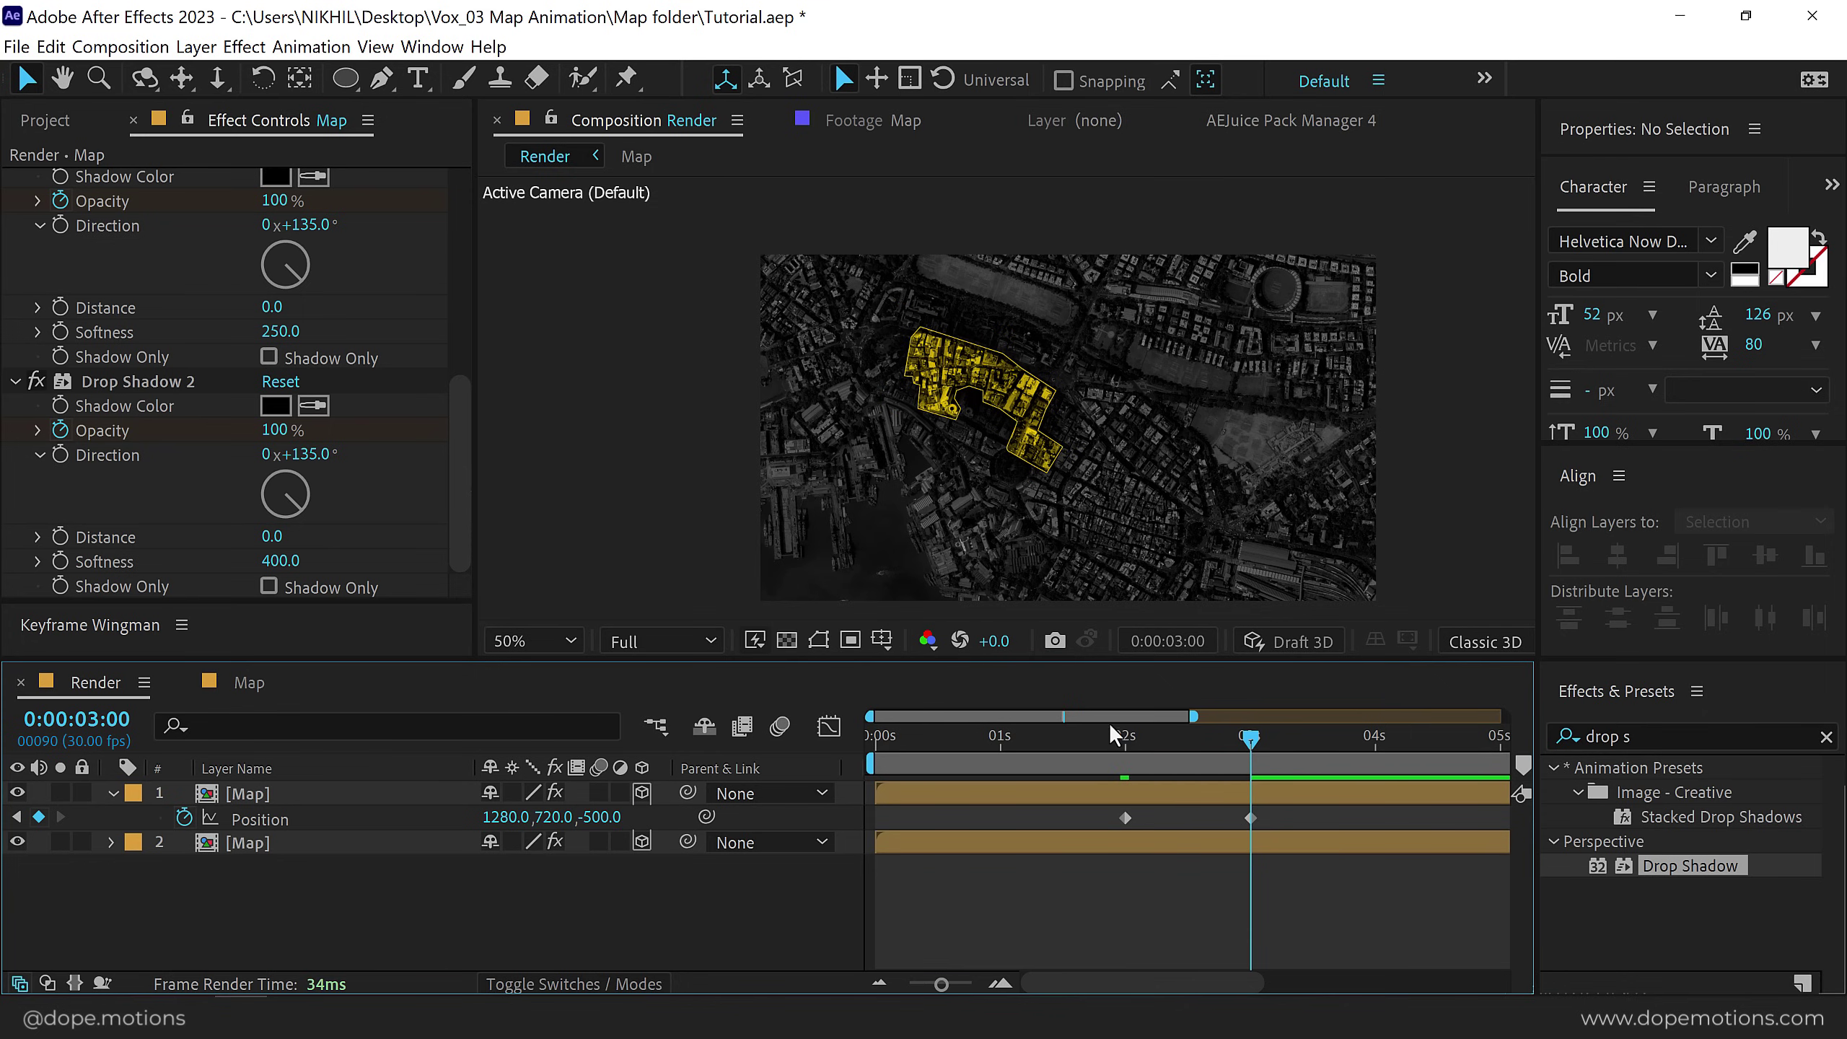
{"action": "mouse_move", "coordinate": [1112, 734]}
{"action": "left_mouse_down"}
{"action": "mouse_move", "coordinate": [1135, 760]}
{"action": "mouse_move", "coordinate": [1268, 746]}
{"action": "mouse_move", "coordinate": [1101, 739]}
{"action": "left_mouse_up"}
Reveal the top Map layer's Opacity and set a keyframe at 1 second.
{"action": "left_click", "coordinate": [917, 737]}
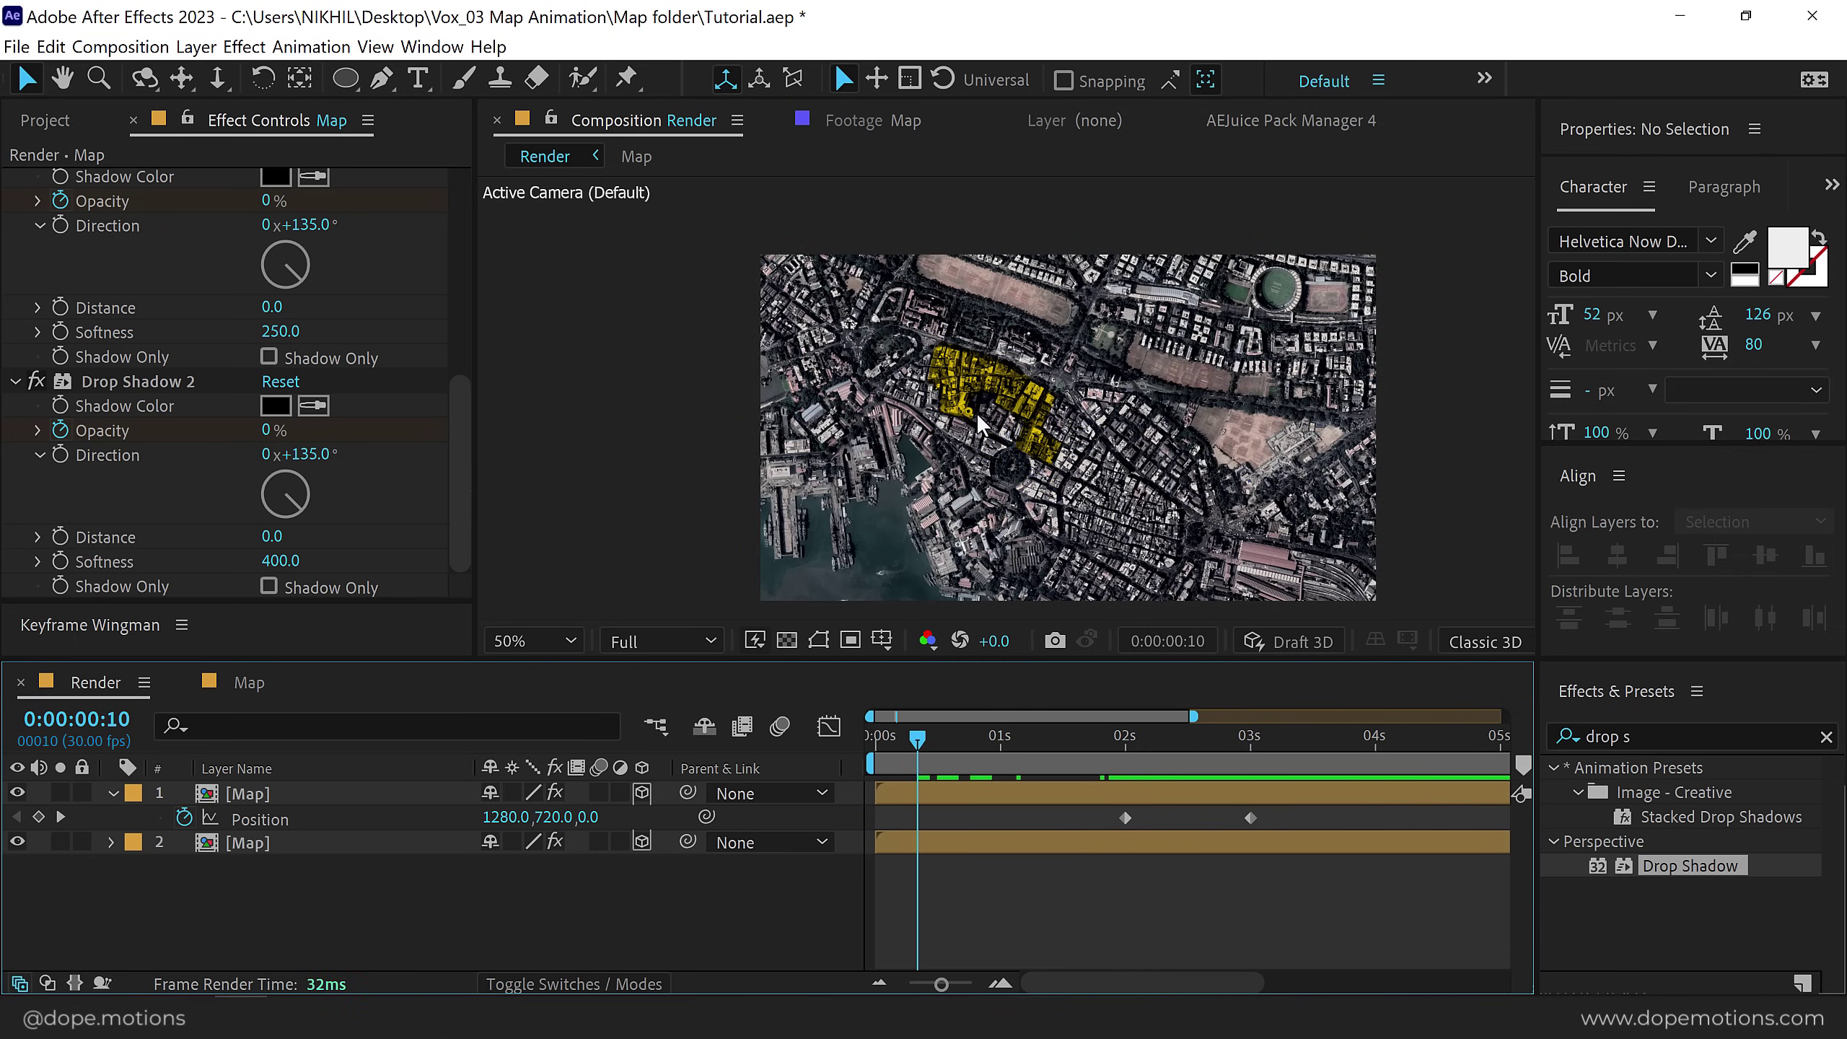
{"action": "scroll", "coordinate": [938, 417], "scroll_direction": "up", "scroll_amount": 2}
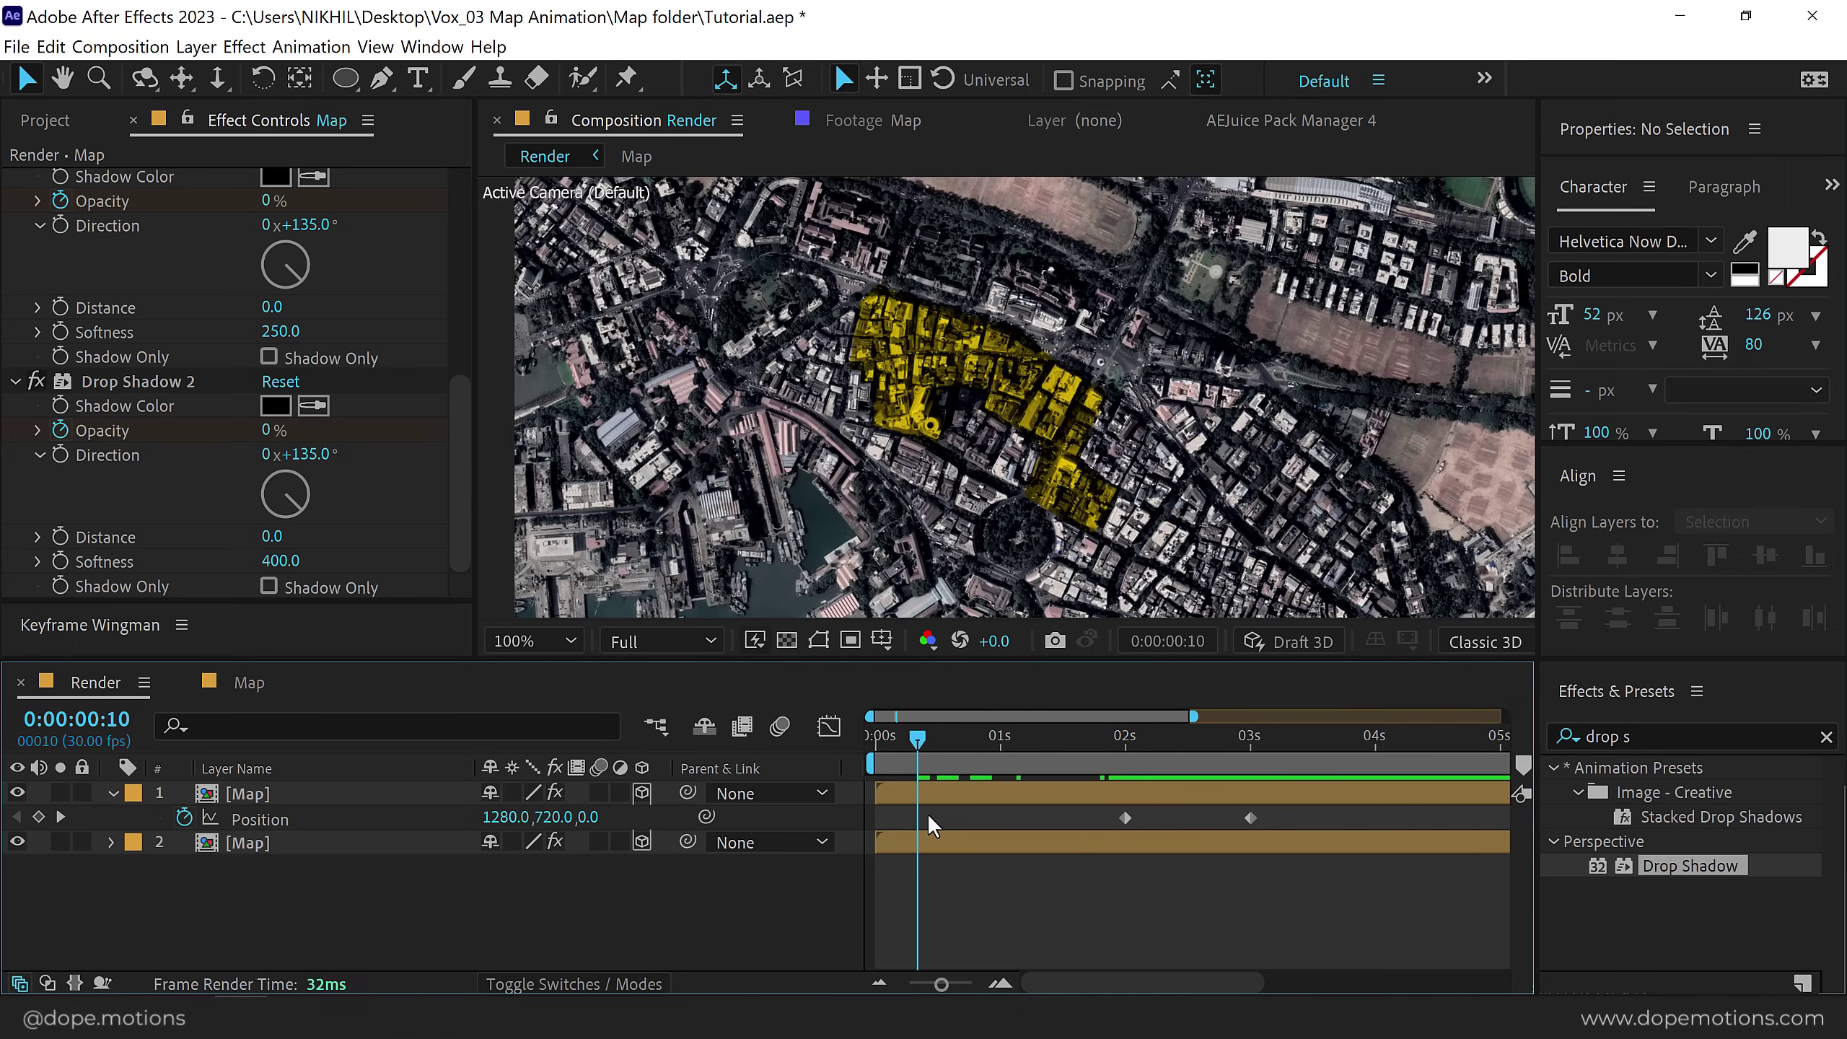
{"action": "scroll", "coordinate": [936, 827], "scroll_direction": "up", "scroll_amount": 2, "text": "alt"}
{"action": "left_click", "coordinate": [1070, 750]}
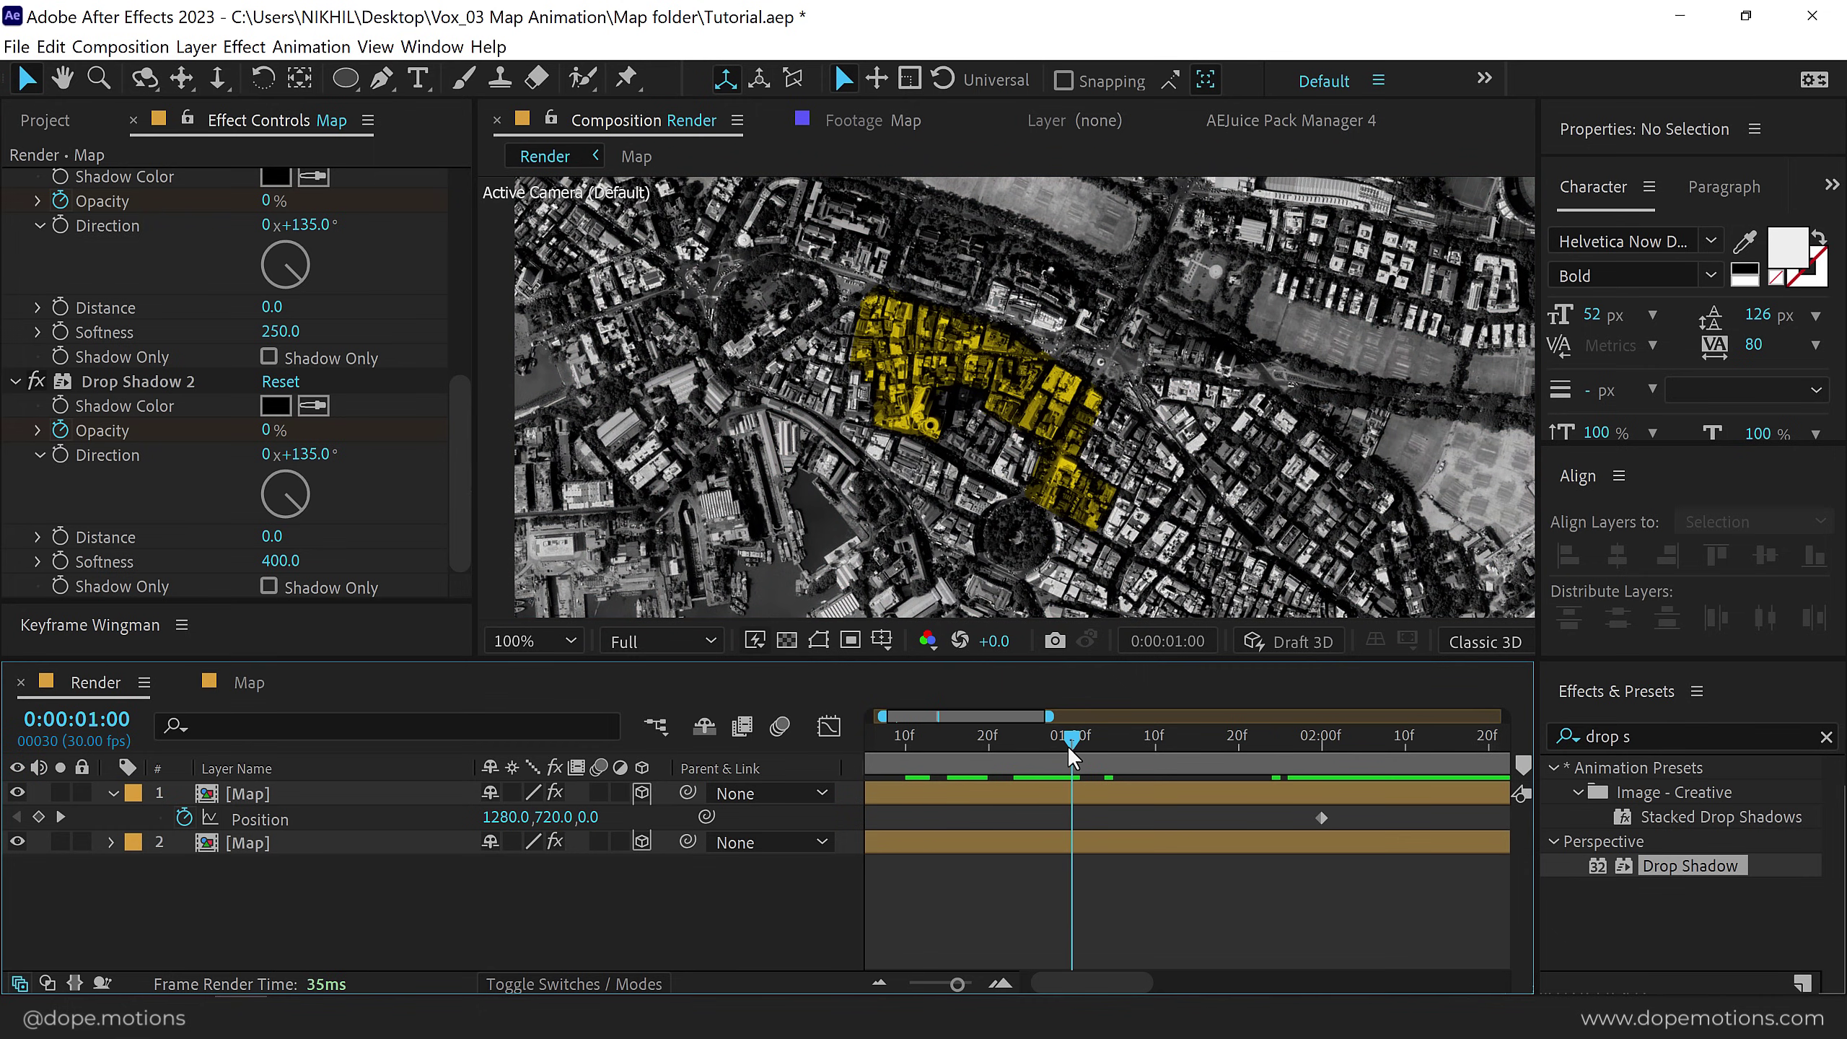
{"action": "left_click", "coordinate": [113, 794]}
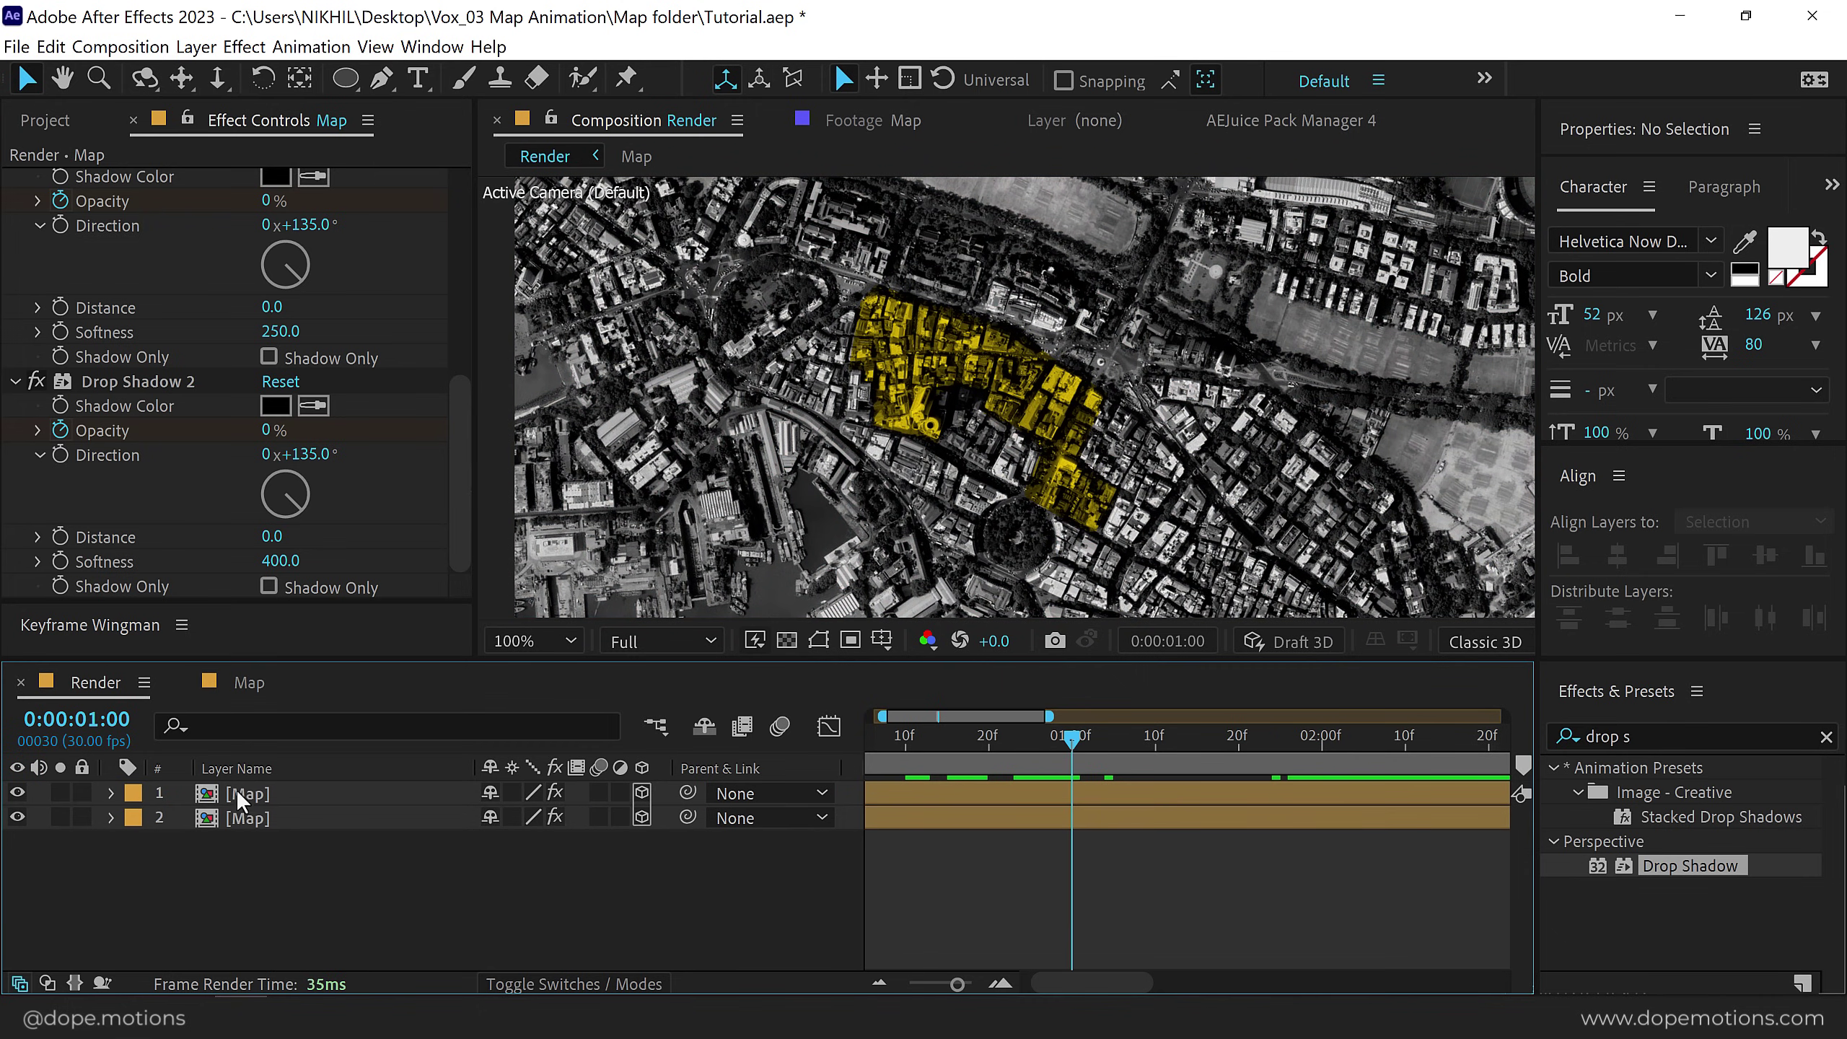
{"action": "left_click", "coordinate": [280, 795]}
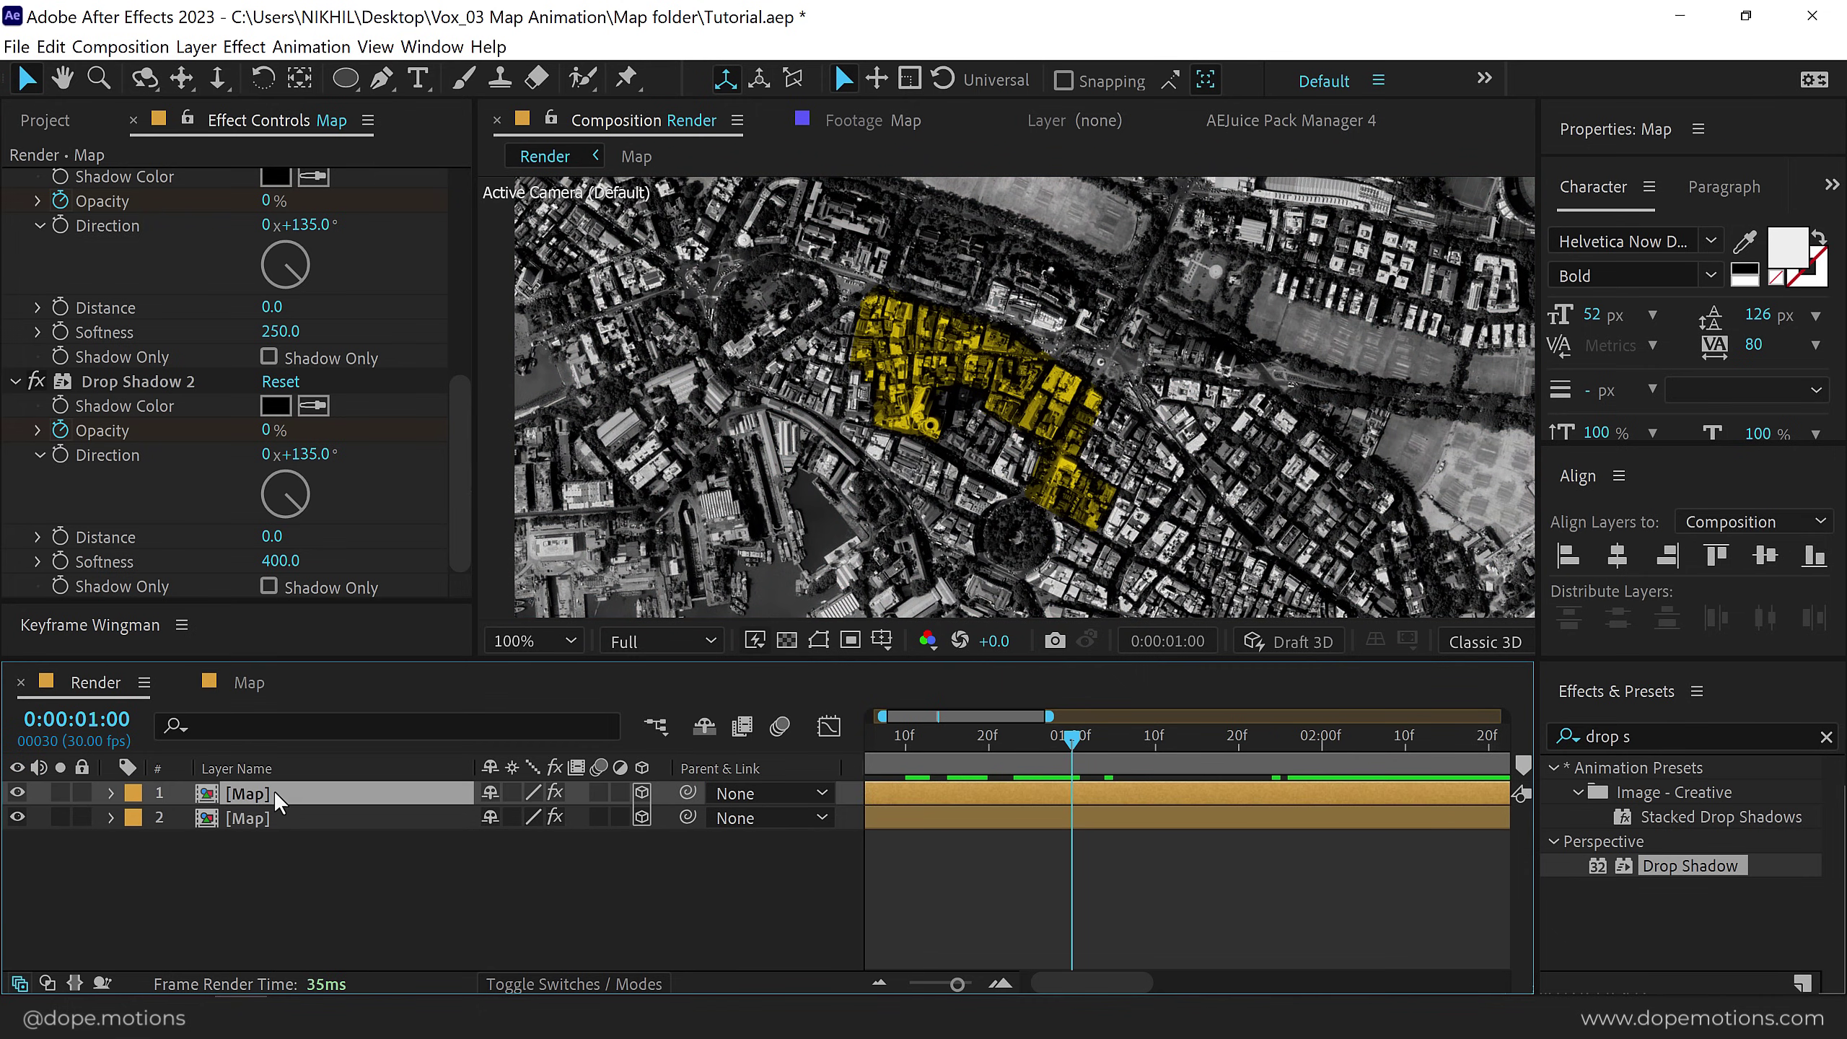
{"action": "key", "text": "t"}
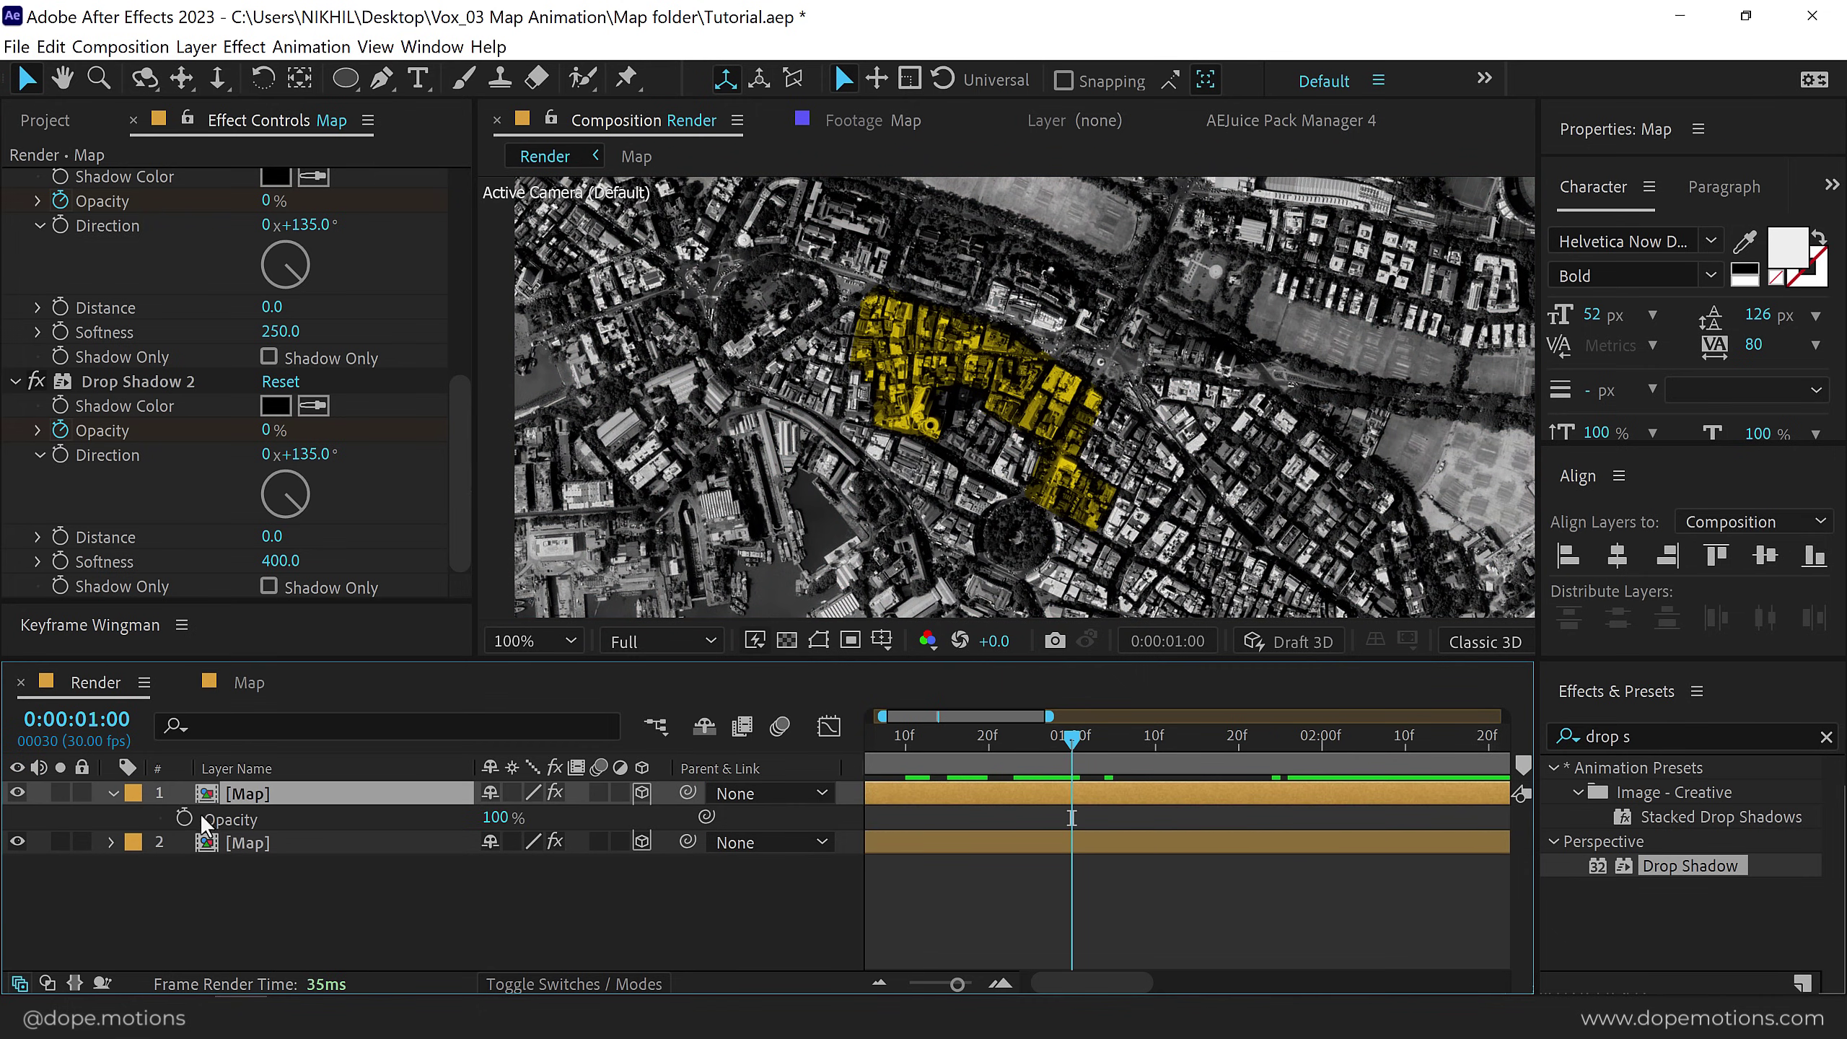
{"action": "left_click", "coordinate": [184, 818]}
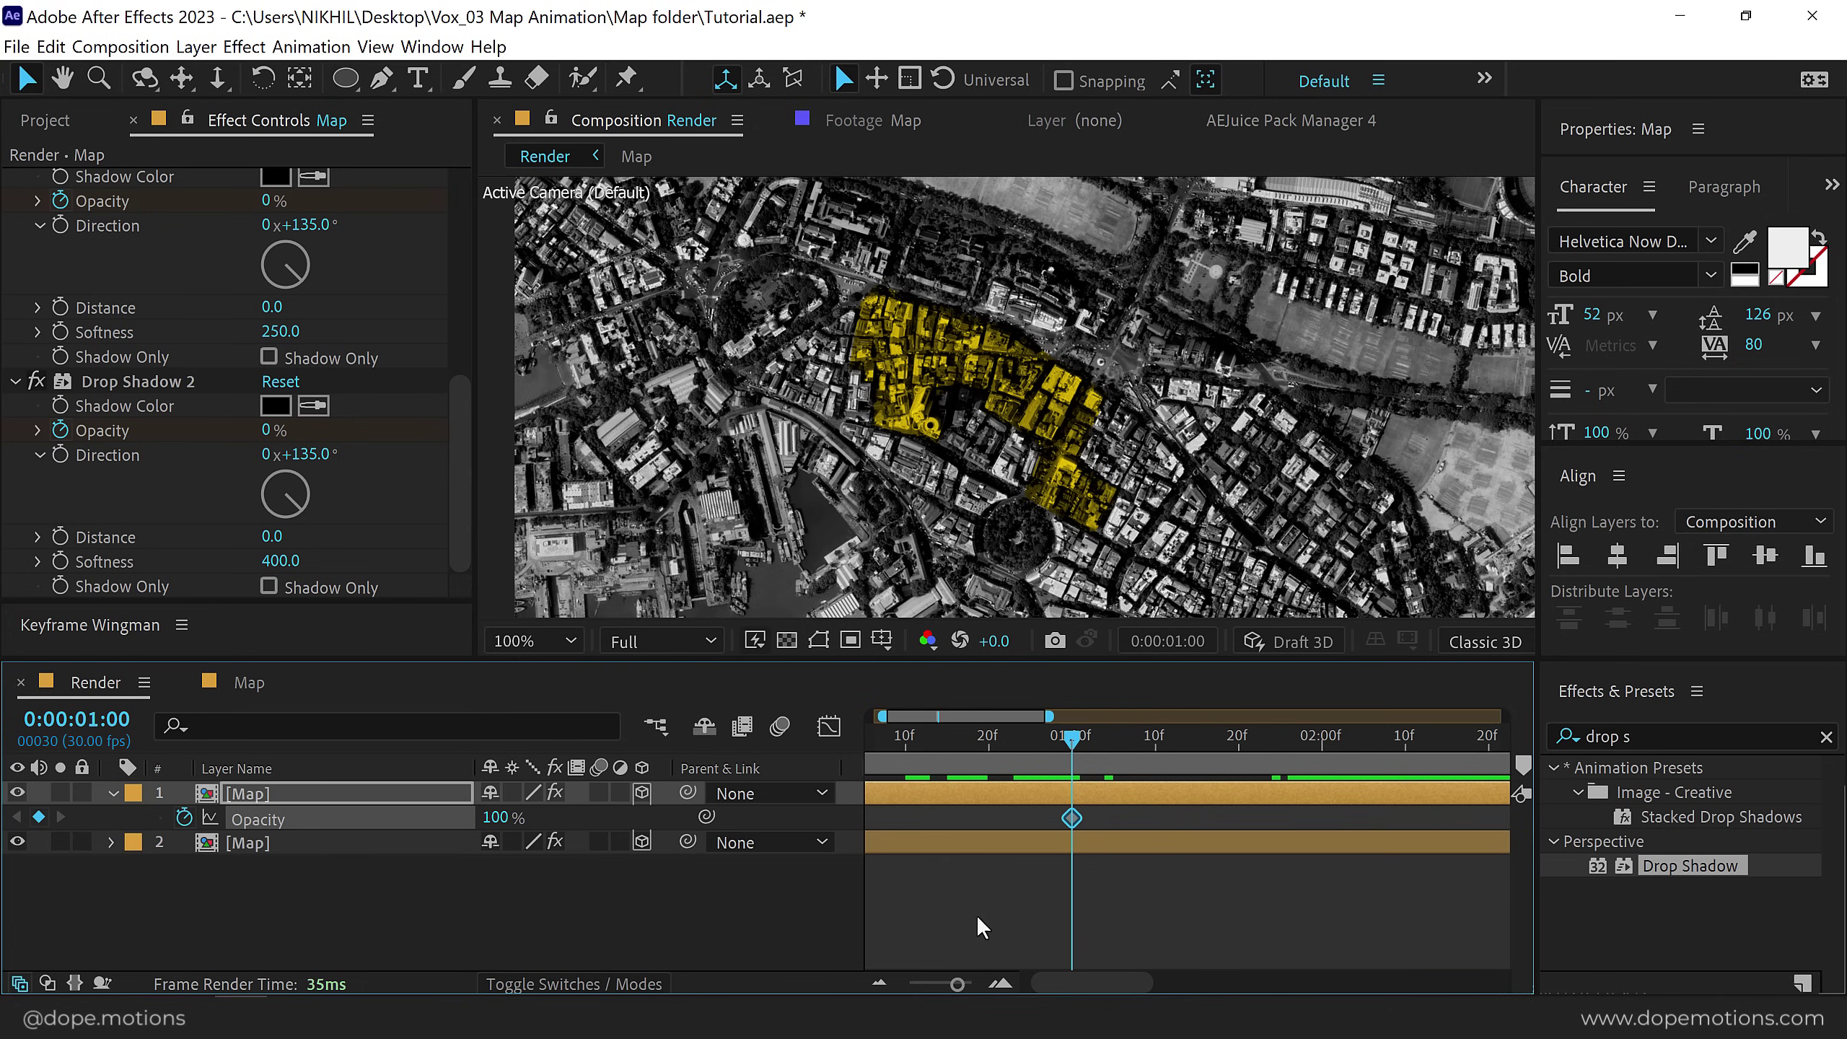
Add flicker Opacity keyframes on preceding frames, including 50% and 30%.
{"action": "scroll", "coordinate": [982, 928], "scroll_direction": "up", "scroll_amount": 2}
{"action": "key", "text": "Page_Up"}
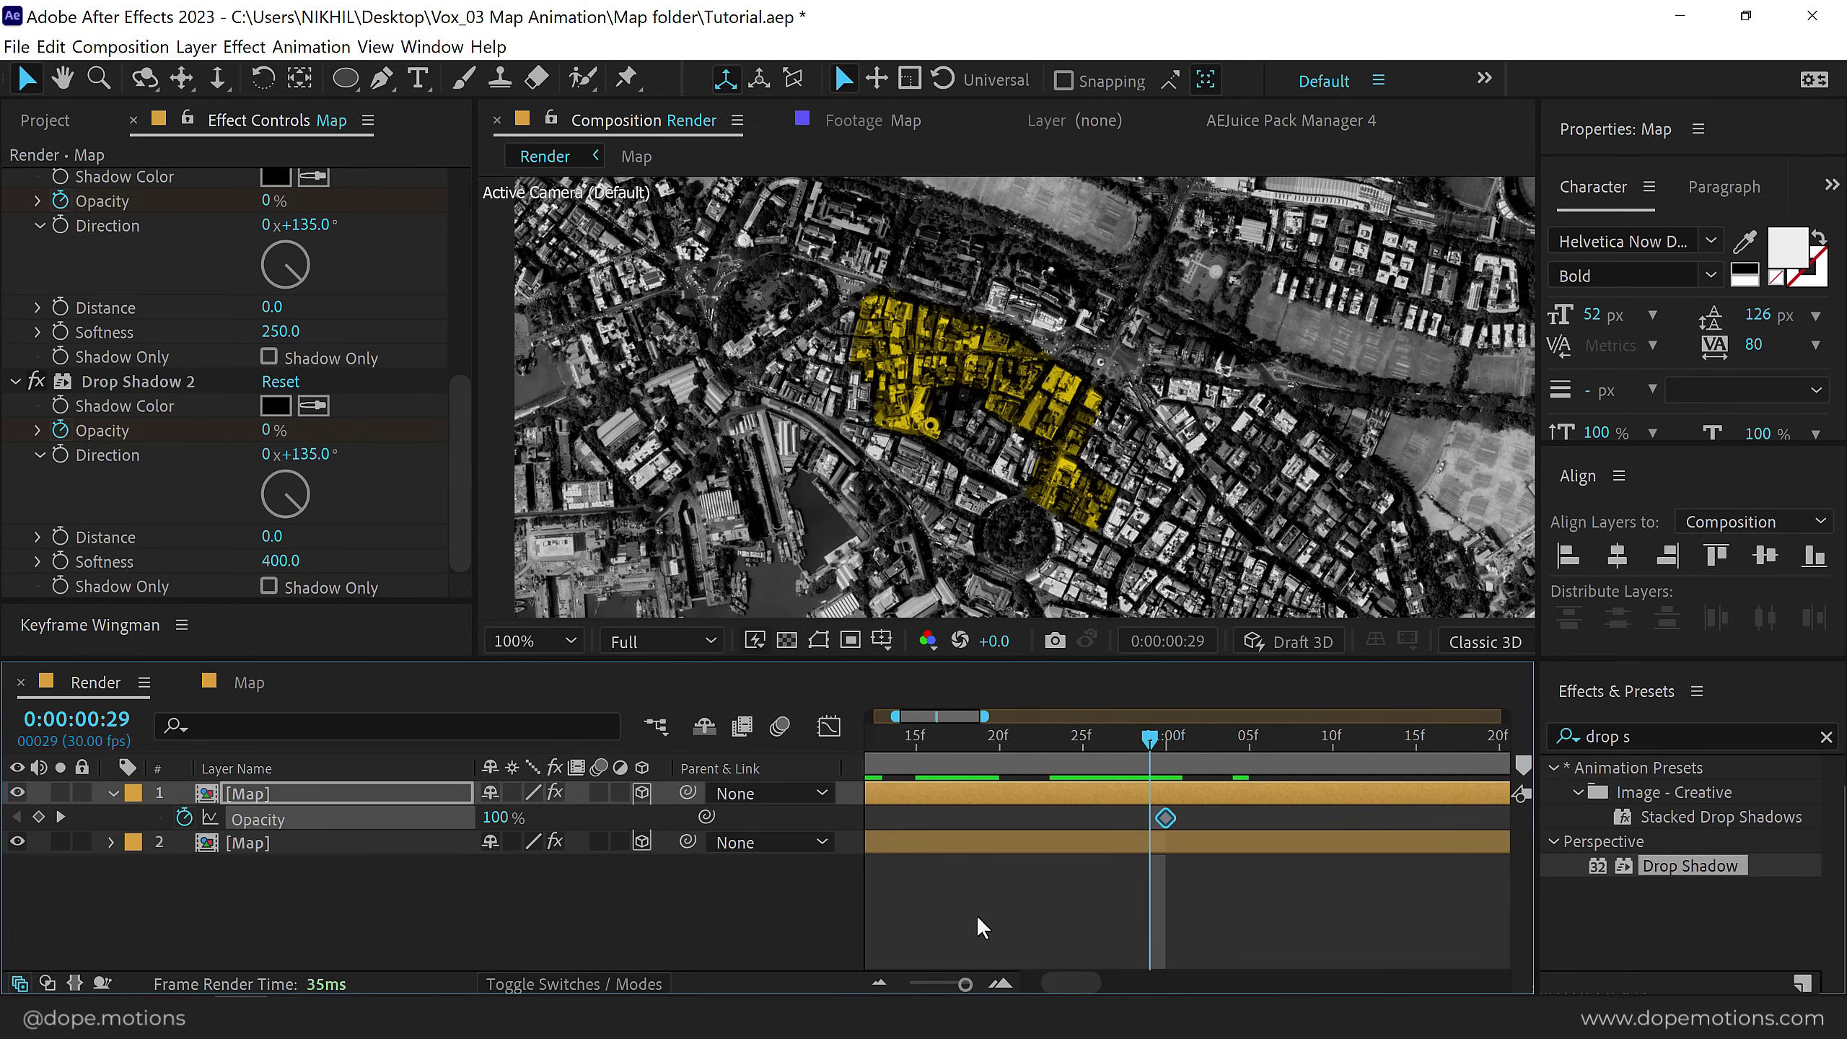
{"action": "left_click", "coordinate": [500, 817]}
{"action": "type", "text": "50"}
{"action": "key", "text": "Return"}
{"action": "key", "text": "Page_Up"}
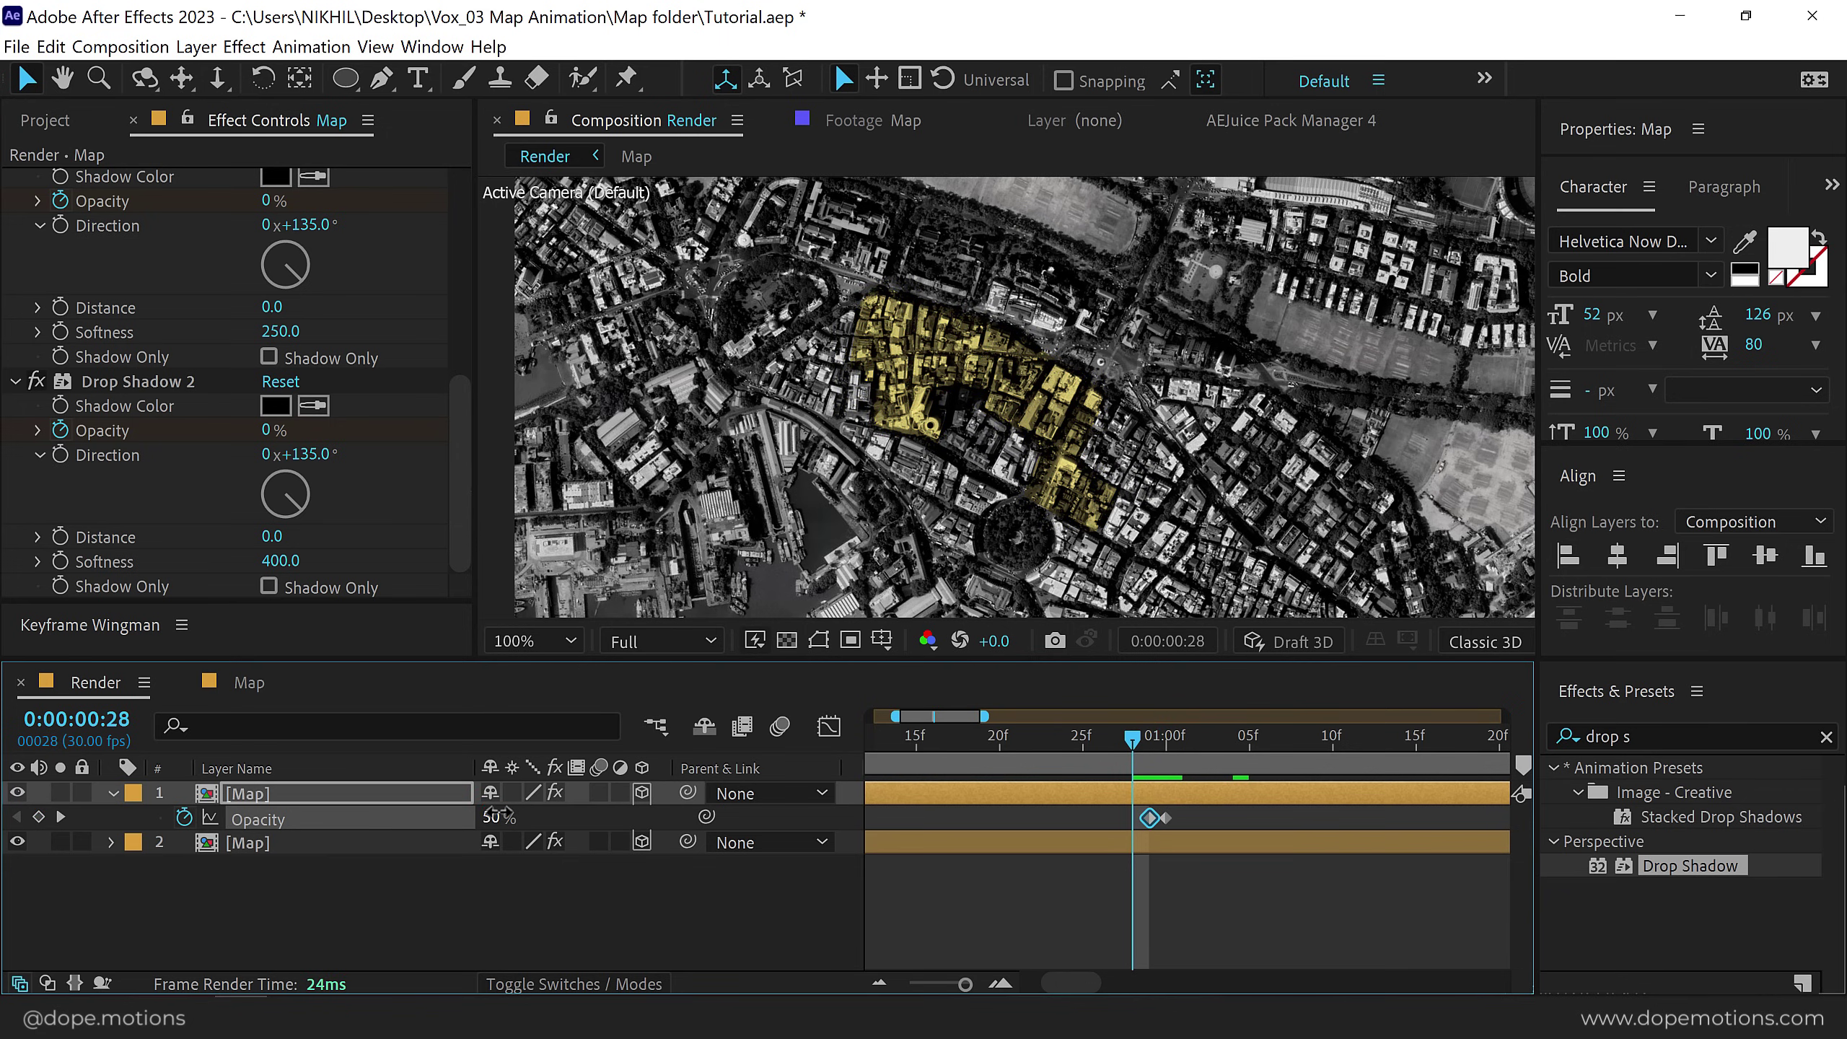
{"action": "left_click", "coordinate": [498, 816]}
{"action": "key", "text": "Return"}
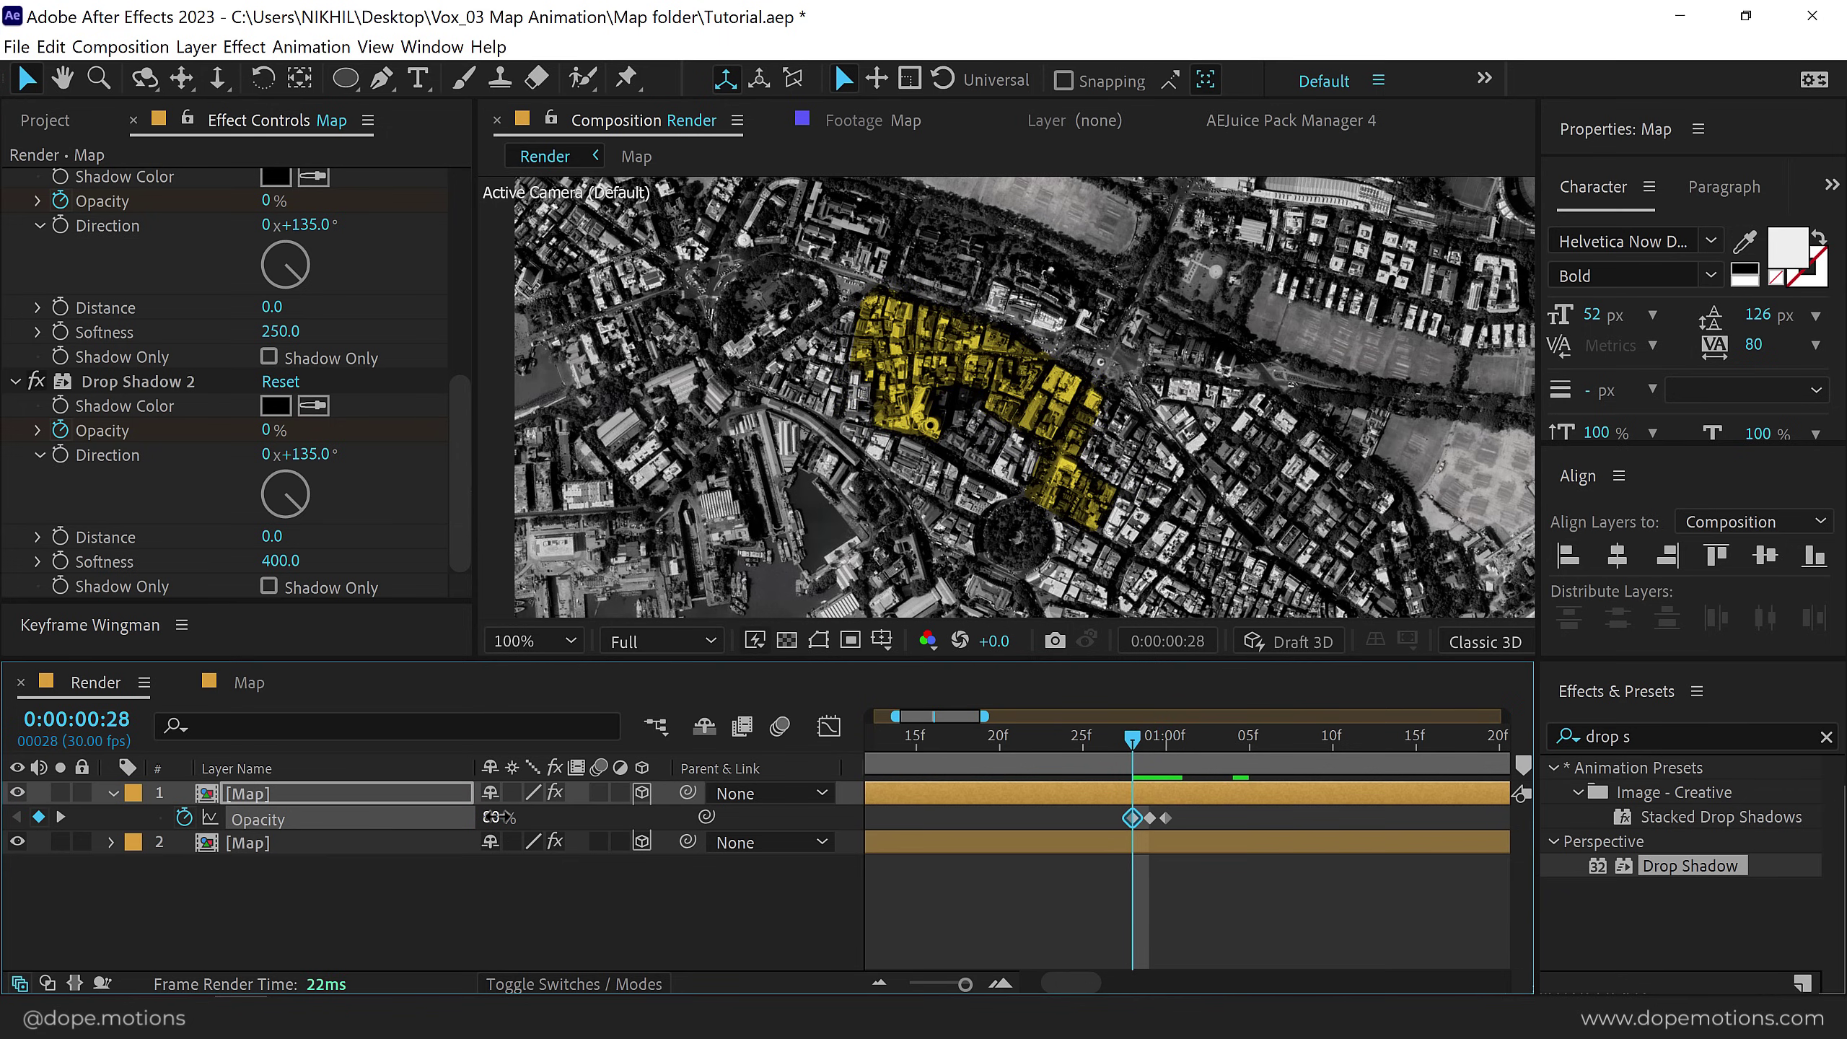
{"action": "key", "text": "Page_Up"}
{"action": "left_click", "coordinate": [497, 817]}
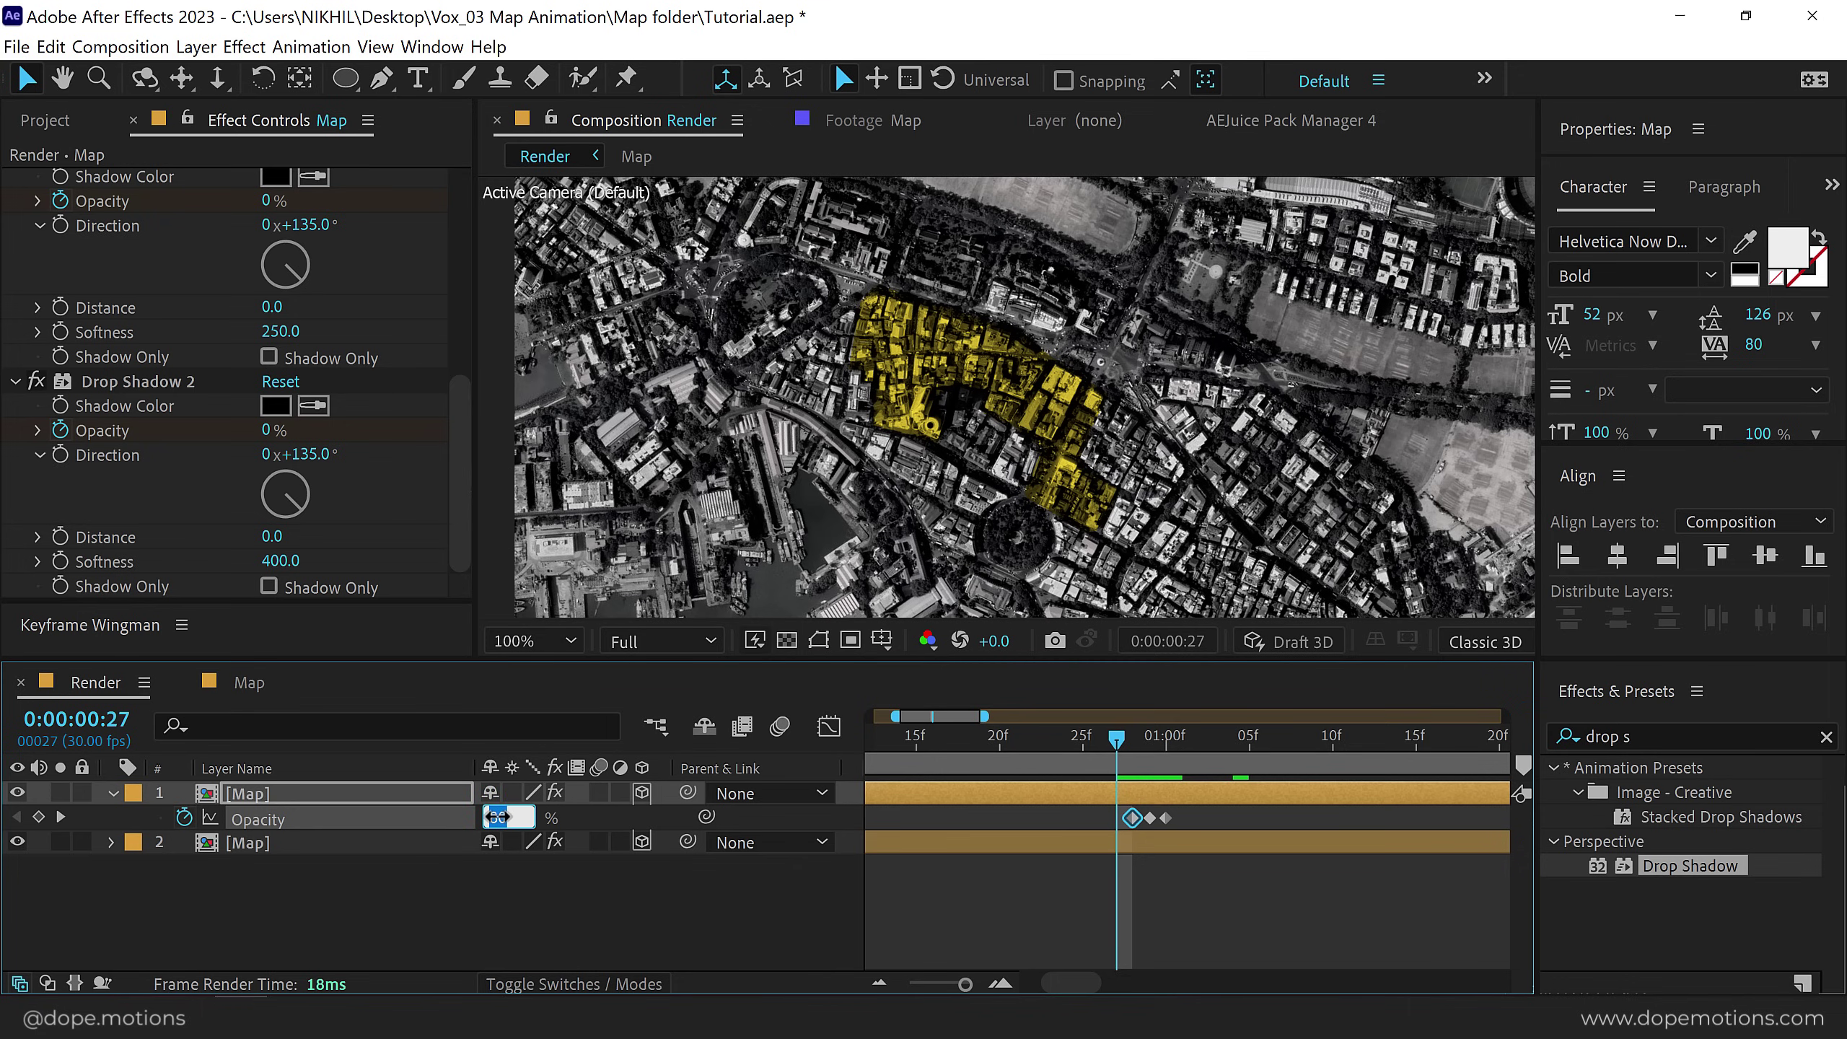
{"action": "type", "text": "30"}
{"action": "key", "text": "Return"}
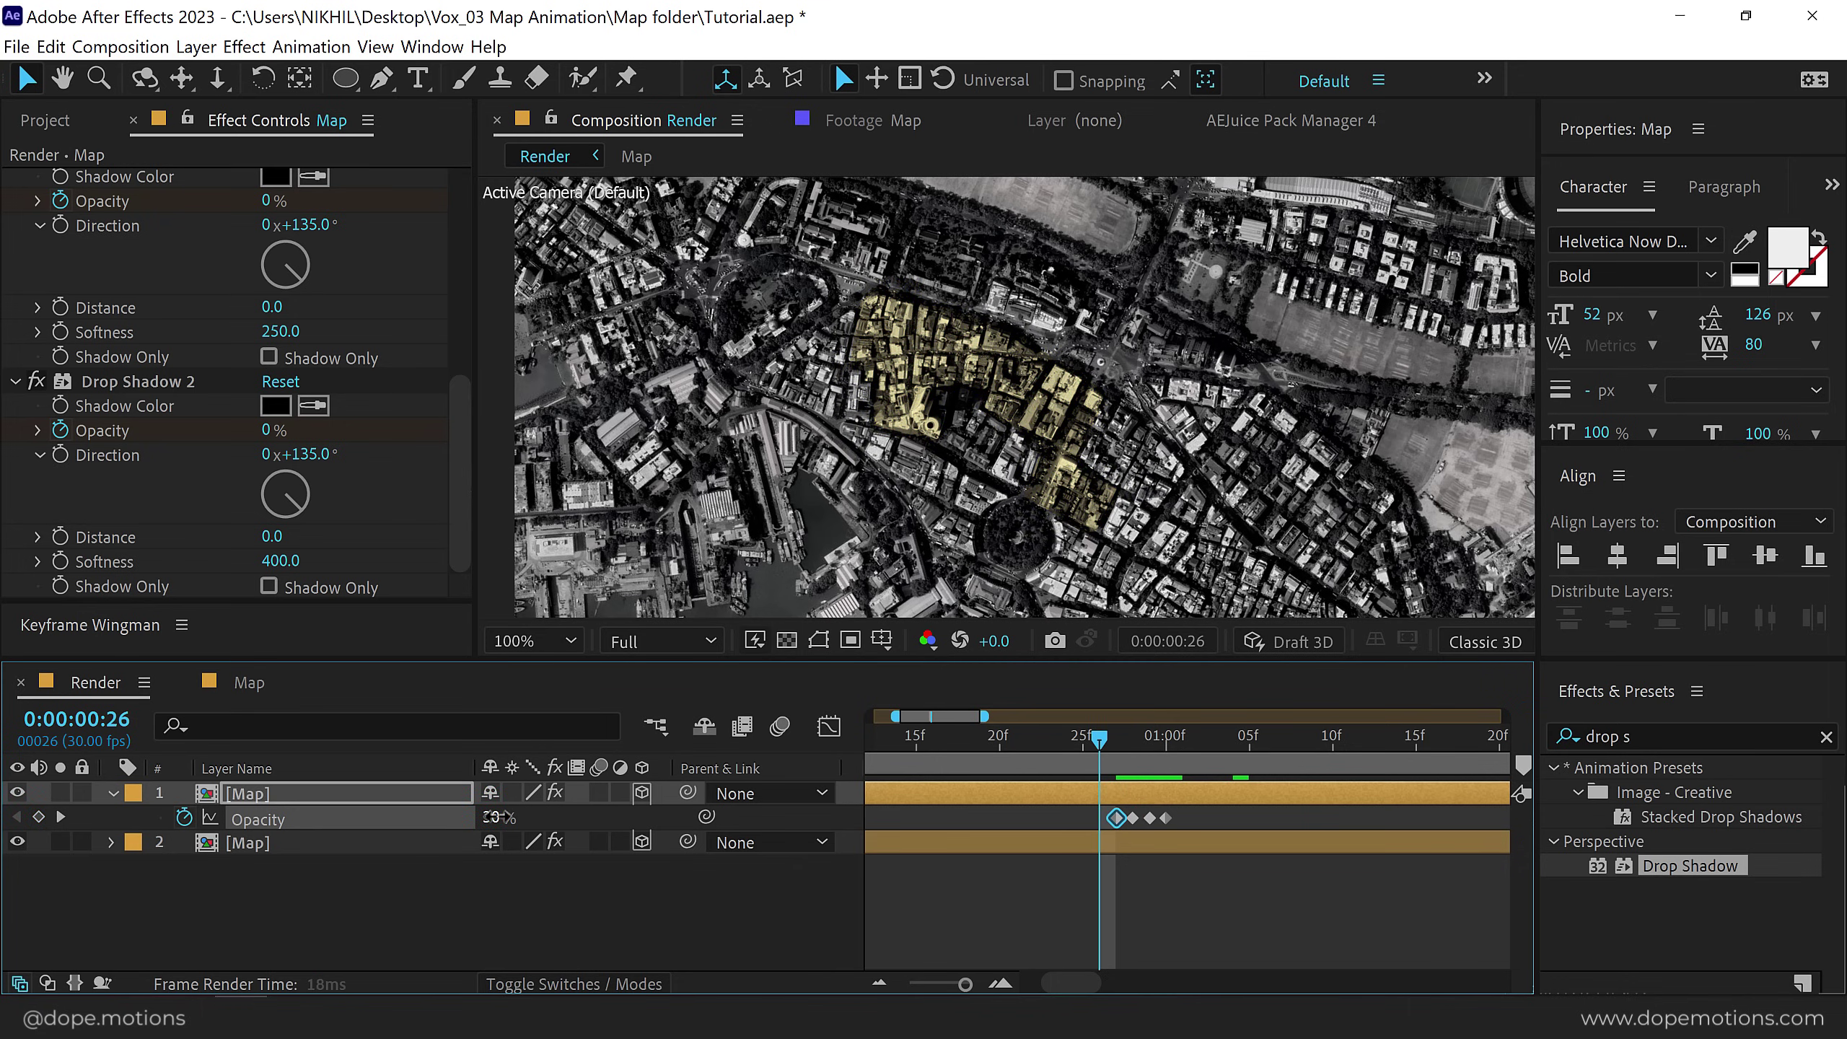
Add earlier Opacity keyframes of 70%, 20%, 40% and 0% at frame 23.
{"action": "key", "text": "Page_Up"}
{"action": "left_click", "coordinate": [494, 816]}
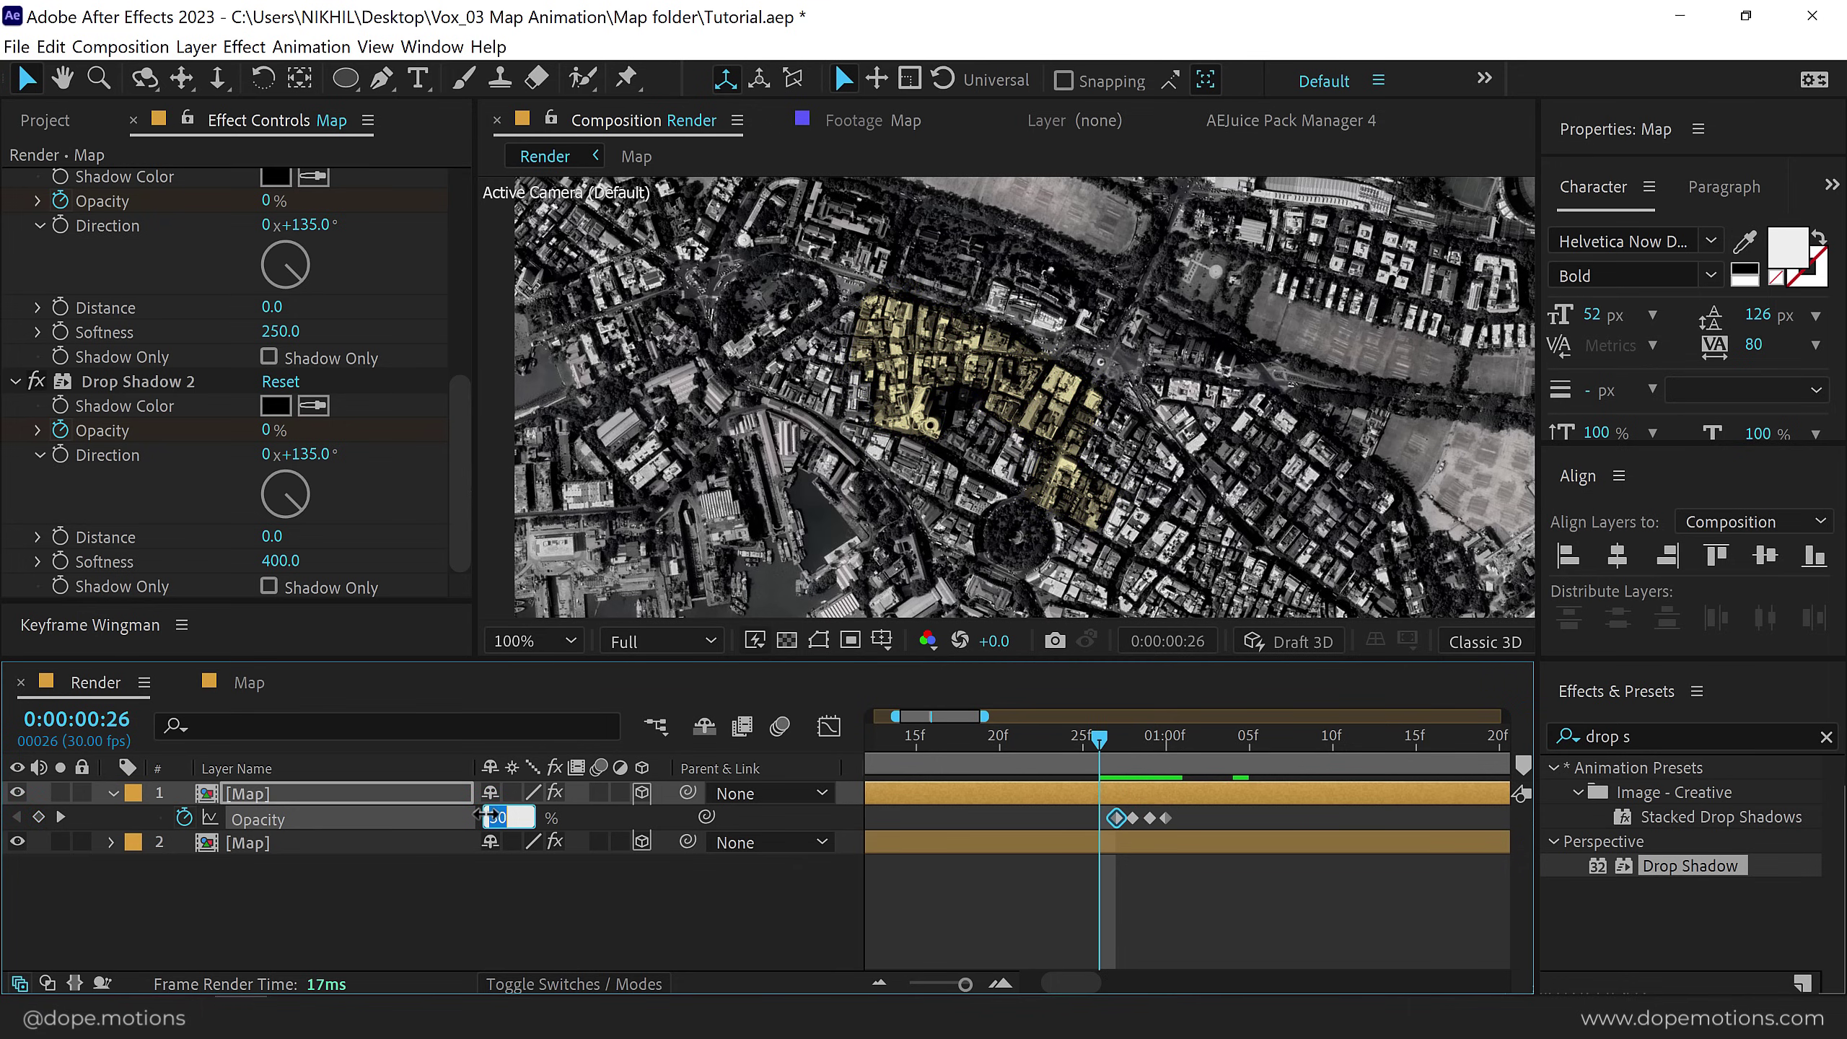
{"action": "type", "text": "70"}
{"action": "key", "text": "Return"}
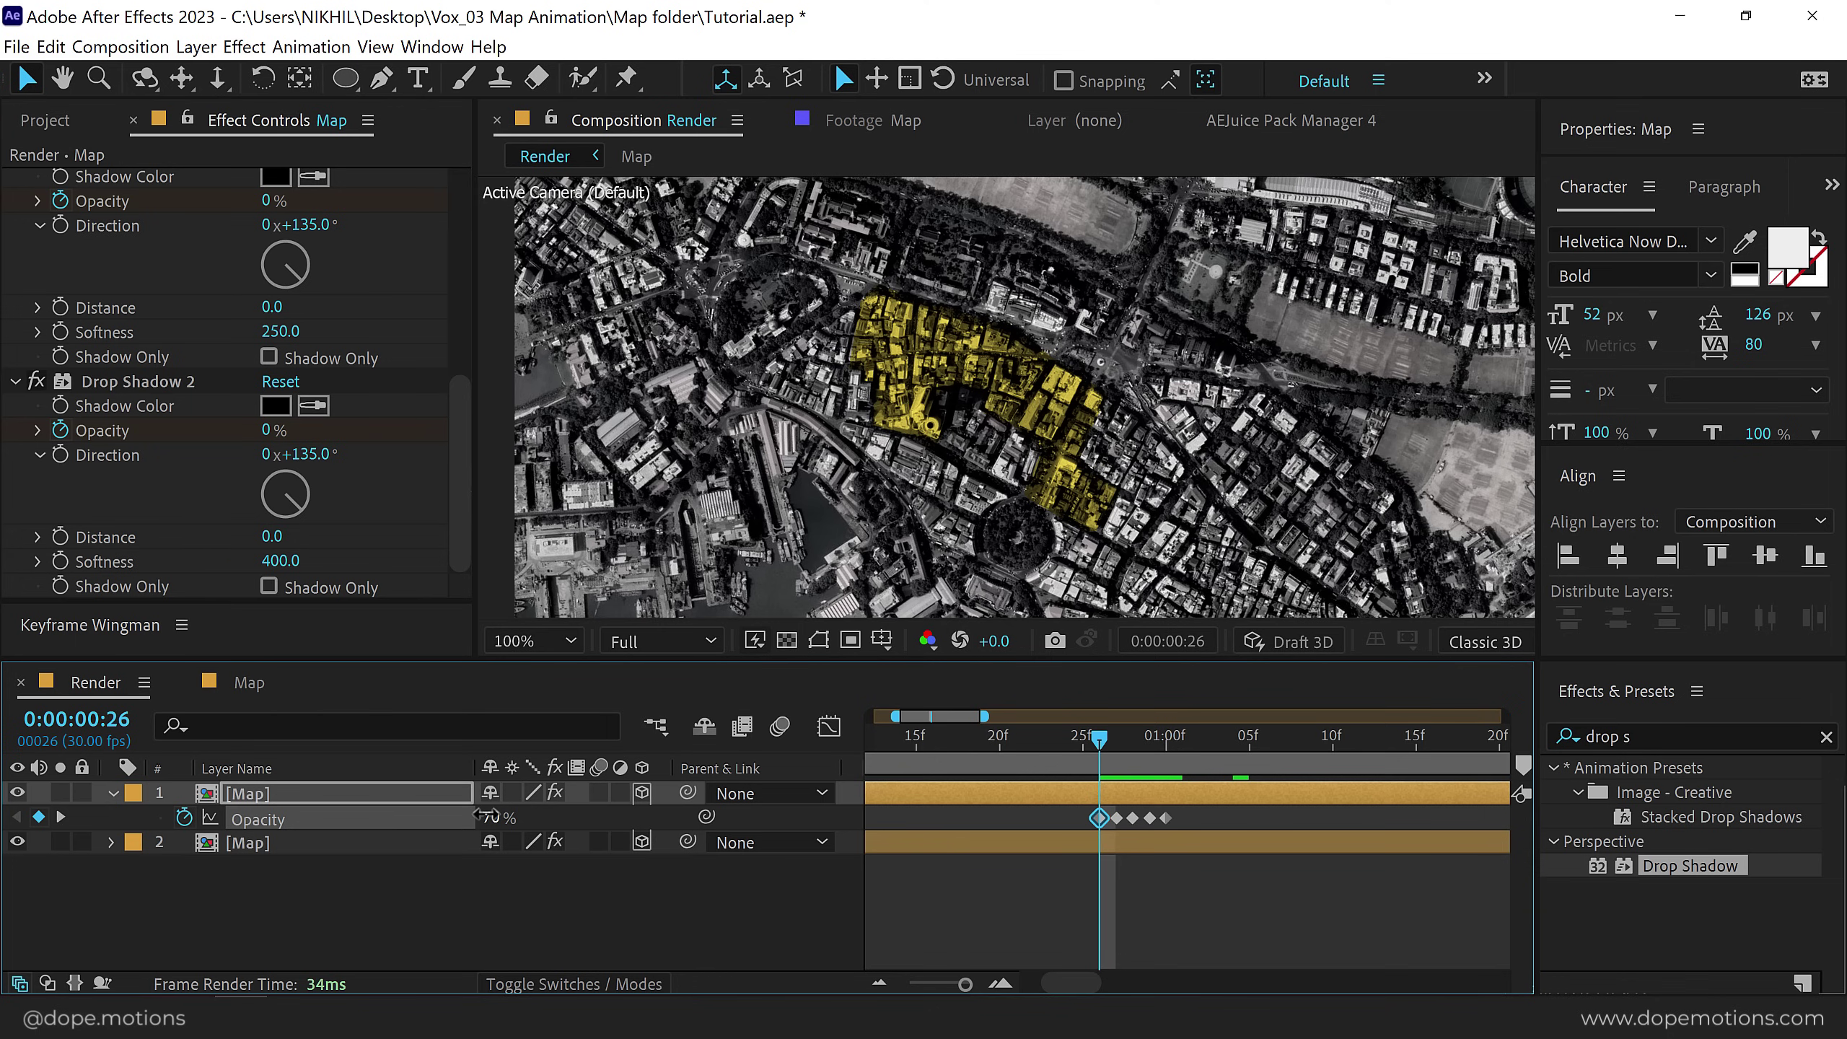
{"action": "scroll", "coordinate": [487, 816], "scroll_direction": "left", "scroll_amount": 5}
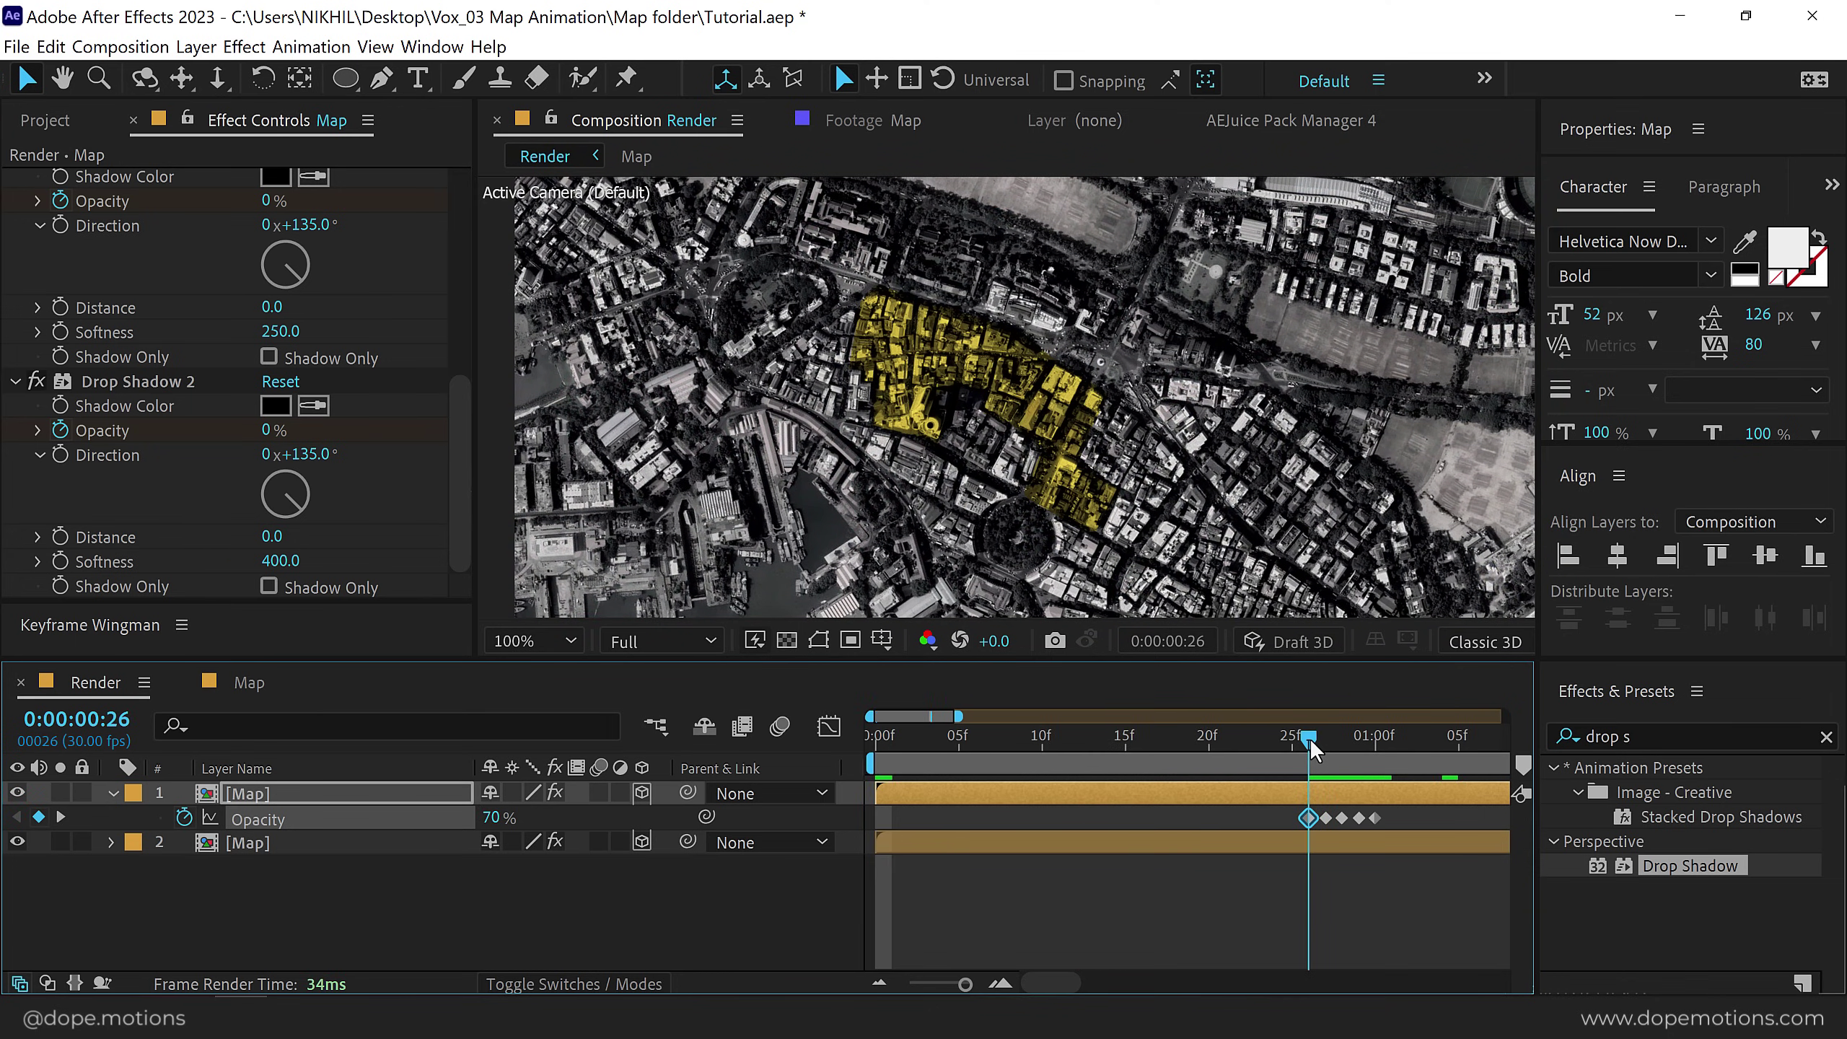
{"action": "key", "text": "Page_Up"}
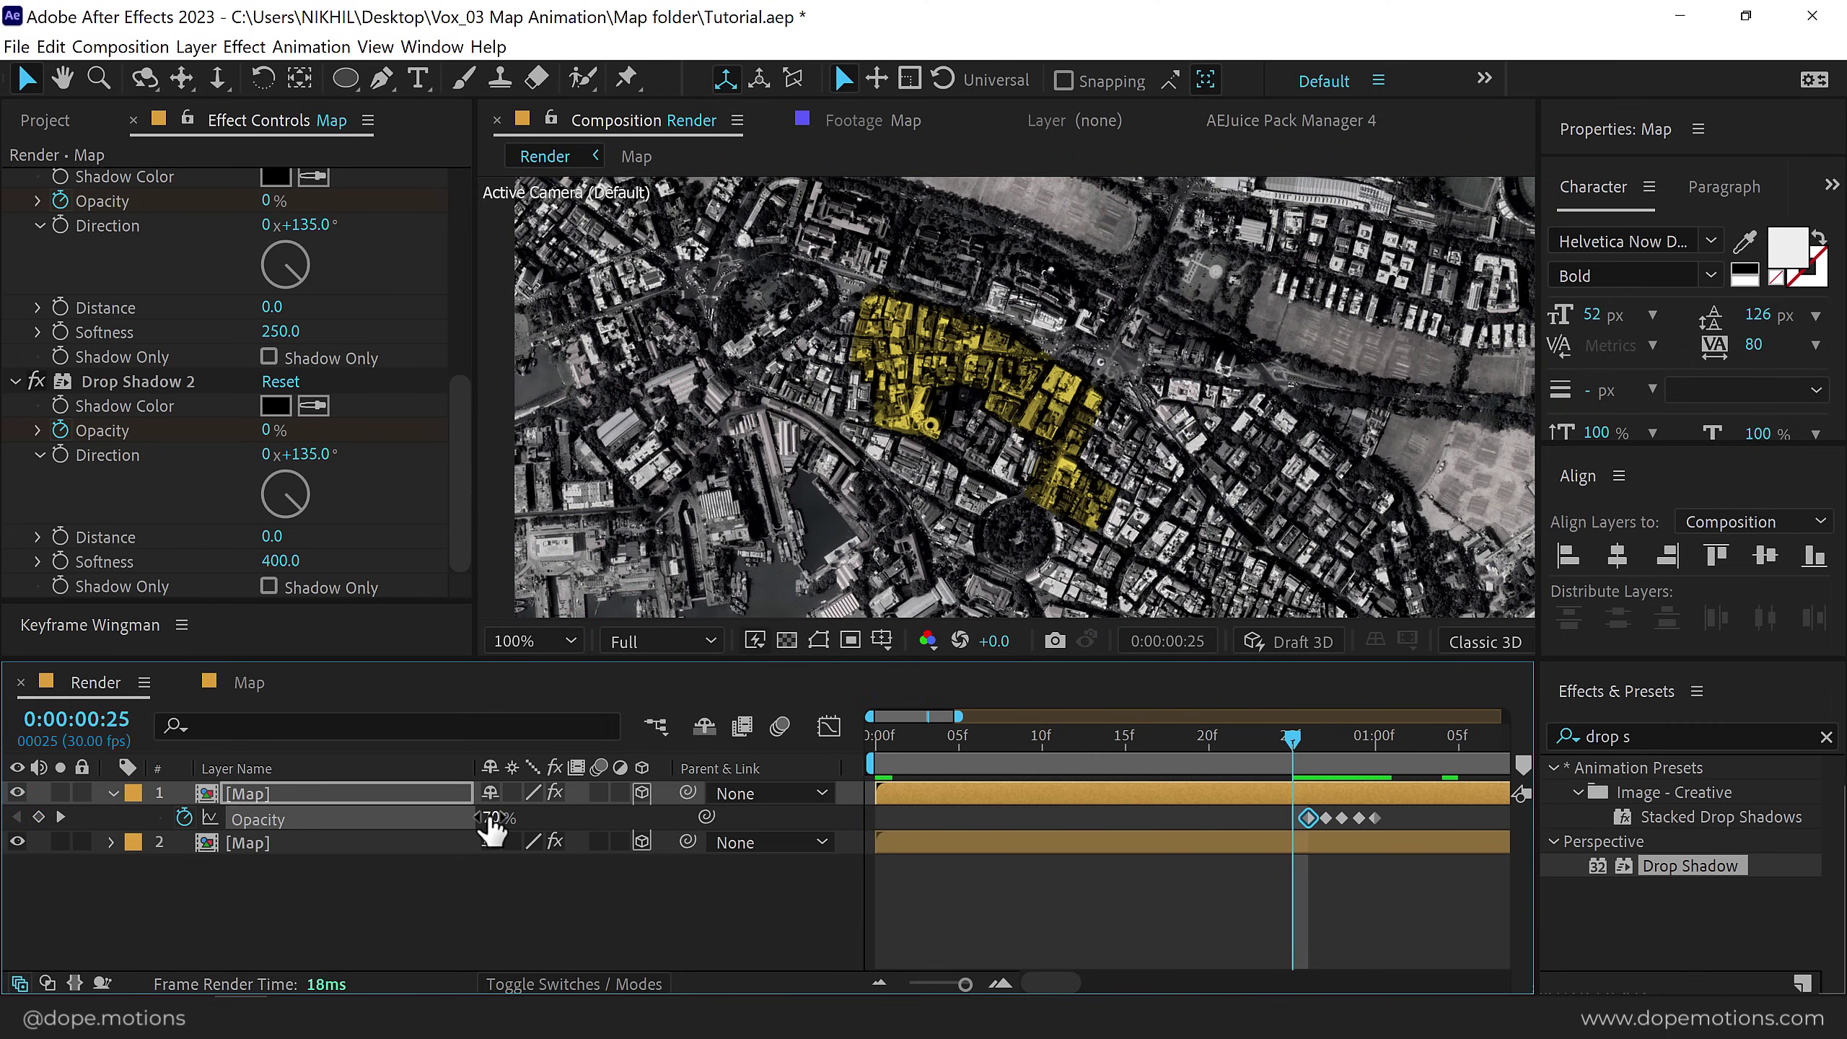
{"action": "left_click", "coordinate": [492, 818]}
{"action": "type", "text": "20"}
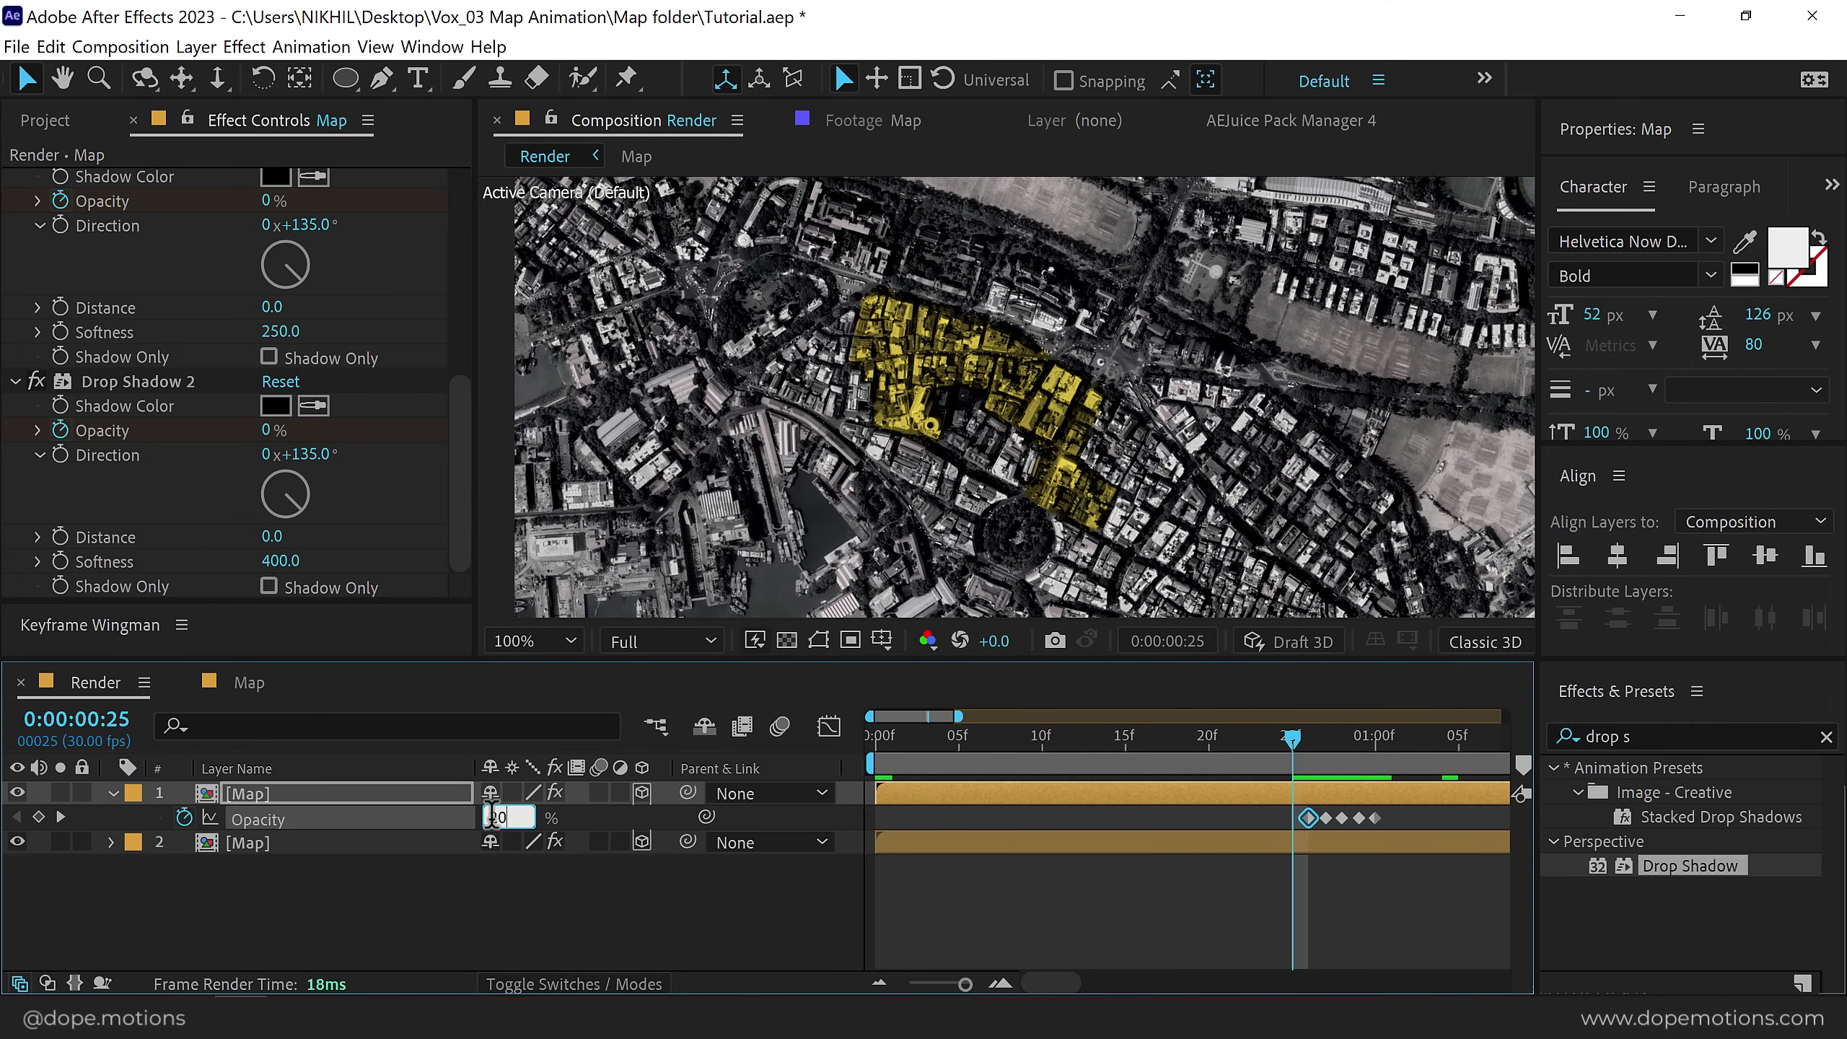
{"action": "key", "text": "Return"}
{"action": "key", "text": "Page_Up"}
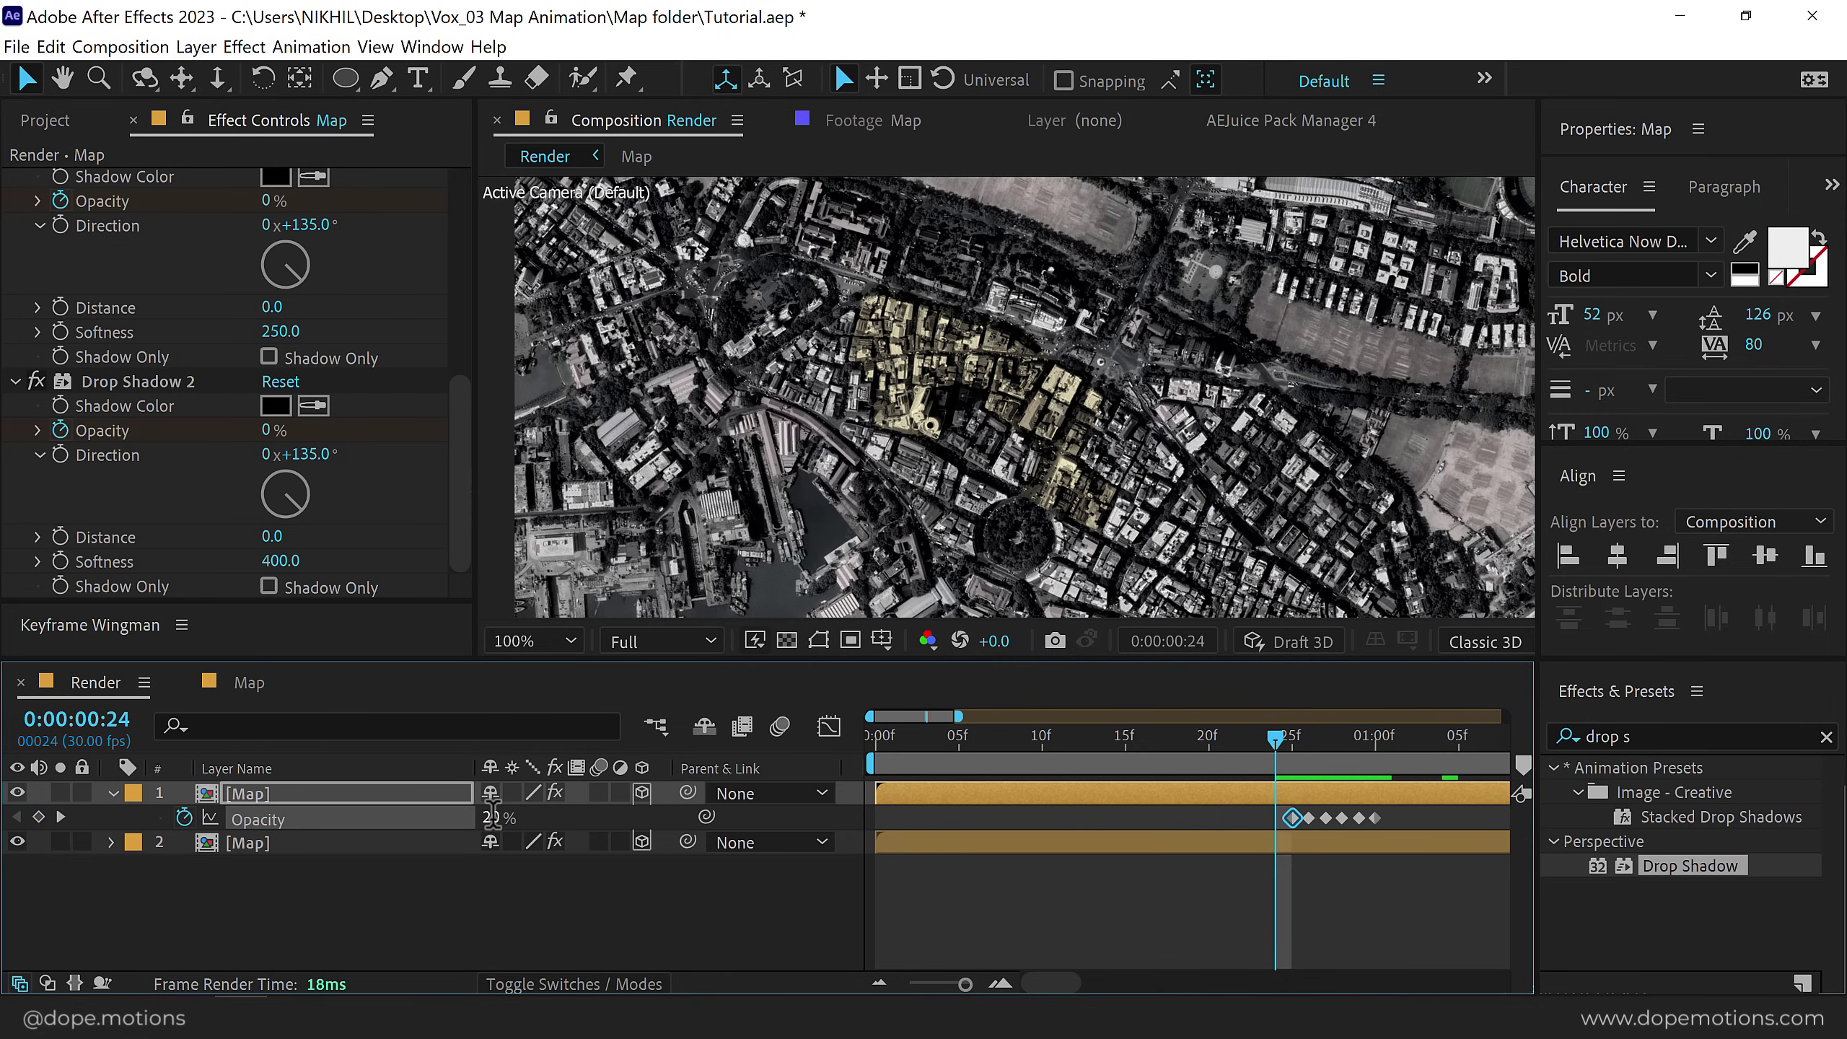
{"action": "left_click", "coordinate": [492, 818]}
{"action": "type", "text": "0"}
{"action": "key", "text": "Return"}
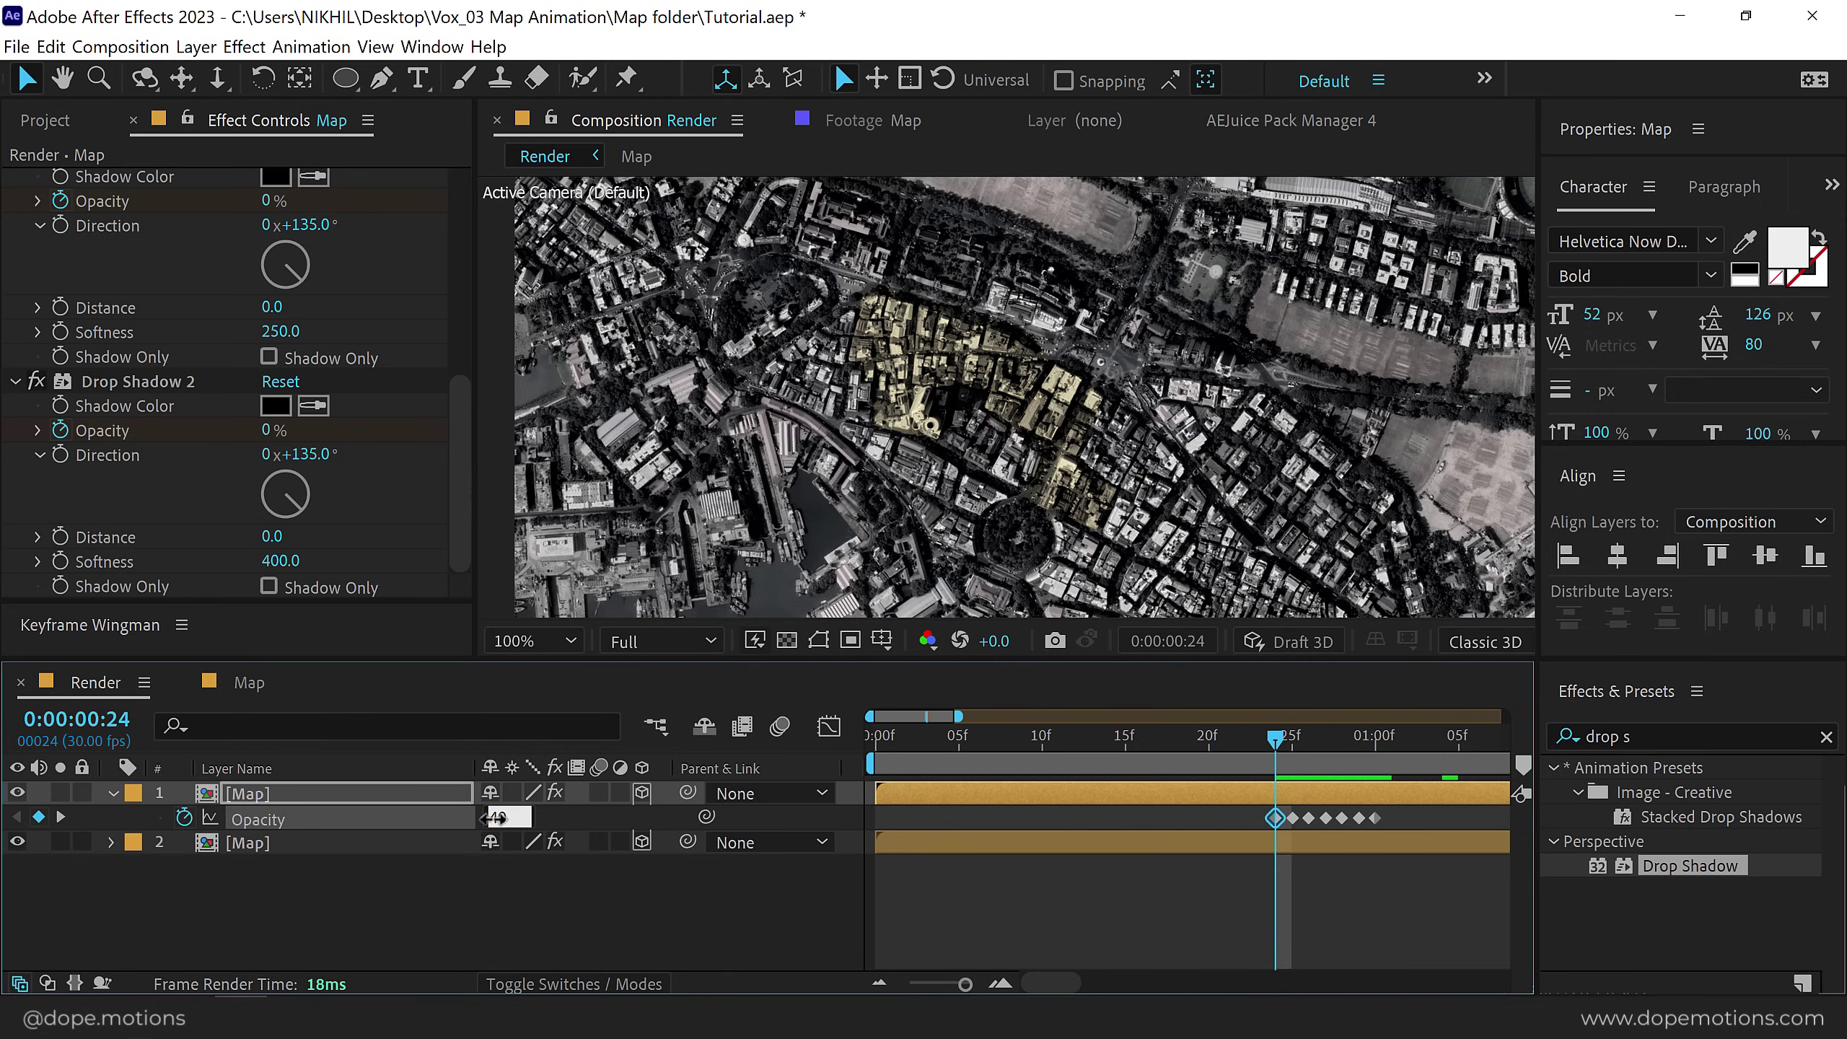
{"action": "key", "text": "Page_Up"}
{"action": "left_click", "coordinate": [495, 818]}
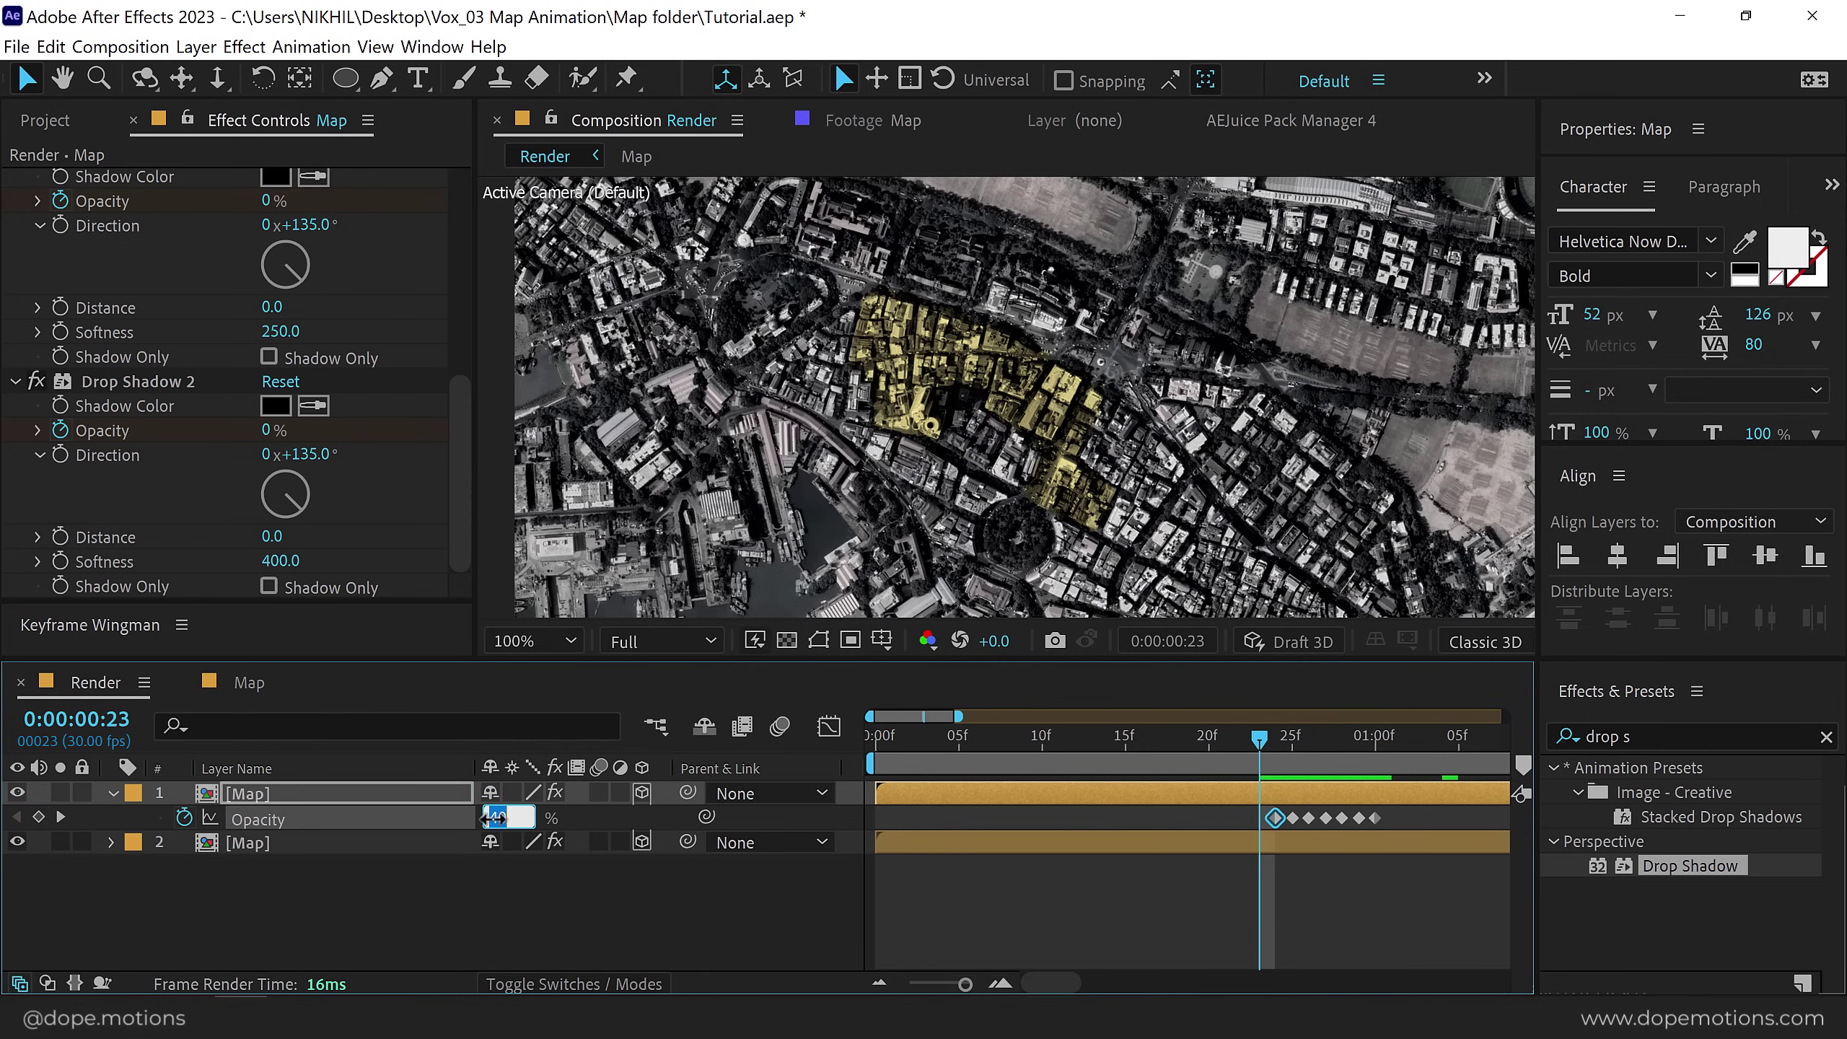
{"action": "type", "text": "0"}
{"action": "key", "text": "Return"}
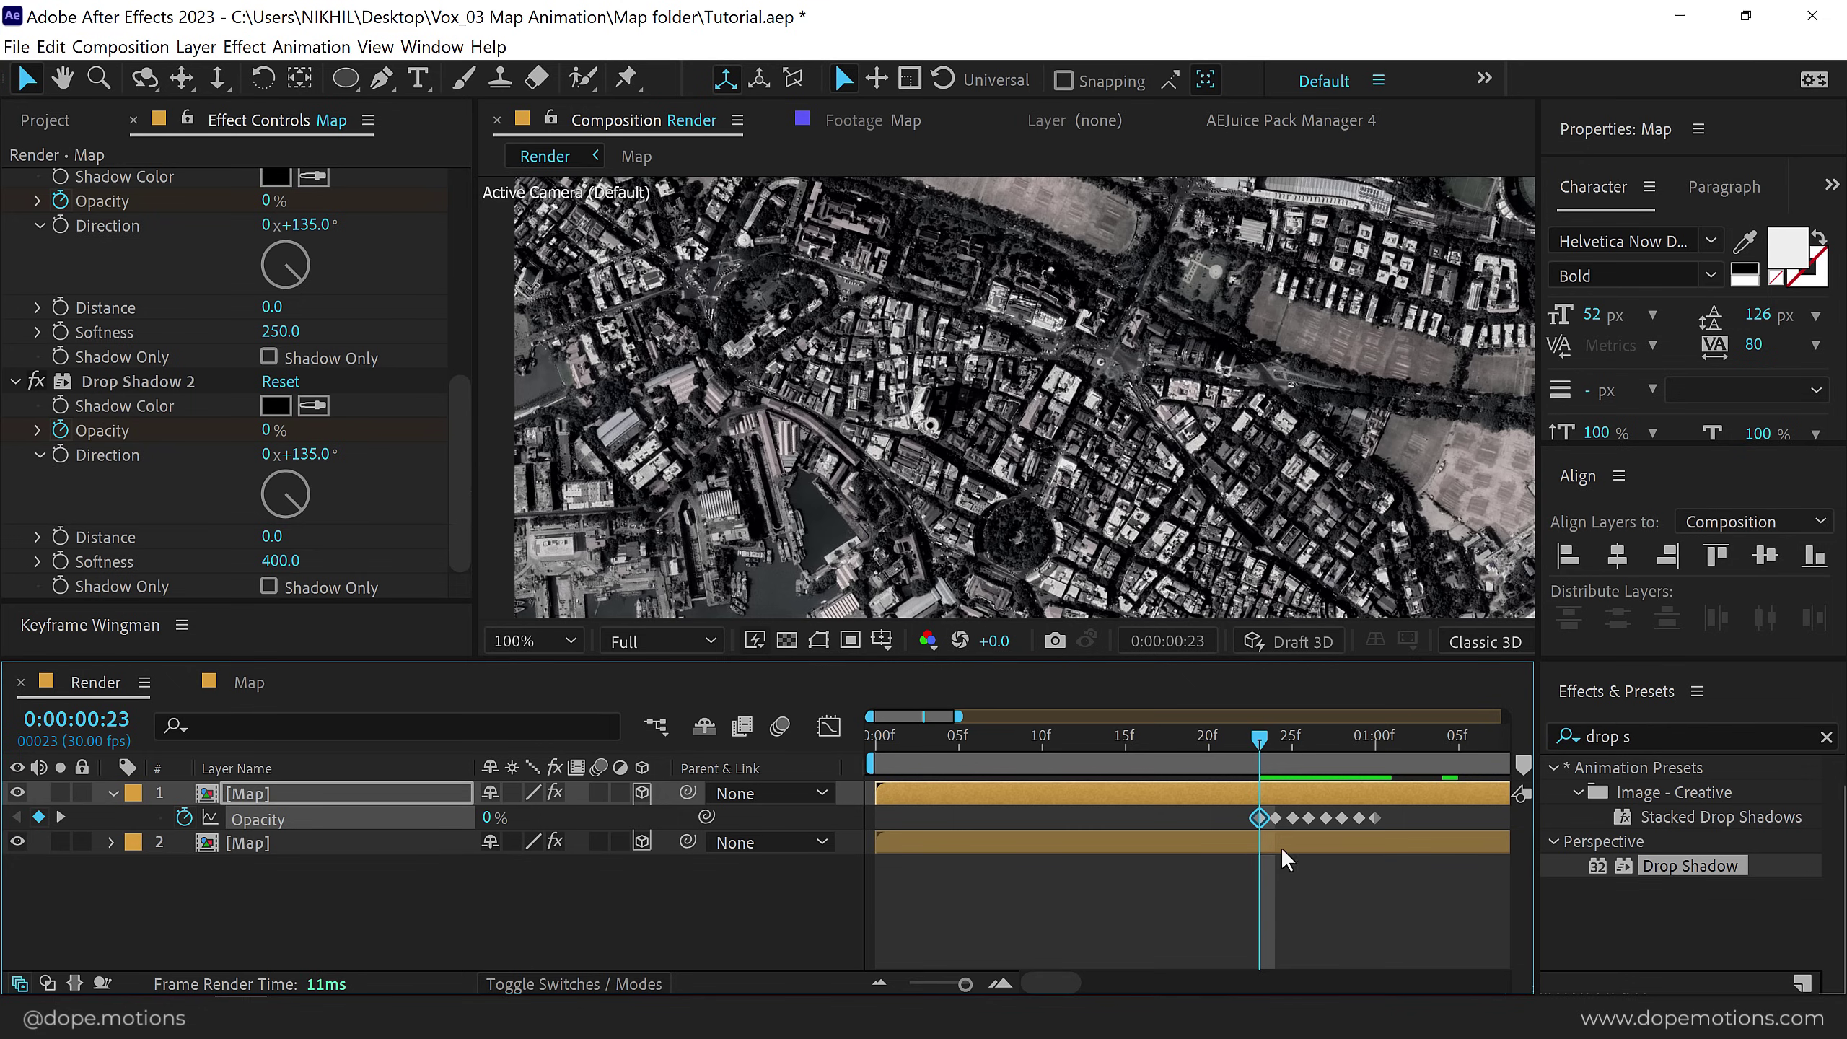
Apply Easy Ease to all eight Opacity keyframes and preview around frame 24.
{"action": "left_click_drag", "start_coordinate": [1398, 826], "coordinate": [1162, 838]}
{"action": "key", "text": "F9"}
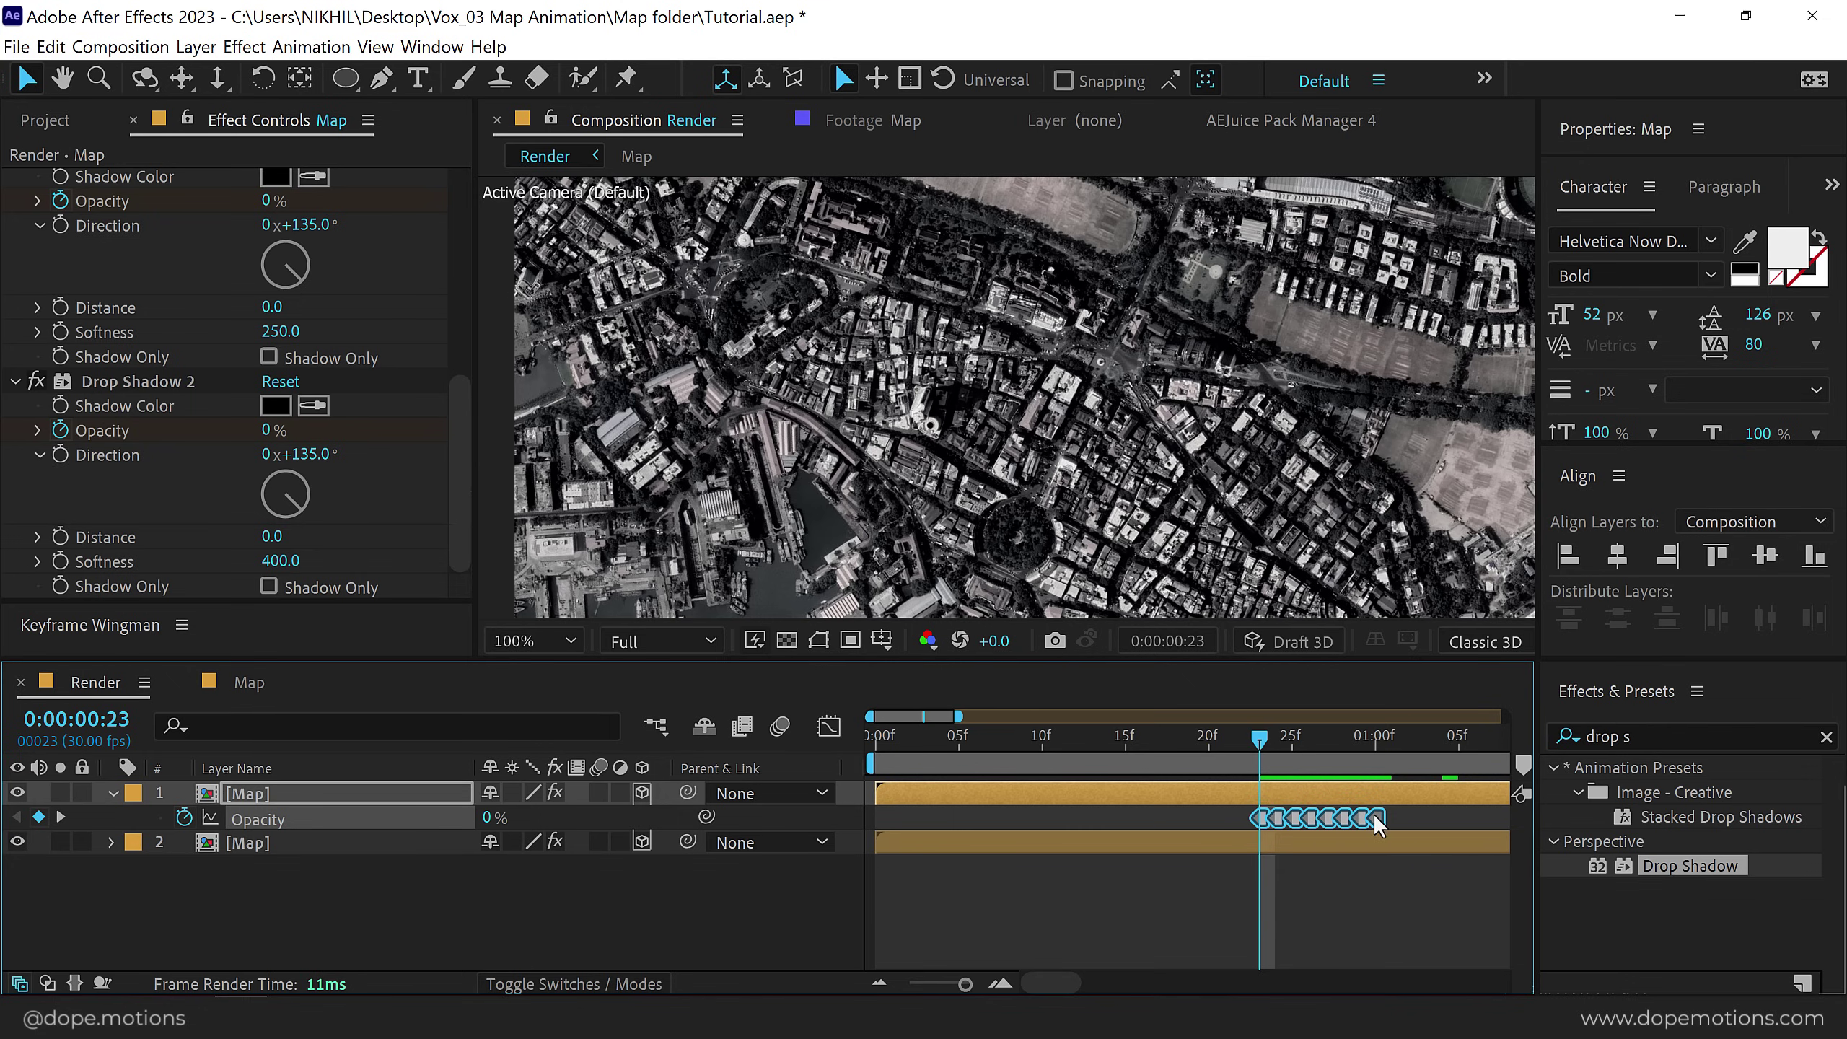
{"action": "scroll", "coordinate": [1109, 786], "scroll_direction": "right", "scroll_amount": 1}
{"action": "scroll", "coordinate": [1098, 778], "scroll_direction": "right", "scroll_amount": 1}
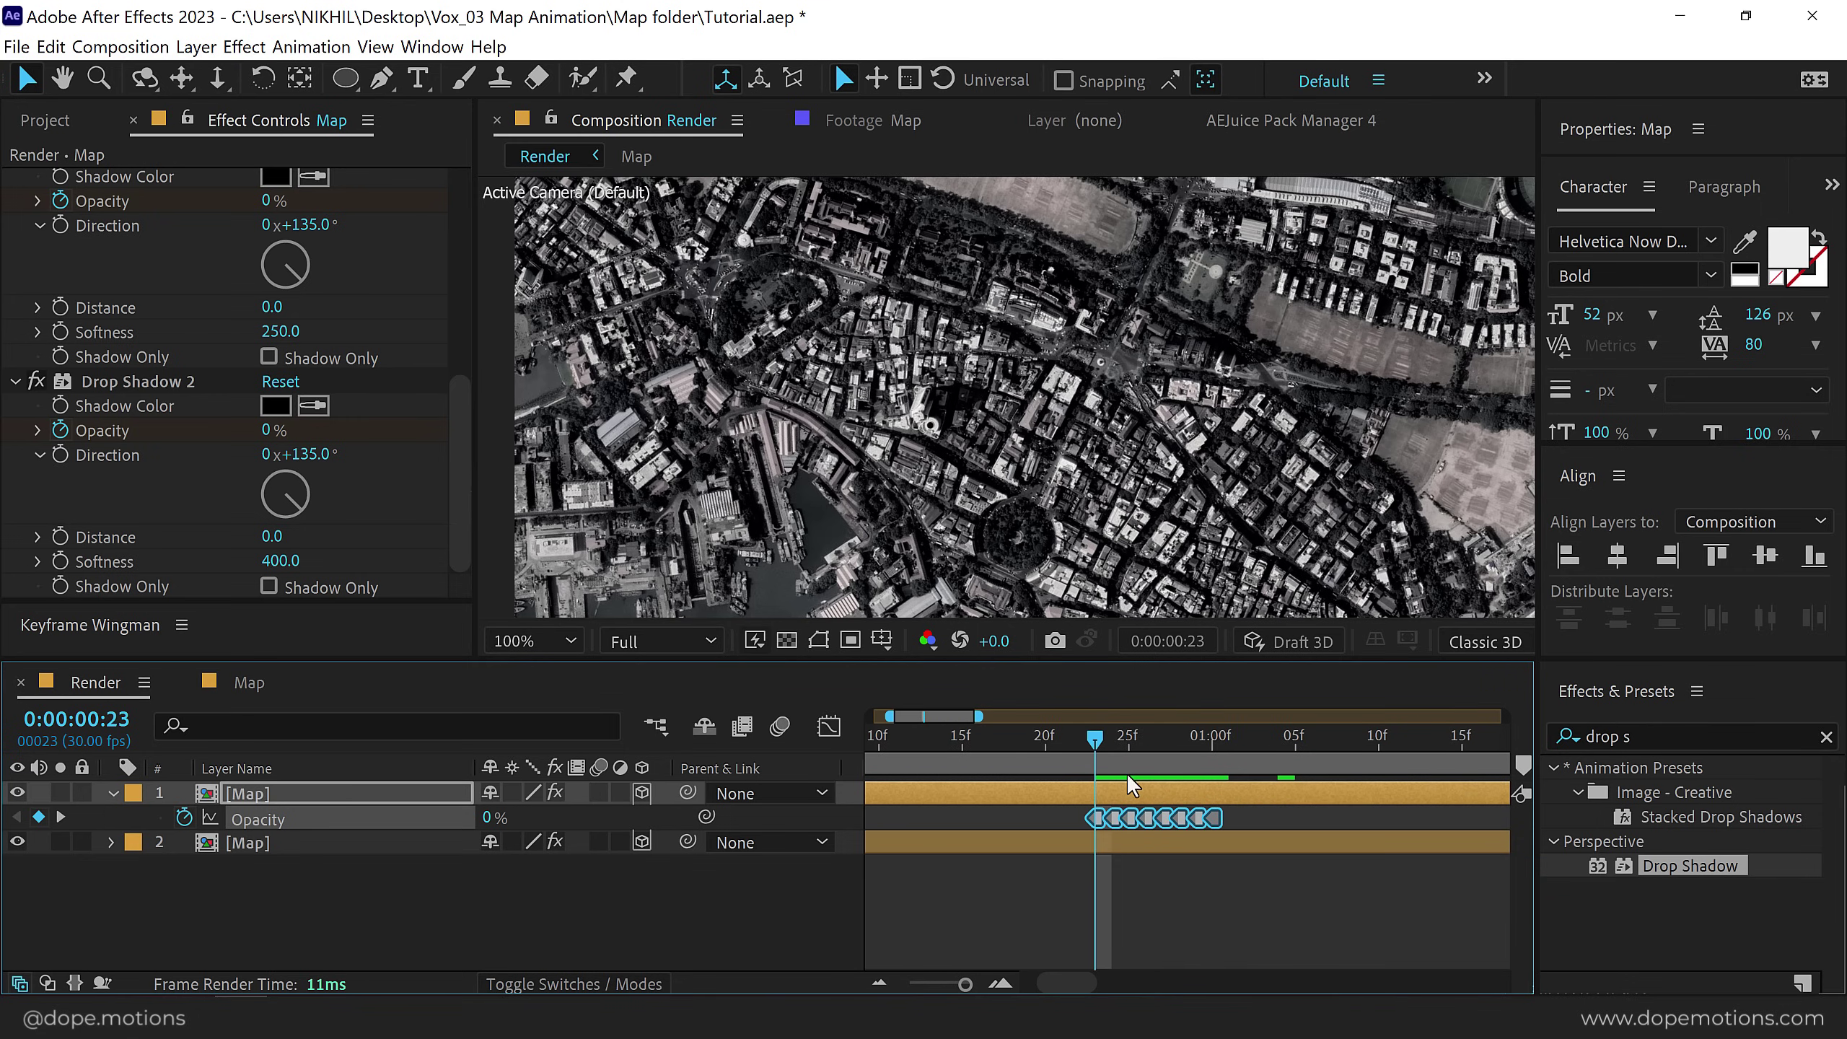
{"action": "scroll", "coordinate": [1132, 786], "scroll_direction": "up", "scroll_amount": 2, "text": "alt"}
{"action": "left_click", "coordinate": [1084, 745]}
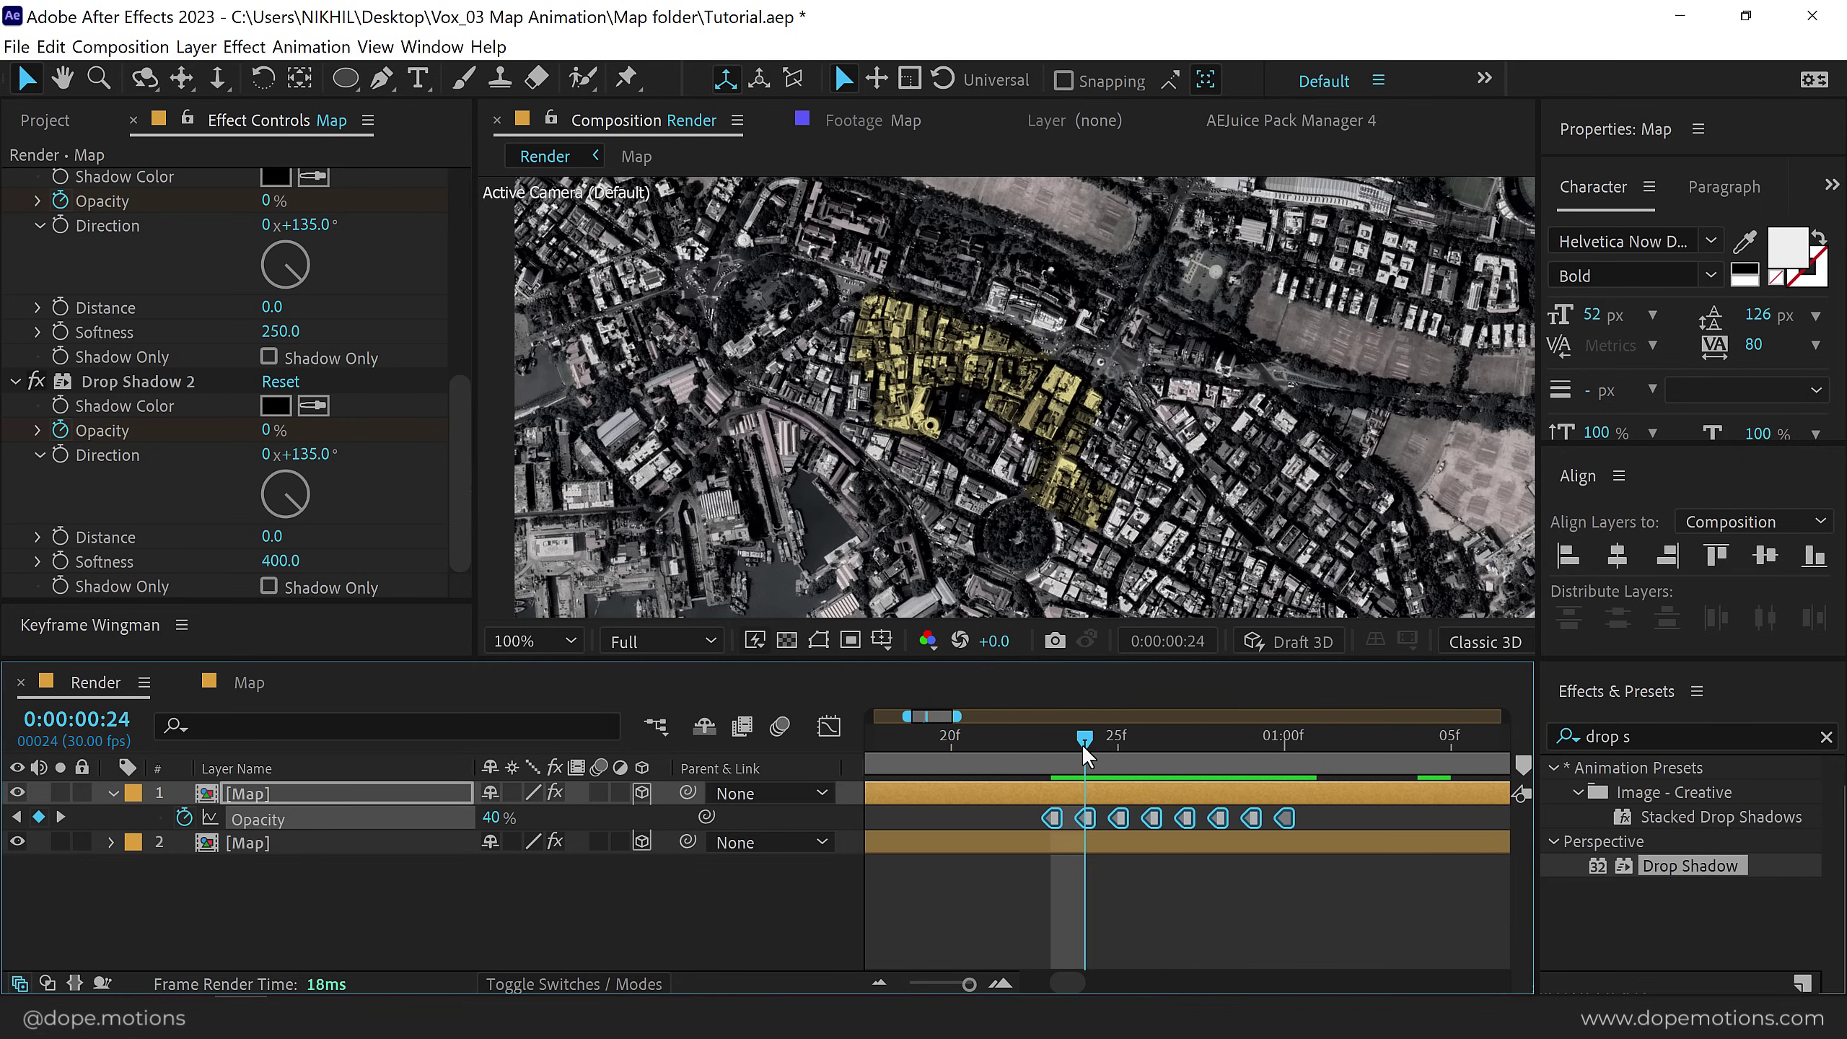
{"action": "left_click_drag", "start_coordinate": [1084, 757], "coordinate": [1216, 764]}
Shift the Opacity keyframes earlier, stretch the flicker, and play a preview.
{"action": "scroll", "coordinate": [1244, 793], "scroll_direction": "down", "scroll_amount": 2, "text": "alt"}
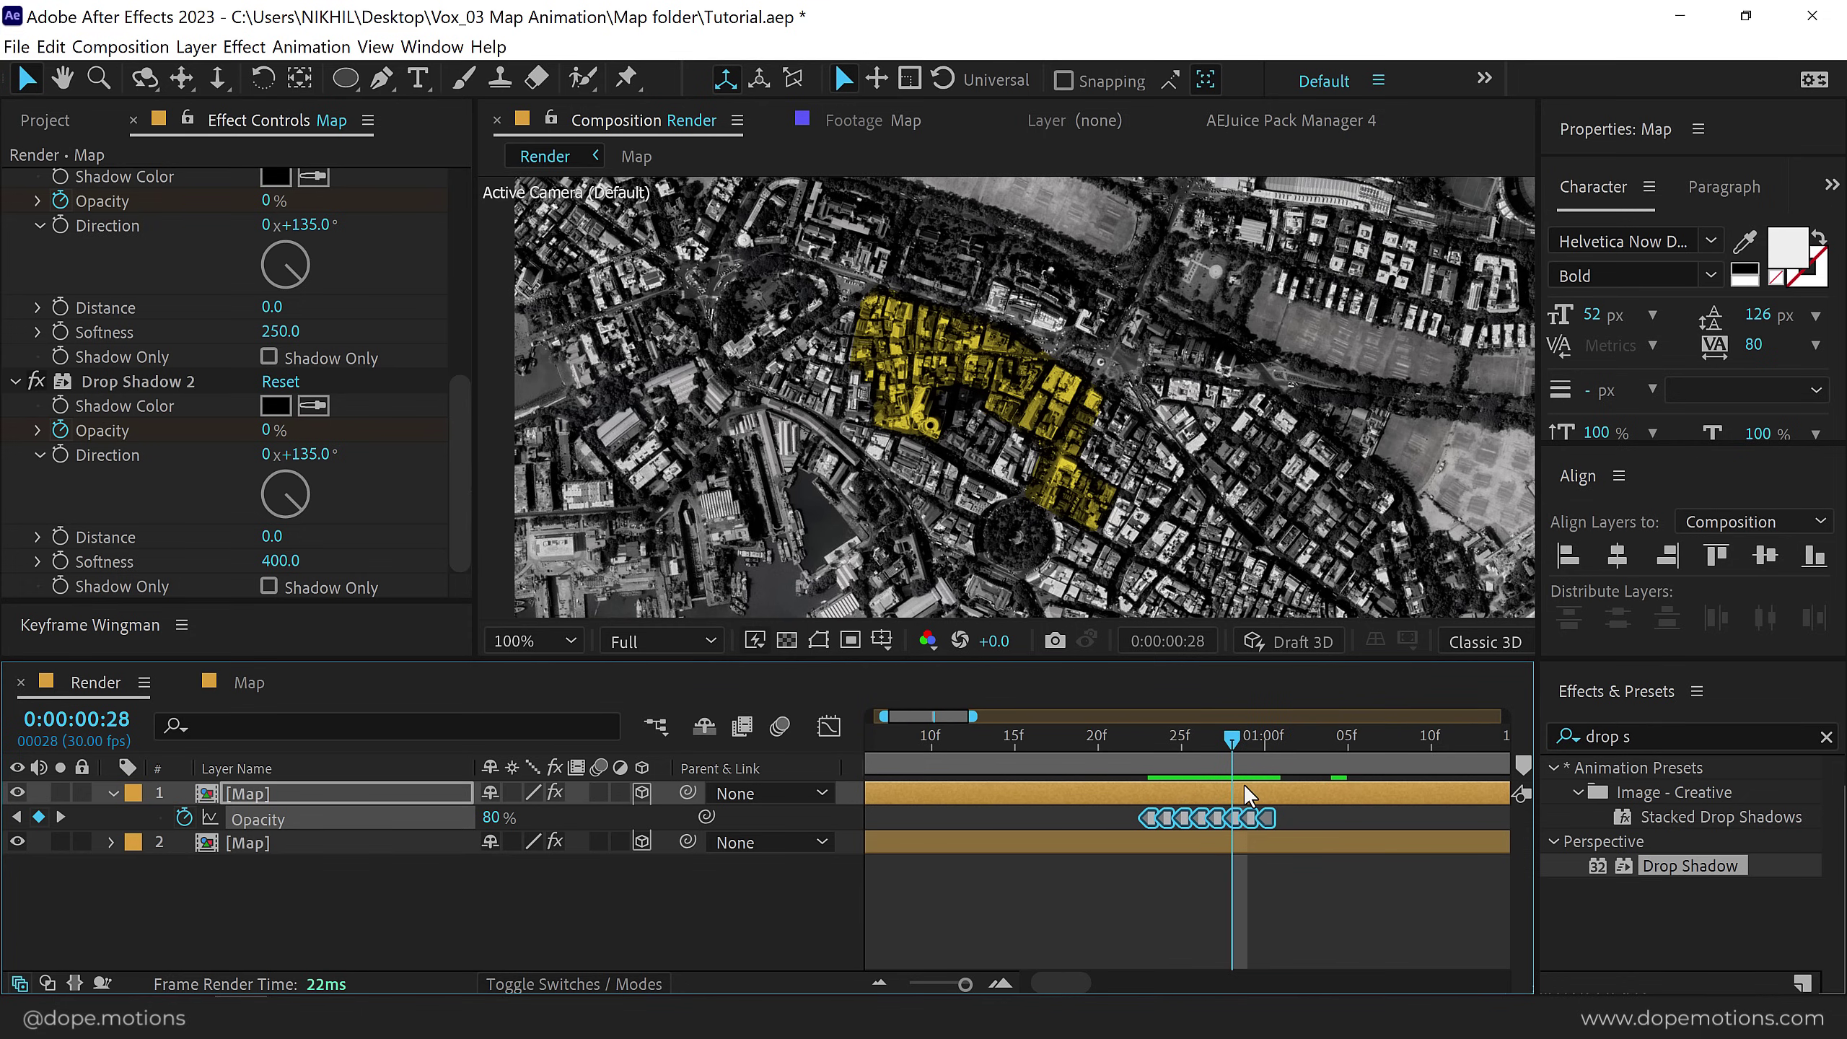
{"action": "left_click_drag", "start_coordinate": [1294, 822], "coordinate": [995, 845]}
{"action": "left_click_drag", "start_coordinate": [1142, 818], "coordinate": [1126, 819]}
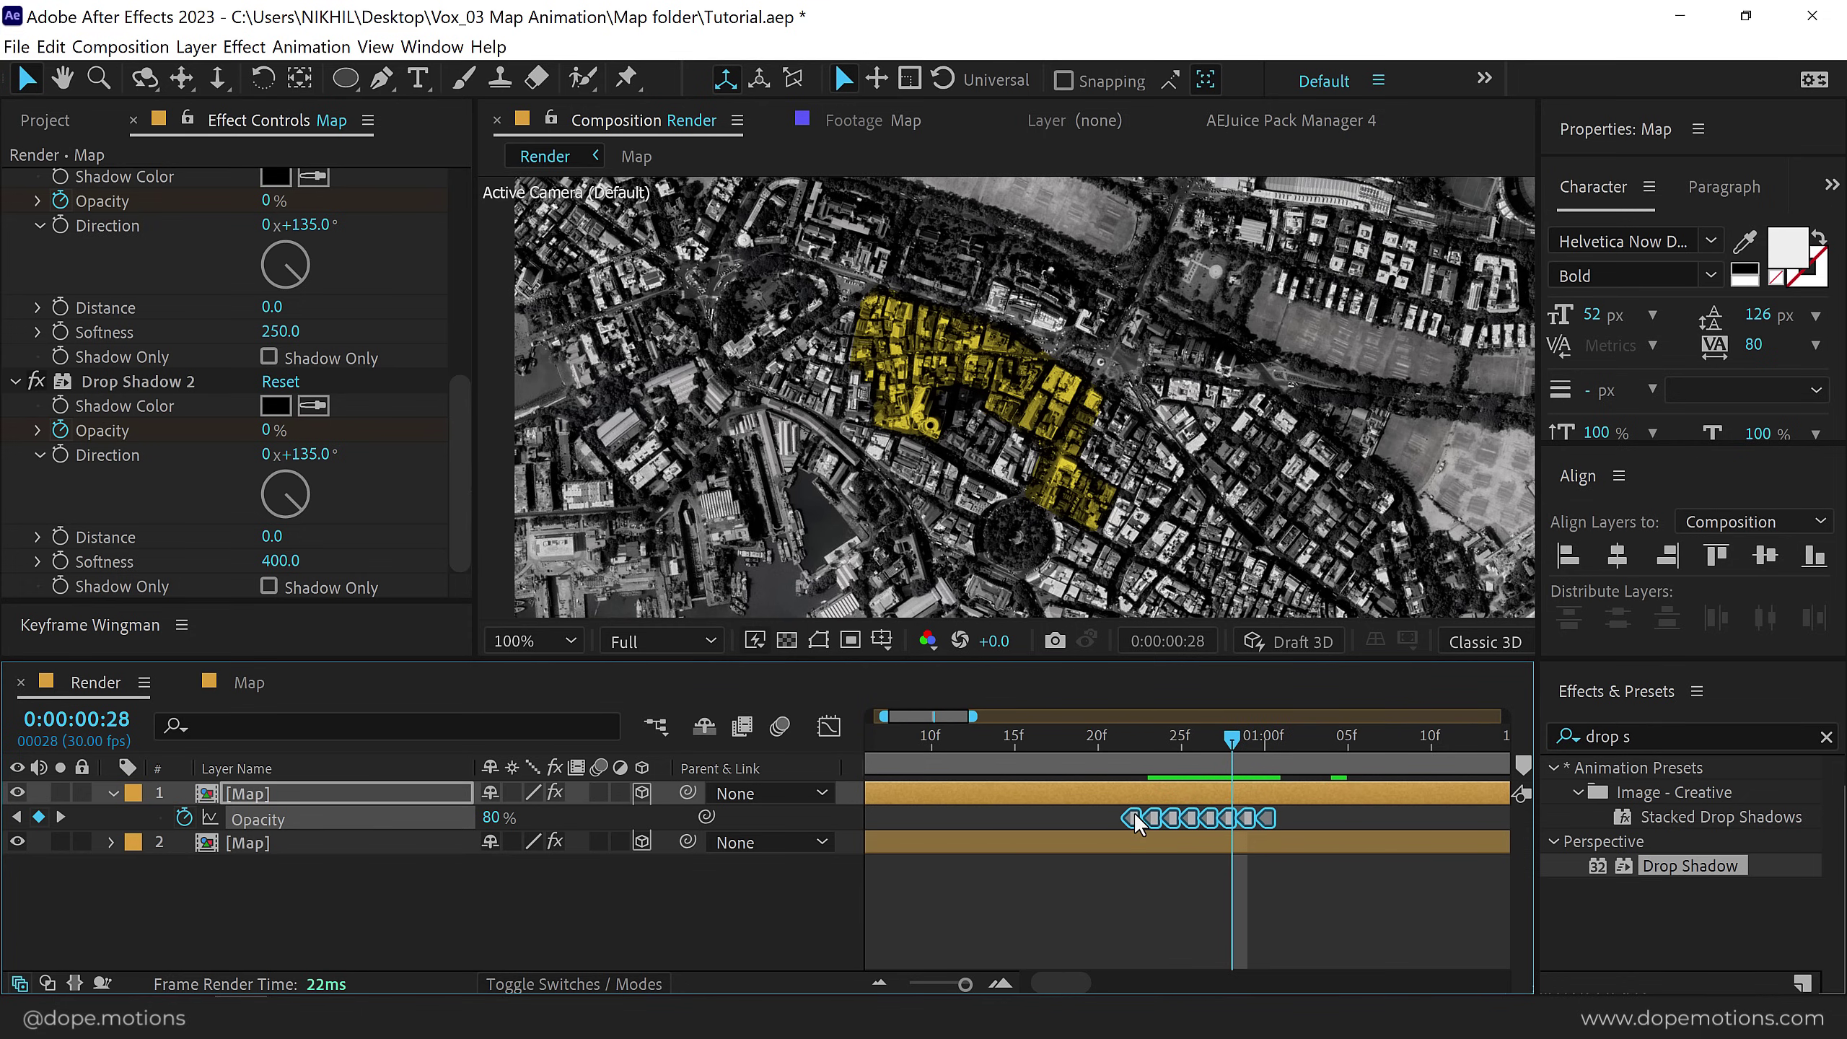
{"action": "left_click", "coordinate": [1115, 738]}
{"action": "mouse_move", "coordinate": [1124, 750]}
{"action": "left_mouse_down"}
{"action": "mouse_move", "coordinate": [1277, 761]}
{"action": "mouse_move", "coordinate": [1058, 754]}
{"action": "left_mouse_up"}
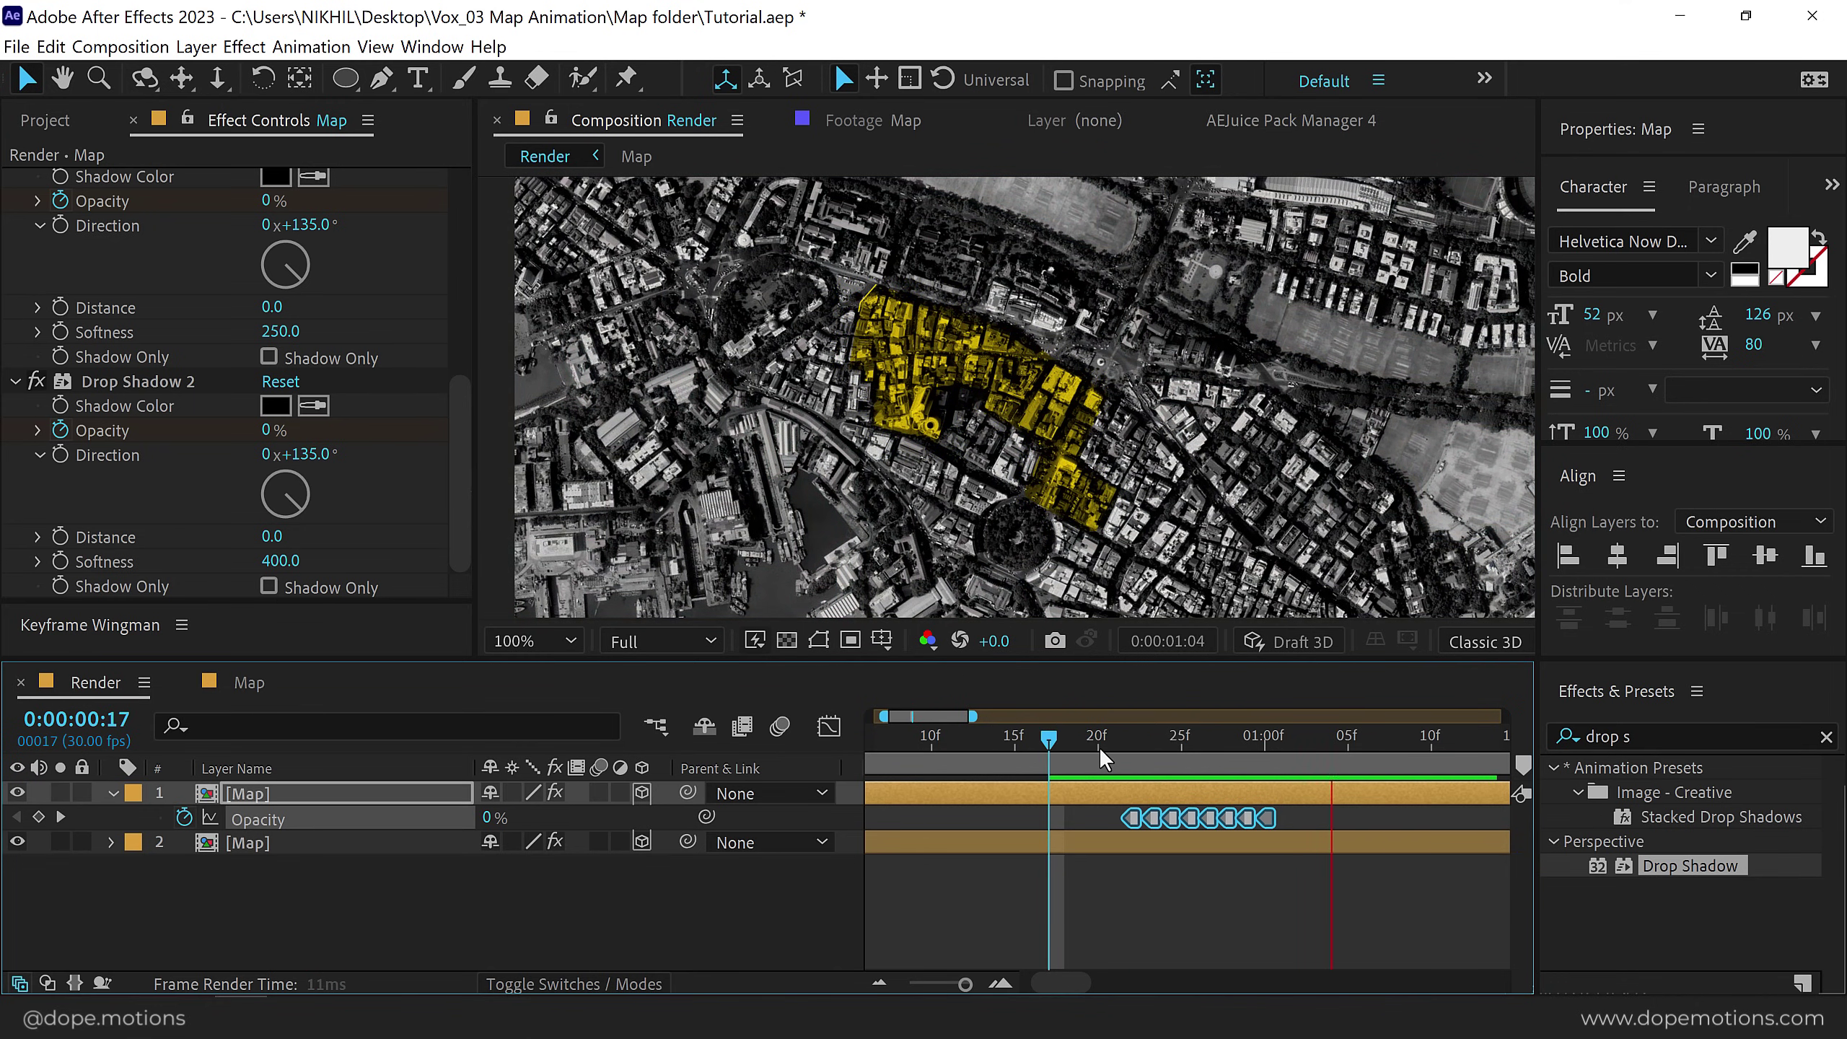
{"action": "left_click_drag", "start_coordinate": [1057, 753], "coordinate": [1097, 753]}
{"action": "left_click_drag", "start_coordinate": [1129, 819], "coordinate": [1113, 818]}
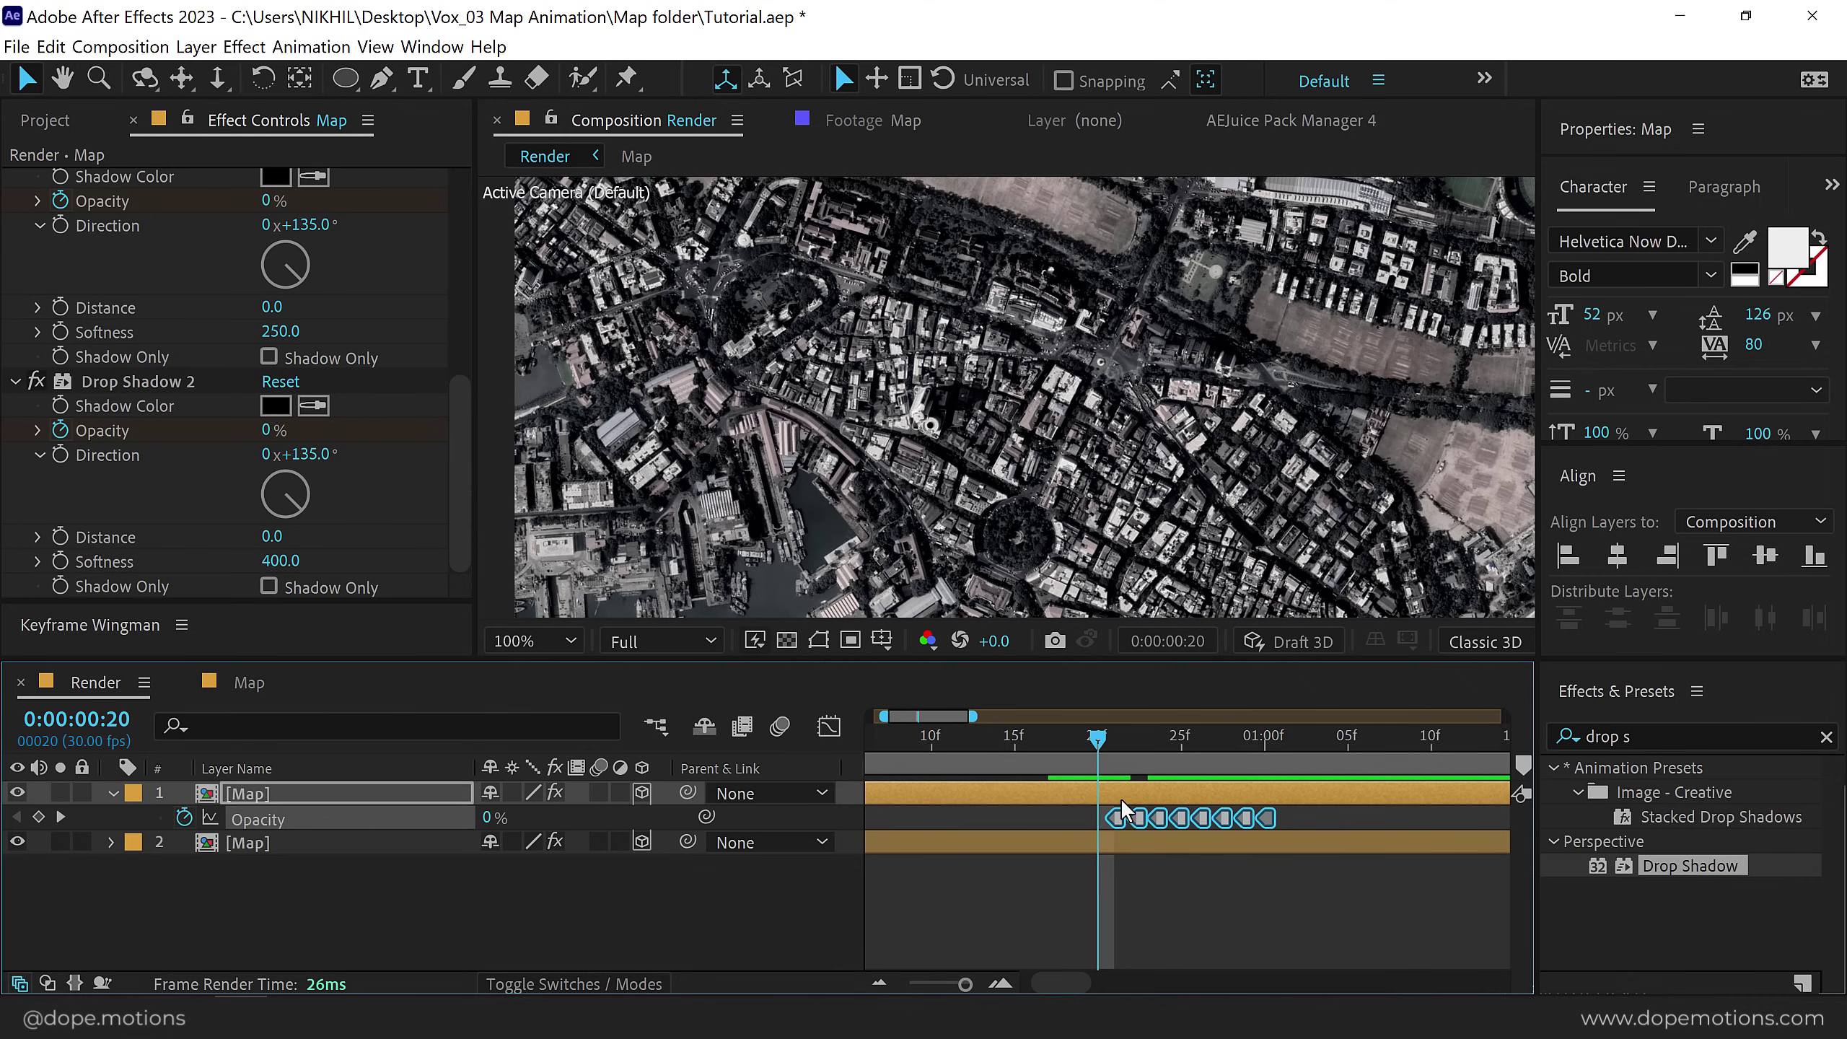
{"action": "key", "text": "space"}
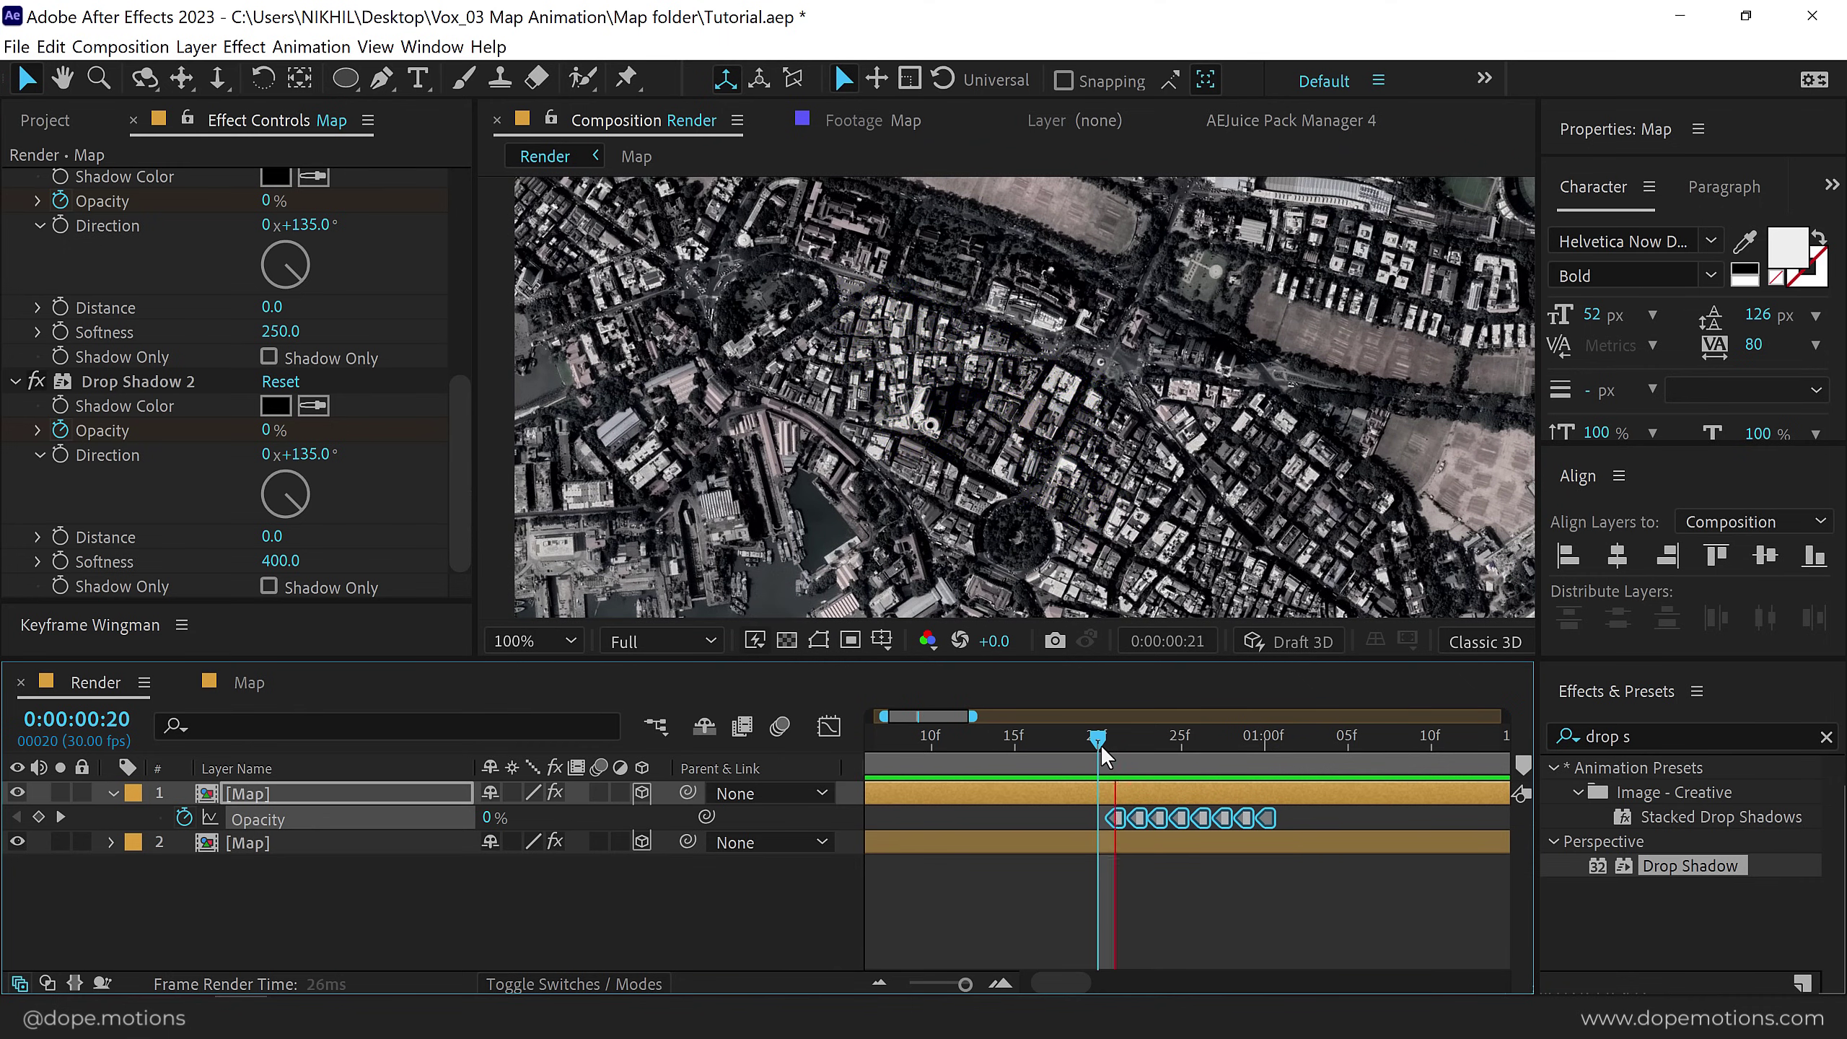
{"action": "left_click", "coordinate": [1023, 761]}
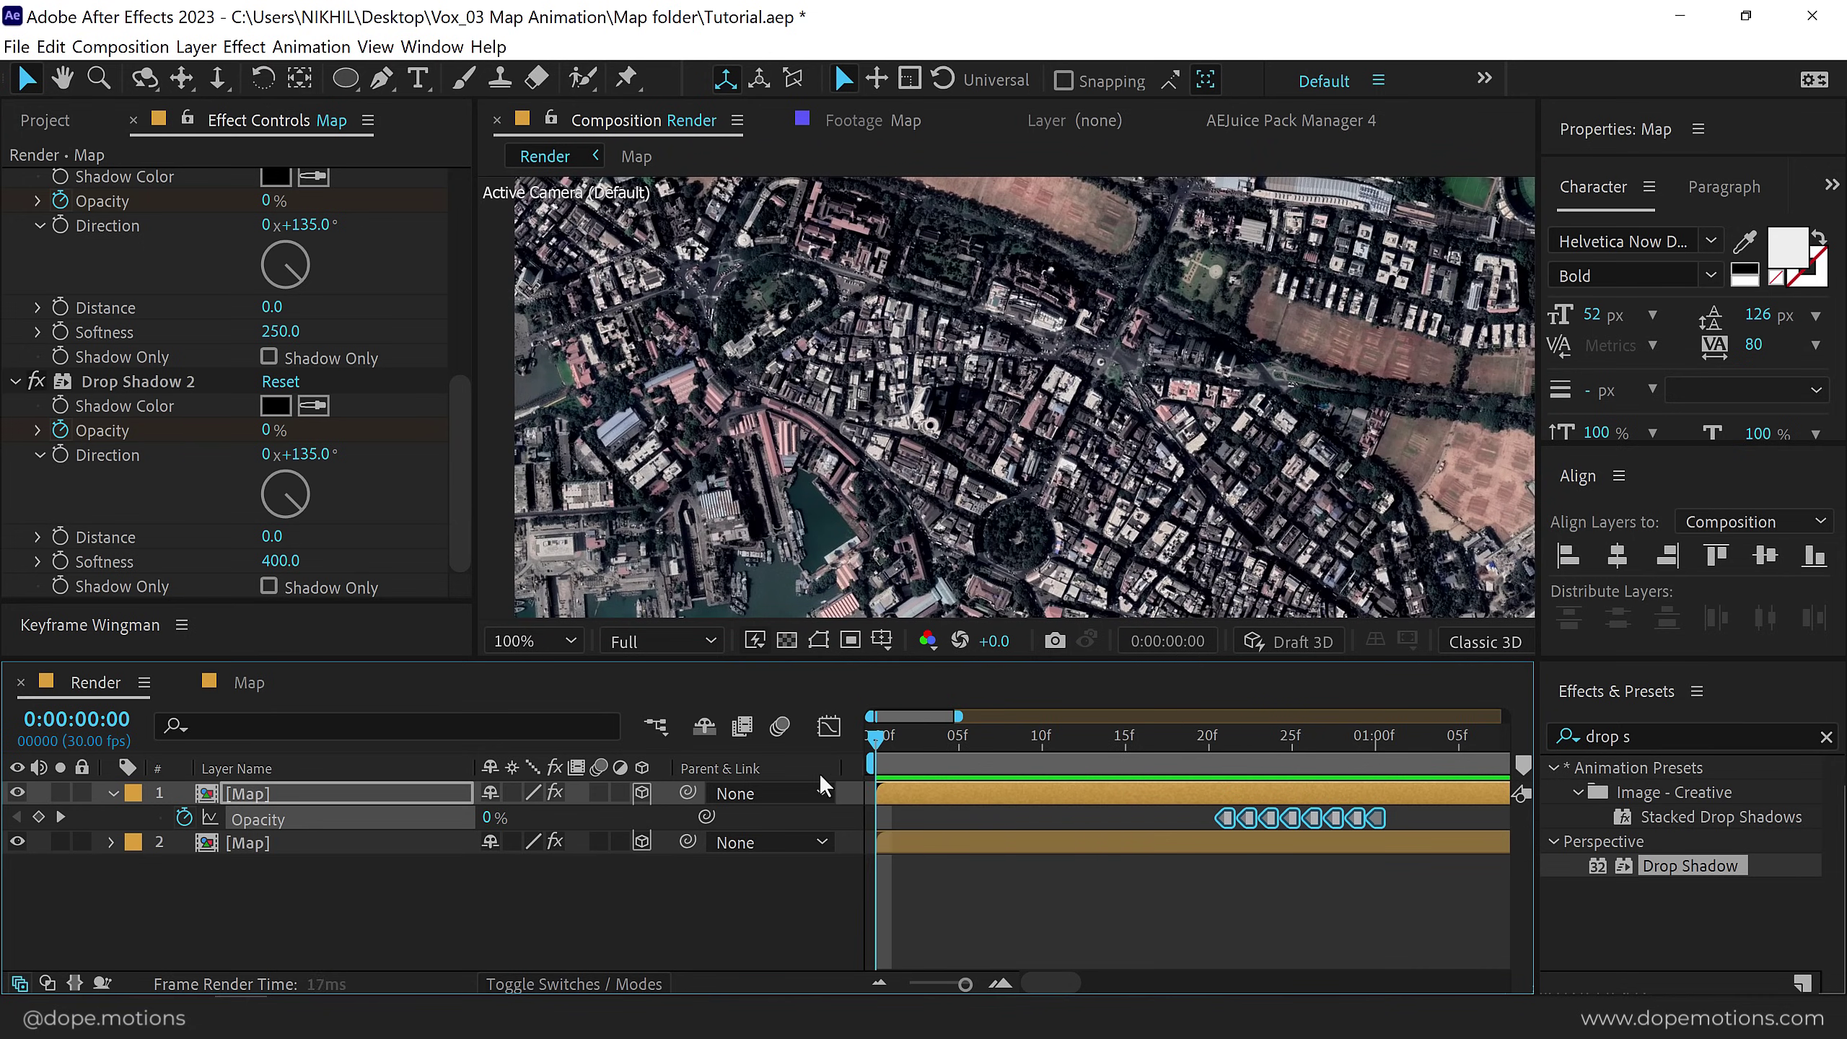
Show both Map layers' keyframes with U in a taller timeline zoomed to the first five seconds.
{"action": "left_click_drag", "start_coordinate": [1023, 765], "coordinate": [1010, 760]}
{"action": "key", "text": "minus"}
{"action": "key", "text": "minus"}
{"action": "key", "text": "minus"}
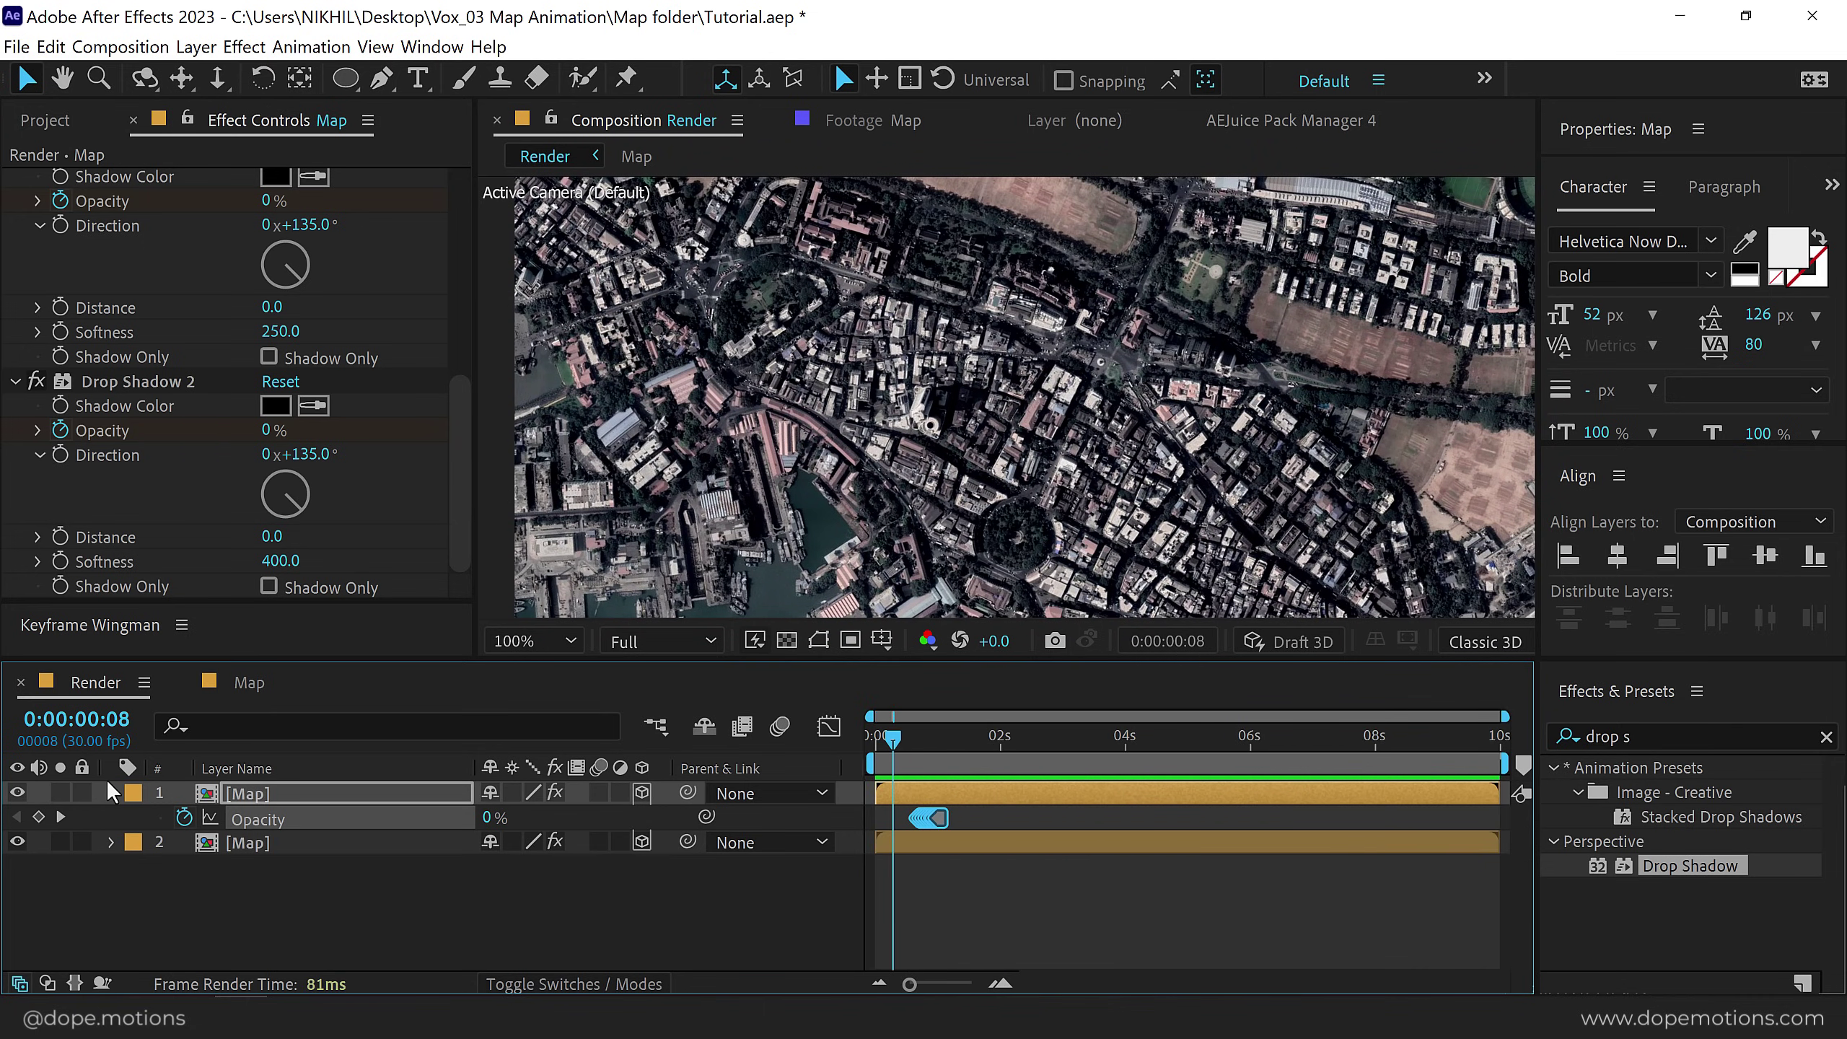
{"action": "left_click", "coordinate": [112, 793]}
{"action": "left_click", "coordinate": [284, 817], "text": "shift"}
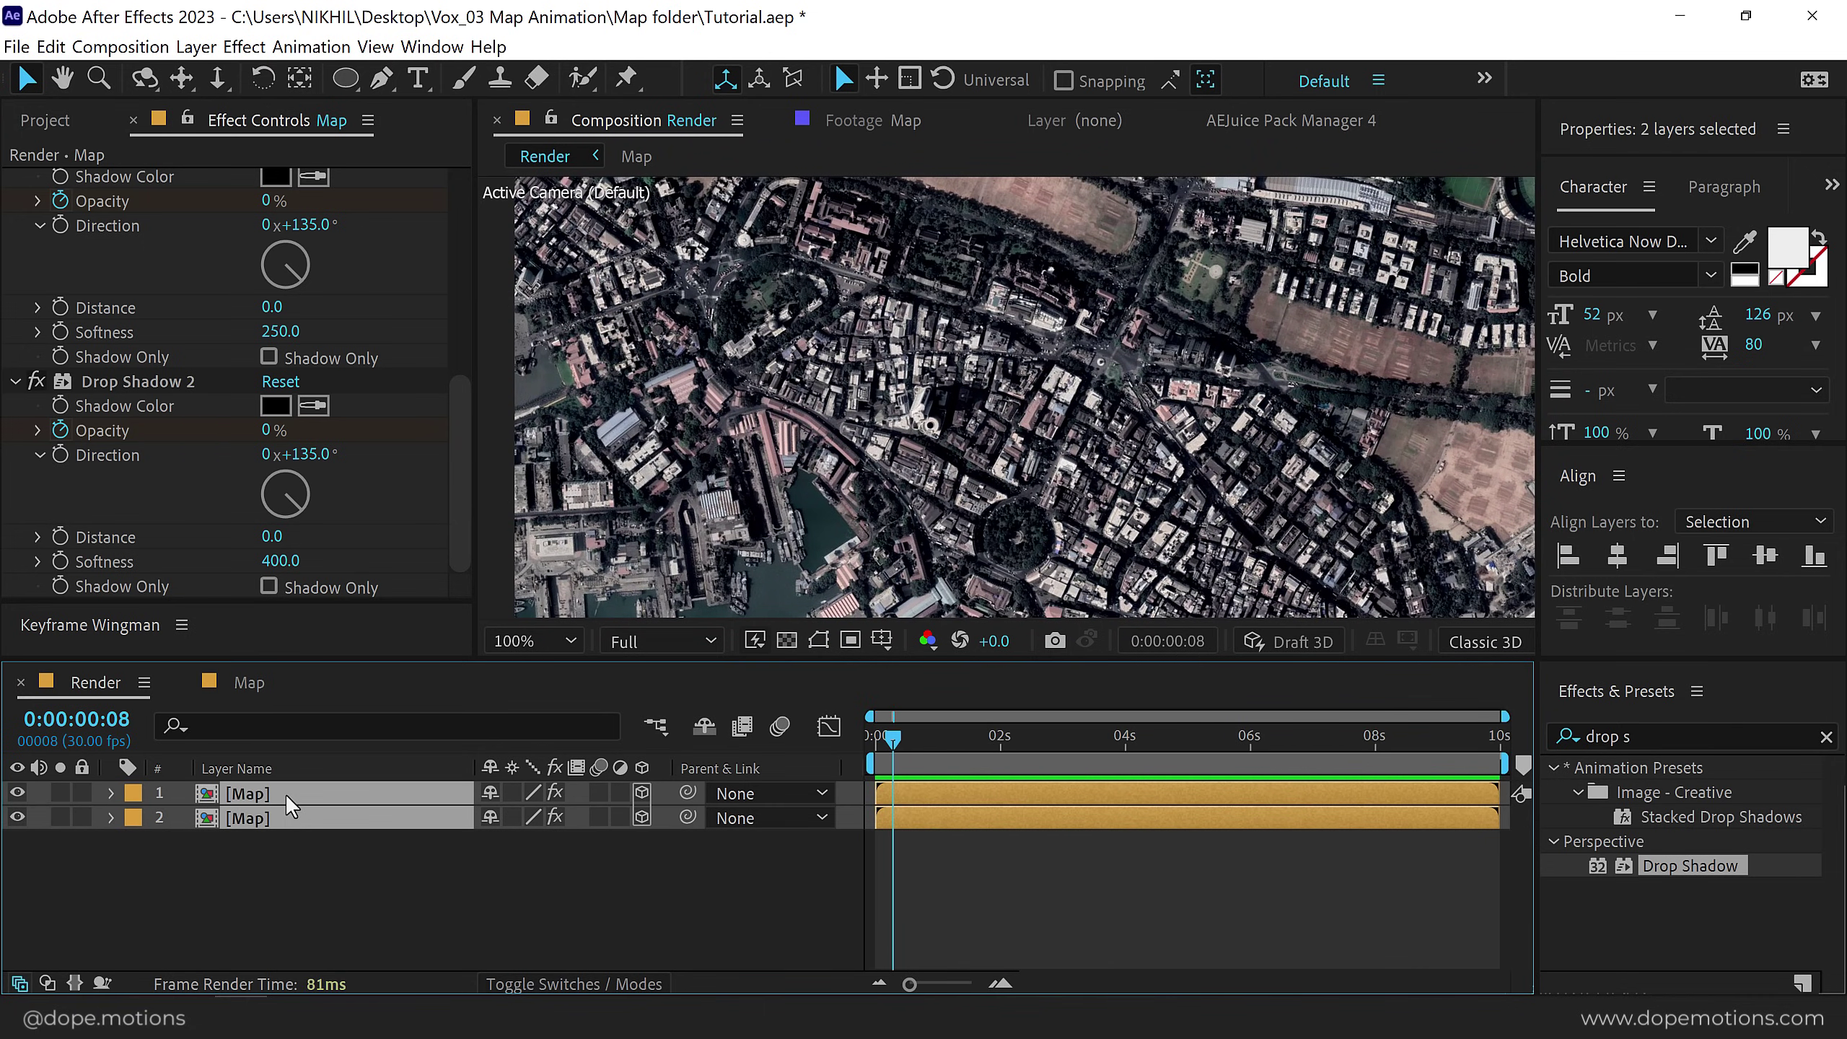
{"action": "key", "text": "u"}
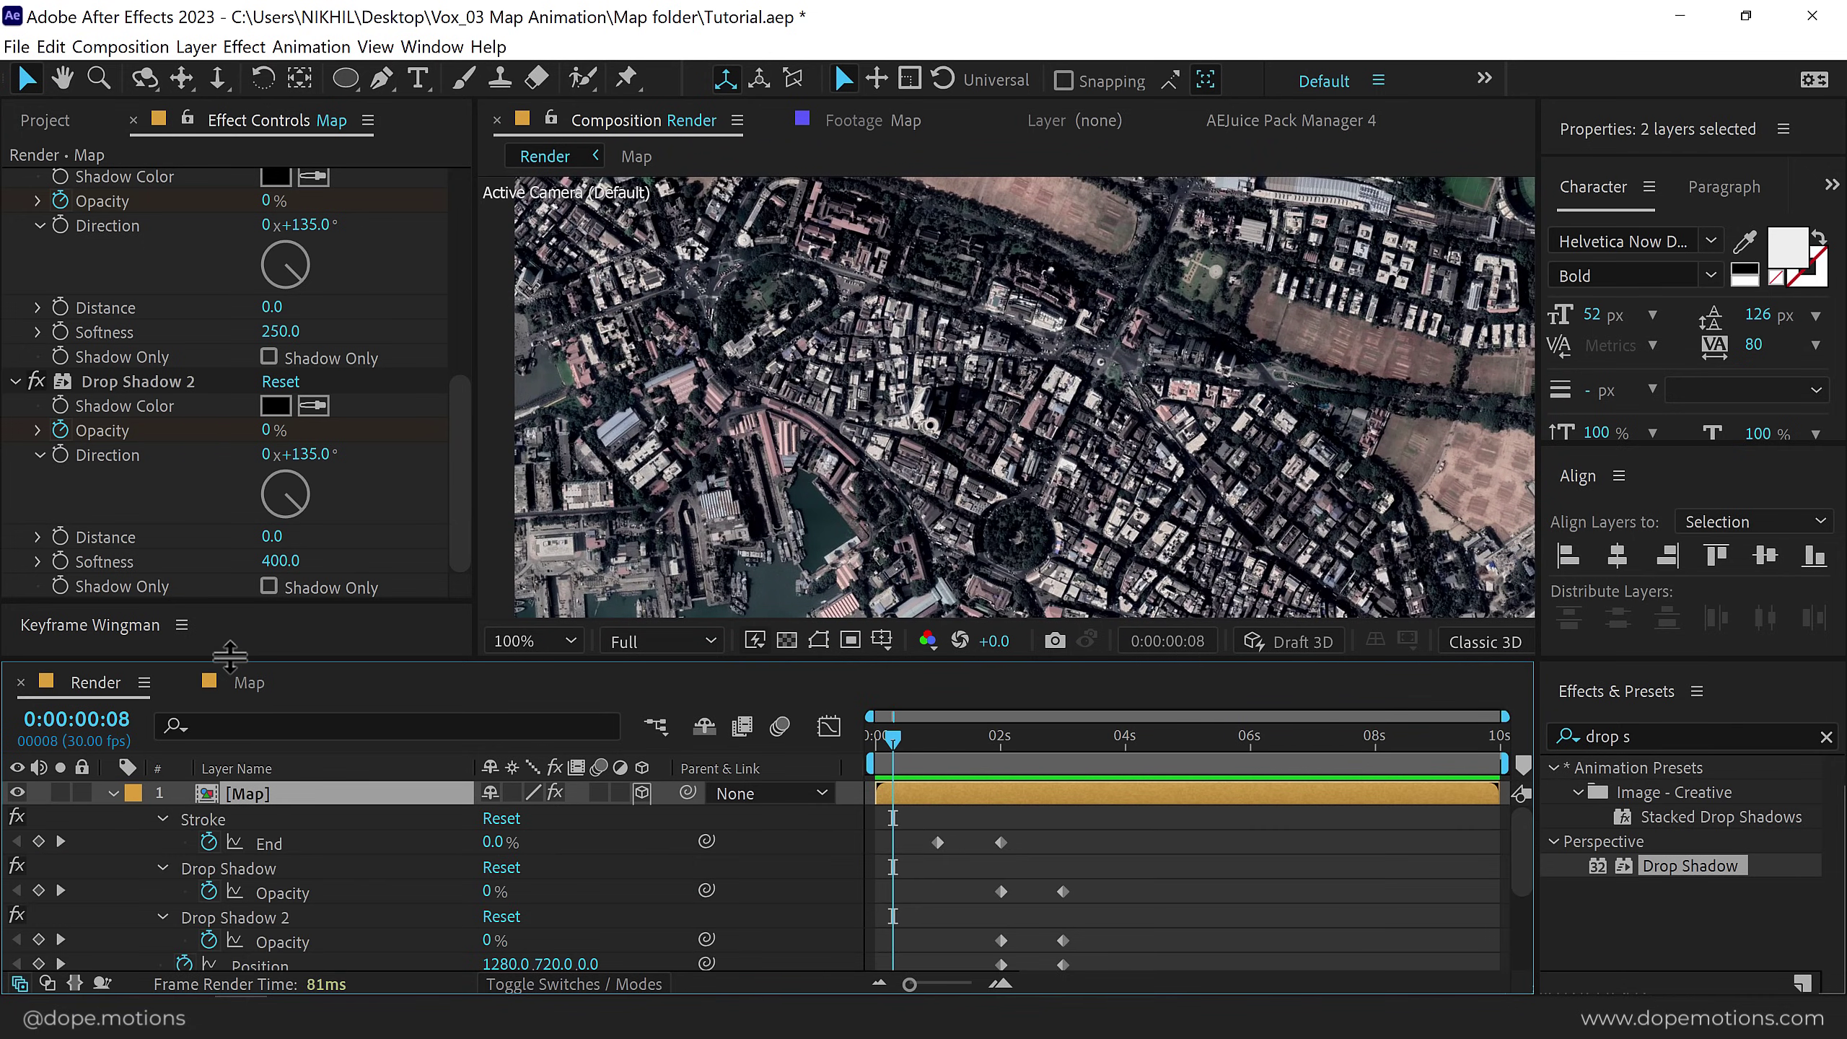
{"action": "left_click_drag", "start_coordinate": [229, 657], "coordinate": [230, 363]}
{"action": "key", "text": "equal"}
{"action": "key", "text": "equal"}
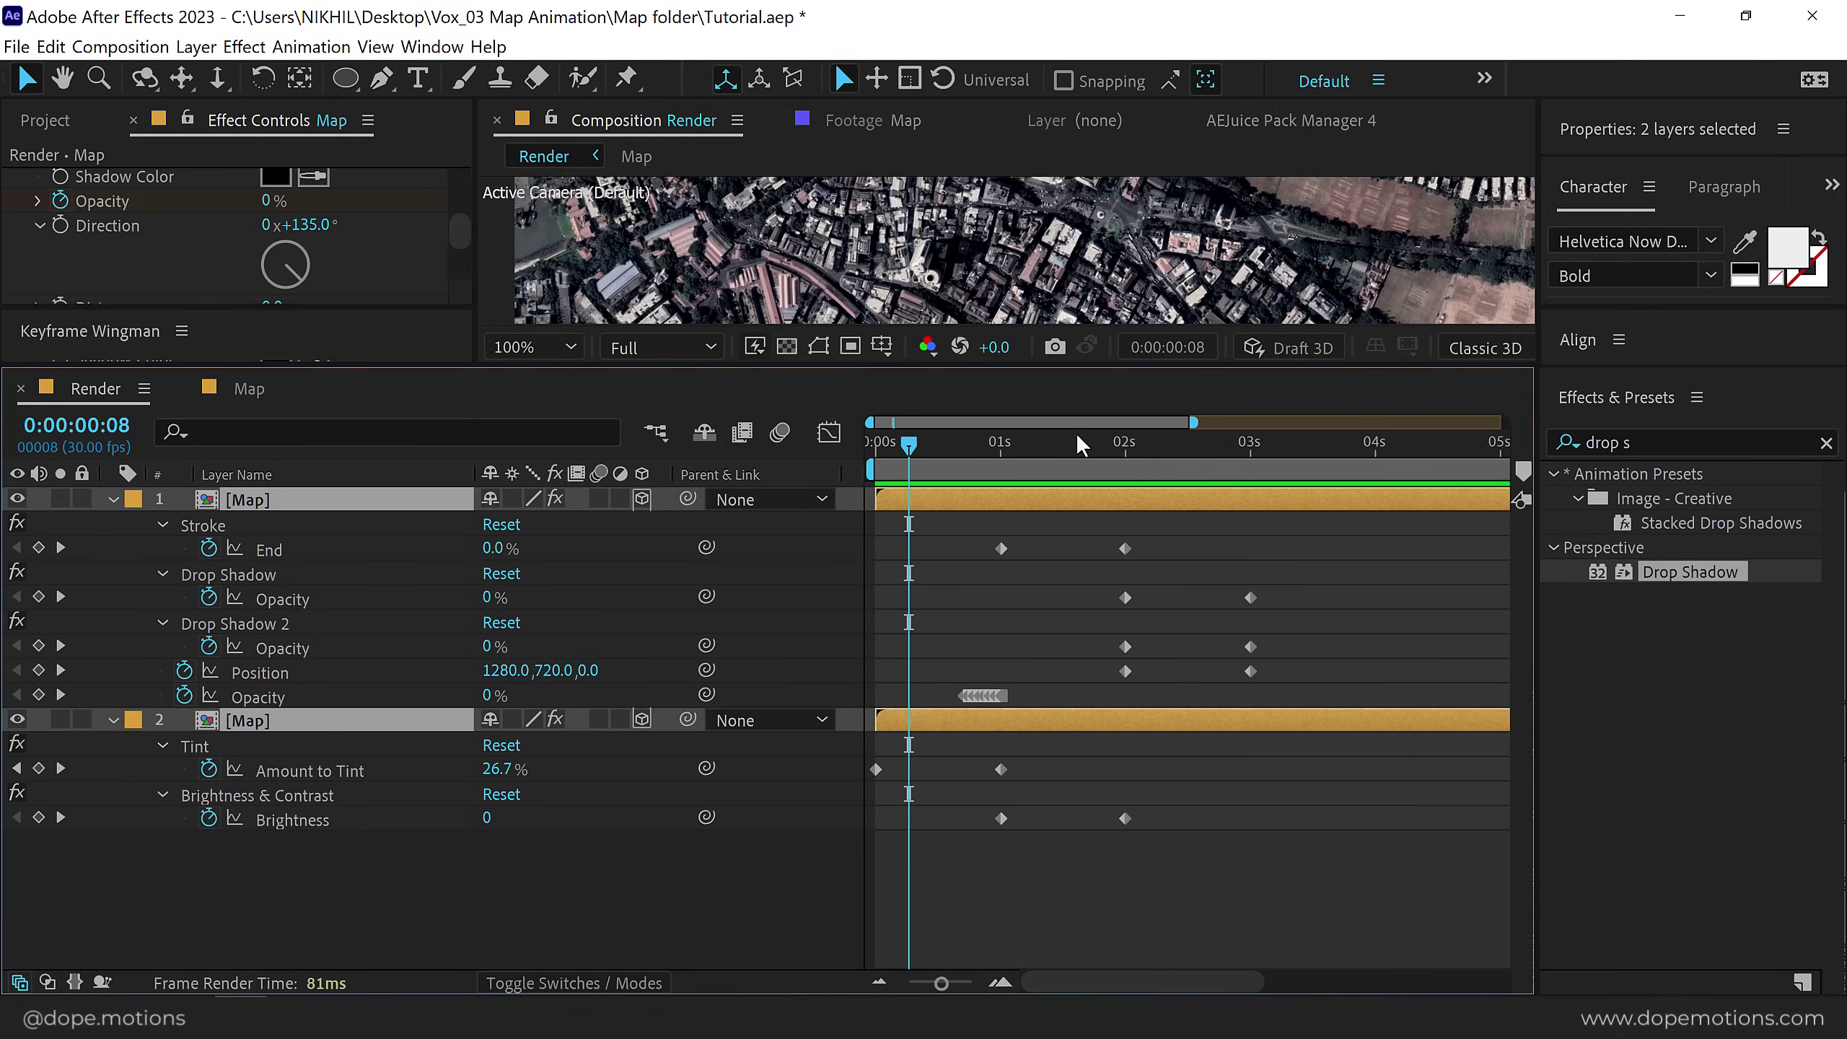
{"action": "mouse_move", "coordinate": [966, 446]}
{"action": "left_mouse_down"}
{"action": "mouse_move", "coordinate": [1246, 461]}
{"action": "mouse_move", "coordinate": [1142, 463]}
{"action": "left_mouse_up"}
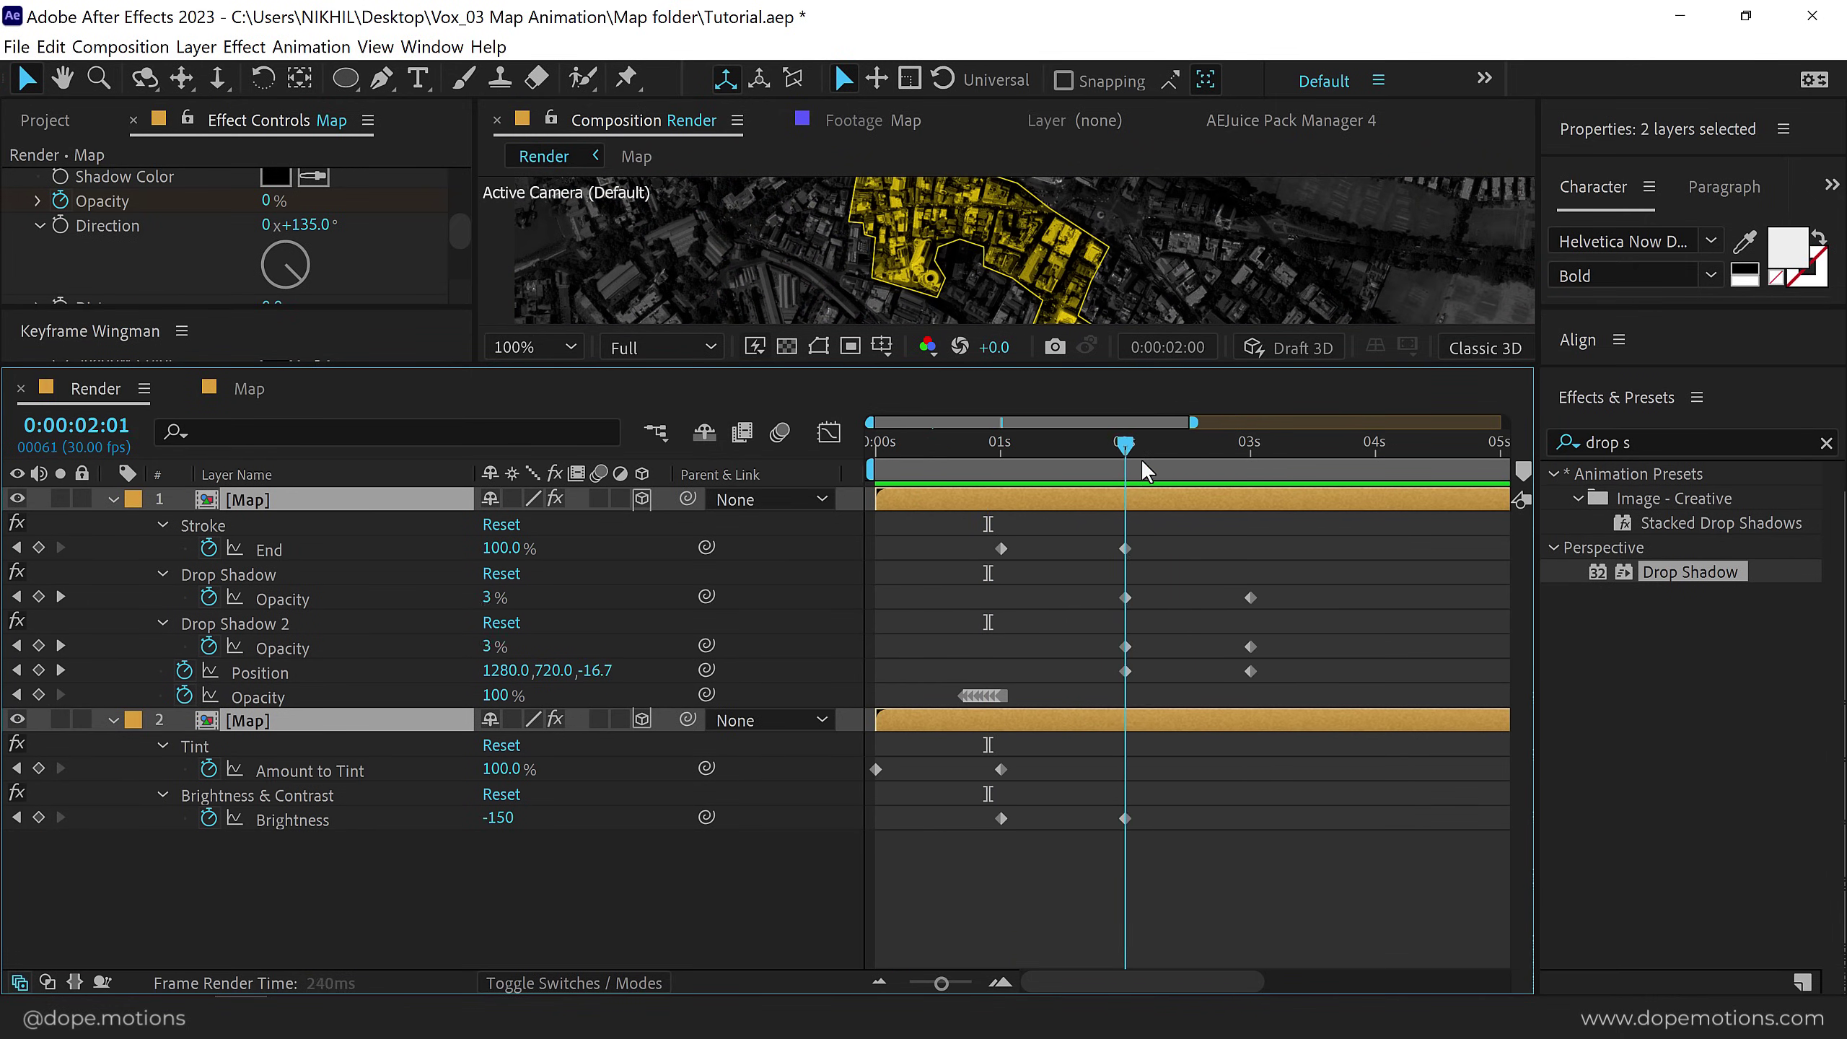
{"action": "left_click_drag", "start_coordinate": [1144, 463], "coordinate": [1117, 462]}
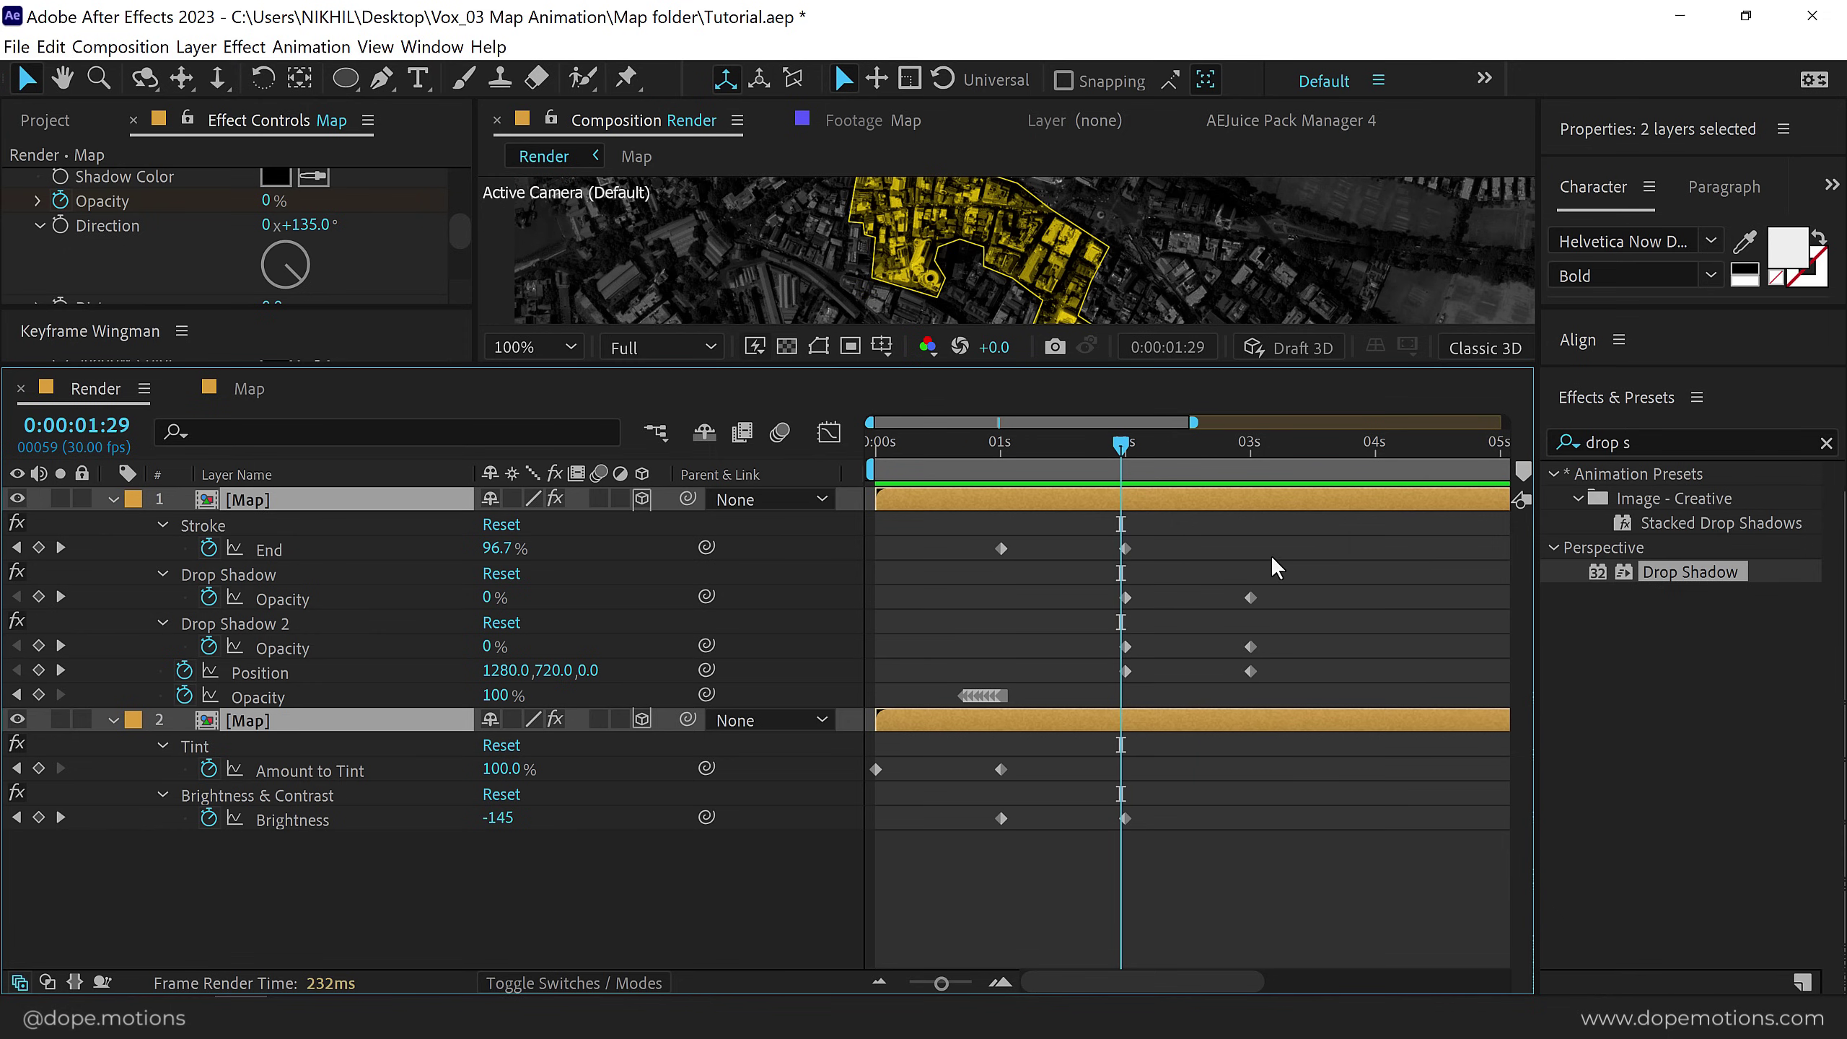
{"action": "left_click", "coordinate": [940, 744]}
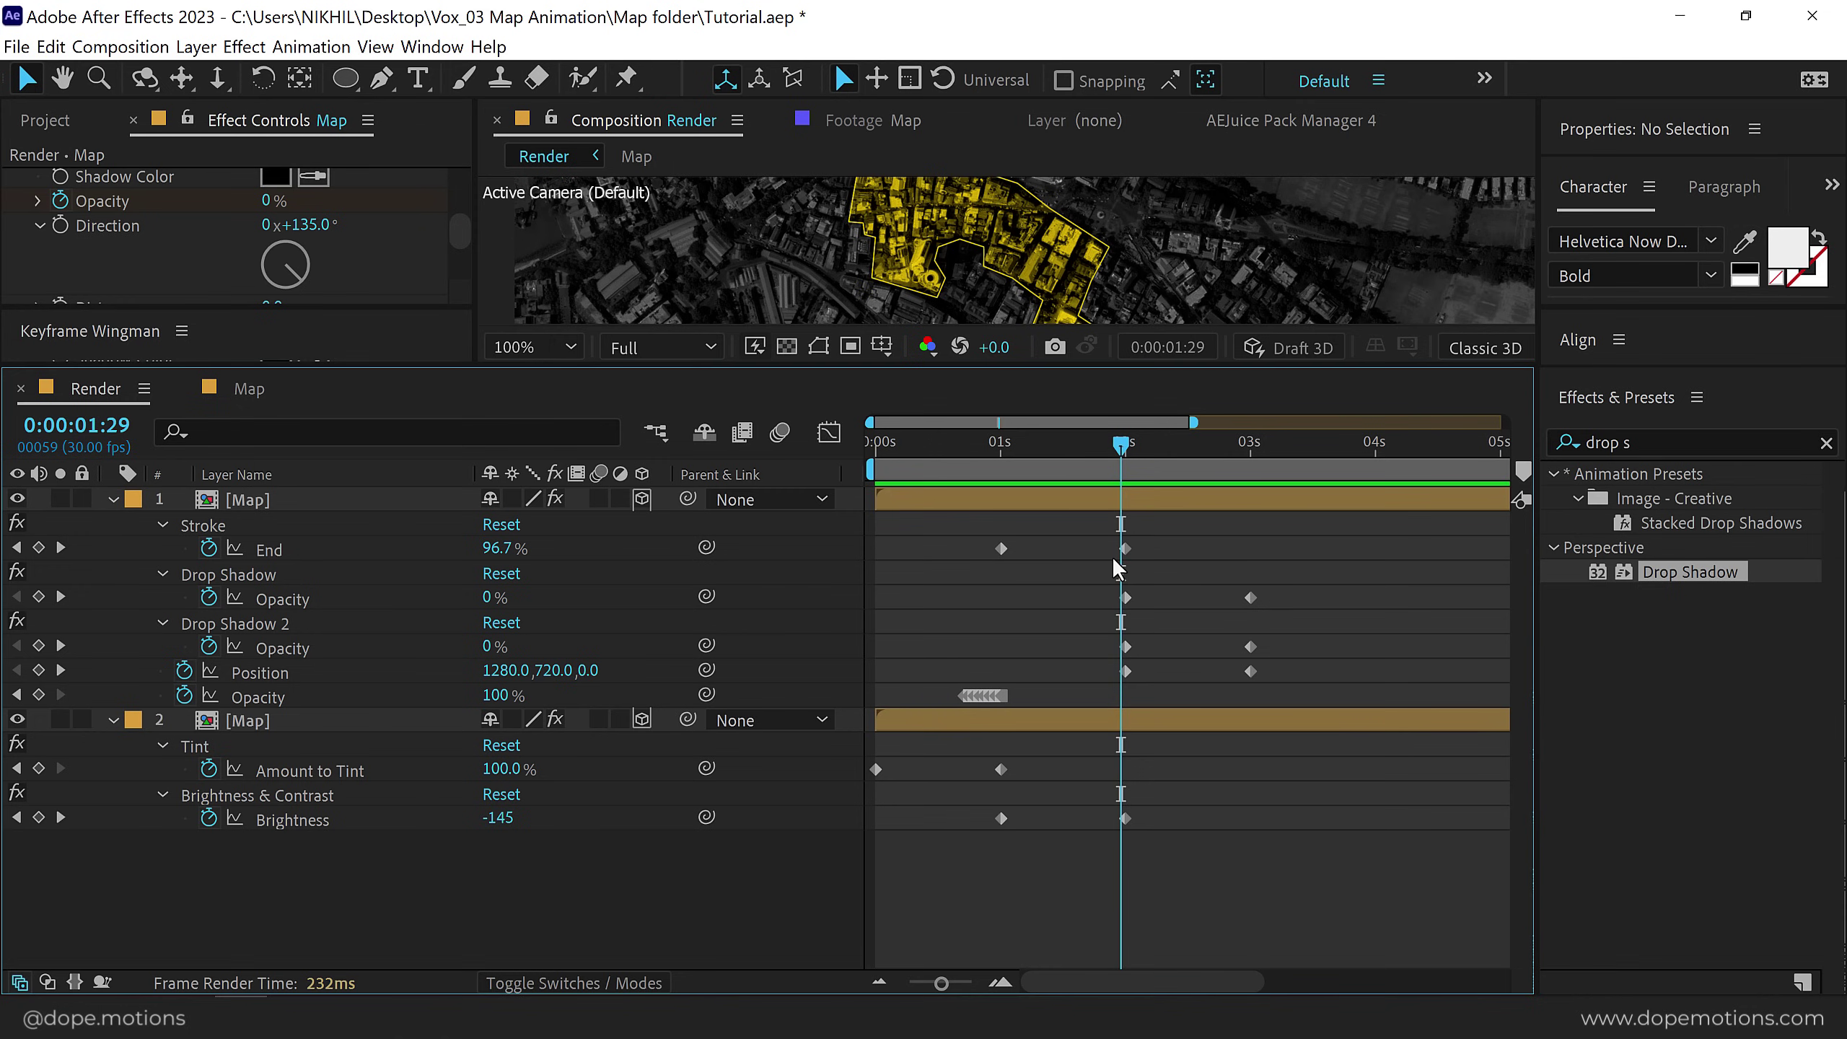
Check the Window menu for Keyframe Wingman, then drag the divider down to enlarge its panel.
{"action": "left_click", "coordinate": [310, 47]}
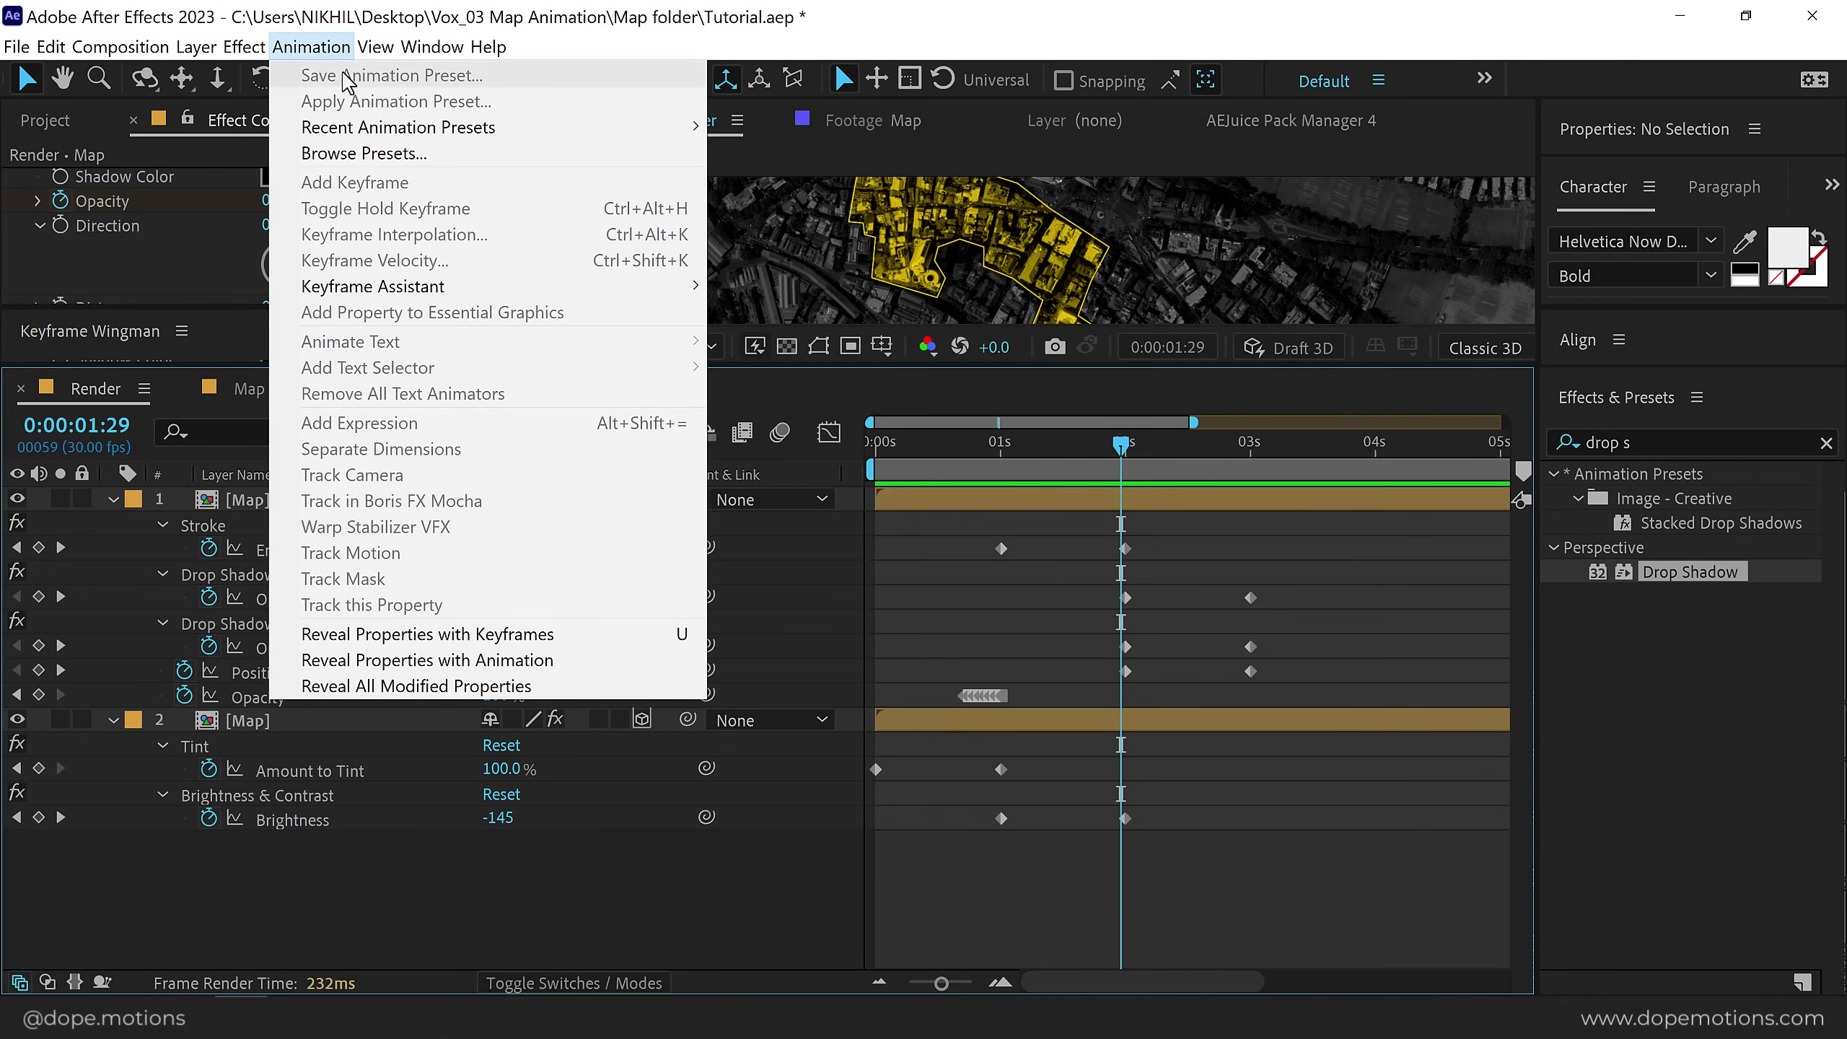
{"action": "mouse_move", "coordinate": [407, 46]}
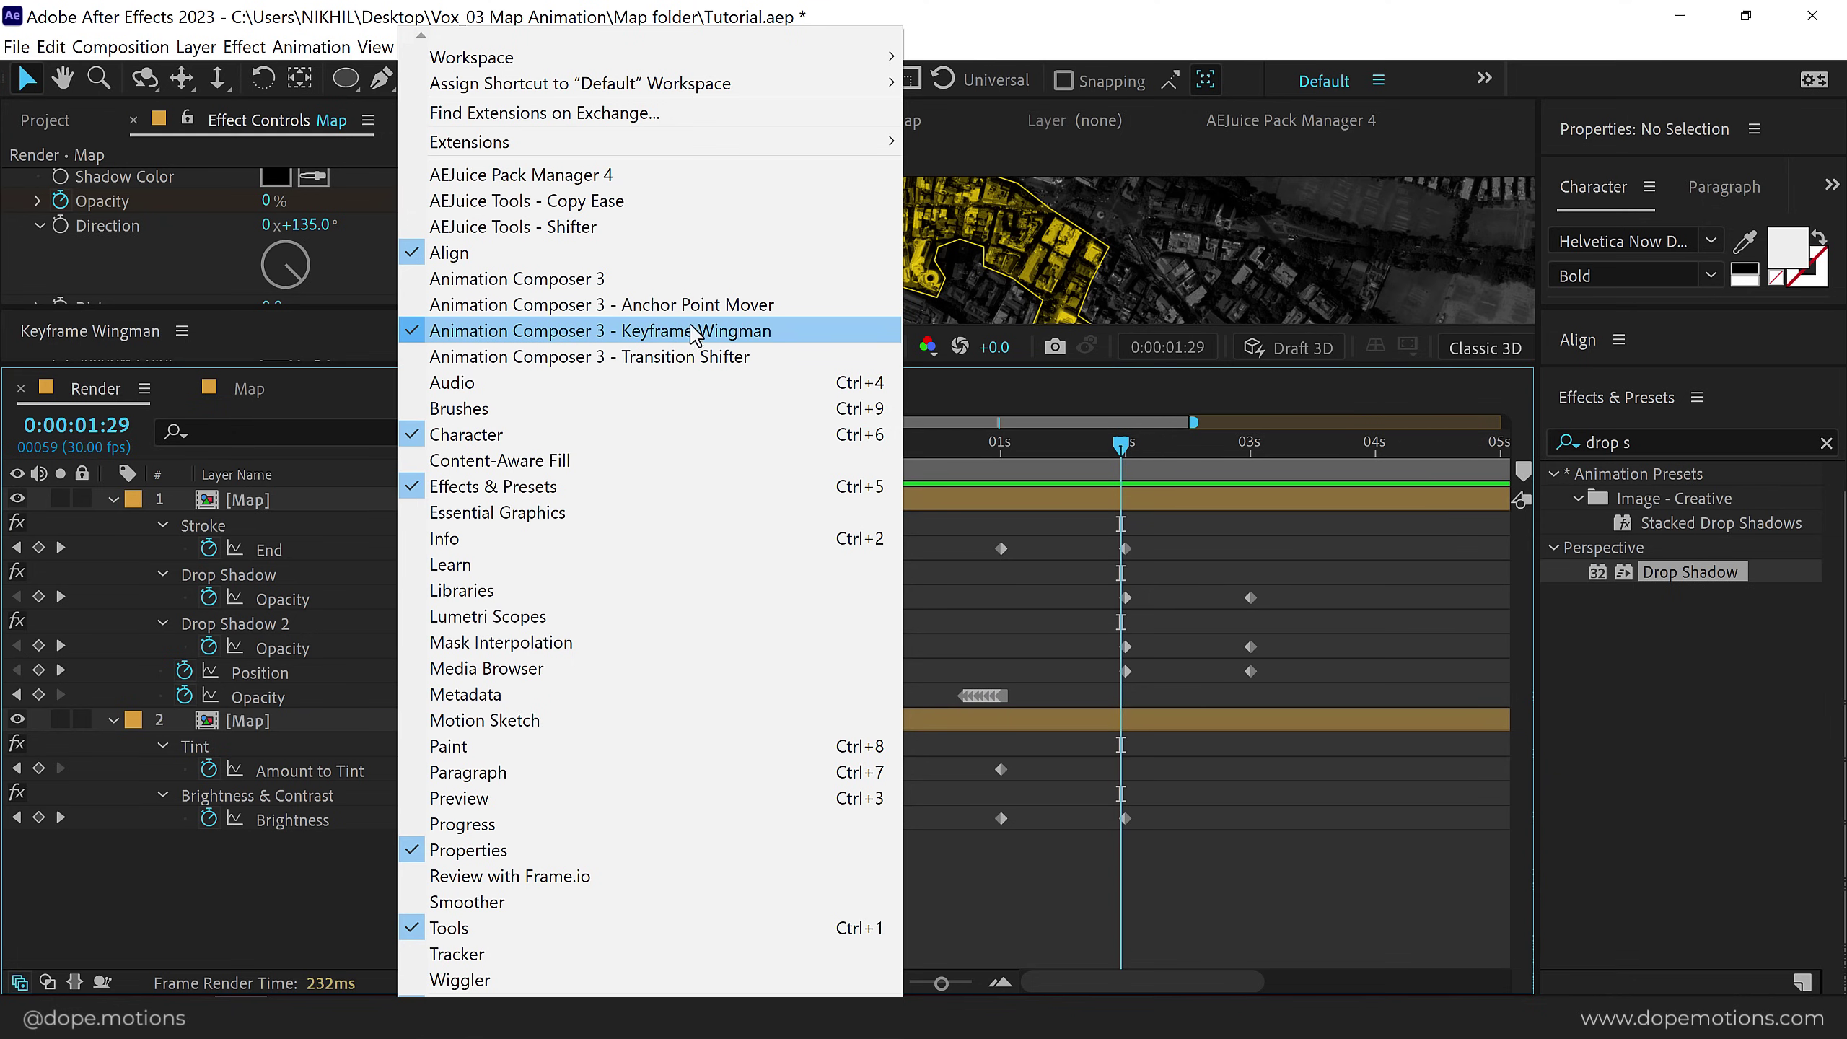
{"action": "left_click", "coordinate": [1118, 498]}
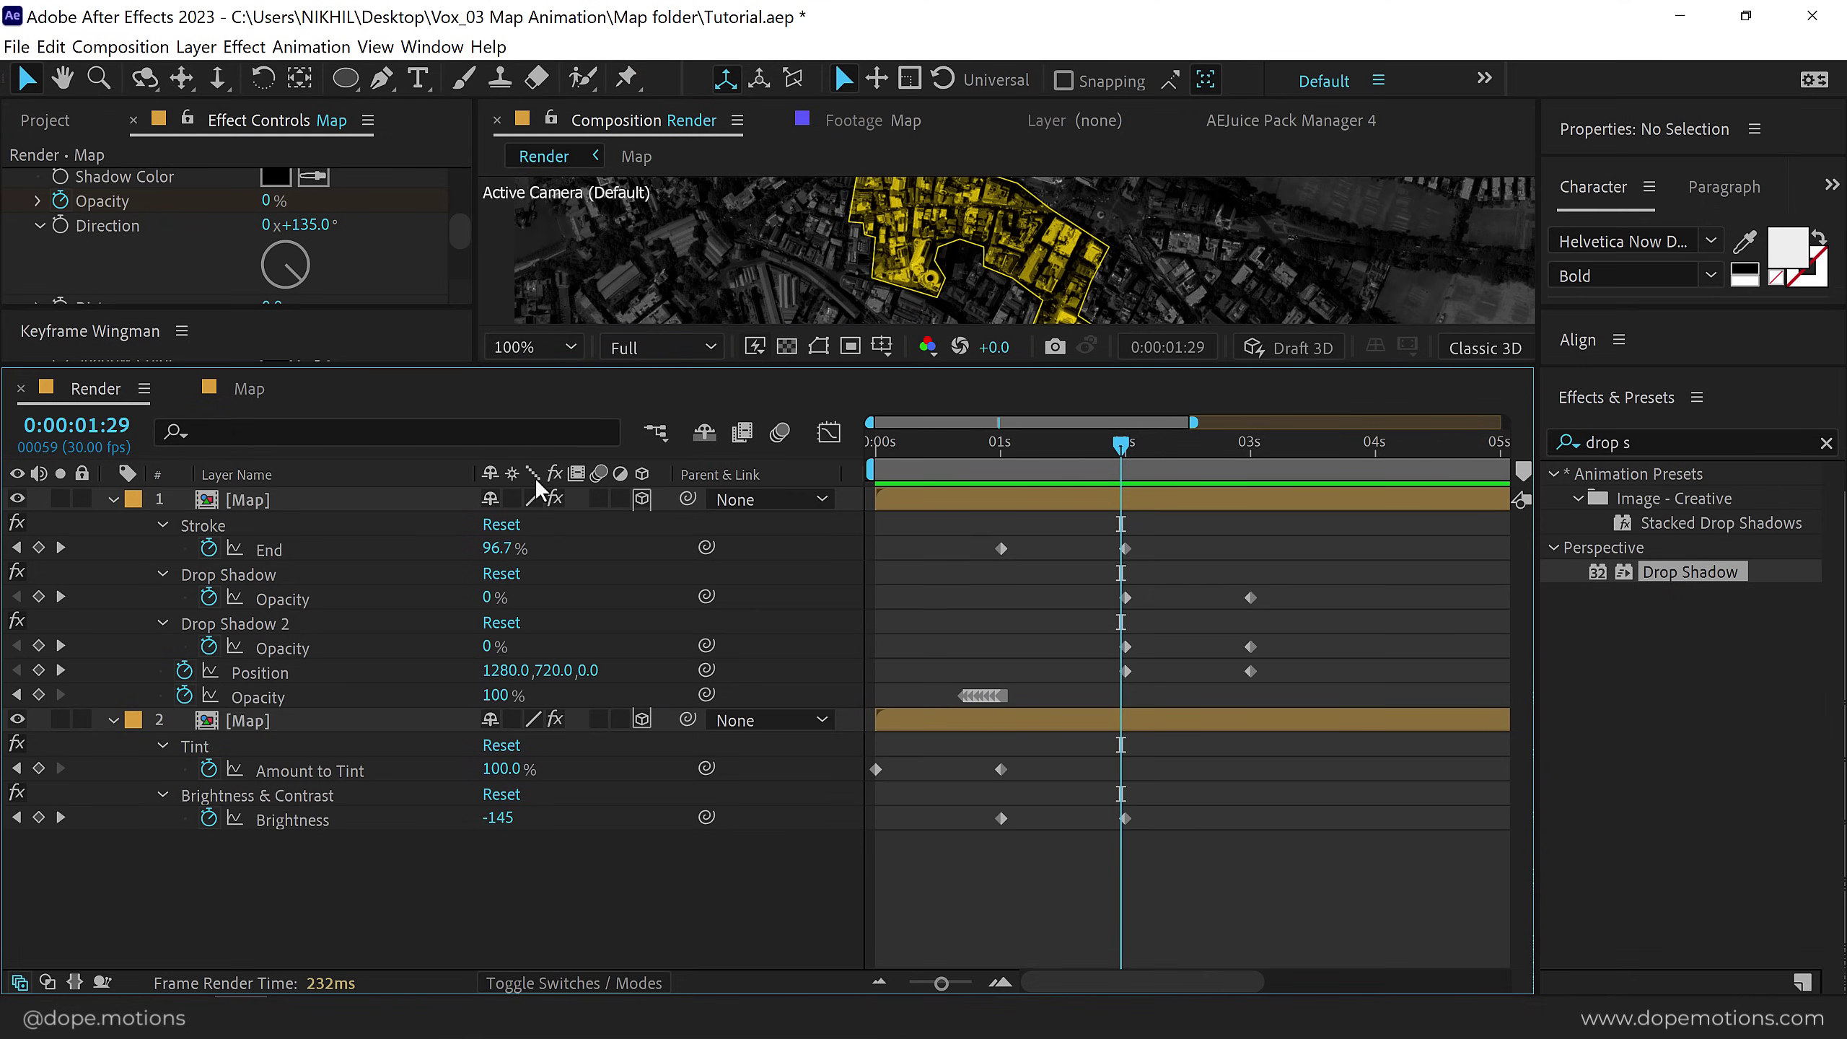
{"action": "left_click_drag", "start_coordinate": [219, 367], "coordinate": [219, 469]}
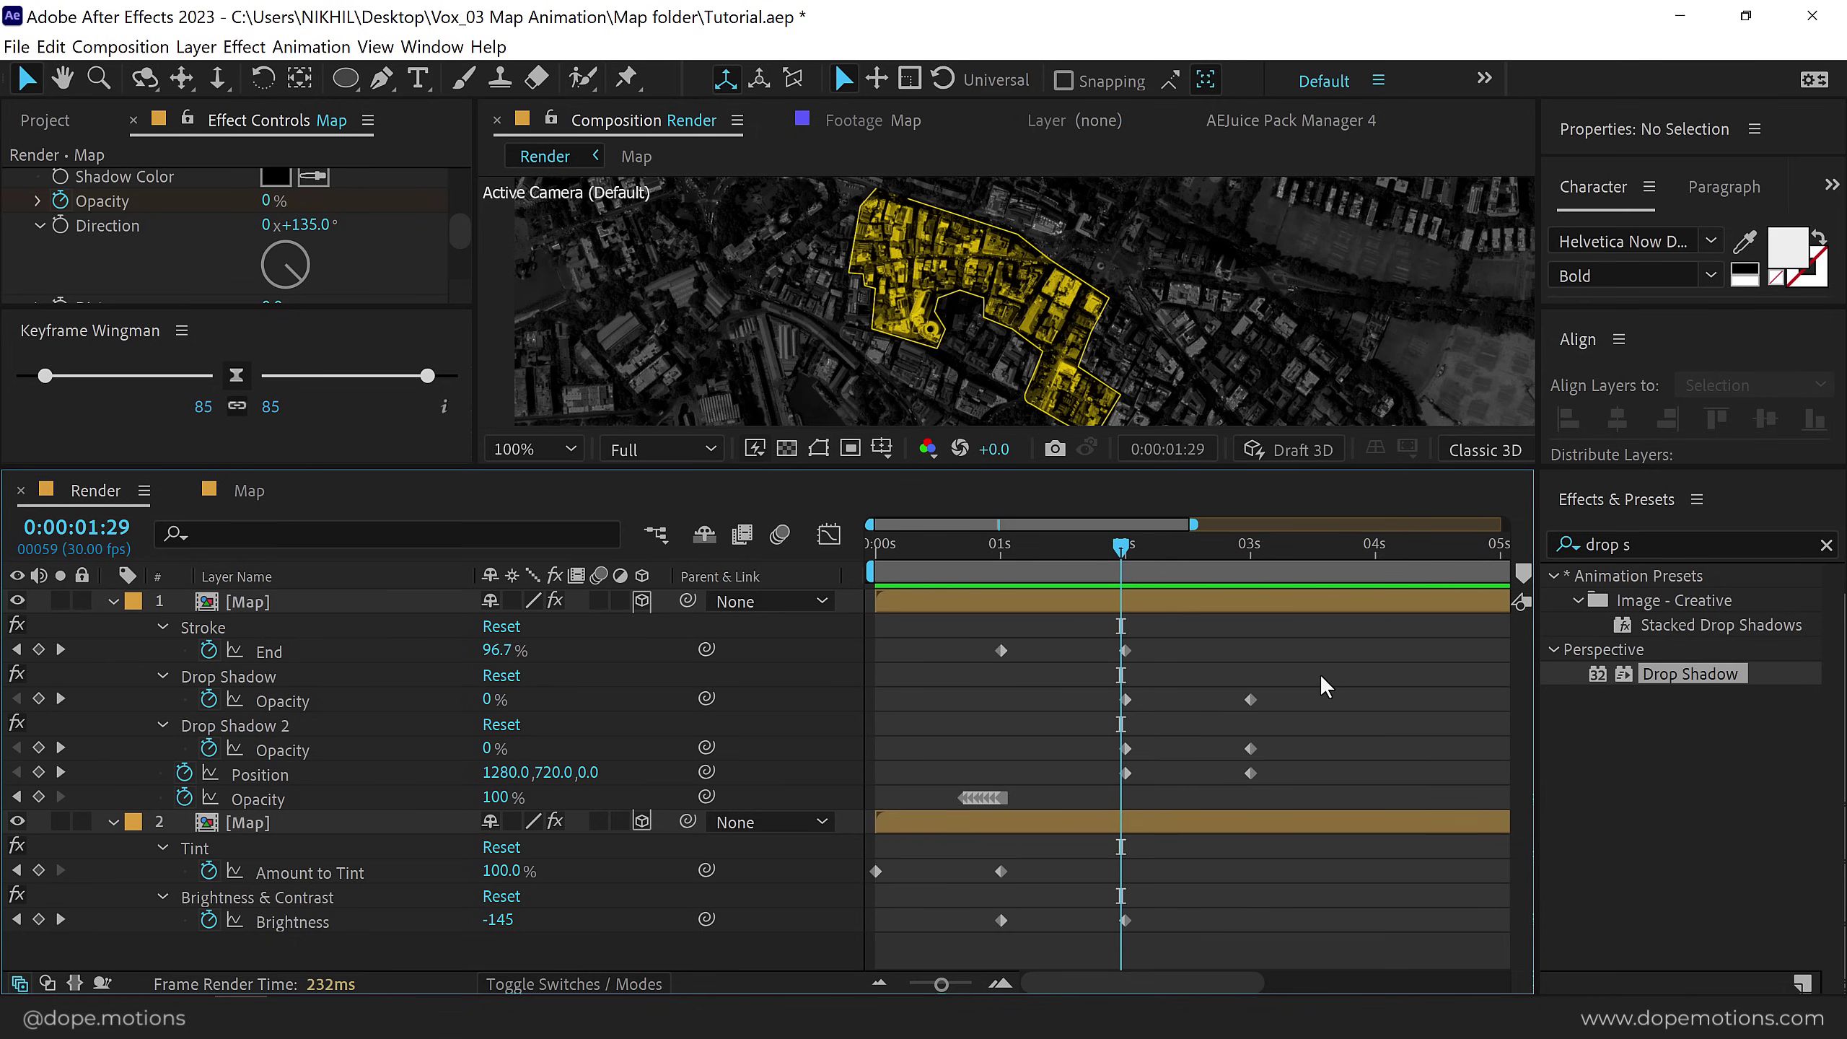
Ease the Drop Shadow opacity and position keyframes with an 85% influence.
{"action": "left_click_drag", "start_coordinate": [1319, 674], "coordinate": [1106, 809]}
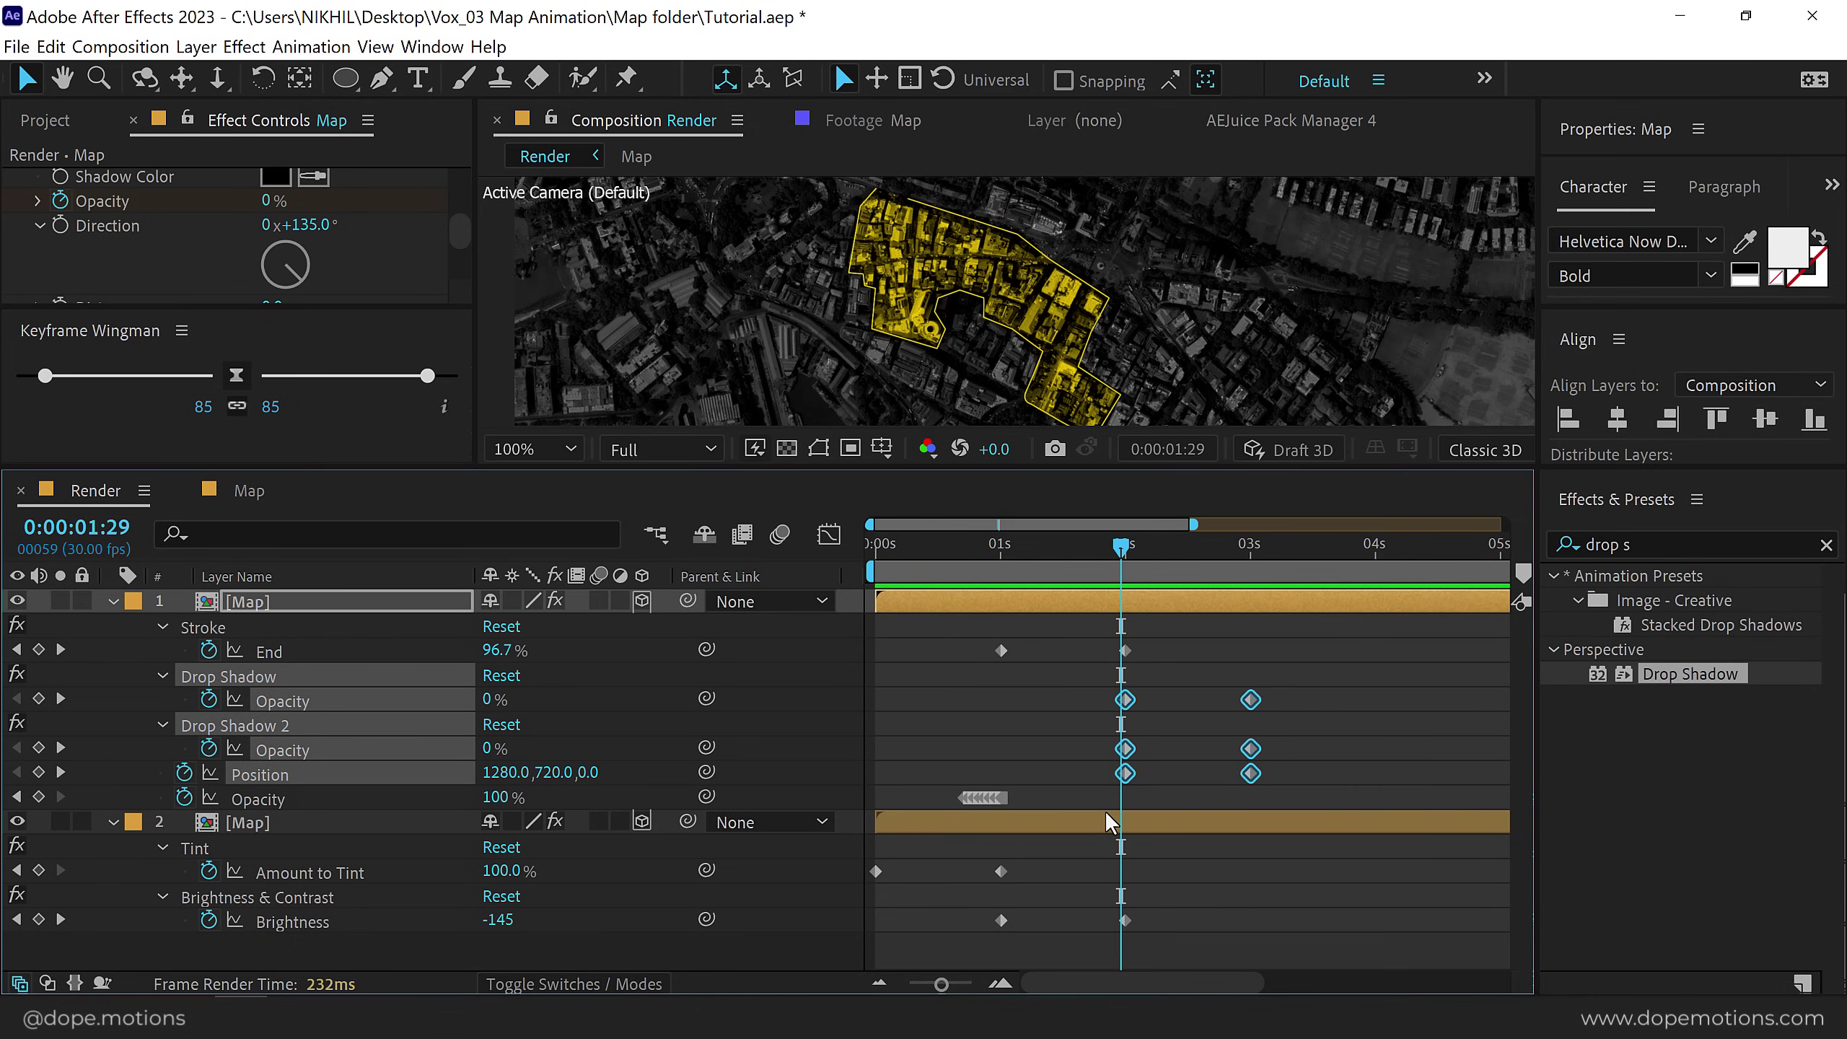
{"action": "key", "text": "F9"}
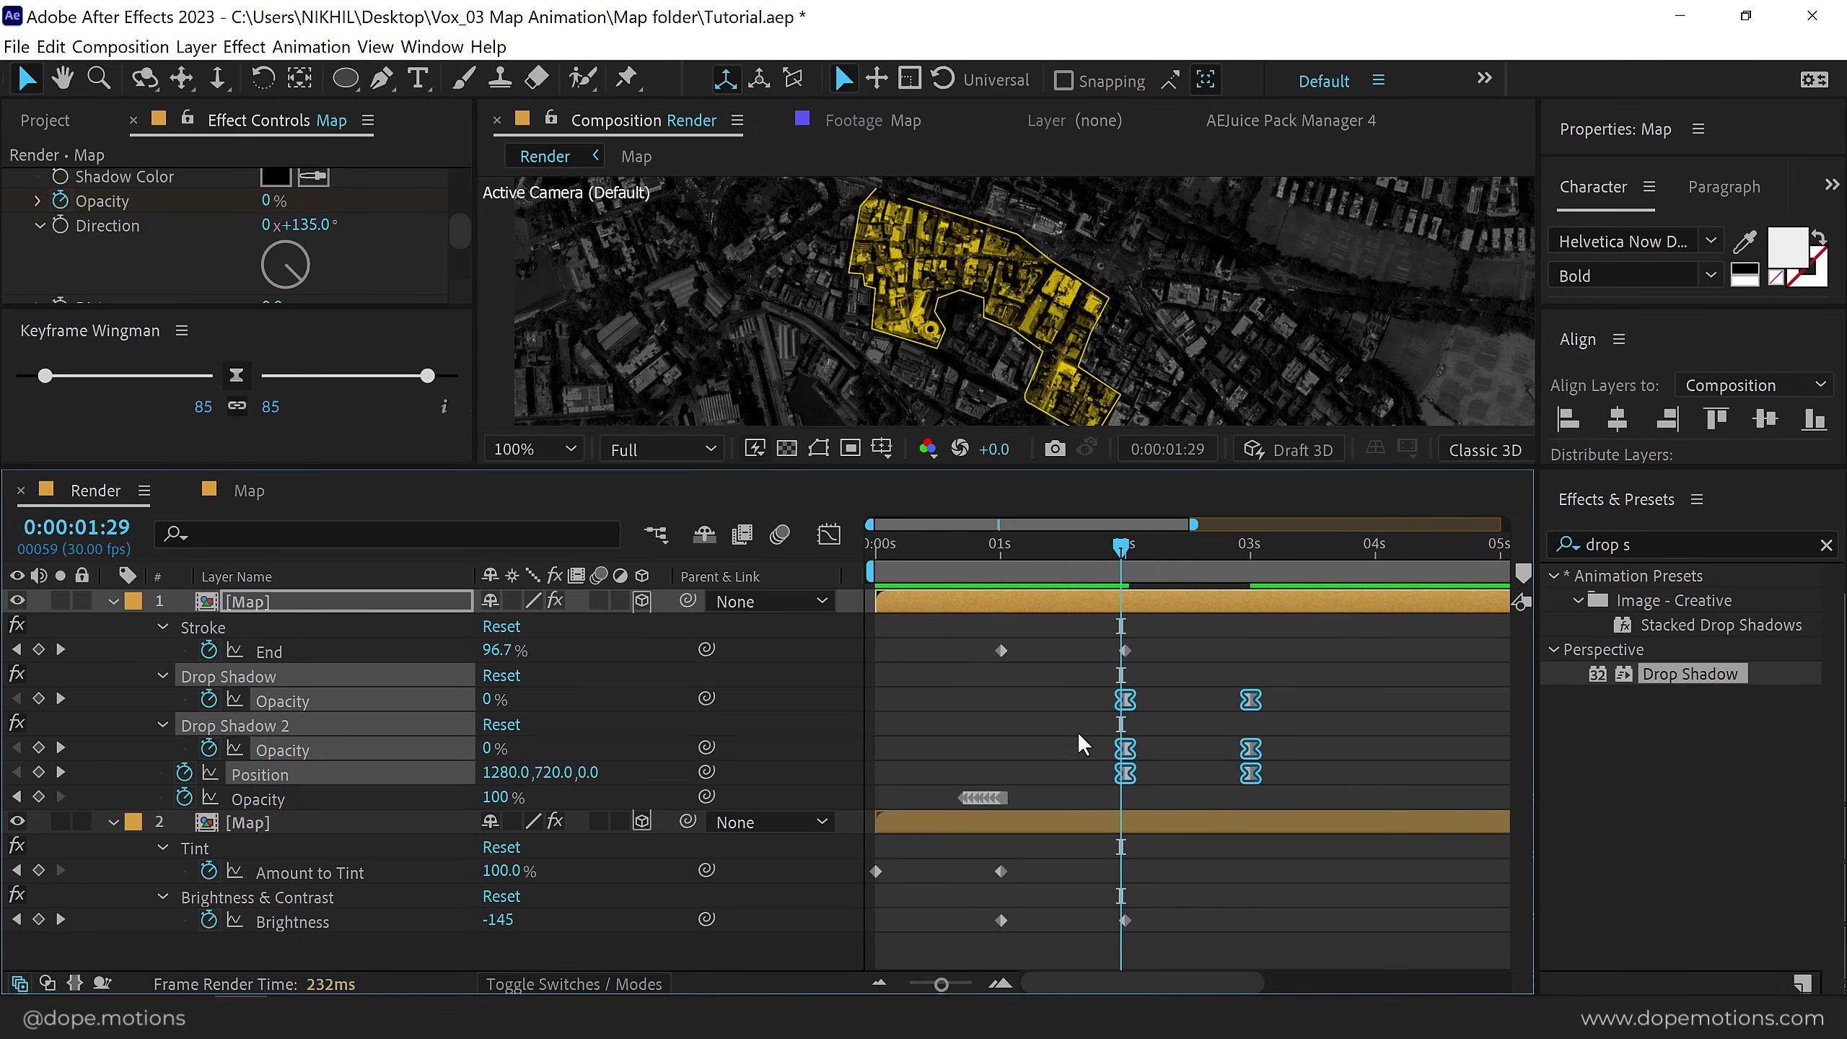
{"action": "left_click", "coordinate": [828, 535]}
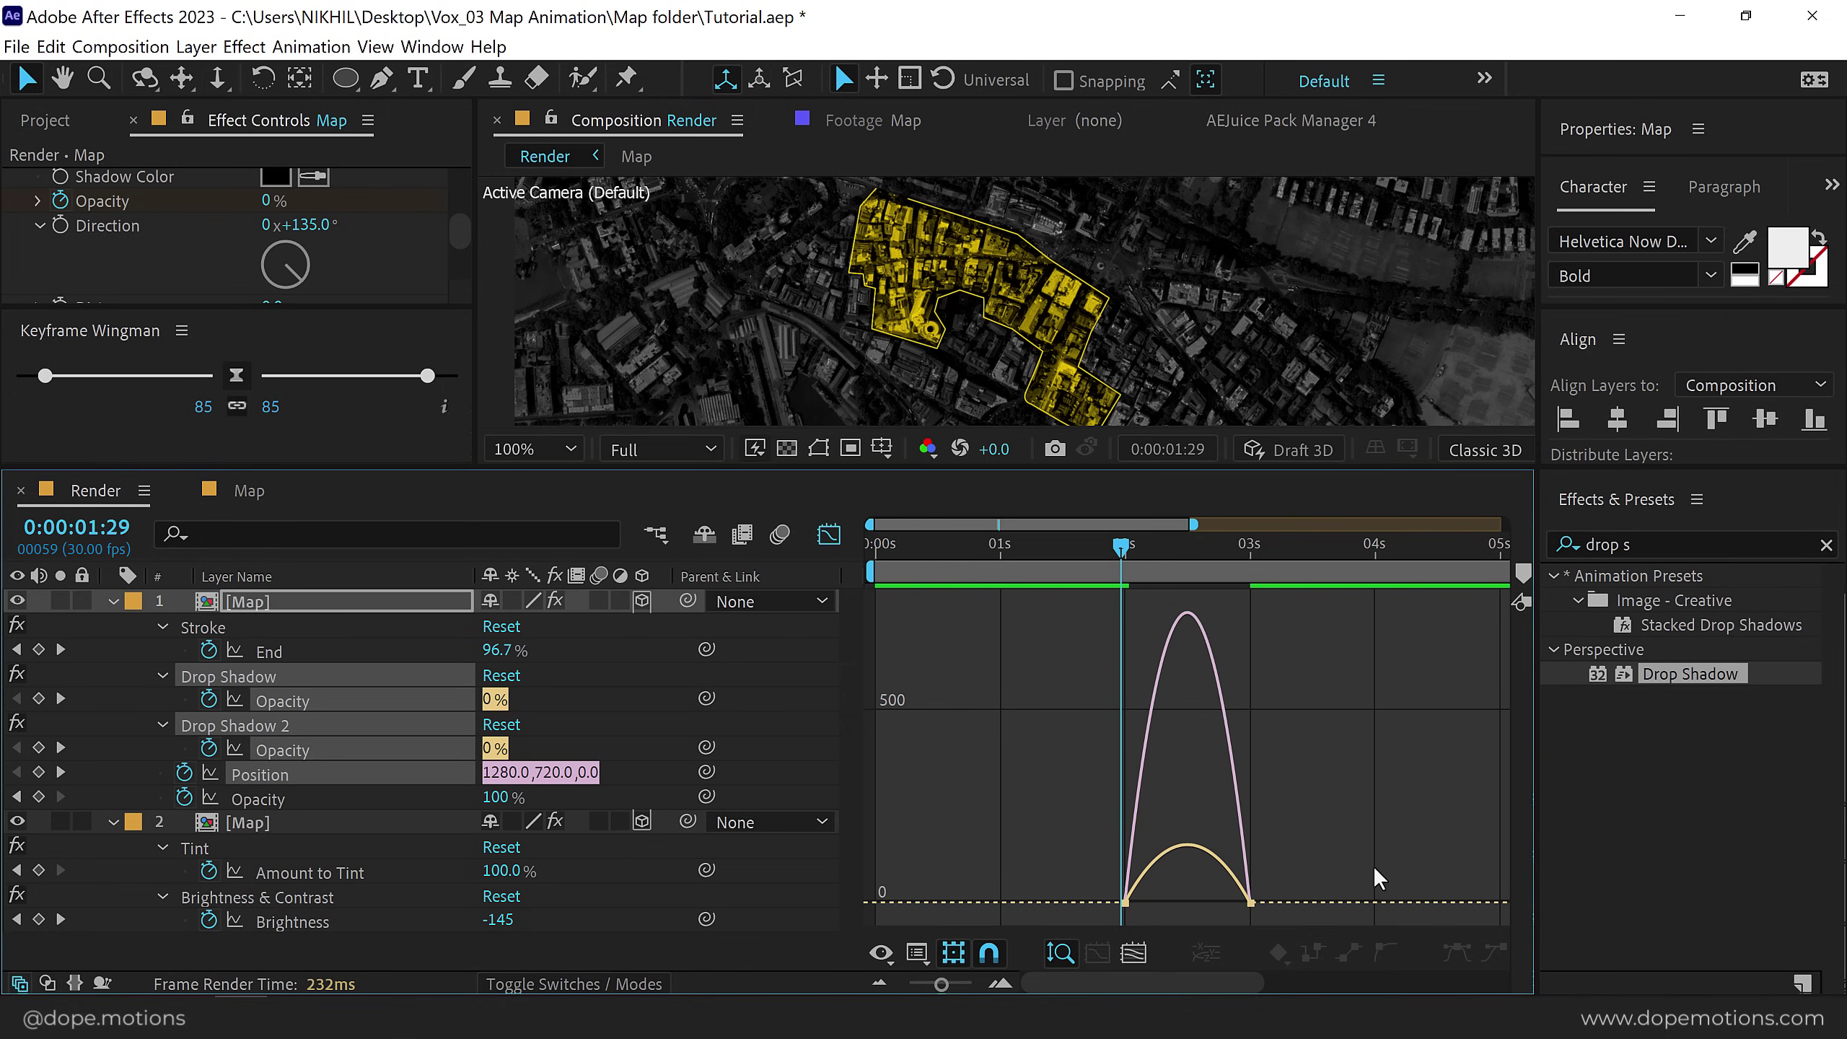
{"action": "left_click_drag", "start_coordinate": [1381, 870], "coordinate": [983, 949]}
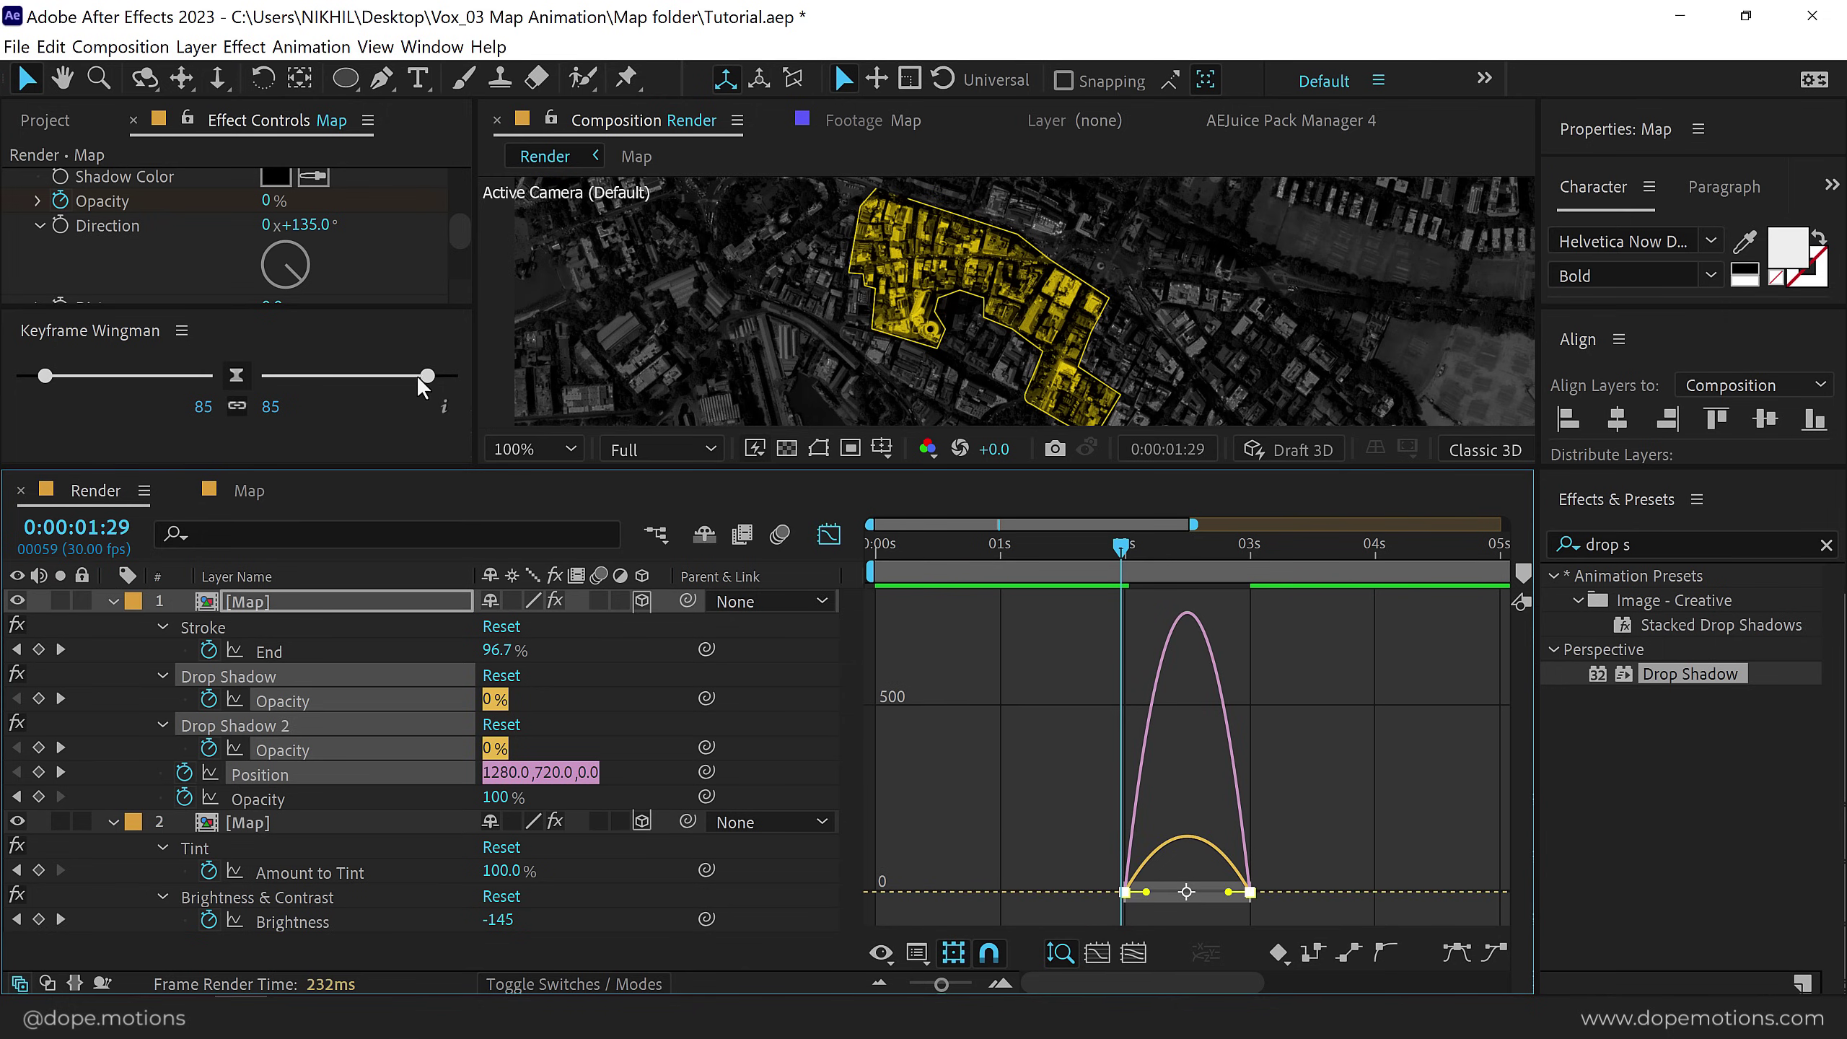
{"action": "left_click_drag", "start_coordinate": [421, 375], "coordinate": [436, 379]}
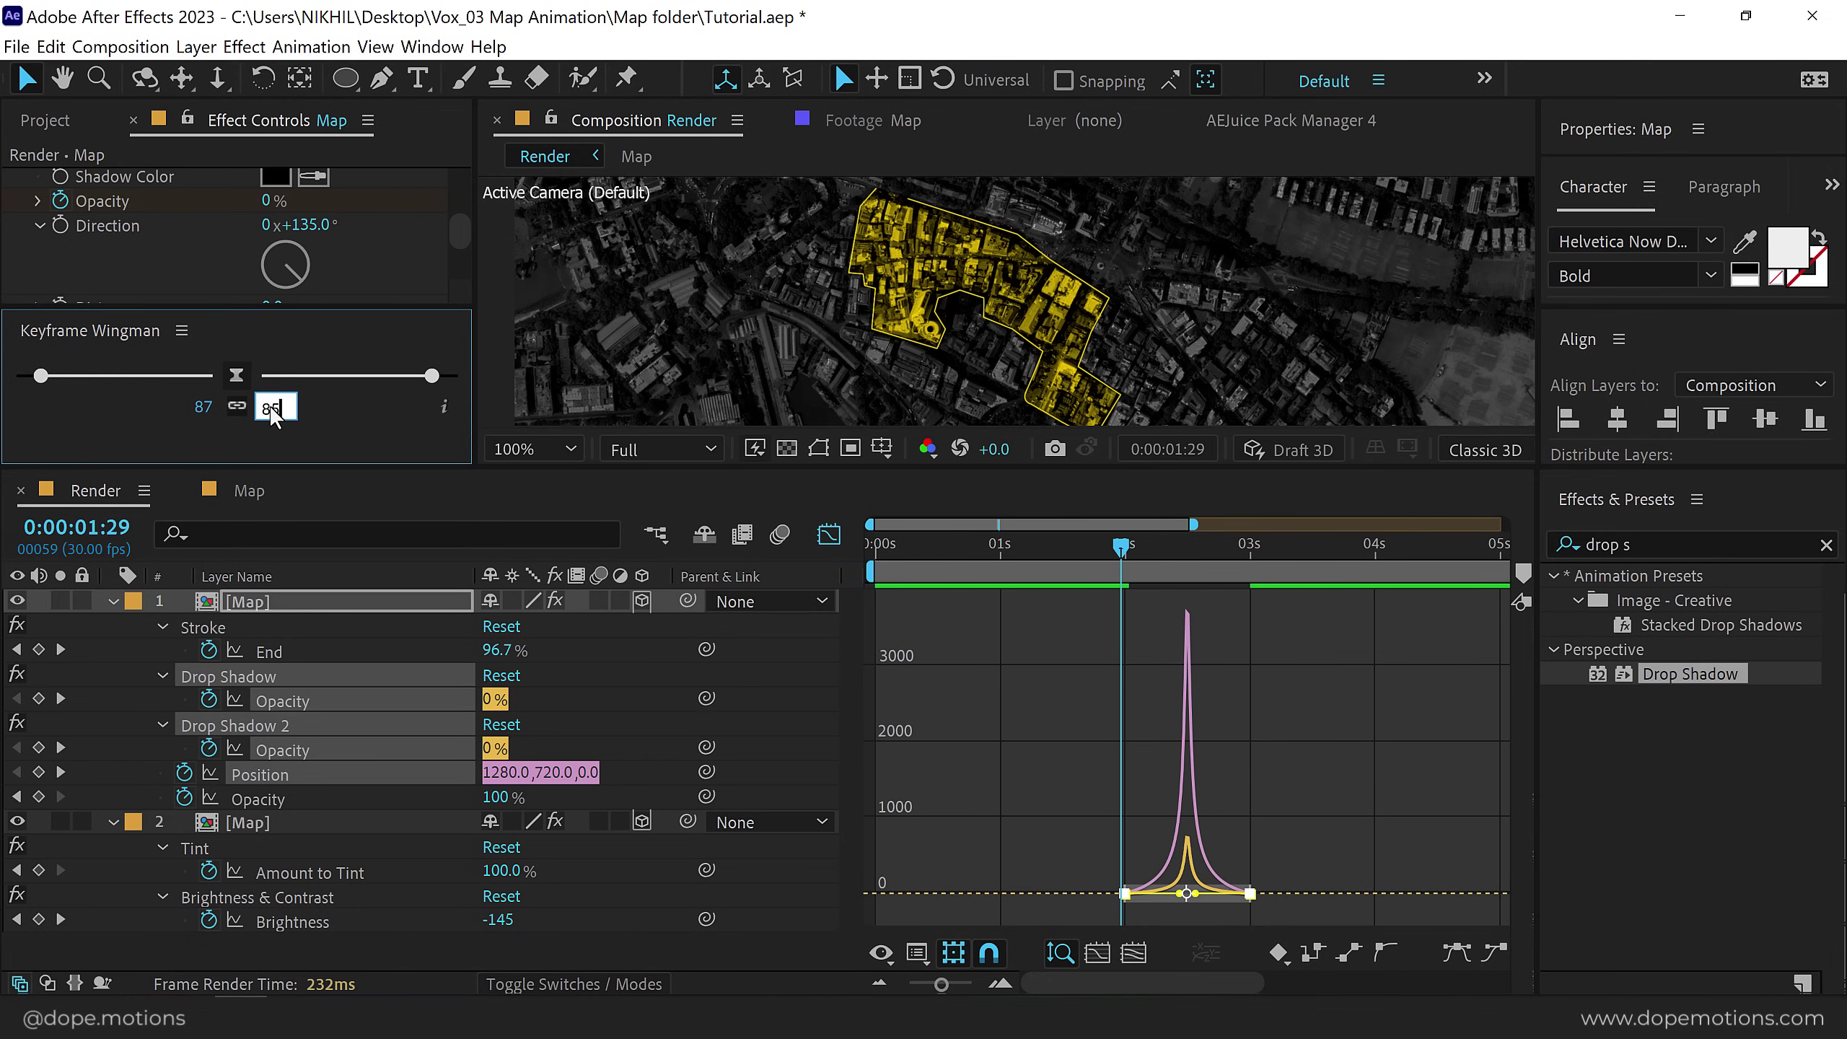
{"action": "key", "text": "Return"}
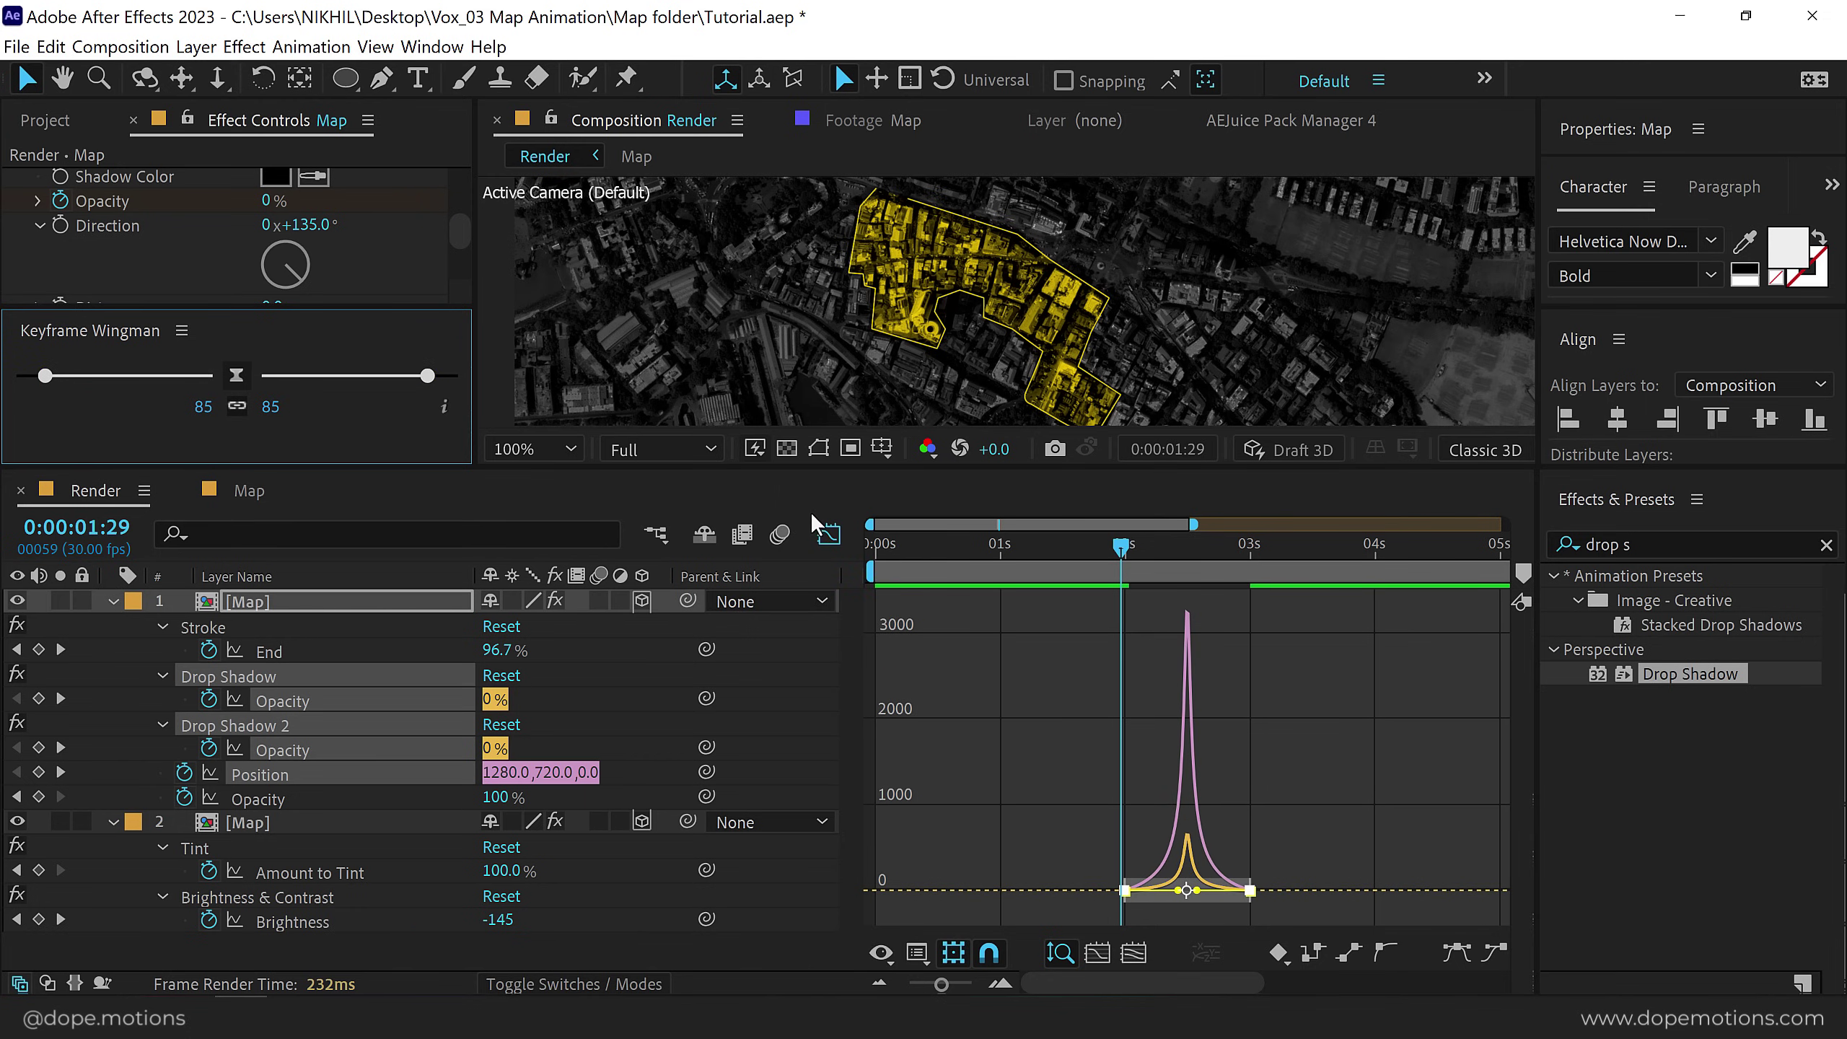
{"action": "left_click", "coordinate": [829, 534]}
{"action": "left_click", "coordinate": [1305, 650]}
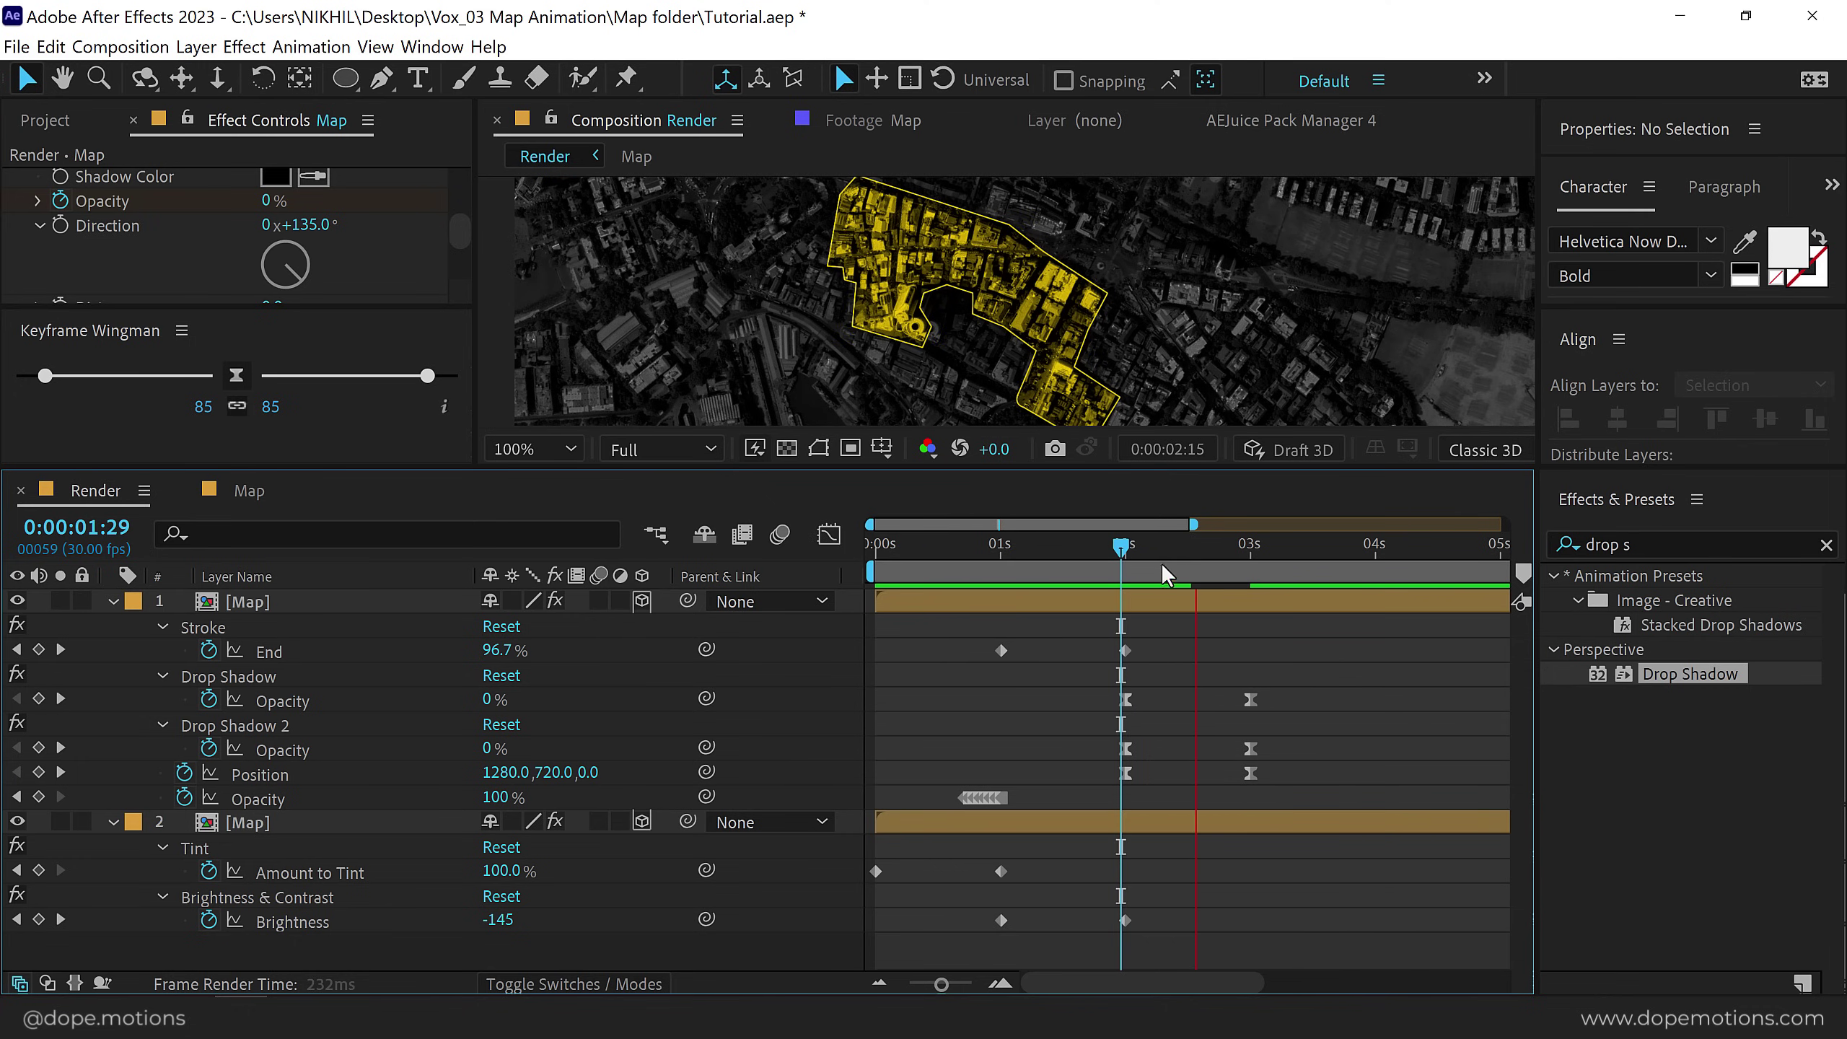
Stop playback, scrub to about one second, collapse both Map layers and enlarge the viewer.
{"action": "left_click", "coordinate": [1100, 546]}
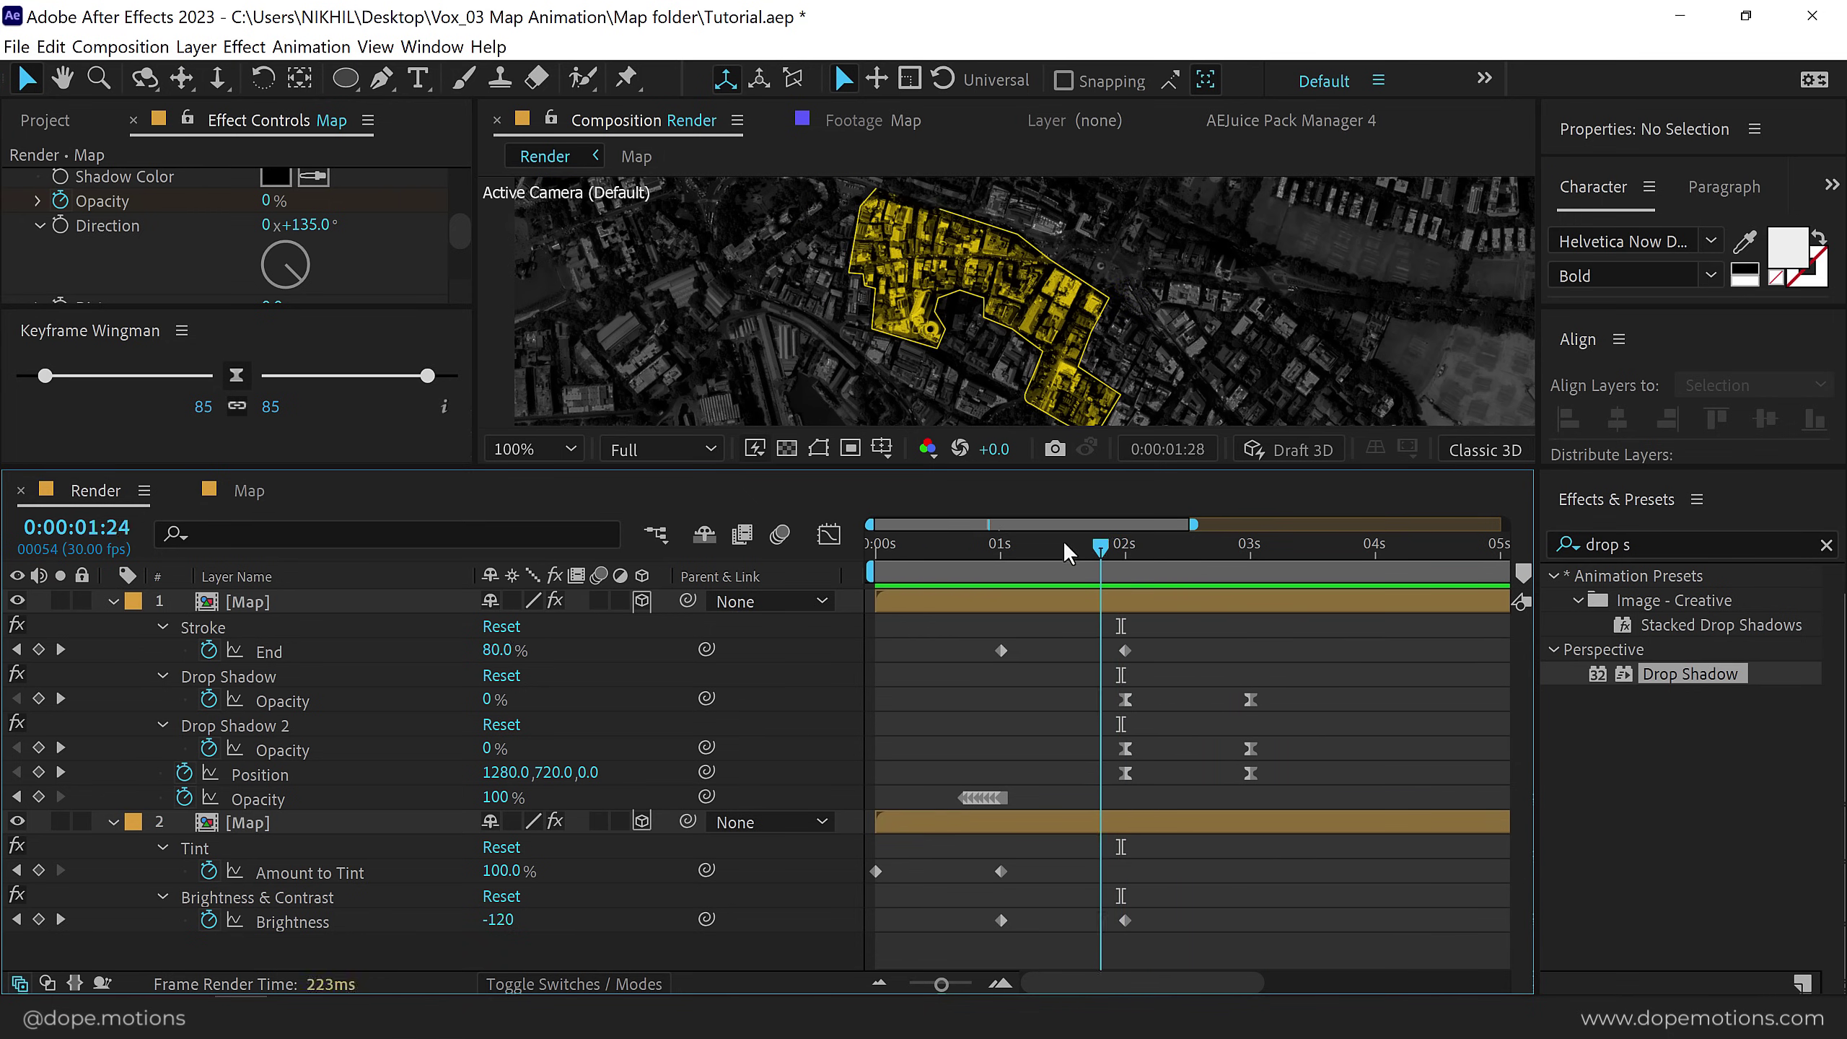
{"action": "left_click", "coordinate": [1006, 546]}
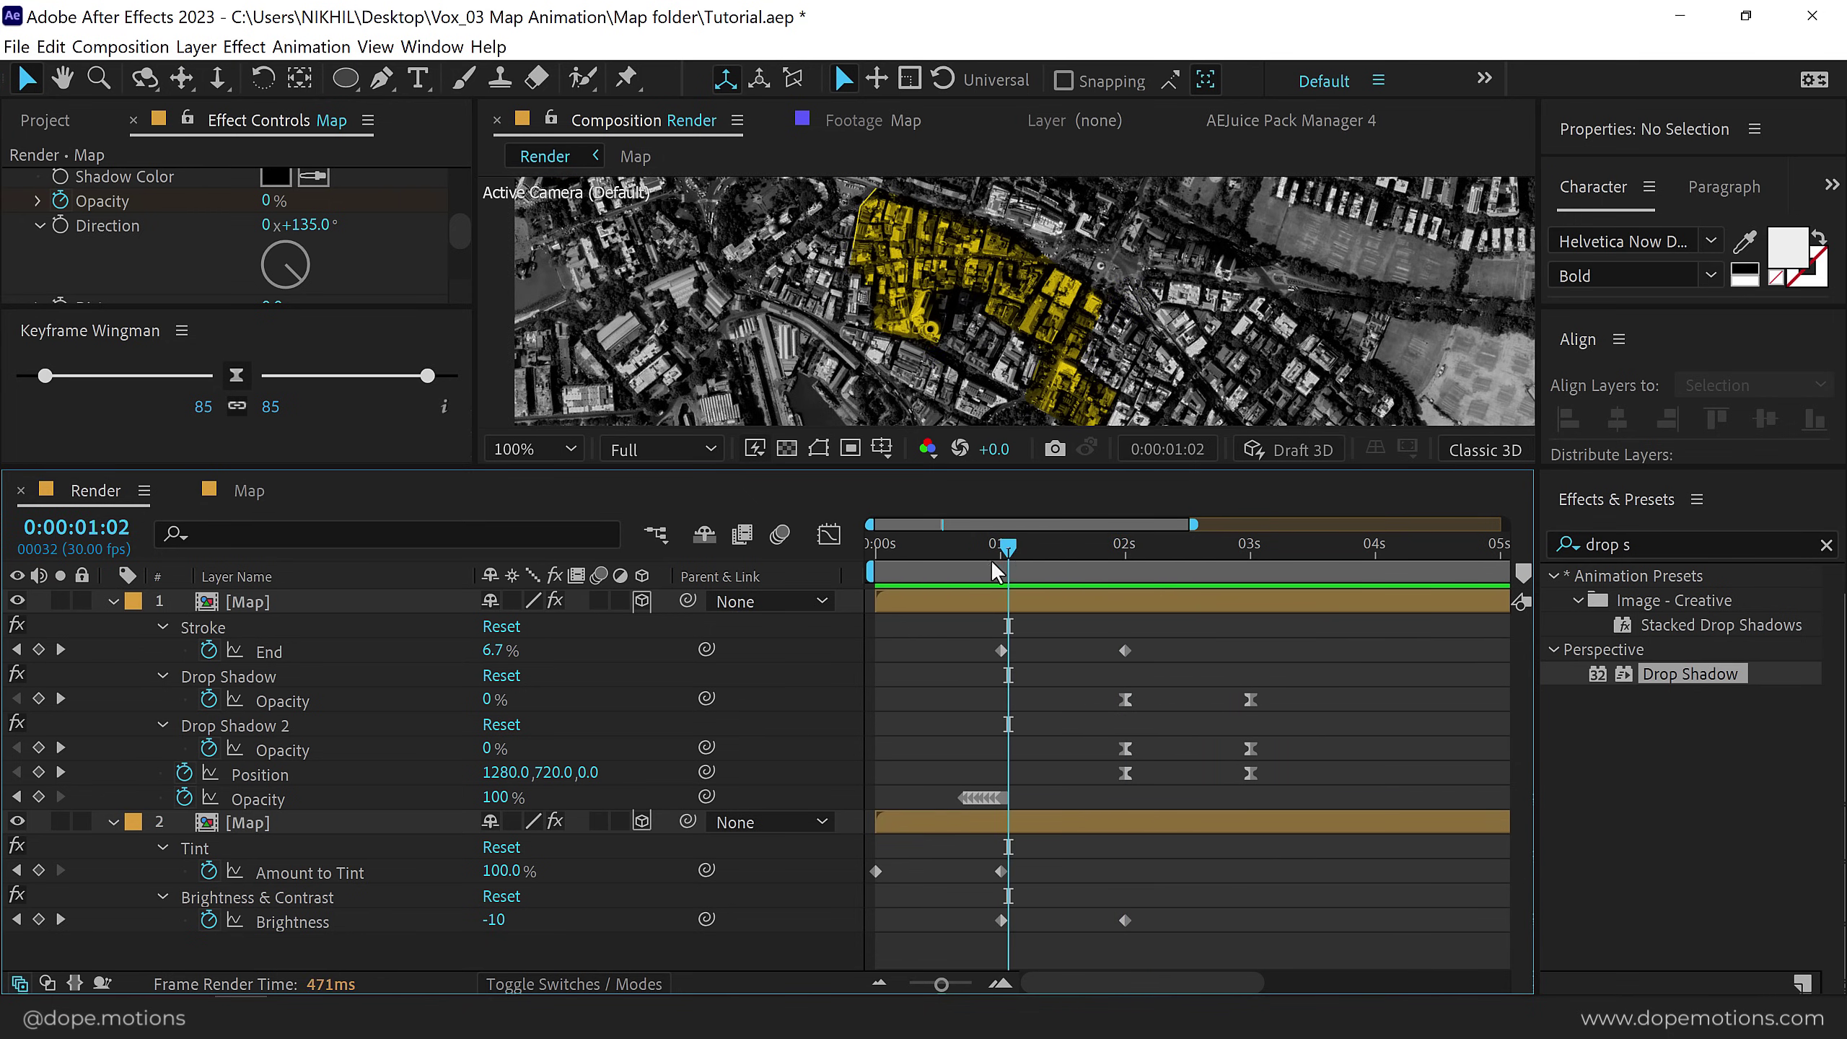
{"action": "mouse_move", "coordinate": [1016, 547]}
{"action": "left_mouse_down"}
{"action": "mouse_move", "coordinate": [932, 547]}
{"action": "mouse_move", "coordinate": [1013, 547]}
{"action": "left_mouse_up"}
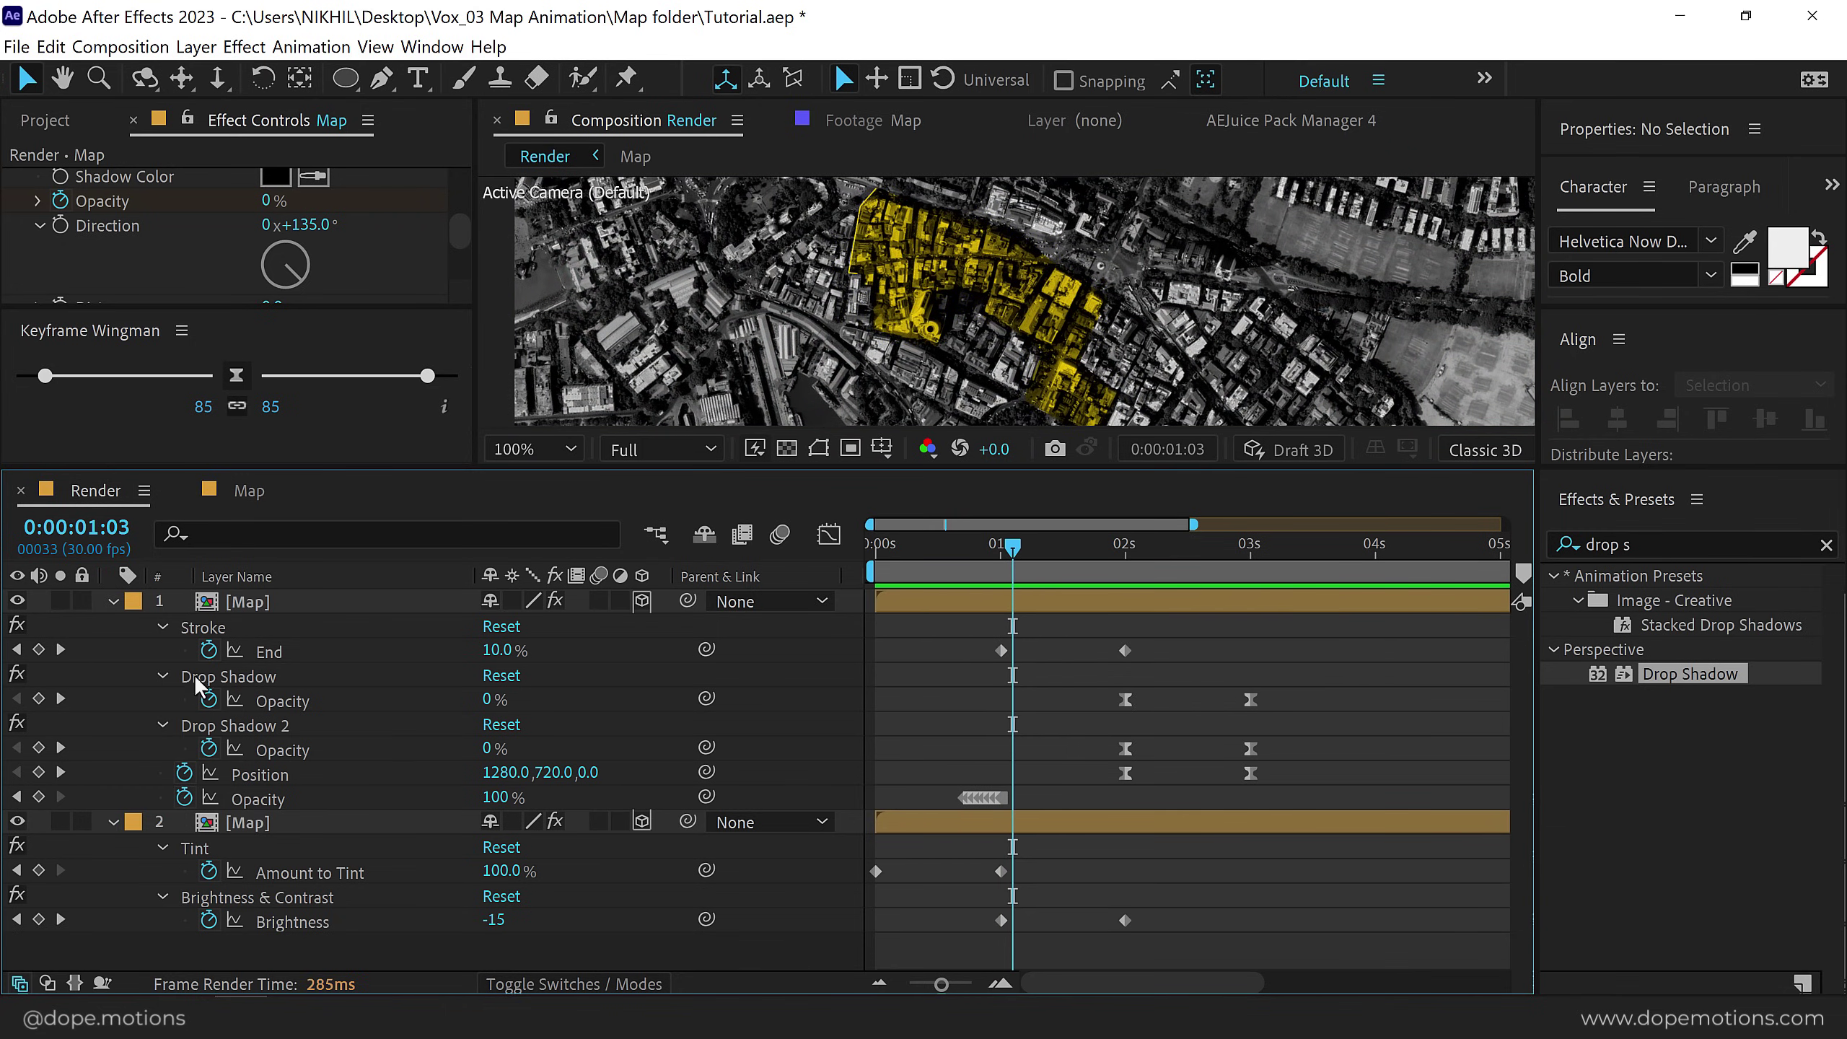
{"action": "left_click", "coordinate": [114, 601]}
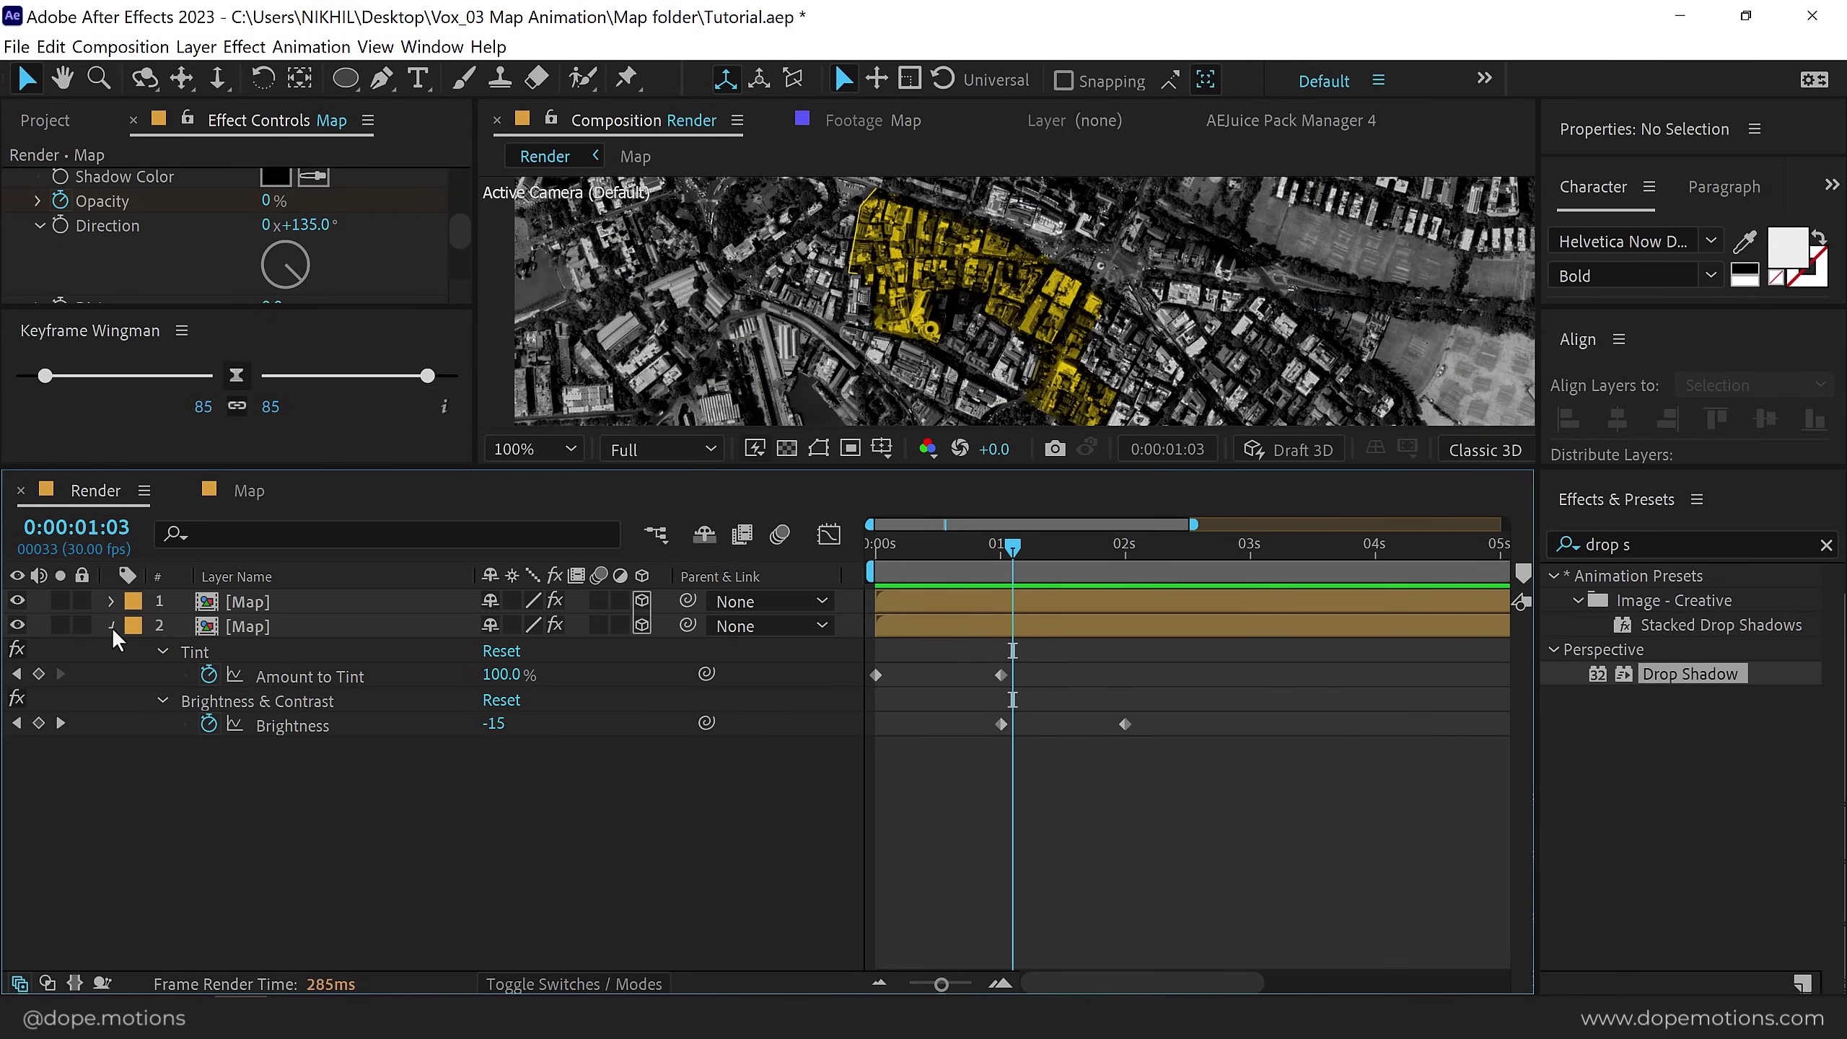
{"action": "left_click", "coordinate": [111, 626]}
{"action": "left_click_drag", "start_coordinate": [441, 467], "coordinate": [436, 650]}
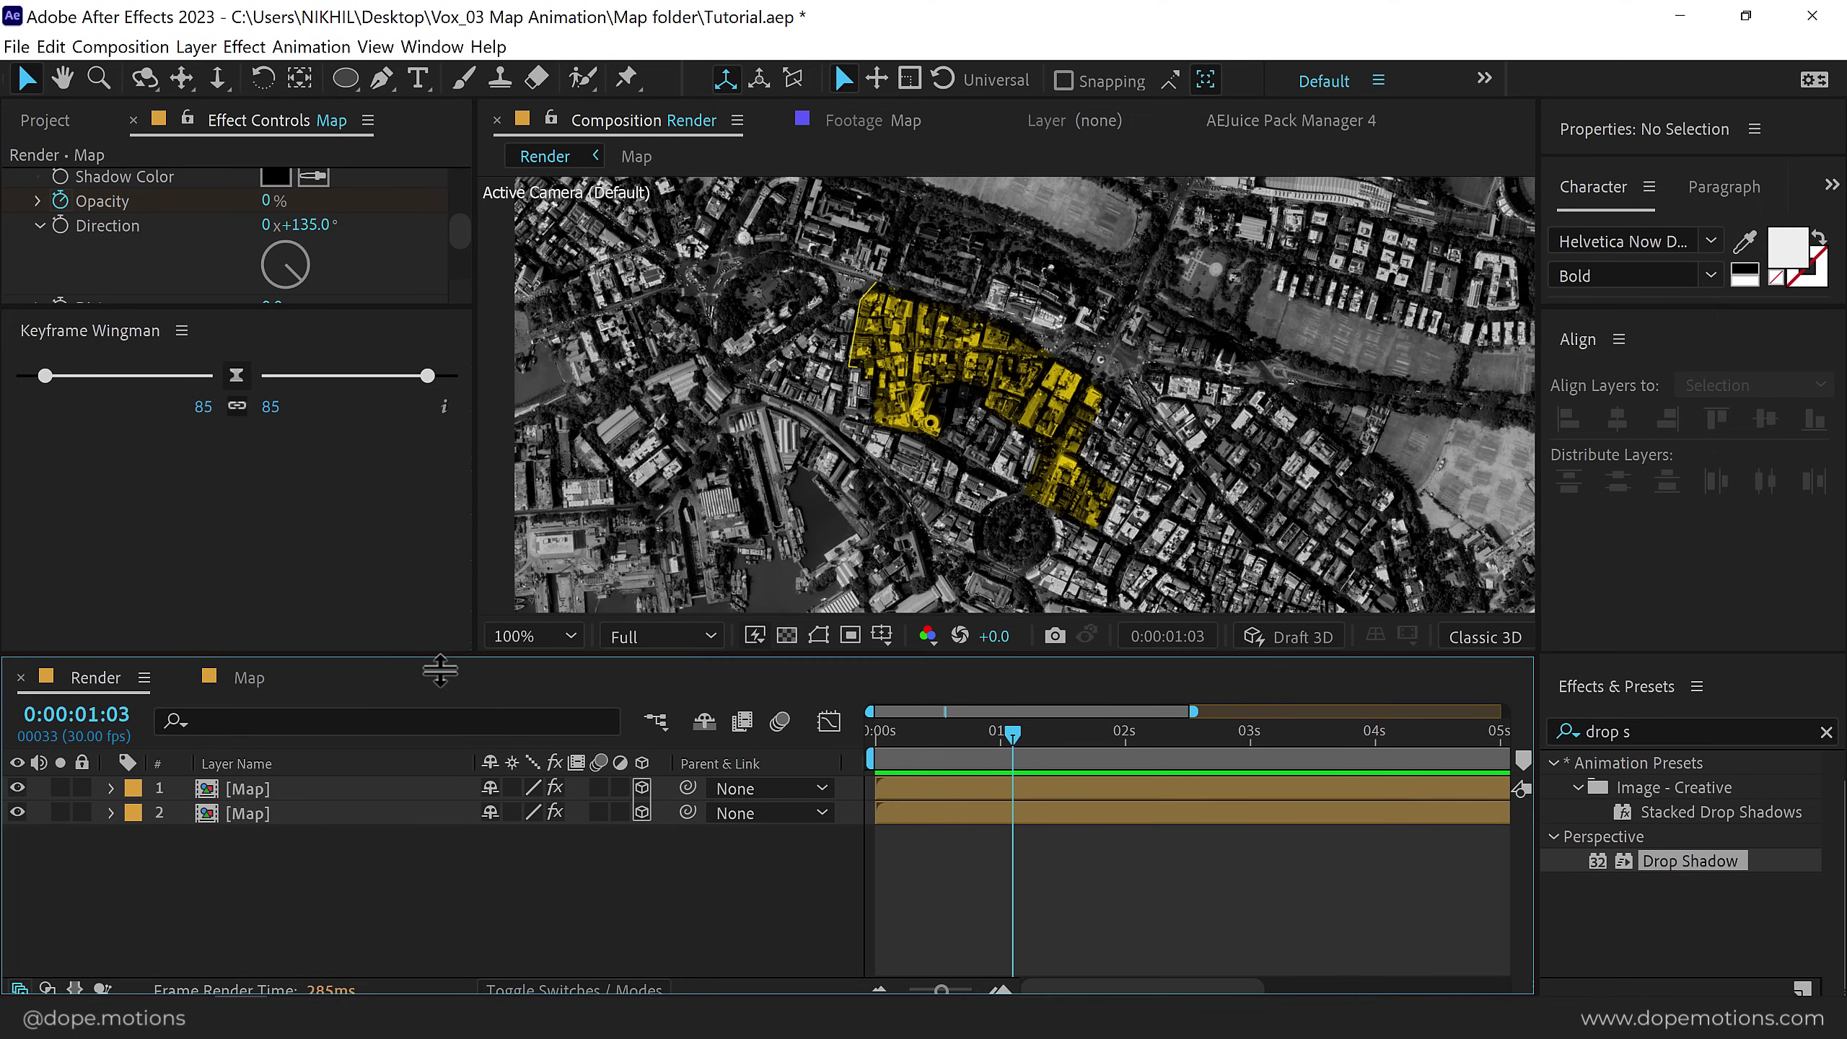
Add a new 50mm camera, Camera 1, to the Render composition.
{"action": "right_click", "coordinate": [324, 877]}
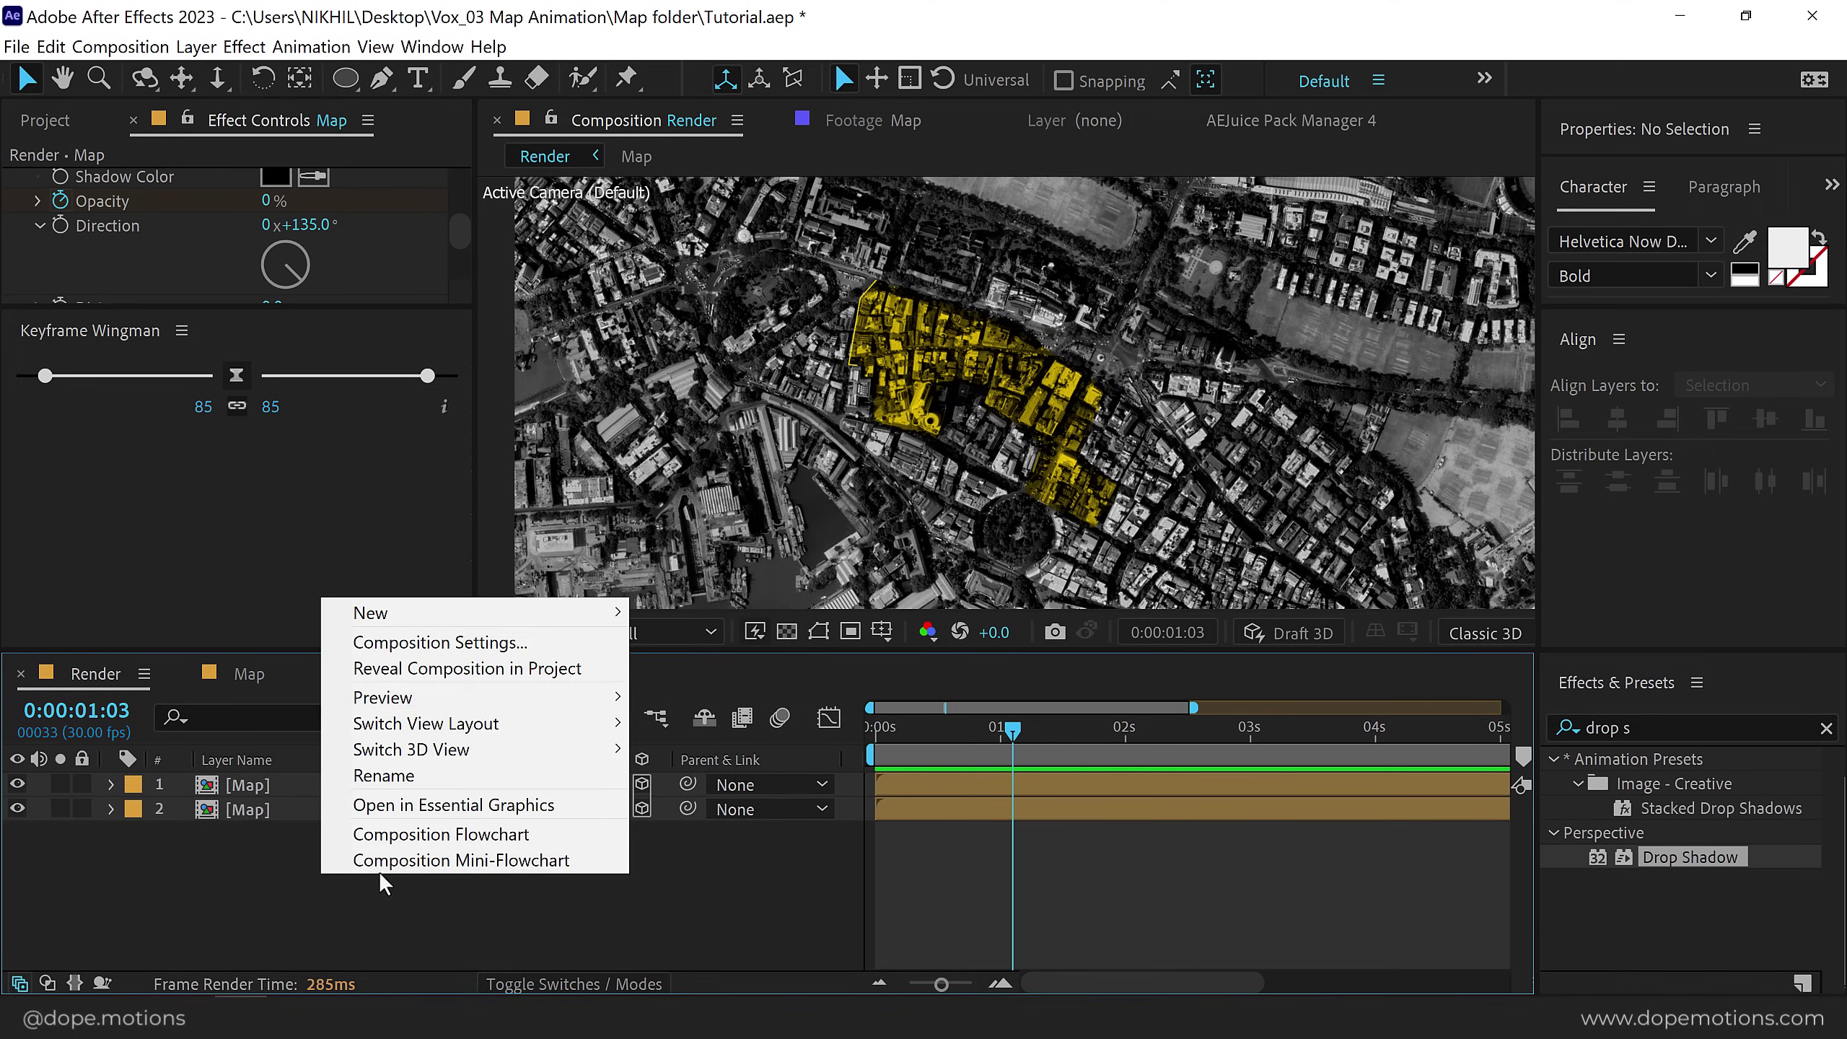
{"action": "mouse_move", "coordinate": [582, 615]}
{"action": "key", "text": "Return"}
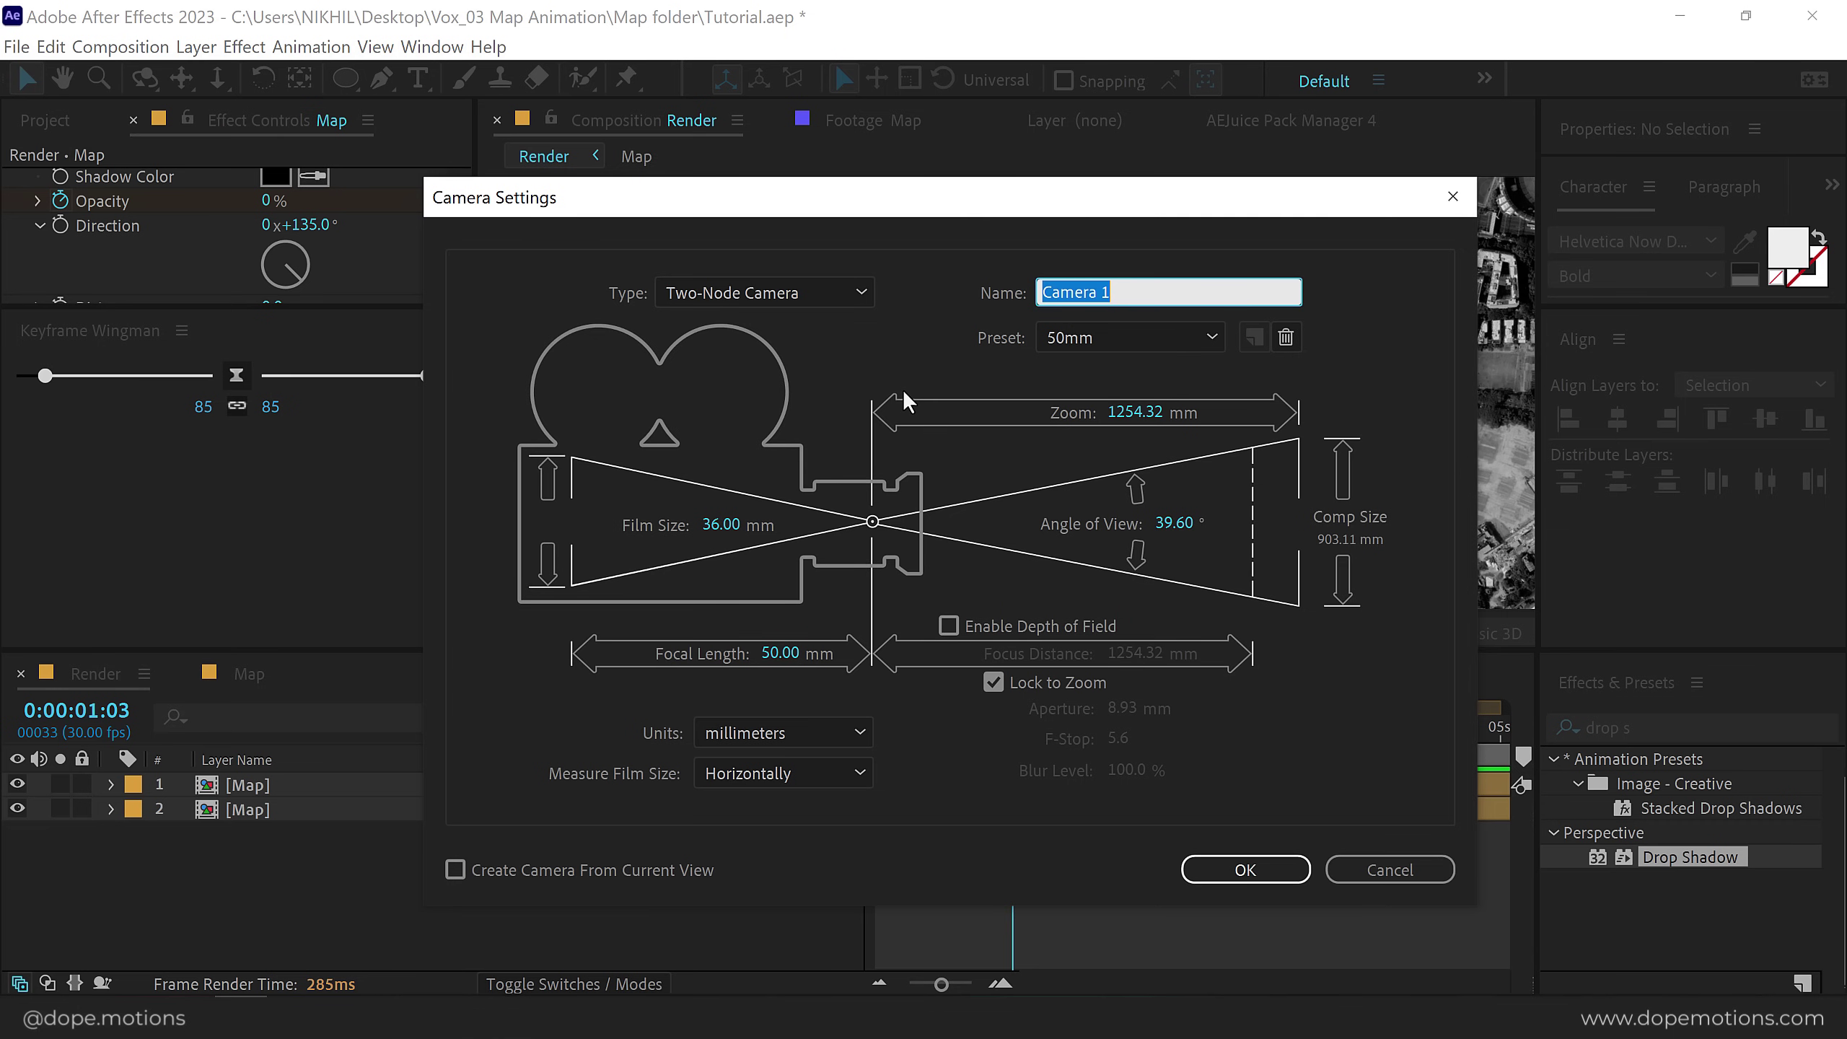
{"action": "left_click", "coordinate": [1276, 880]}
Add a null object layer and rename it Cam Control.
{"action": "right_click", "coordinate": [353, 896]}
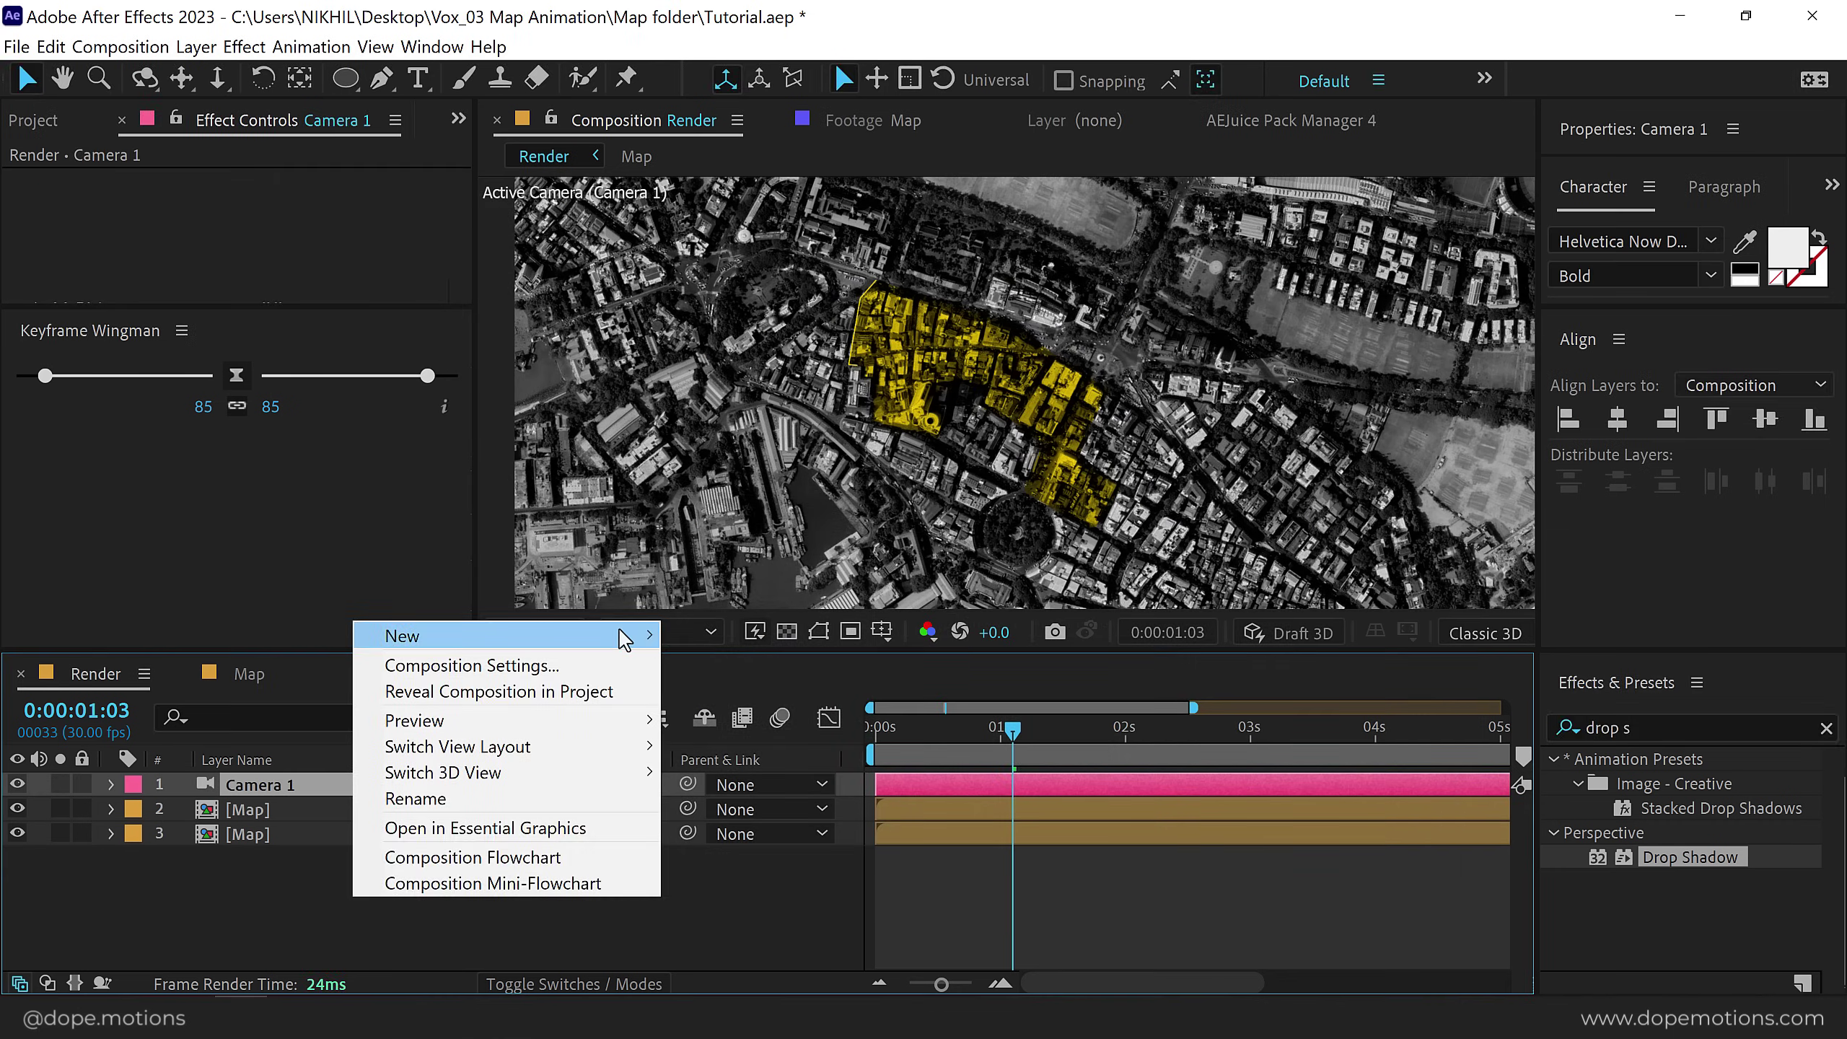
{"action": "mouse_move", "coordinate": [624, 639]}
{"action": "left_click", "coordinate": [748, 770]}
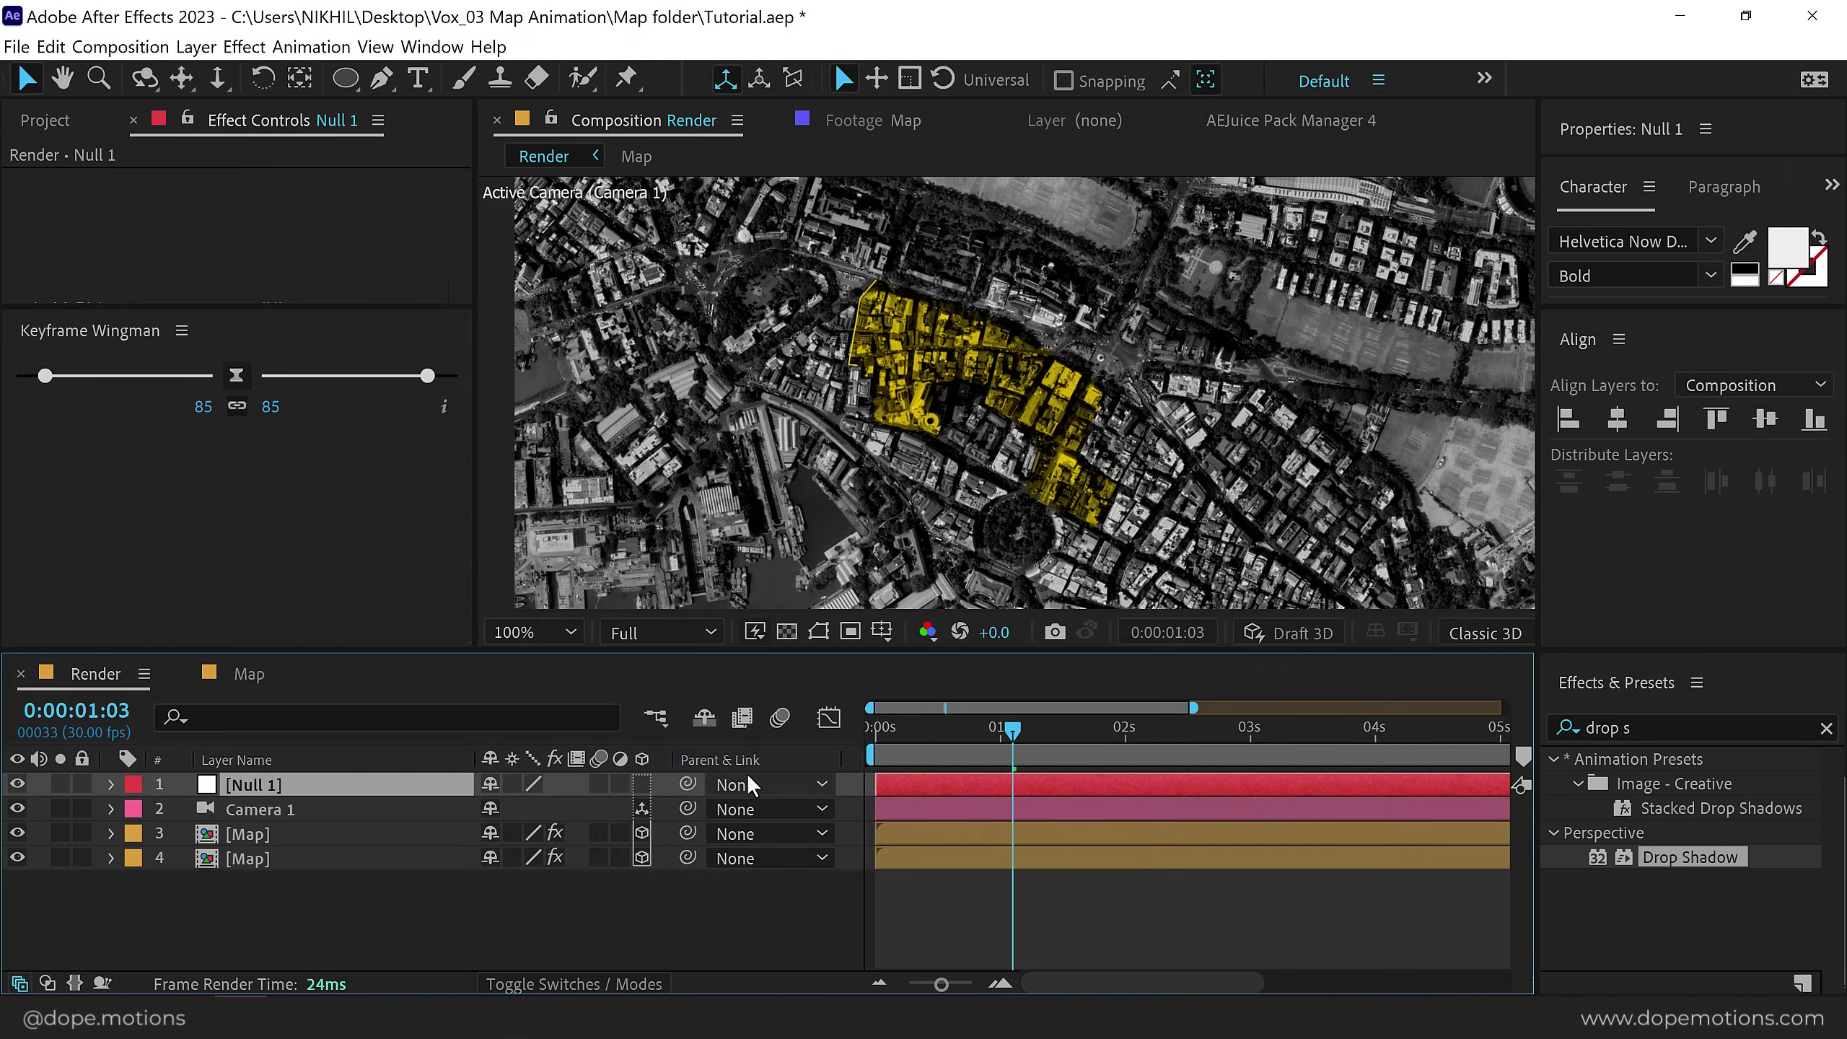
{"action": "key", "text": "Return"}
{"action": "type", "text": "Co"}
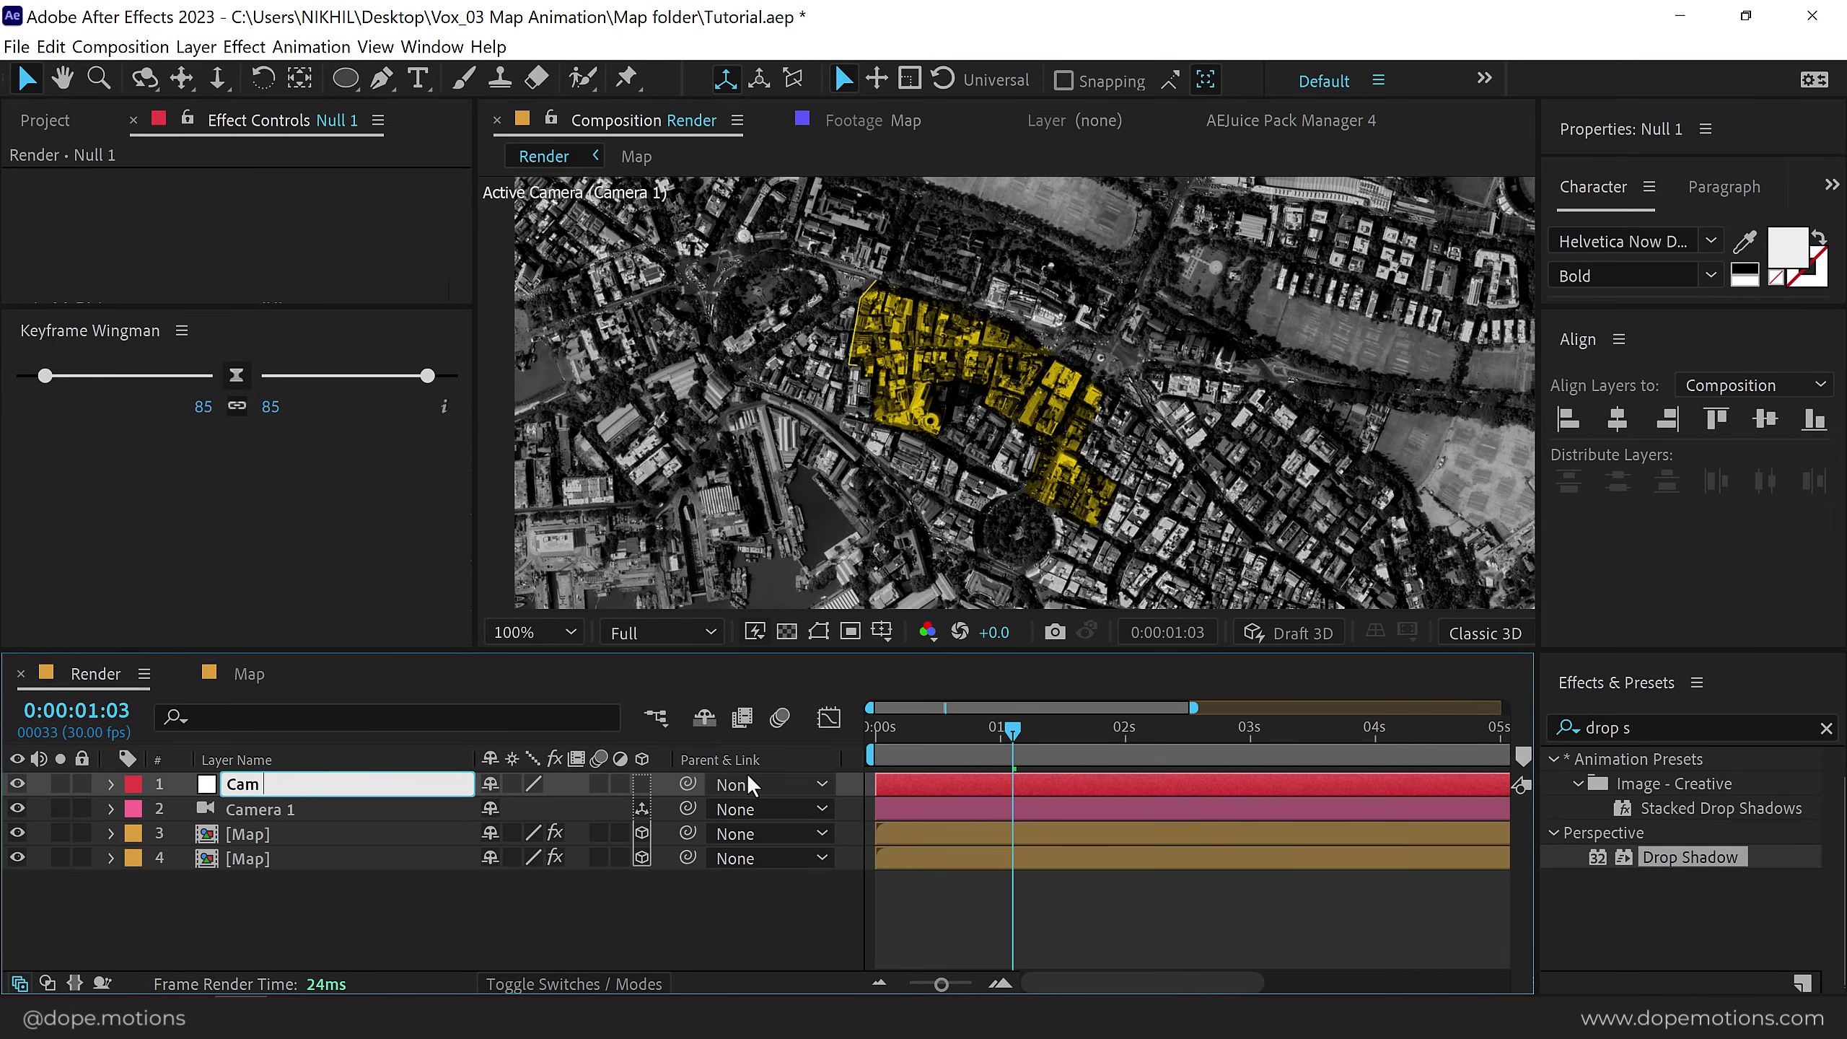
{"action": "type", "text": "ntrol"}
{"action": "key", "text": "Return"}
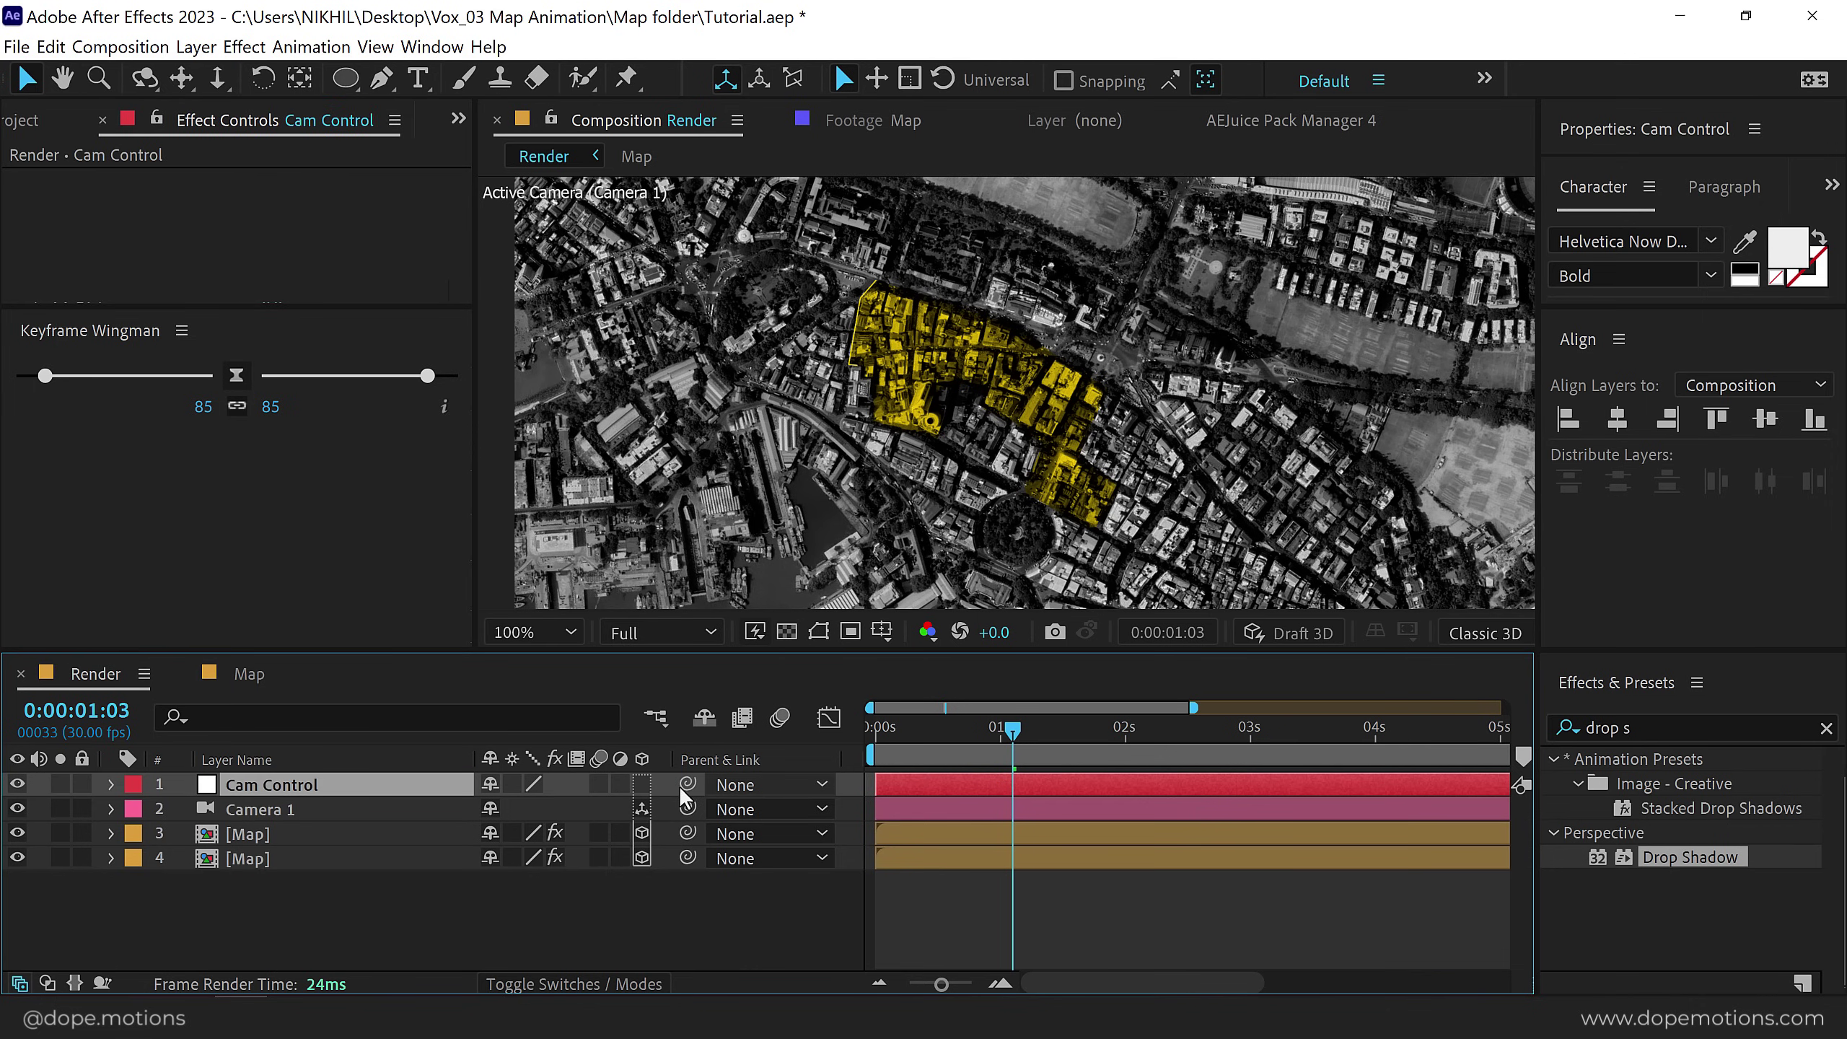
Parent Camera 1 to Cam Control and select the Cam Control layer.
{"action": "left_click", "coordinate": [260, 809]}
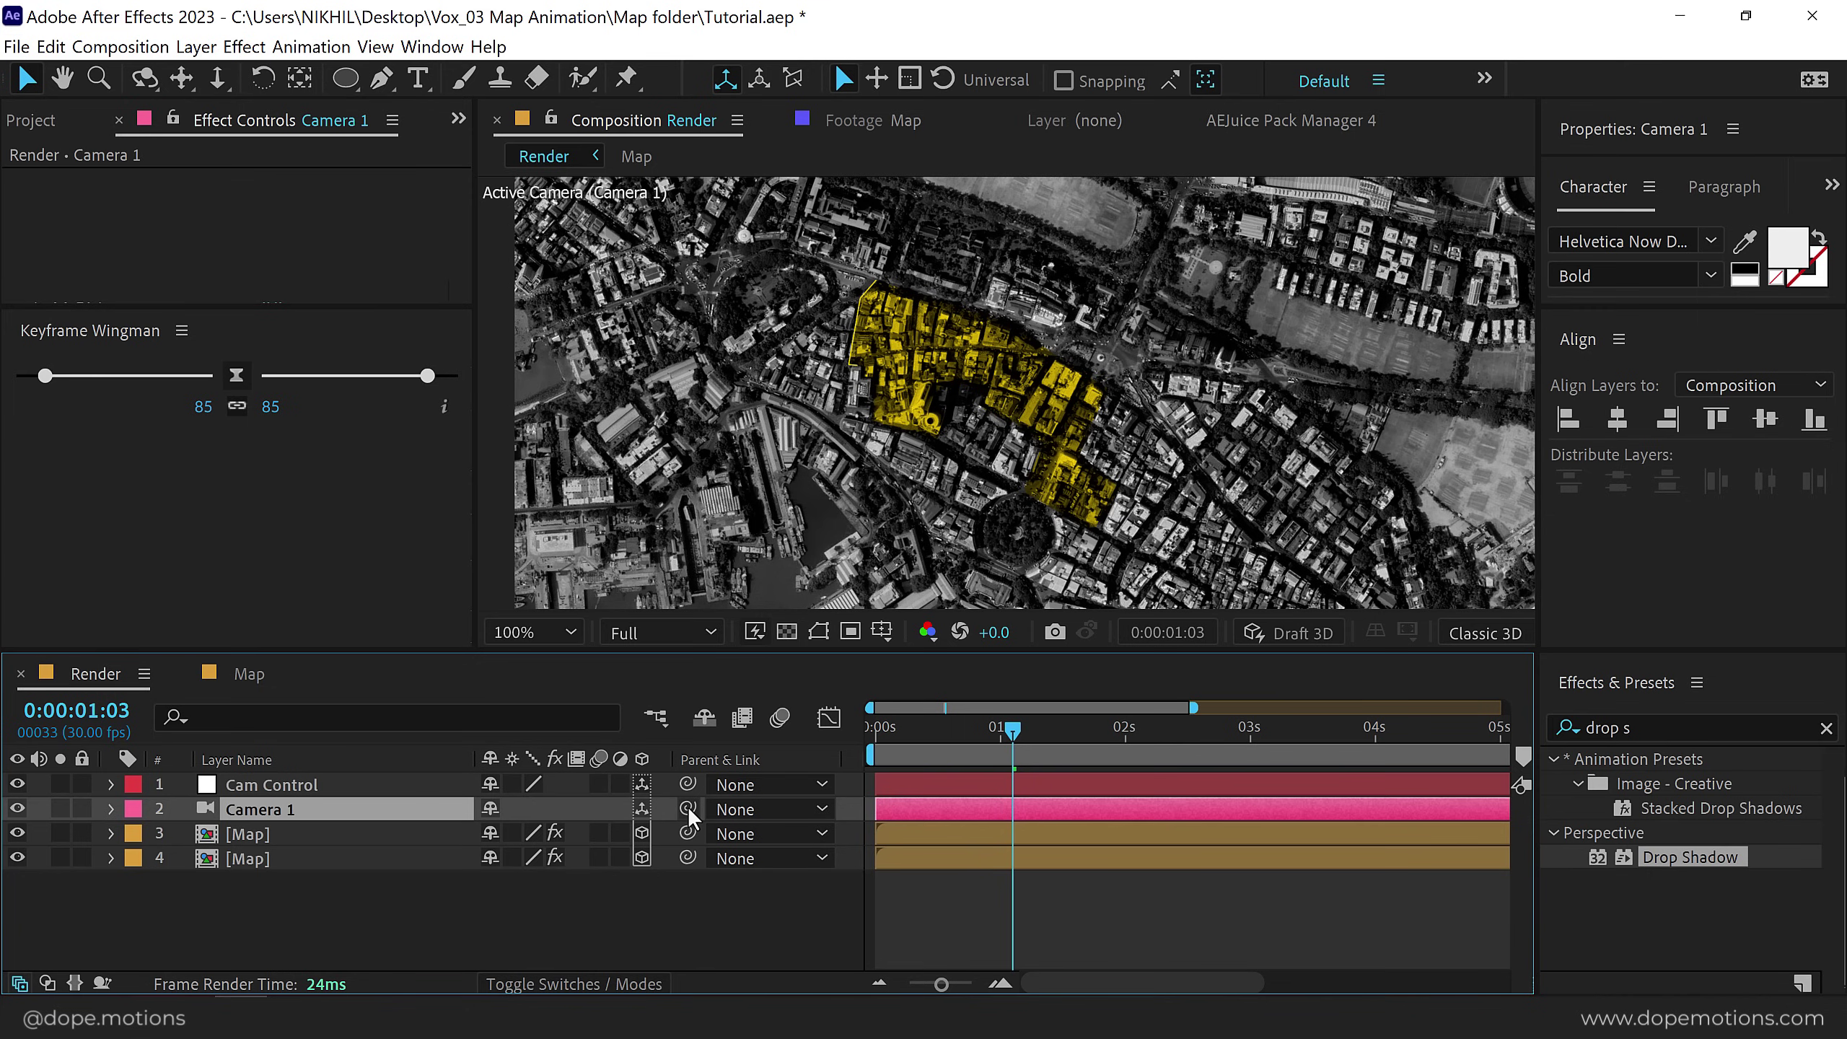
{"action": "left_click_drag", "start_coordinate": [687, 808], "coordinate": [251, 780]}
{"action": "right_click", "coordinate": [849, 751]}
{"action": "mouse_move", "coordinate": [1018, 831]}
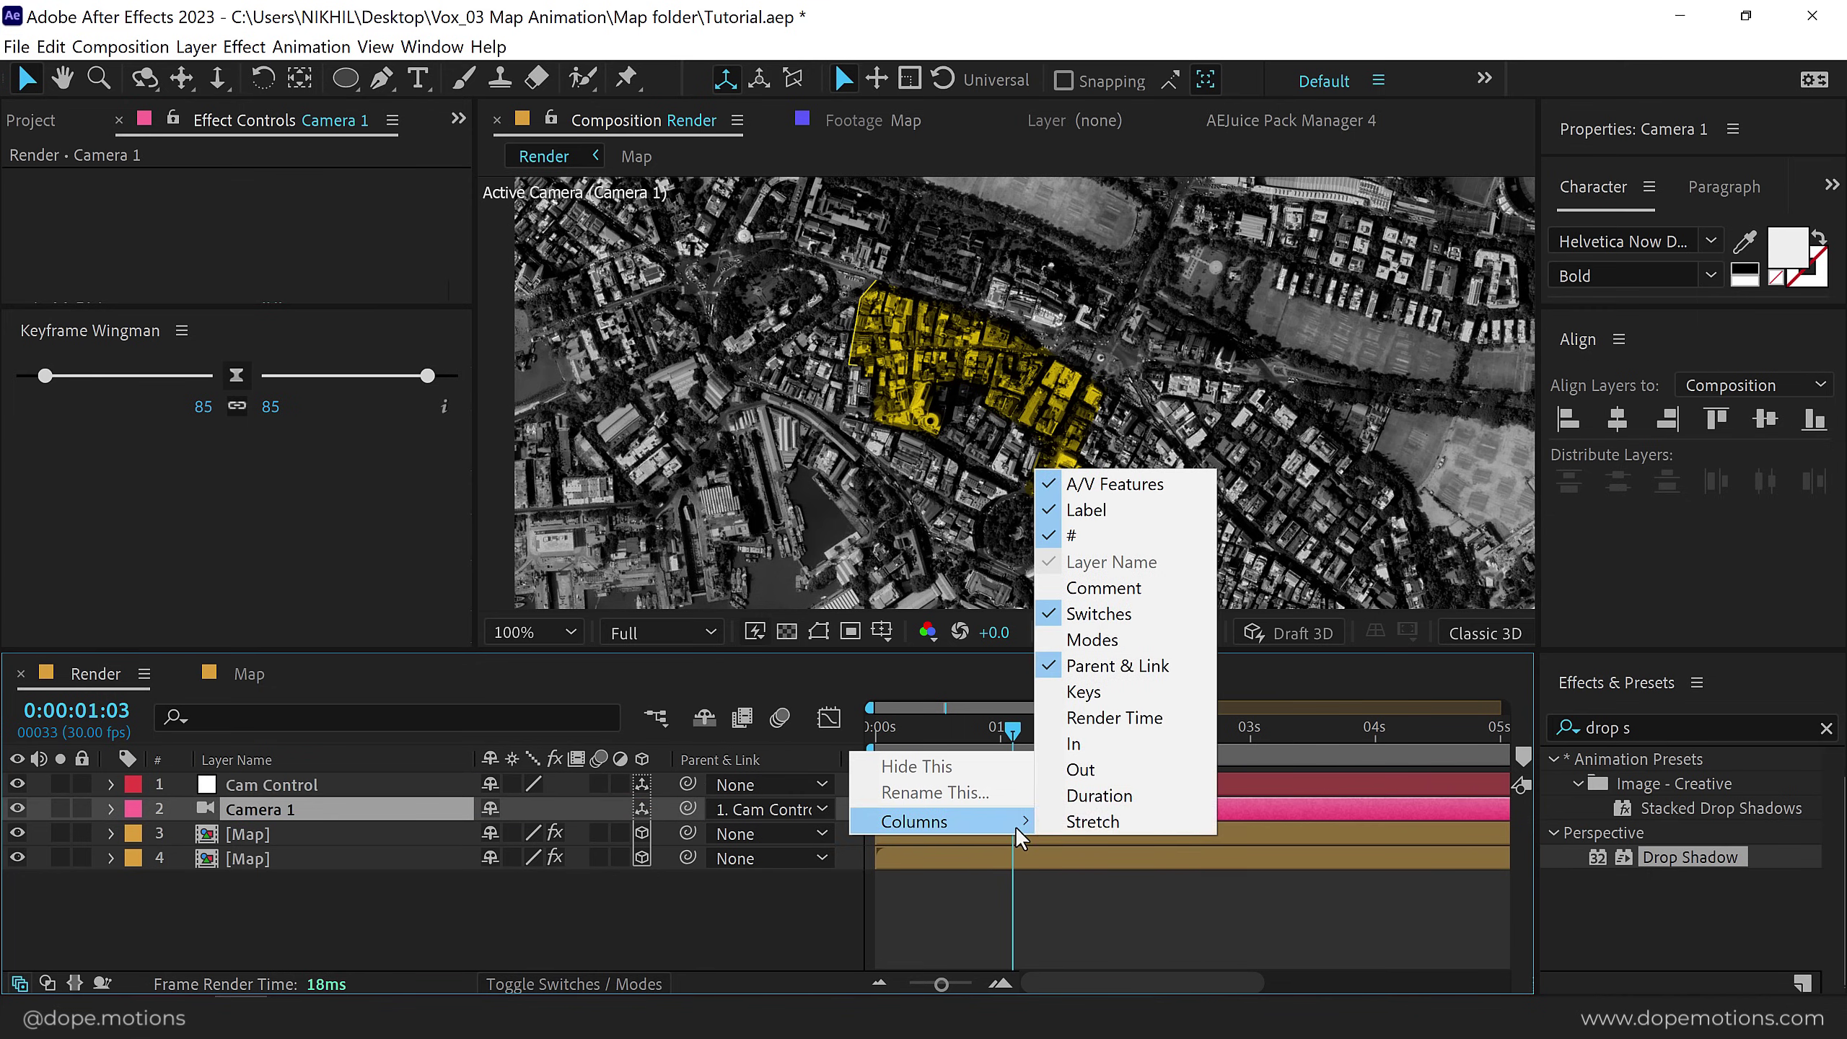
{"action": "left_click", "coordinate": [441, 913]}
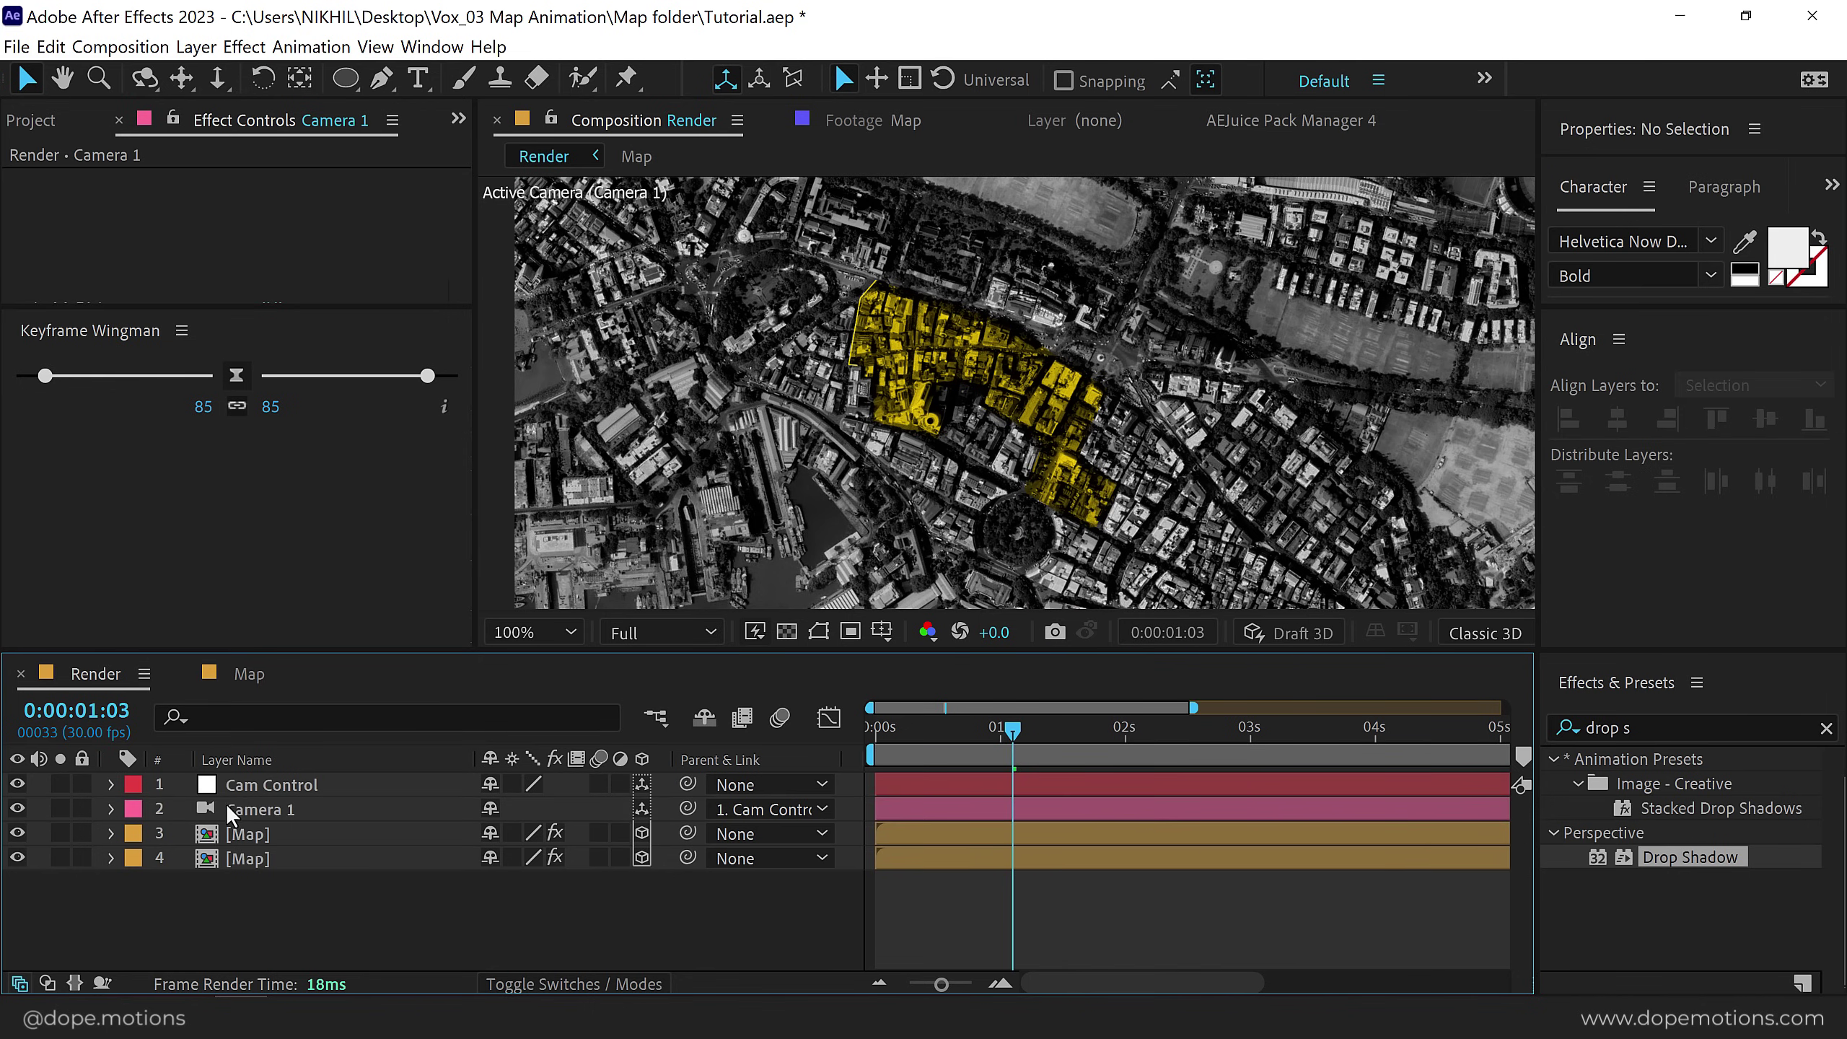
{"action": "left_click", "coordinate": [257, 784]}
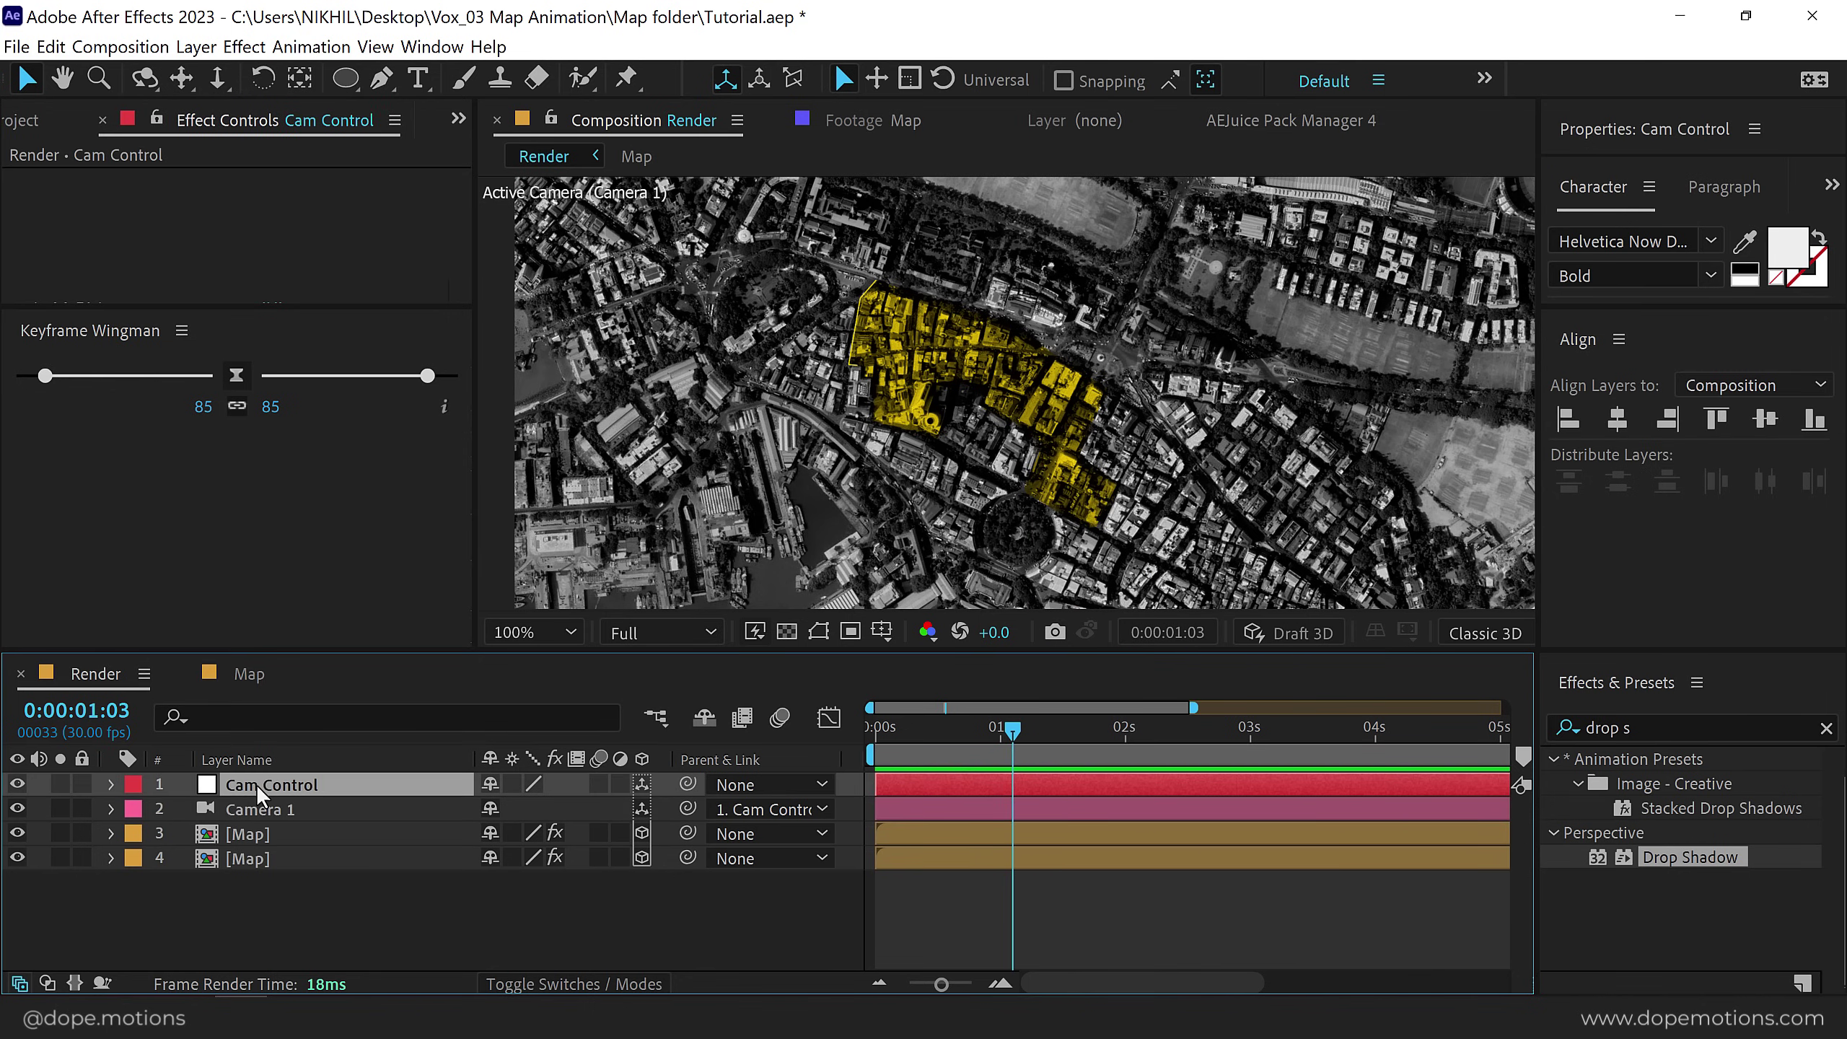
Keyframe Cam Control's Position at 2s and set Position Z to 1000 at 0s.
{"action": "key", "text": "p"}
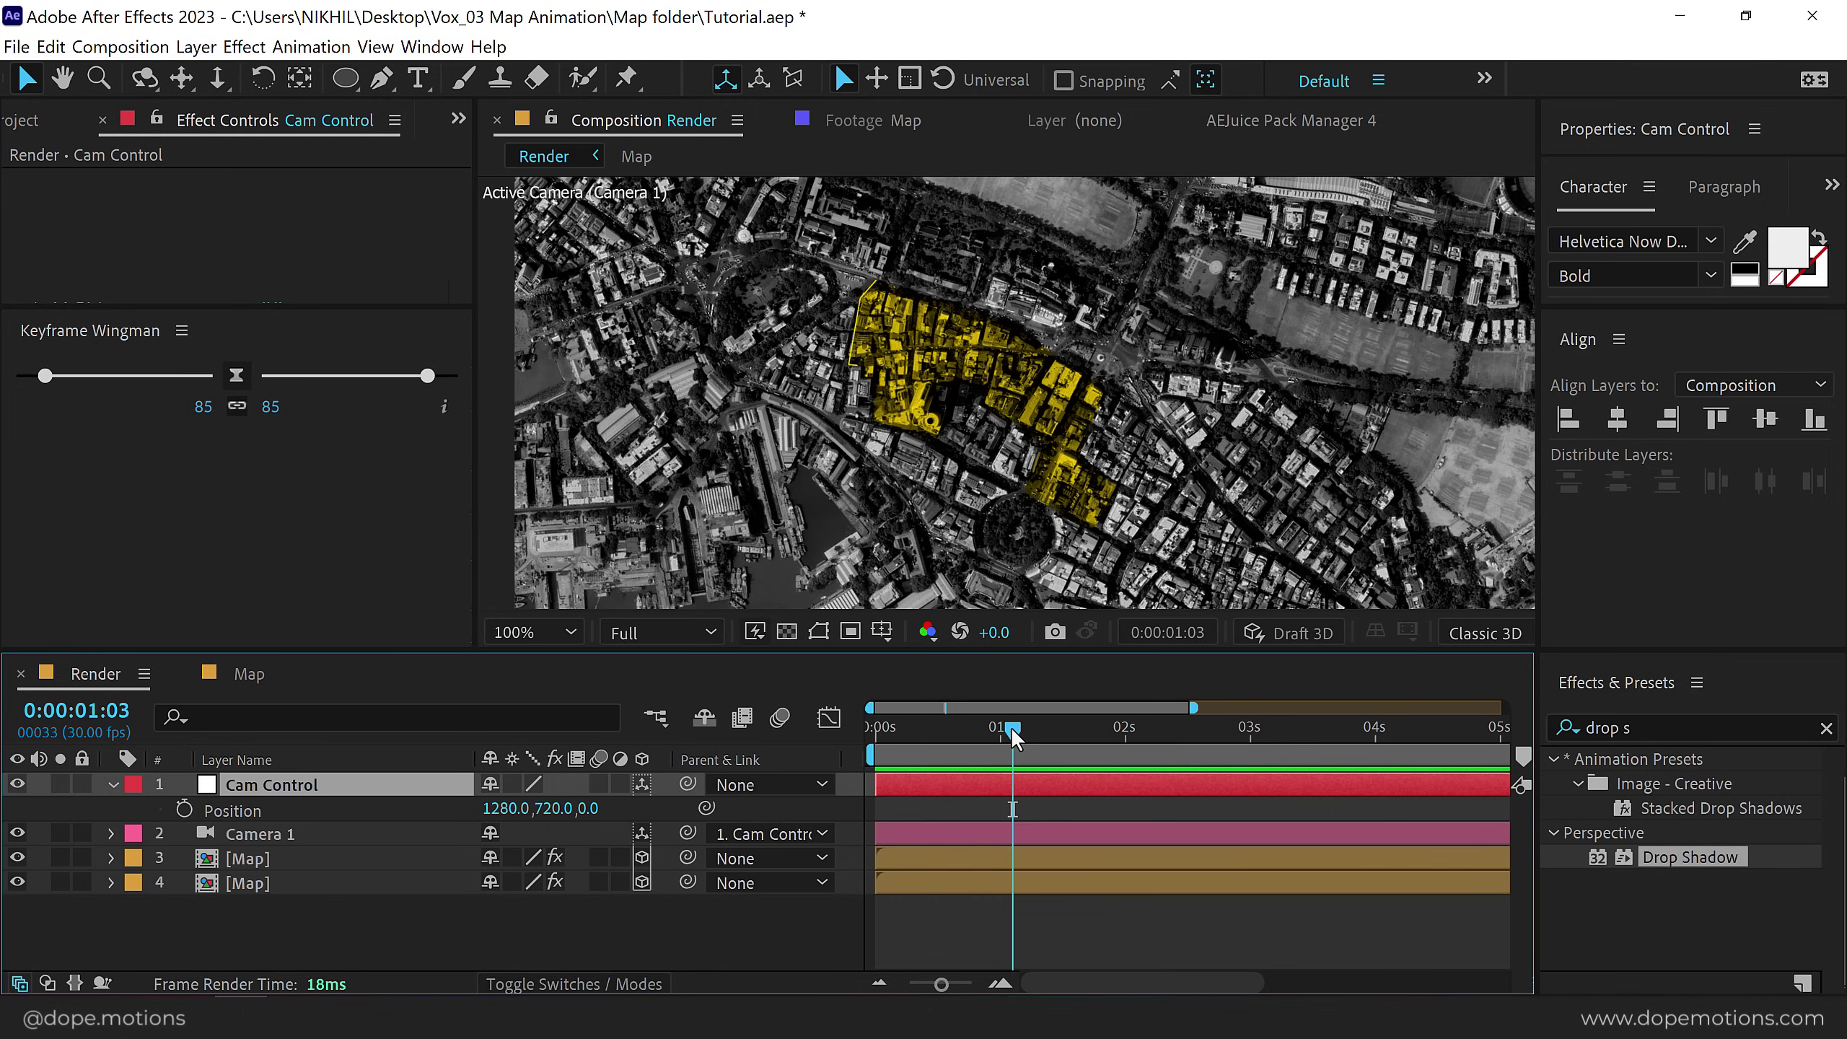
{"action": "left_click_drag", "start_coordinate": [1011, 737], "coordinate": [1126, 748]}
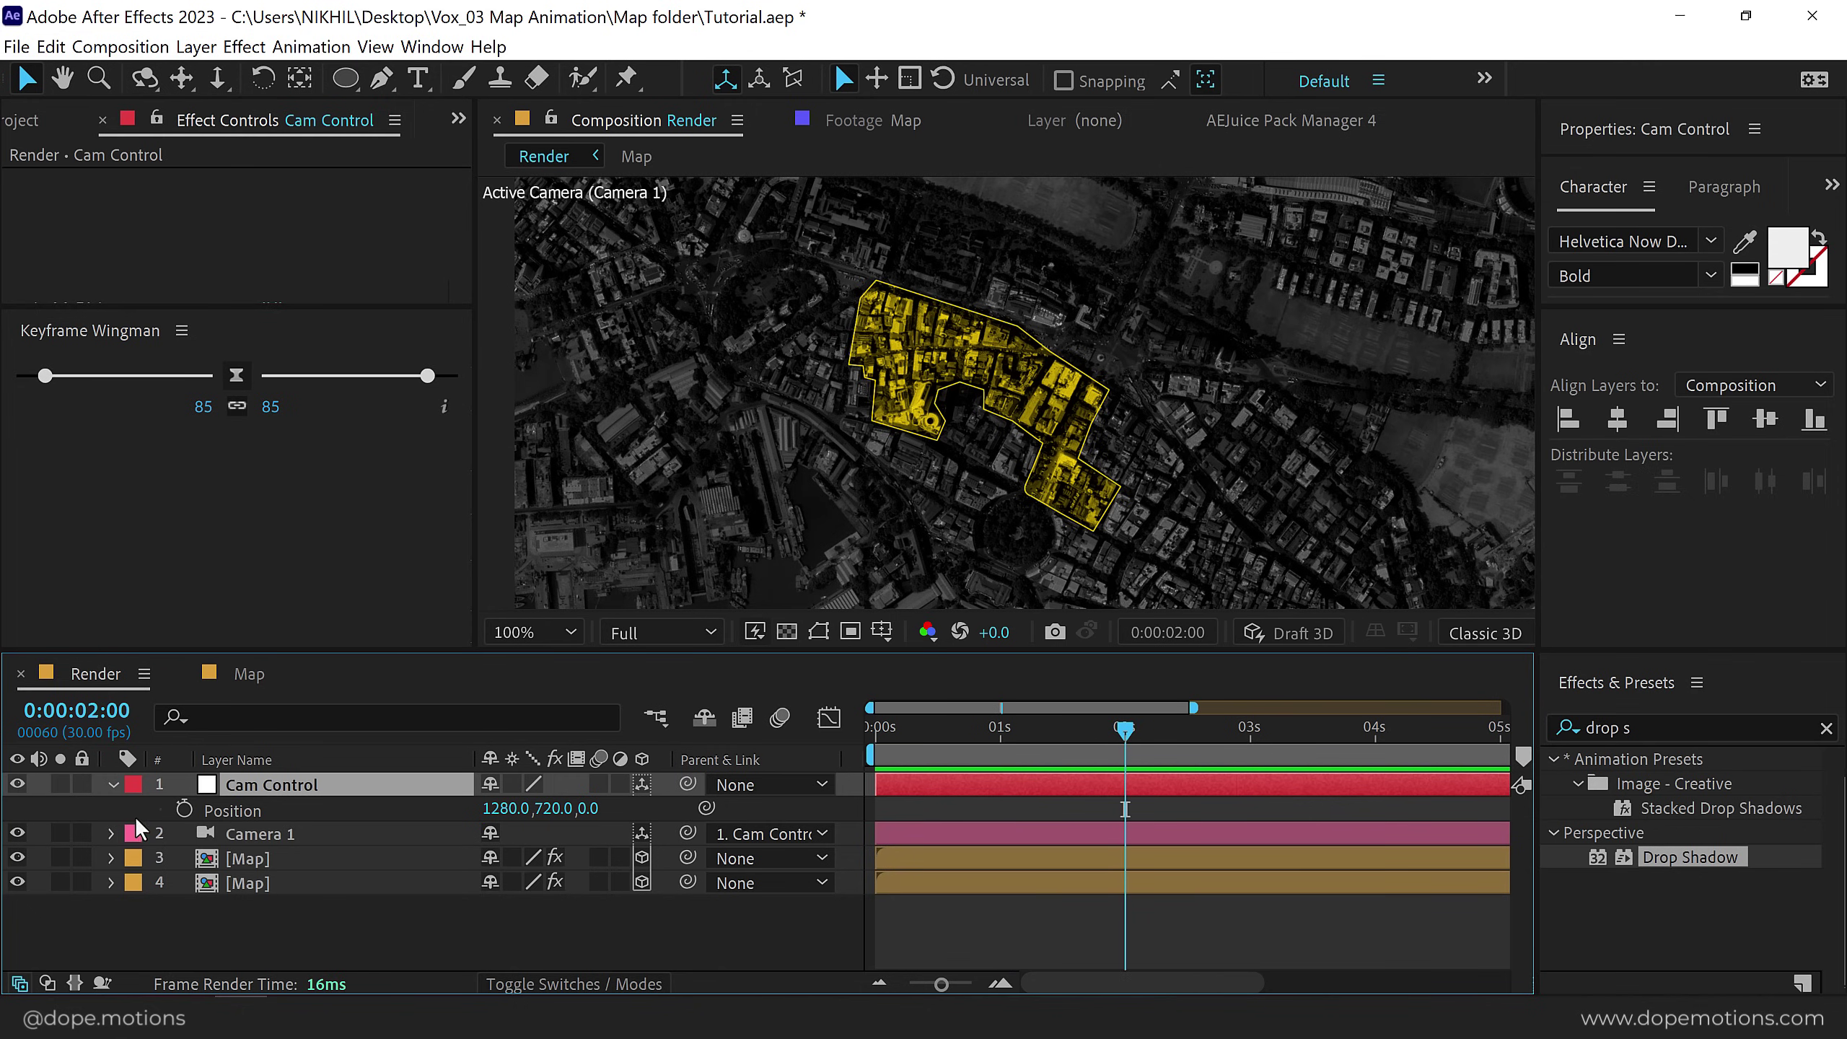
{"action": "left_click", "coordinate": [184, 808]}
{"action": "key", "text": "Home"}
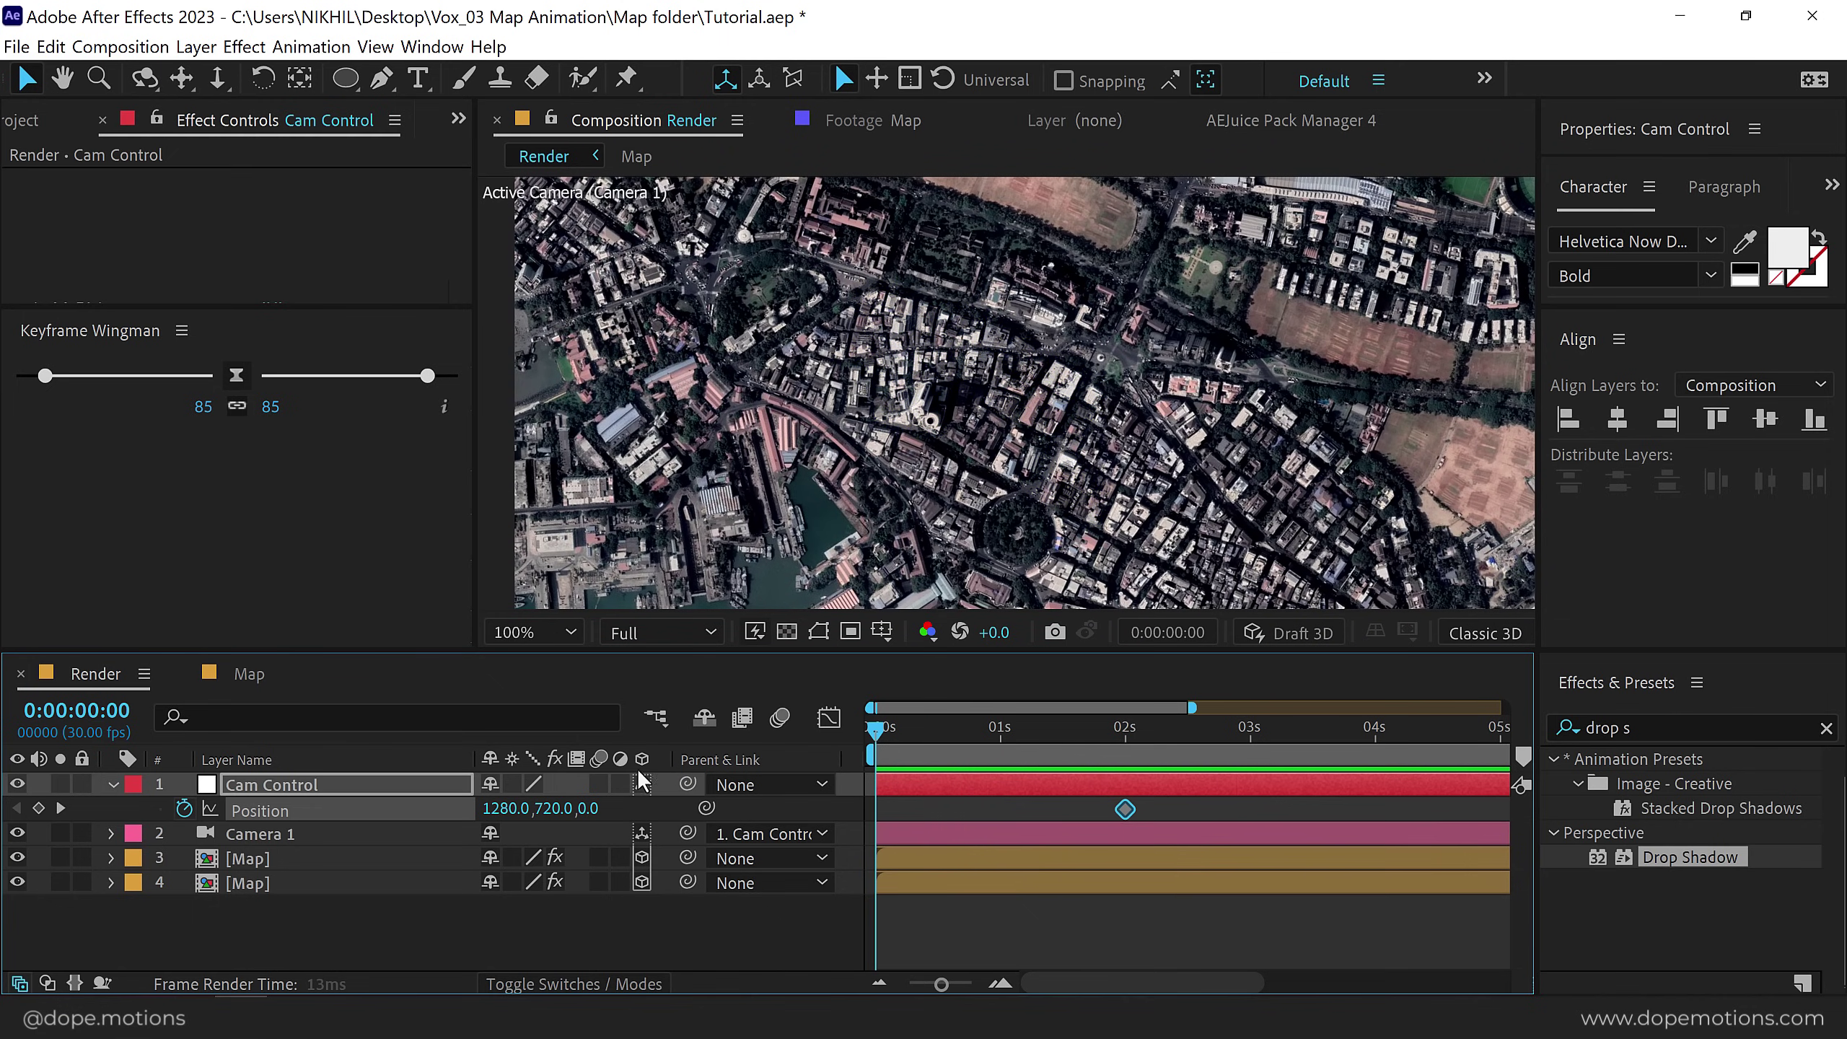
{"action": "left_click_drag", "start_coordinate": [585, 809], "coordinate": [510, 809]}
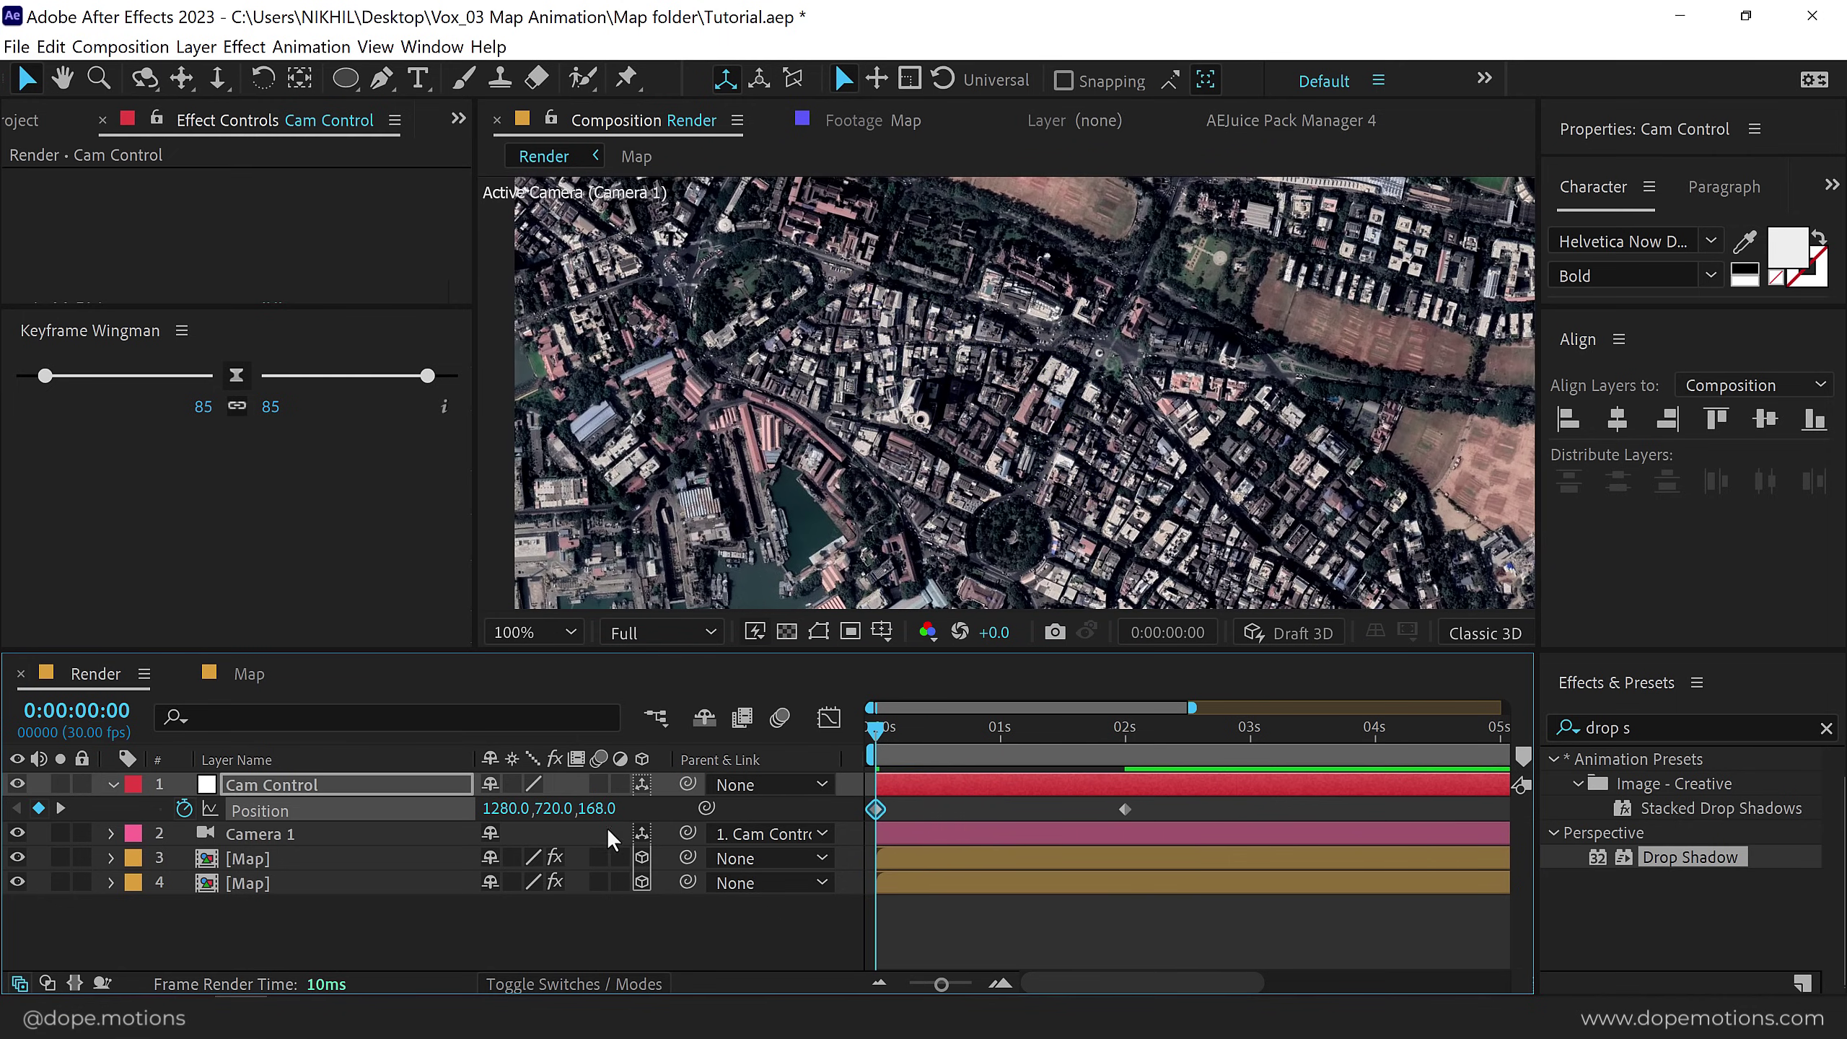
{"action": "left_click", "coordinate": [592, 808]}
{"action": "type", "text": "1000"}
{"action": "key", "text": "Return"}
Apply Easy Ease to both Position keyframes and preview the camera push-in.
{"action": "left_click", "coordinate": [1125, 809]}
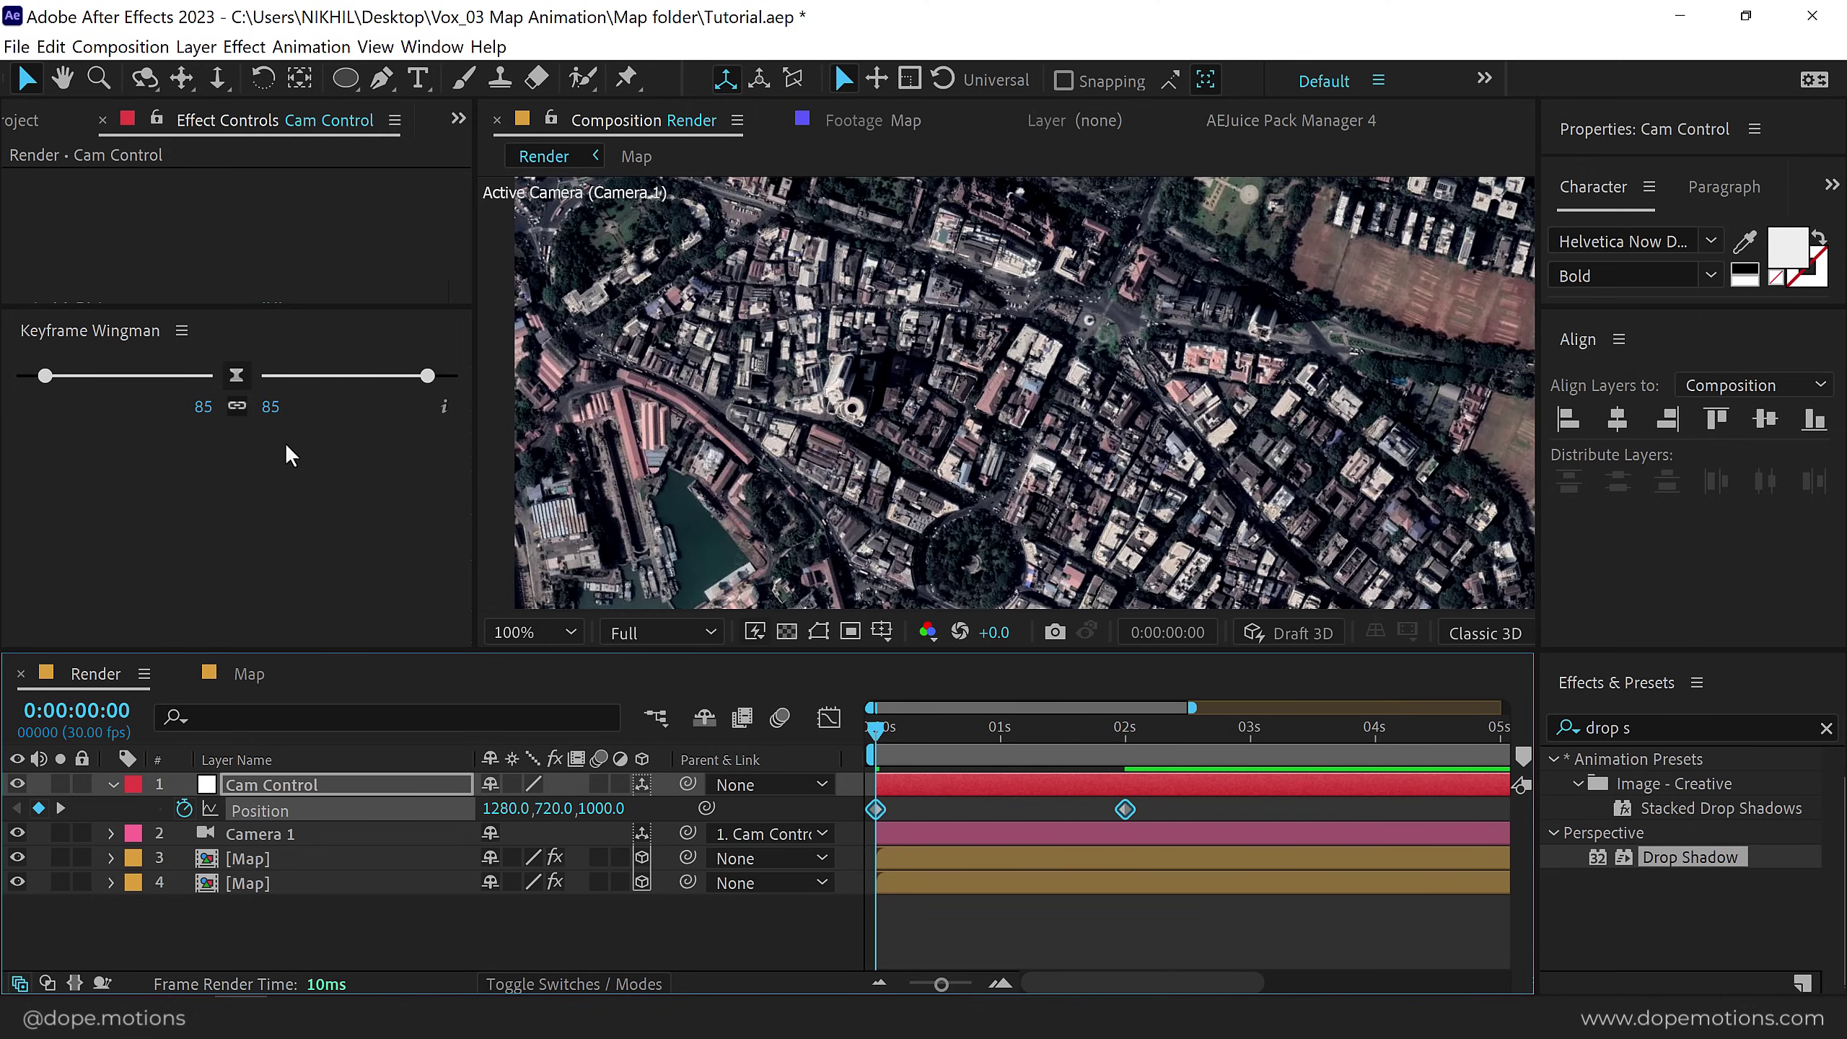
{"action": "left_click", "coordinate": [234, 381]}
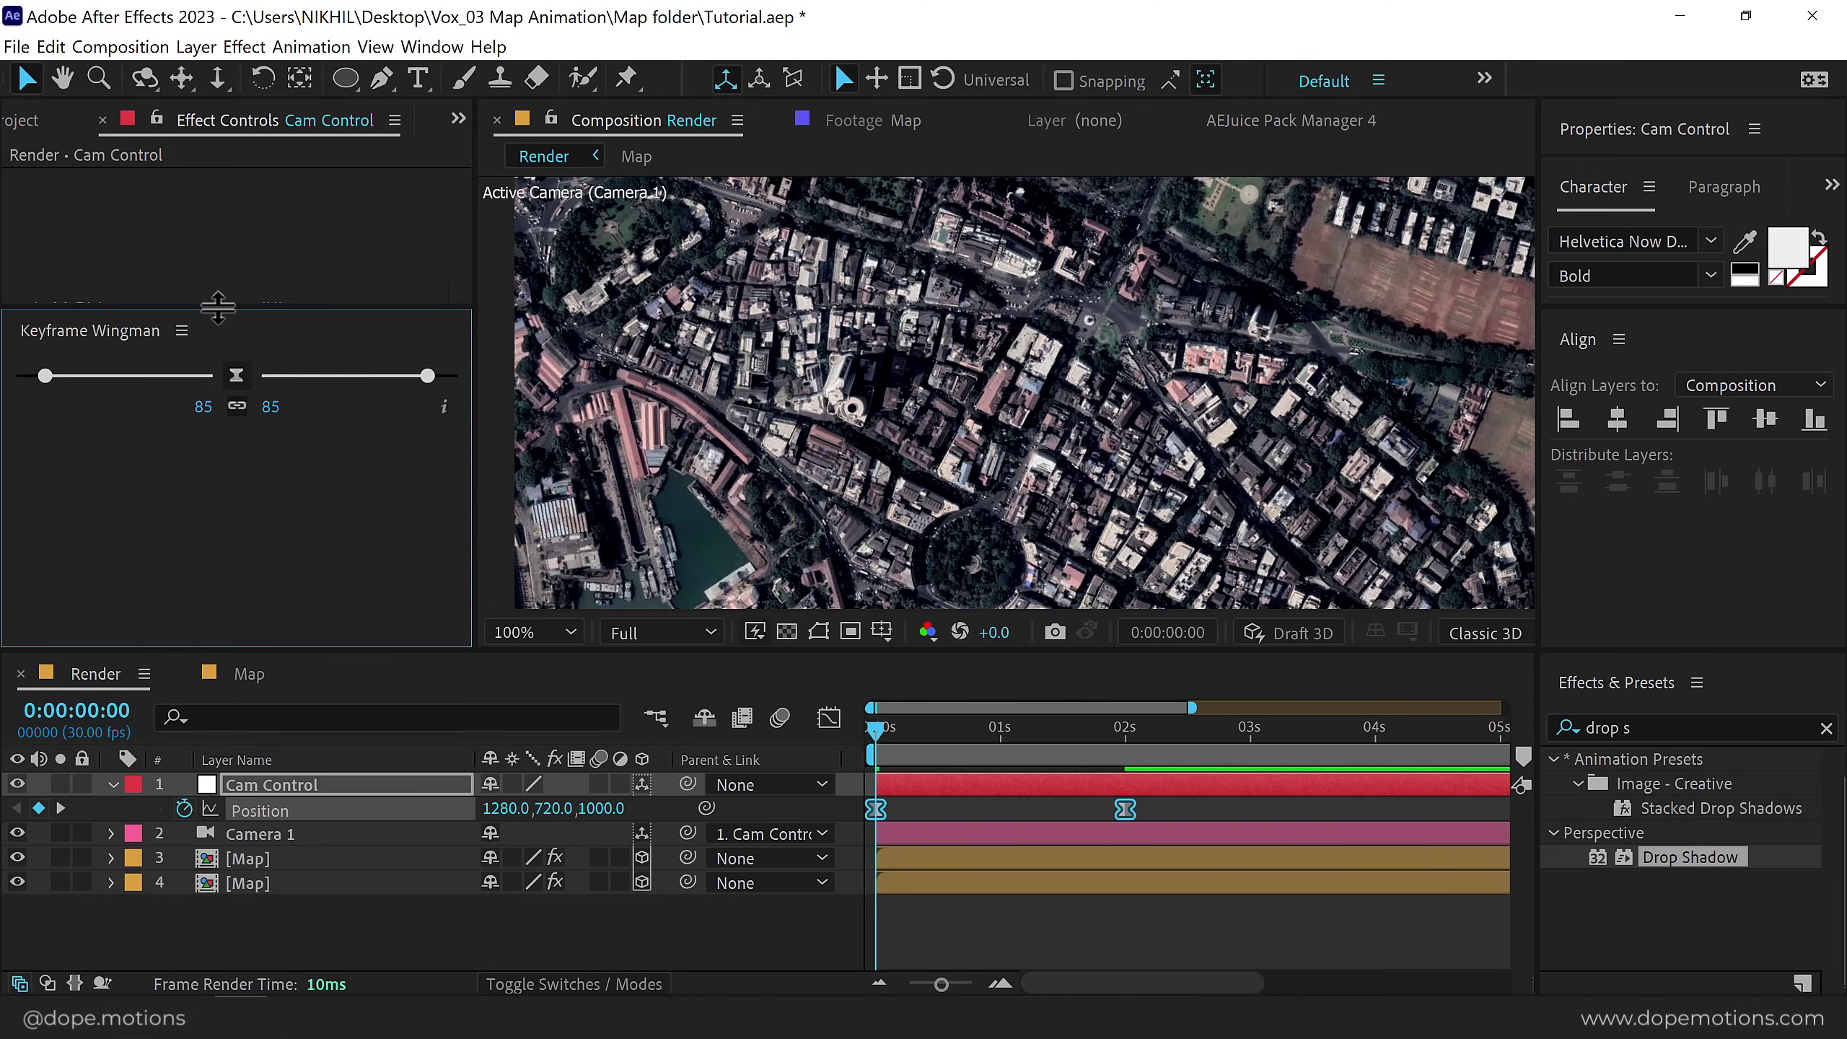
{"action": "left_click_drag", "start_coordinate": [217, 308], "coordinate": [304, 593]}
{"action": "left_click", "coordinate": [935, 942]}
{"action": "key", "text": "space"}
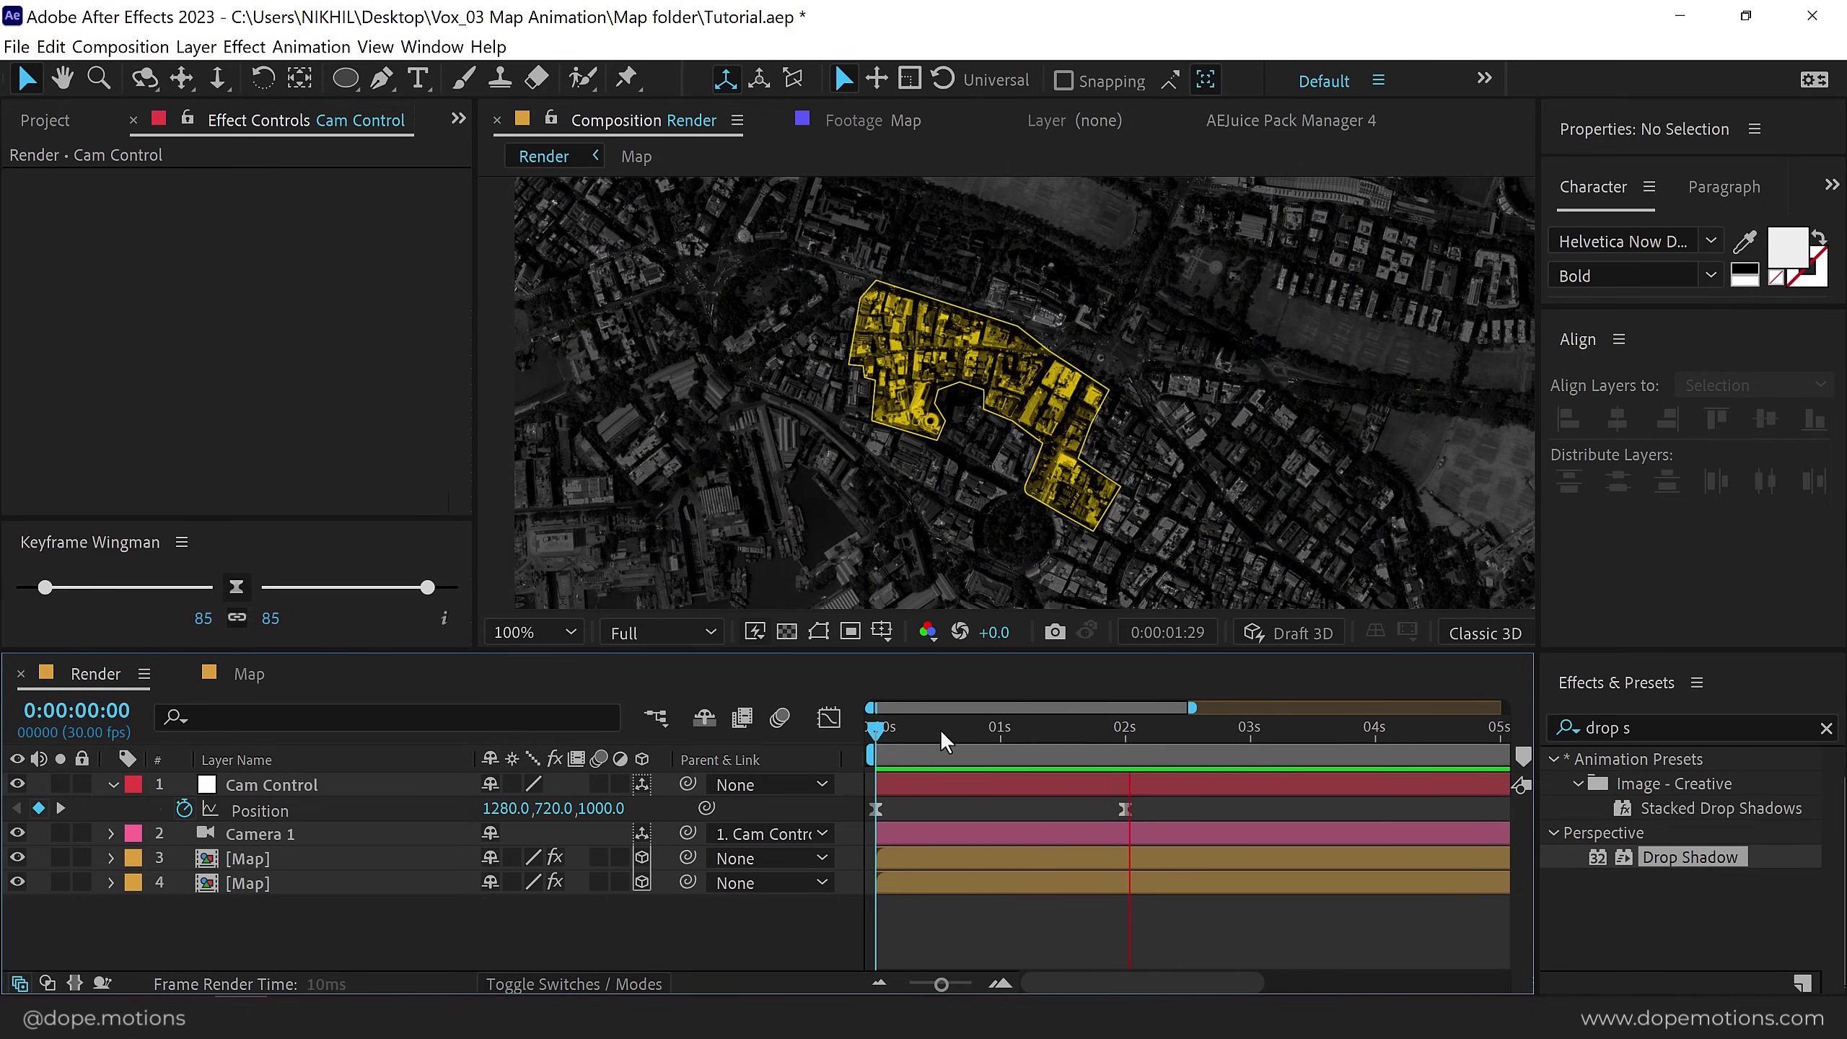
{"action": "mouse_move", "coordinate": [1033, 729]}
{"action": "left_mouse_down"}
{"action": "mouse_move", "coordinate": [1125, 731]}
{"action": "mouse_move", "coordinate": [740, 761]}
{"action": "left_mouse_up"}
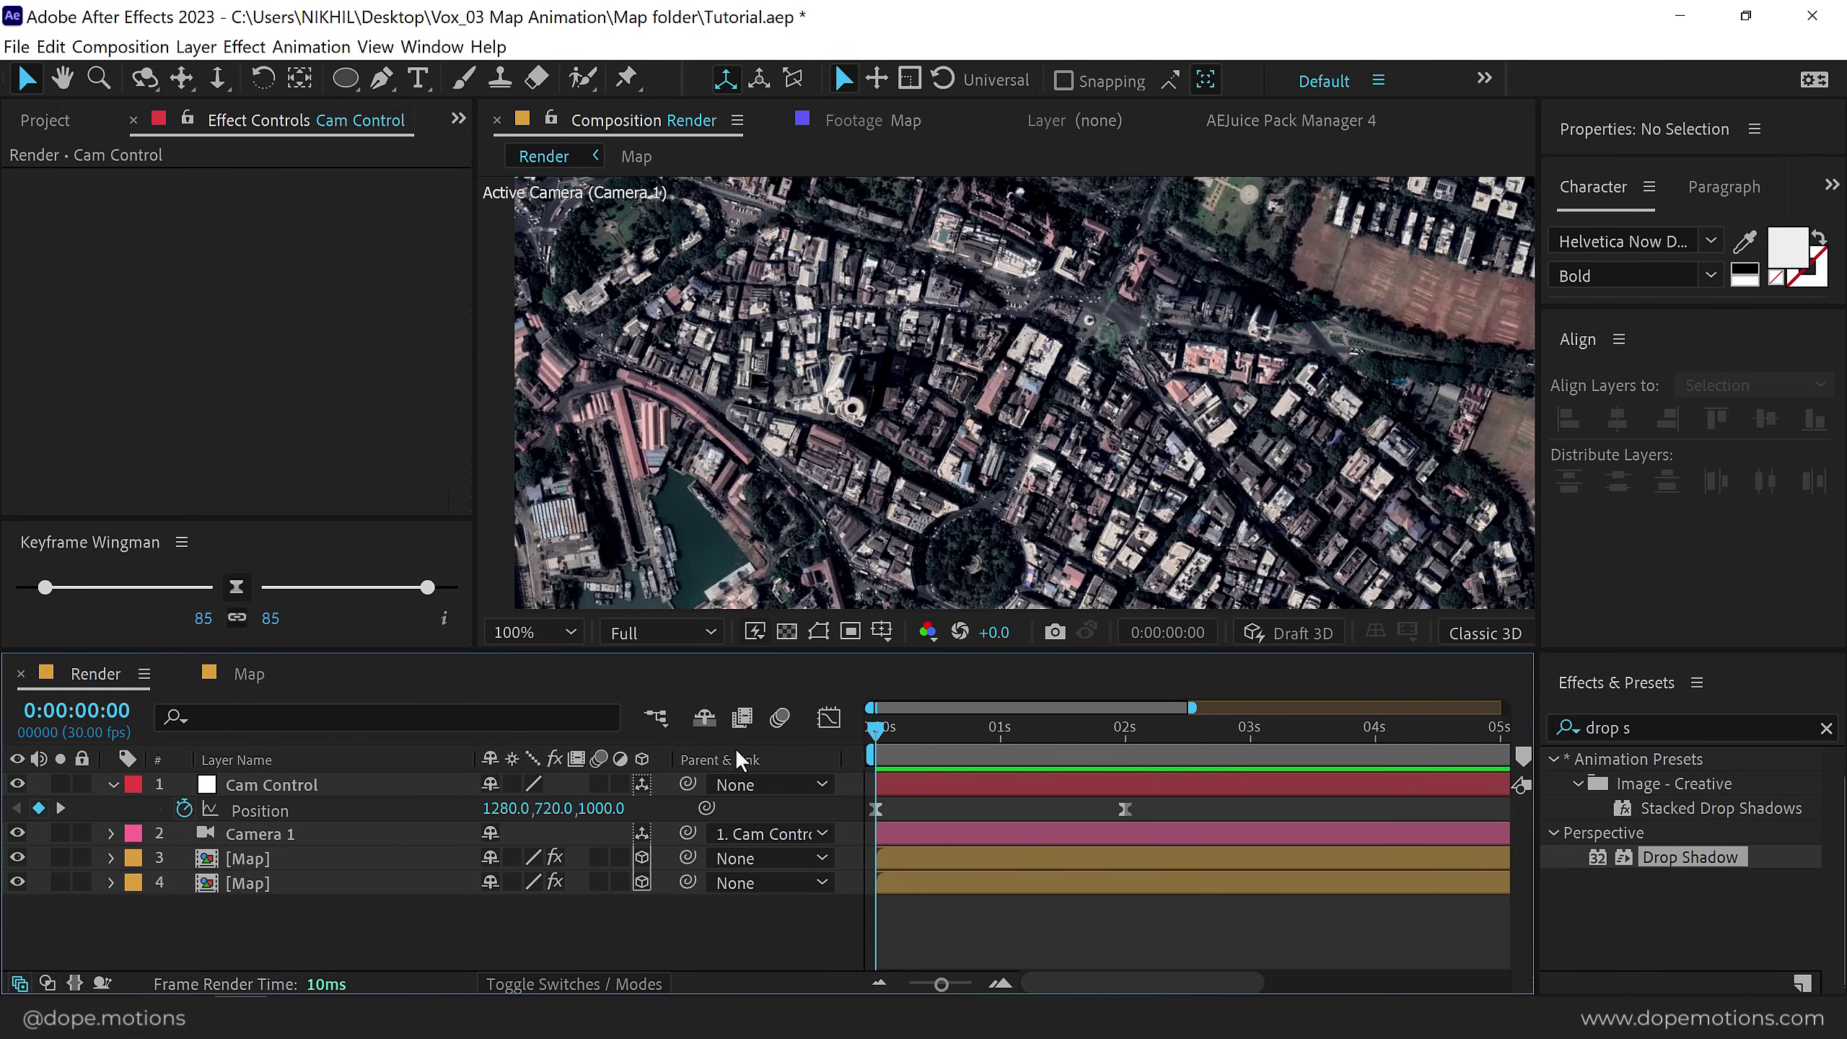
Set starting X, Y and Z Rotation keyframes on Cam Control at 0s.
{"action": "left_click", "coordinate": [265, 781]}
{"action": "key", "text": "r"}
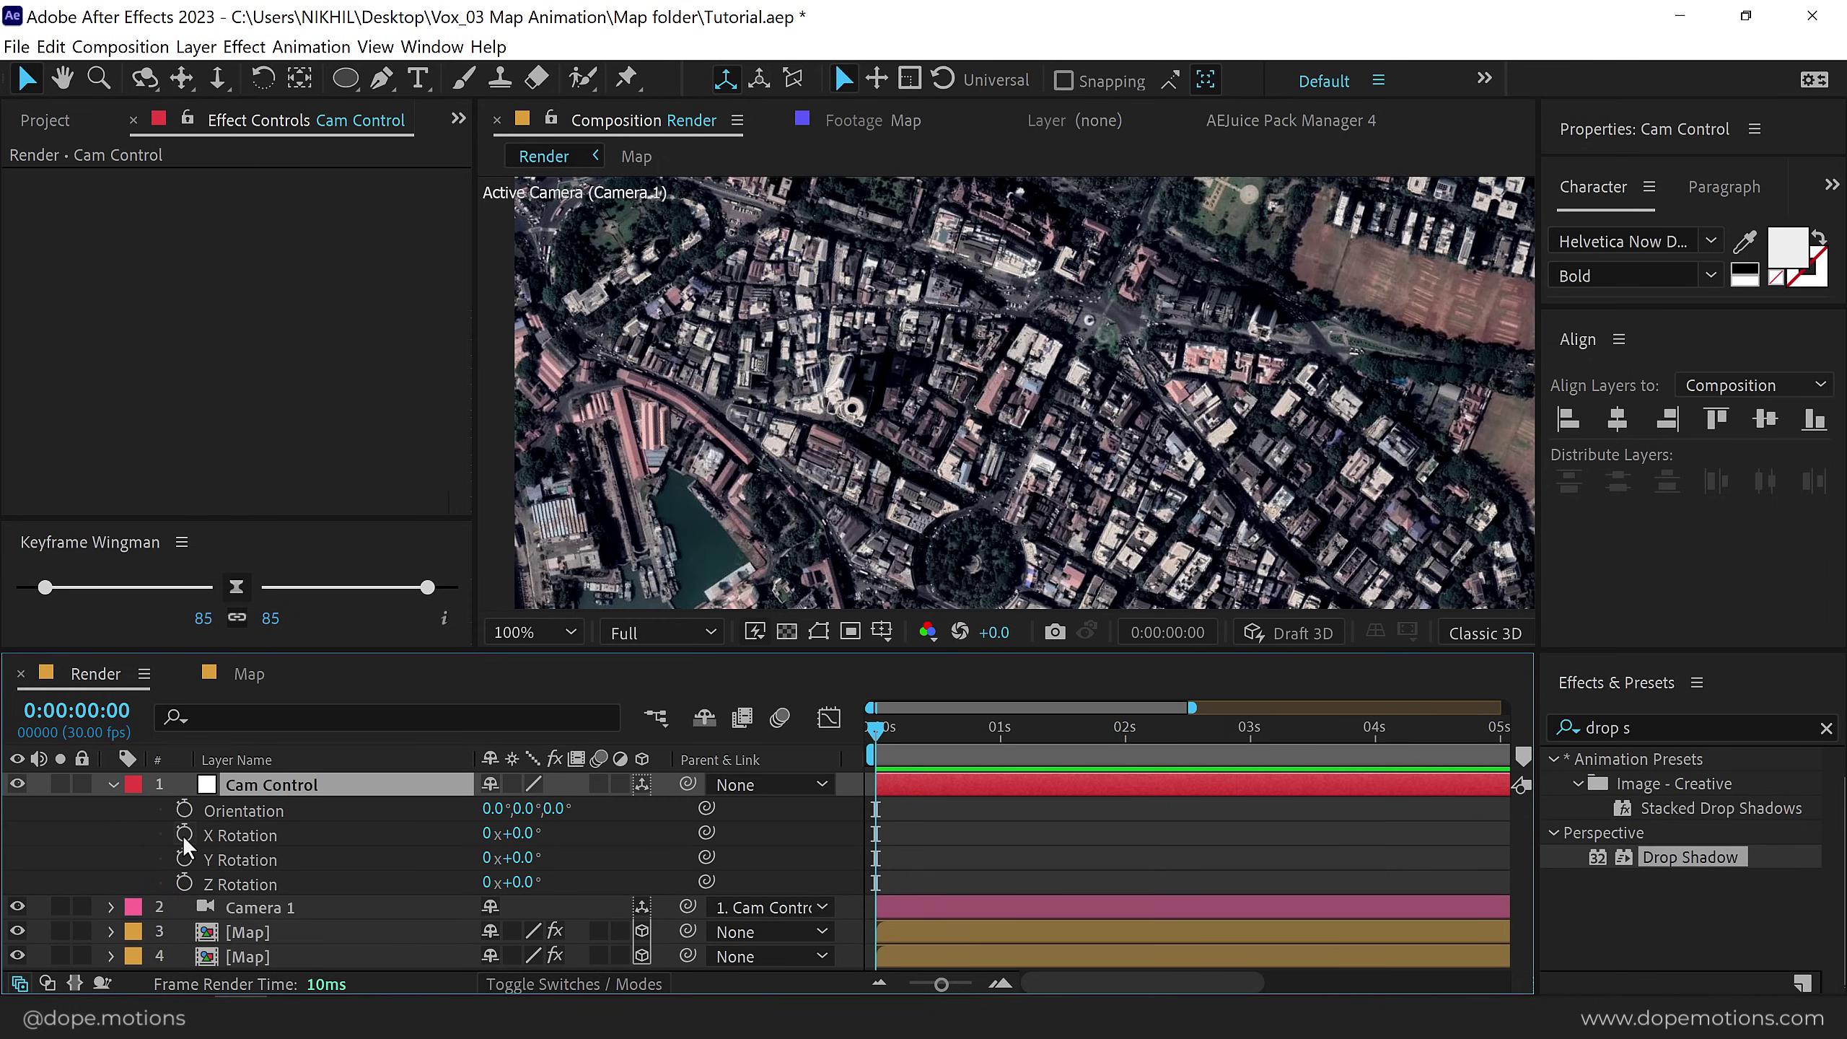
{"action": "left_click", "coordinate": [184, 833]}
{"action": "left_click", "coordinate": [184, 858]}
{"action": "left_click", "coordinate": [183, 882]}
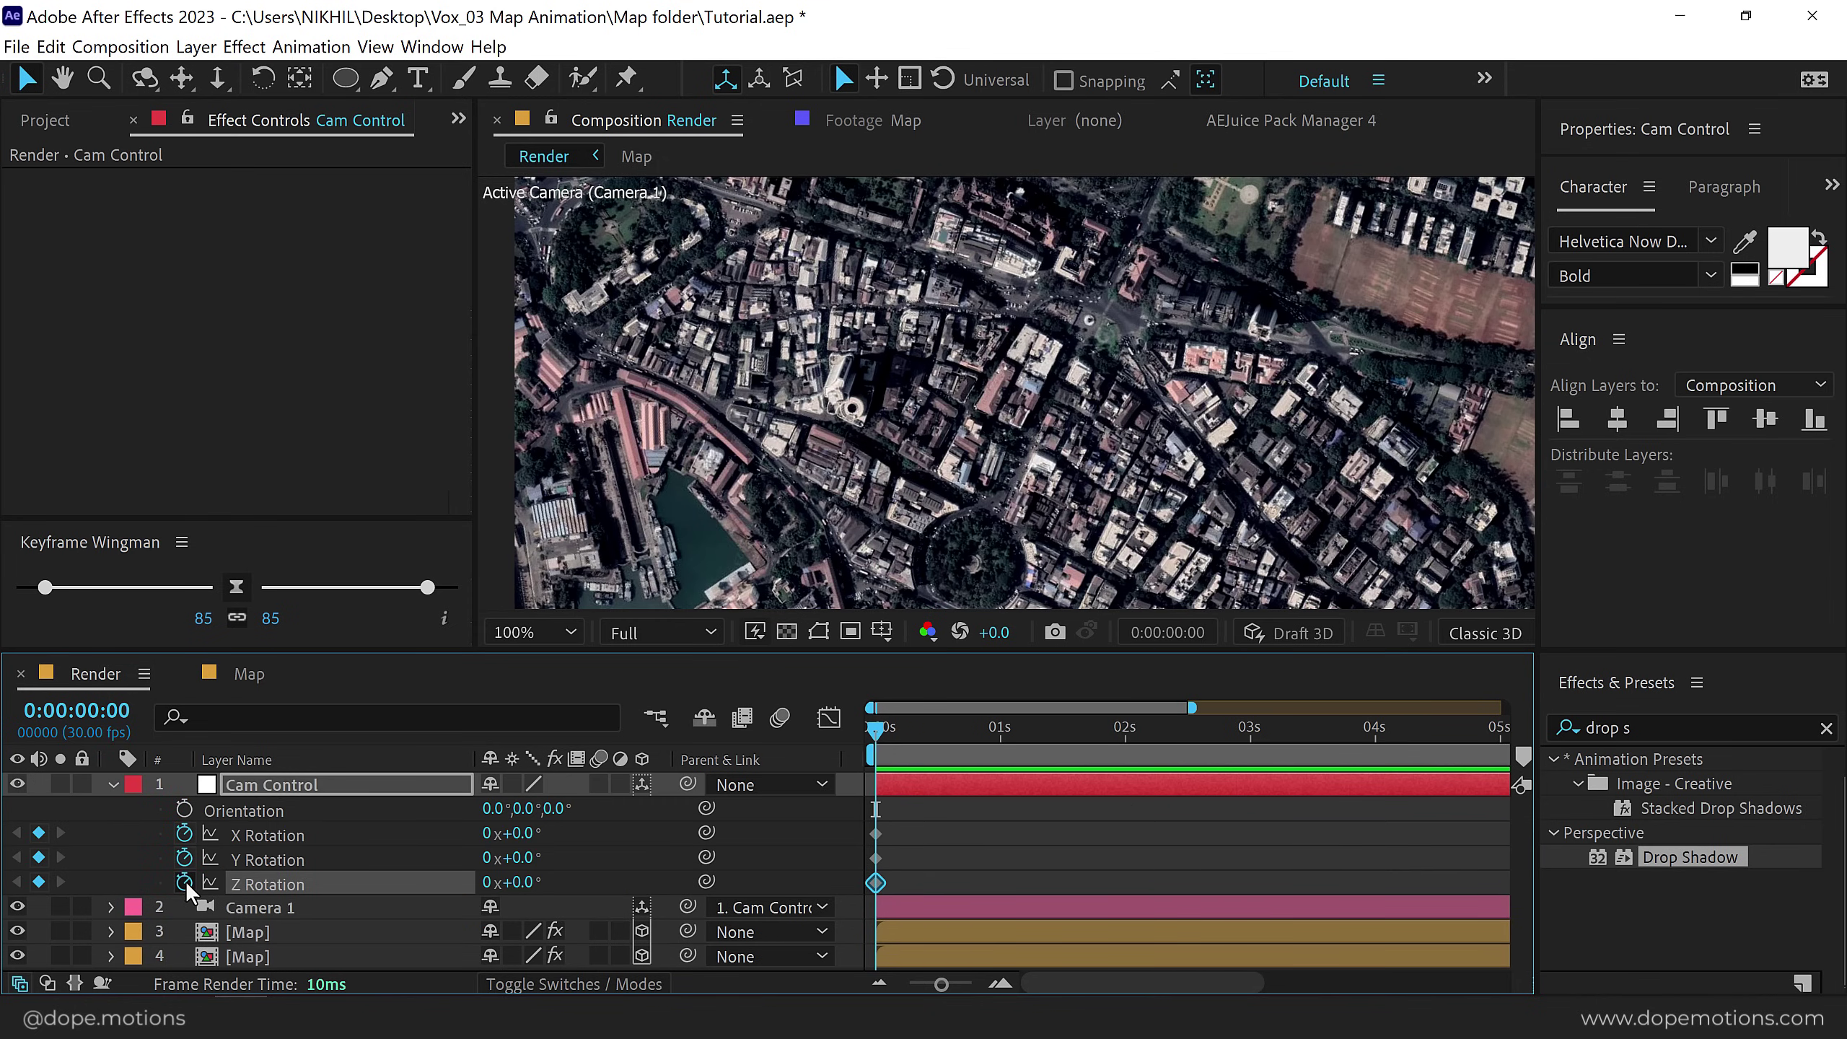
At 5 seconds set X Rotation 24°, Y 23° and Z 4°, then preview the tilt.
{"action": "key", "text": "minus"}
{"action": "left_click_drag", "start_coordinate": [1230, 732], "coordinate": [1235, 733]}
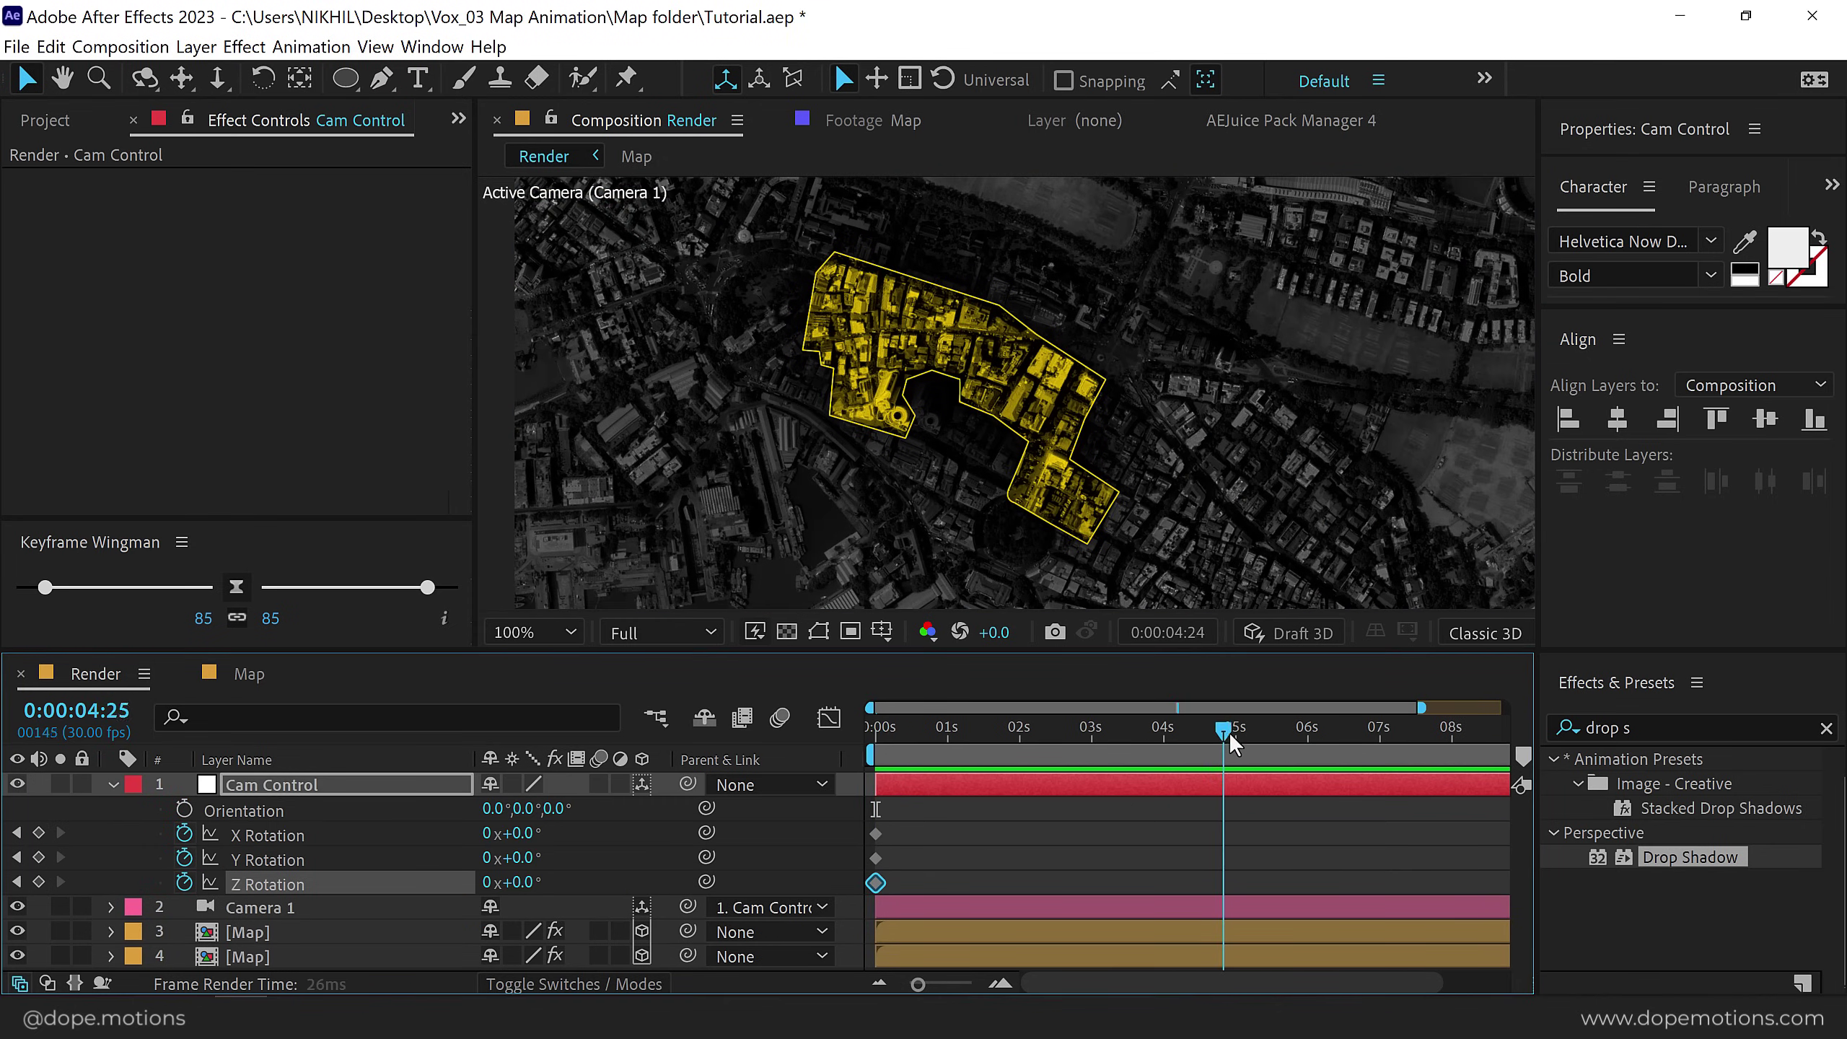
{"action": "left_click", "coordinate": [926, 836]}
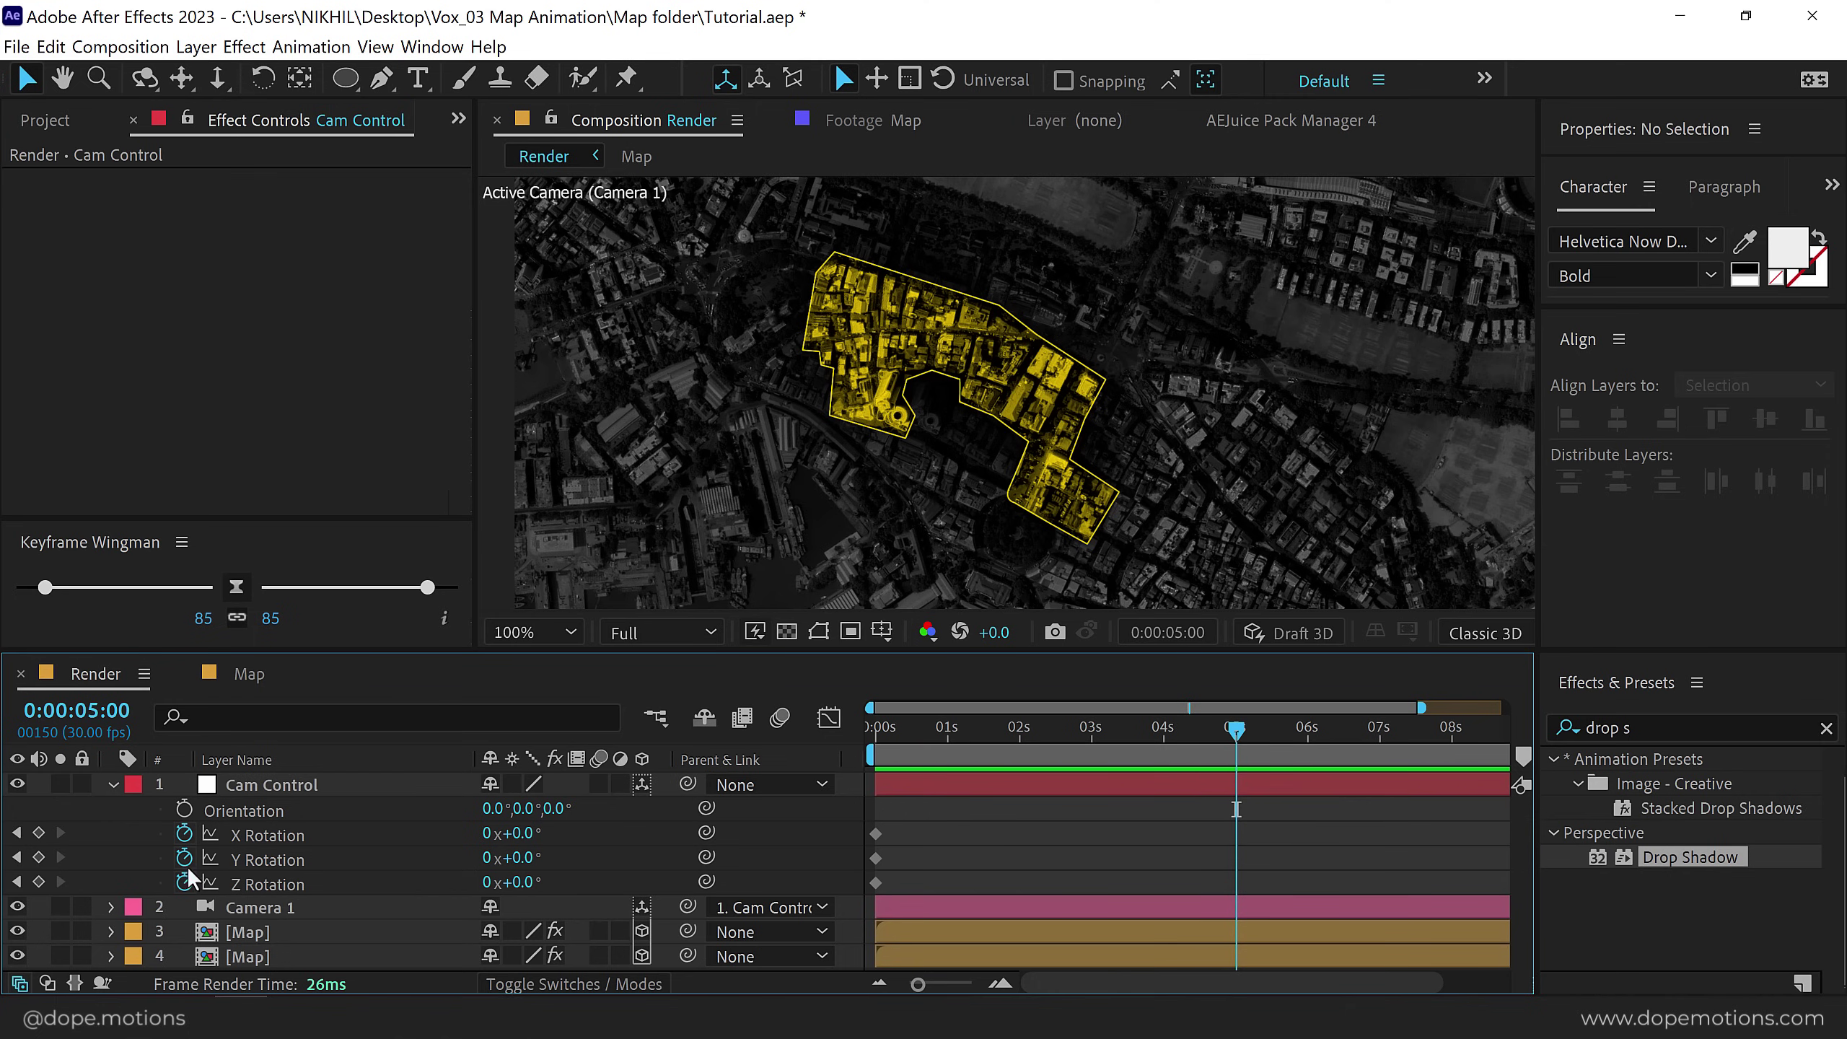
{"action": "left_click", "coordinate": [525, 836]}
{"action": "type", "text": "24"}
{"action": "key", "text": "Return"}
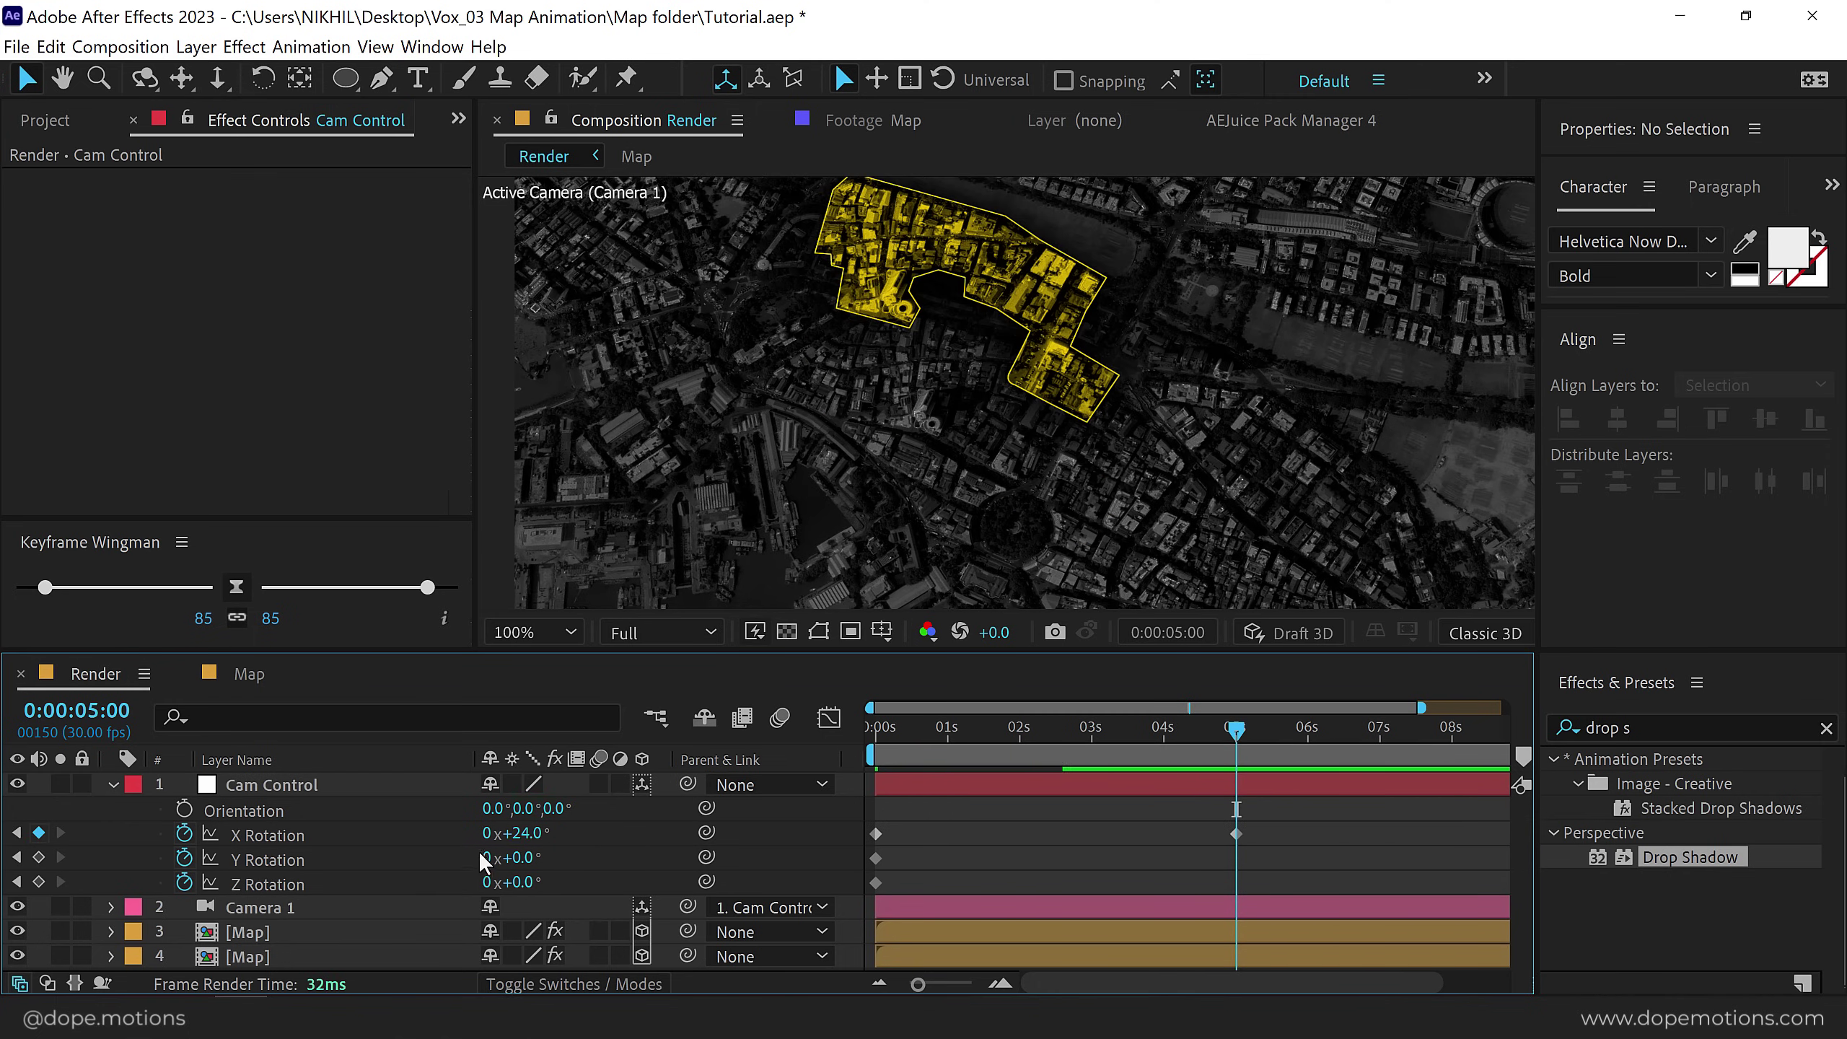
{"action": "left_click", "coordinate": [527, 859]}
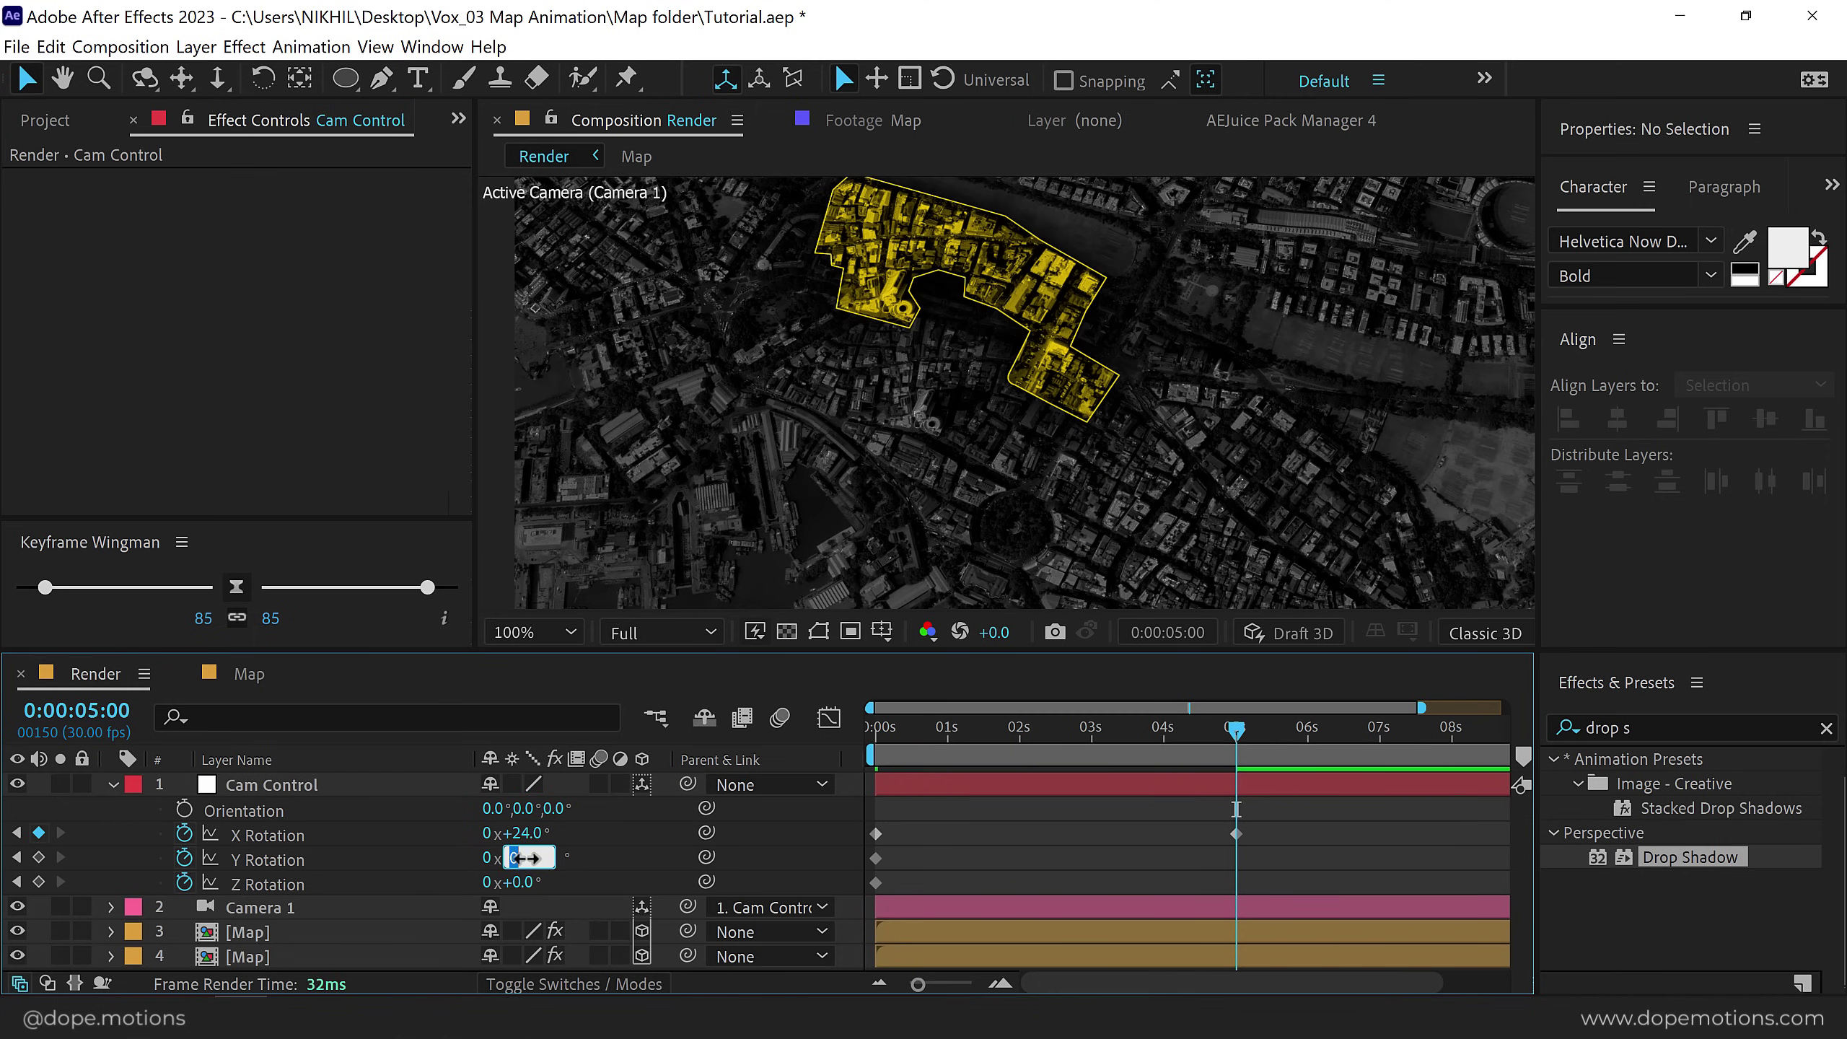
{"action": "type", "text": "23"}
{"action": "key", "text": "Return"}
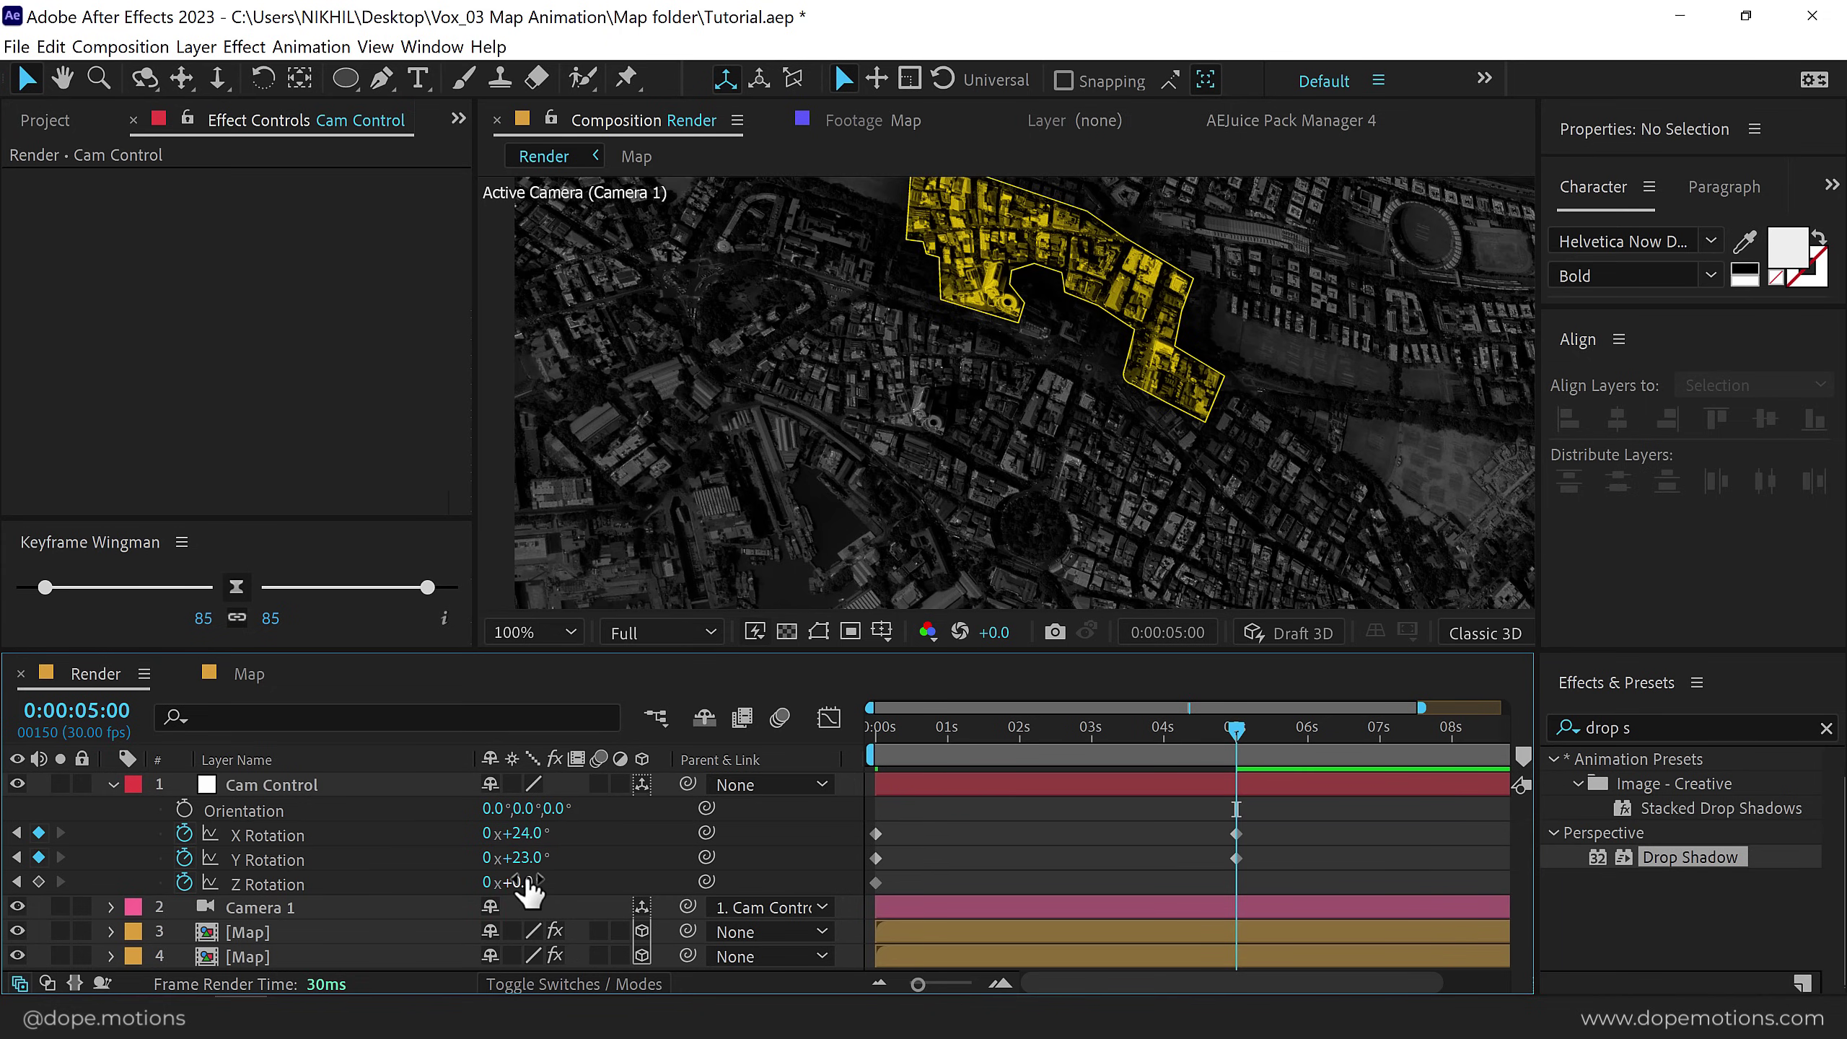
{"action": "left_click", "coordinate": [524, 883]}
{"action": "type", "text": "4"}
{"action": "key", "text": "Return"}
{"action": "scroll", "coordinate": [1083, 458], "scroll_direction": "down", "scroll_amount": 2}
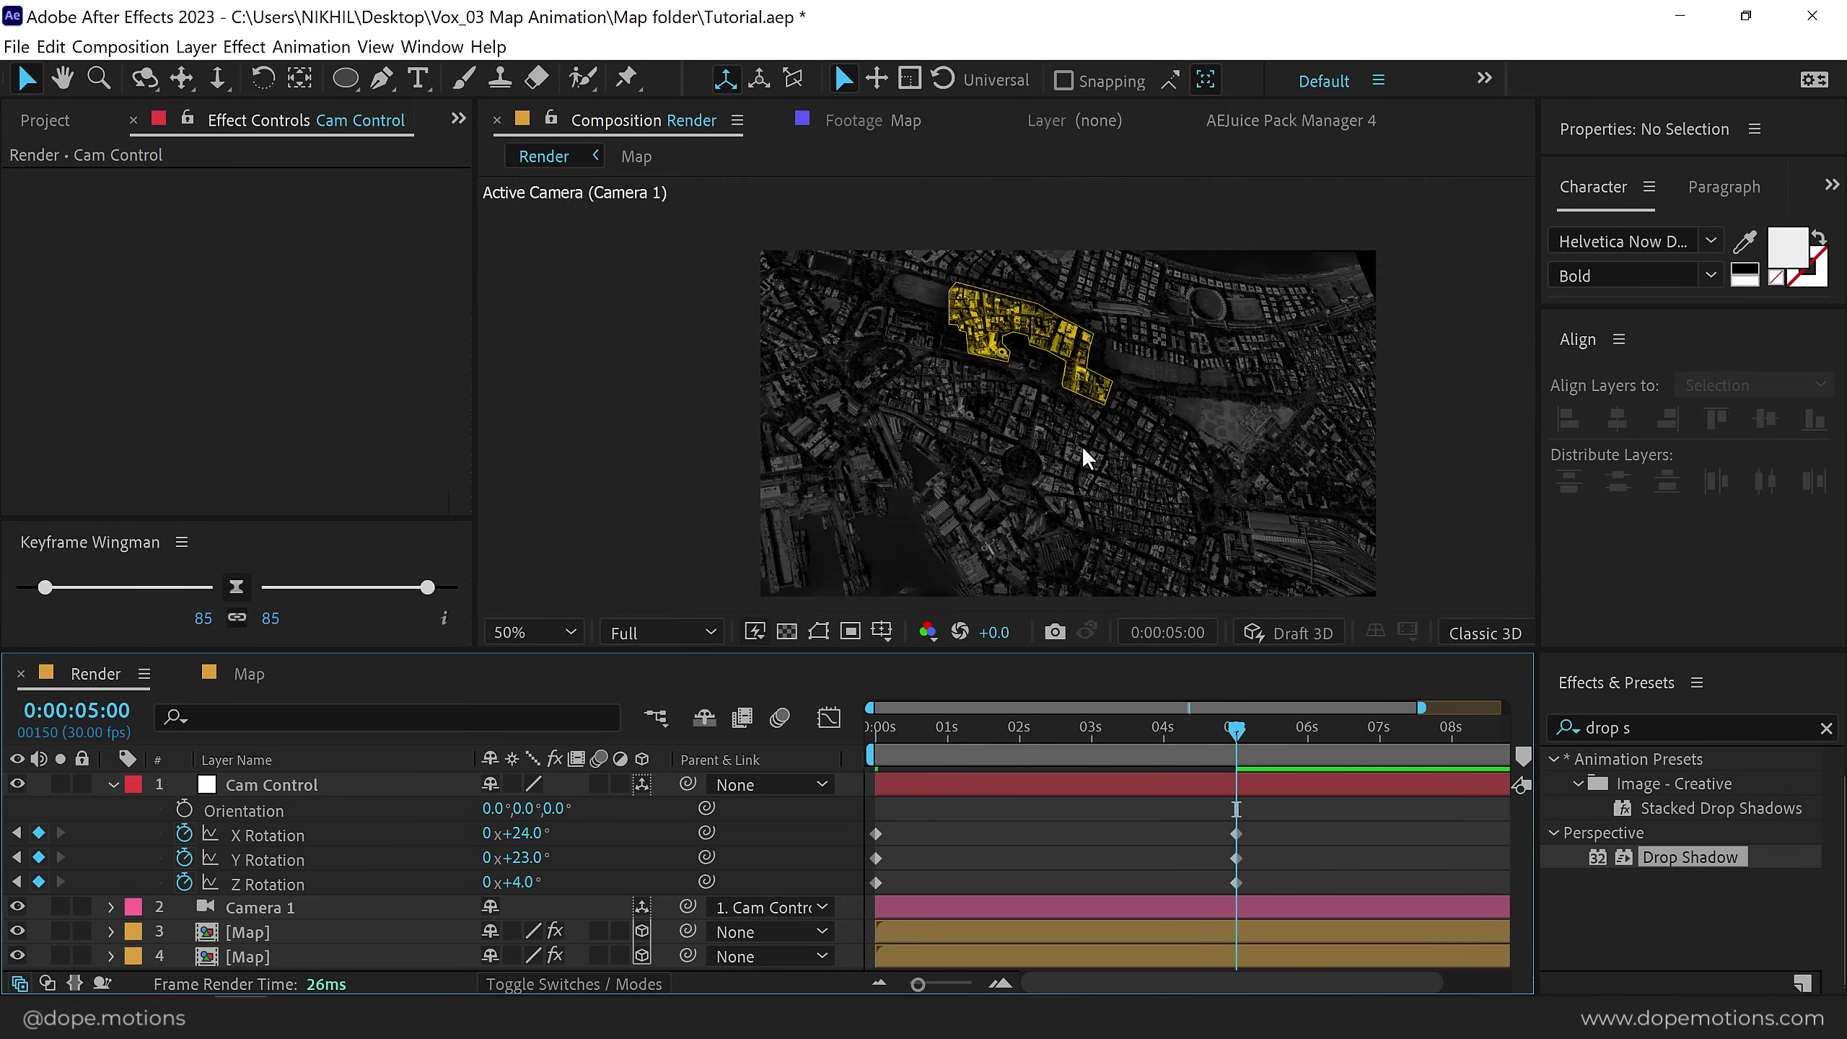
{"action": "left_click_drag", "start_coordinate": [883, 728], "coordinate": [1071, 716]}
Reveal the upper Map layer's animated Drop Shadow properties around the 3-second keyframe.
{"action": "left_click", "coordinate": [113, 785]}
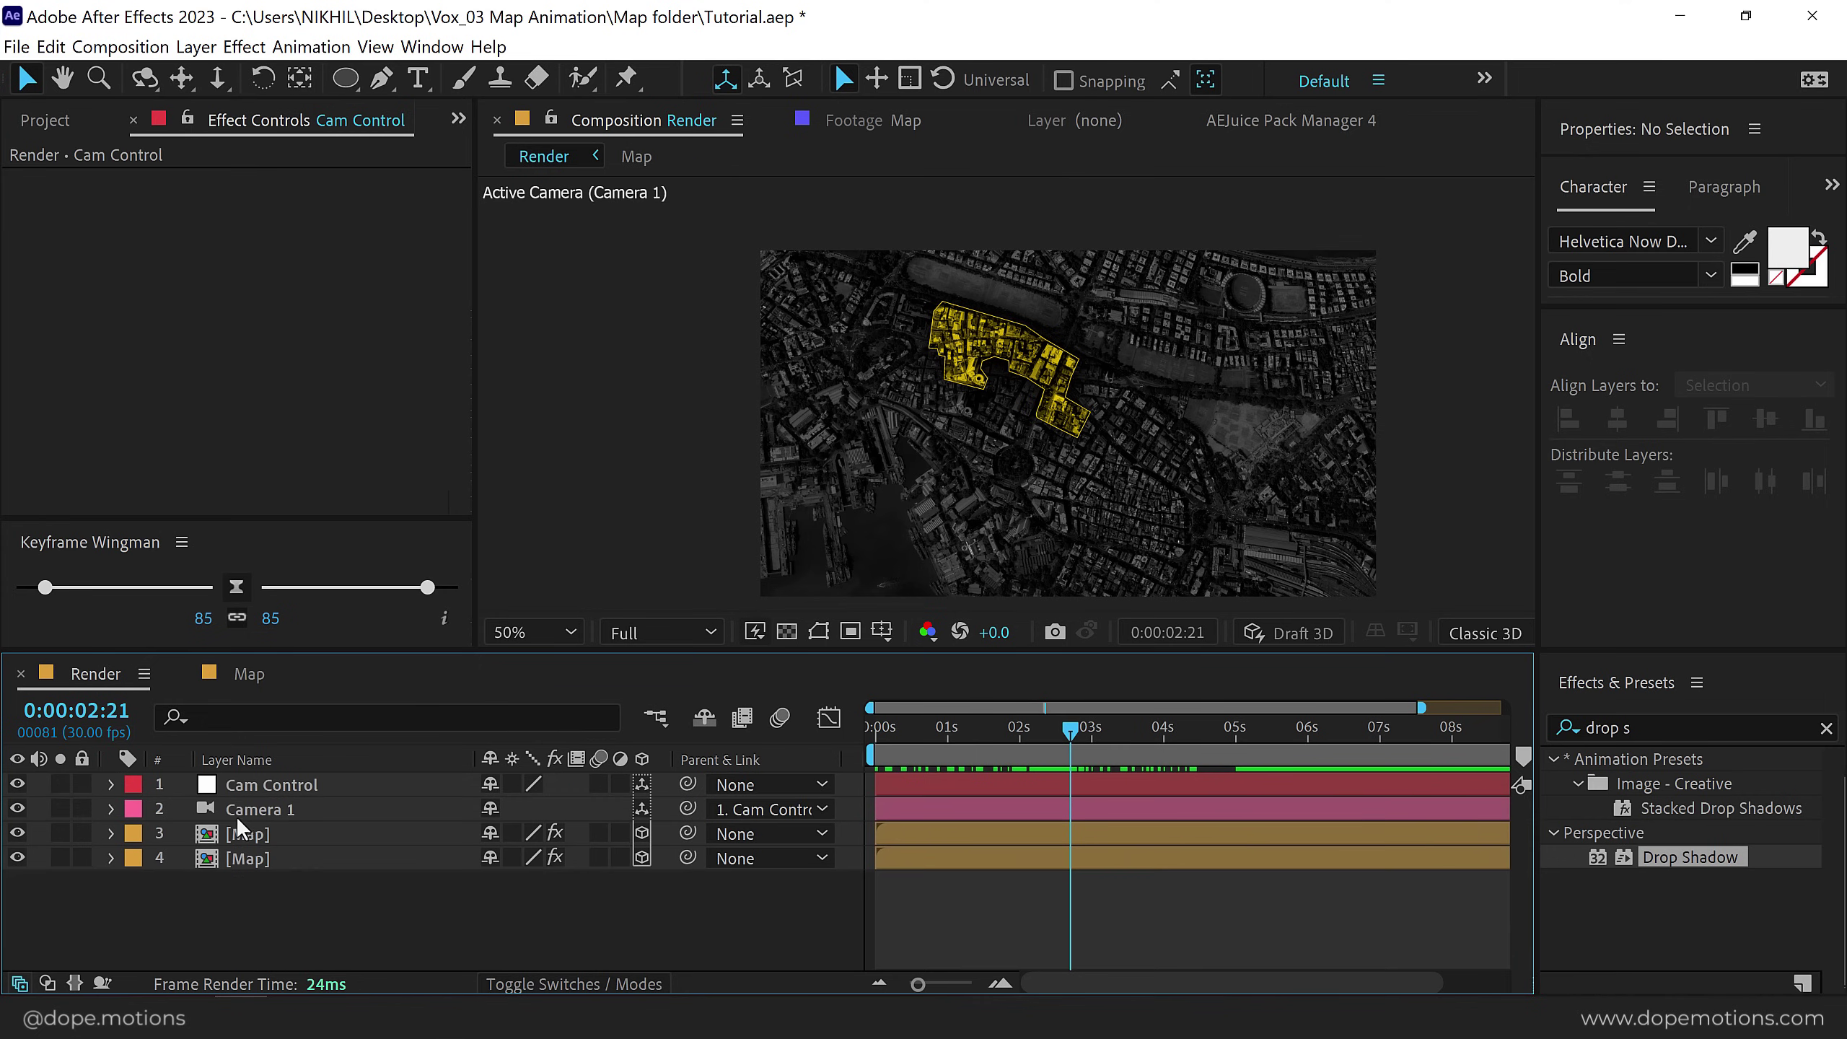
{"action": "left_click", "coordinate": [263, 834]}
{"action": "key", "text": "u"}
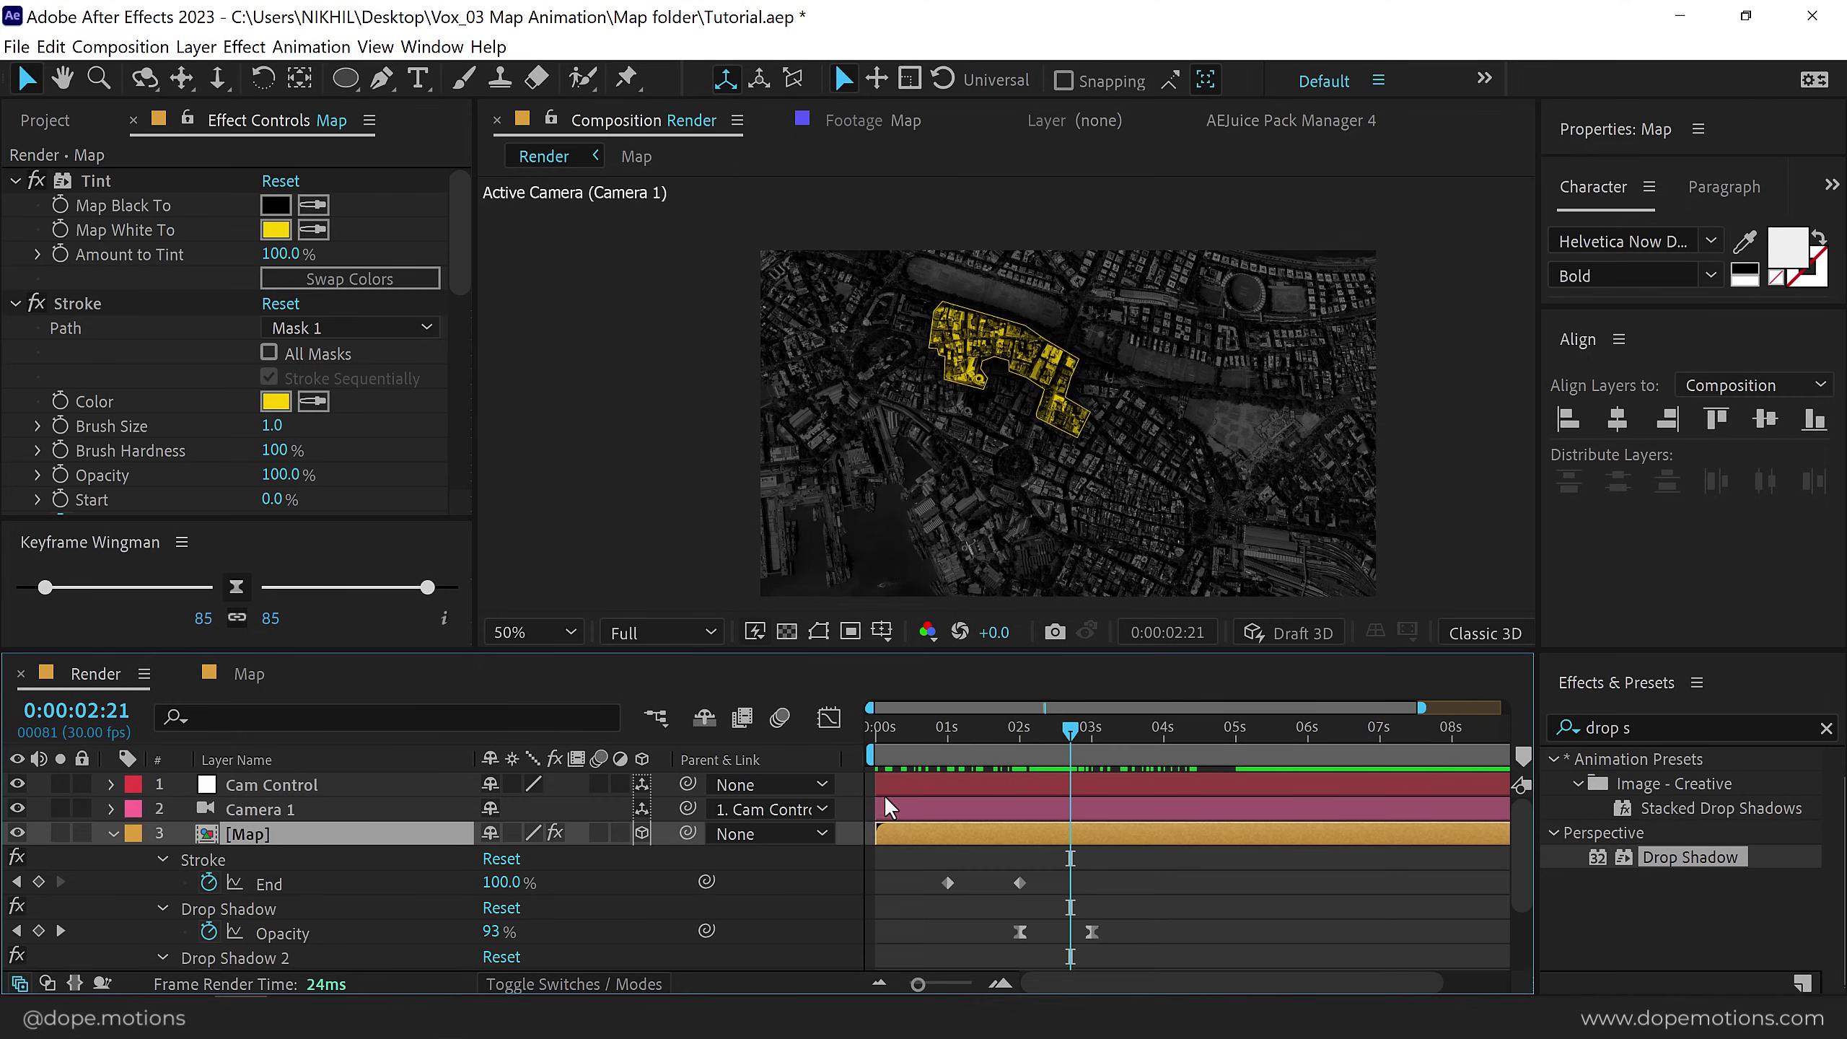
{"action": "left_click_drag", "start_coordinate": [1071, 728], "coordinate": [1092, 727]}
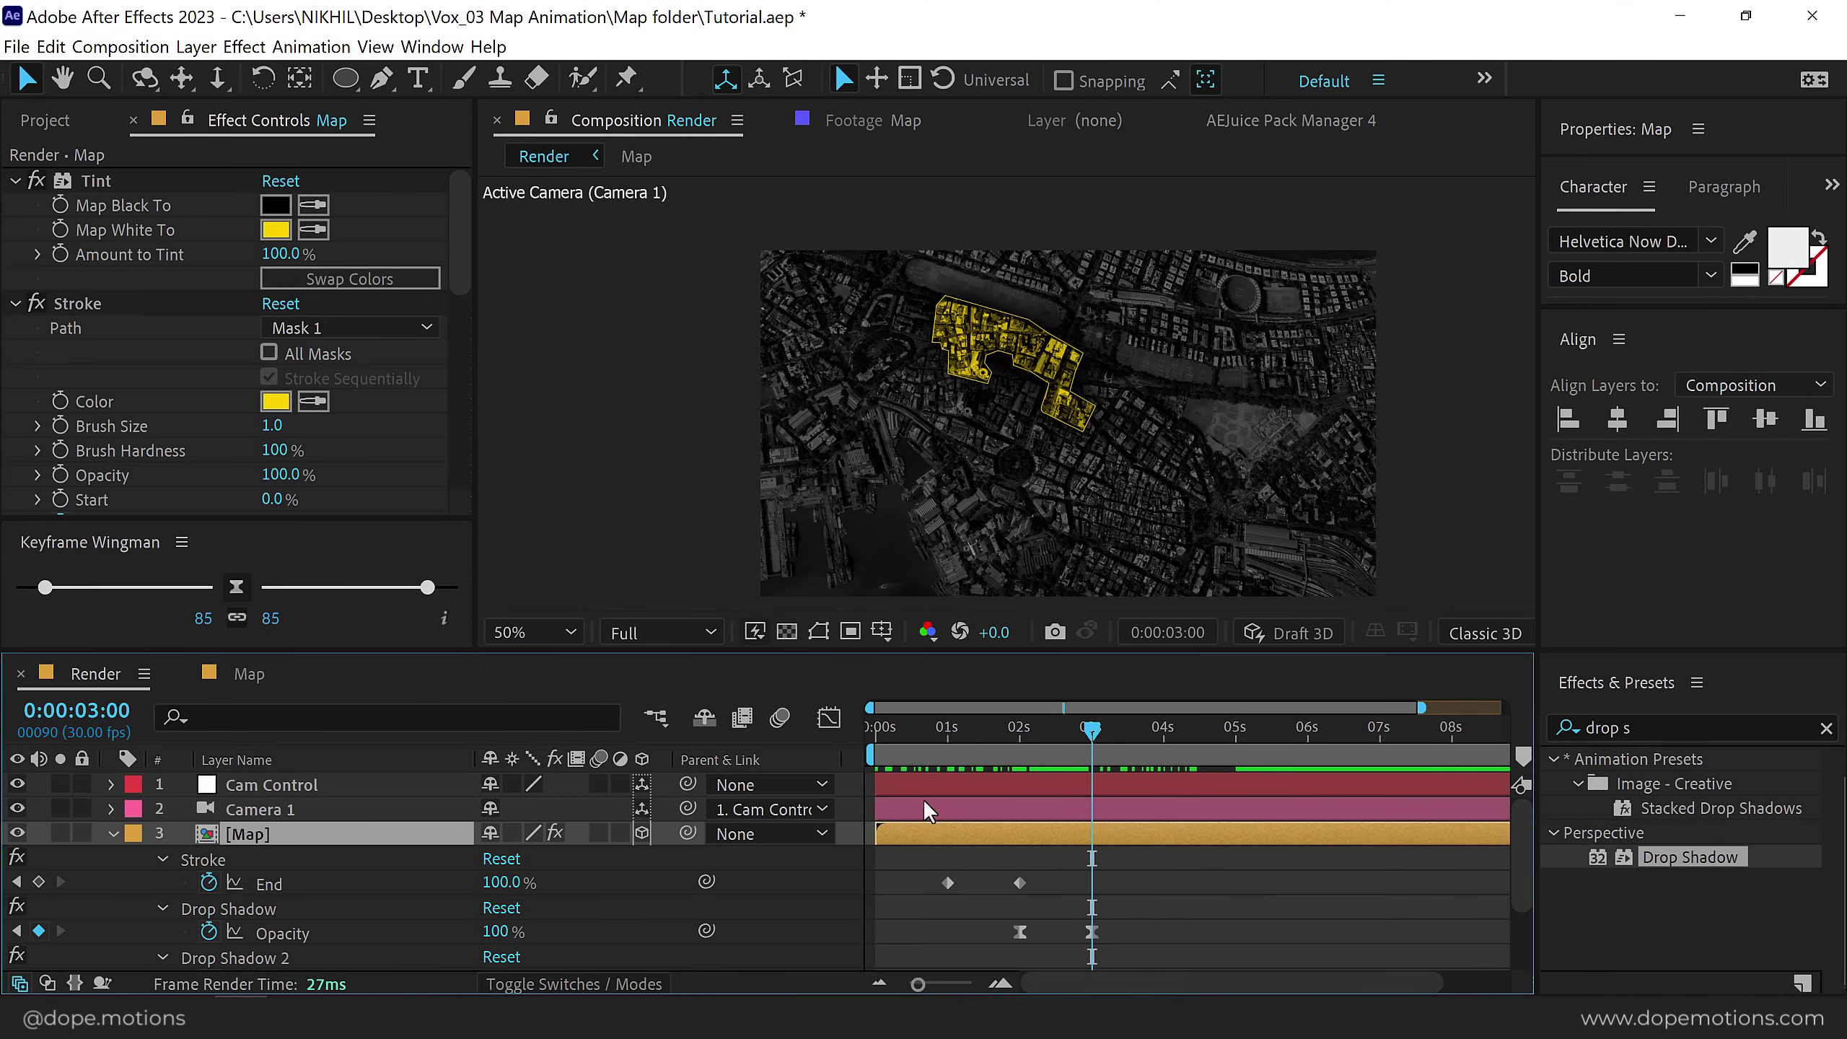
{"action": "left_click", "coordinate": [589, 930]}
{"action": "scroll", "coordinate": [591, 919], "scroll_direction": "down", "scroll_amount": 4}
{"action": "mouse_move", "coordinate": [608, 907]}
{"action": "left_mouse_down"}
{"action": "mouse_move", "coordinate": [885, 899]}
{"action": "mouse_move", "coordinate": [606, 924]}
{"action": "left_mouse_up"}
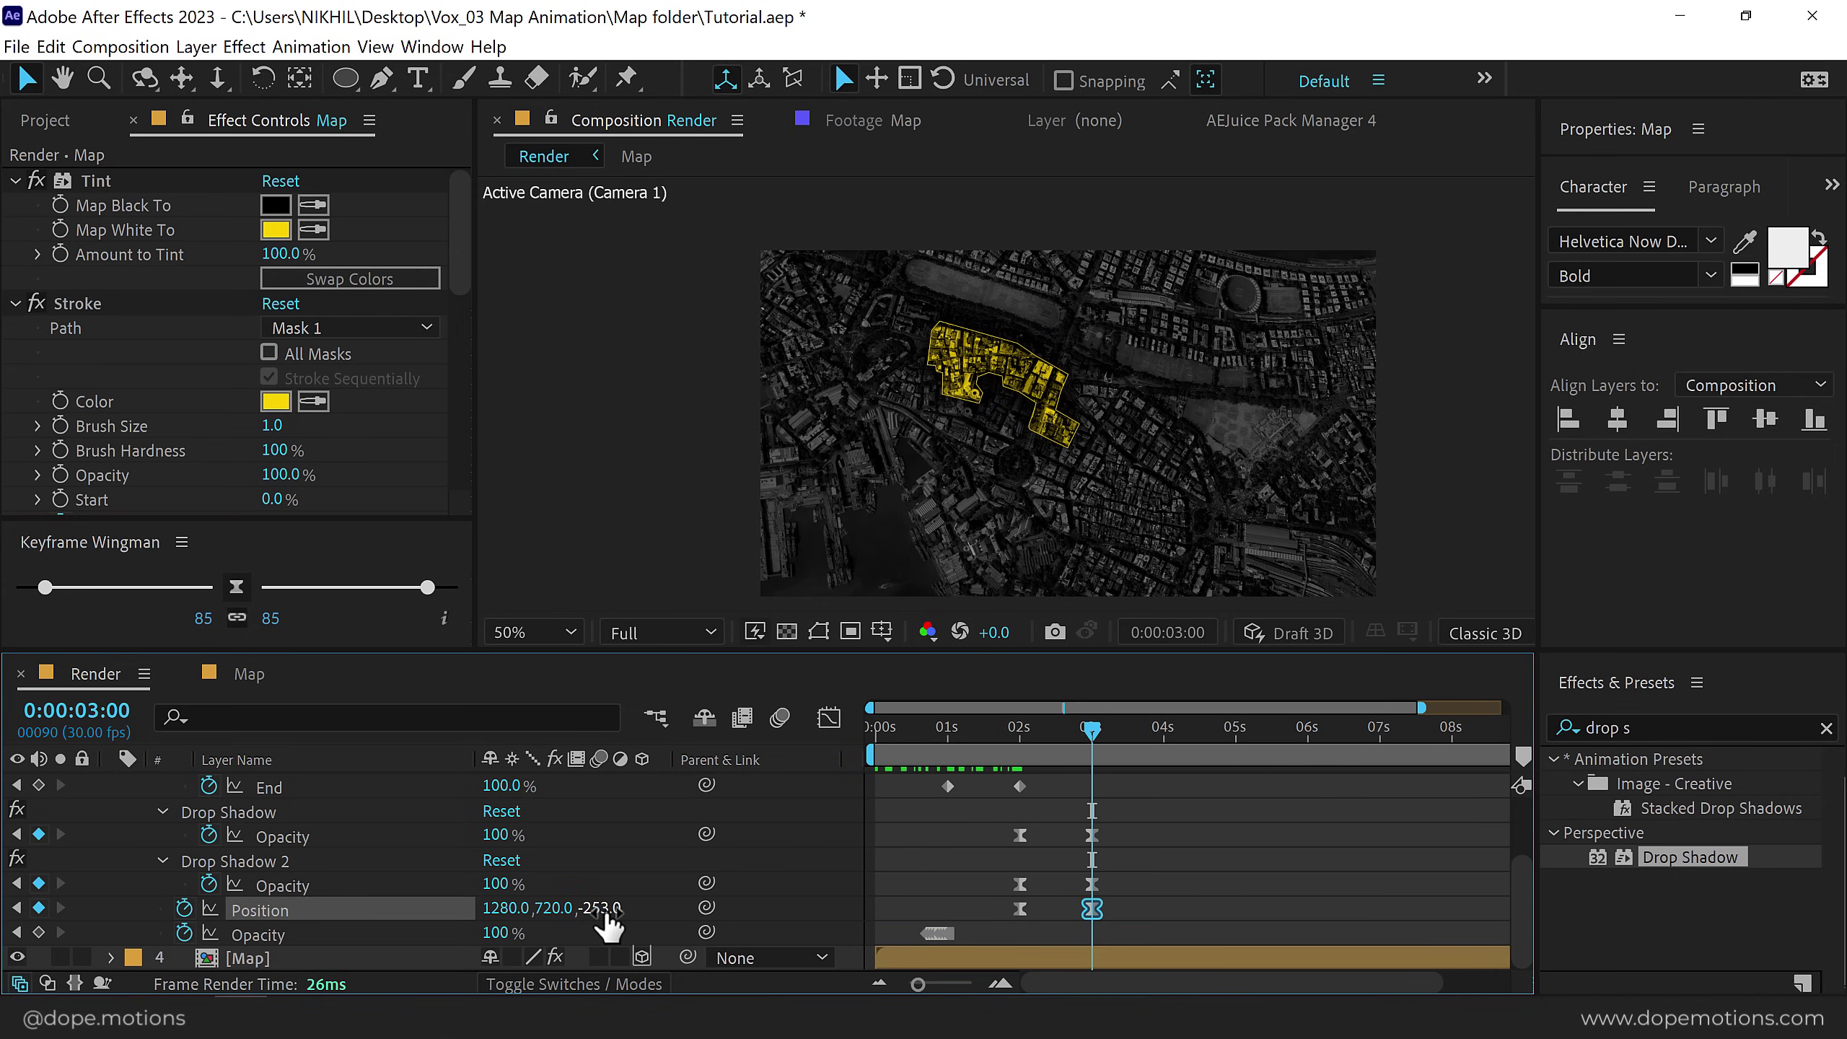
{"action": "left_click_drag", "start_coordinate": [1036, 731], "coordinate": [1093, 727]}
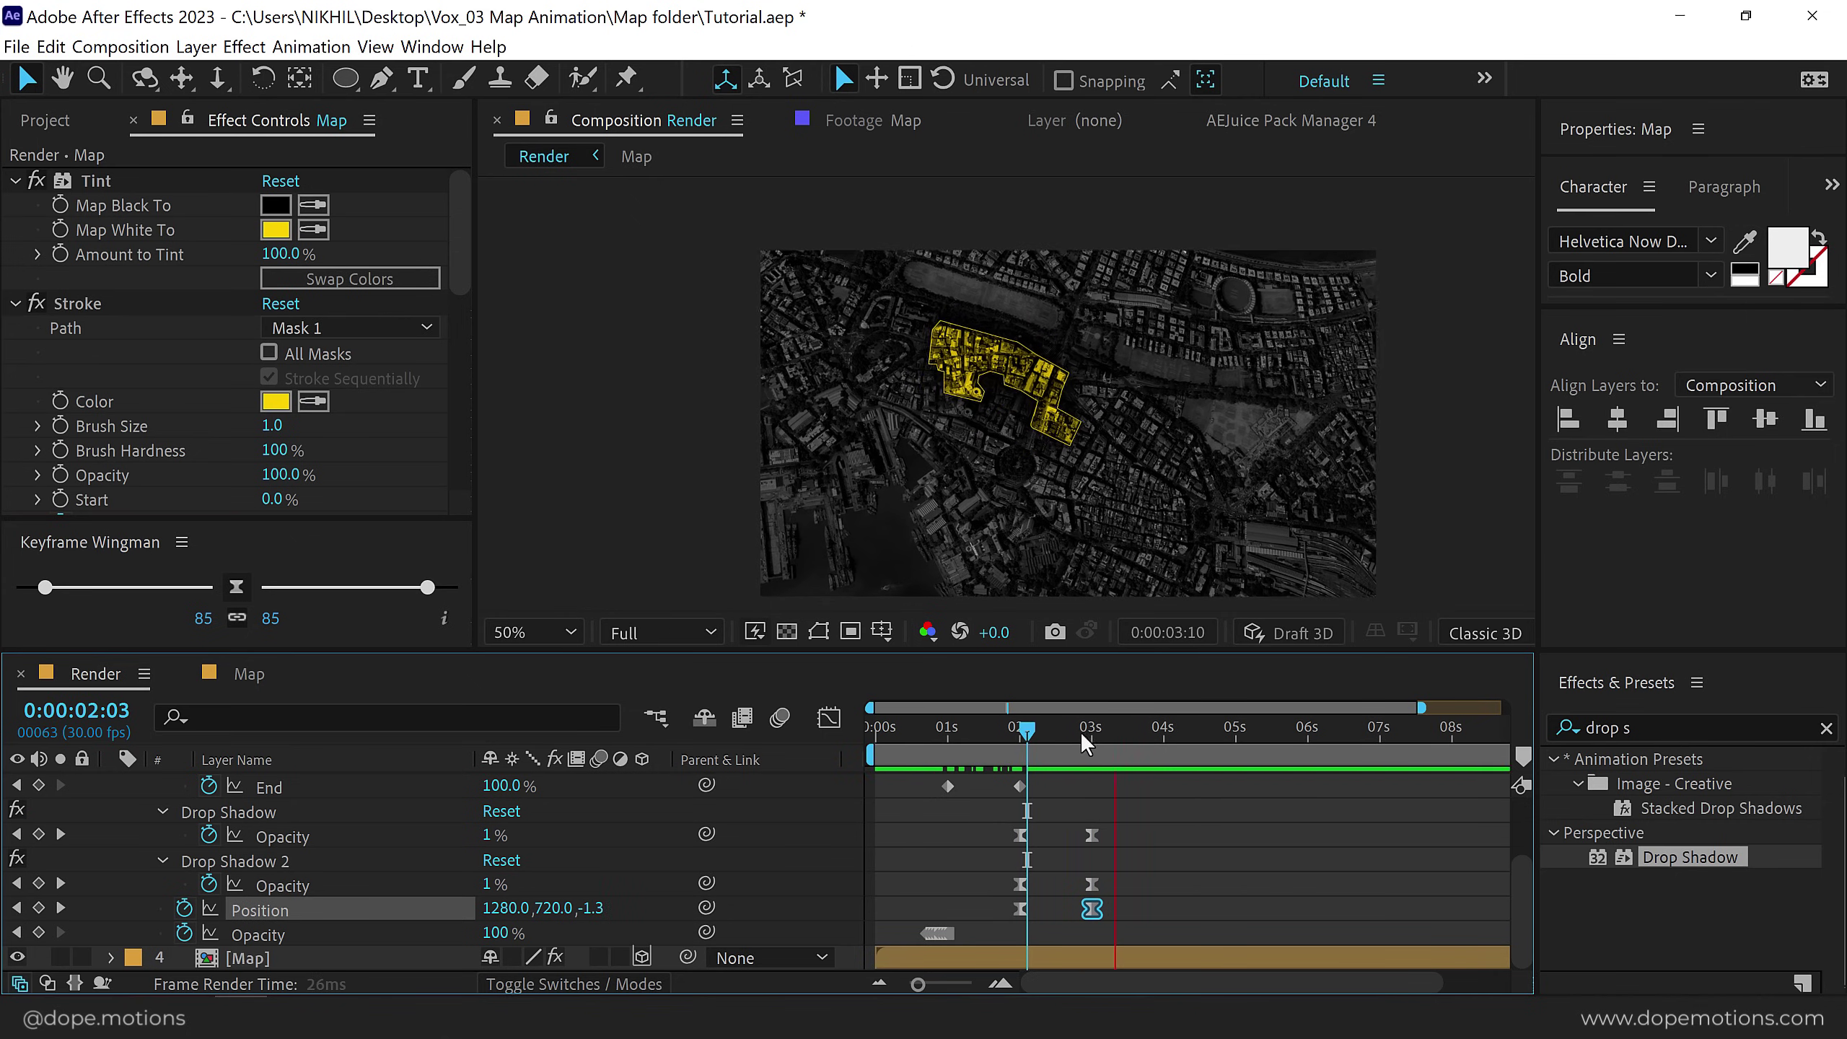
Set Drop Shadow 2 Position Z to -150 at 3s and preview it.
{"action": "left_click", "coordinate": [574, 918]}
{"action": "left_click", "coordinate": [598, 907]}
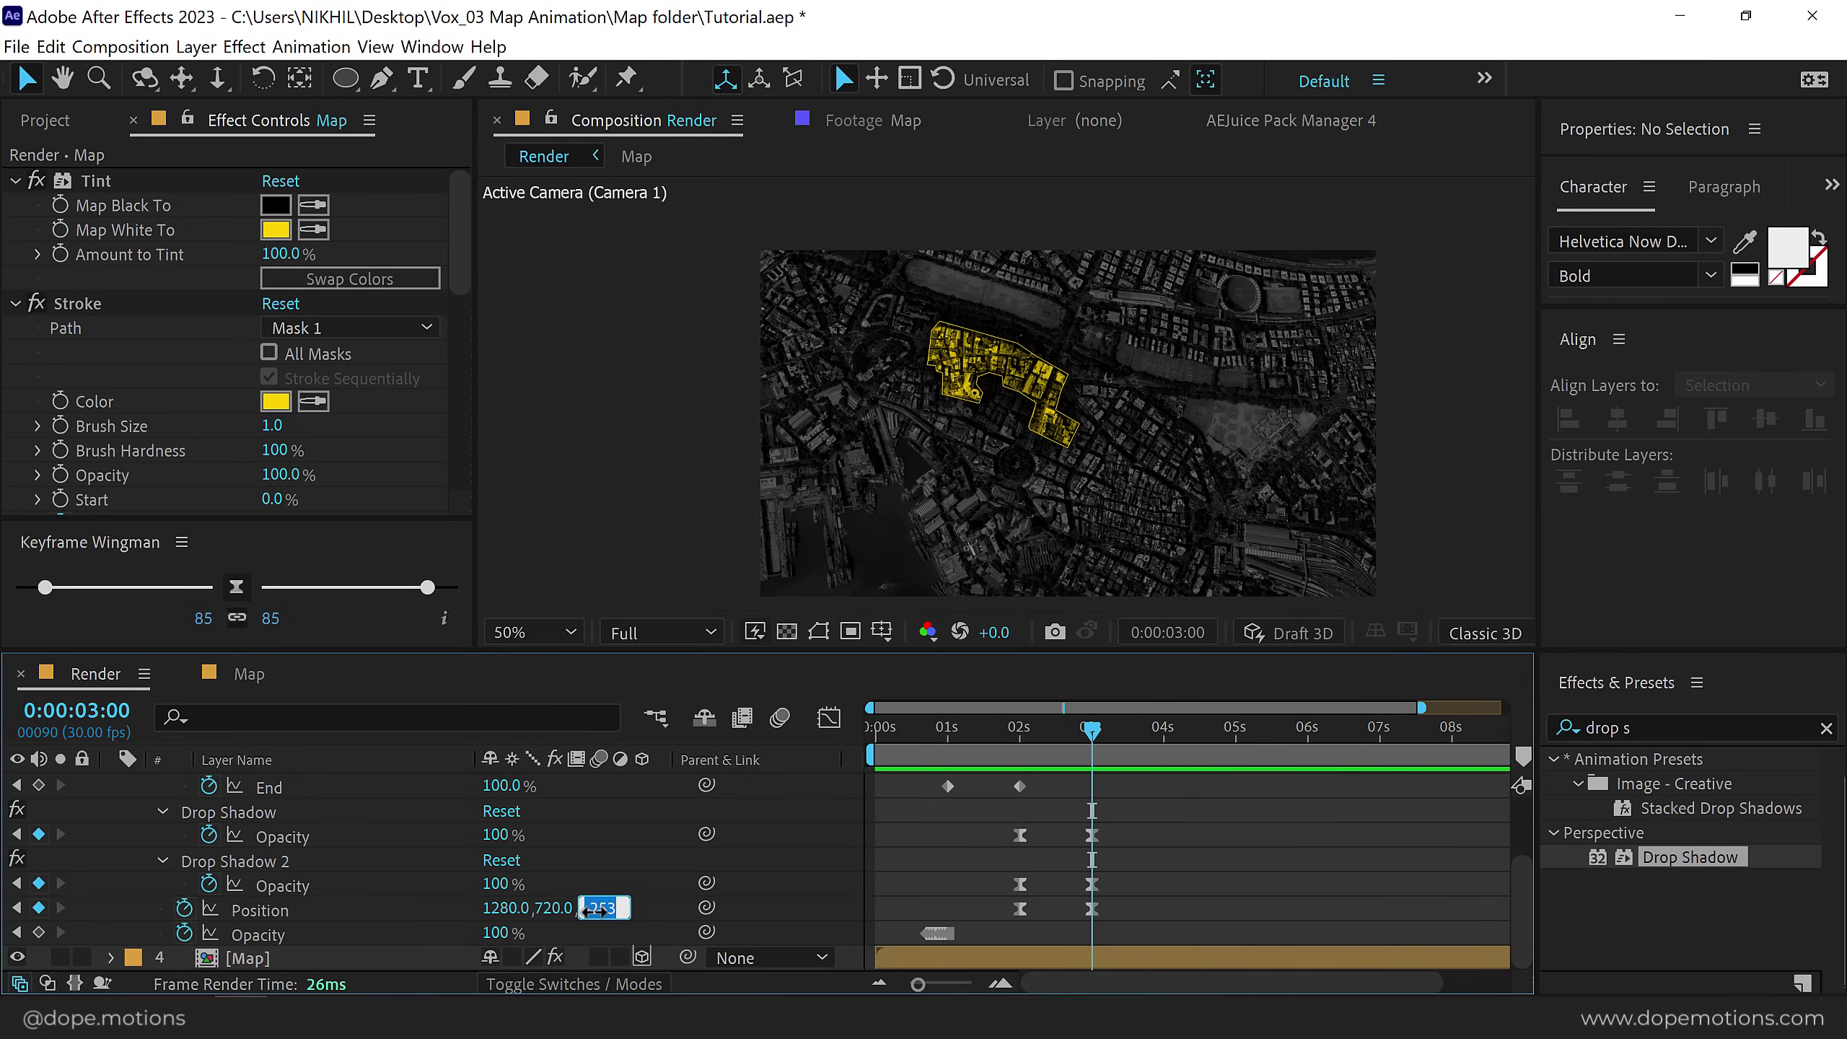
{"action": "type", "text": "150"}
{"action": "key", "text": "Return"}
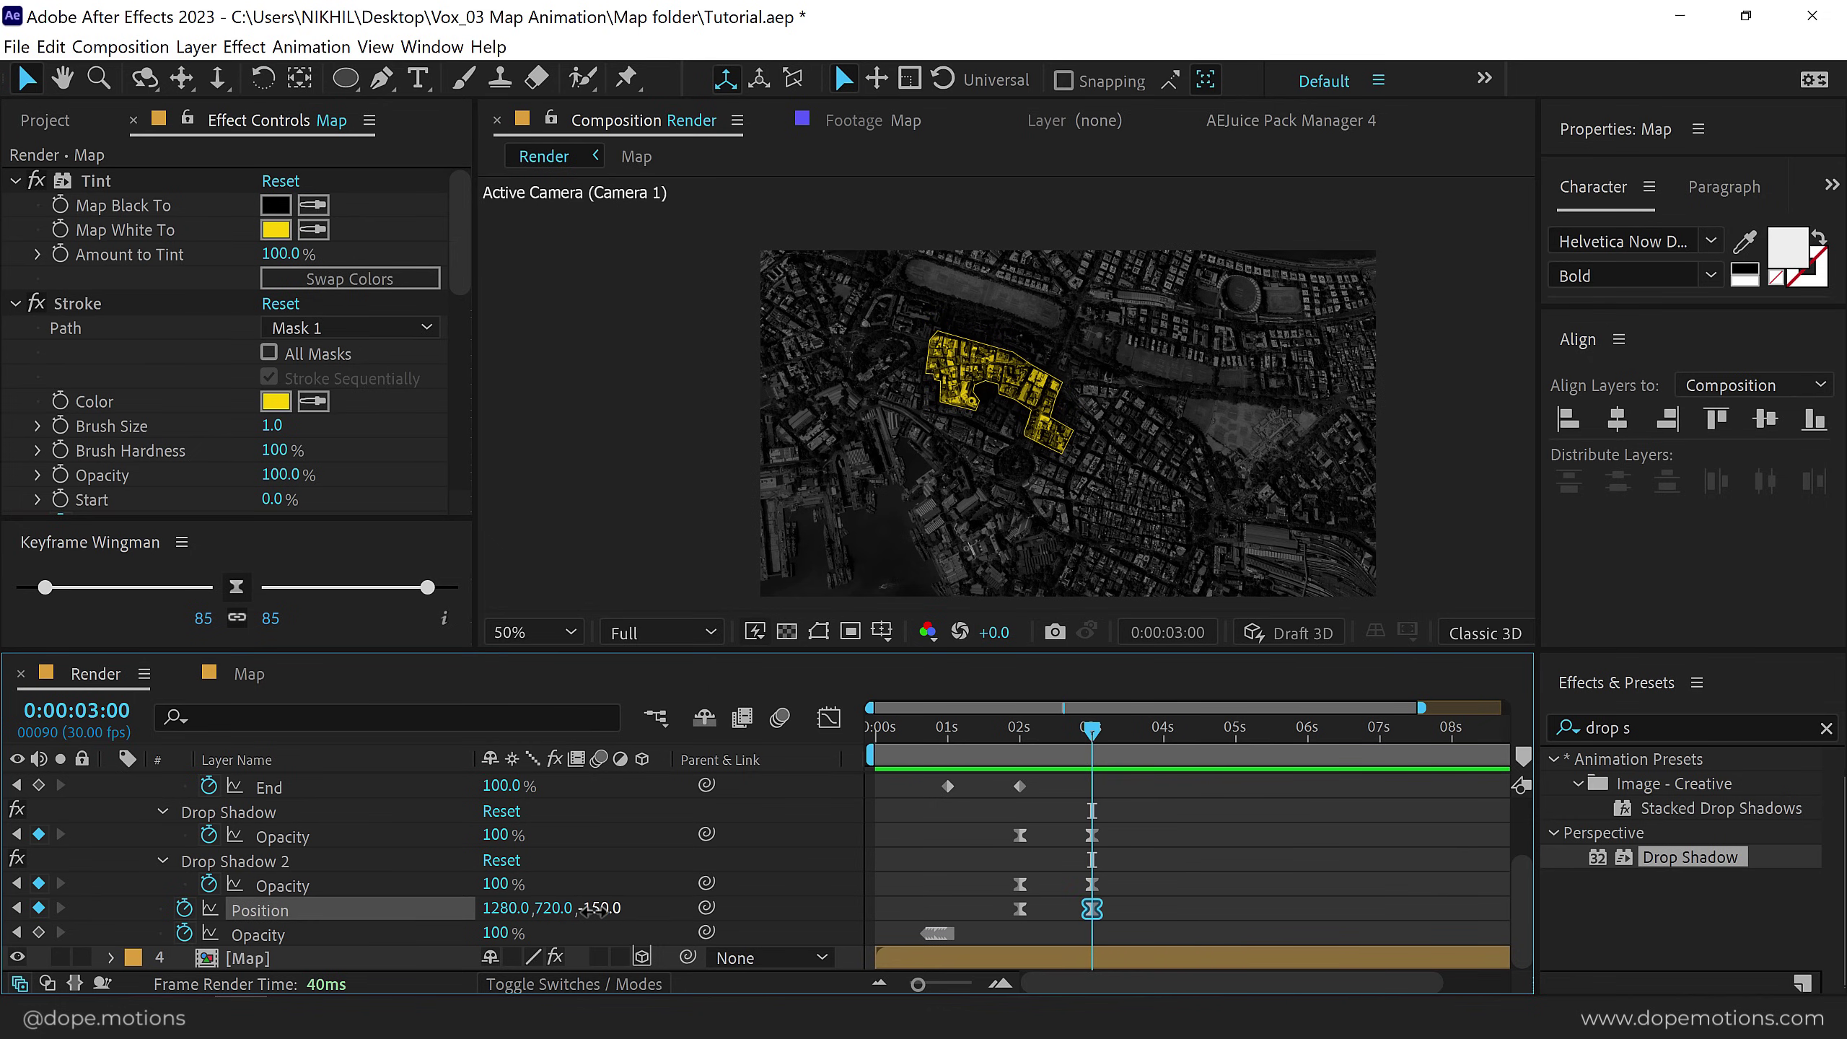
{"action": "left_click", "coordinate": [1021, 730]}
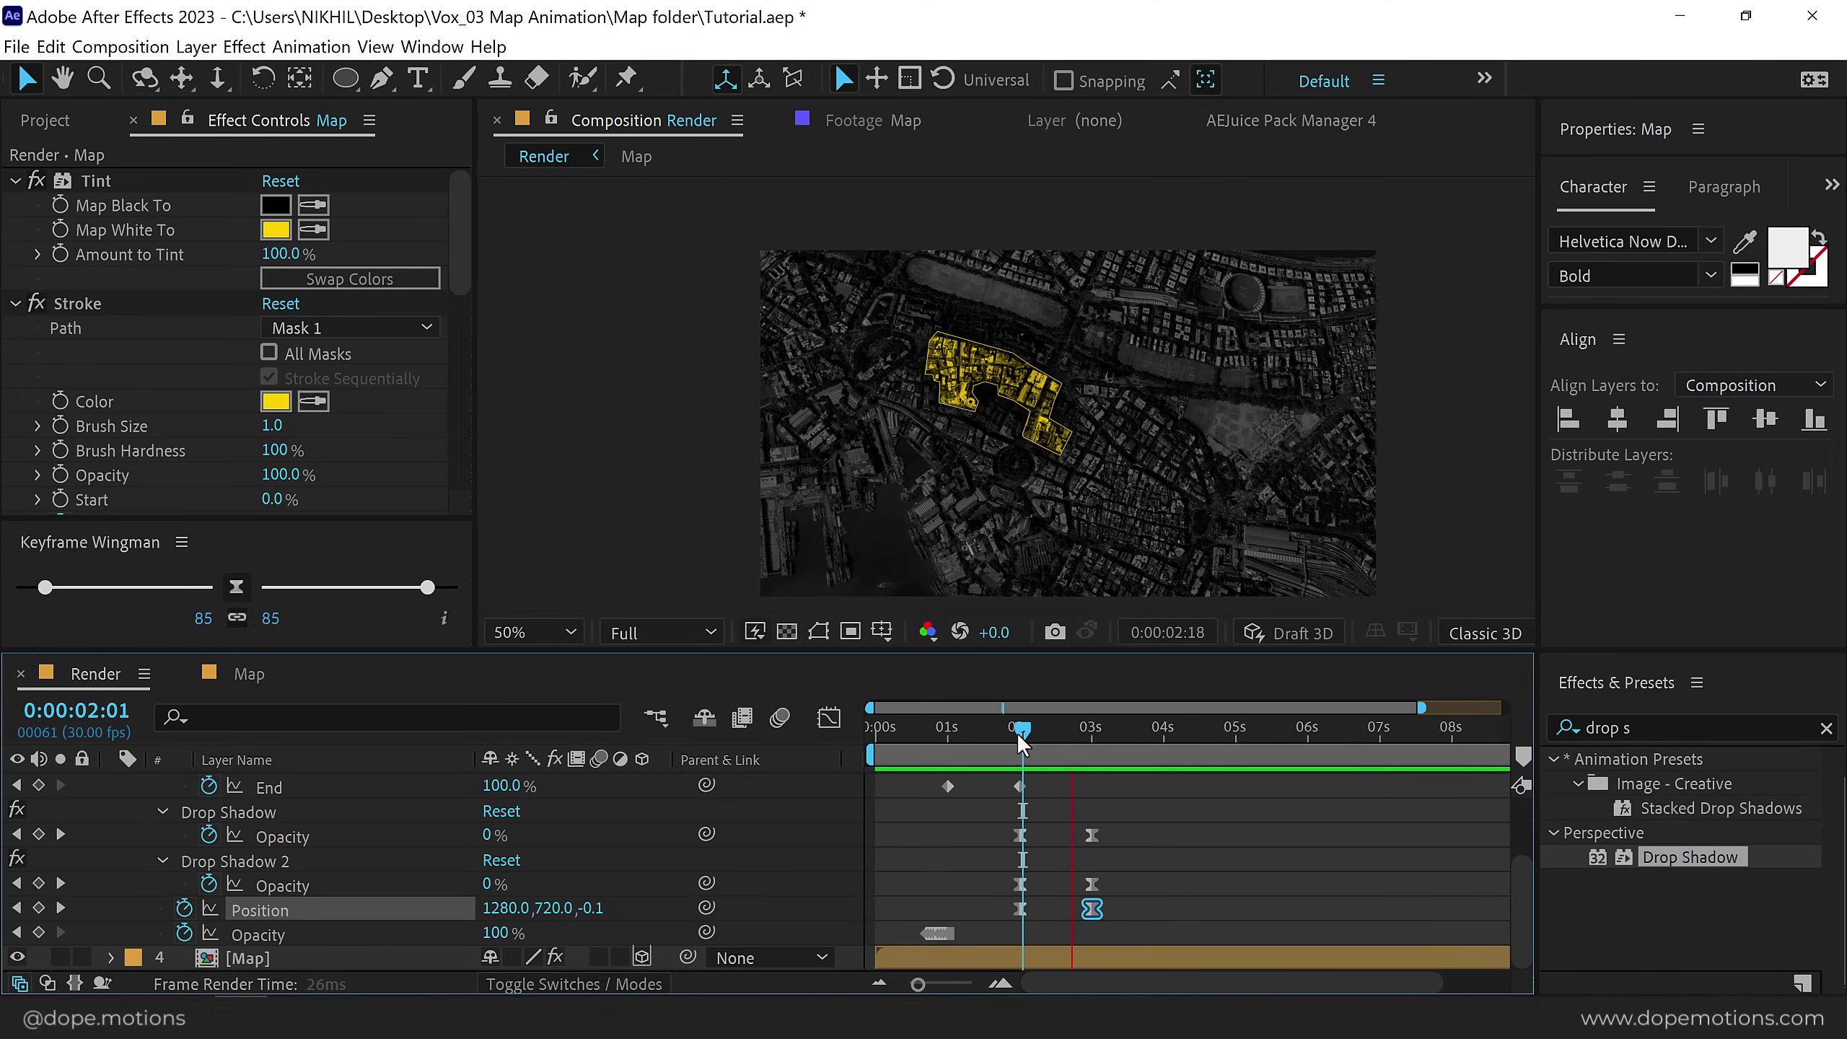
{"action": "left_click", "coordinate": [1117, 791]}
{"action": "scroll", "coordinate": [1117, 791], "scroll_direction": "up", "scroll_amount": 3, "text": "alt"}
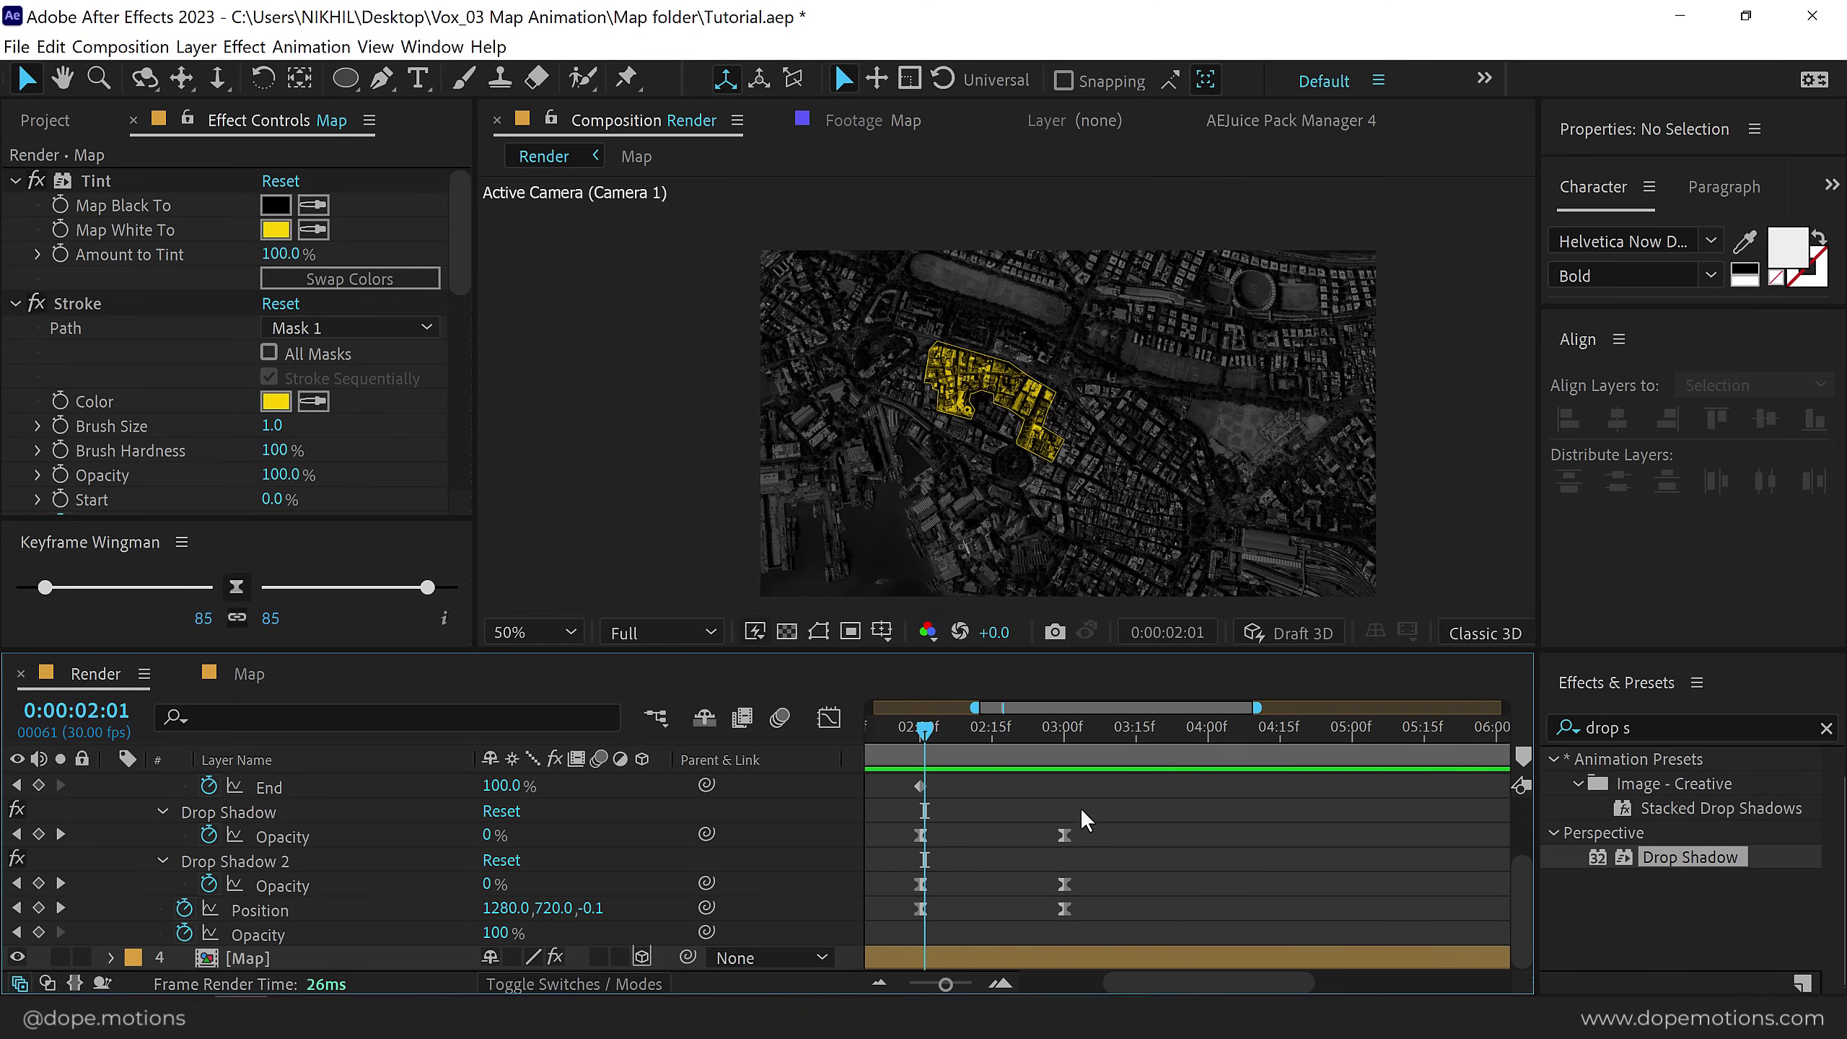
Move the ending shadow keyframes from 3s to 3s15f and preview the new timing.
{"action": "left_click", "coordinate": [1093, 727]}
{"action": "left_click_drag", "start_coordinate": [1123, 746], "coordinate": [1135, 757]}
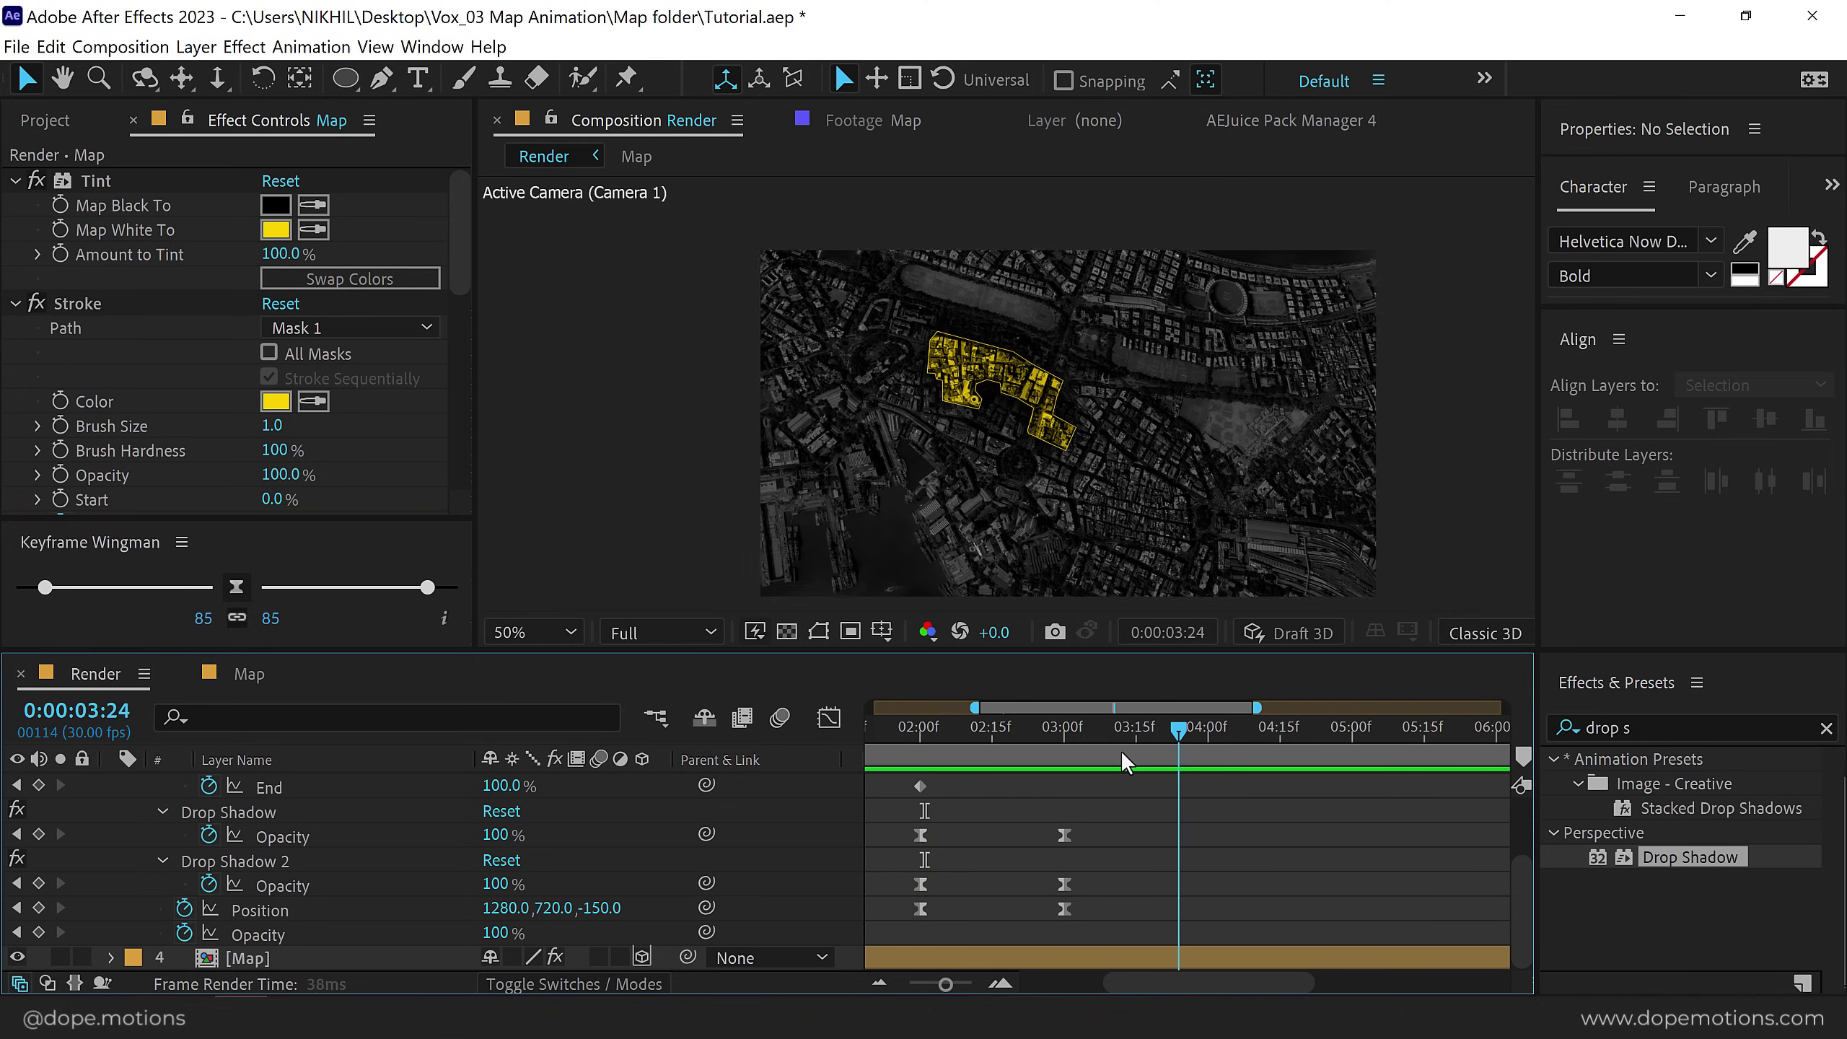
{"action": "left_click_drag", "start_coordinate": [1016, 822], "coordinate": [1076, 930]}
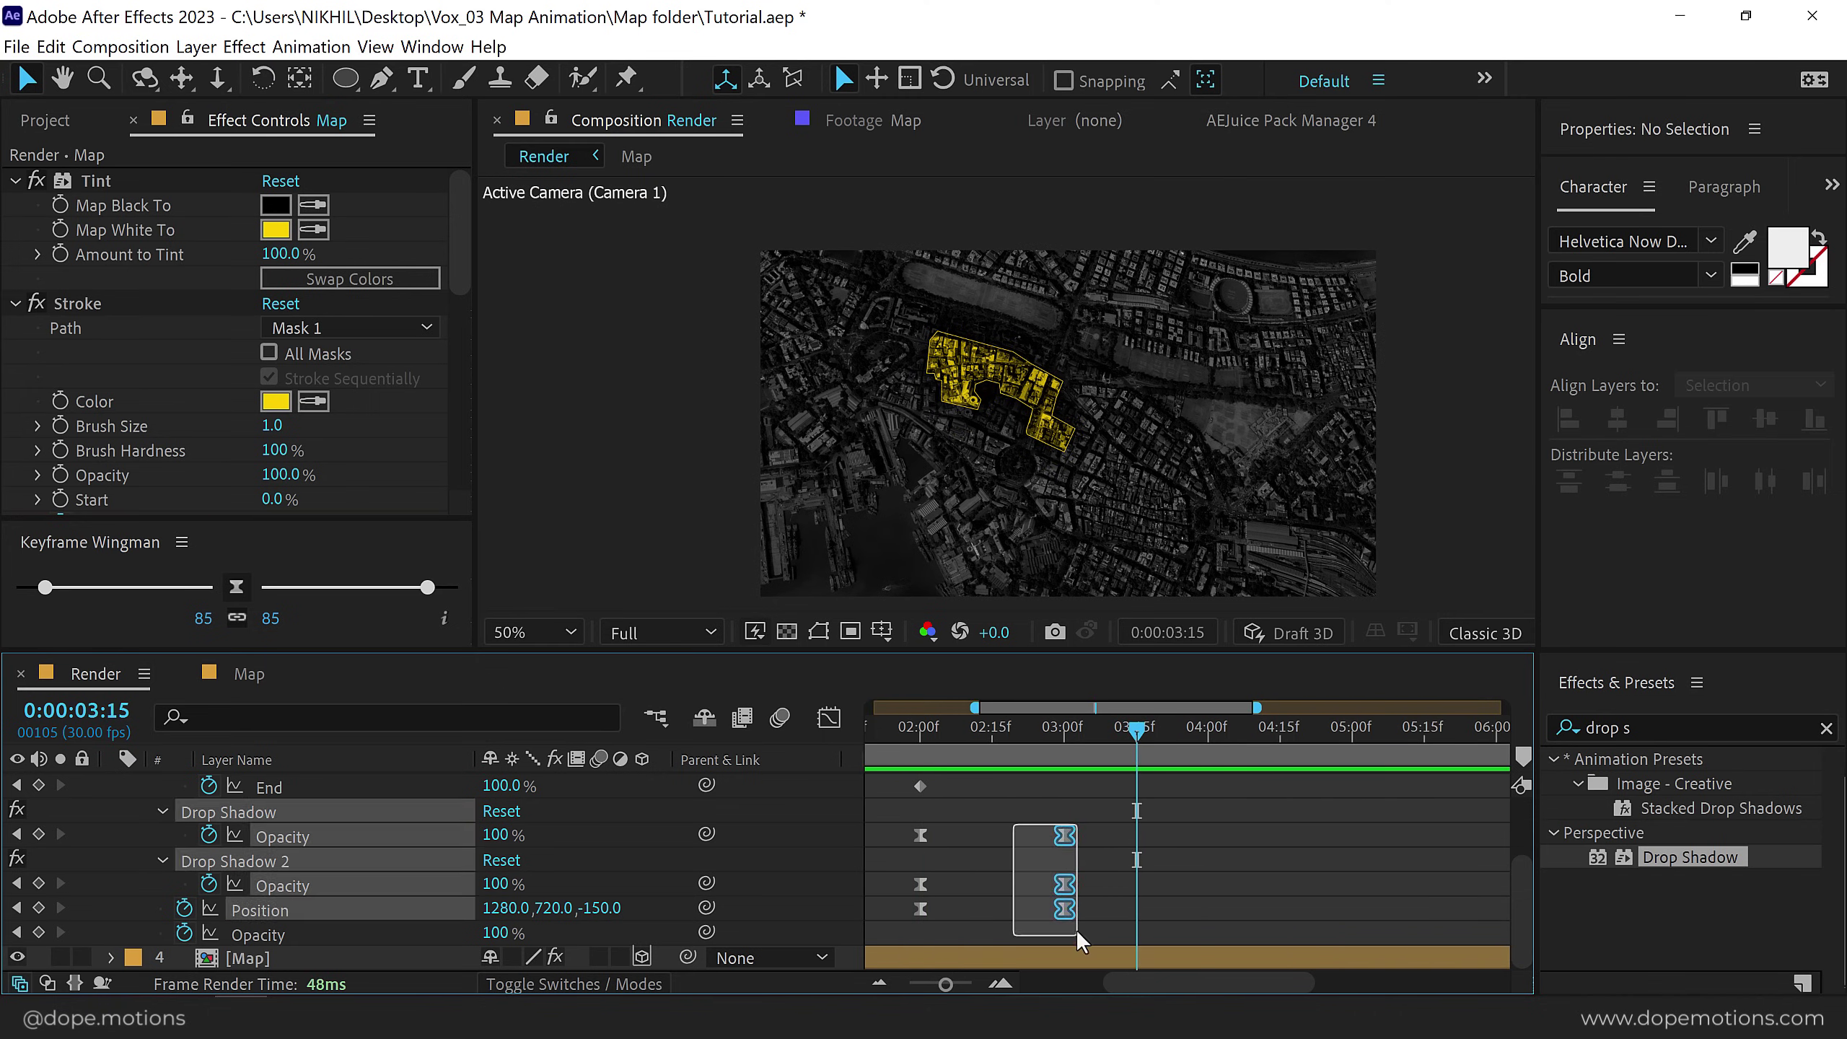
{"action": "left_click_drag", "start_coordinate": [1065, 836], "coordinate": [1170, 851]}
{"action": "scroll", "coordinate": [1028, 772], "scroll_direction": "down", "scroll_amount": 3, "text": "alt"}
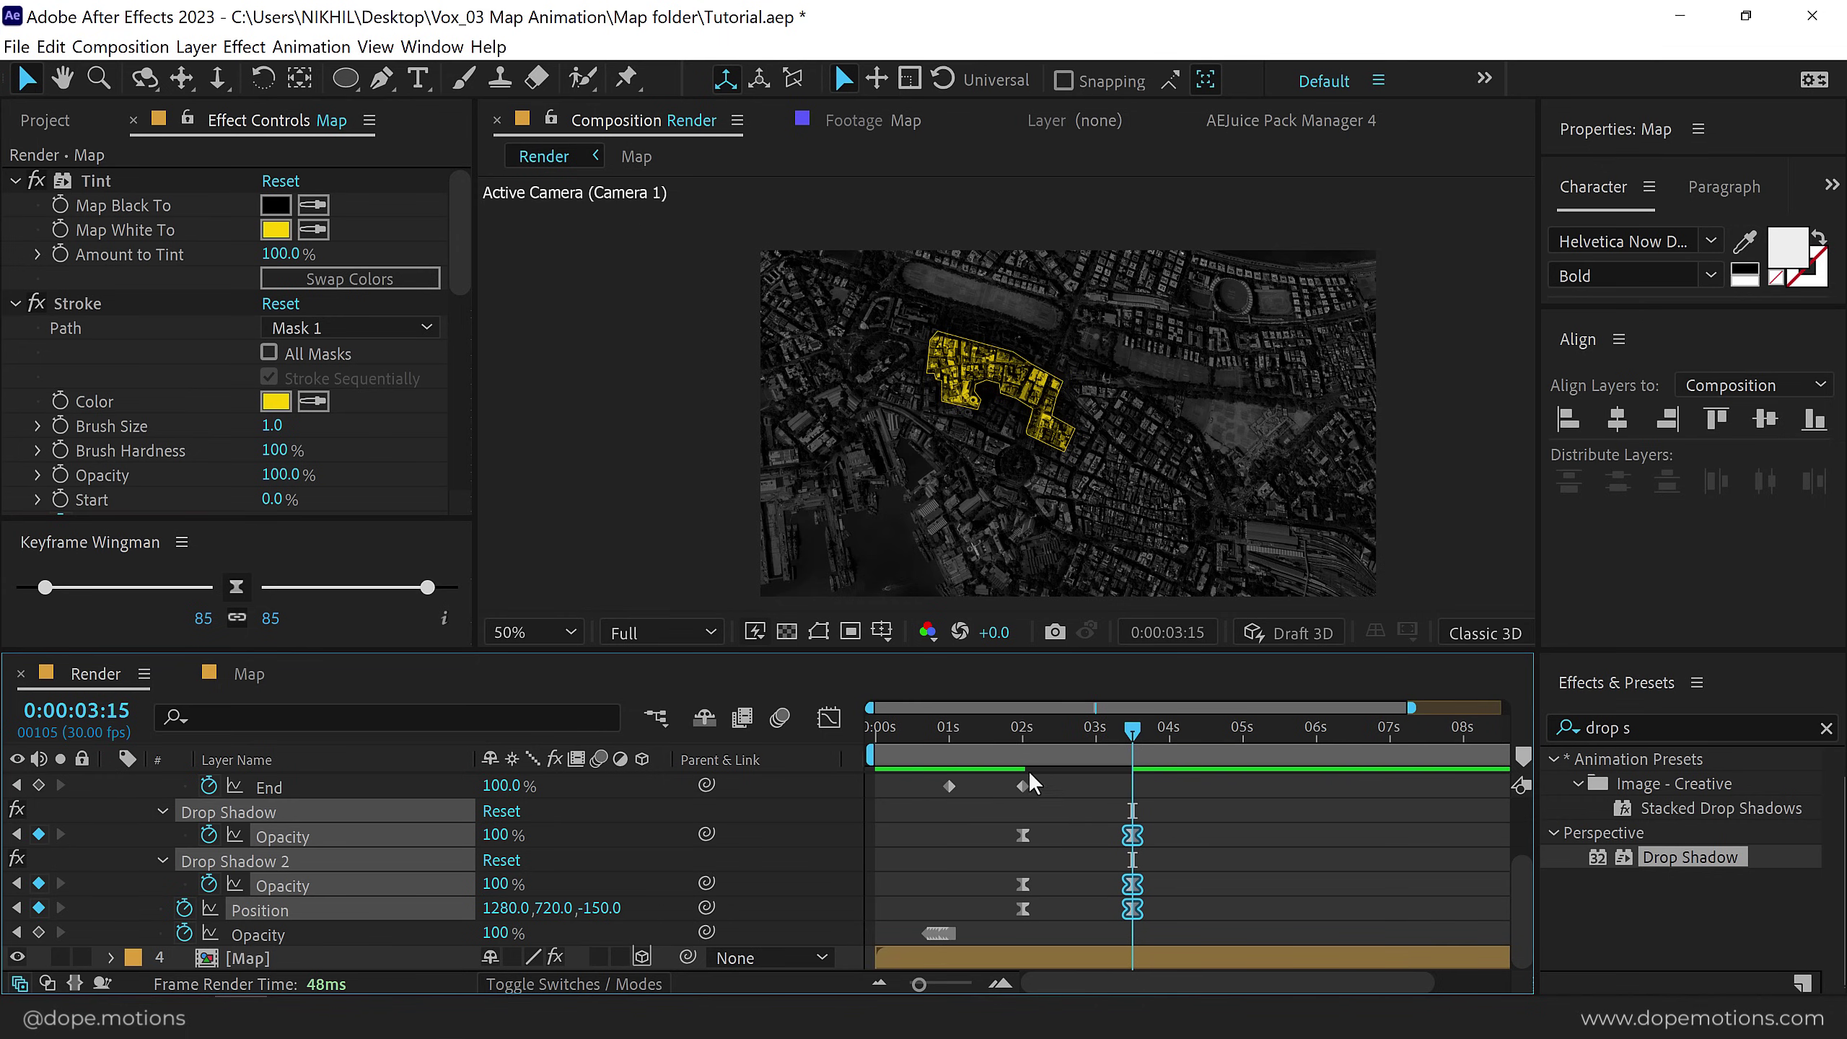
{"action": "left_click_drag", "start_coordinate": [1019, 742], "coordinate": [1118, 730]}
Set Mask Feather on the lower Map layer's Mask 1 to 400,400 pixels.
{"action": "scroll", "coordinate": [99, 833], "scroll_direction": "up", "scroll_amount": 3}
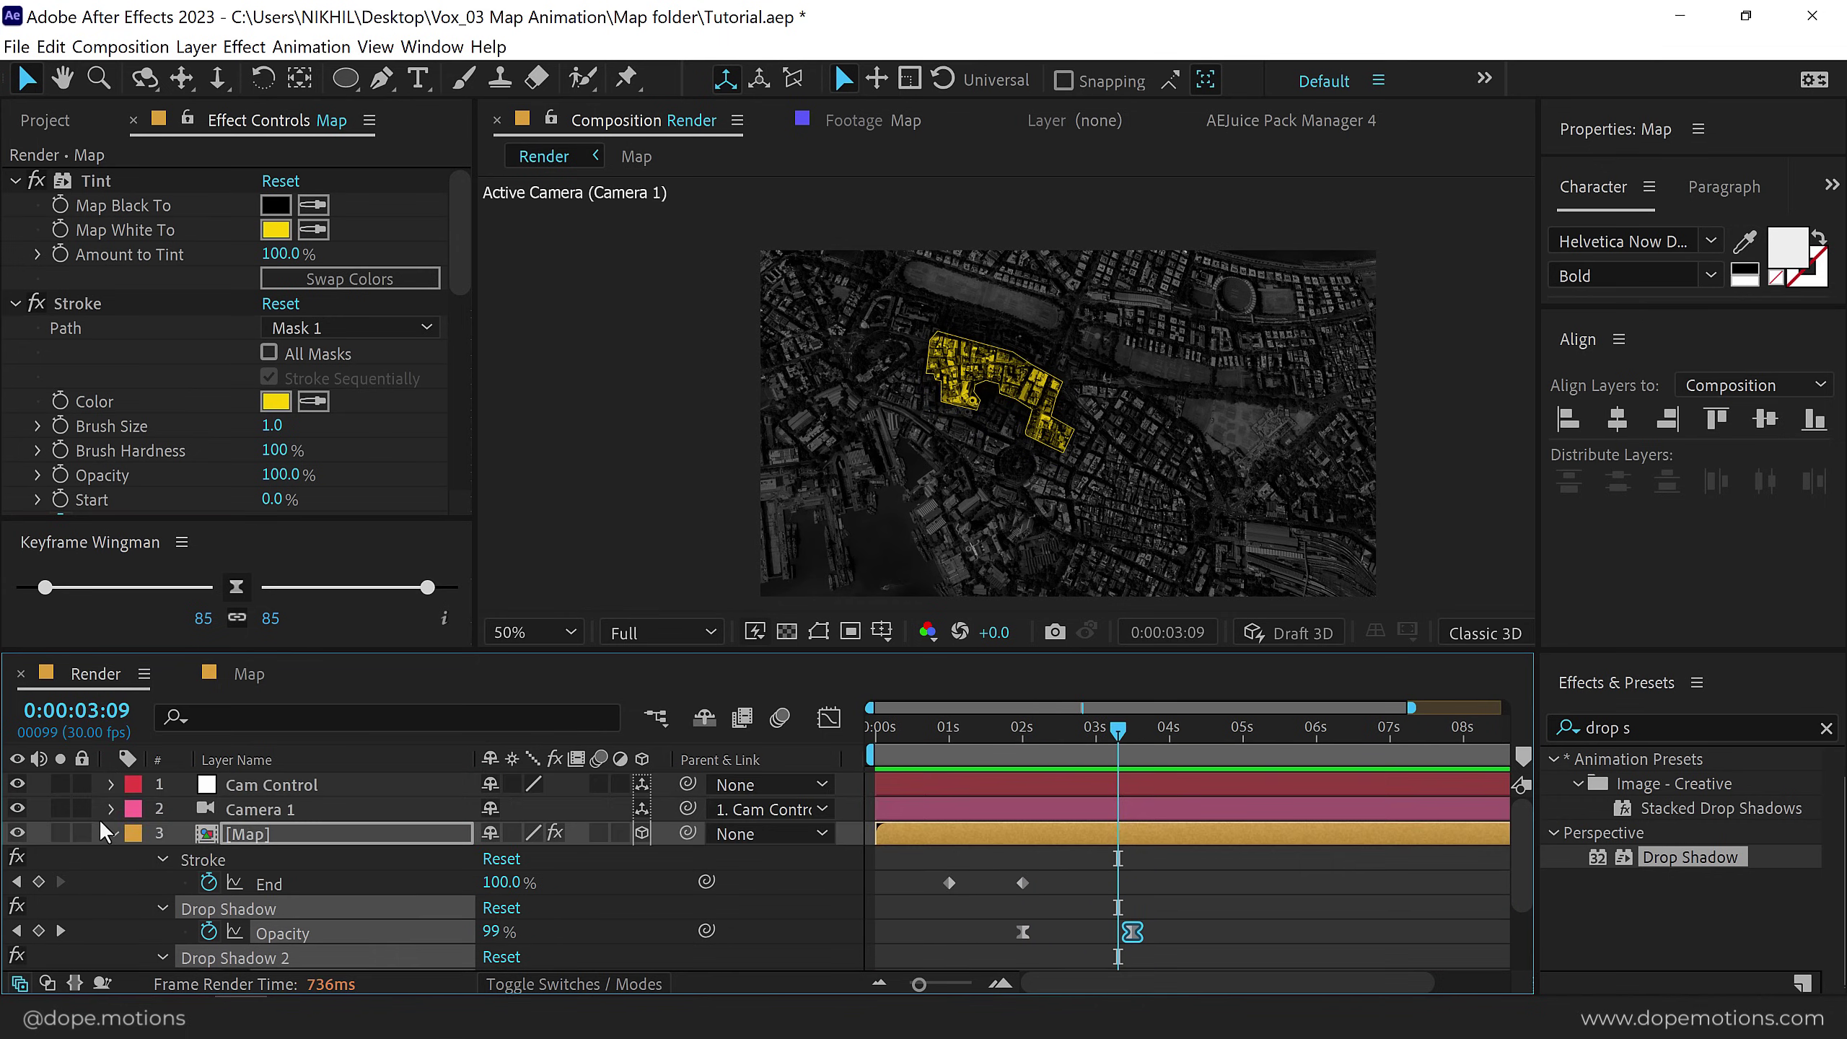
{"action": "left_click", "coordinate": [113, 833]}
{"action": "left_click", "coordinate": [257, 859]}
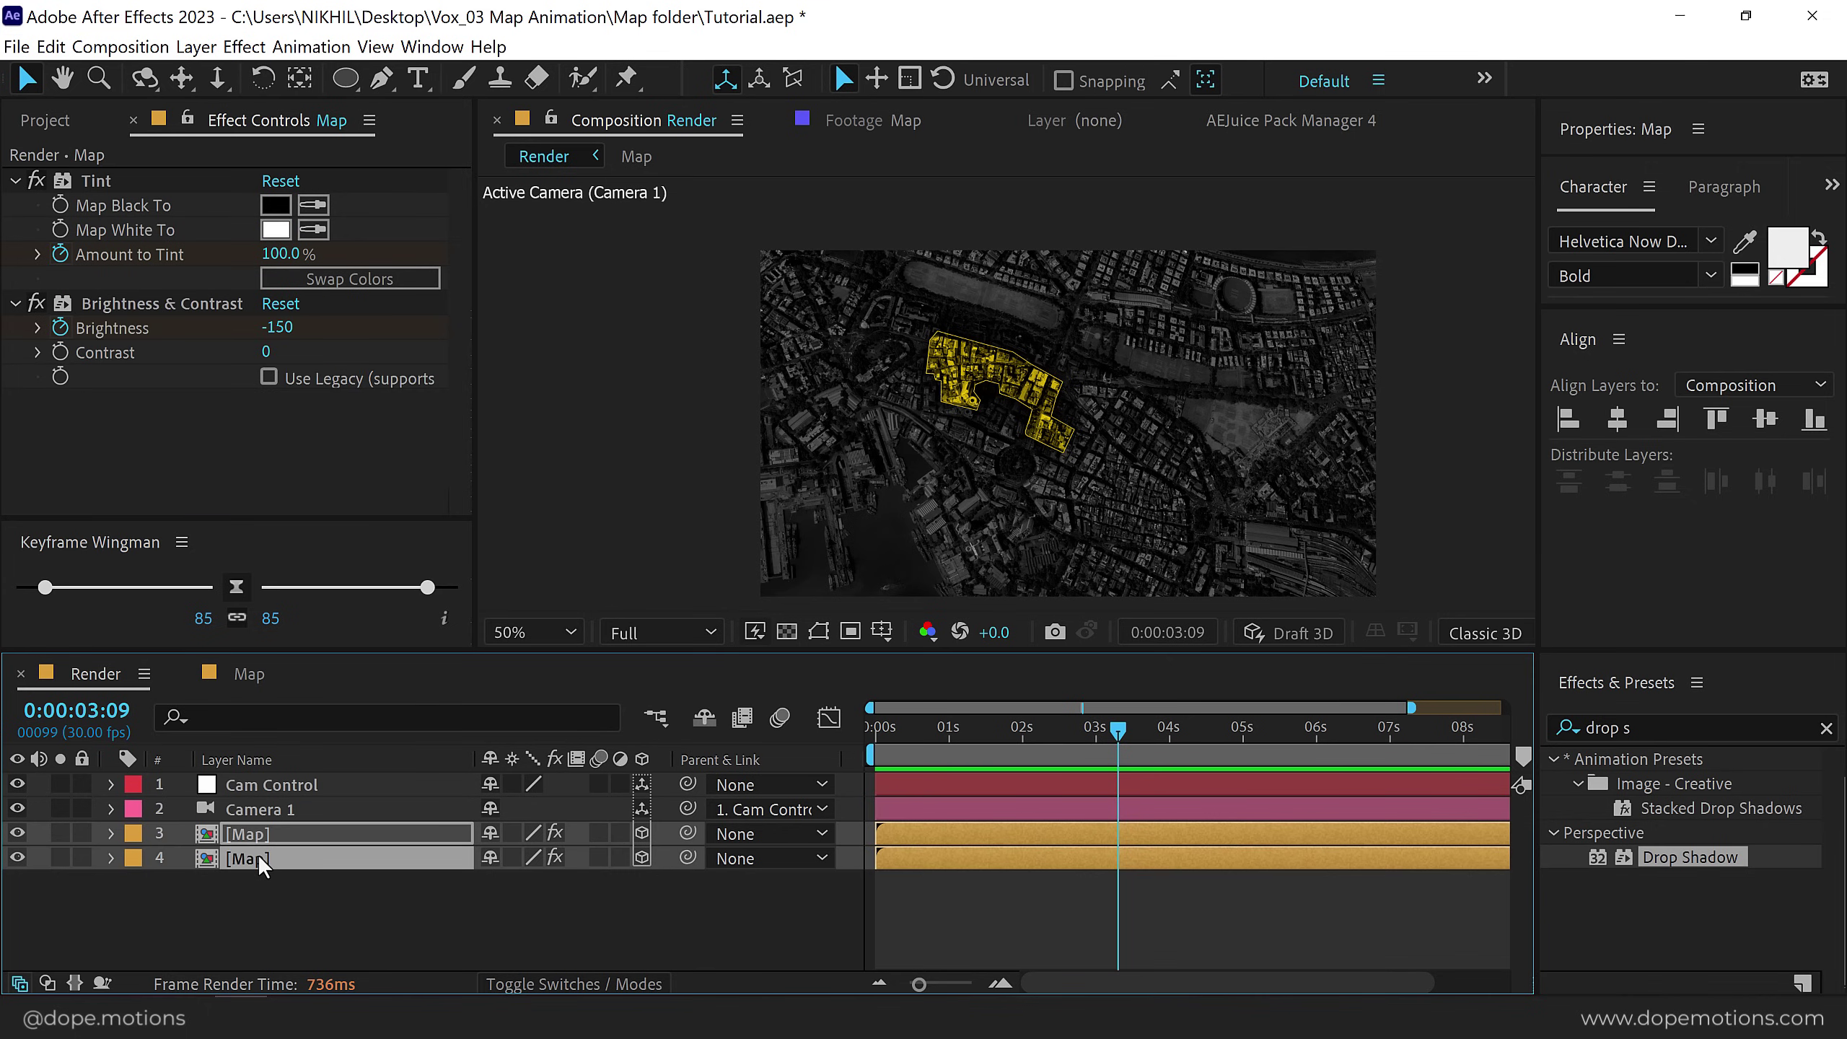
{"action": "left_click", "coordinate": [349, 79]}
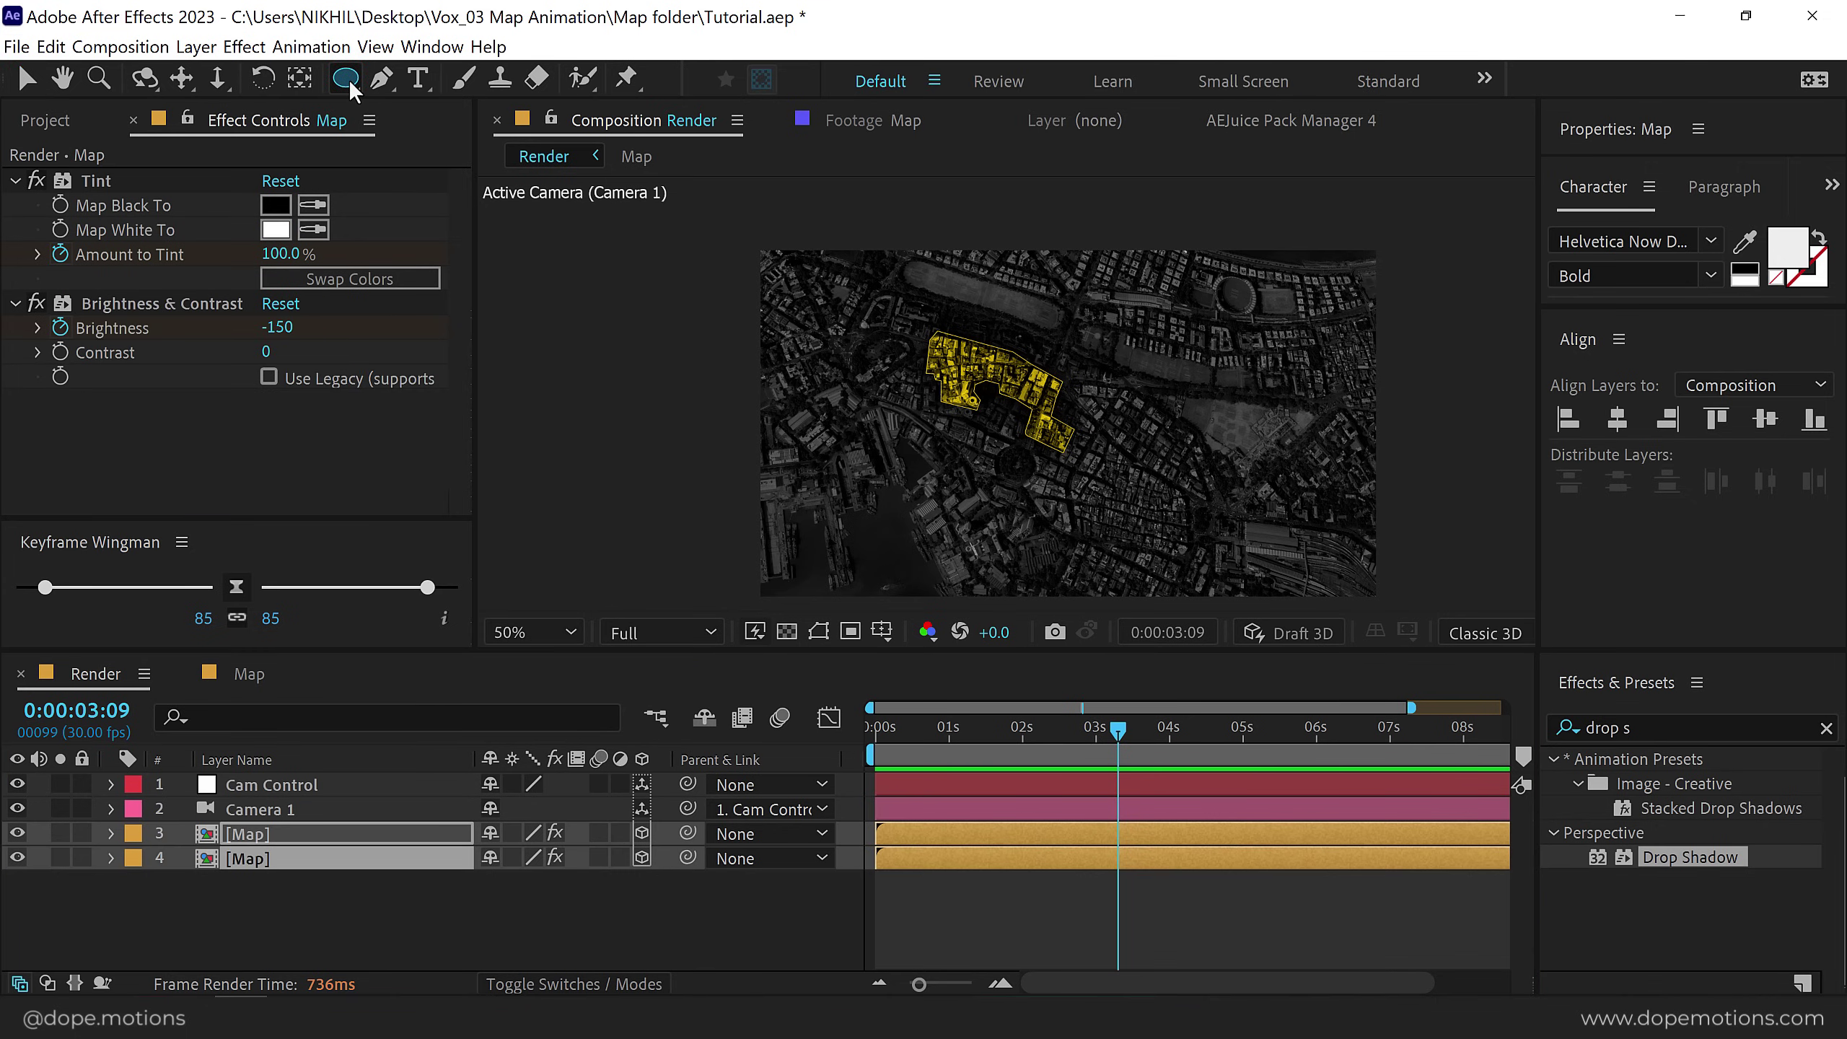
{"action": "key", "text": "v"}
{"action": "key", "text": "u"}
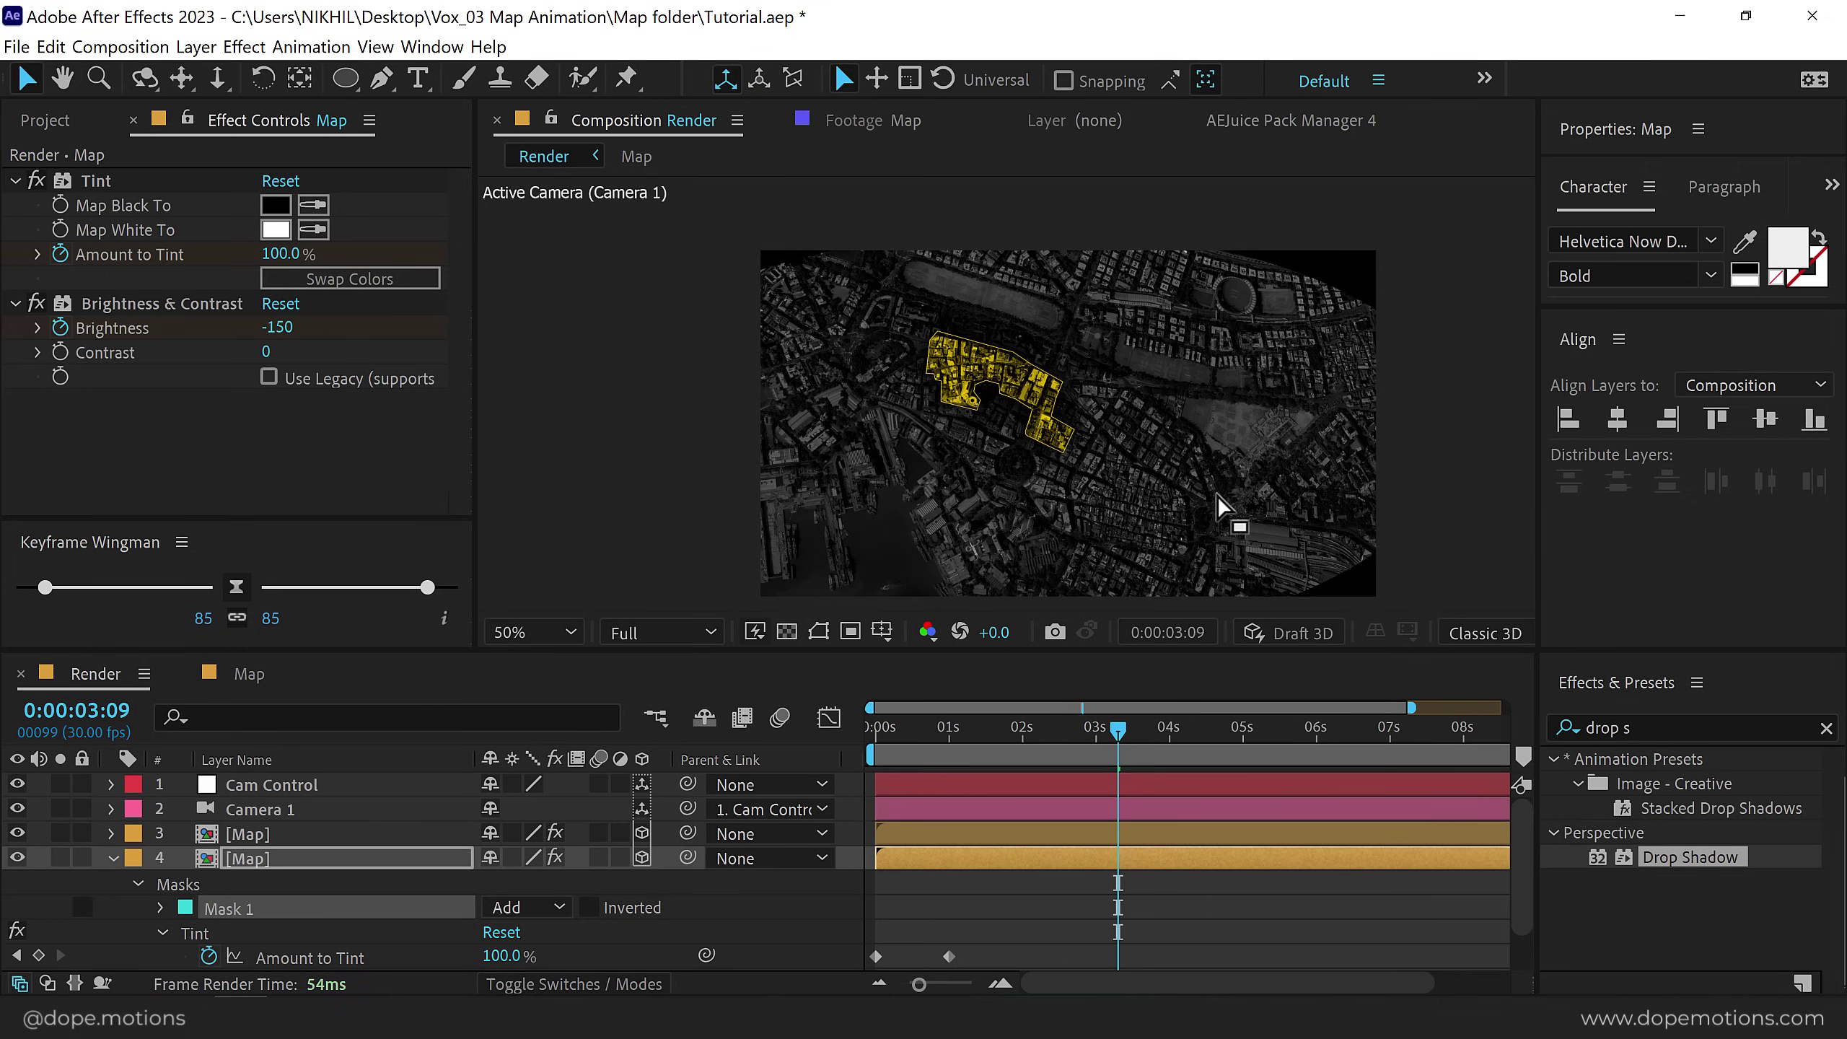
{"action": "key", "text": "f"}
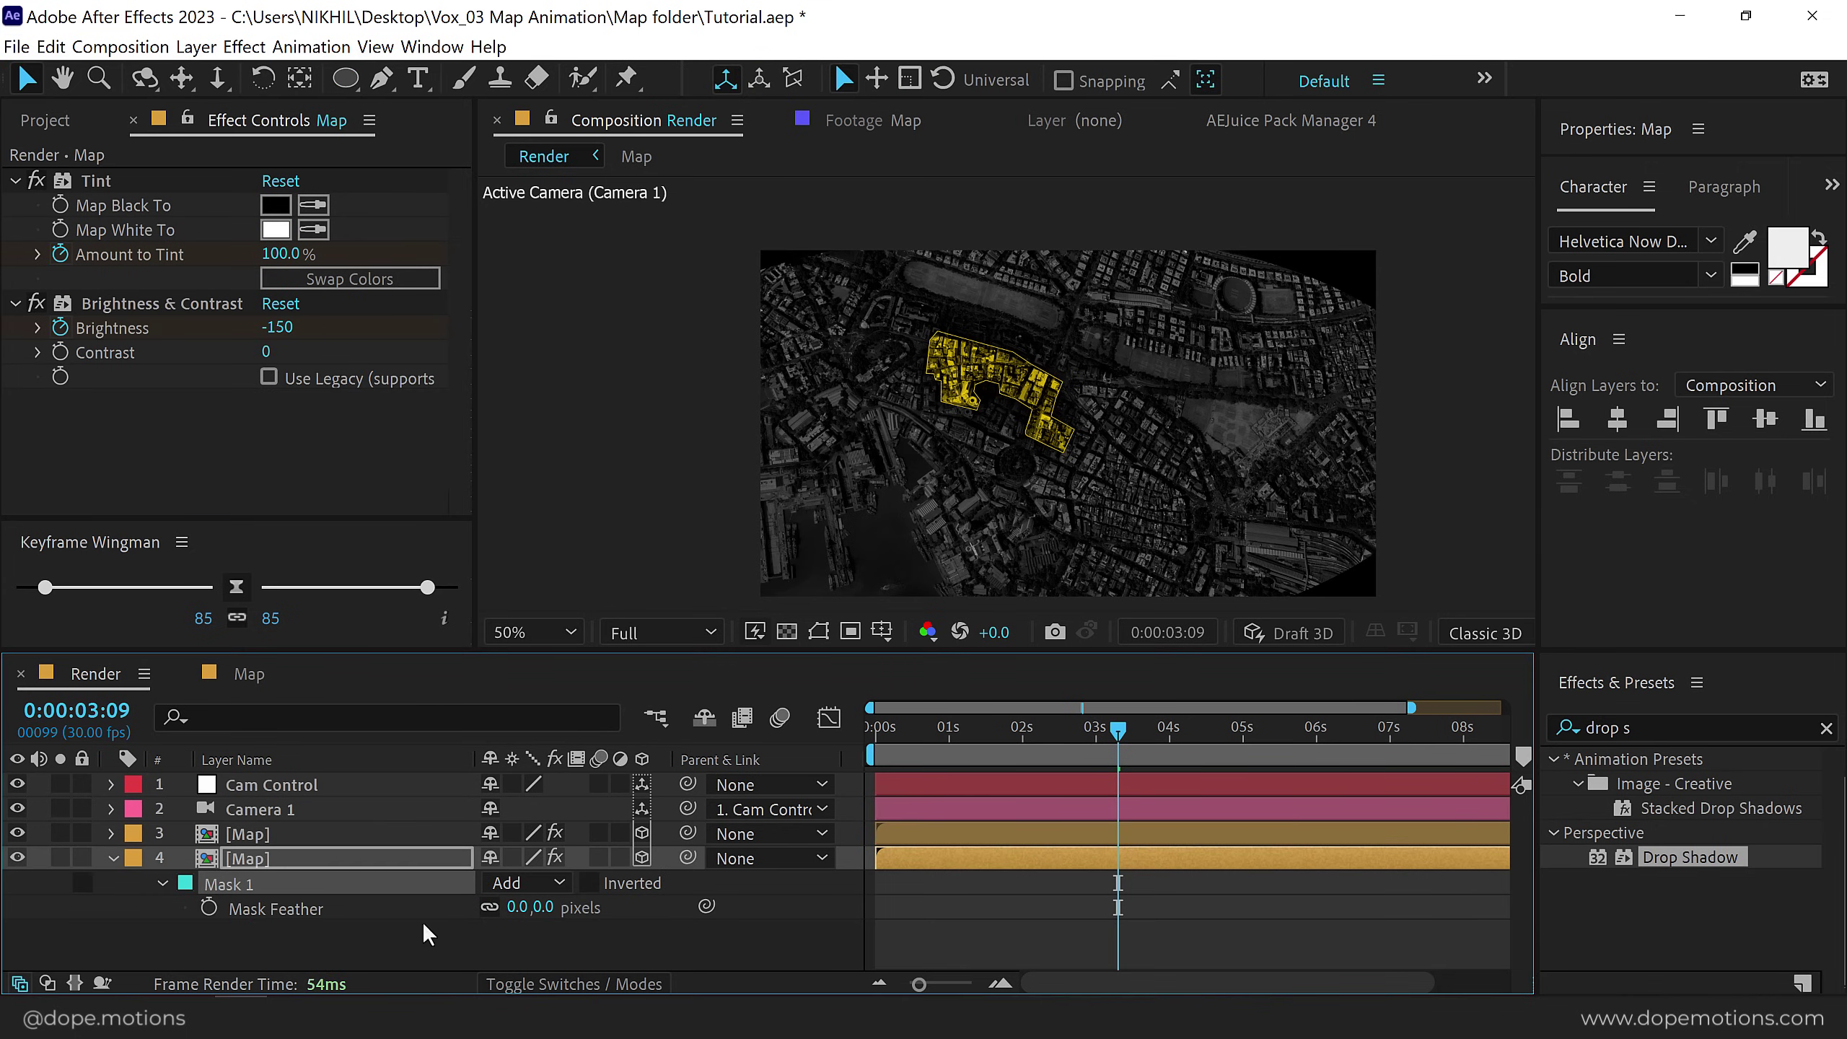
{"action": "left_click", "coordinate": [542, 906]}
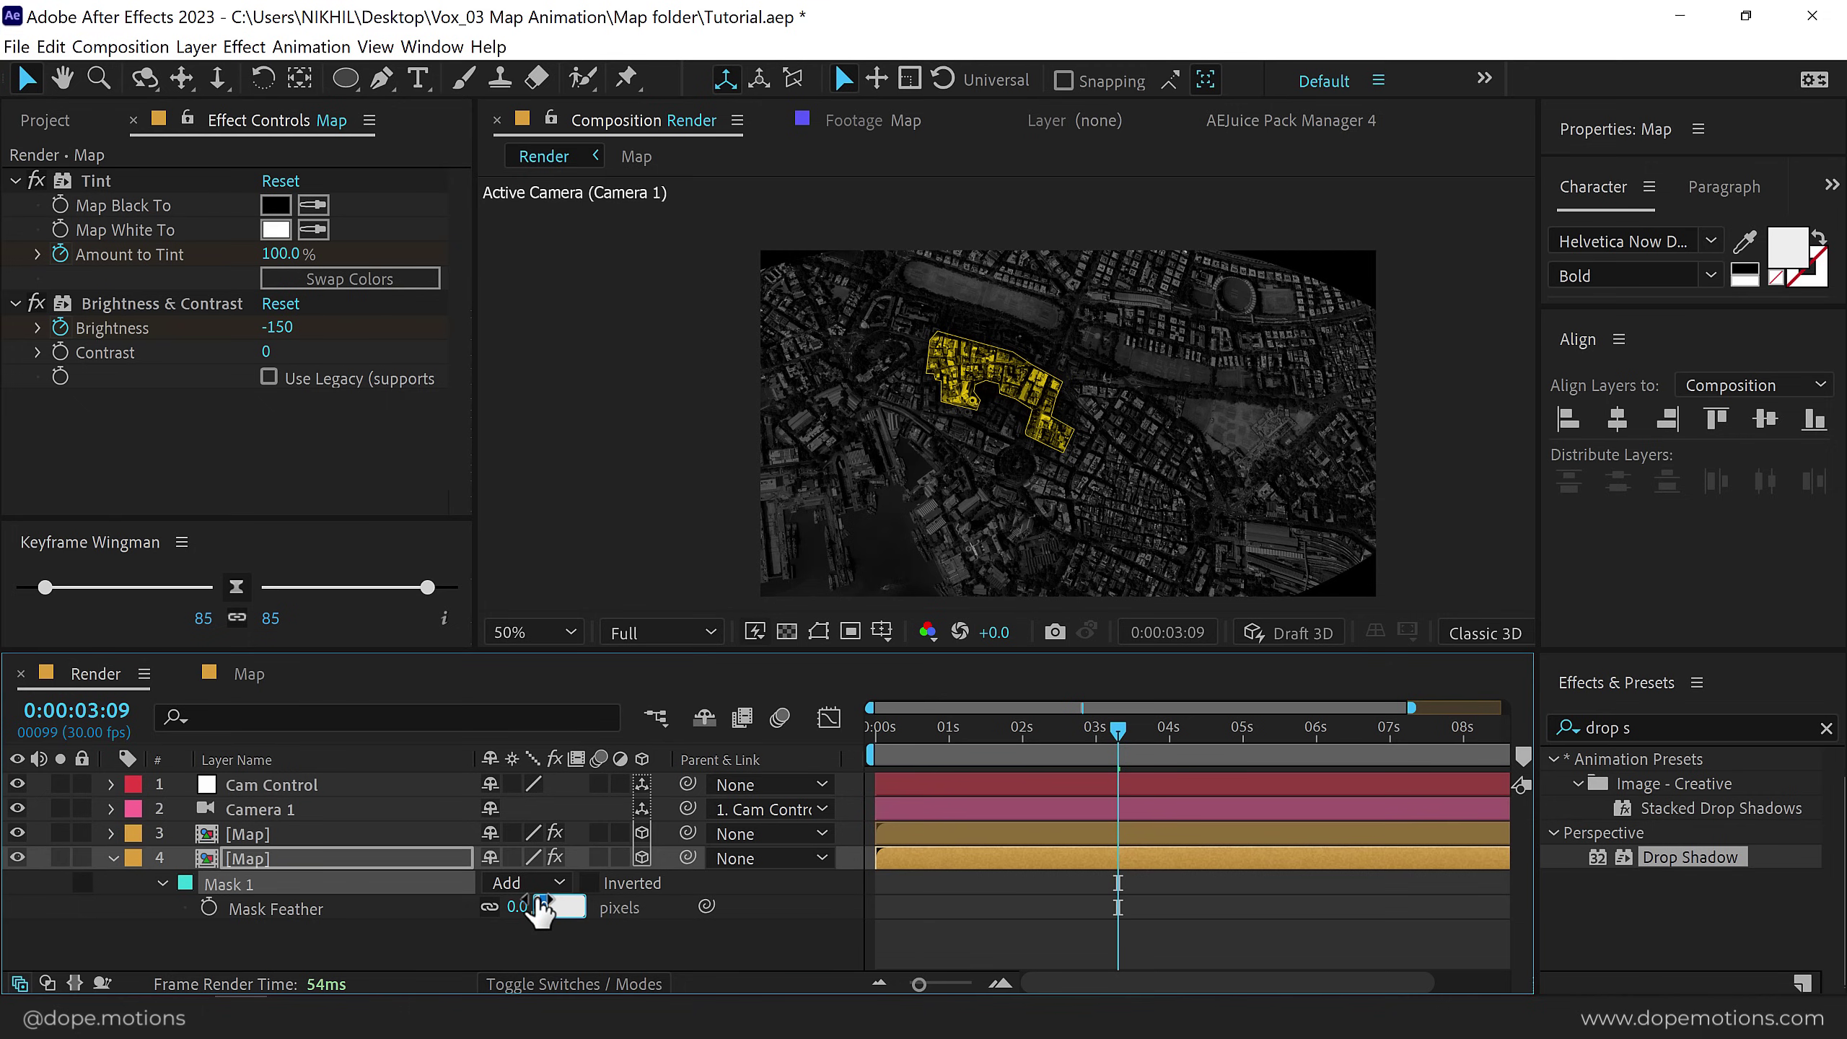
{"action": "type", "text": "100"}
{"action": "key", "text": "Return"}
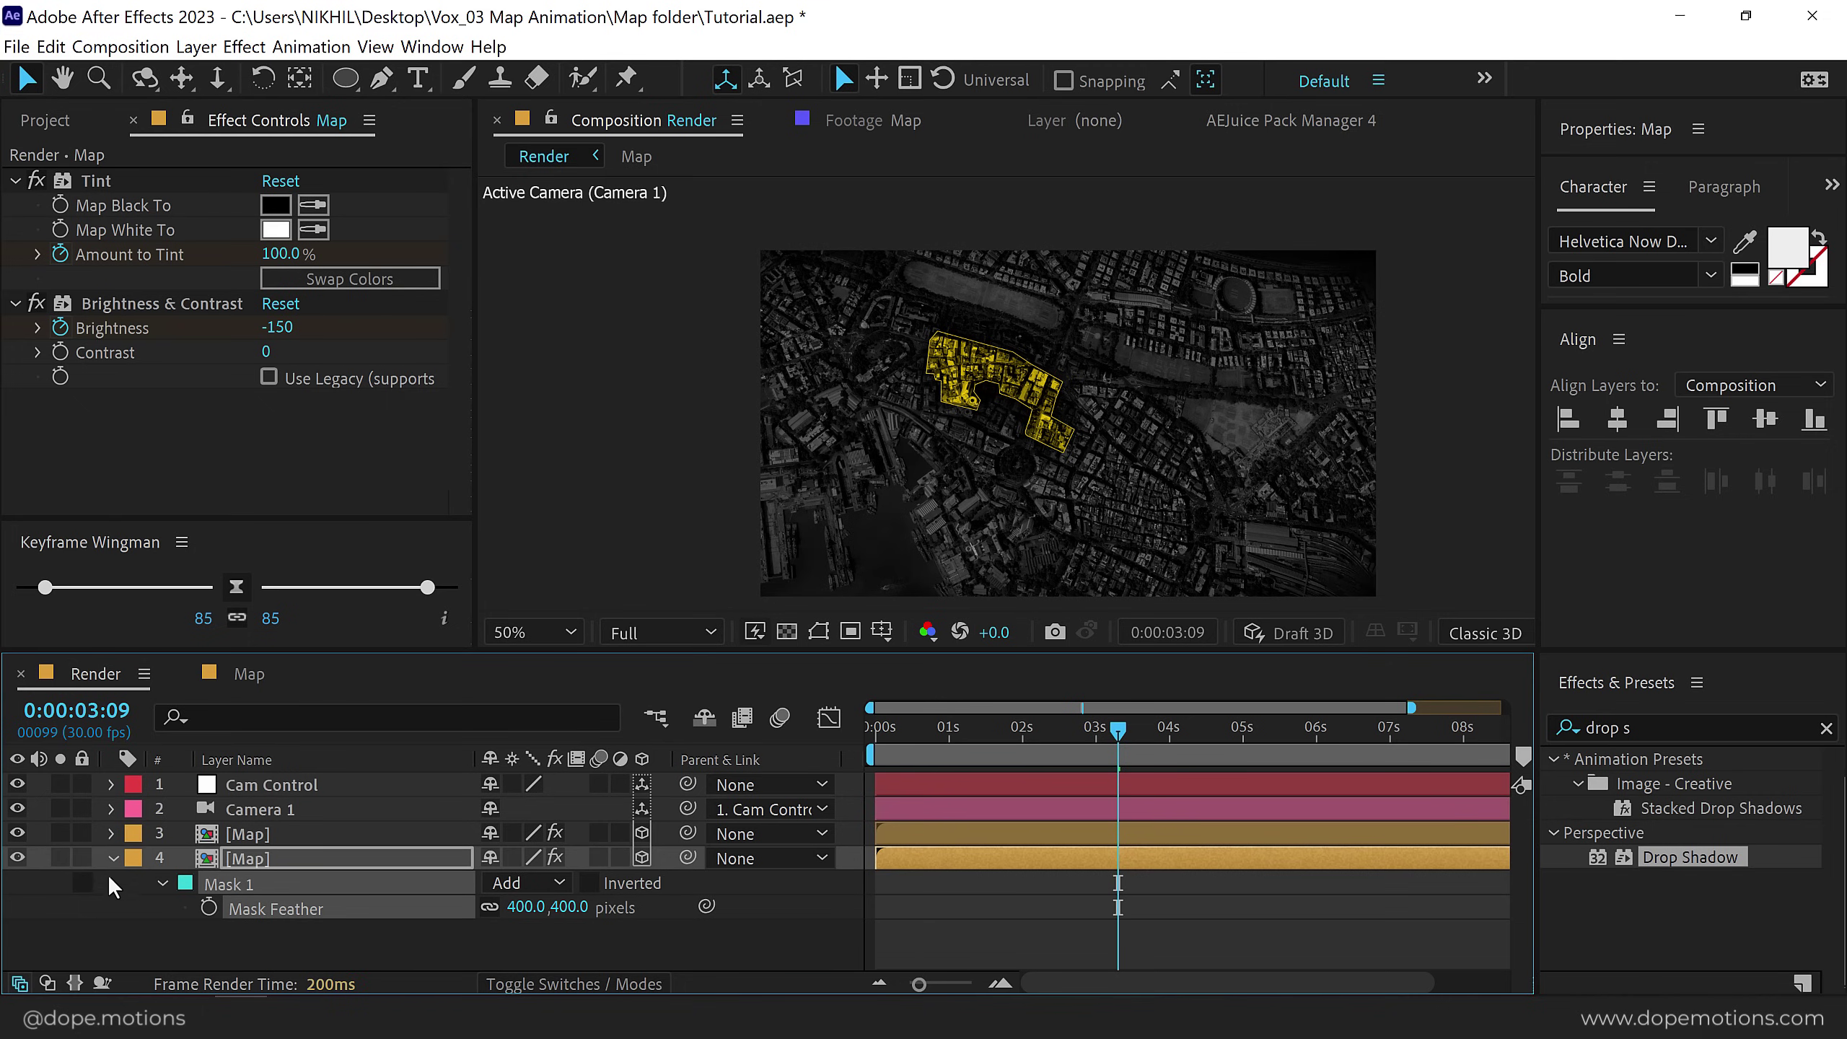
{"action": "right_click", "coordinate": [320, 923]}
Add an adjustment layer, move it to the top, and rename it CC.
{"action": "mouse_move", "coordinate": [509, 662]}
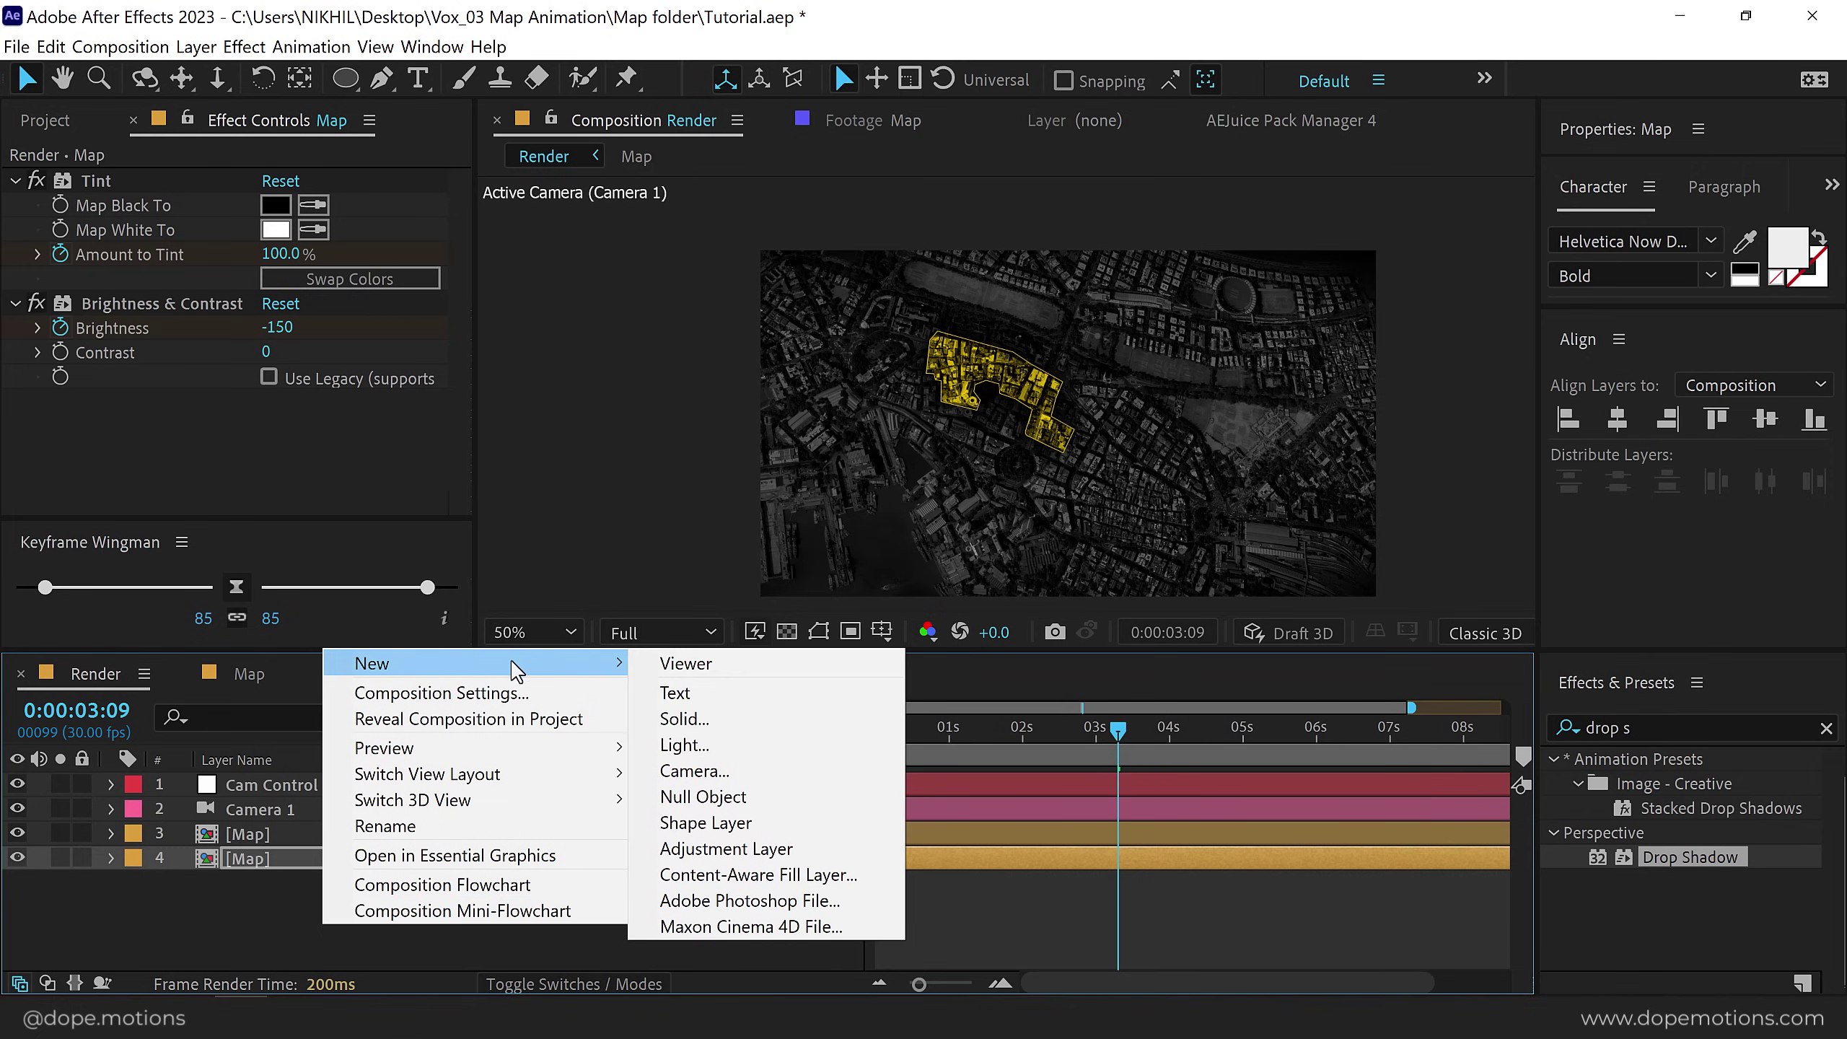
{"action": "left_click", "coordinate": [724, 848]}
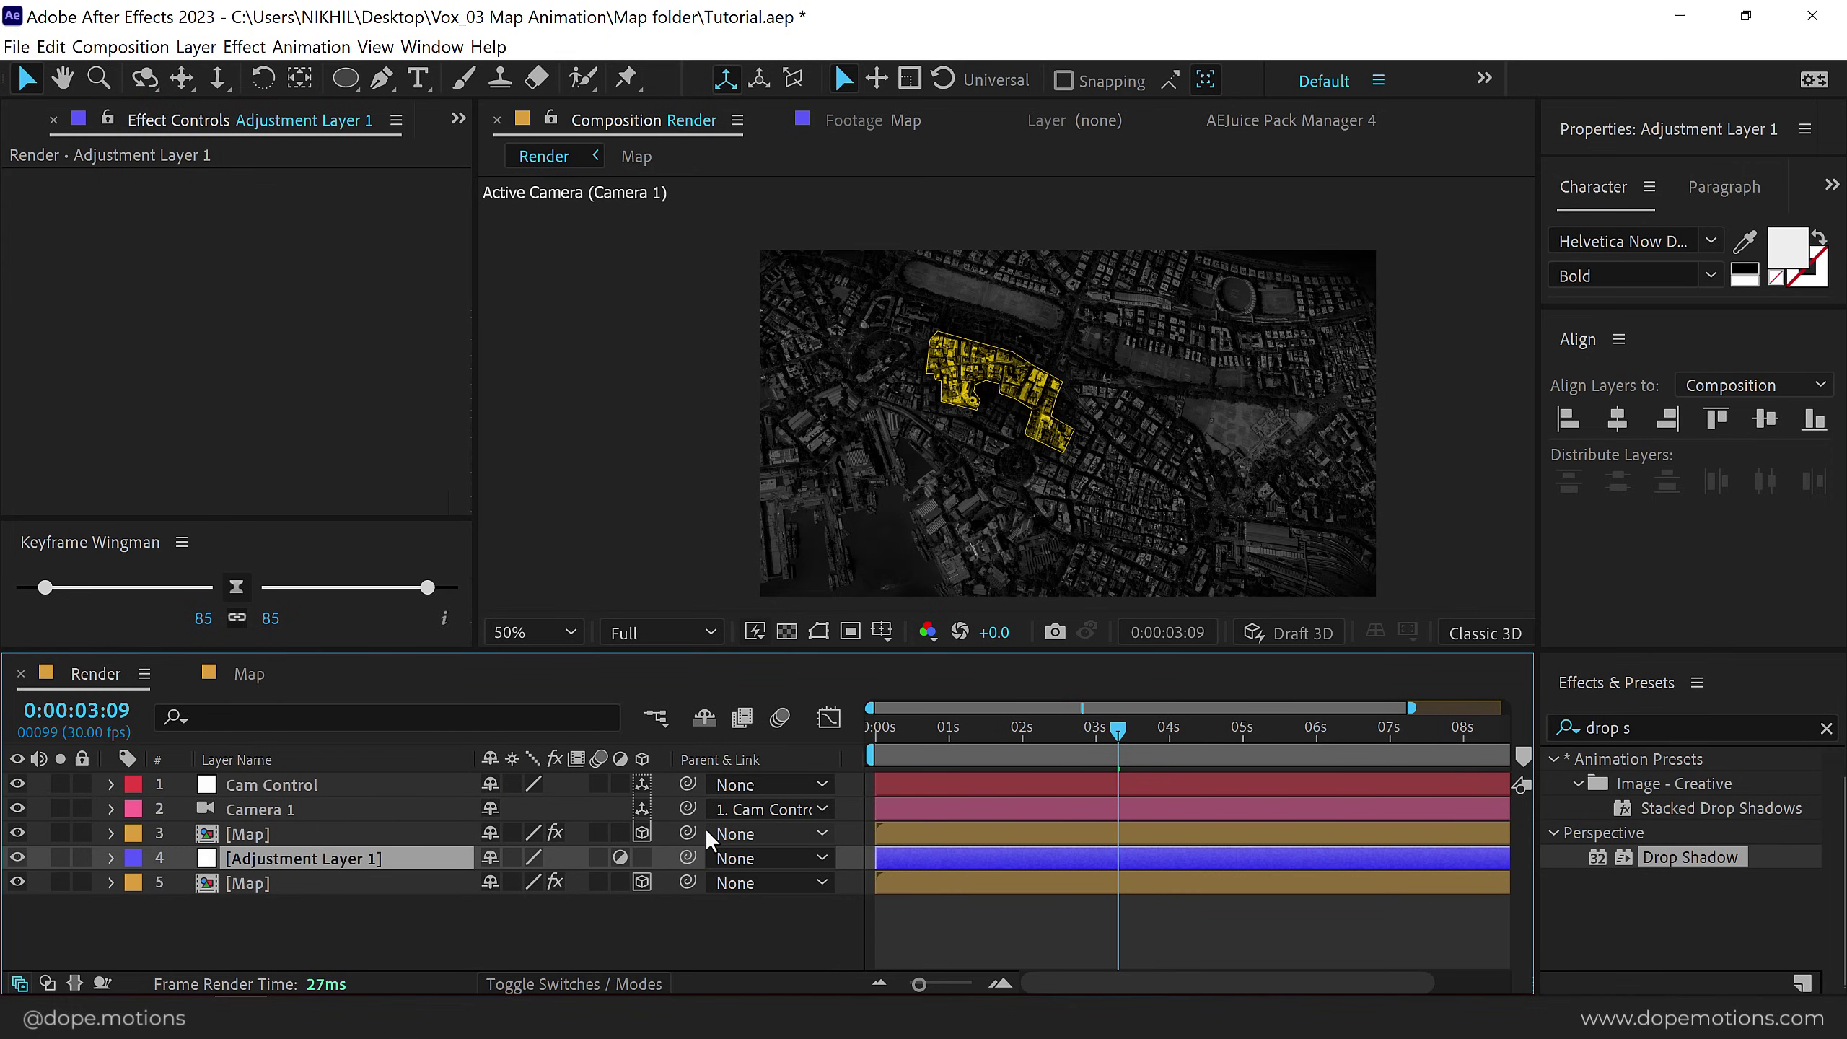
{"action": "left_click_drag", "start_coordinate": [280, 860], "coordinate": [286, 772]}
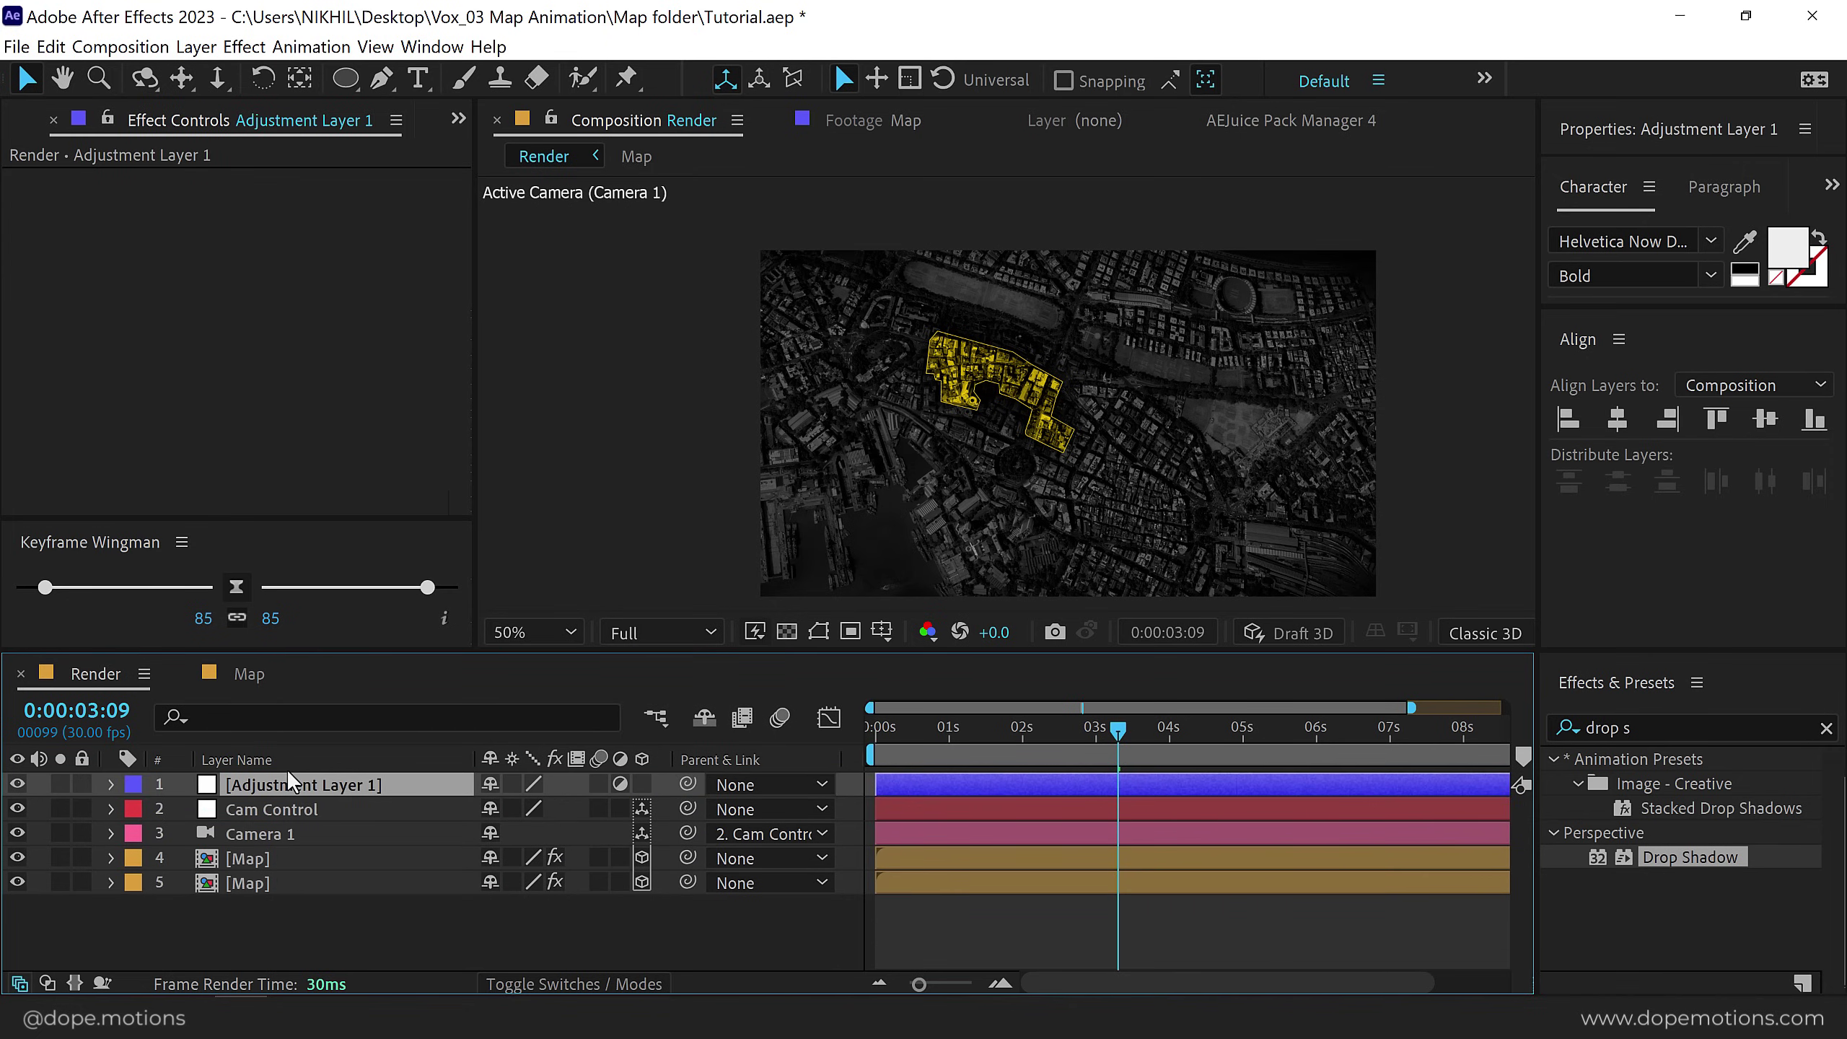
{"action": "key", "text": "Return"}
{"action": "type", "text": "CC"}
{"action": "key", "text": "Return"}
Apply the Curves effect to CC through the FX Console search.
{"action": "key", "text": "ctrl+space"}
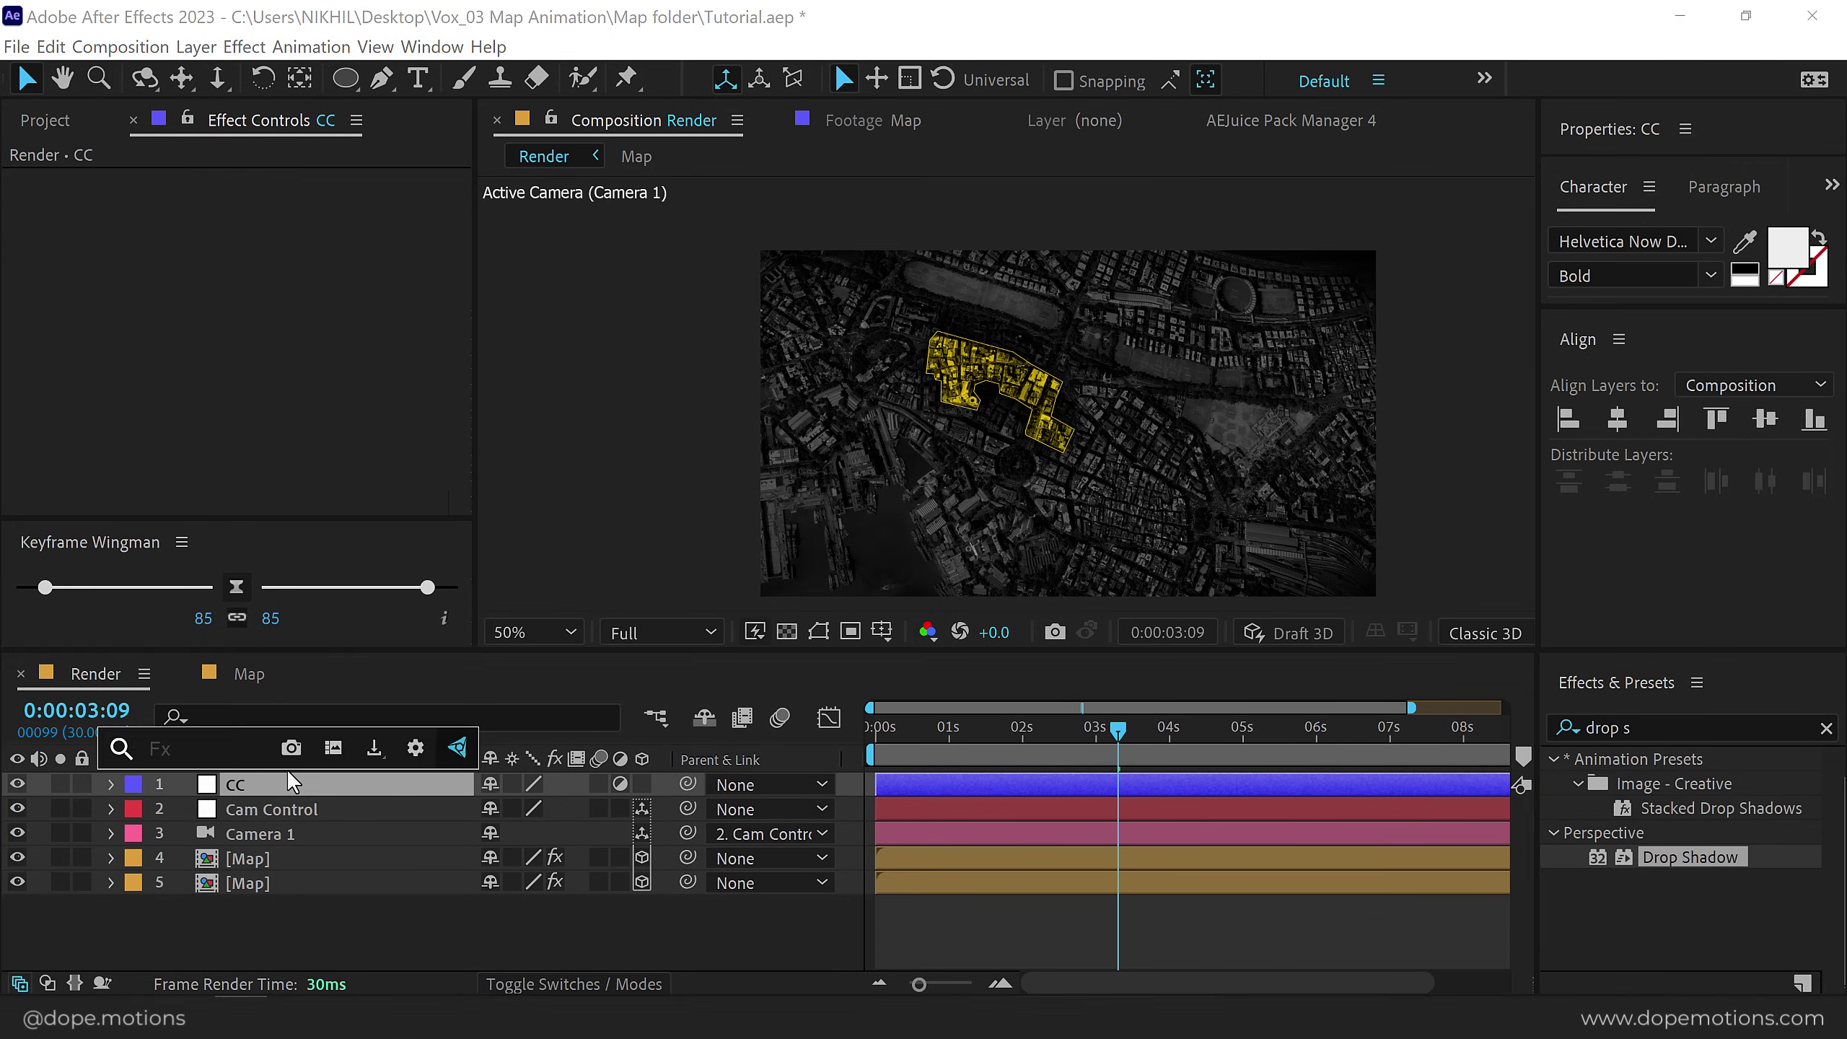
{"action": "type", "text": "curv"}
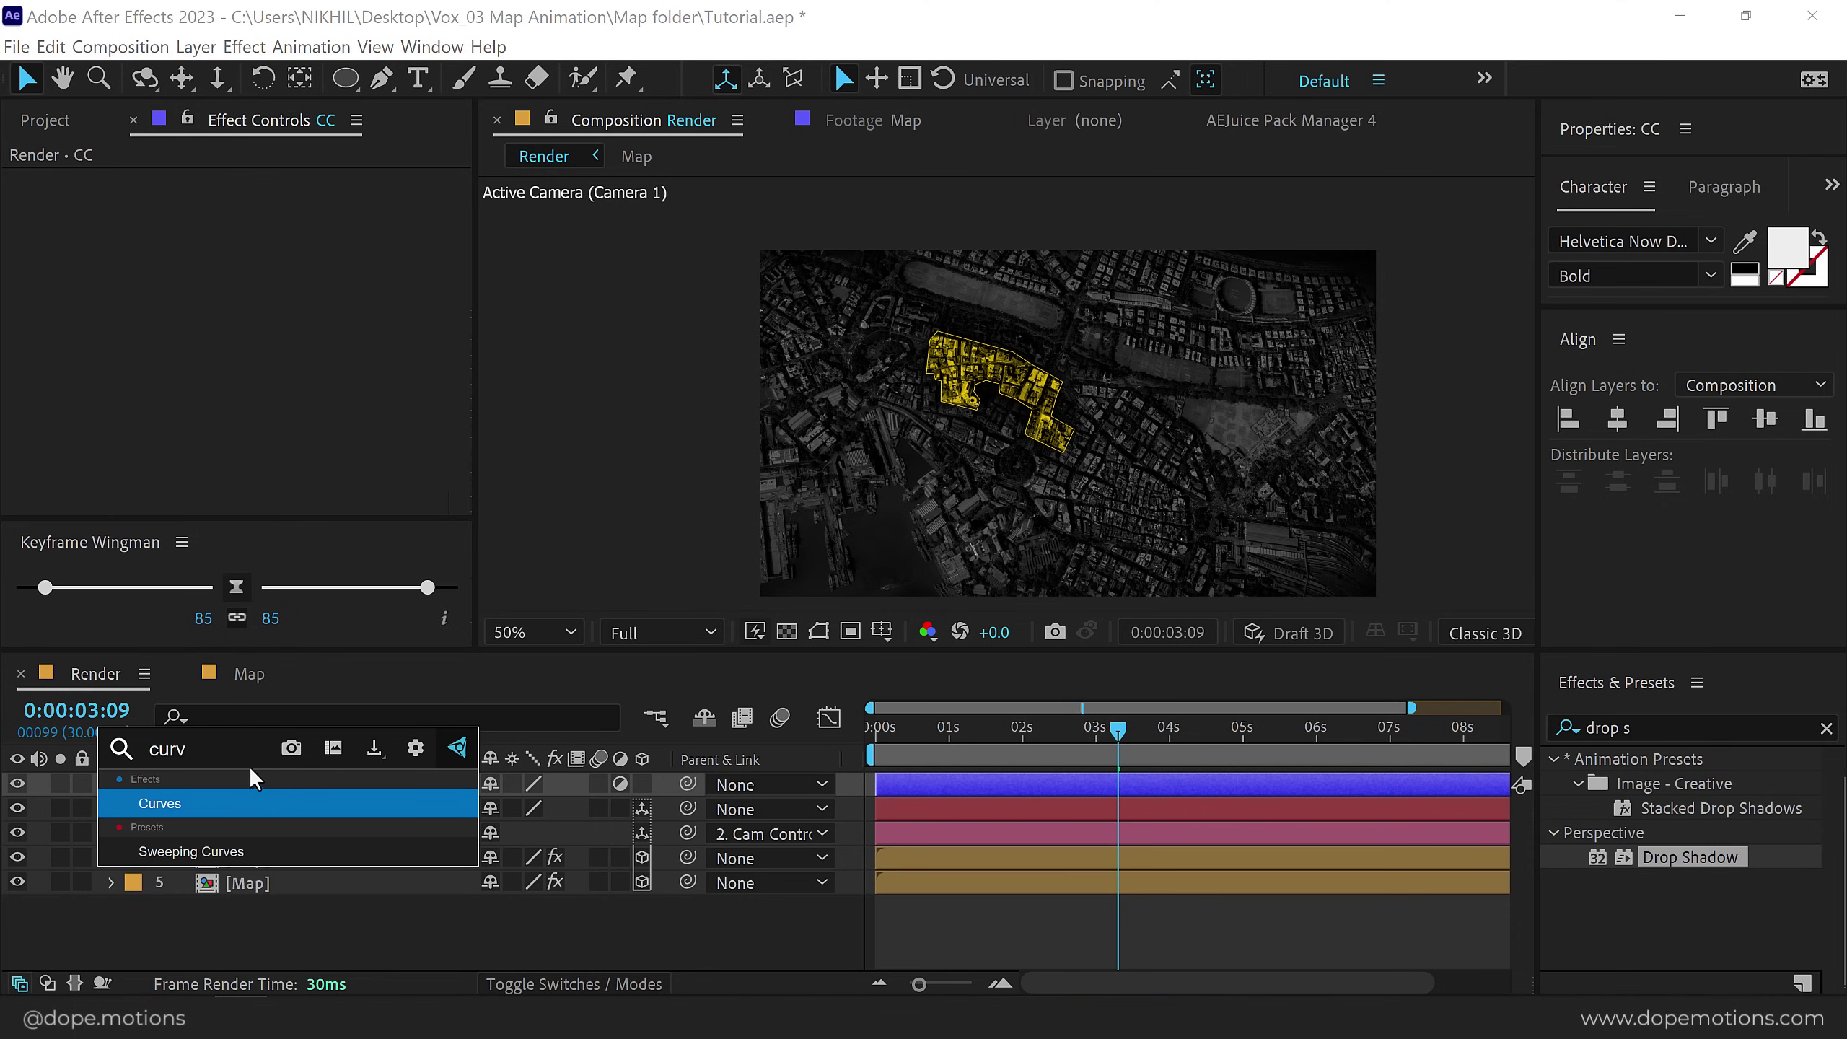
{"action": "left_click", "coordinate": [208, 795]}
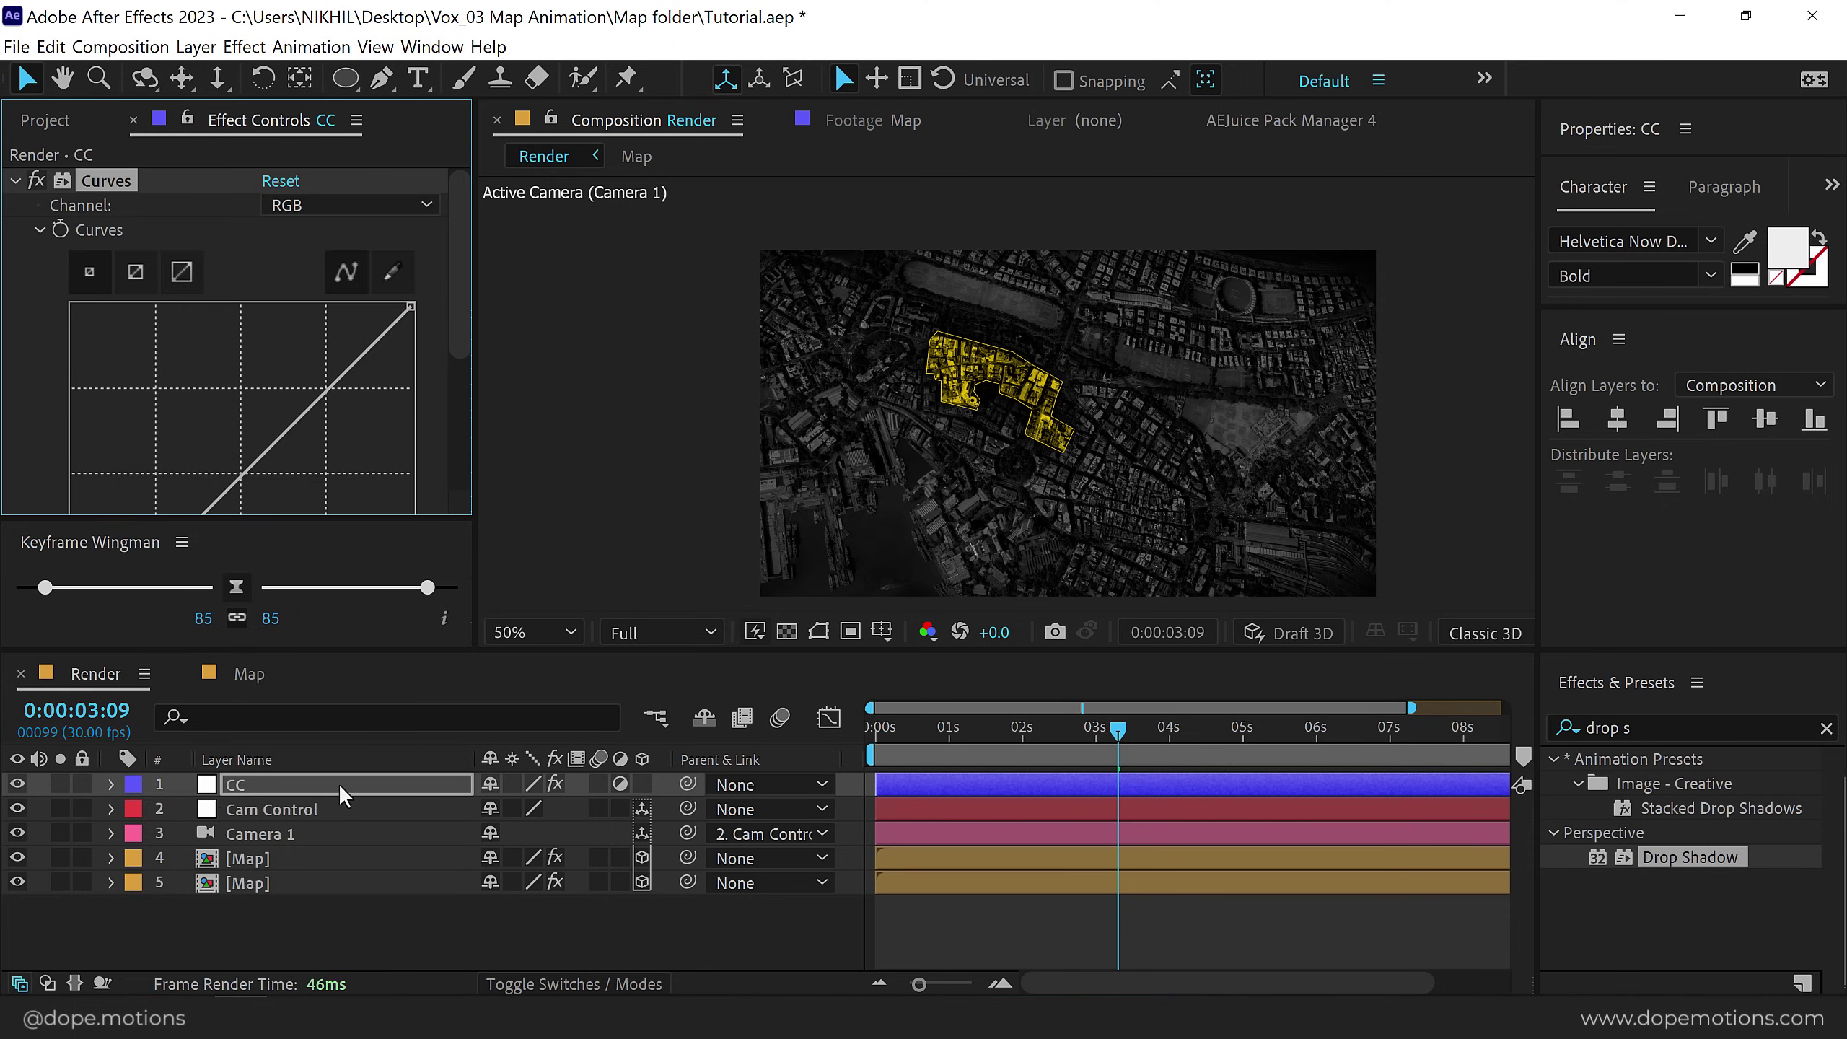
{"action": "key", "text": "ctrl+space"}
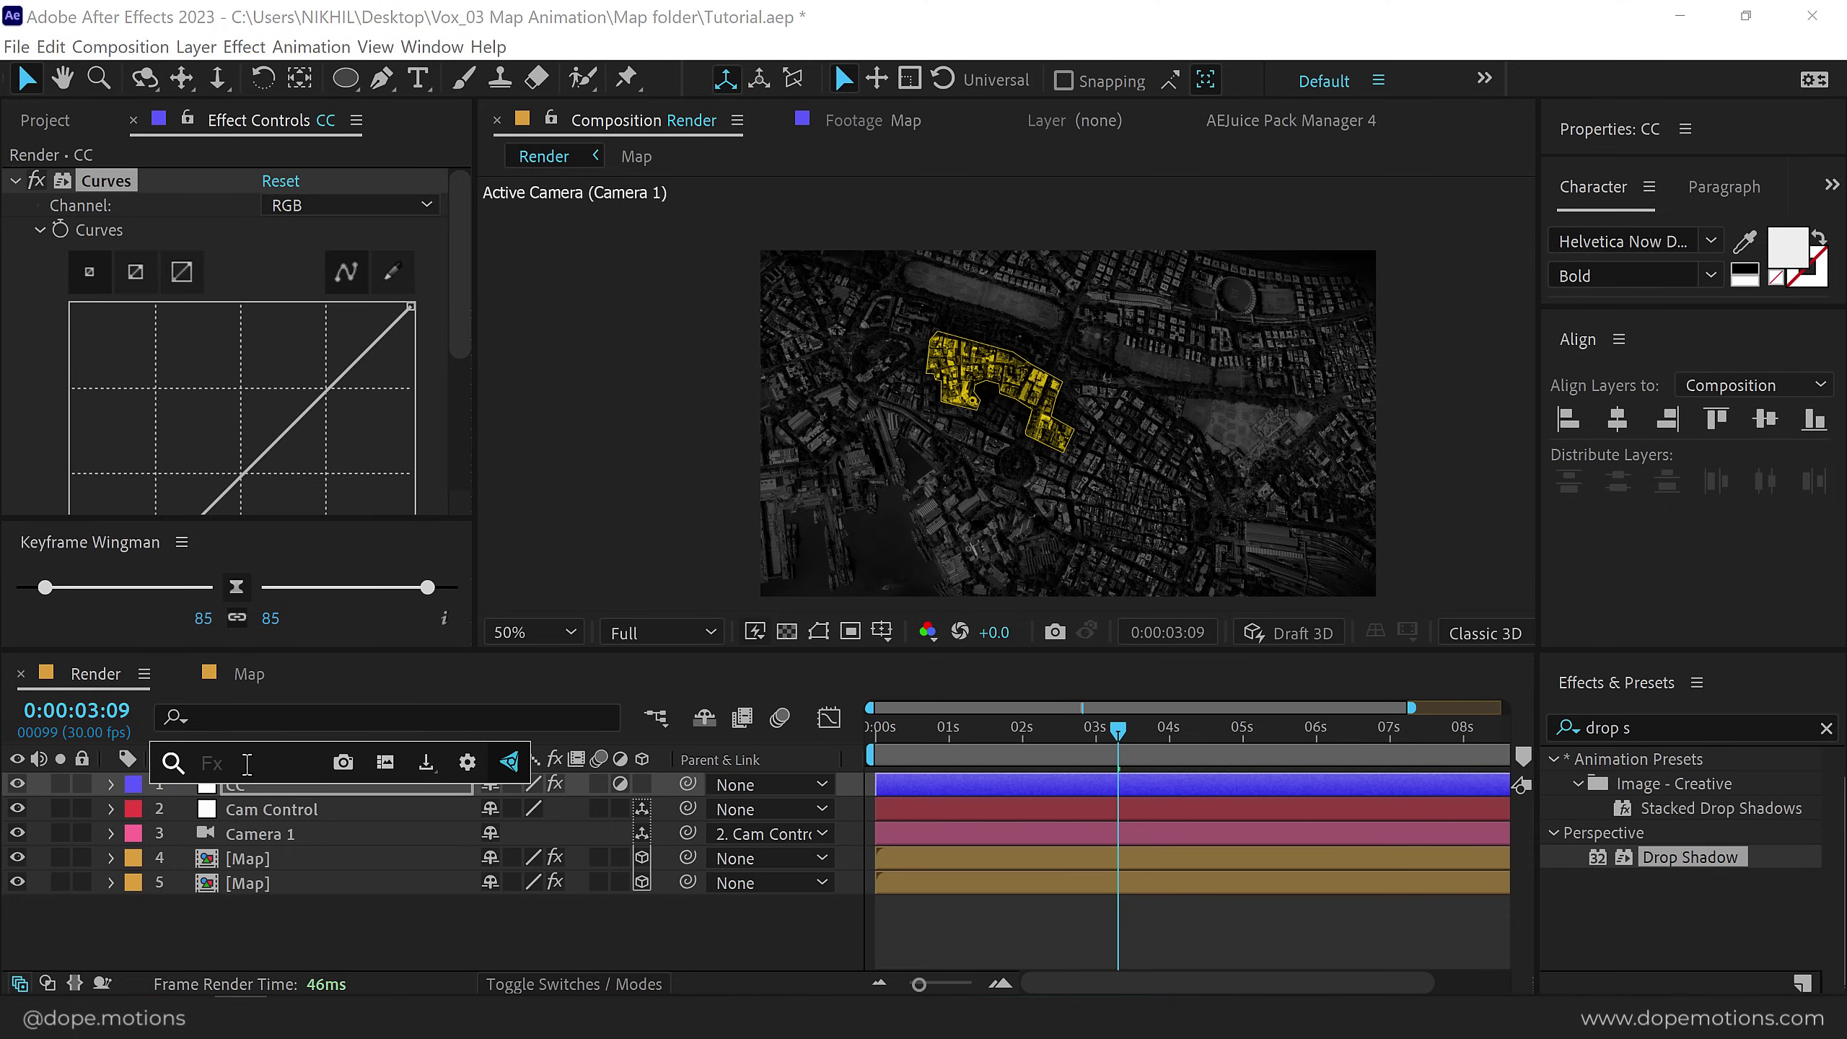
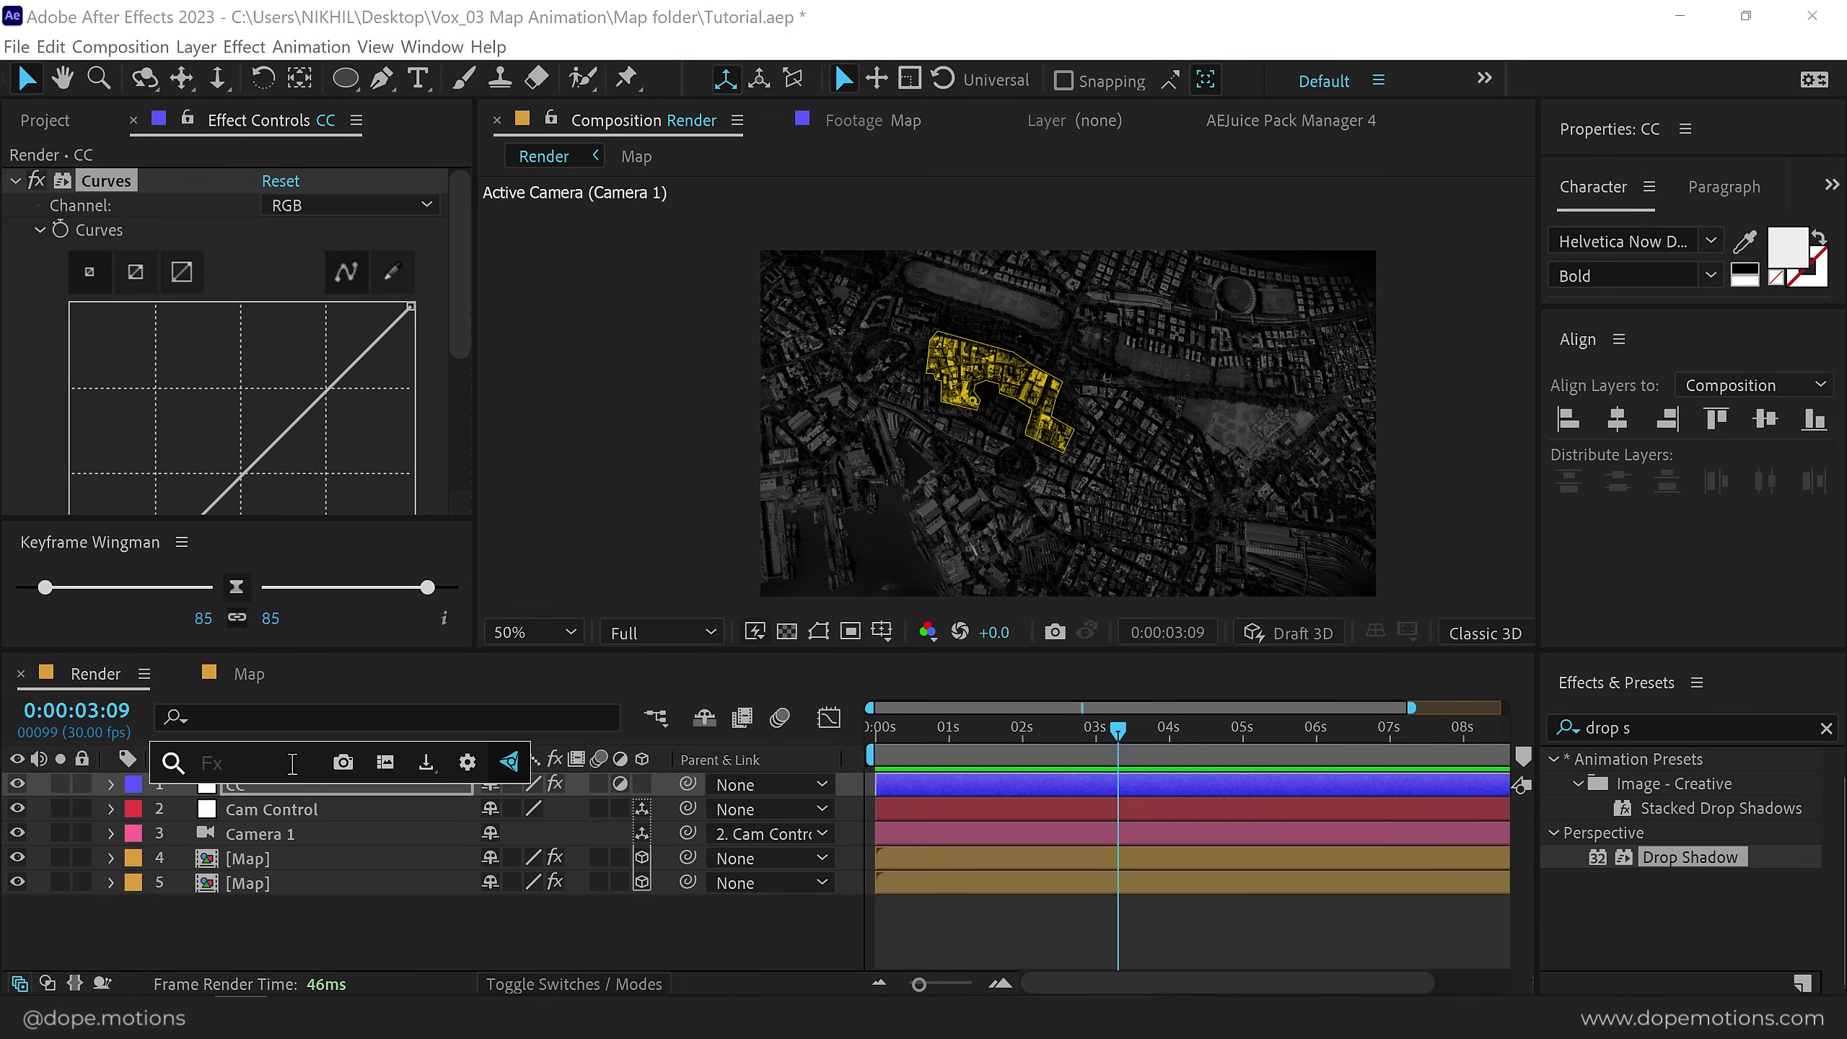
Darken the map by pulling down a point on the CC layer's Curves.
{"action": "left_click", "coordinate": [267, 924]}
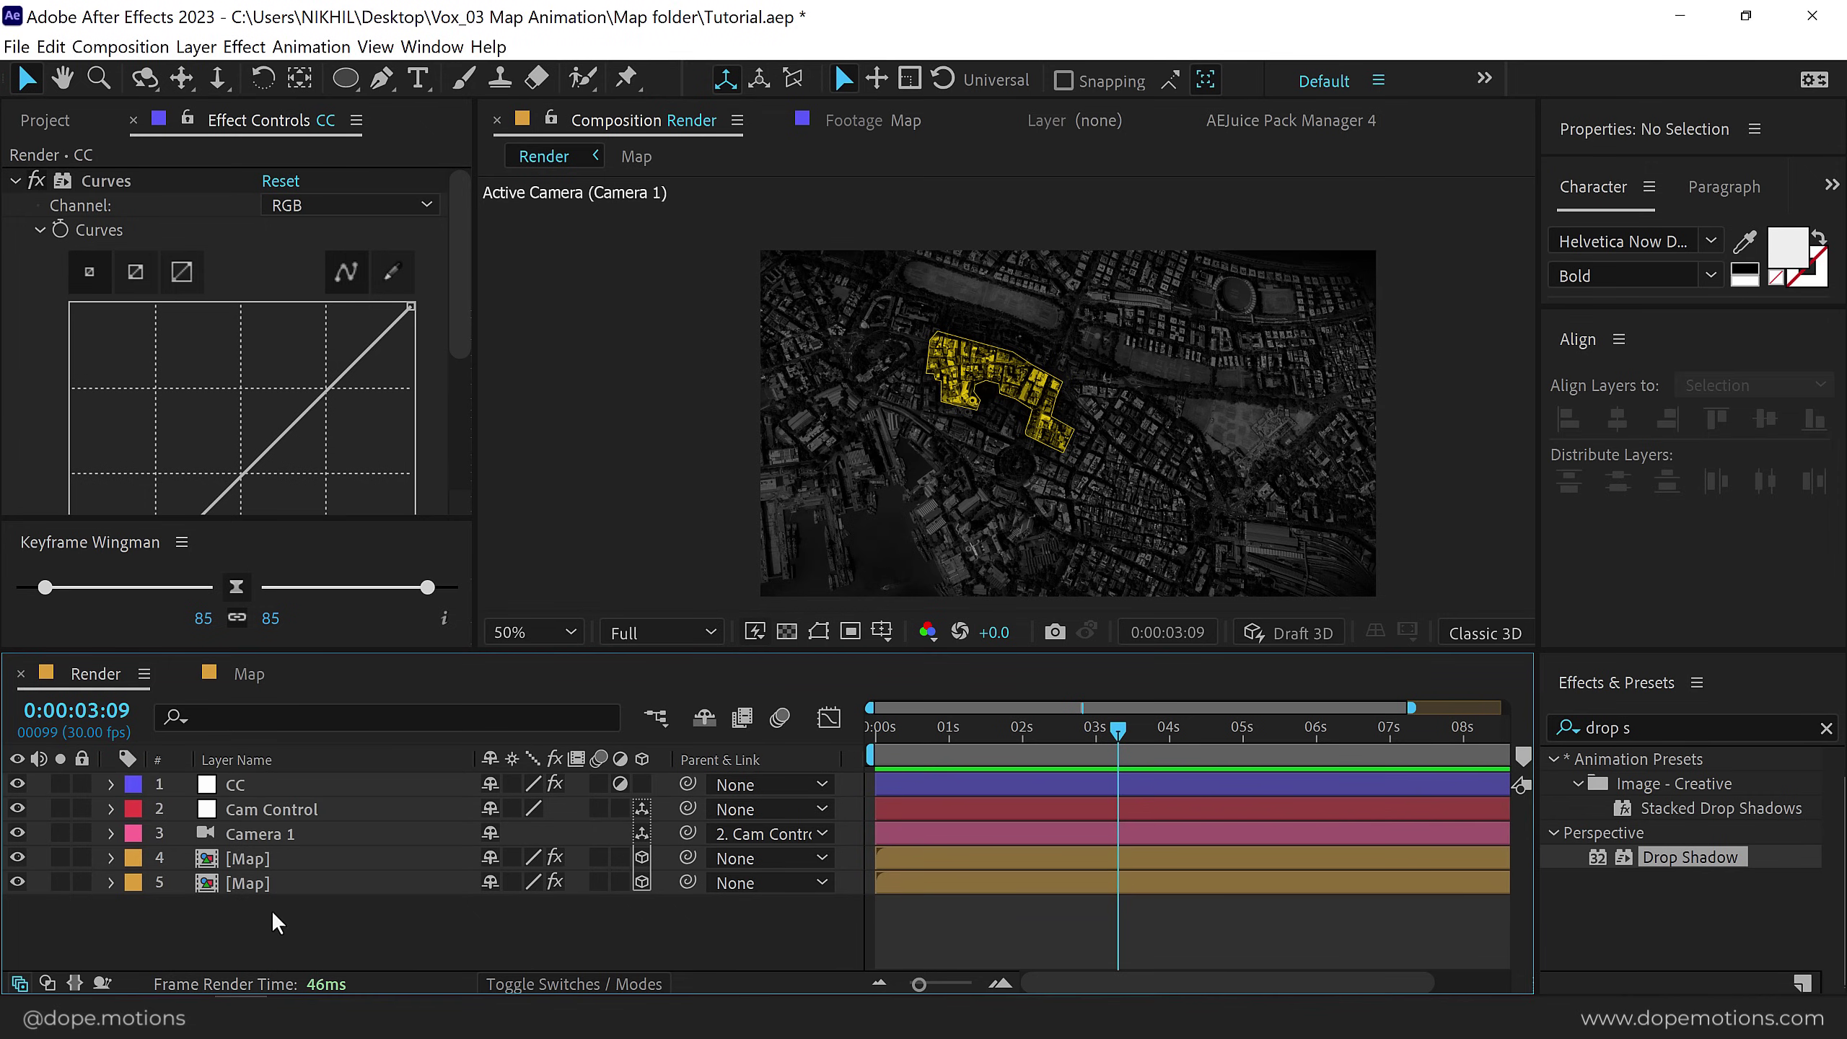
{"action": "left_click", "coordinate": [265, 782]}
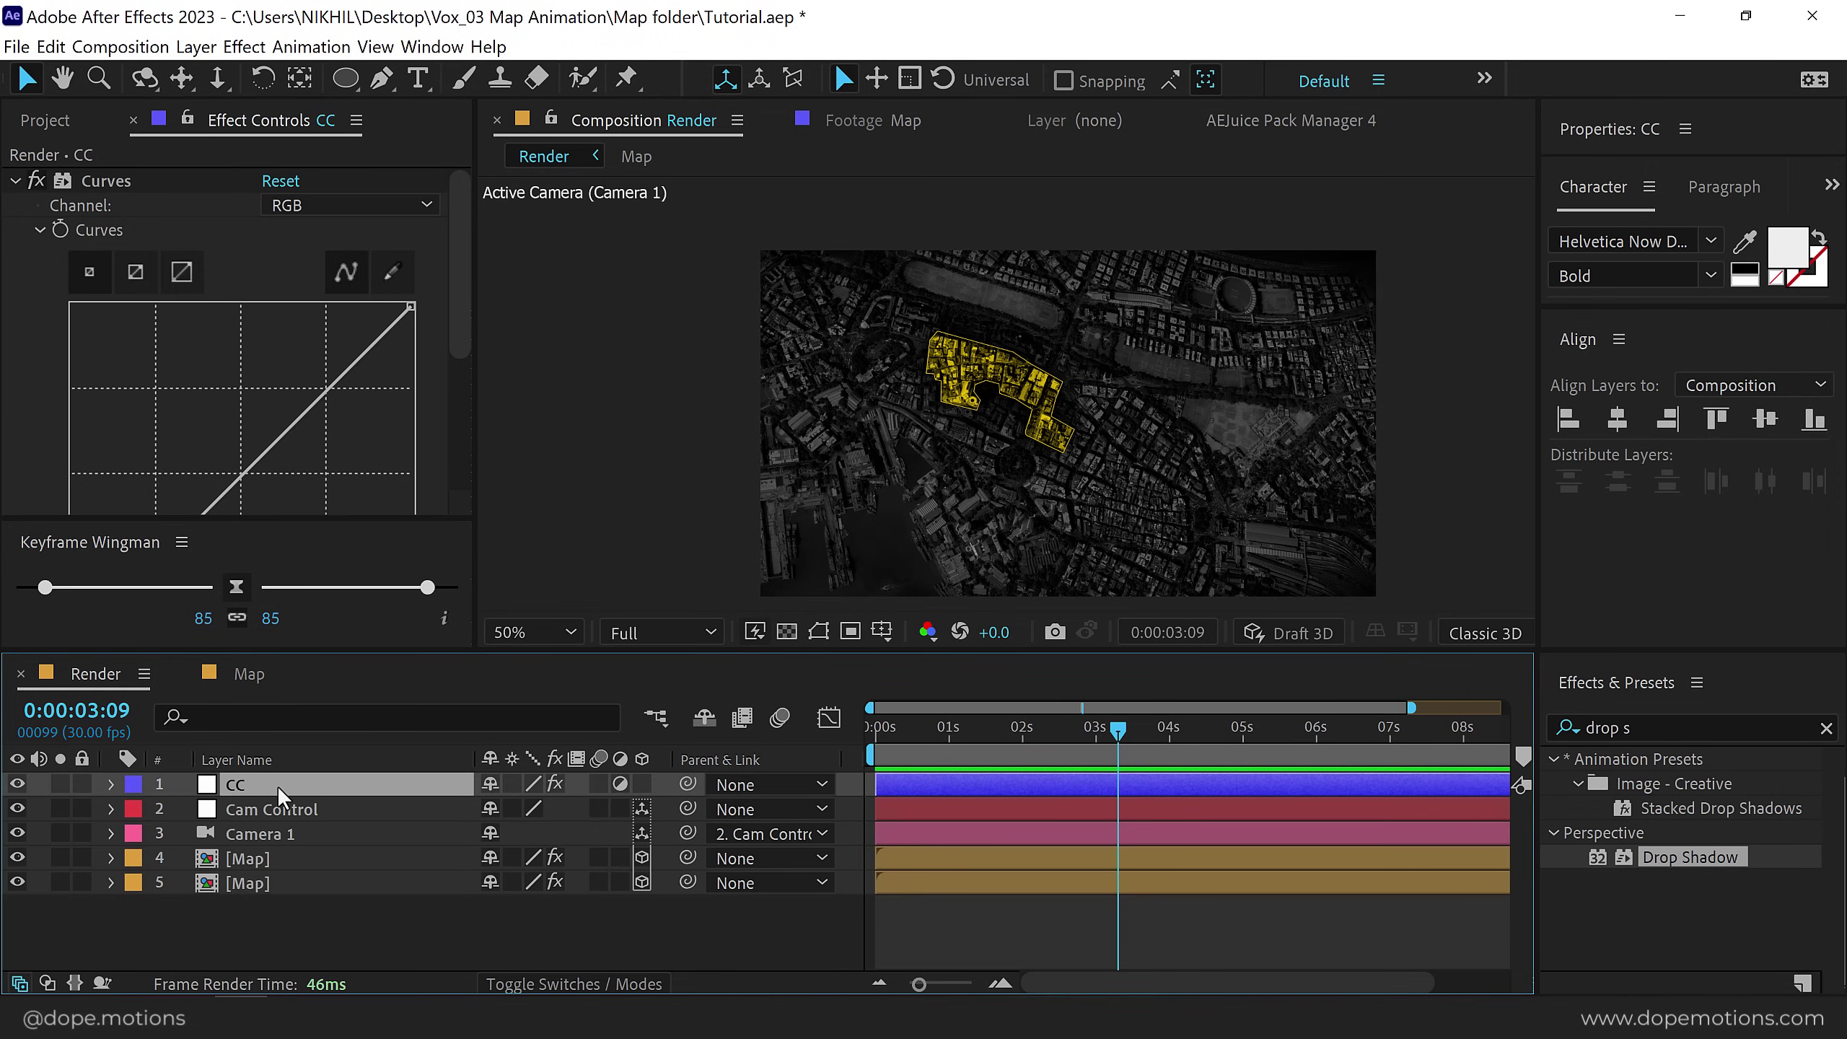
{"action": "key", "text": "ctrl+space"}
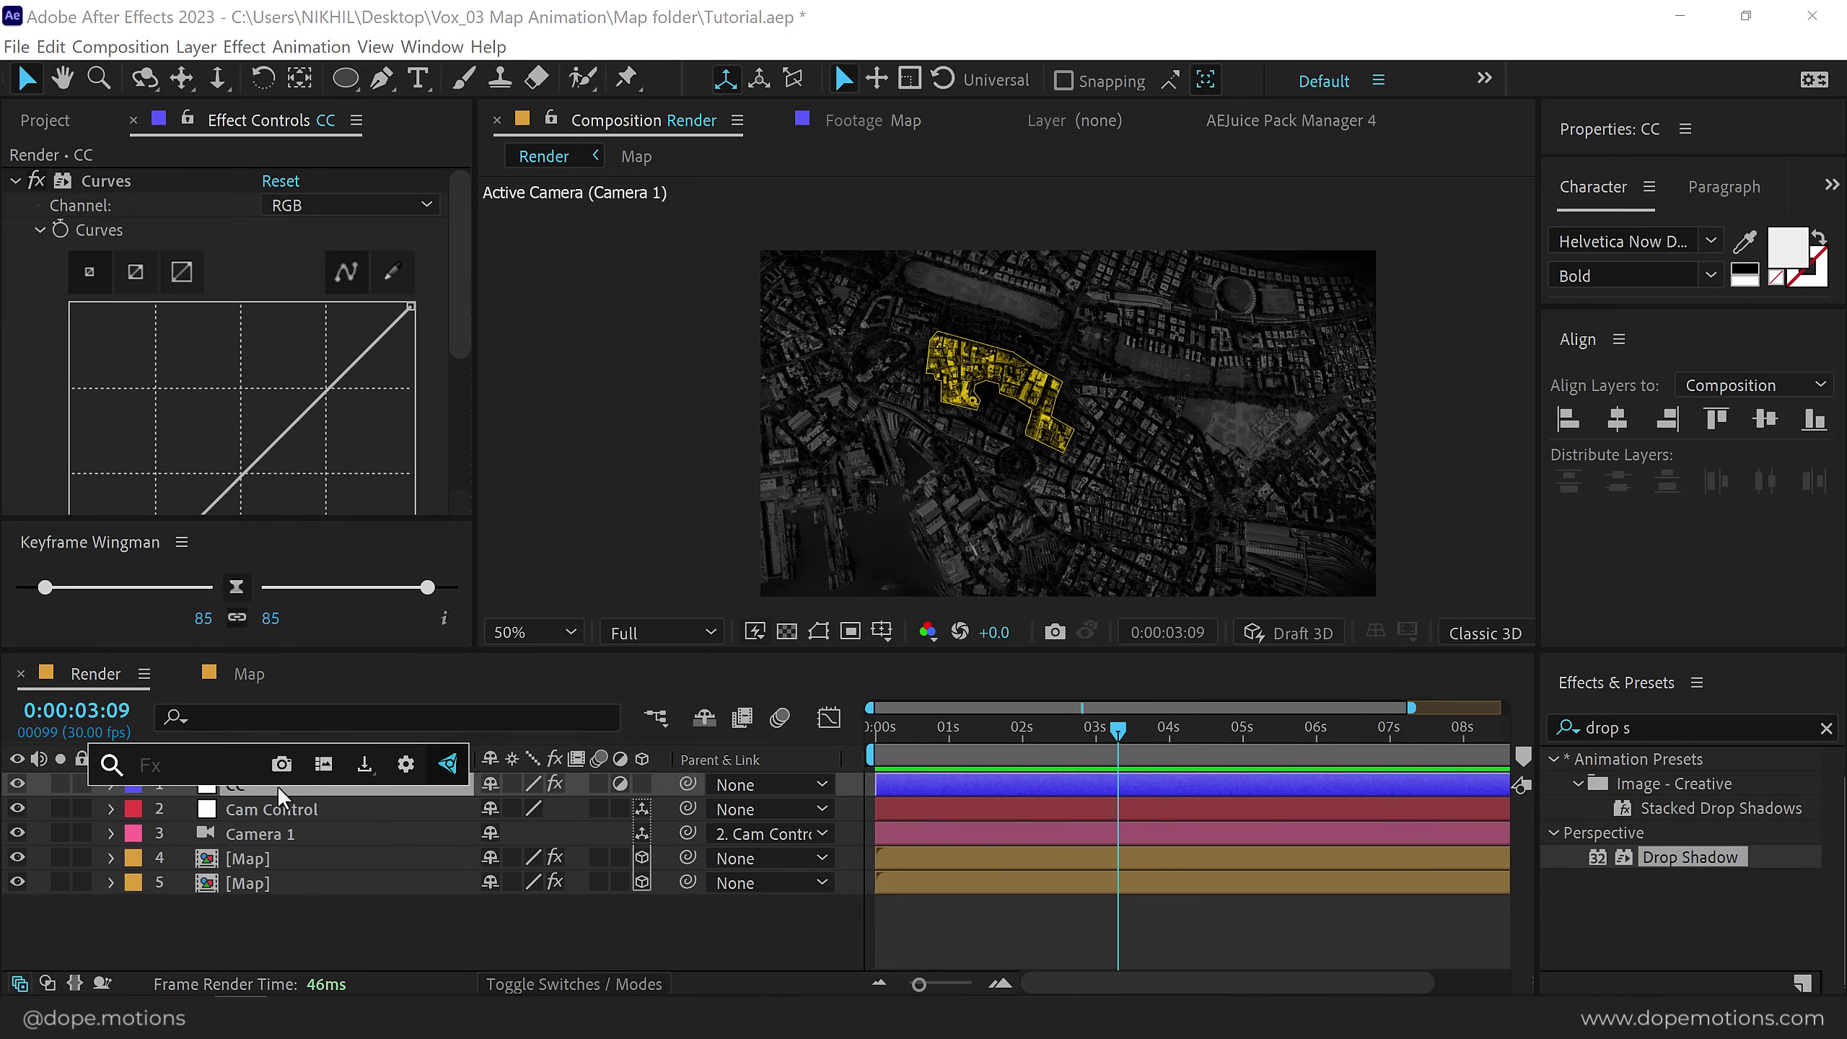
{"action": "type", "text": "dro"}
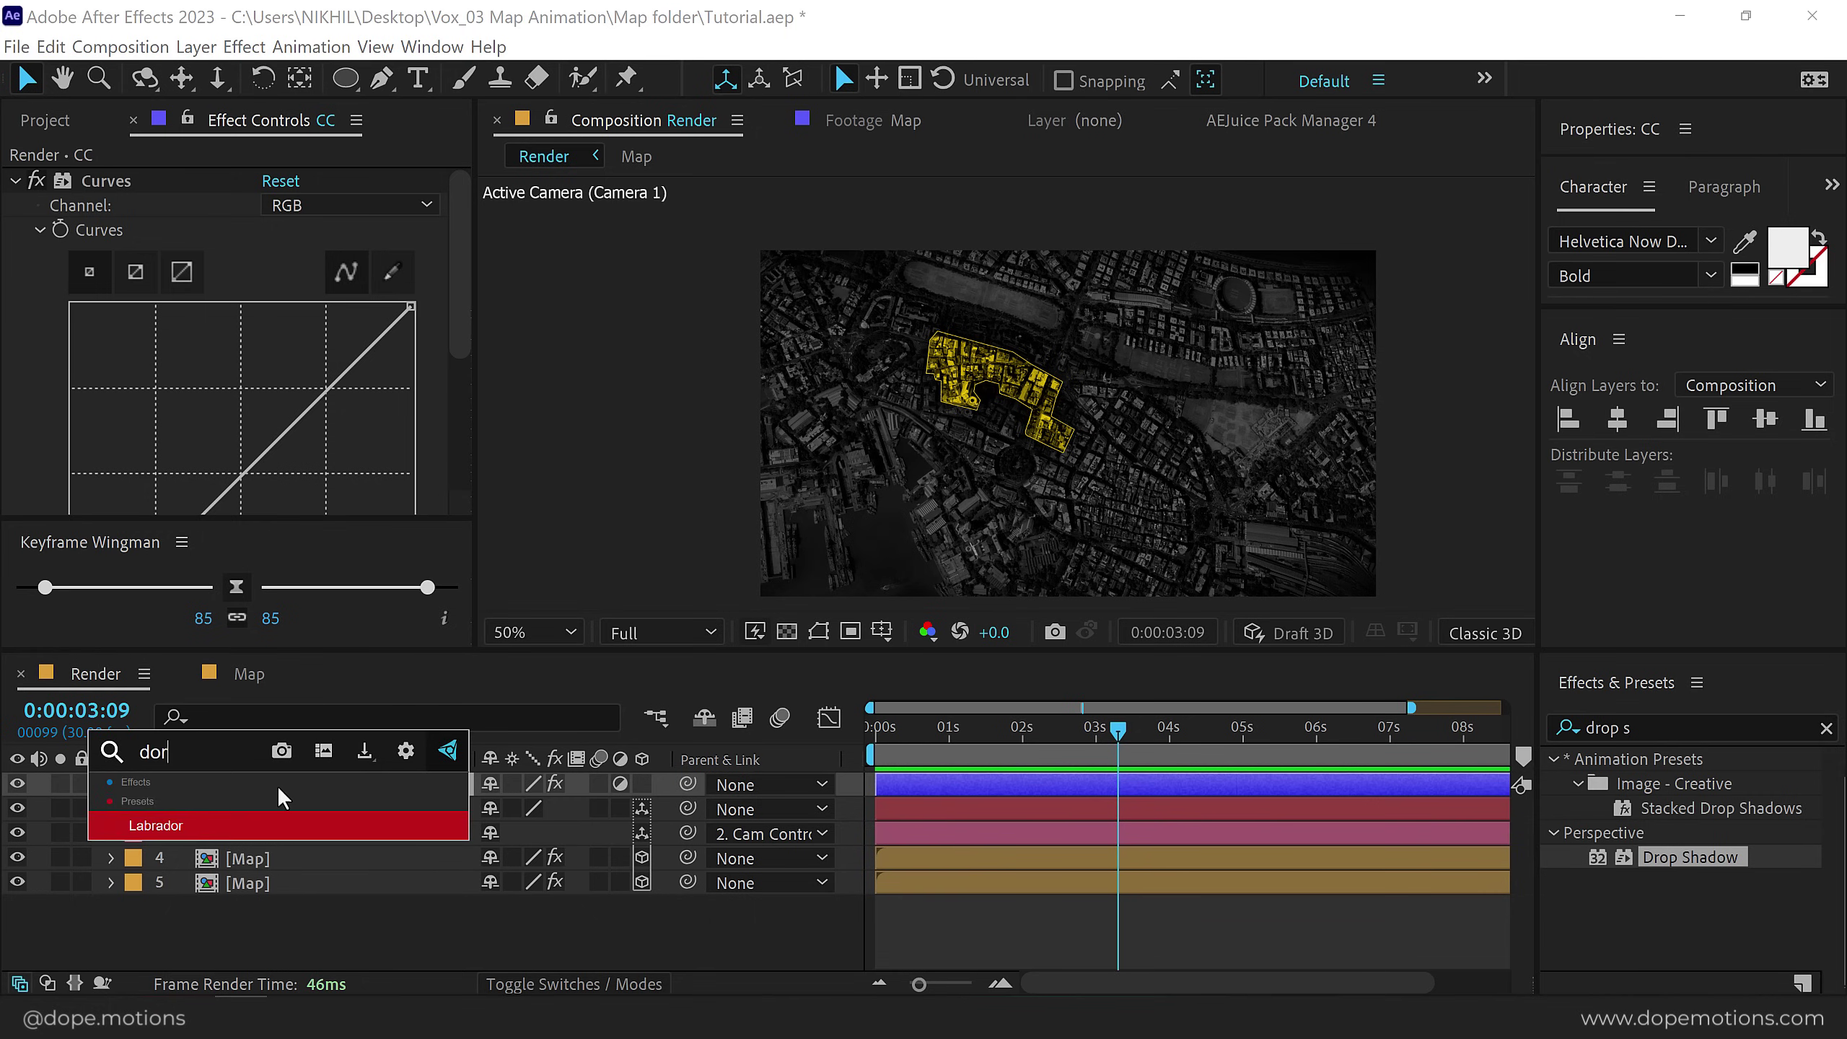
{"action": "key", "text": "BackSpace"}
{"action": "key", "text": "BackSpace"}
{"action": "key", "text": "BackSpace"}
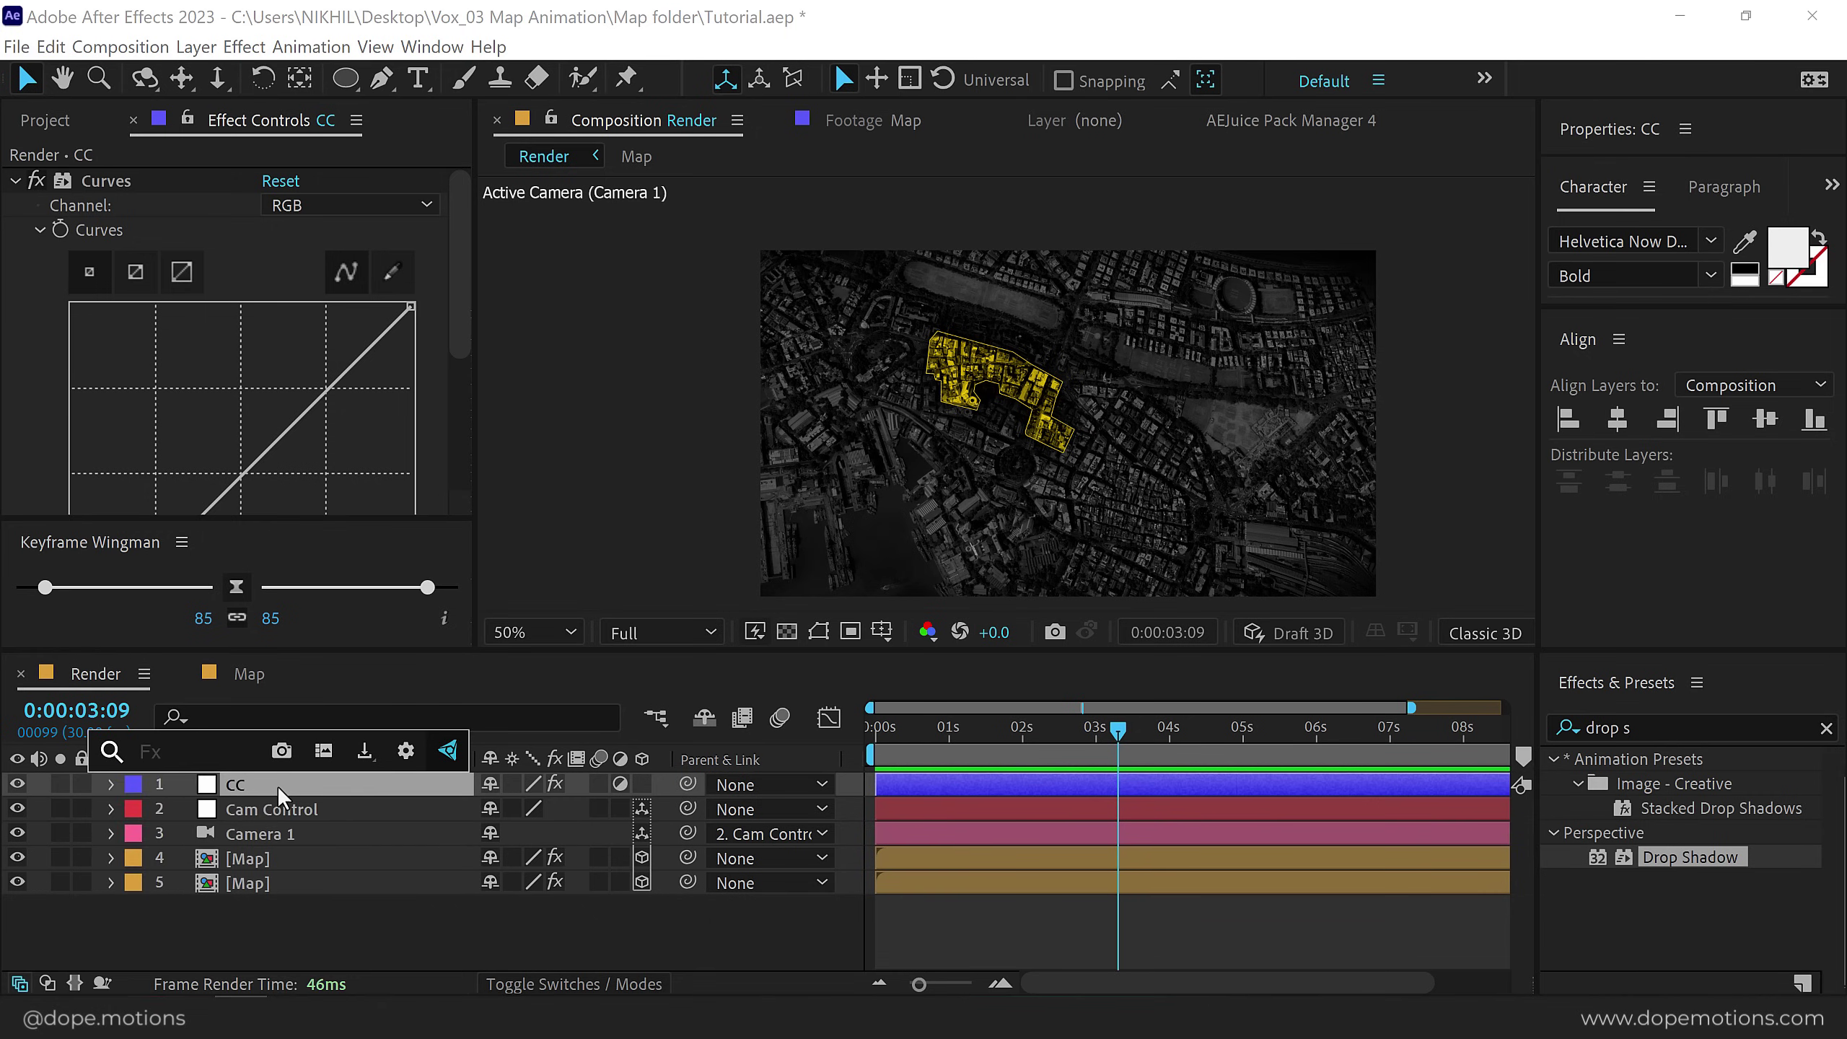
{"action": "key", "text": "Escape"}
{"action": "scroll", "coordinate": [217, 489], "scroll_direction": "down", "scroll_amount": 3}
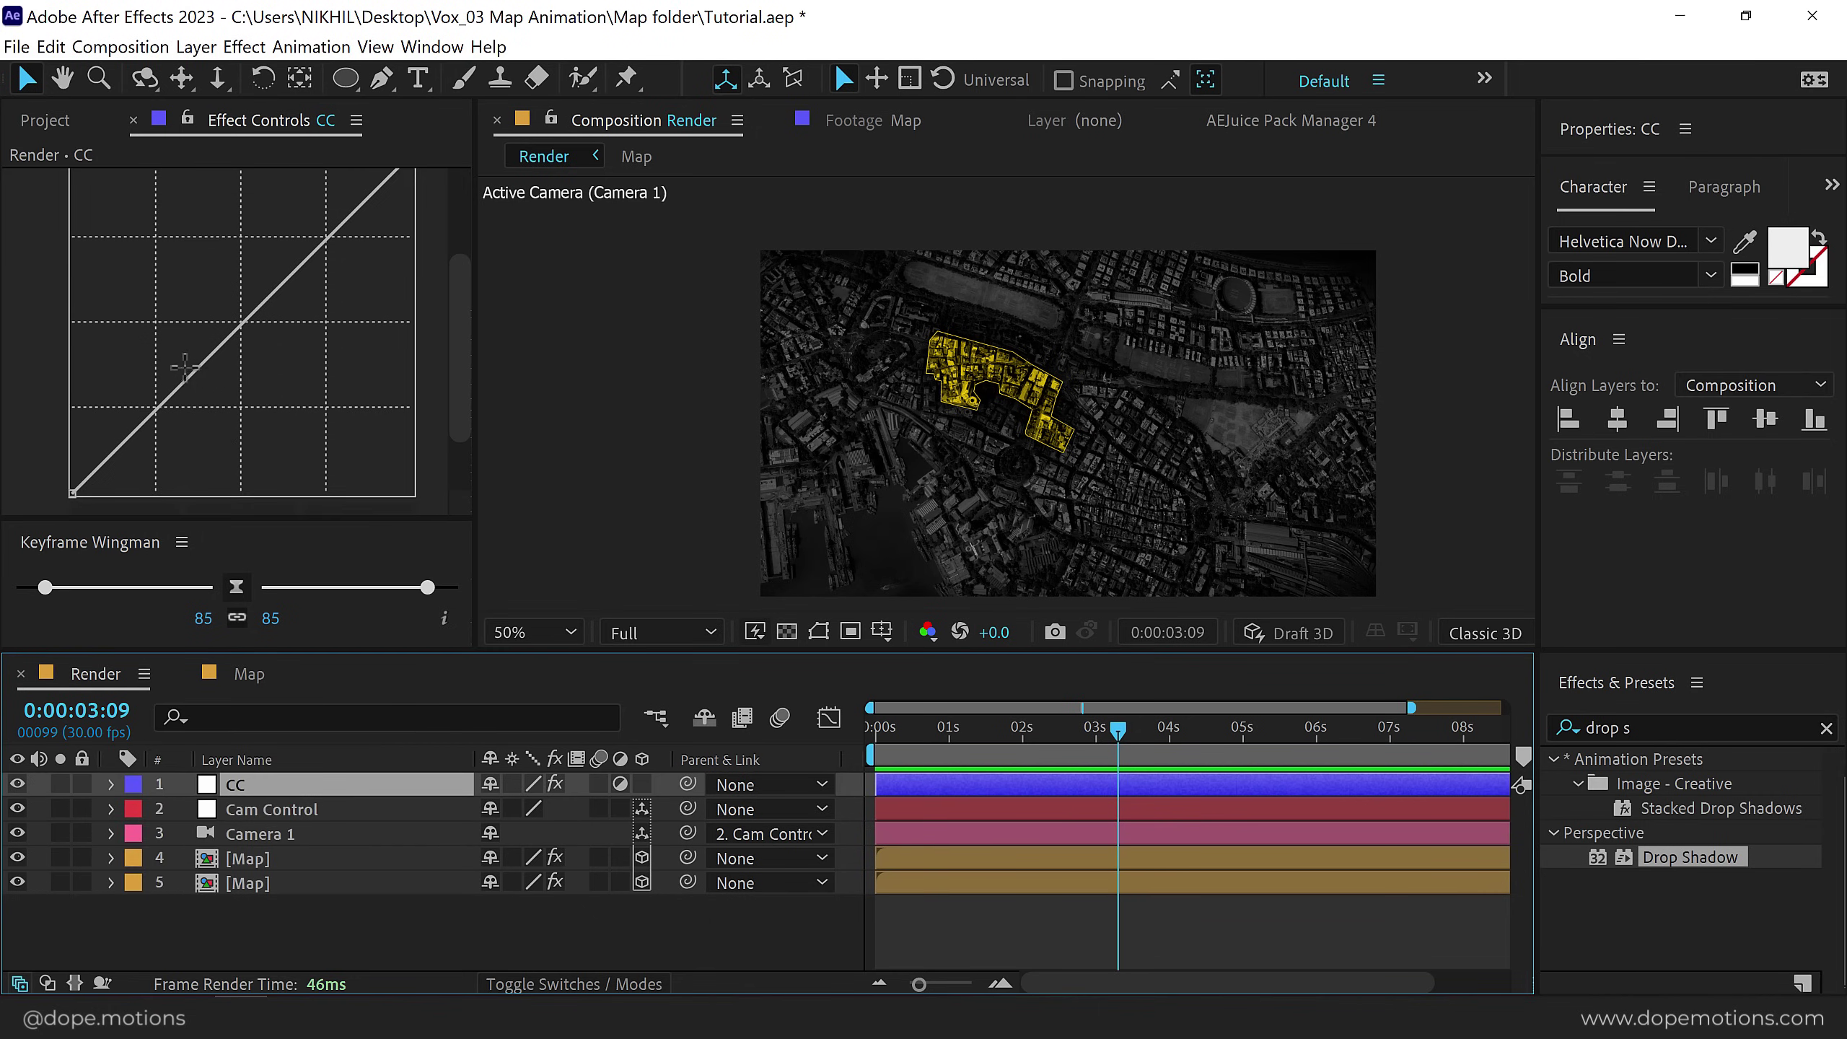
{"action": "left_click_drag", "start_coordinate": [246, 321], "coordinate": [272, 339]}
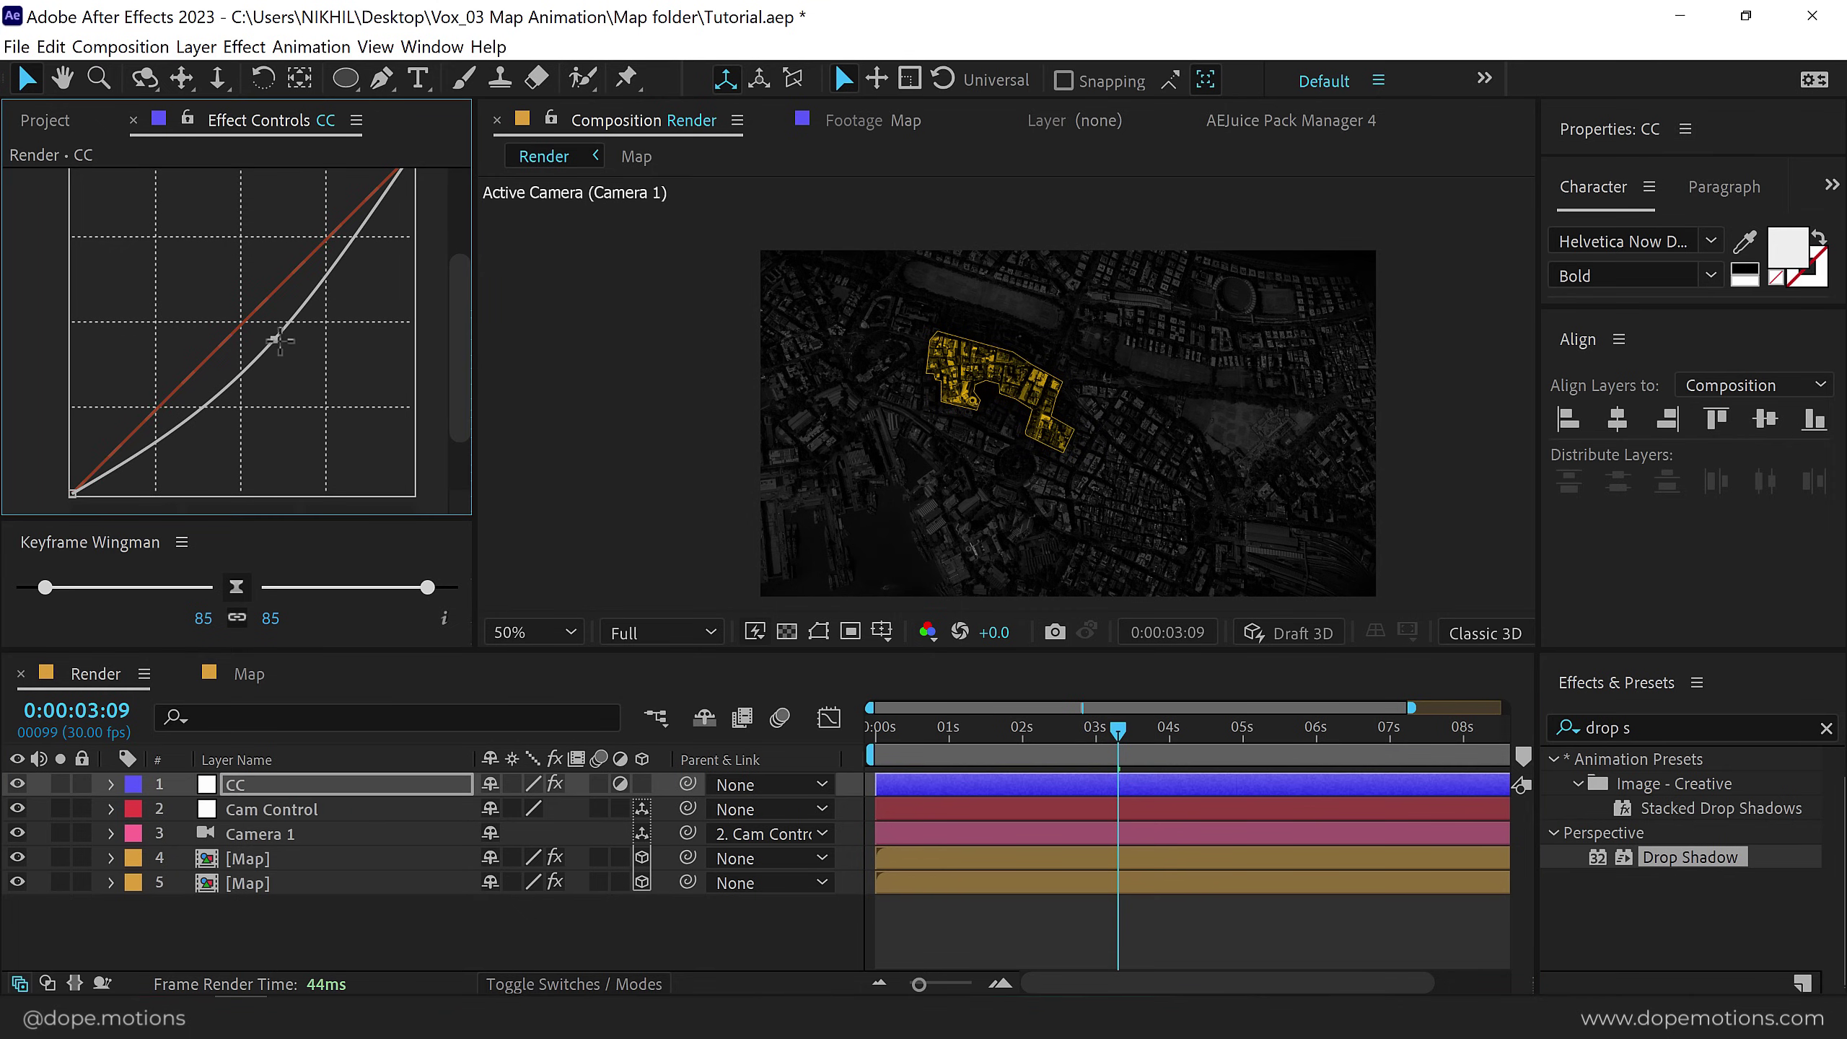
Give CC a full-frame elliptical mask, inverted, with 400-pixel feather.
{"action": "left_click", "coordinate": [346, 79]}
{"action": "double_click", "coordinate": [347, 80]}
{"action": "key", "text": "v"}
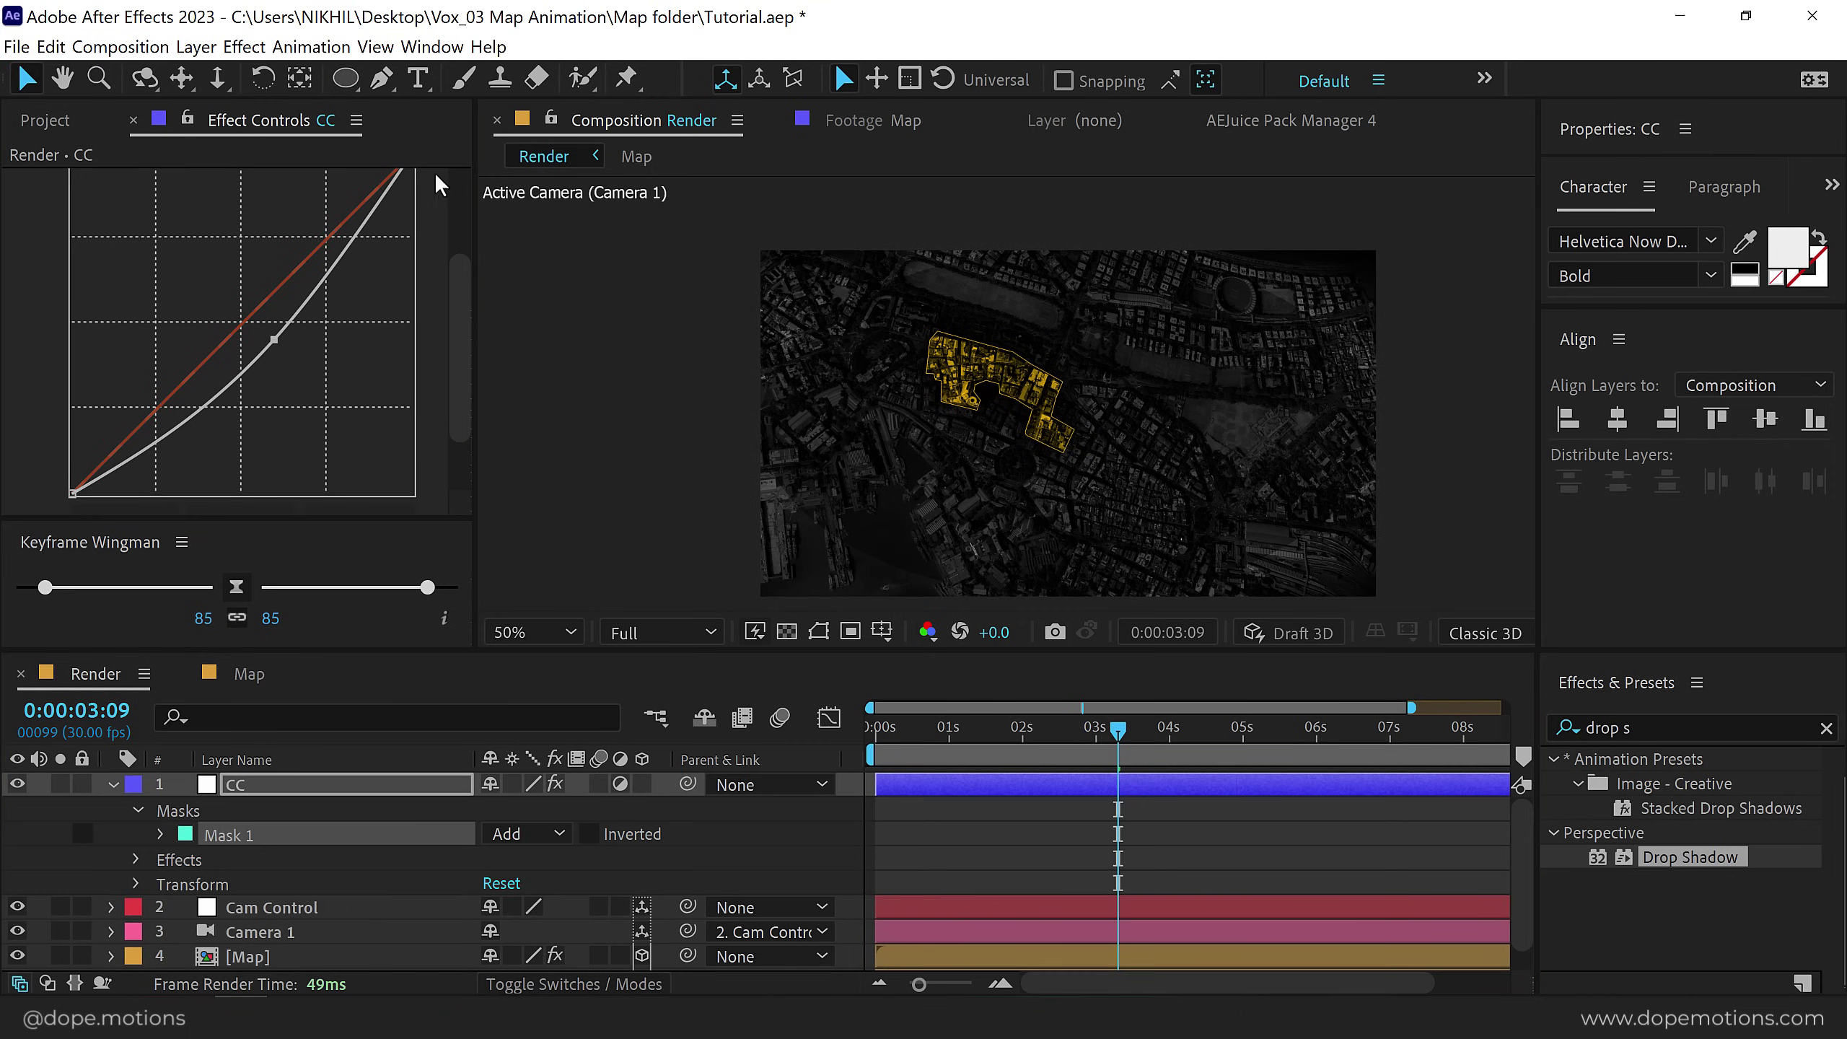
{"action": "left_click", "coordinate": [590, 835]}
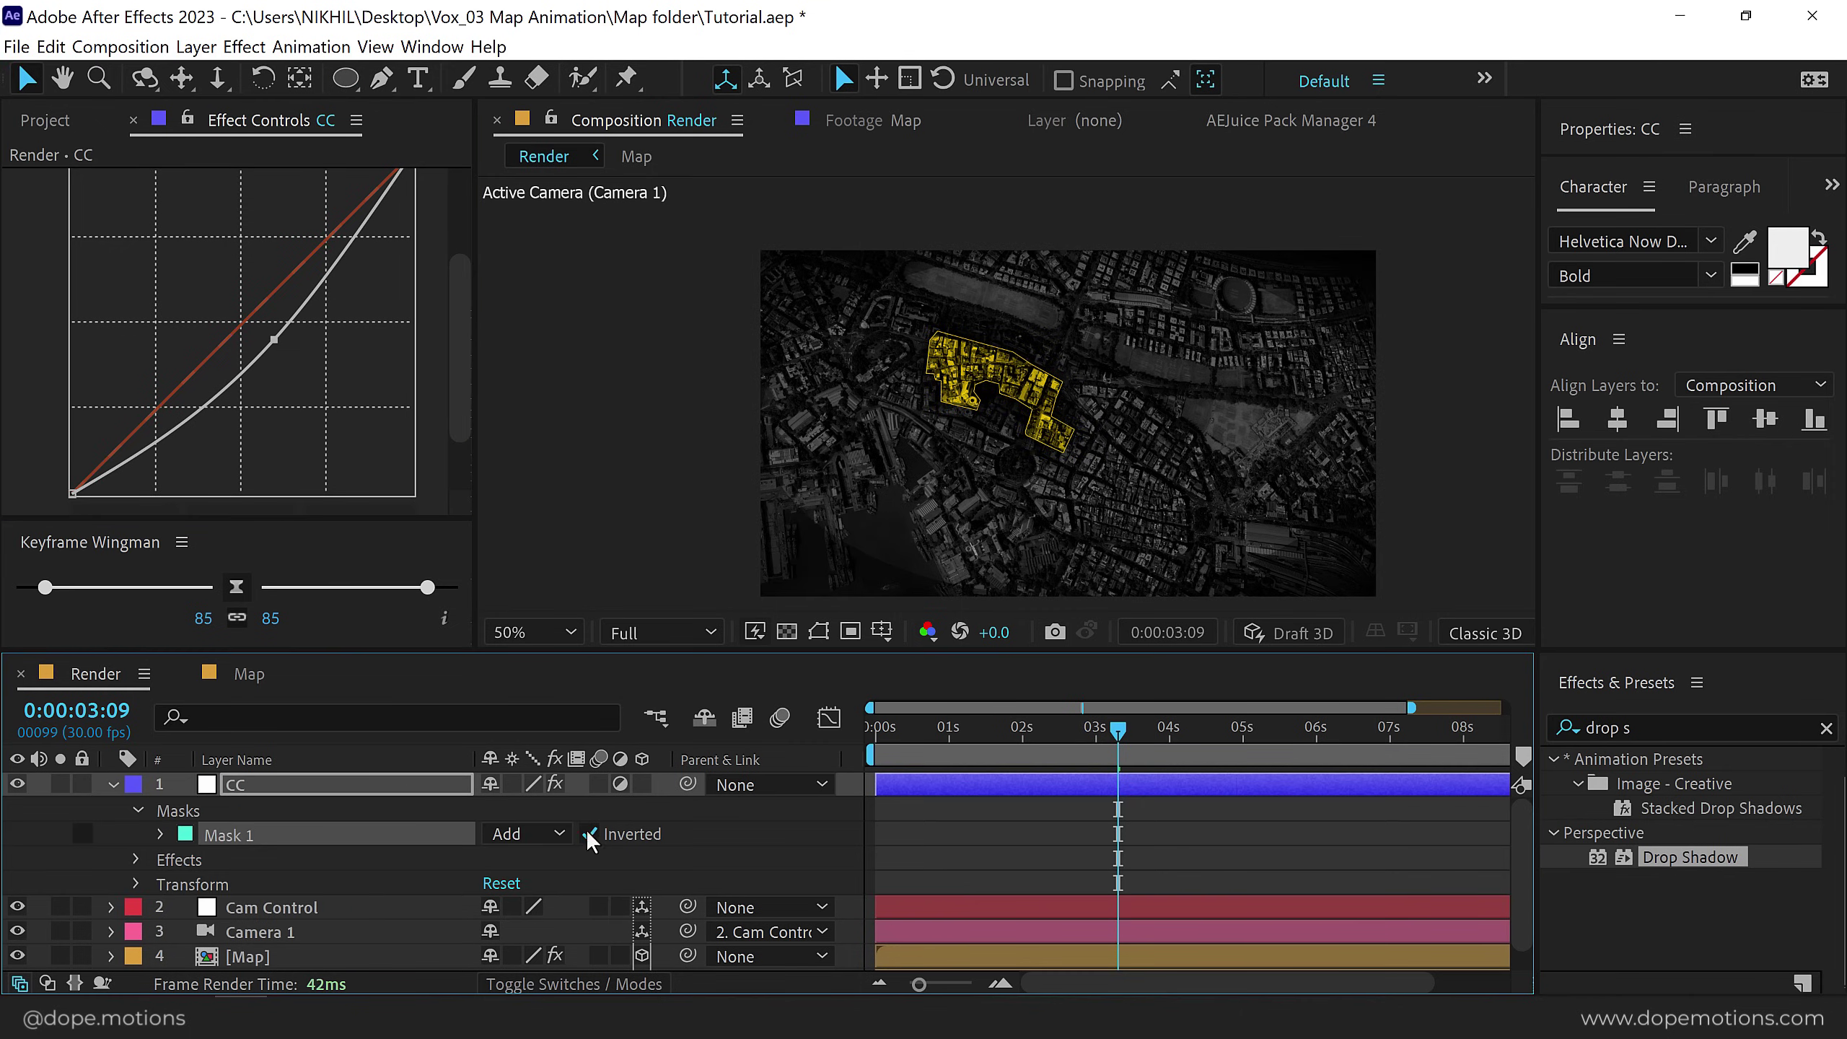
{"action": "key", "text": "f"}
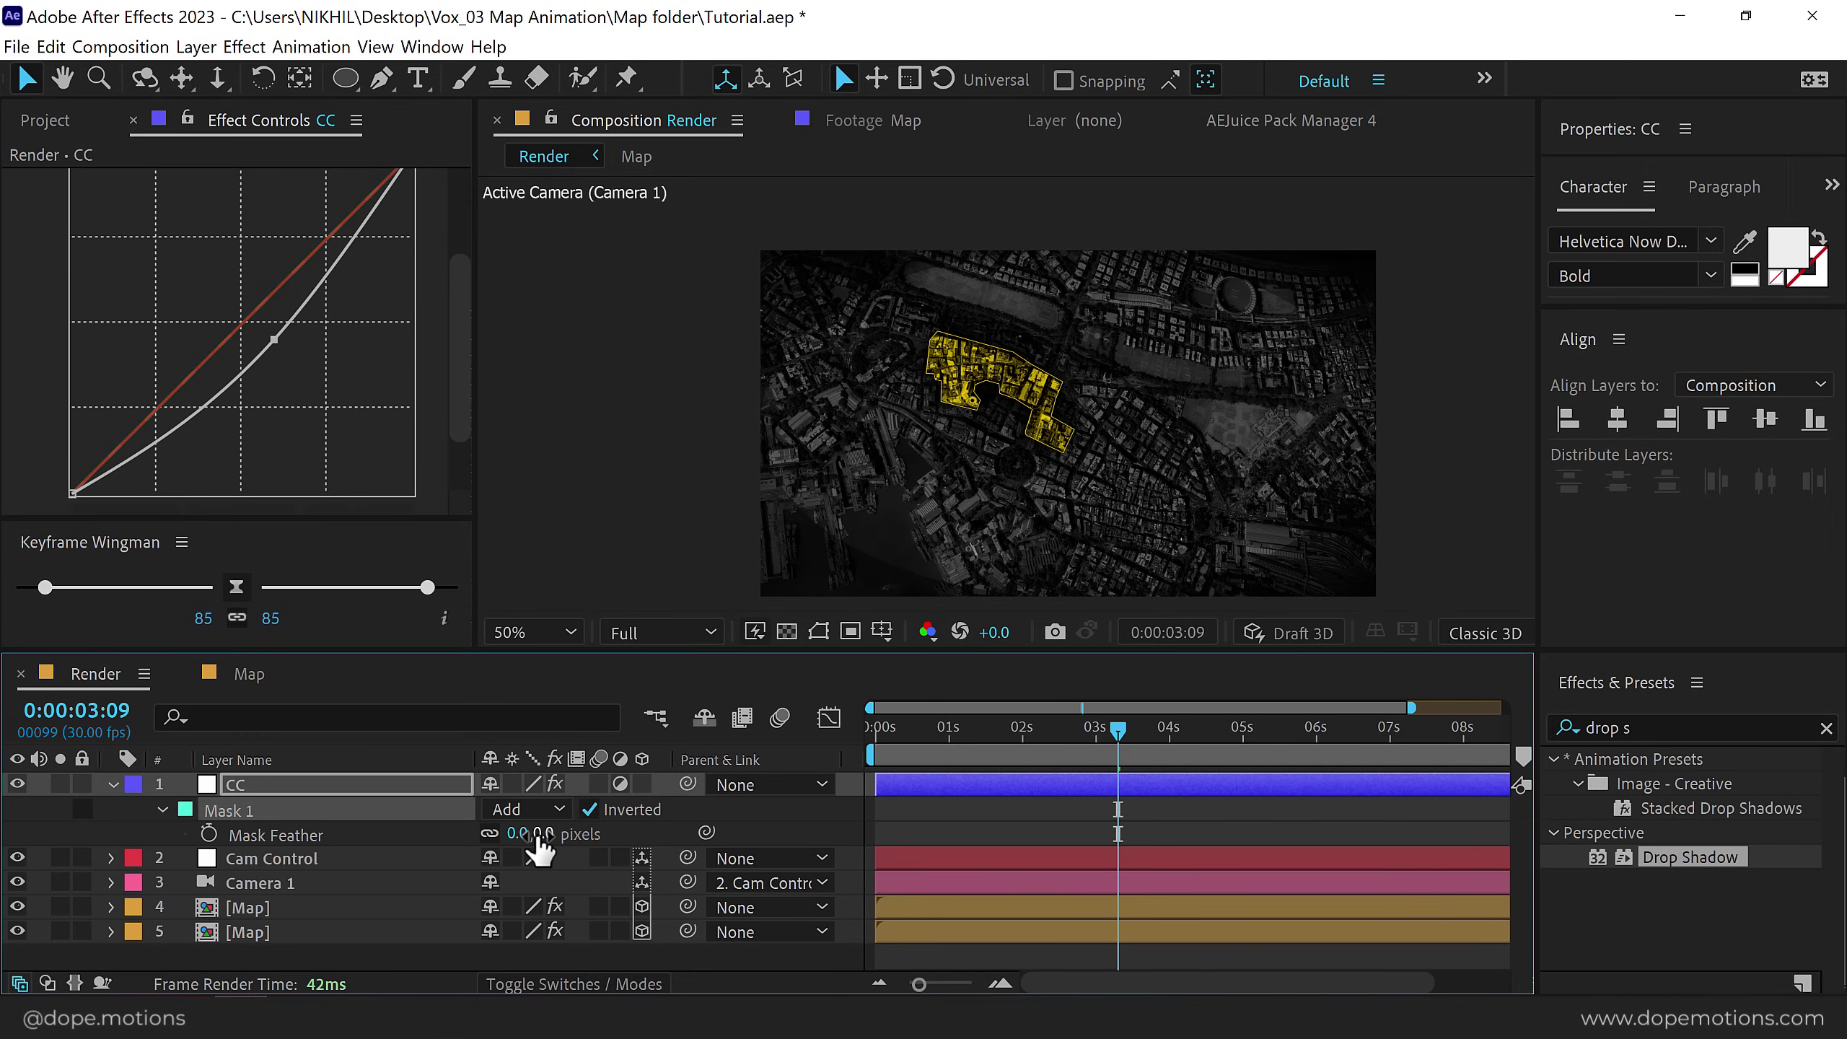
{"action": "left_click", "coordinate": [542, 834]}
{"action": "type", "text": "400"}
{"action": "key", "text": "Return"}
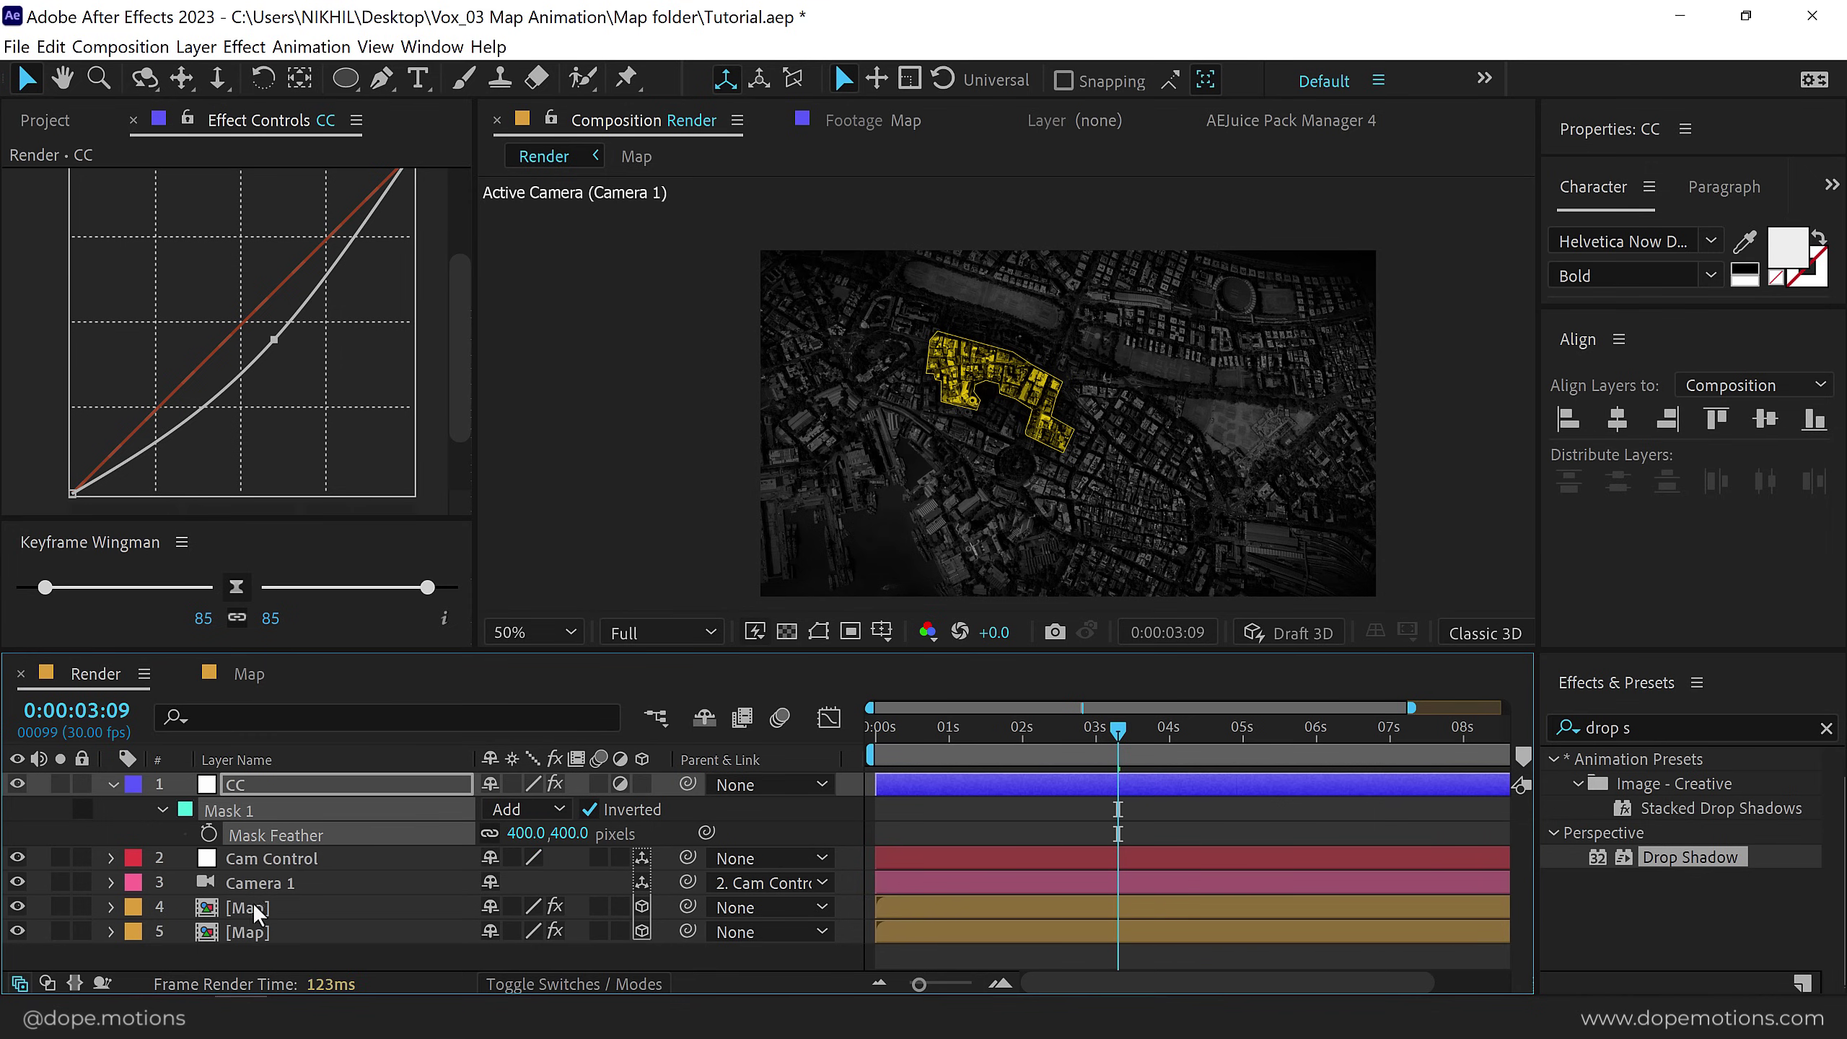
{"action": "left_click", "coordinate": [245, 932]}
Set the lower Map layer's mask feather to 467 and expansion to -155.
{"action": "key", "text": "m"}
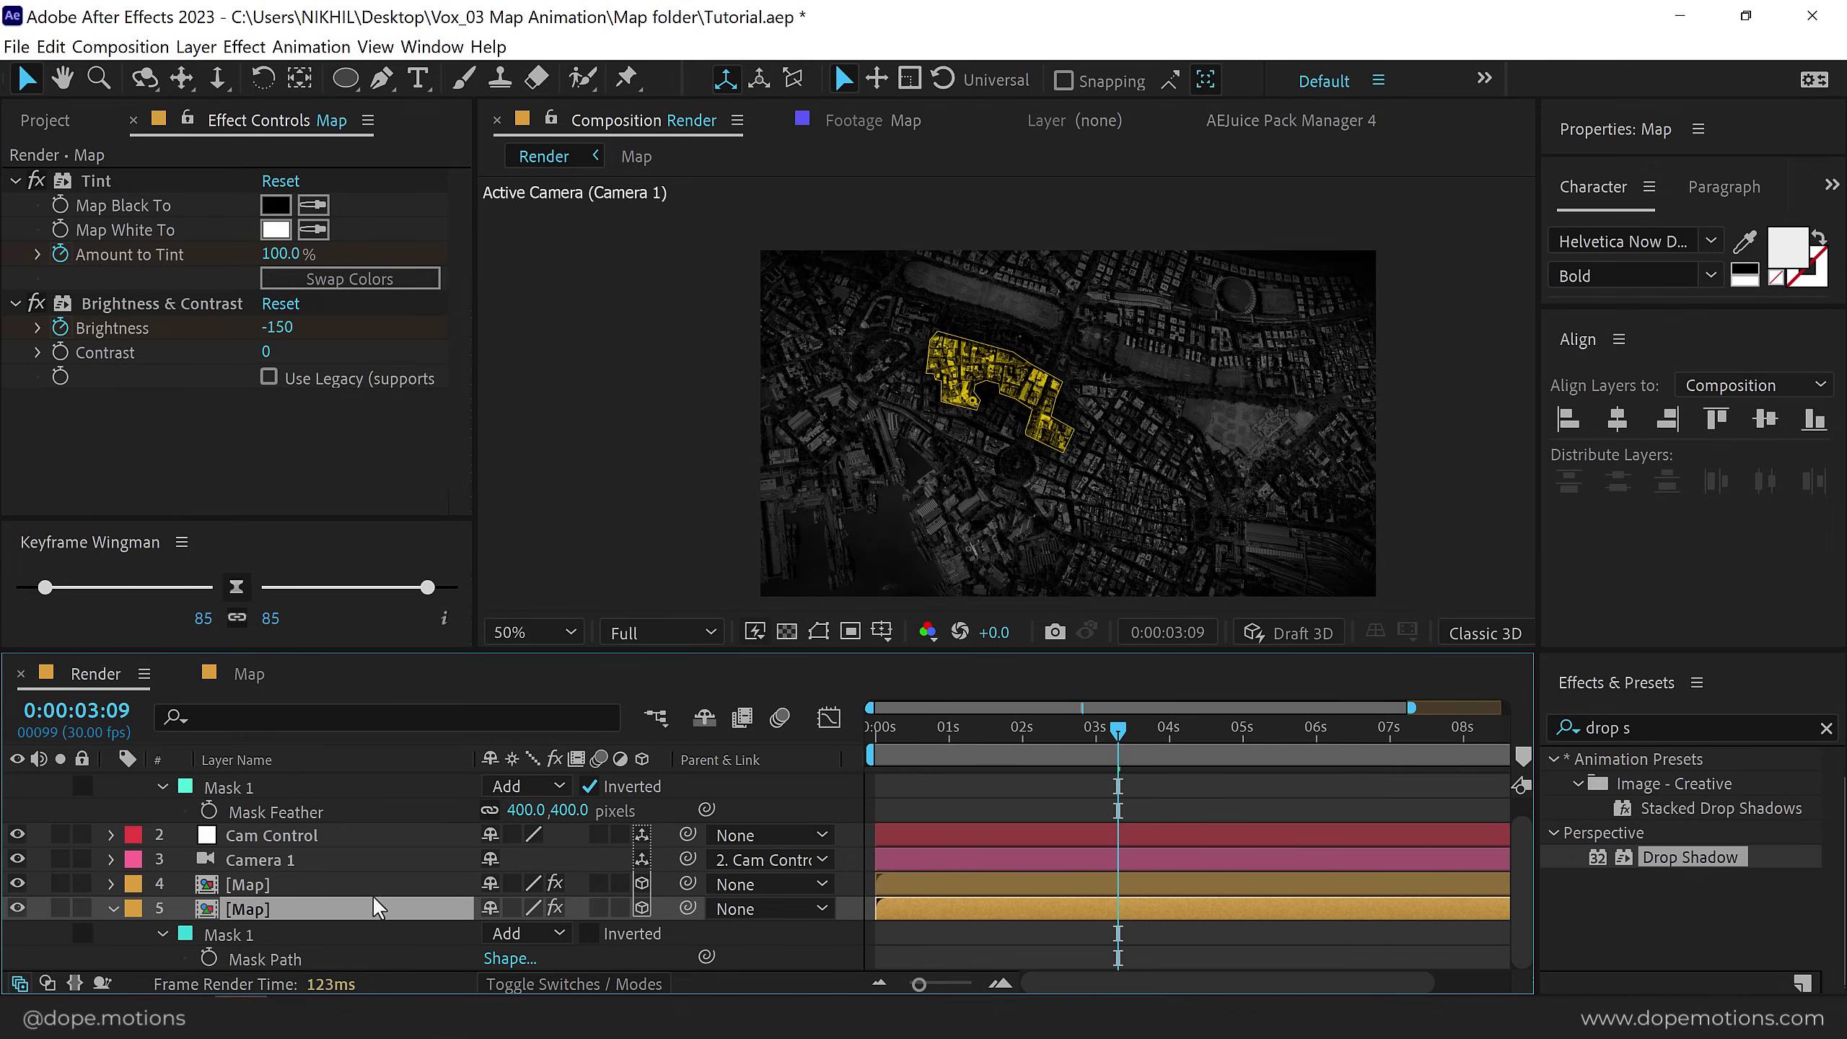
{"action": "key", "text": "f"}
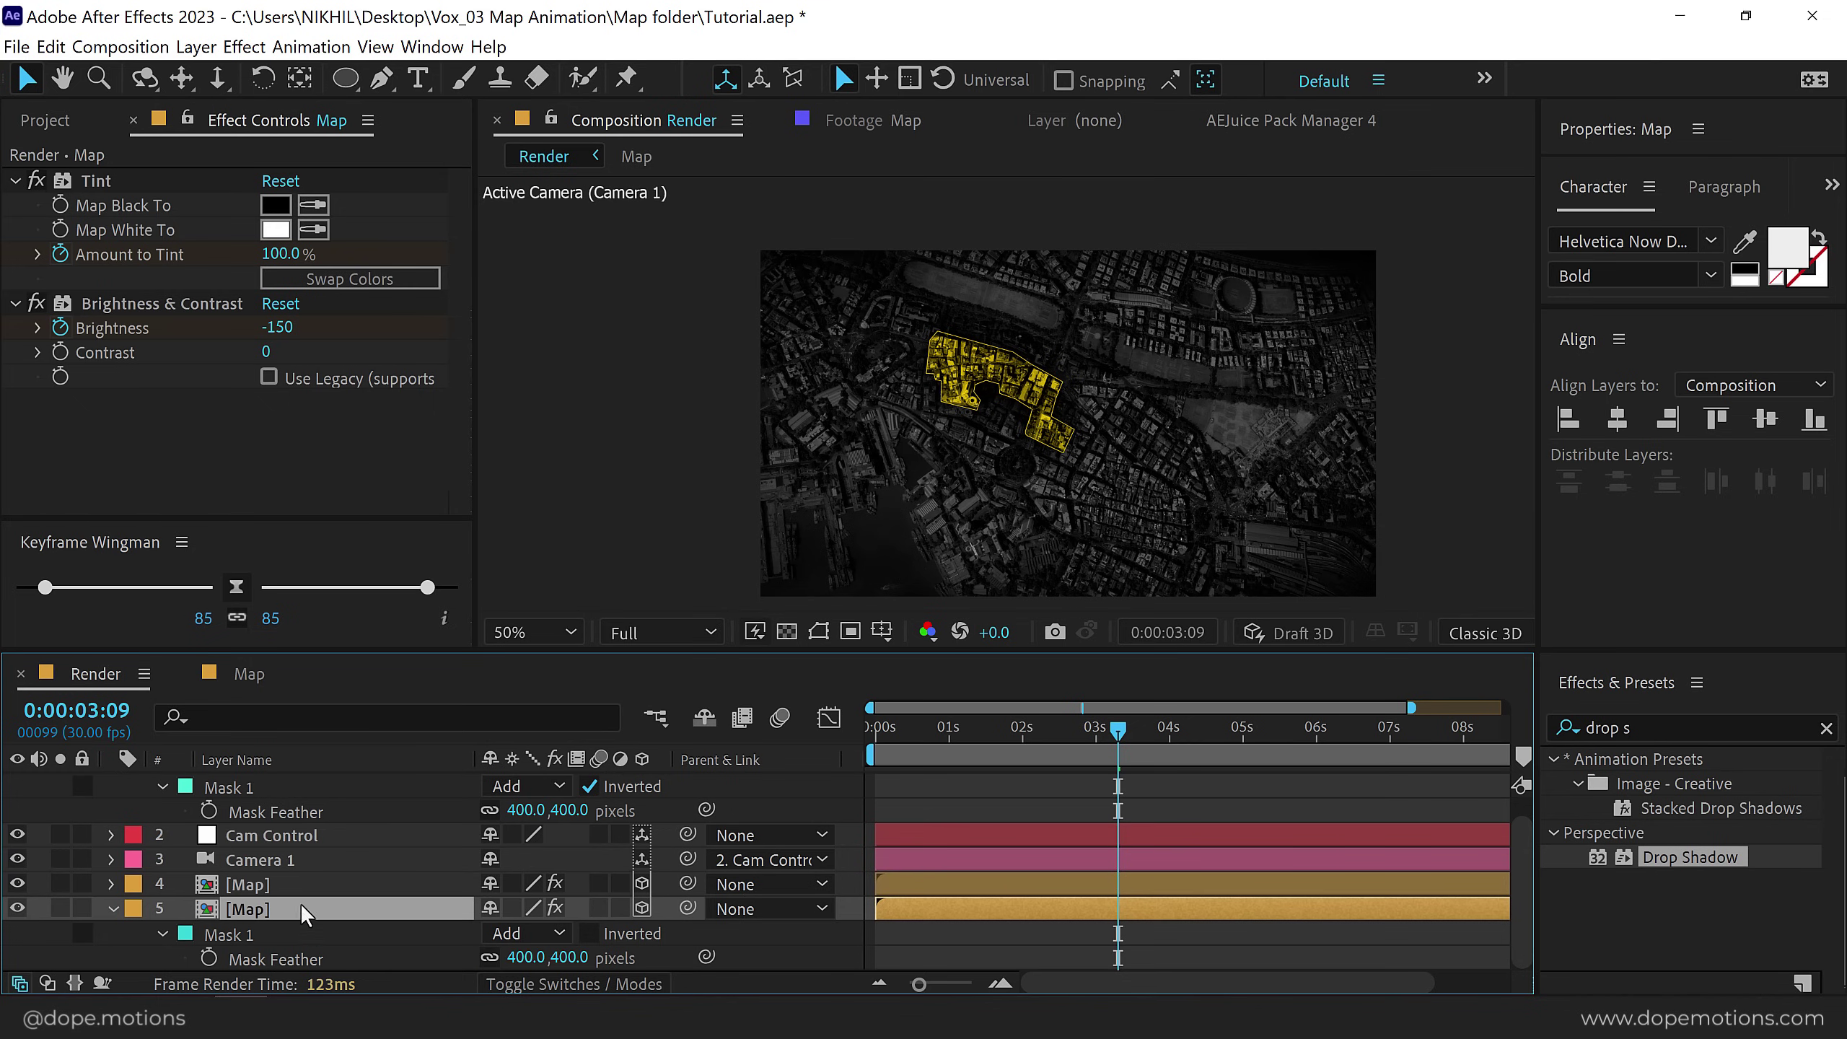
{"action": "mouse_move", "coordinate": [538, 958]}
{"action": "left_mouse_down"}
{"action": "mouse_move", "coordinate": [399, 966]}
{"action": "mouse_move", "coordinate": [752, 954]}
{"action": "mouse_move", "coordinate": [665, 956]}
{"action": "left_mouse_up"}
{"action": "left_click", "coordinate": [346, 932]}
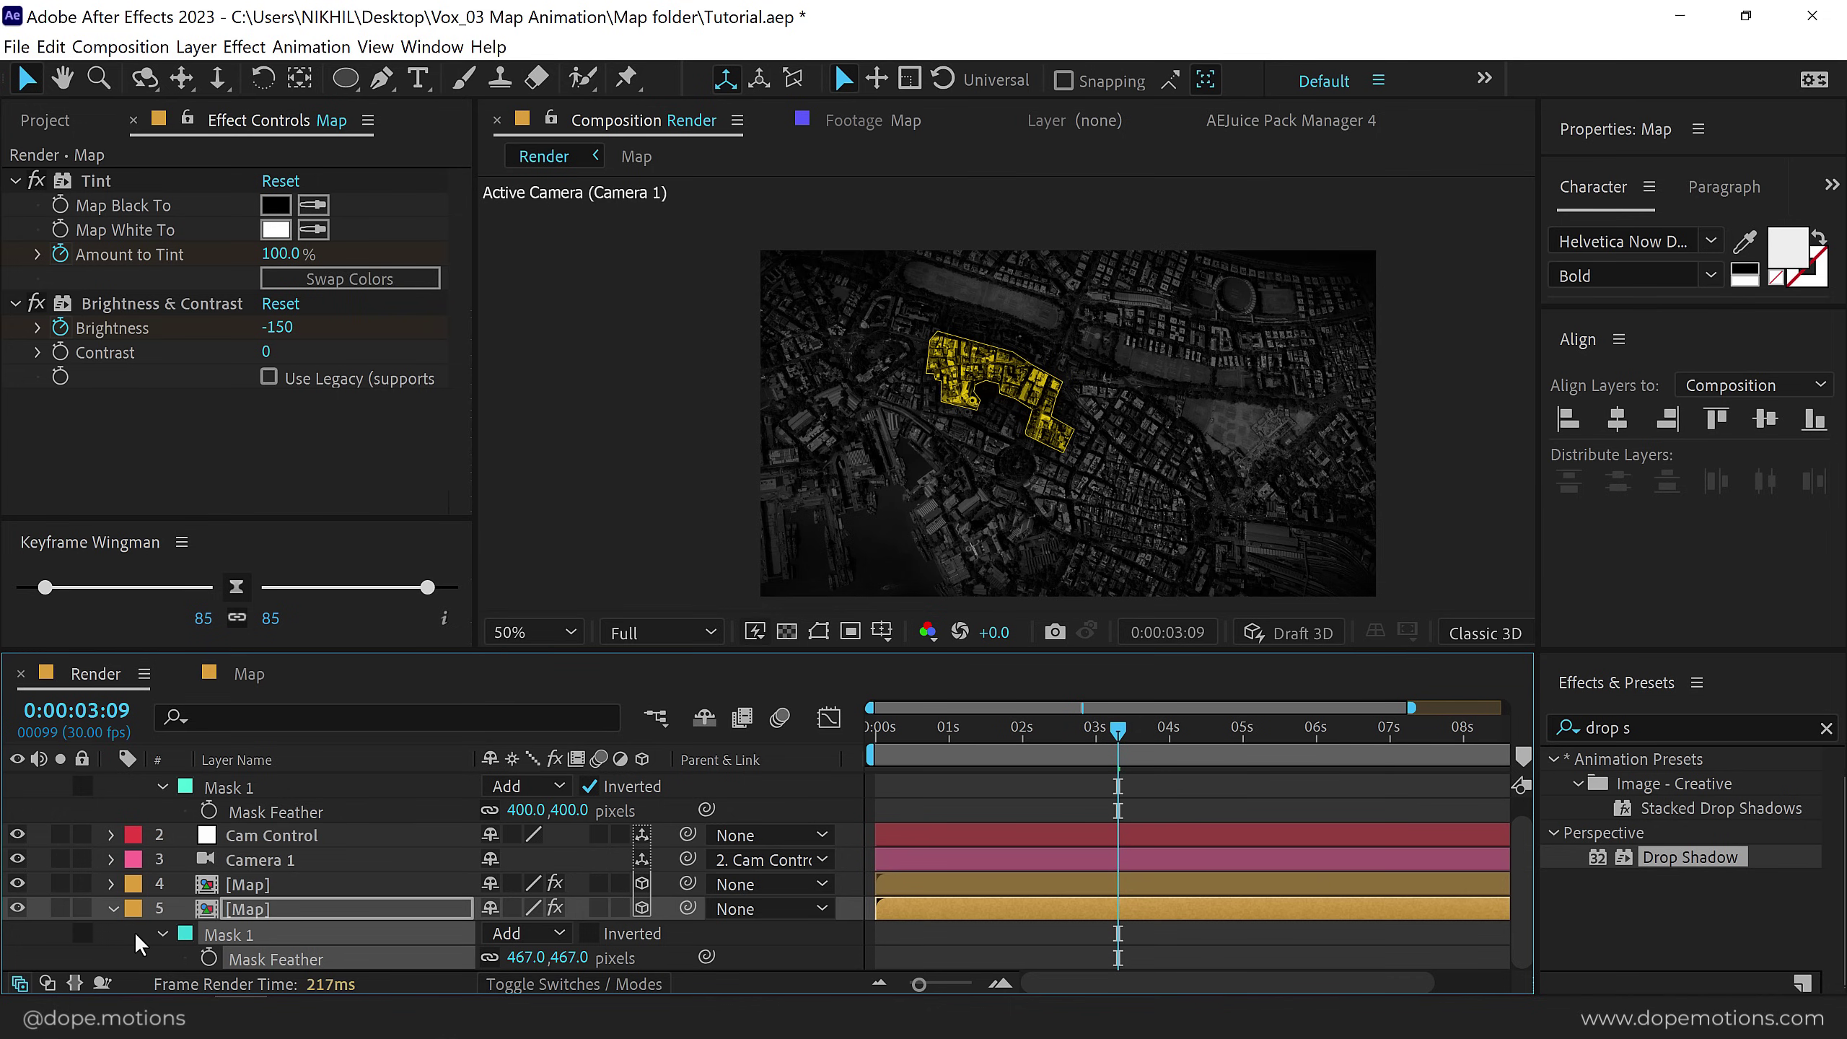
{"action": "left_click", "coordinate": [157, 932]}
{"action": "left_click", "coordinate": [158, 952]}
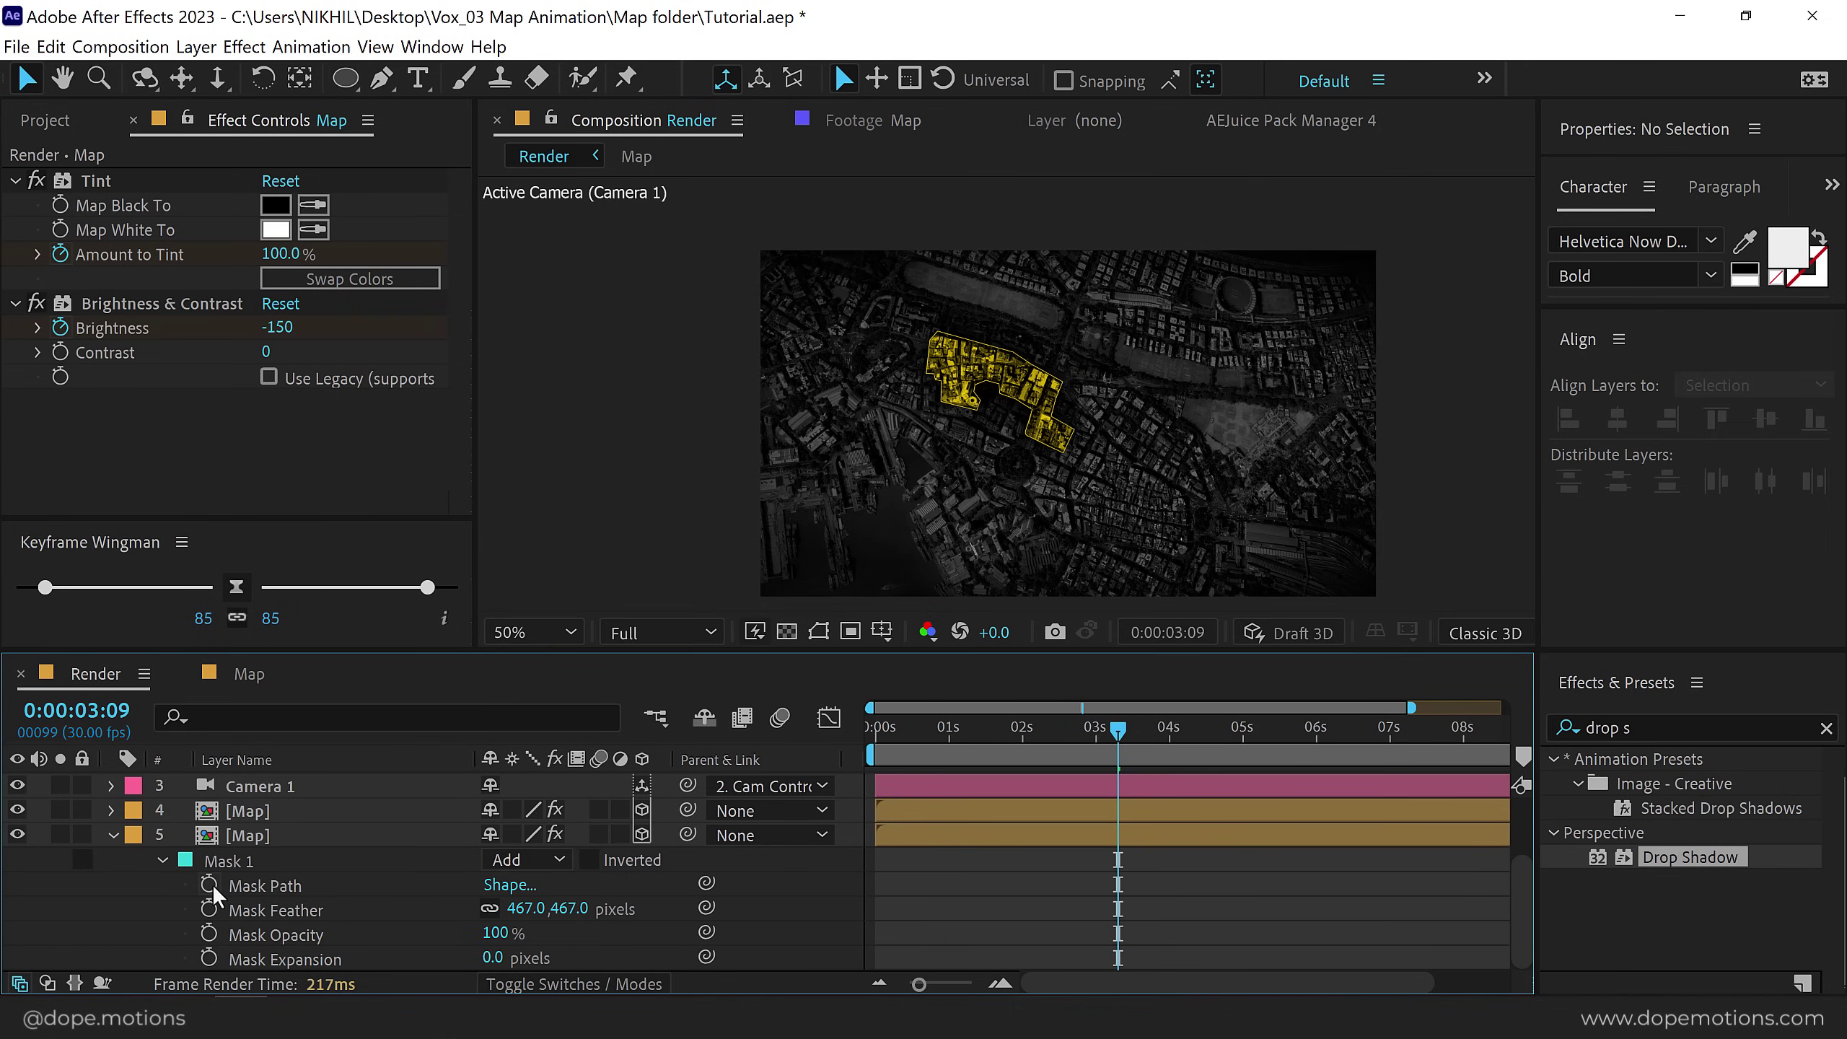
{"action": "left_click_drag", "start_coordinate": [495, 959], "coordinate": [266, 954]}
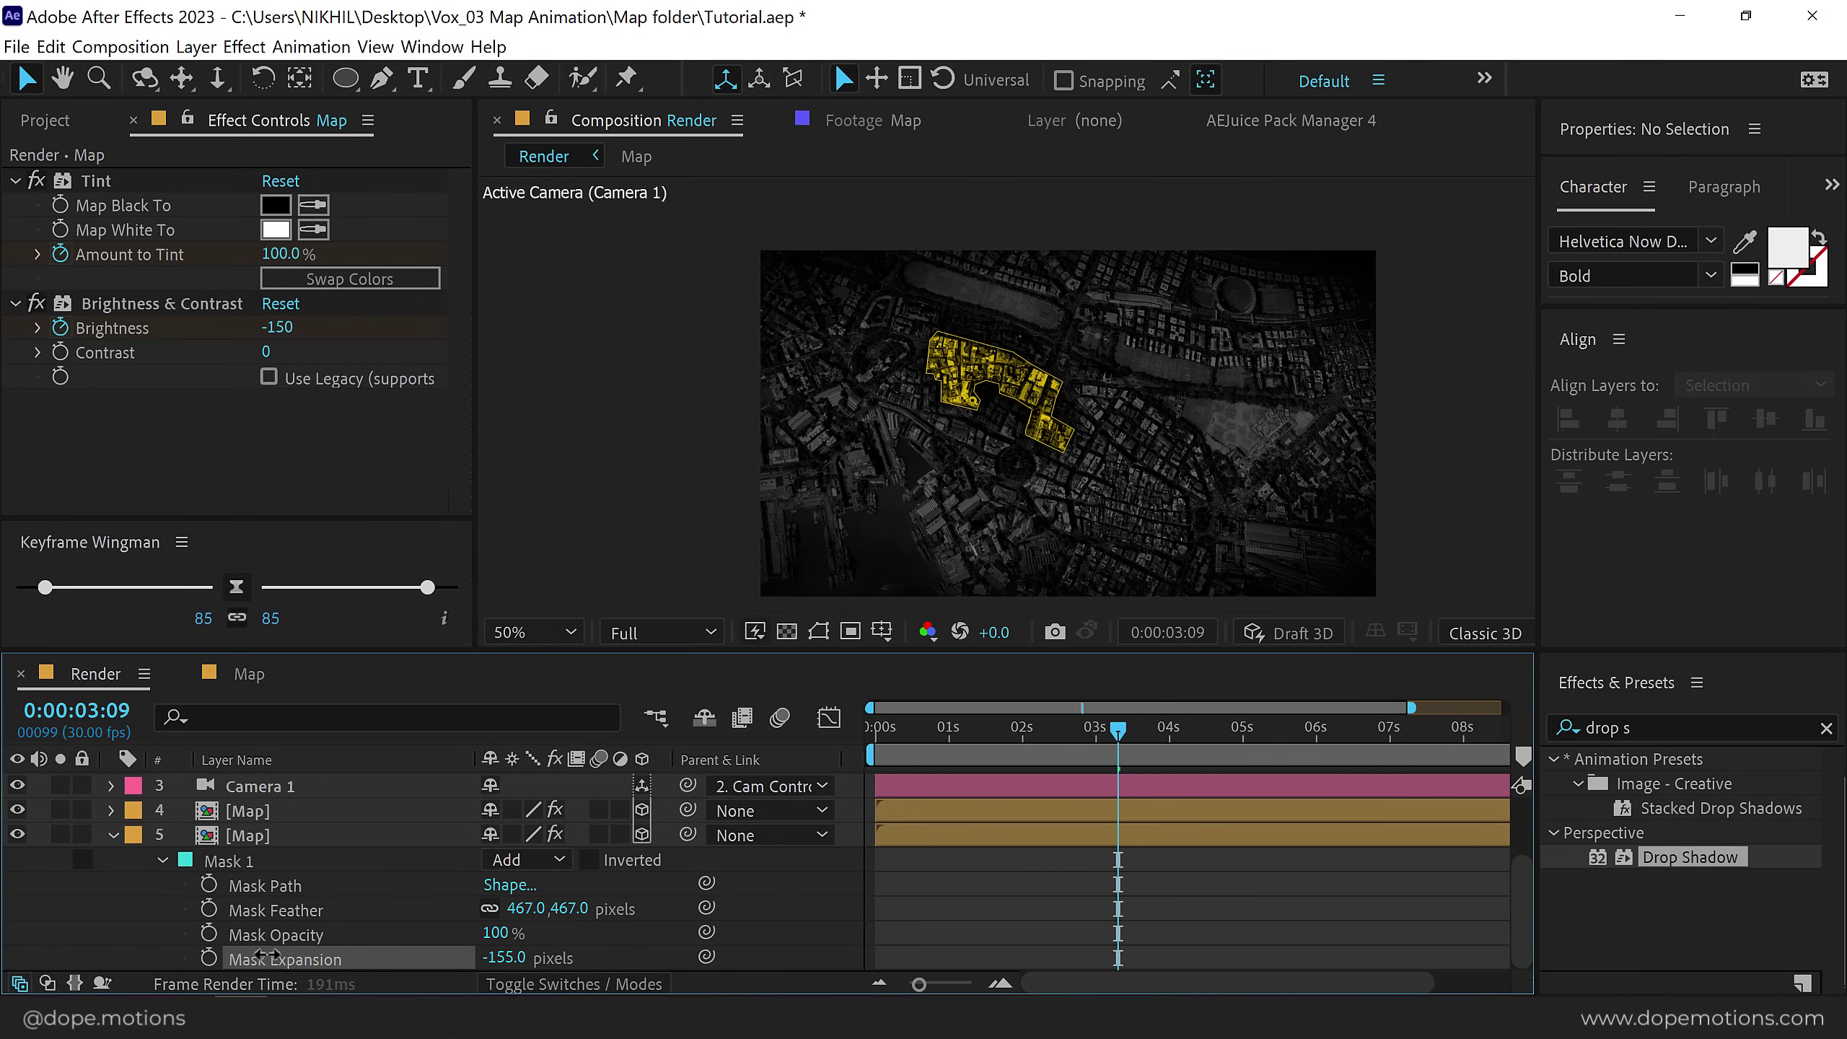
End the work area at 5 seconds and collapse the layer properties.
{"action": "mouse_move", "coordinate": [938, 727]}
{"action": "left_mouse_down"}
{"action": "mouse_move", "coordinate": [946, 746]}
{"action": "mouse_move", "coordinate": [1244, 744]}
{"action": "left_mouse_up"}
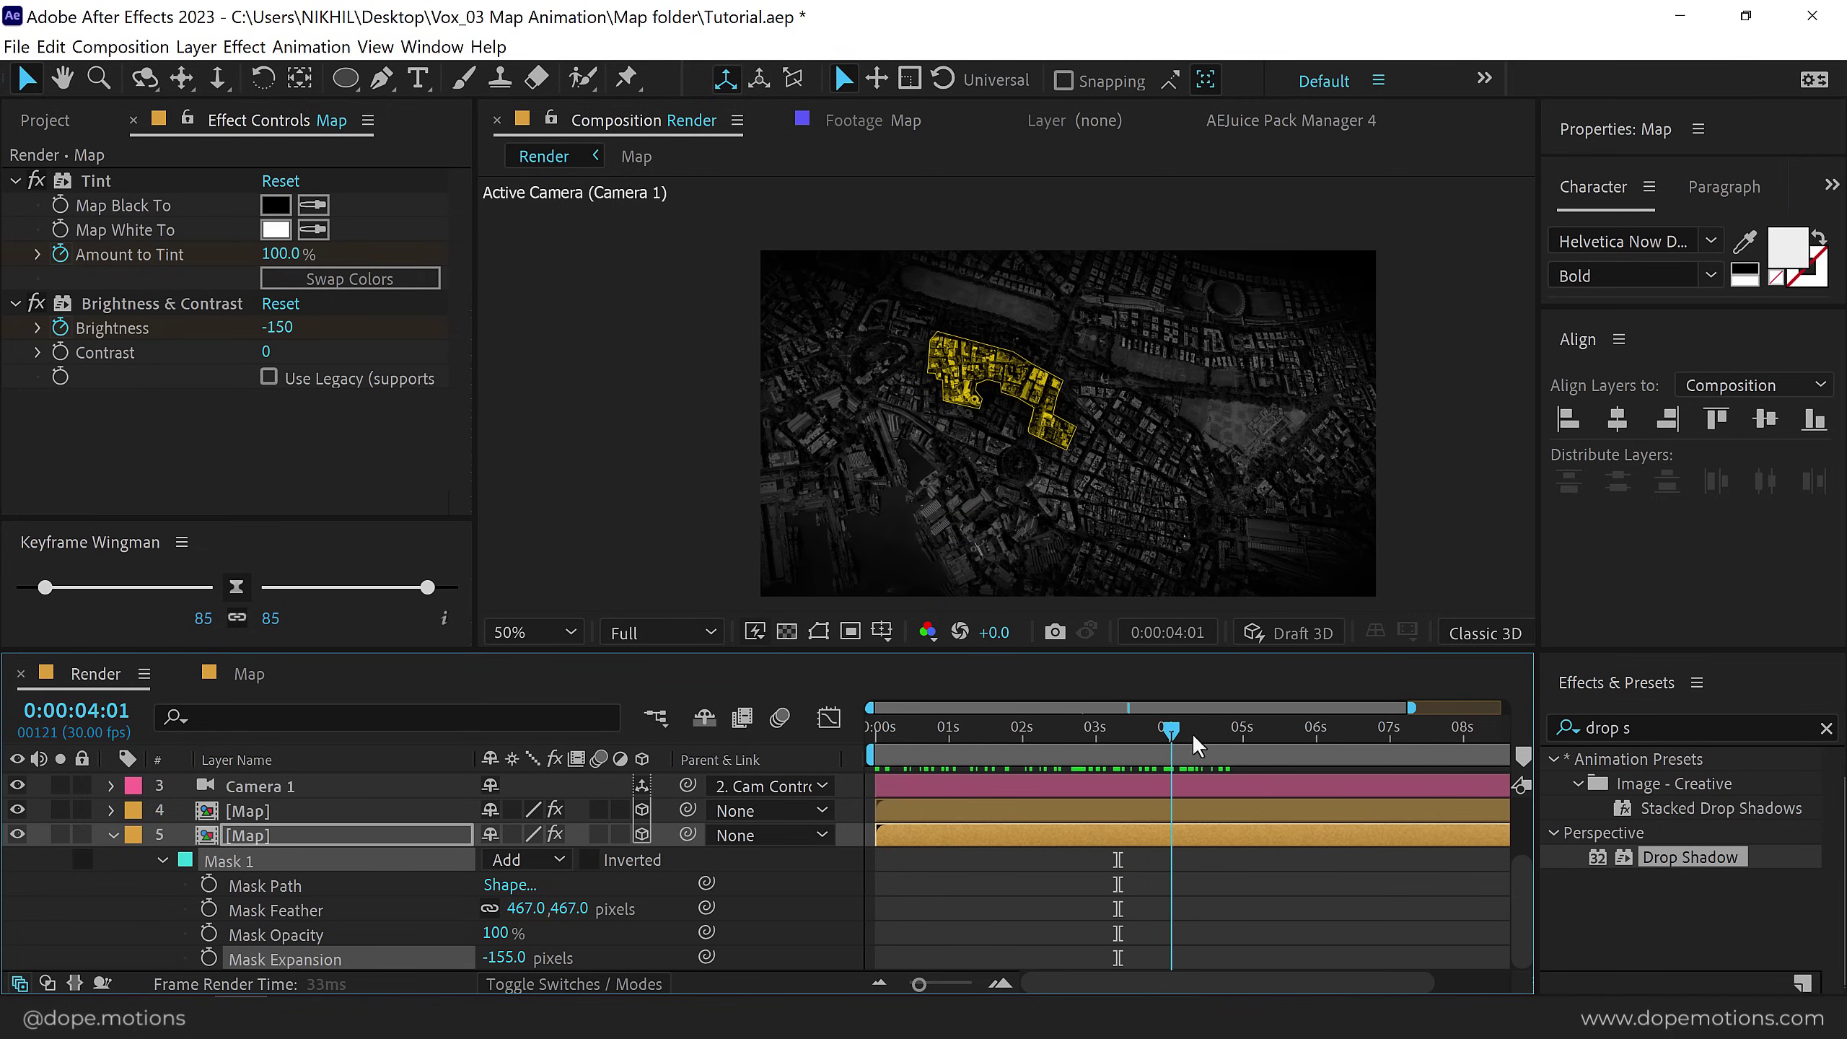
{"action": "key", "text": "n"}
{"action": "left_click_drag", "start_coordinate": [1057, 733], "coordinate": [1149, 730]}
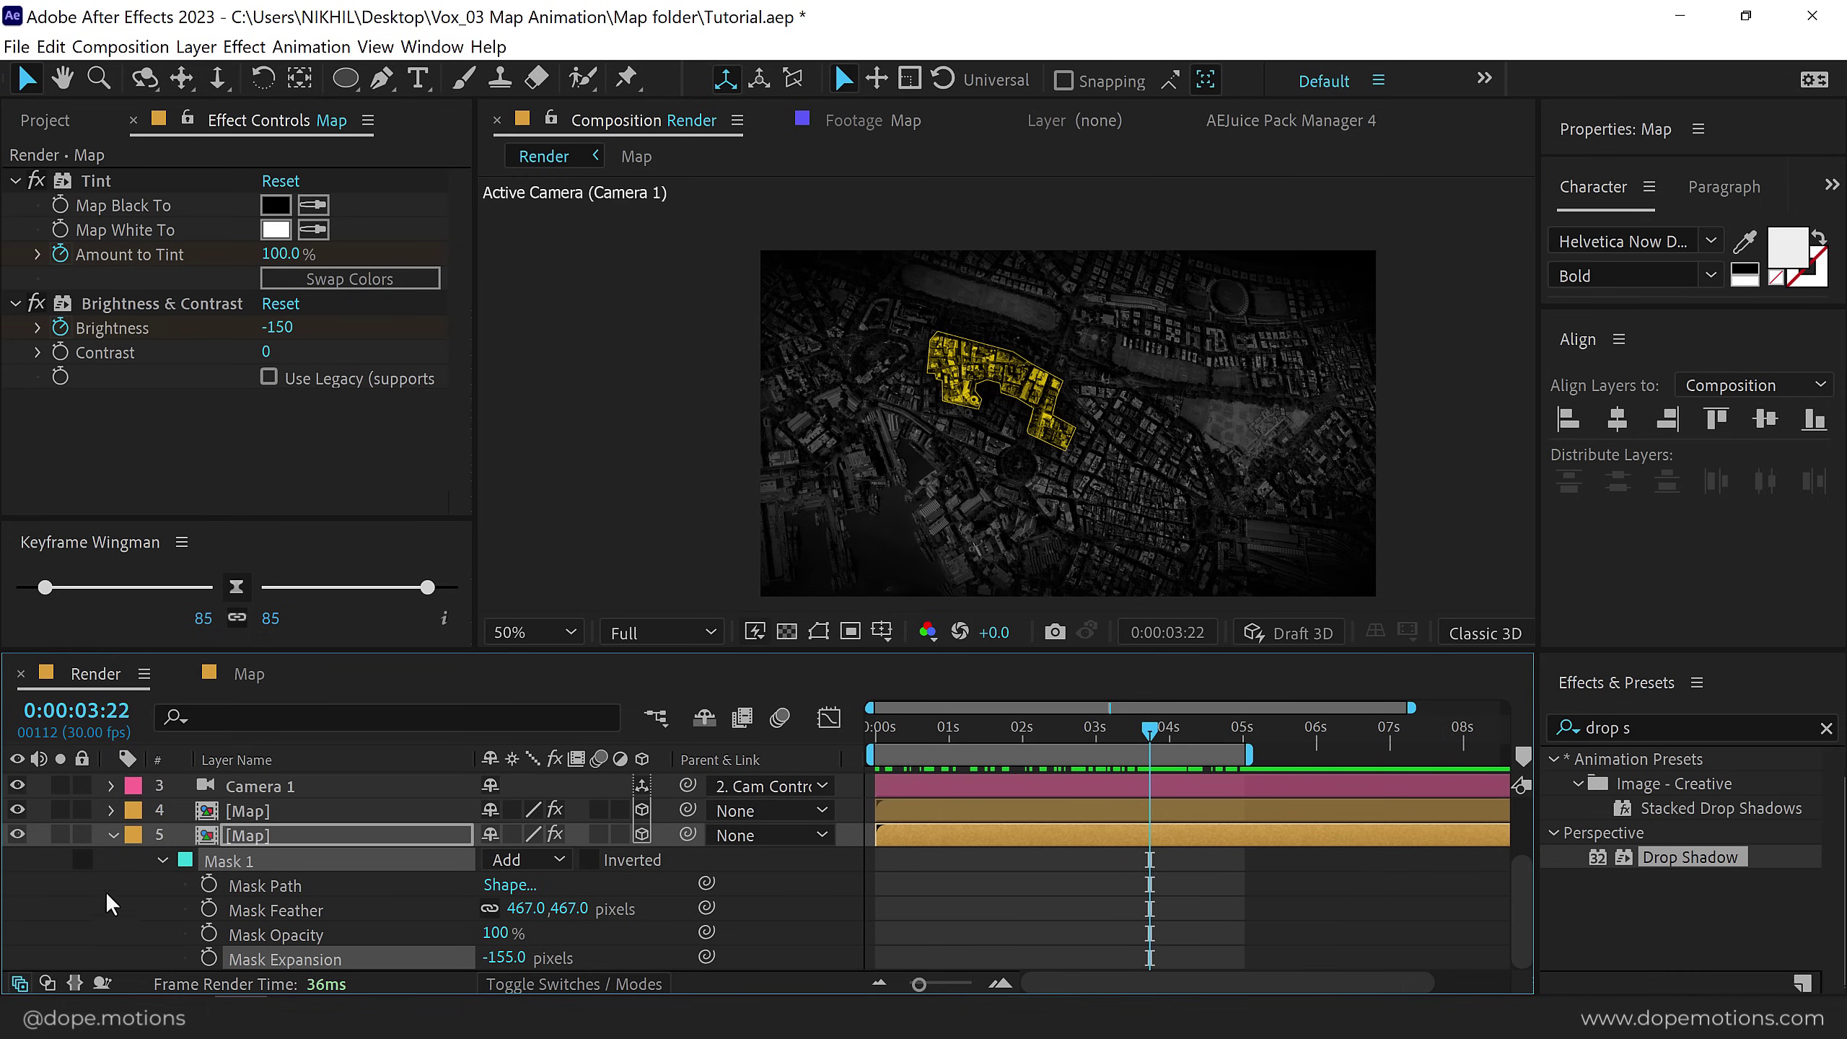
{"action": "left_click", "coordinate": [112, 835]}
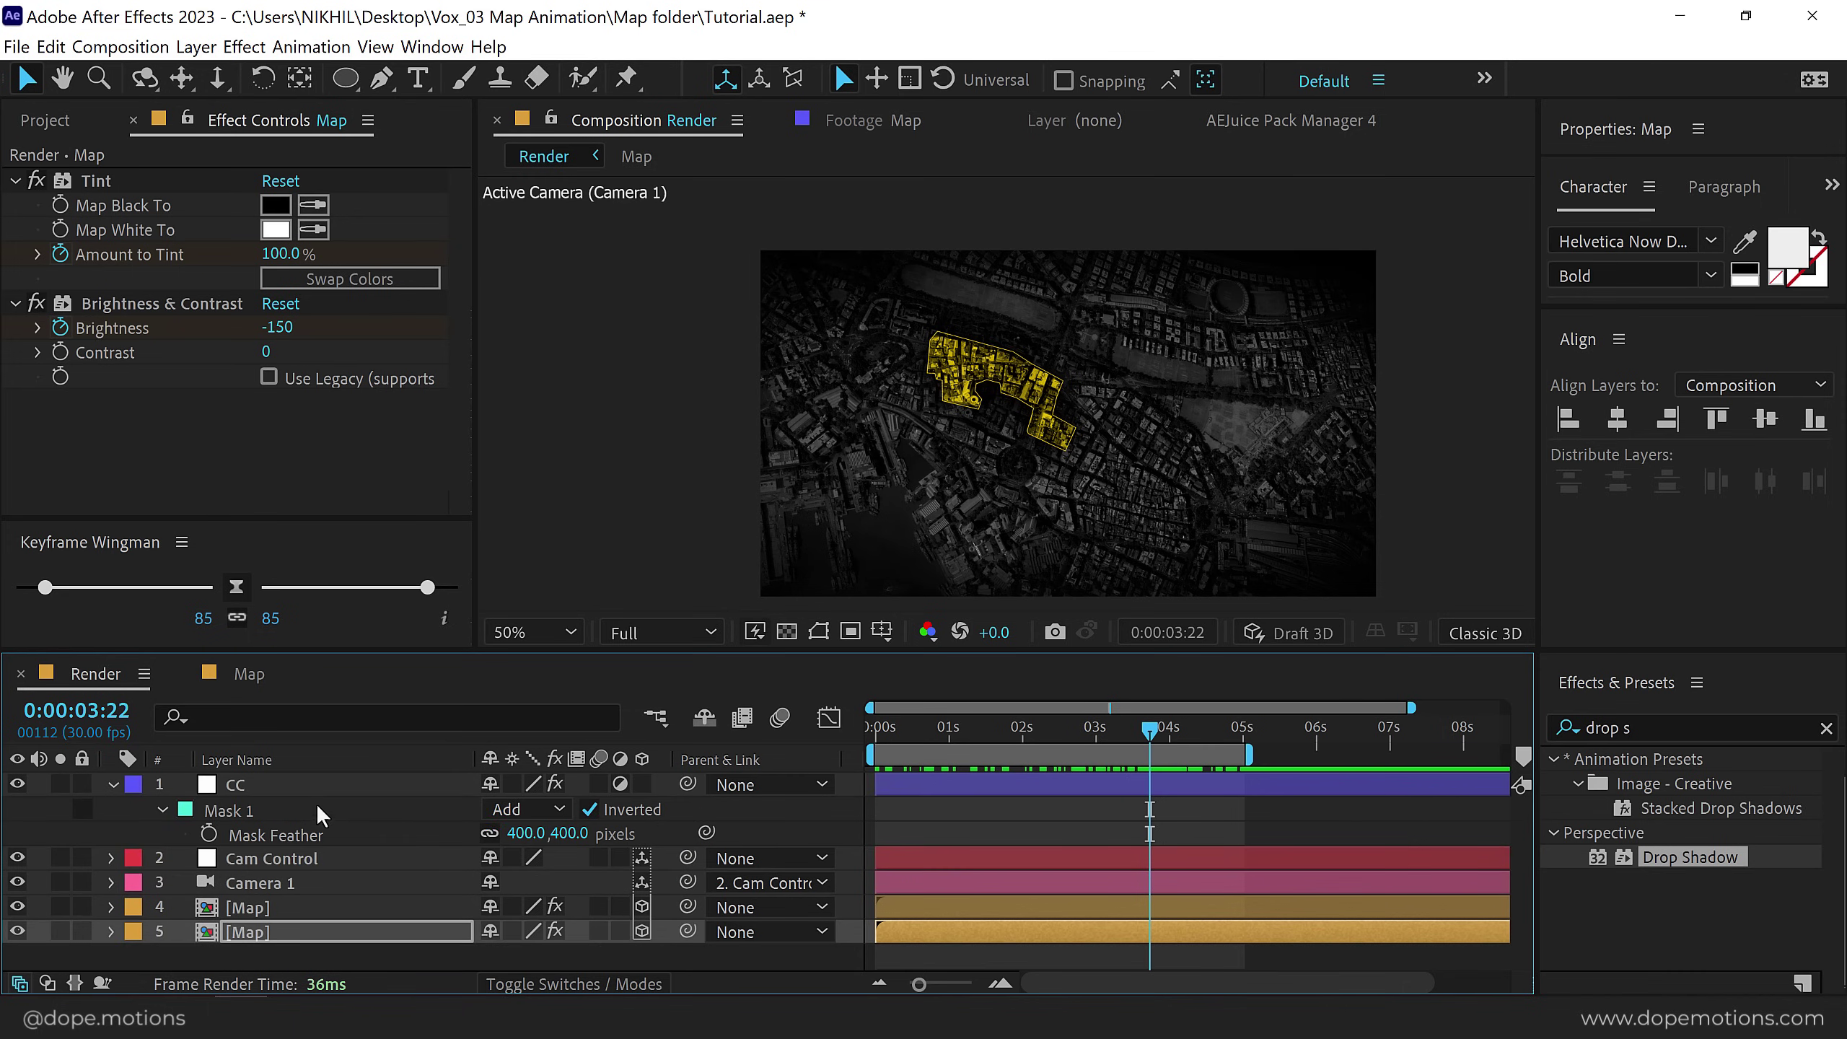
{"action": "left_click", "coordinate": [110, 785]}
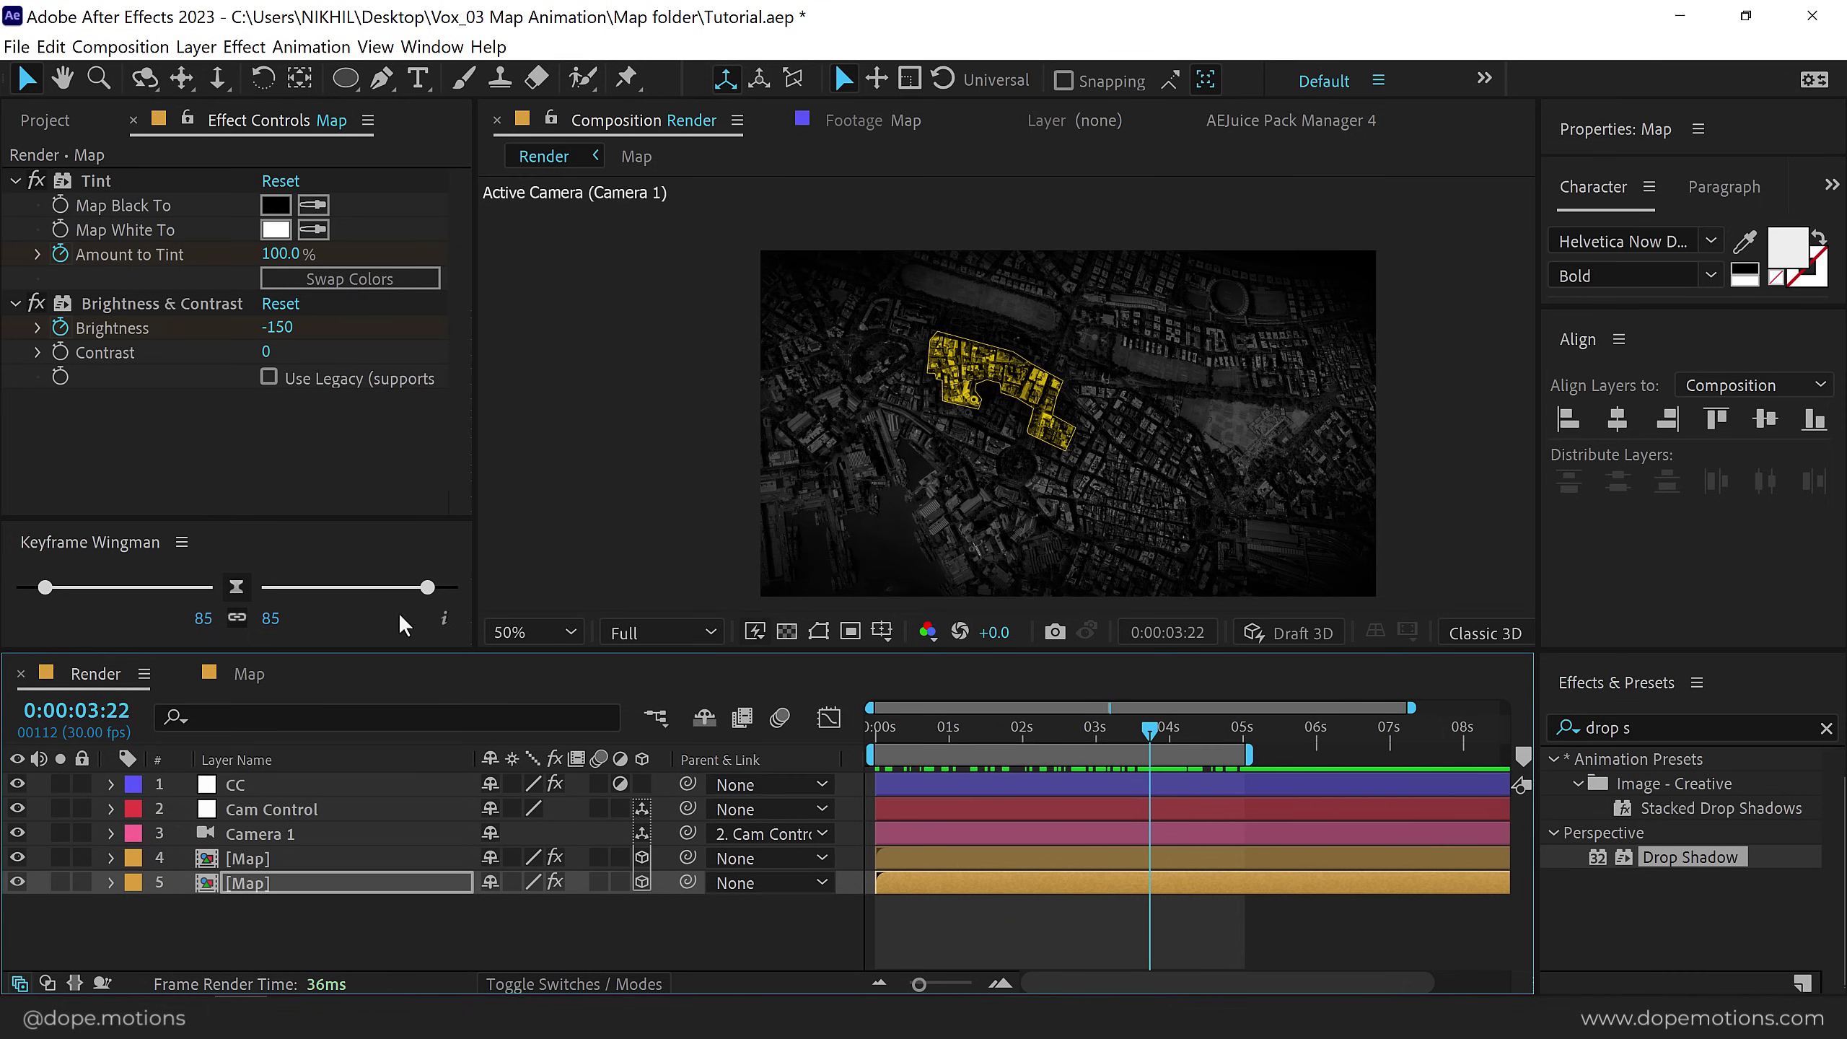
{"action": "left_click", "coordinate": [63, 120]}
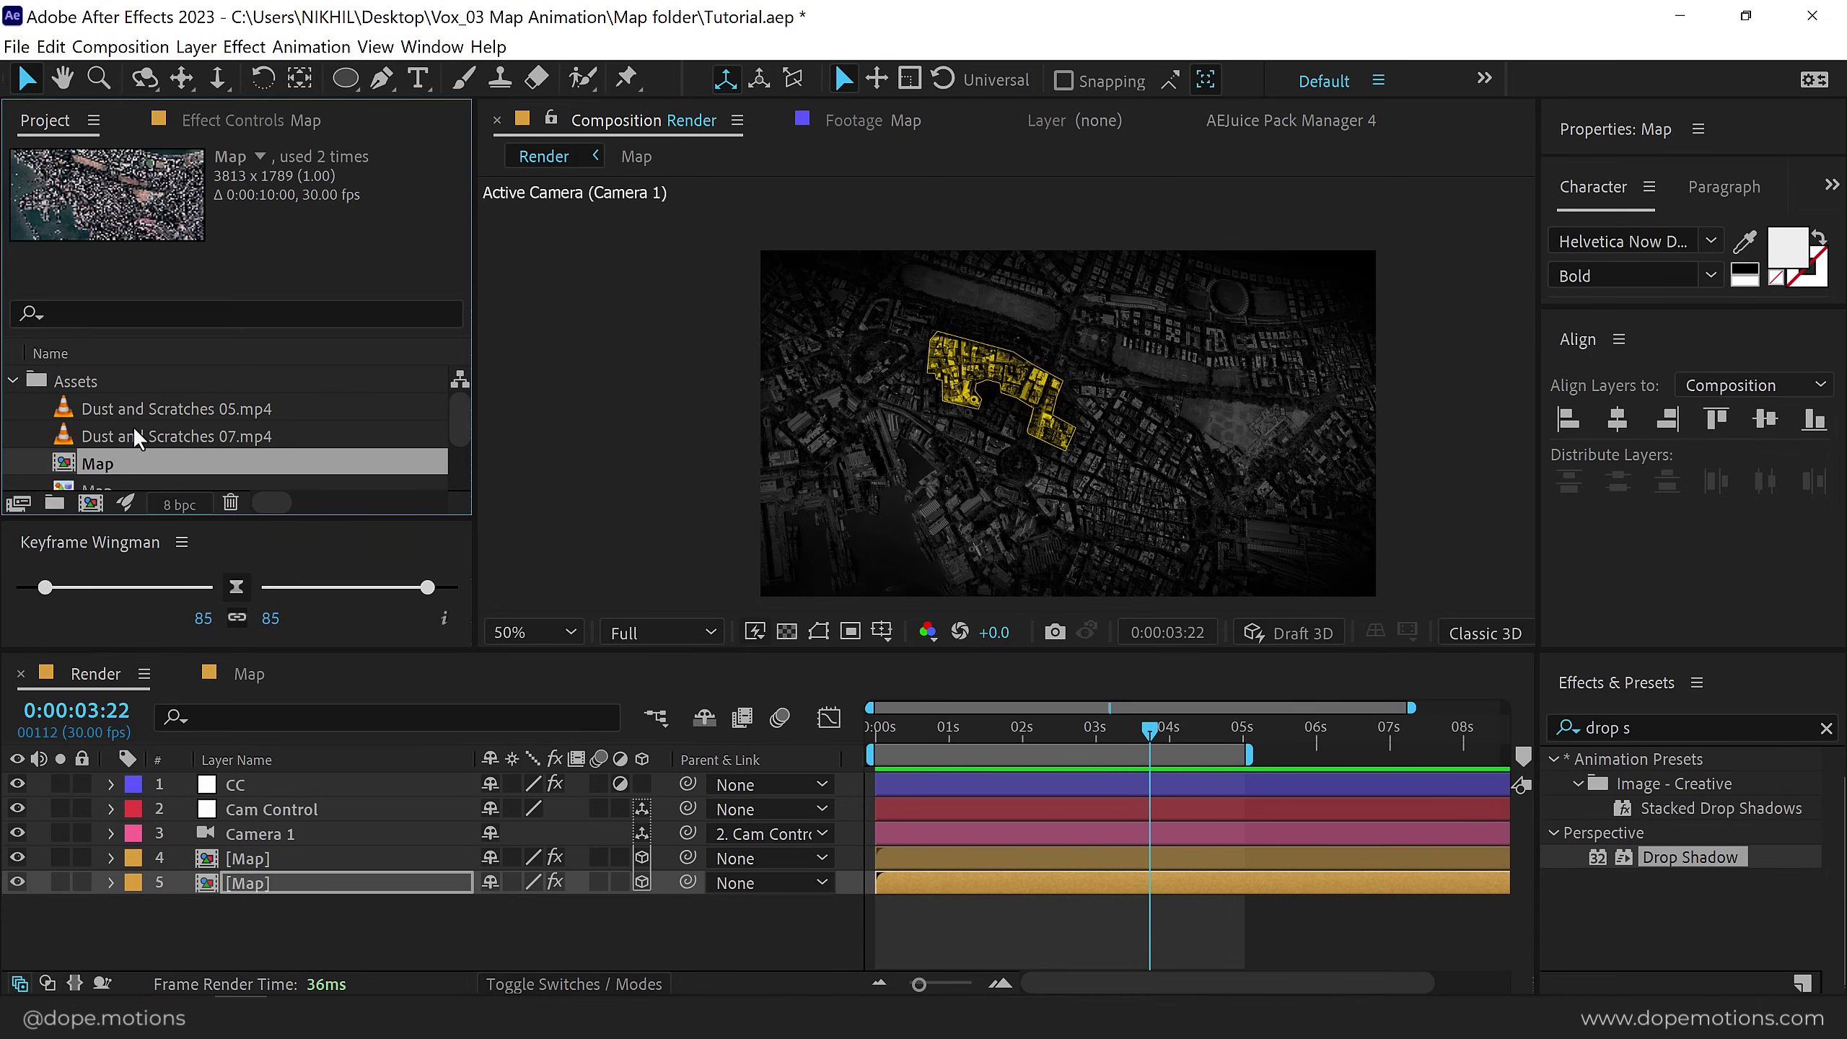
{"action": "scroll", "coordinate": [134, 429], "scroll_direction": "down", "scroll_amount": 3}
Create a new 2560 × 1440 composition named Title.
{"action": "left_click", "coordinate": [104, 475]}
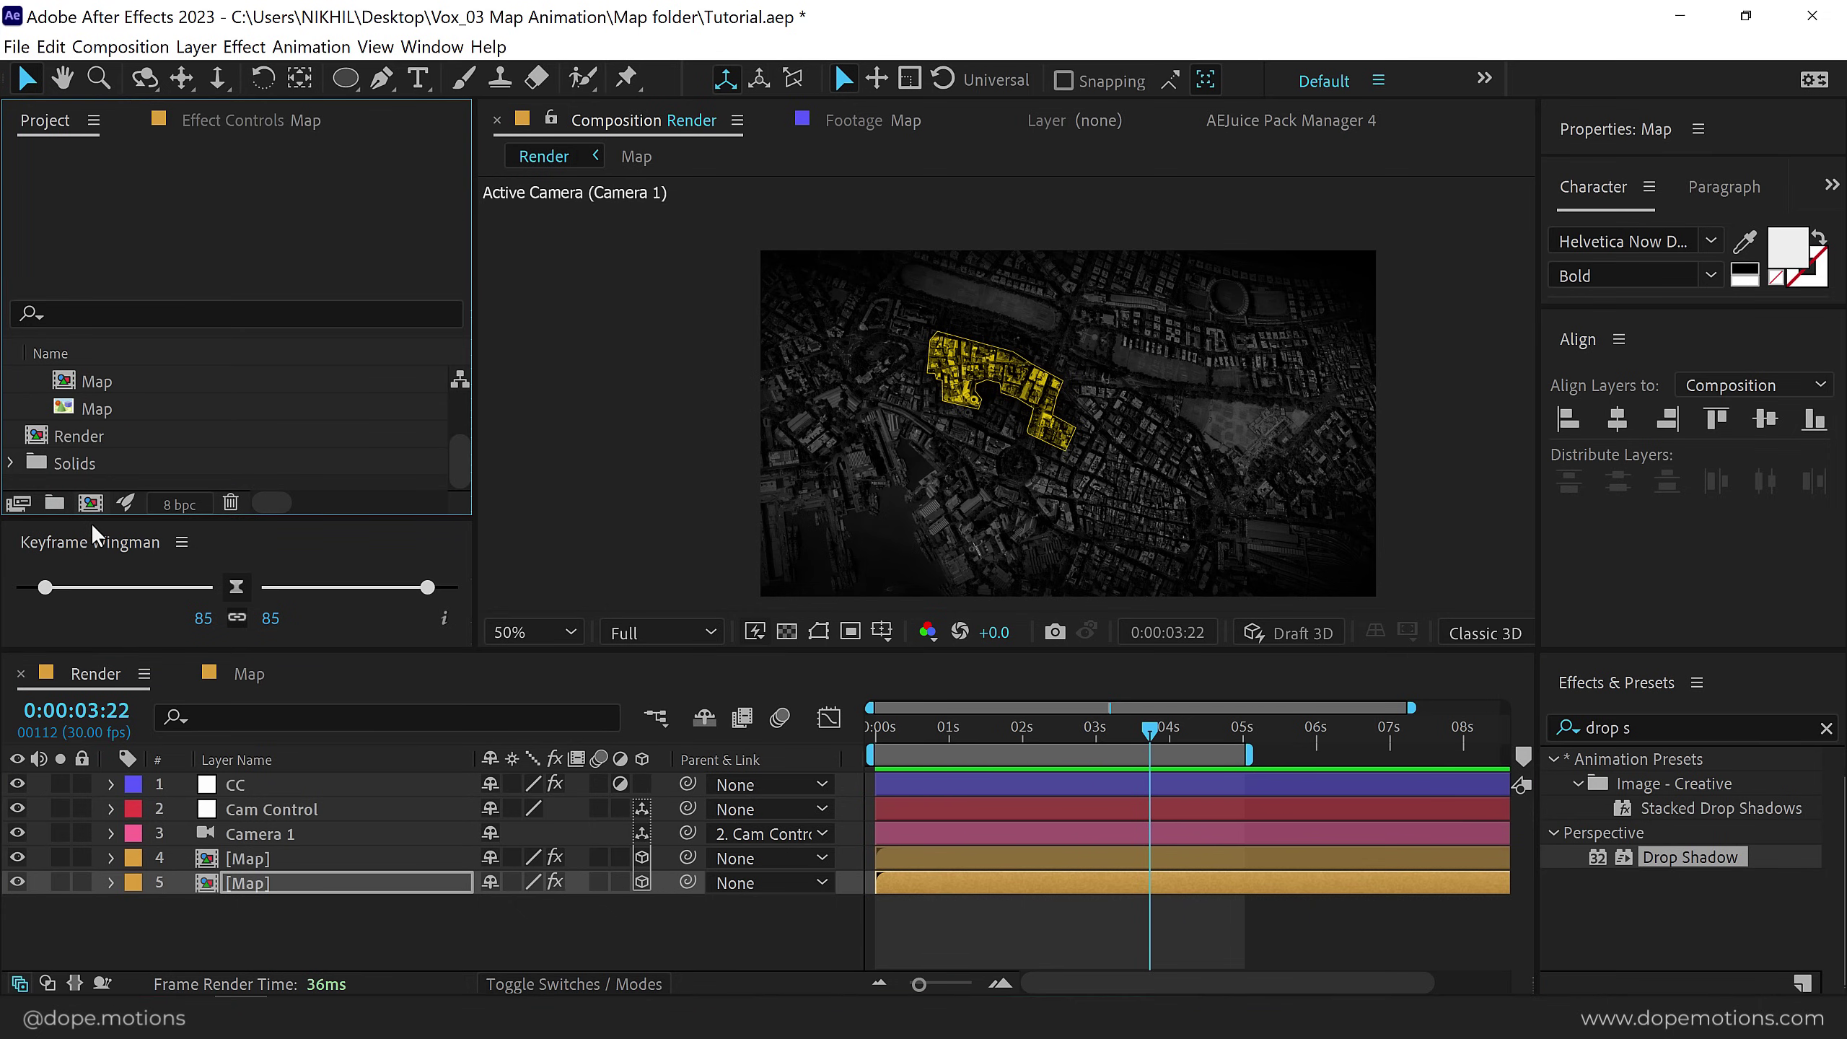
{"action": "left_click_drag", "start_coordinate": [91, 522], "coordinate": [106, 593]}
{"action": "left_click", "coordinate": [90, 576]}
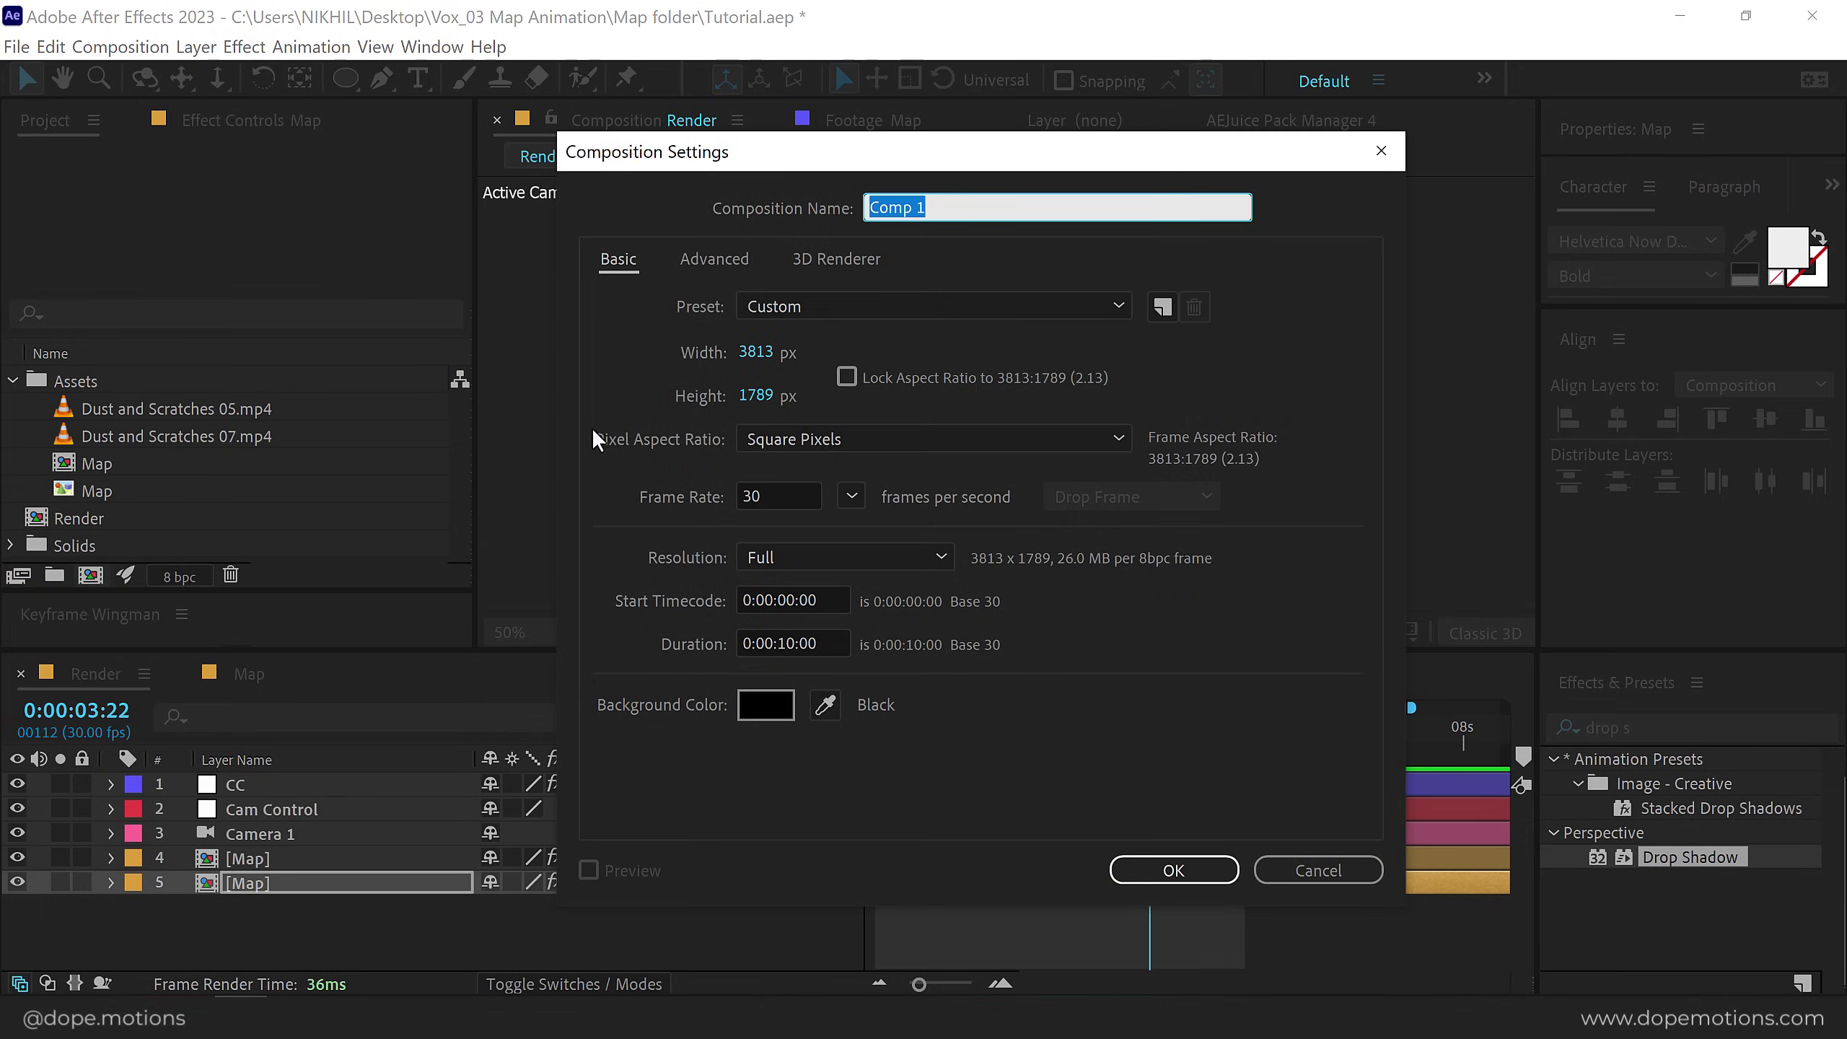
{"action": "left_click", "coordinate": [758, 350]}
{"action": "type", "text": "2560"}
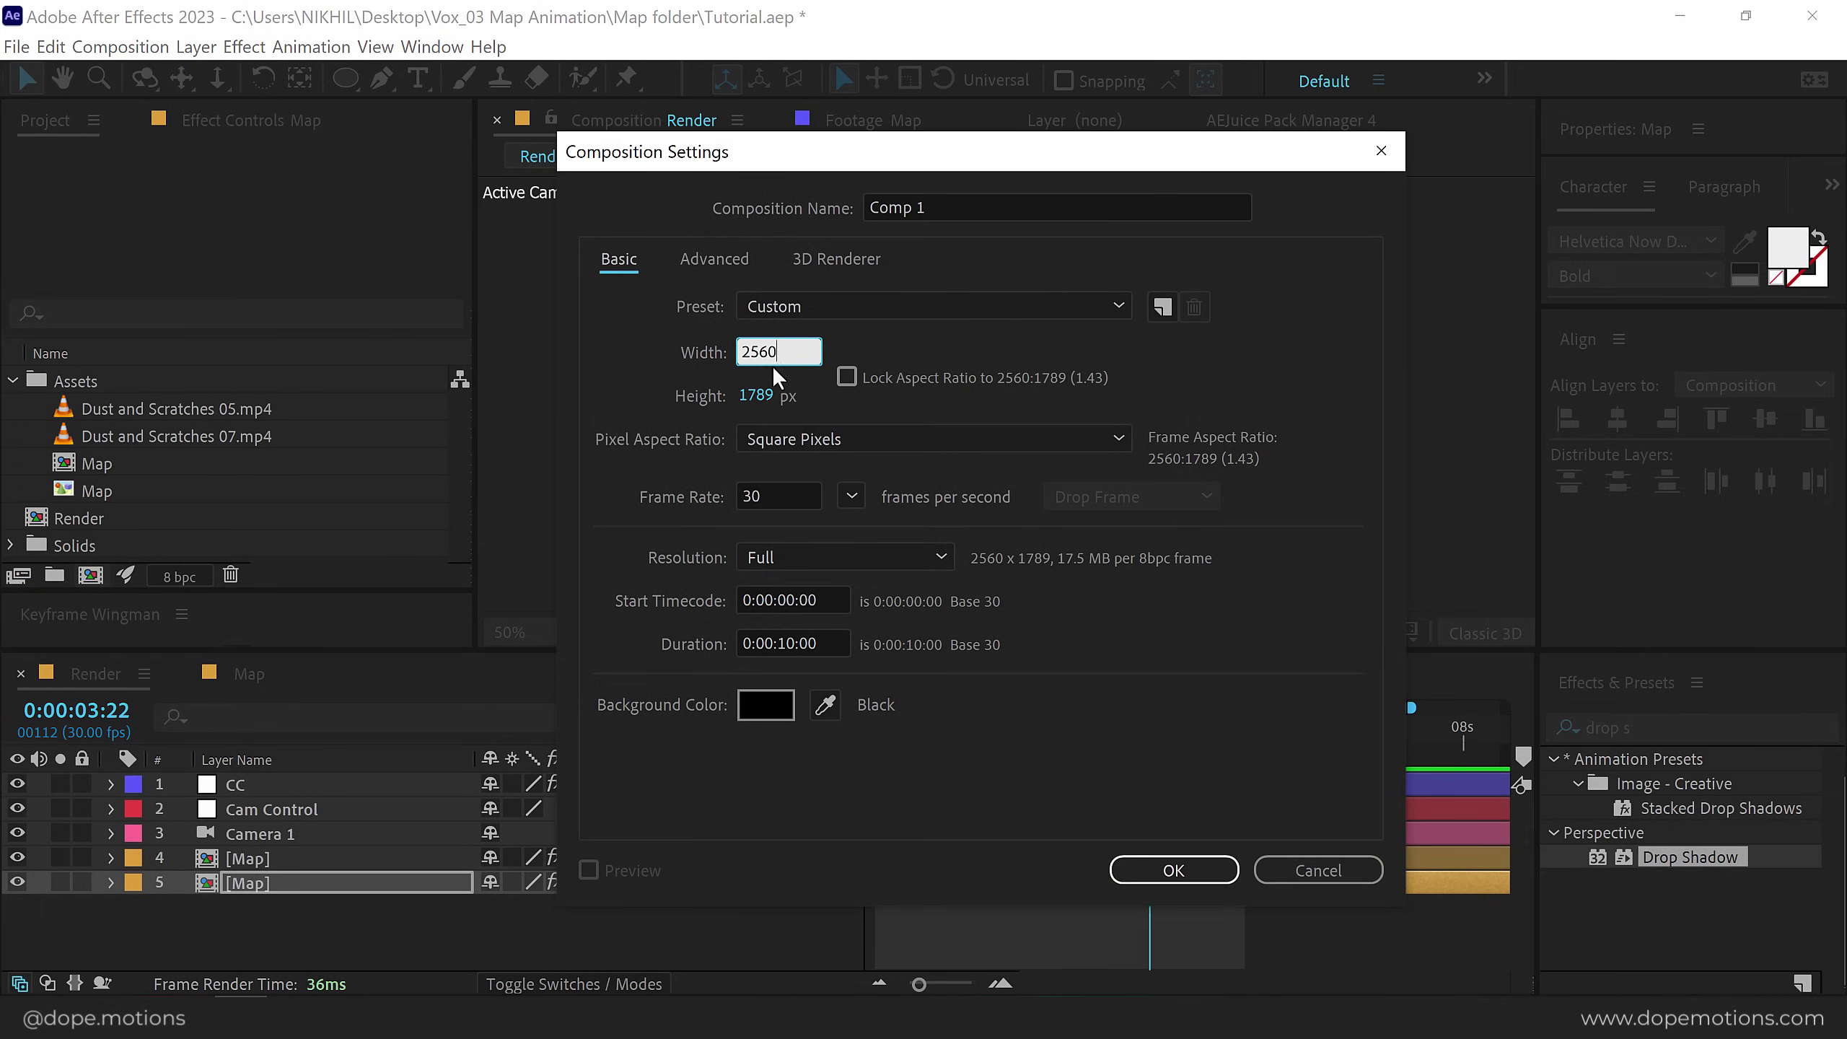
{"action": "left_click", "coordinate": [756, 396]}
{"action": "type", "text": "1440"}
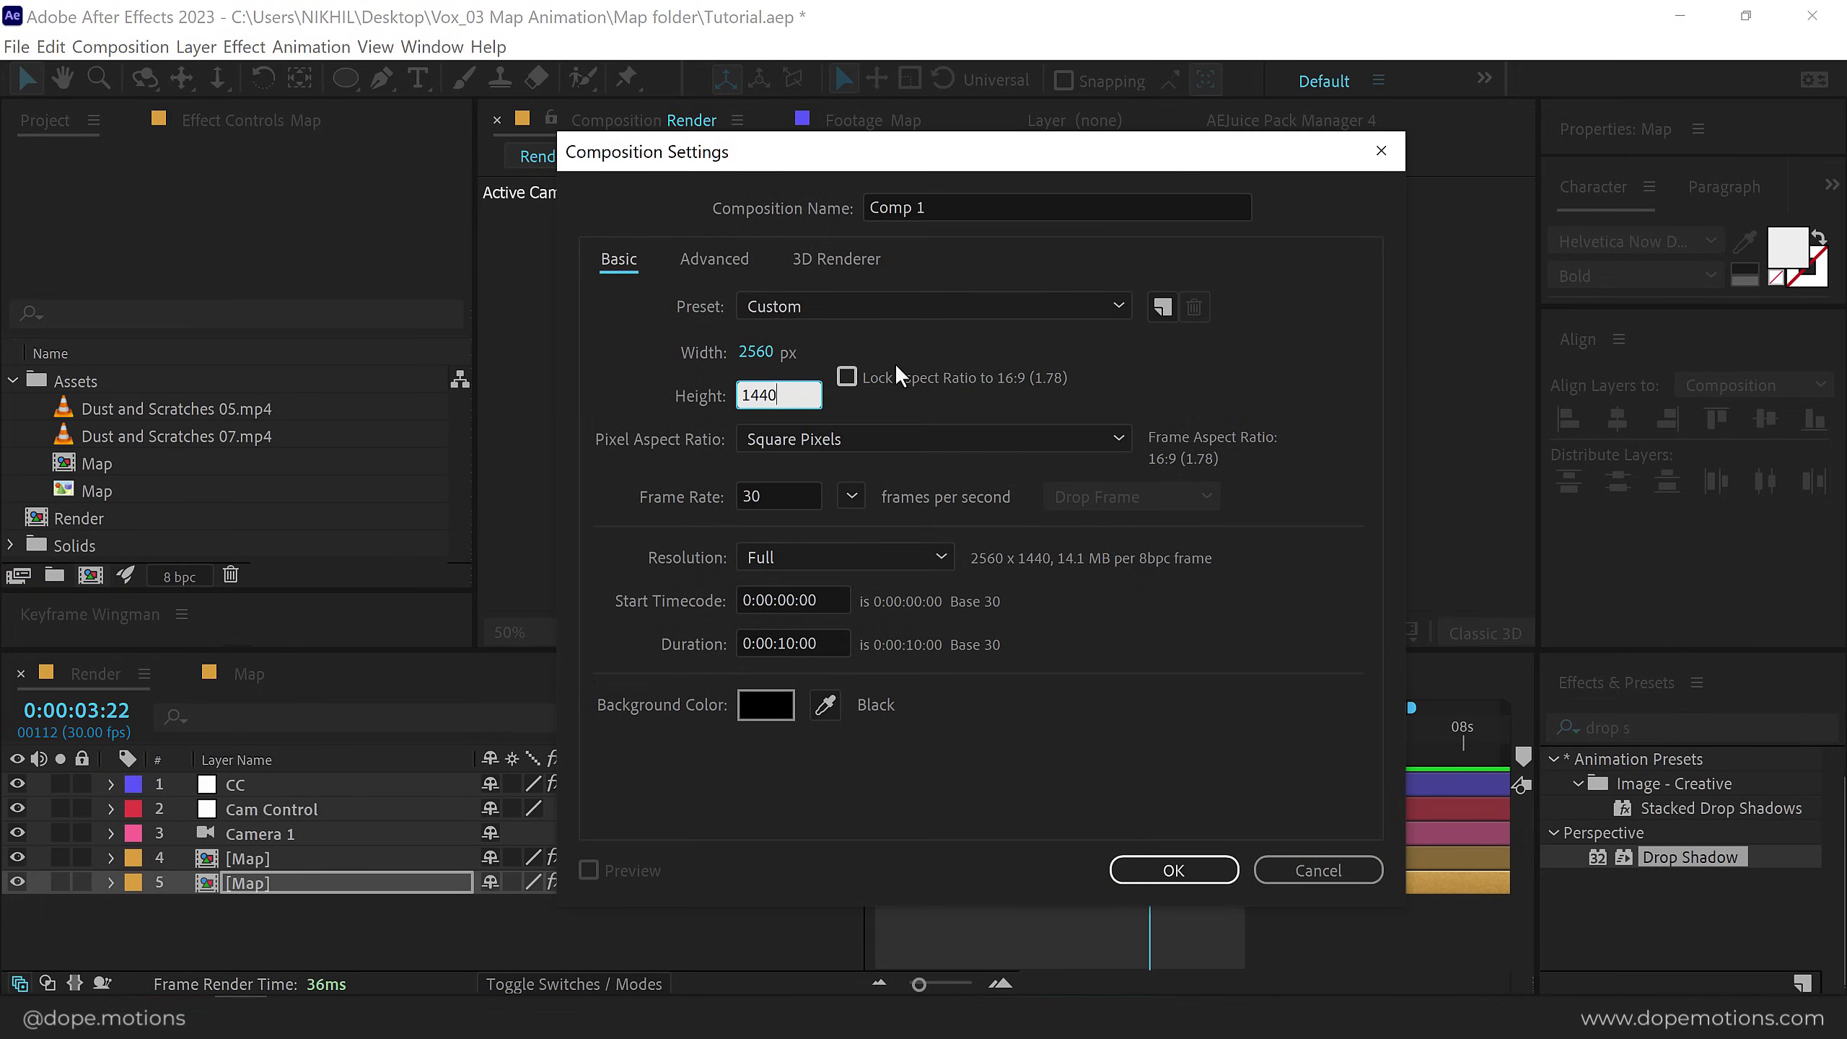
{"action": "left_click", "coordinate": [969, 208]}
{"action": "type", "text": "Title"}
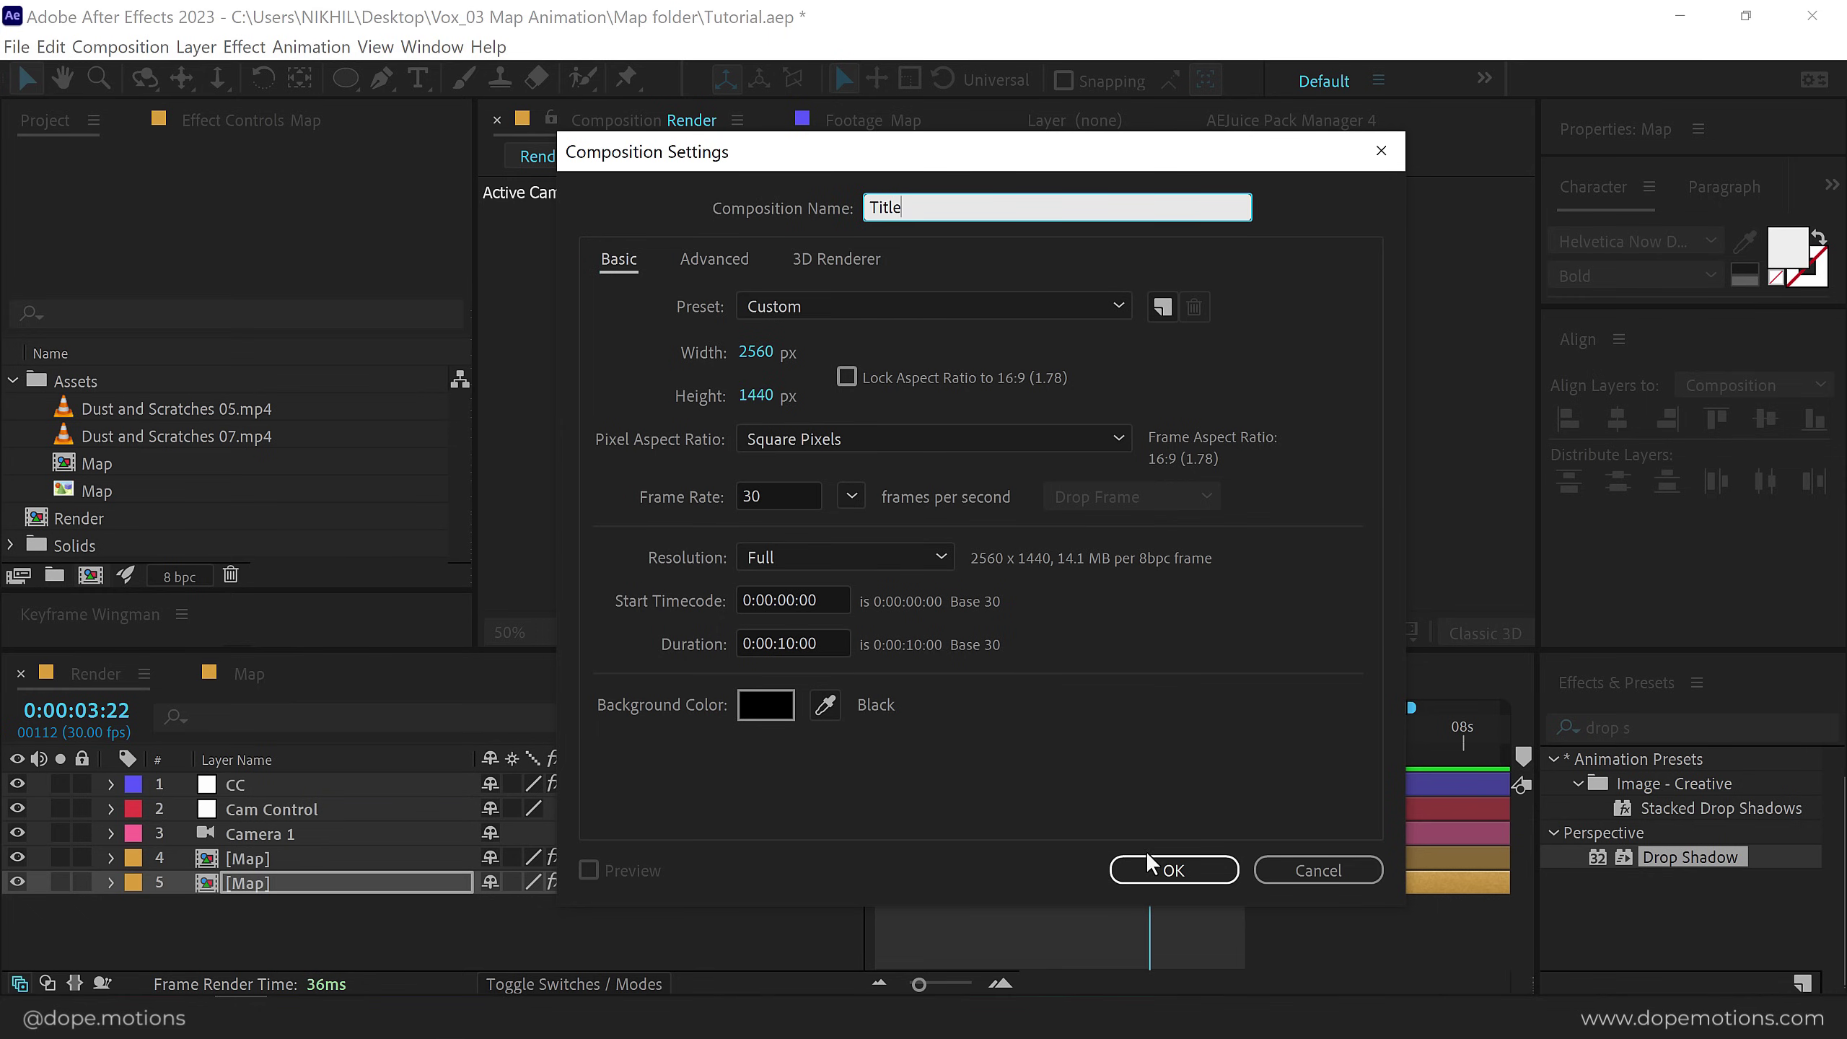
{"action": "left_click", "coordinate": [1148, 859]}
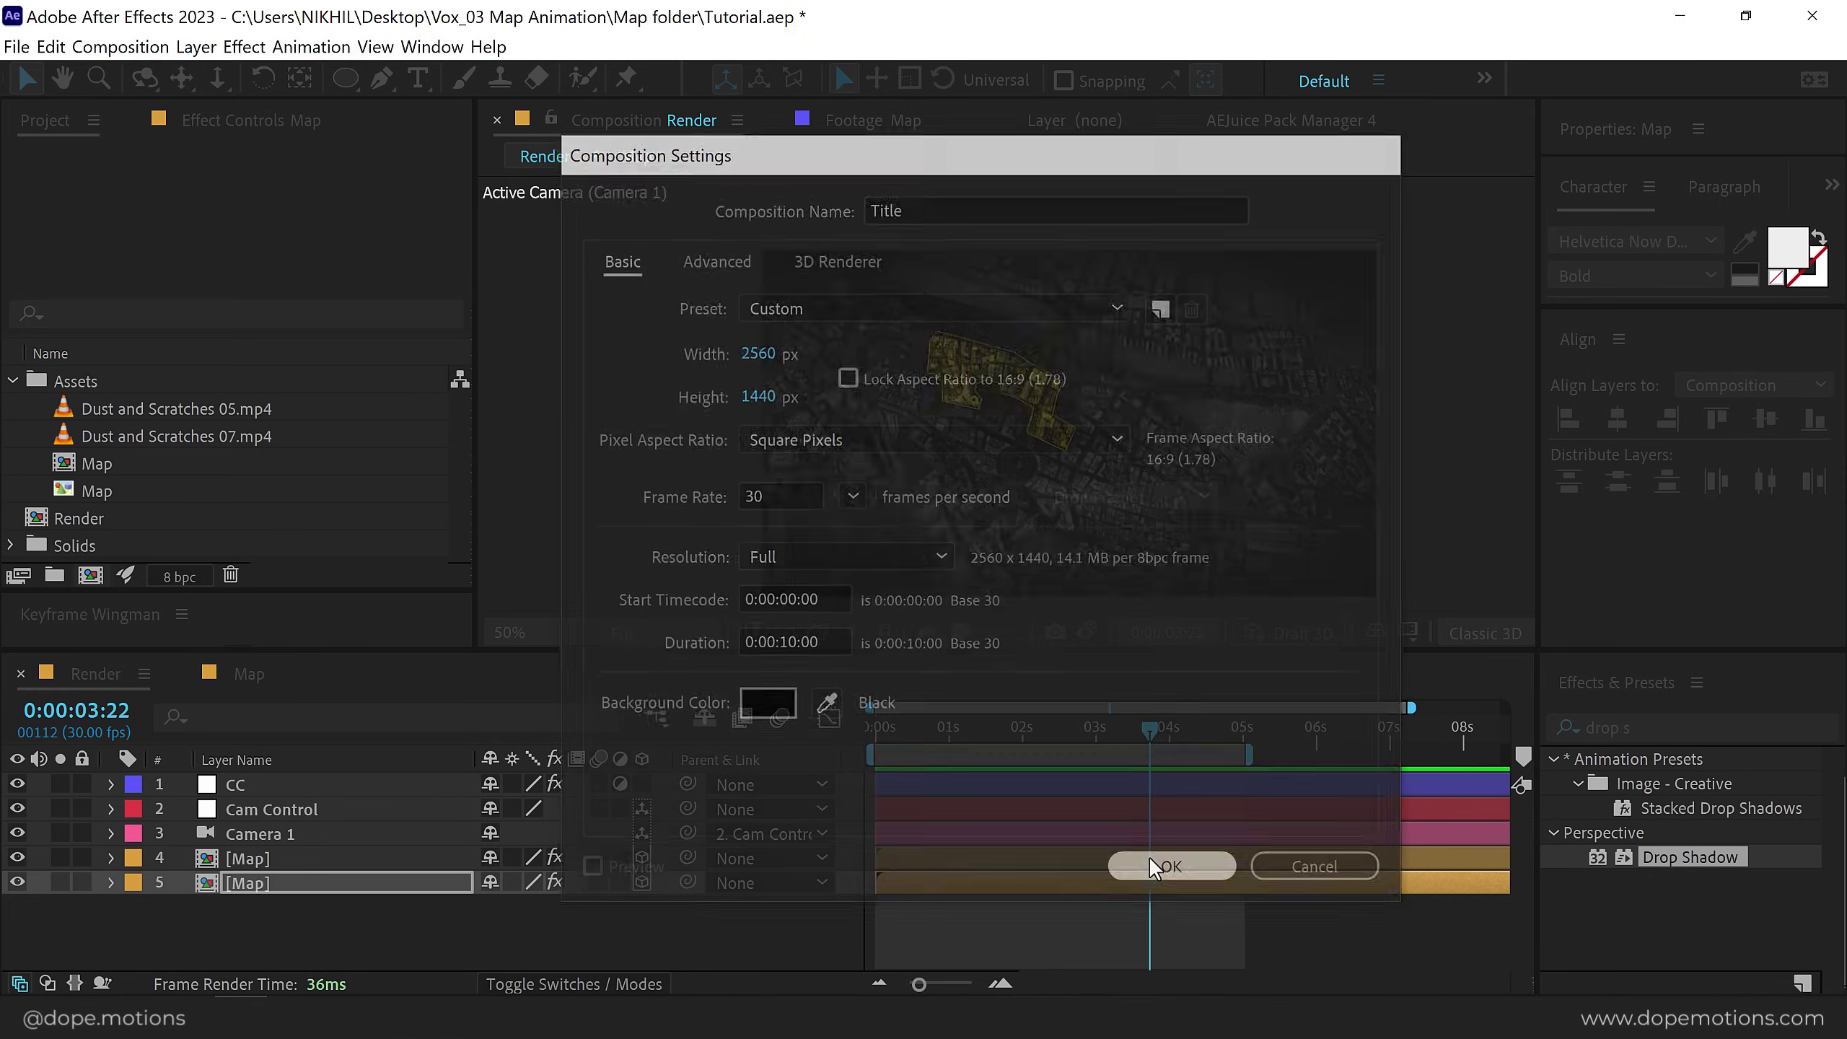
Add a 'koli Market' text layer and move it down and to the right.
{"action": "left_click", "coordinate": [420, 77]}
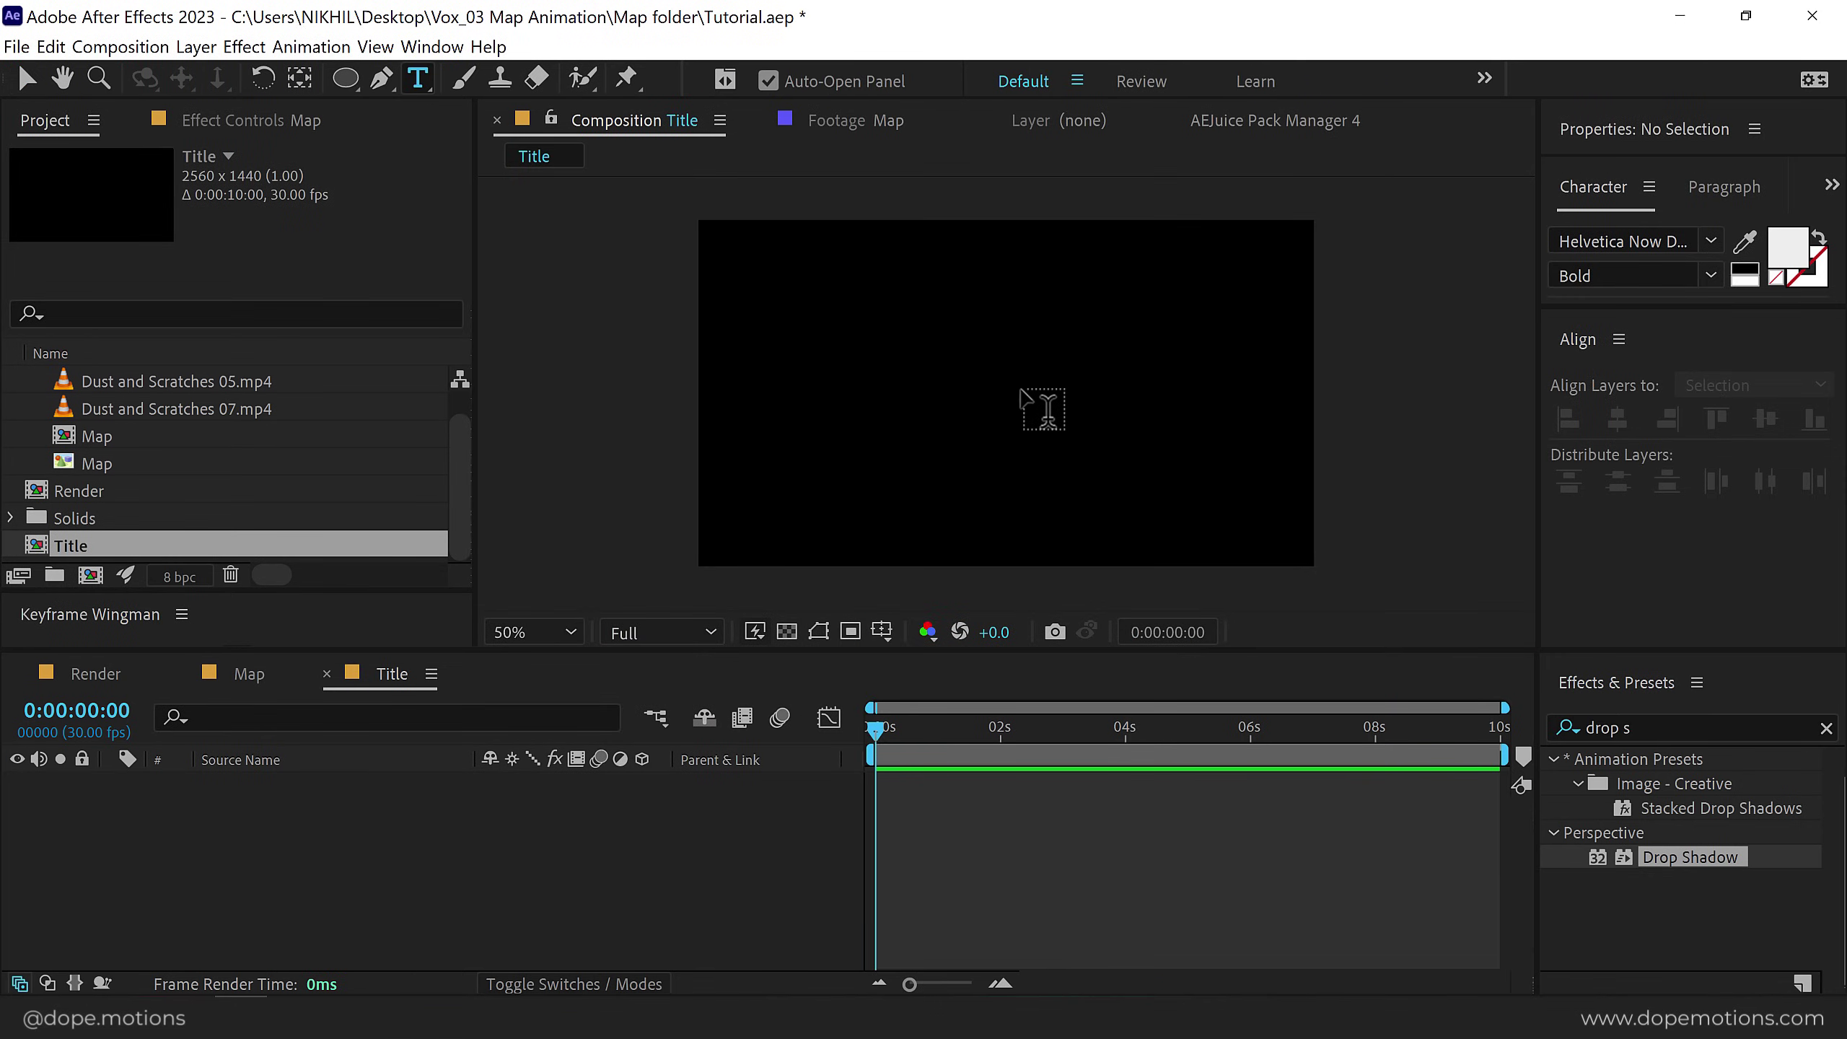
{"action": "left_click", "coordinate": [971, 373]}
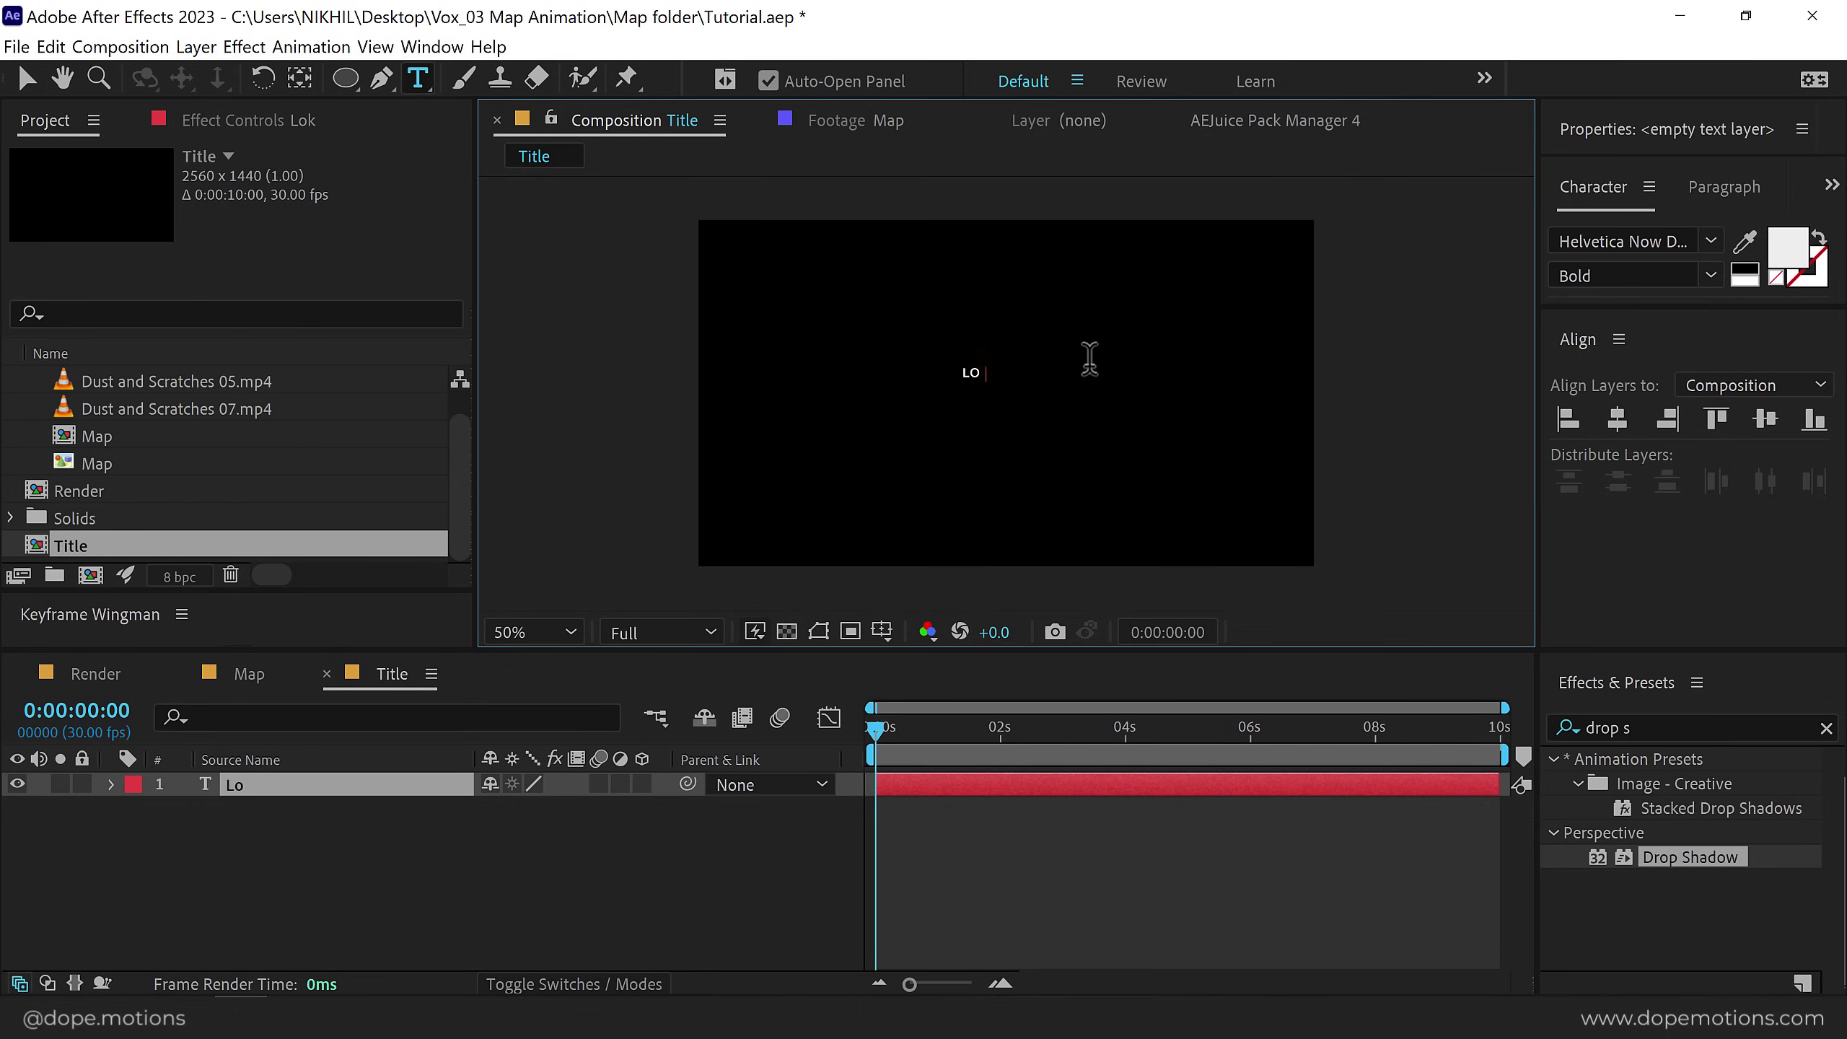
{"action": "type", "text": "Loki Makrket"}
{"action": "left_click", "coordinate": [931, 372]}
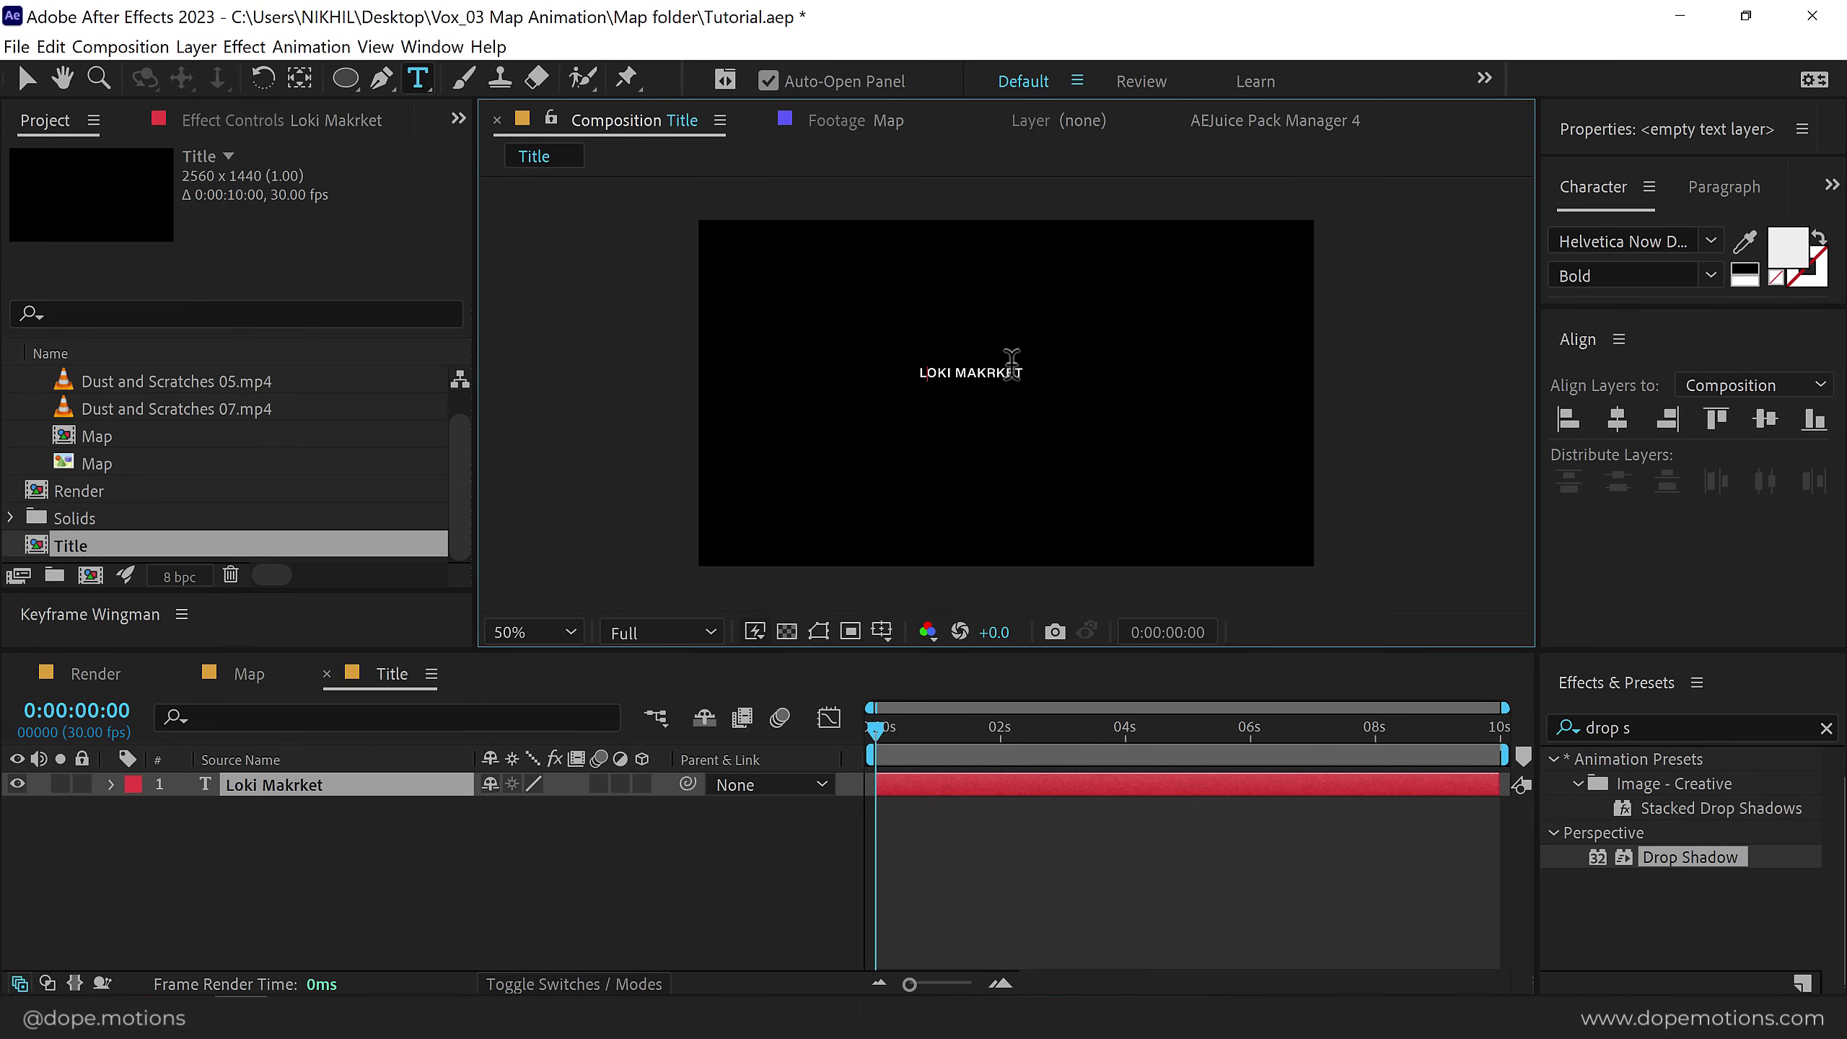
{"action": "key", "text": "BackSpace"}
{"action": "key", "text": "BackSpace"}
{"action": "key", "text": "BackSpace"}
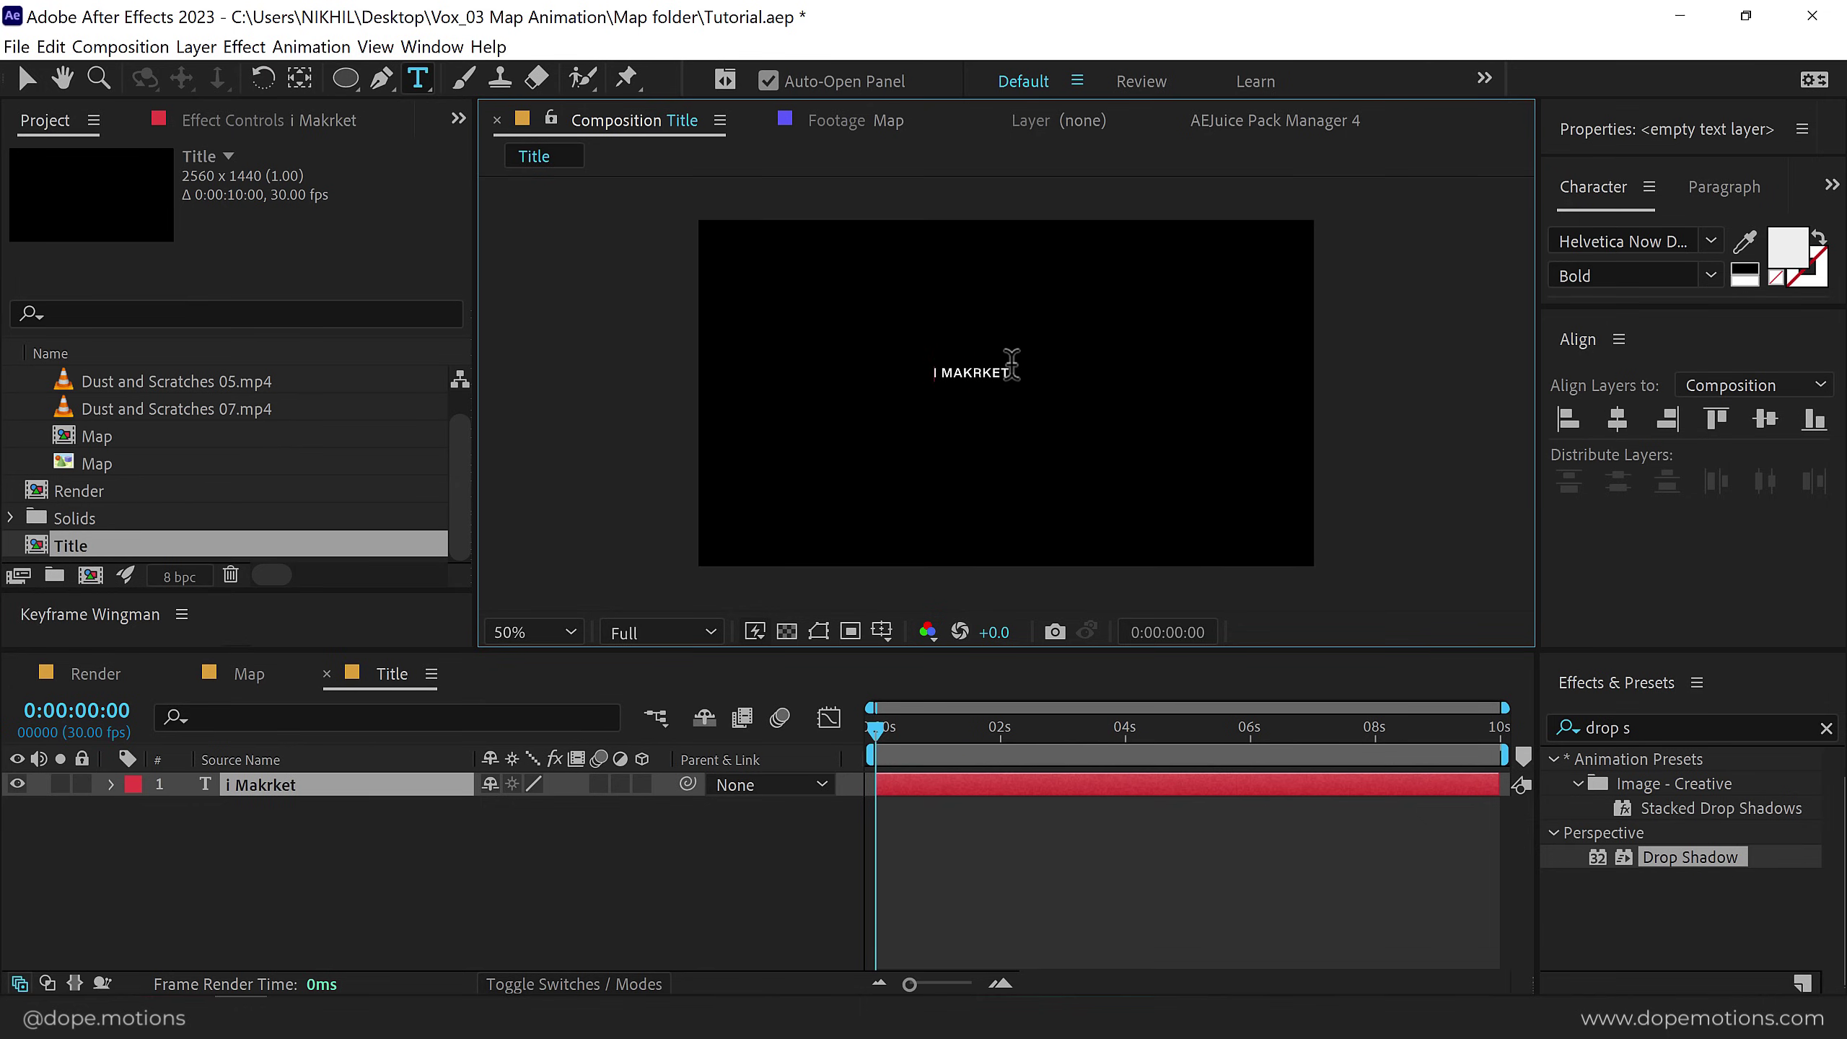
{"action": "type", "text": "kol"}
{"action": "left_click", "coordinate": [29, 80]}
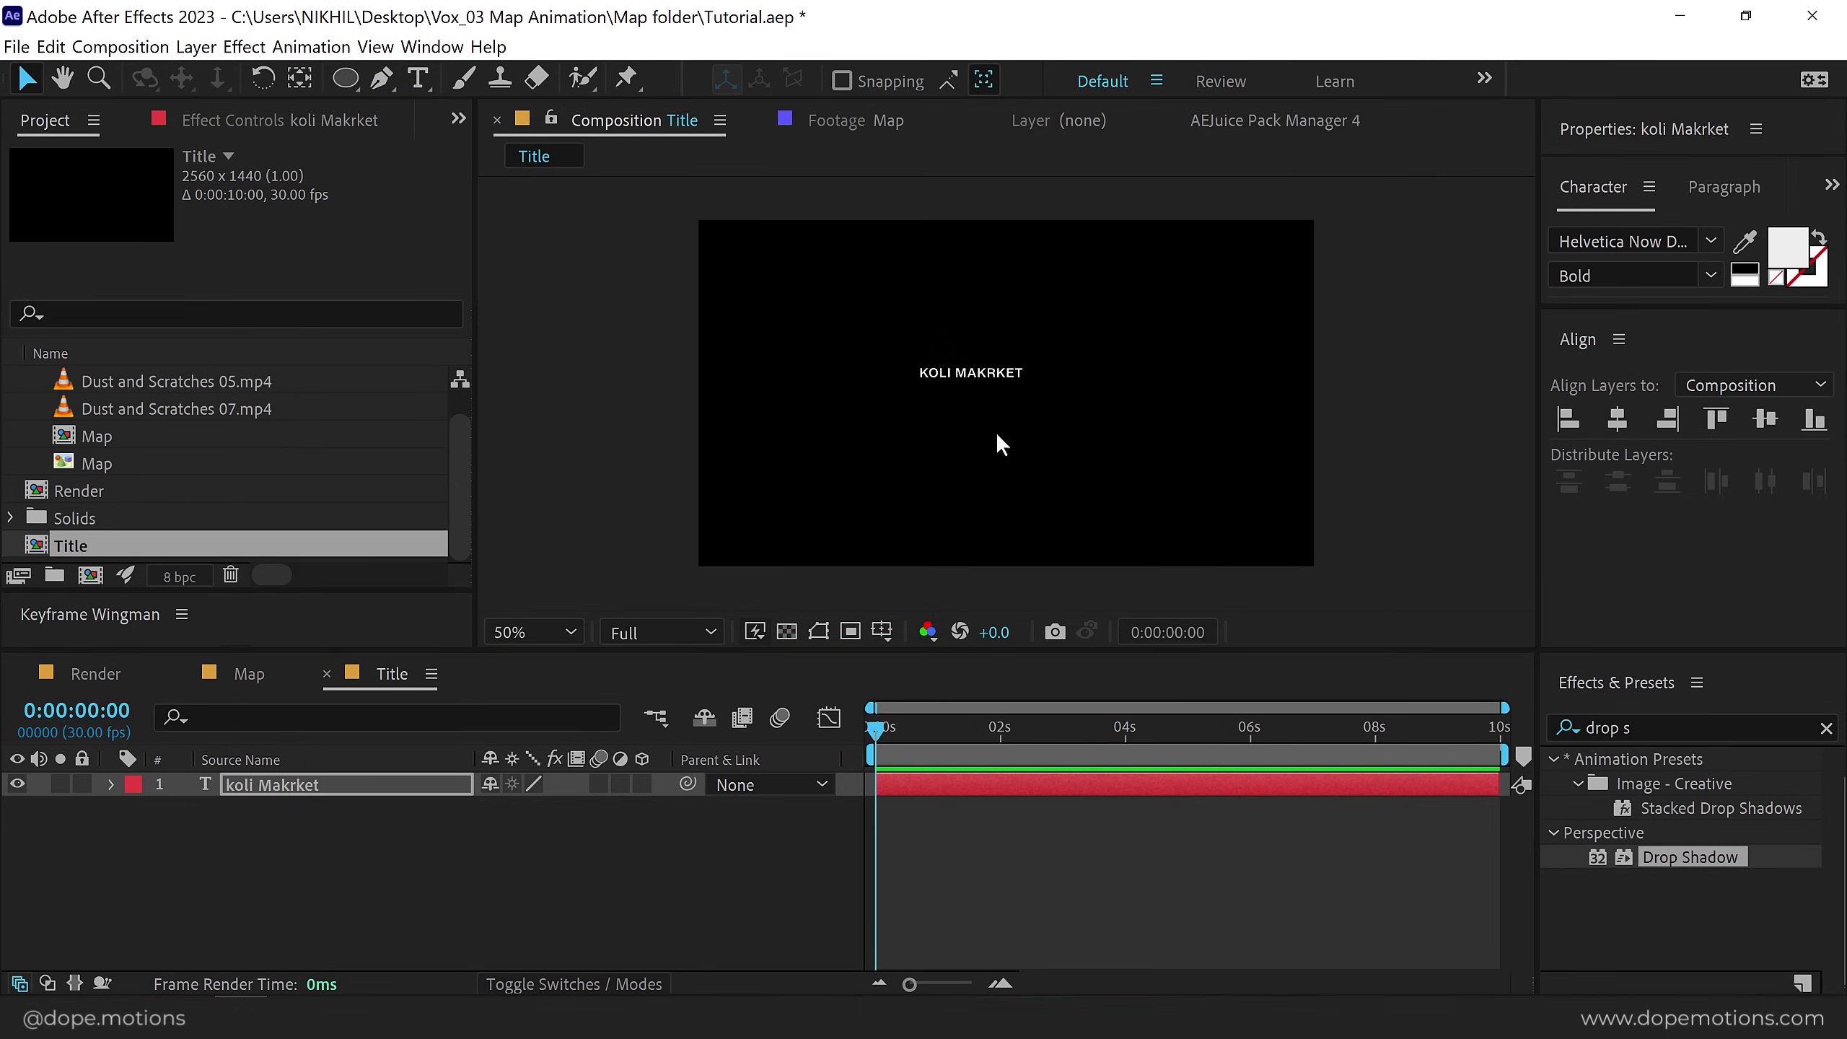
{"action": "mouse_move", "coordinate": [977, 368]}
{"action": "left_mouse_down"}
{"action": "mouse_move", "coordinate": [1051, 429]}
{"action": "mouse_move", "coordinate": [1075, 402]}
{"action": "left_mouse_up"}
Duplicate the title and set the copy to 158 px, All Caps off, tracking 0, spelling fixed.
{"action": "key", "text": "ctrl+d"}
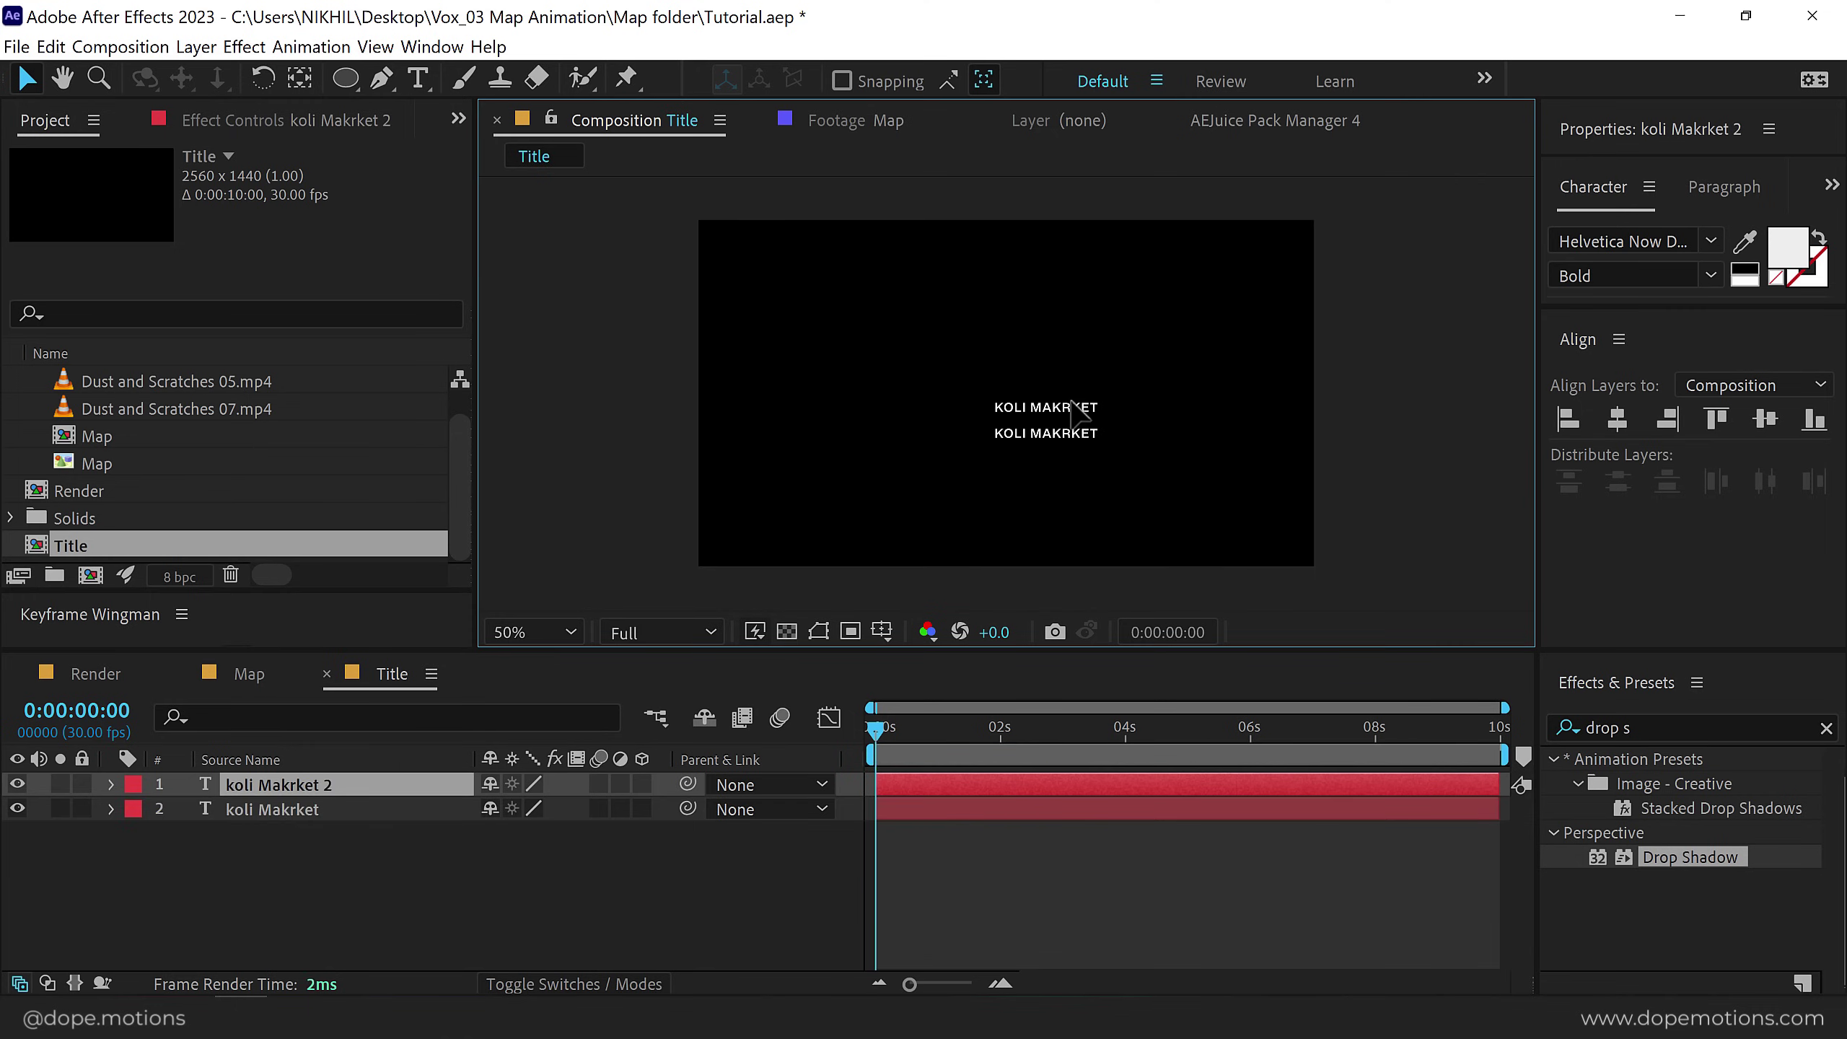
{"action": "left_click_drag", "start_coordinate": [1605, 318], "coordinate": [1605, 506]}
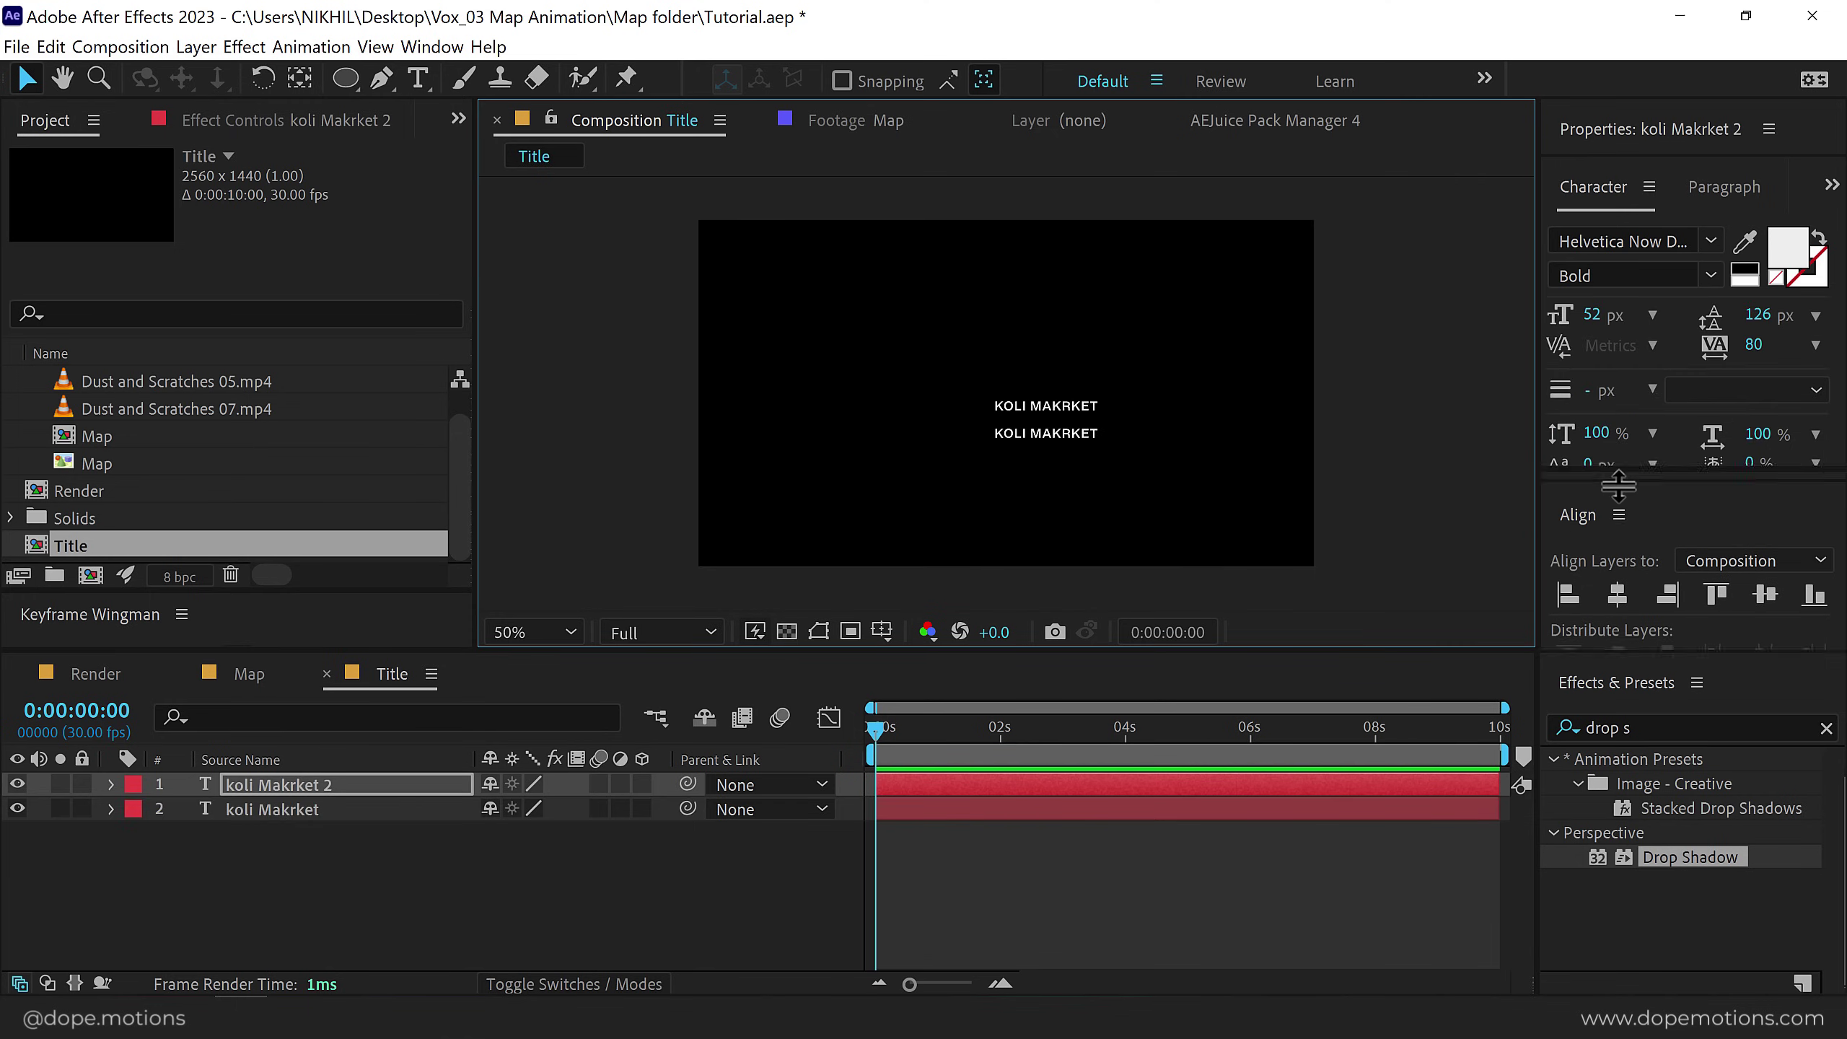
{"action": "left_click_drag", "start_coordinate": [1597, 315], "coordinate": [1673, 315]}
{"action": "double_click", "coordinate": [1137, 393]}
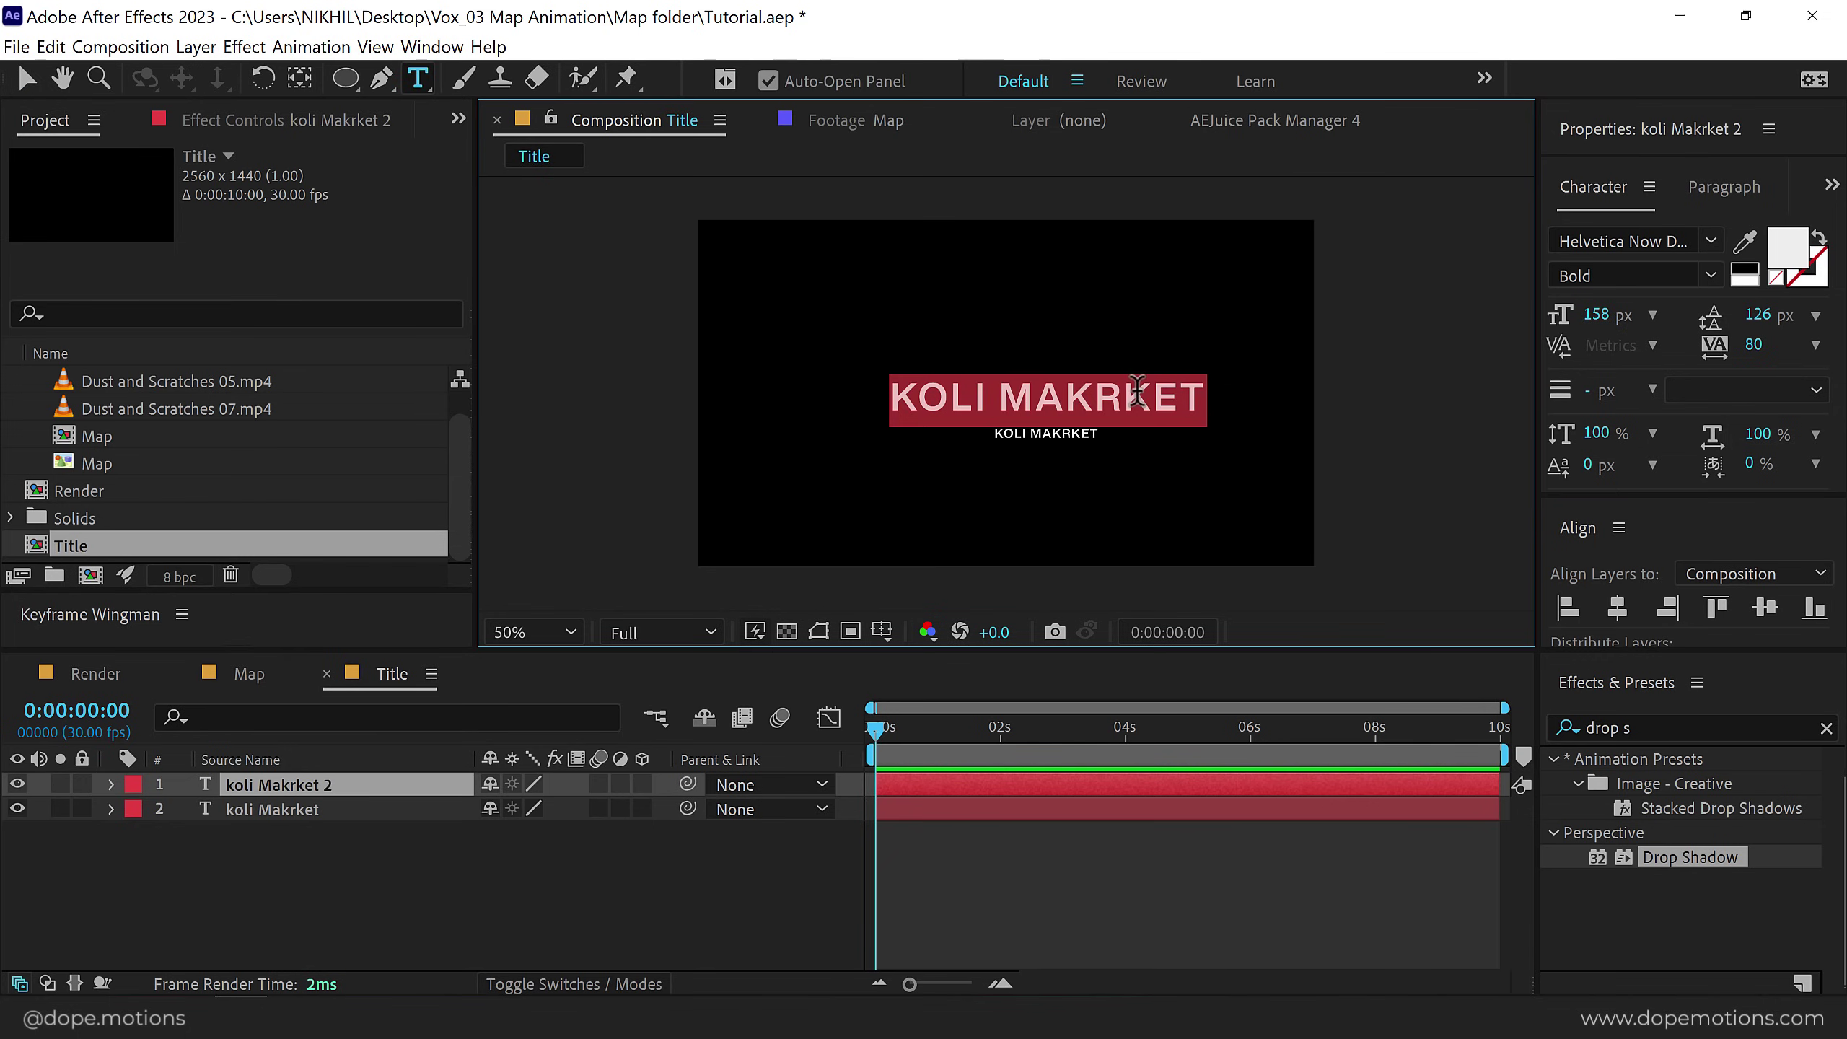
{"action": "left_click", "coordinate": [1126, 391]}
{"action": "key", "text": "BackSpace"}
{"action": "key", "text": "BackSpace"}
{"action": "type", "text": "R"}
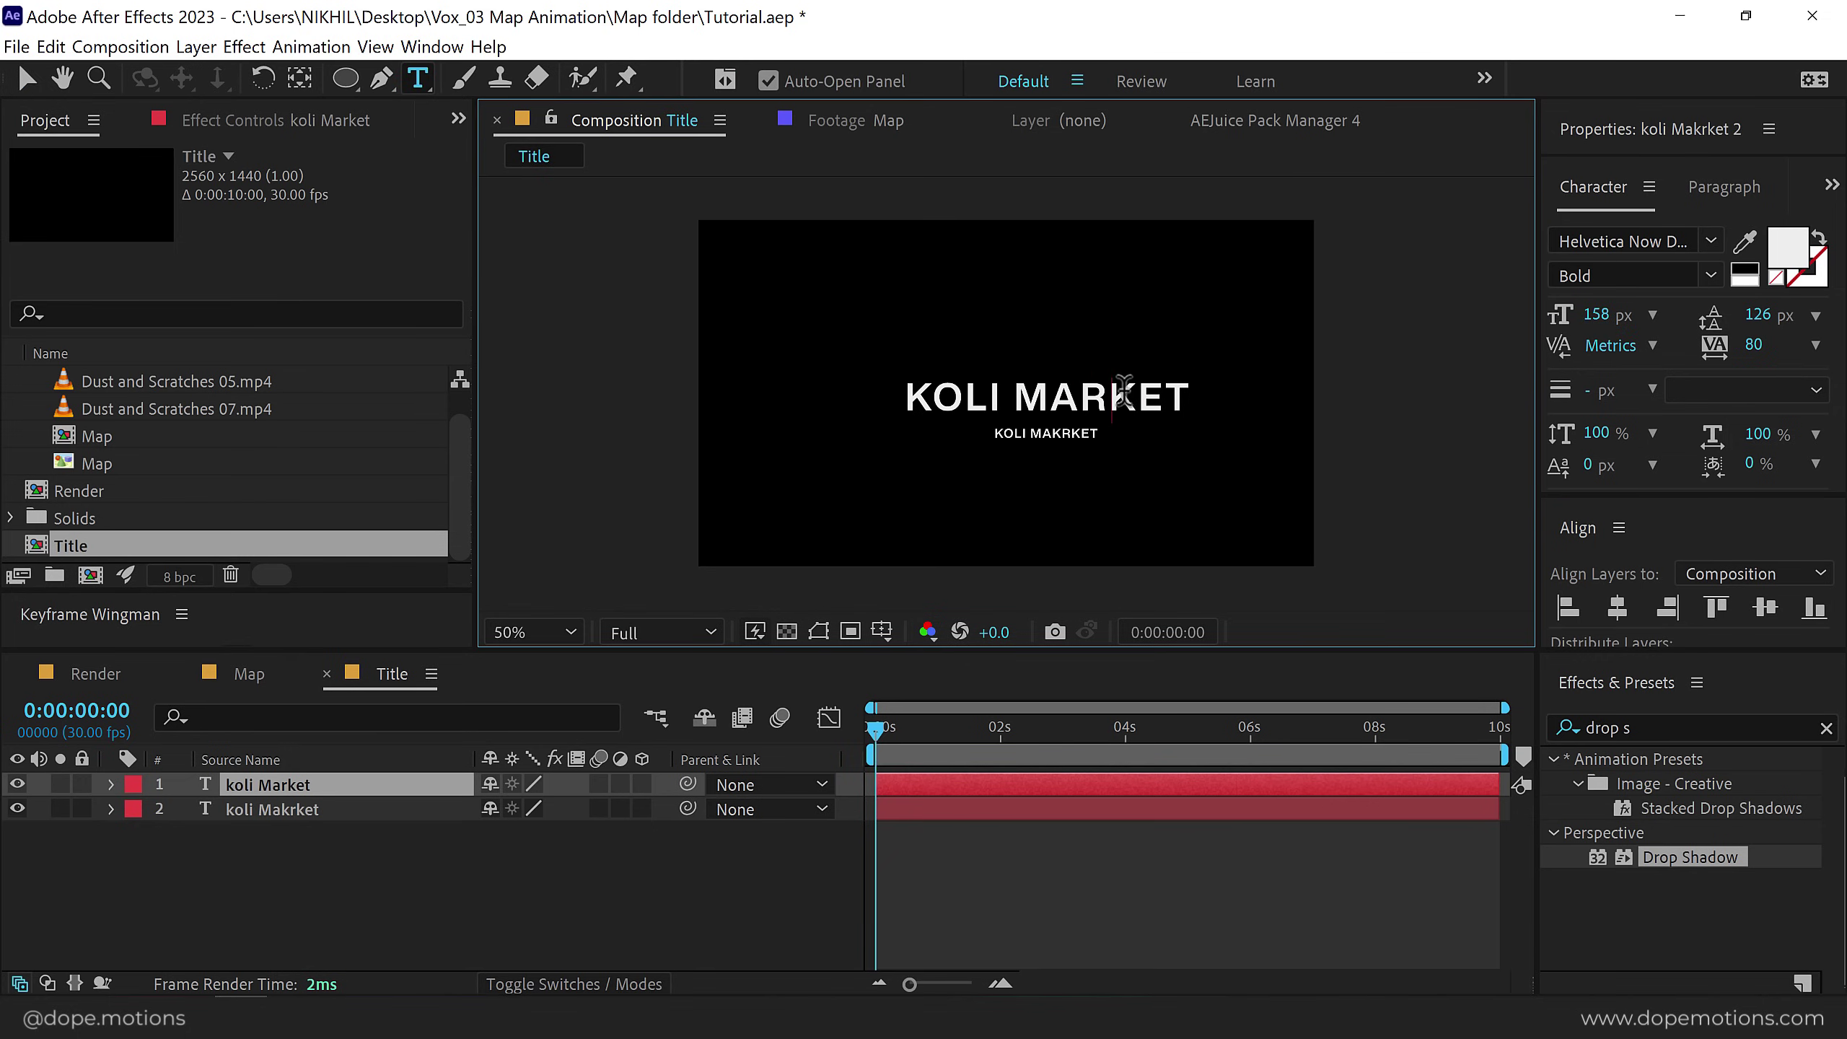
{"action": "left_click", "coordinate": [27, 78]}
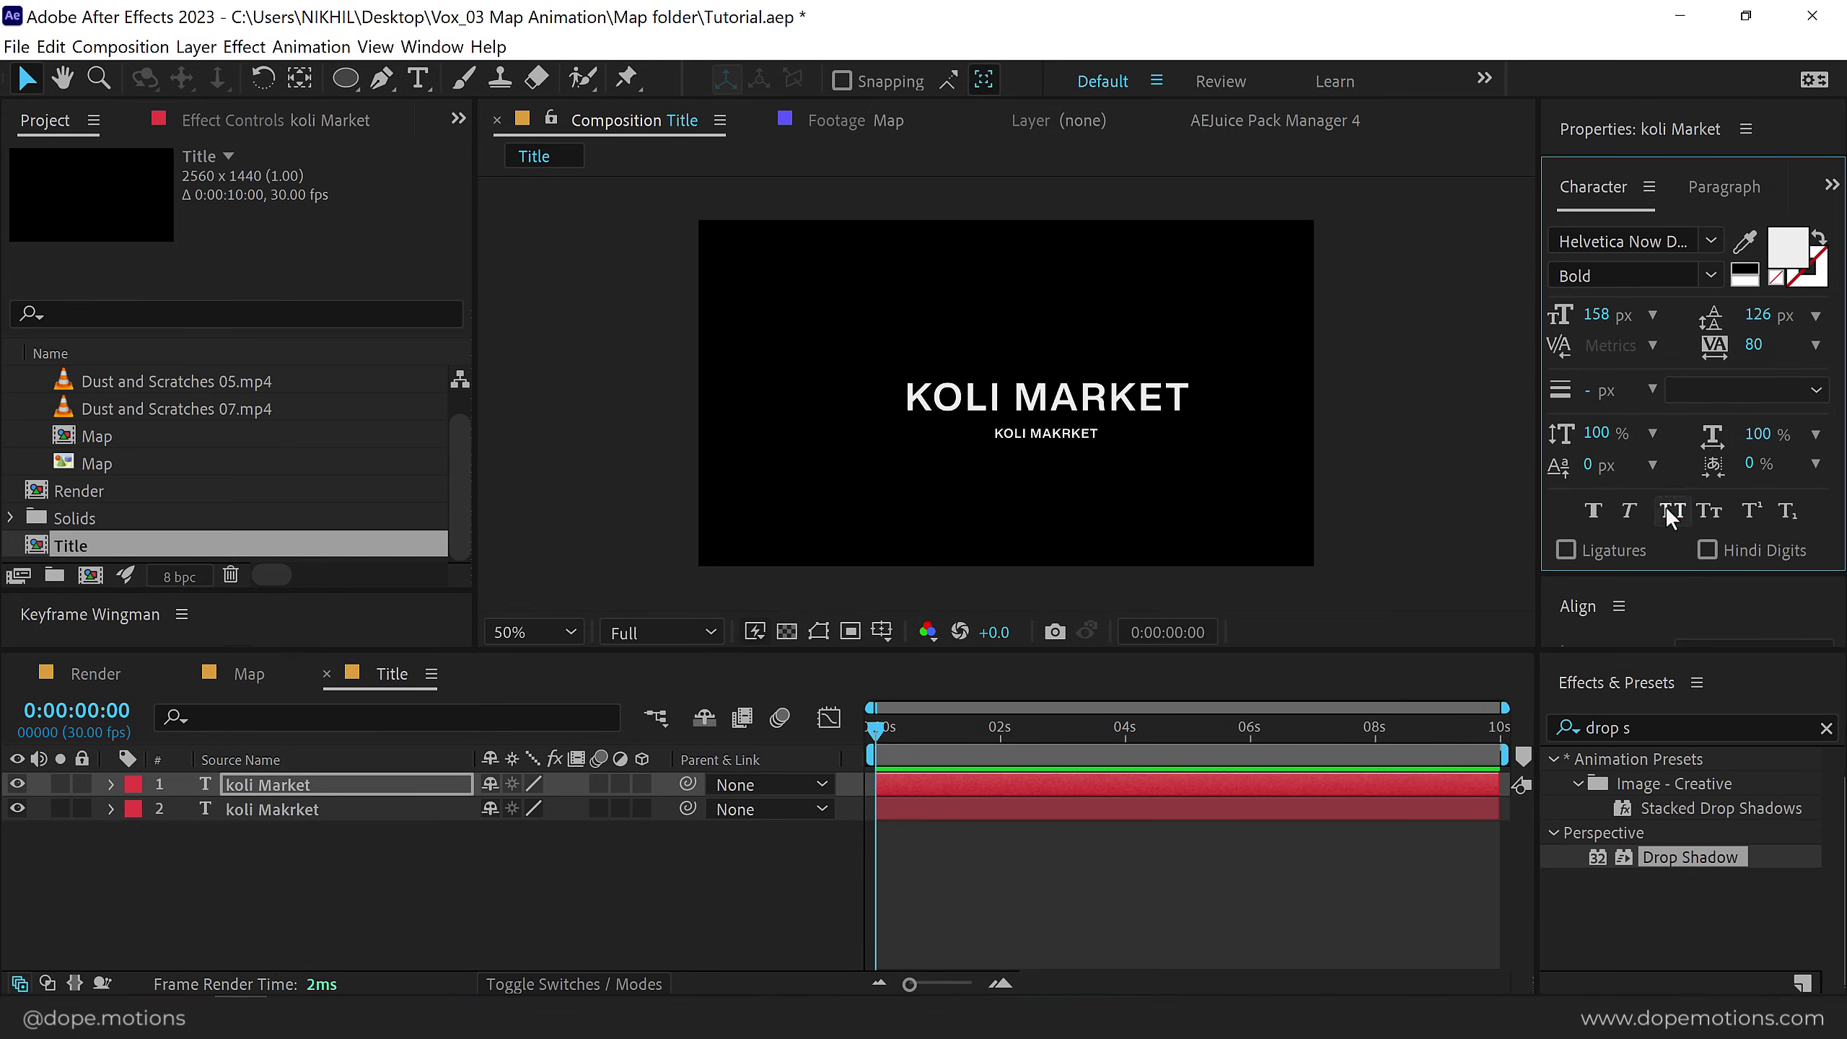
{"action": "left_click", "coordinate": [1672, 510]}
{"action": "left_click", "coordinate": [1754, 344]}
{"action": "type", "text": "0"}
{"action": "key", "text": "Return"}
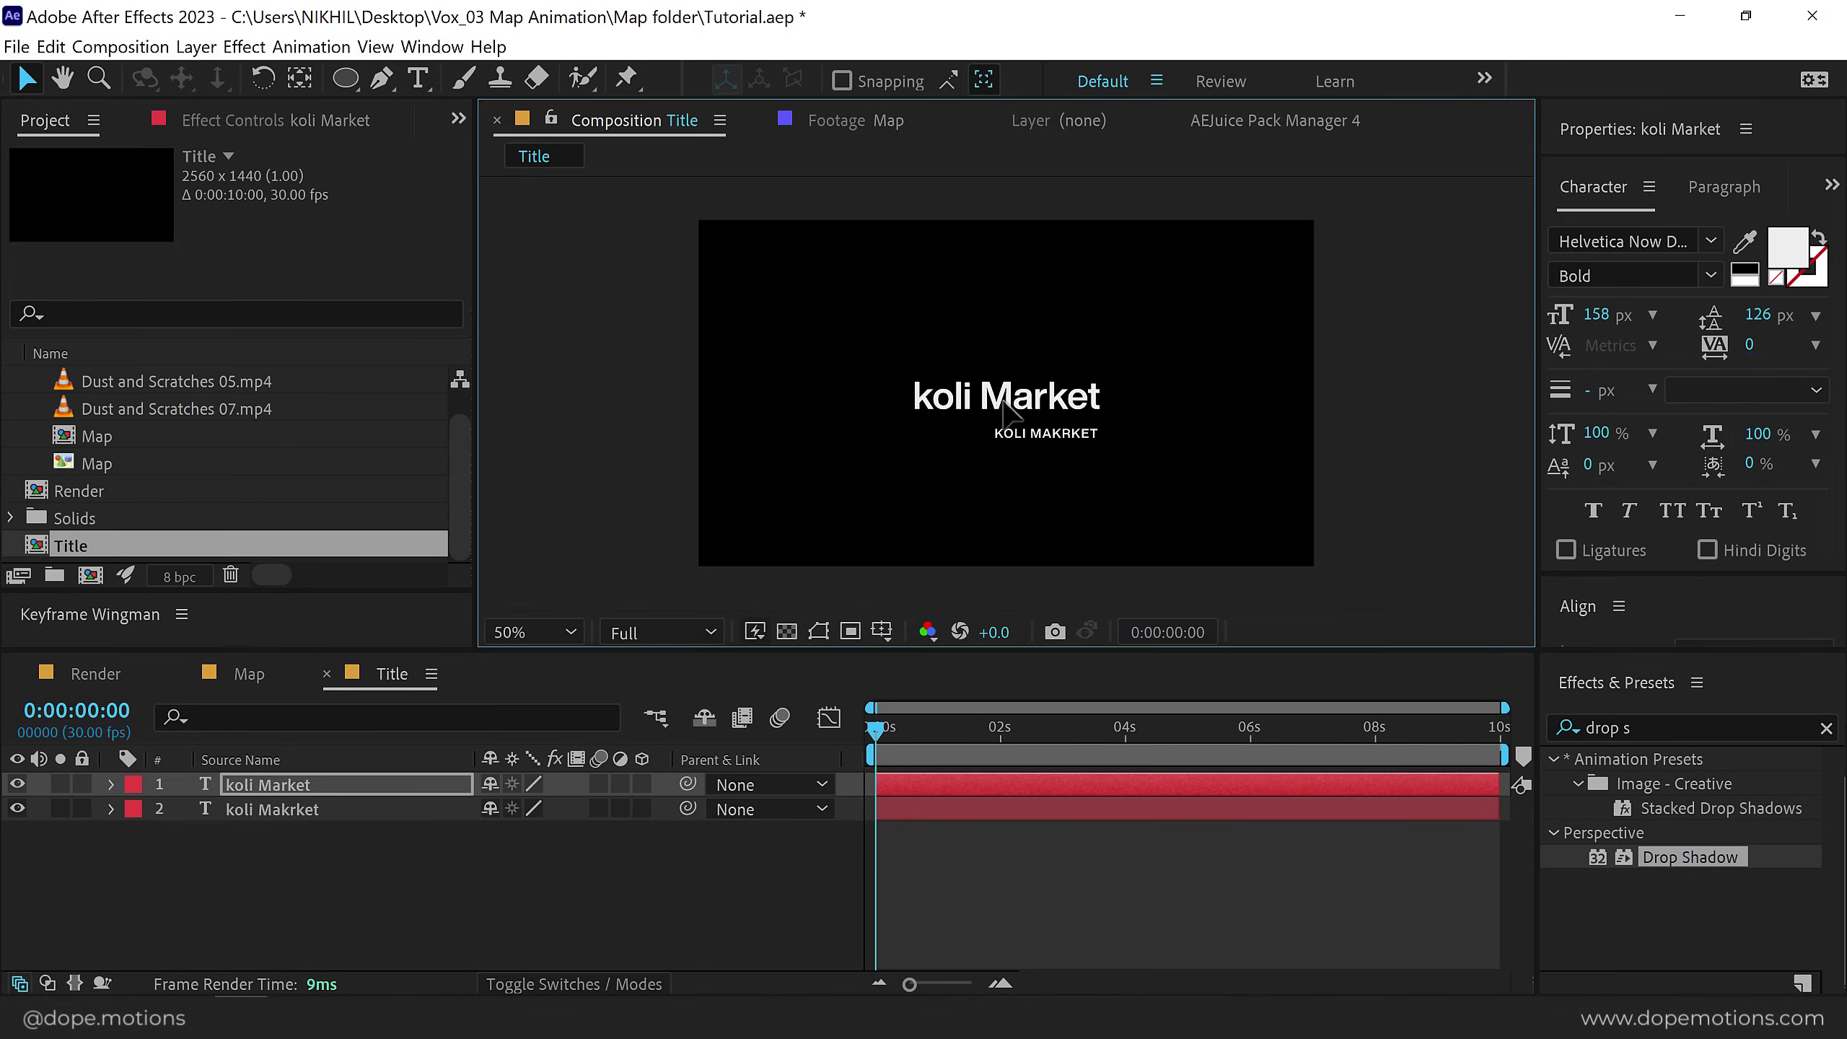
Retype the second text layer as 'mumbai' and align it under the title's end.
{"action": "left_click", "coordinate": [1029, 429]}
{"action": "double_click", "coordinate": [1030, 430]}
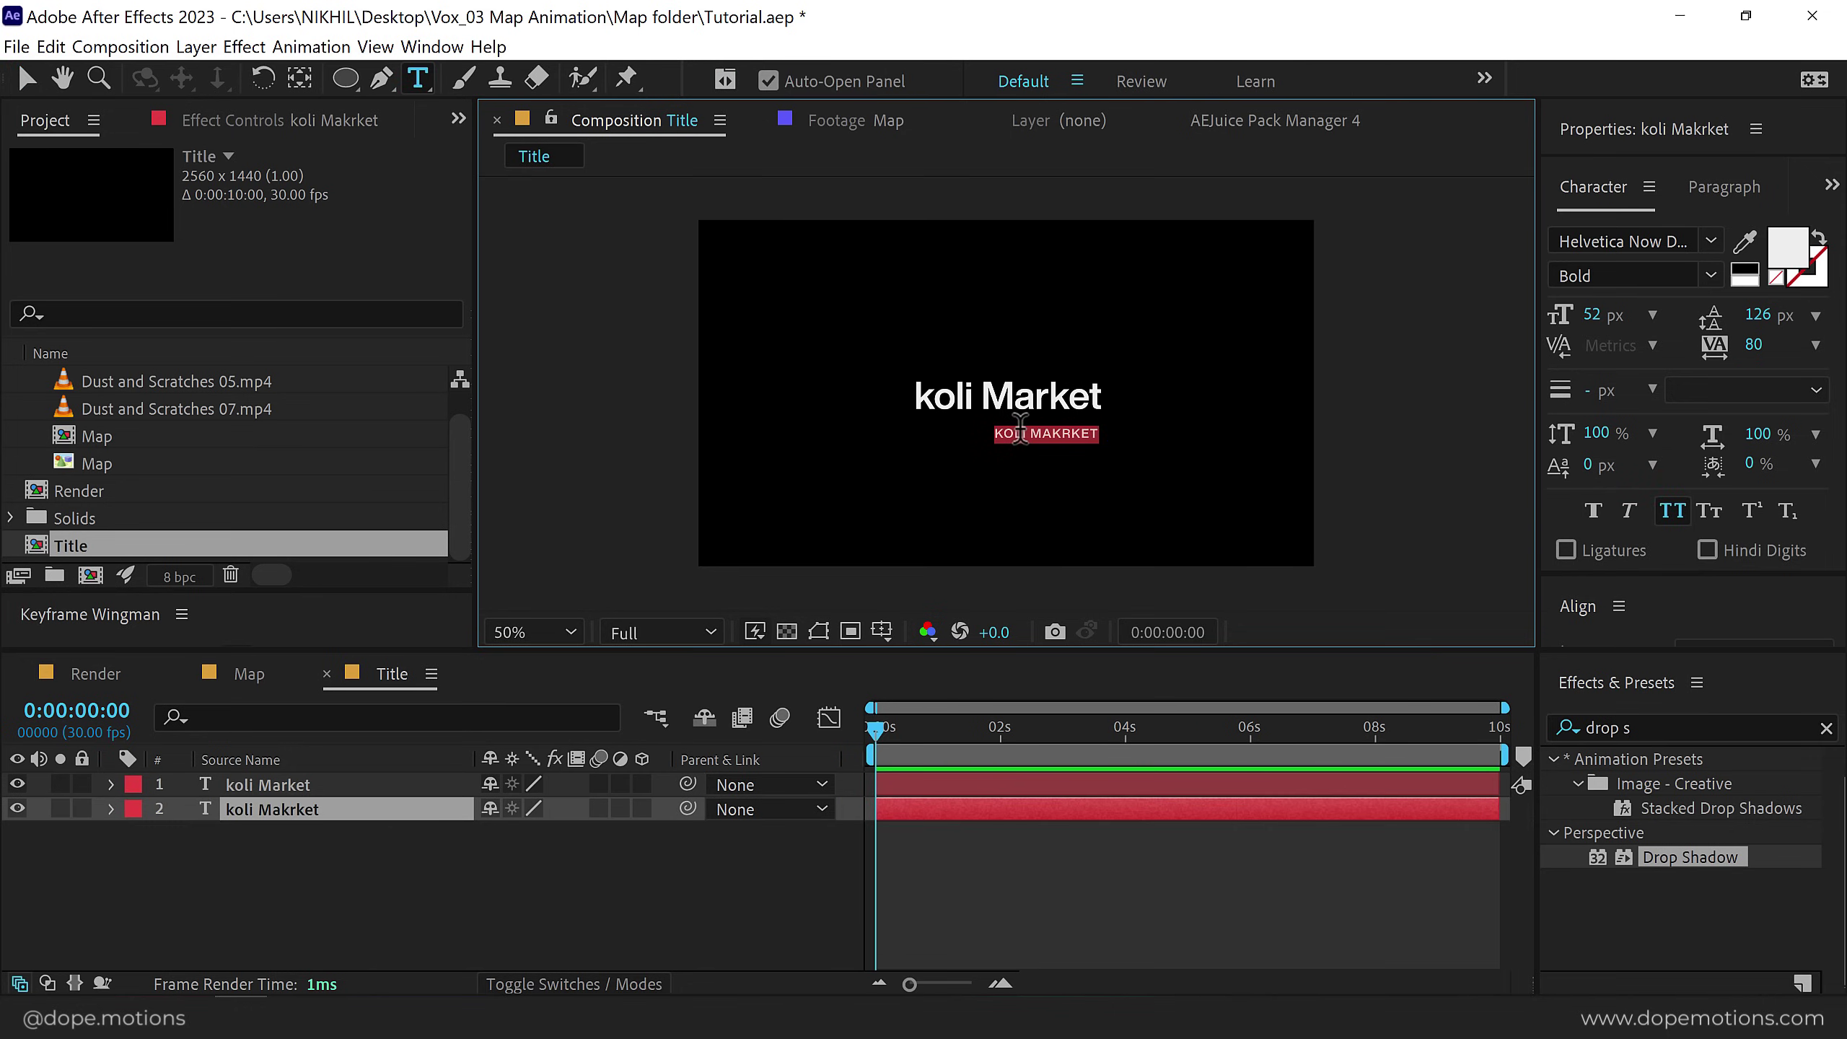
{"action": "type", "text": "mumbai"}
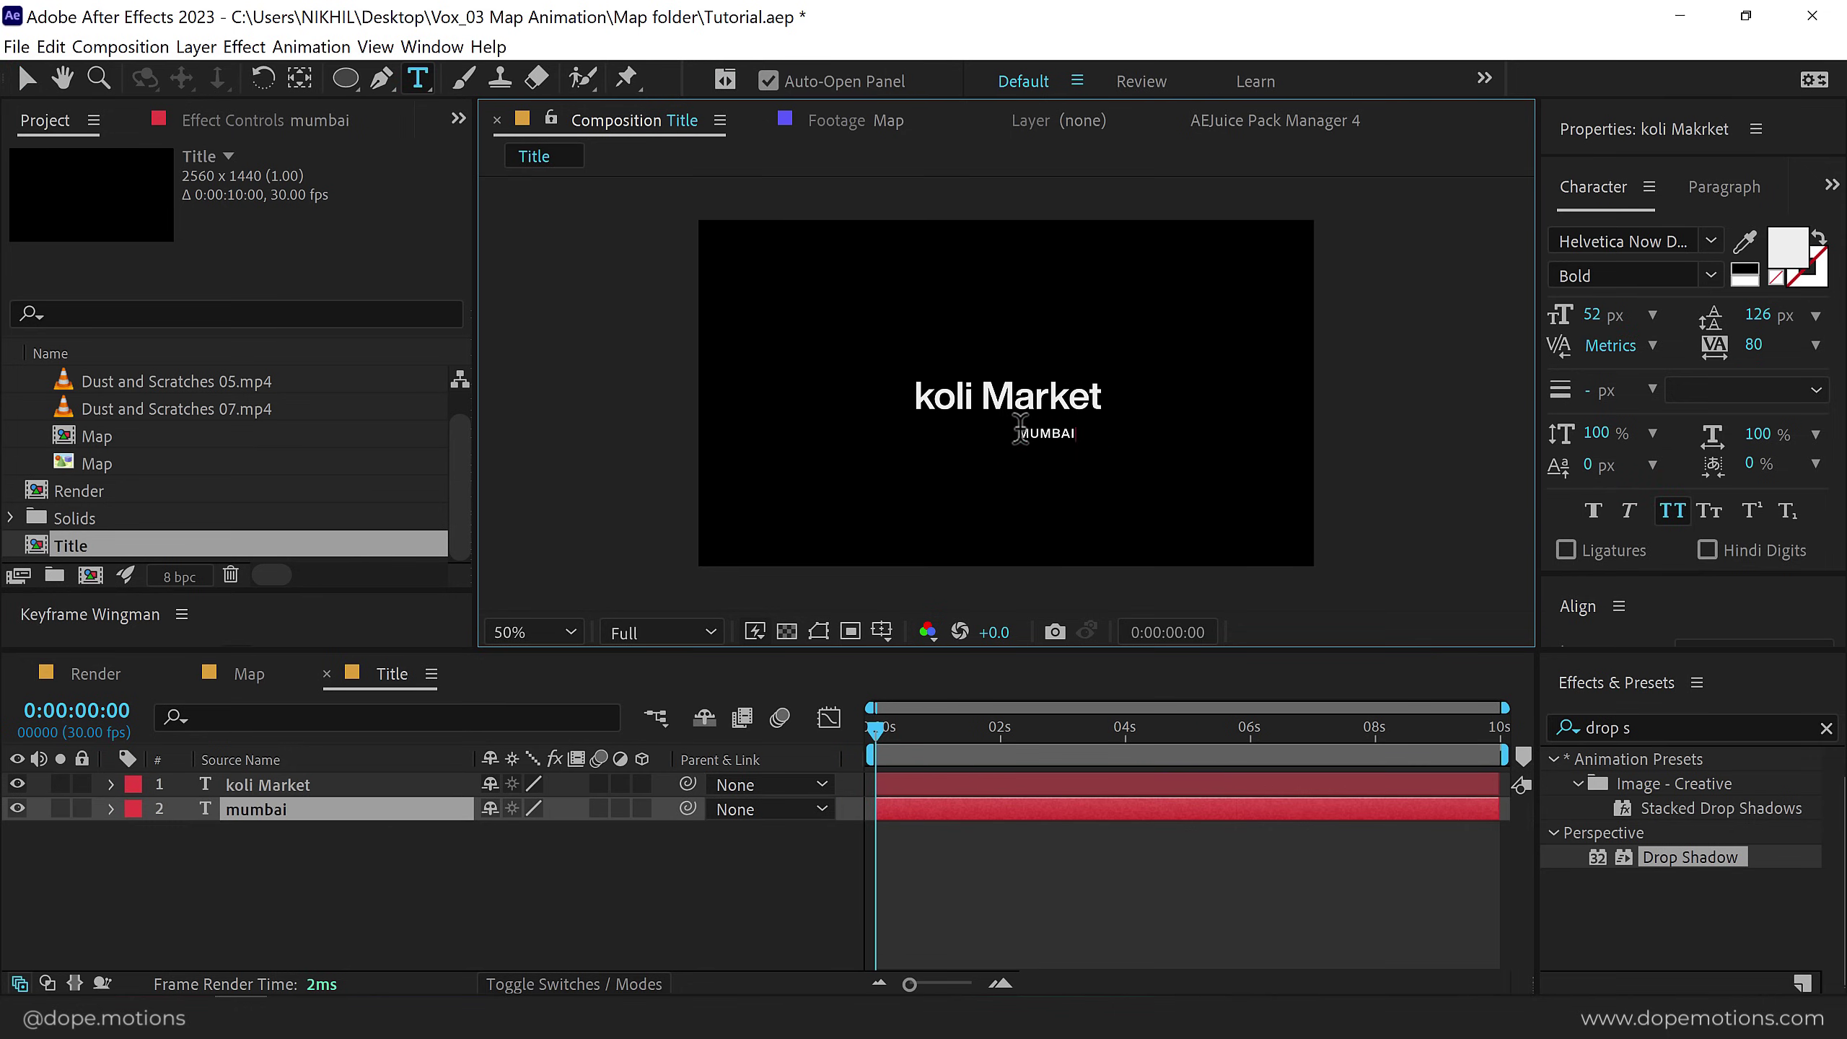
{"action": "left_click", "coordinate": [27, 78]}
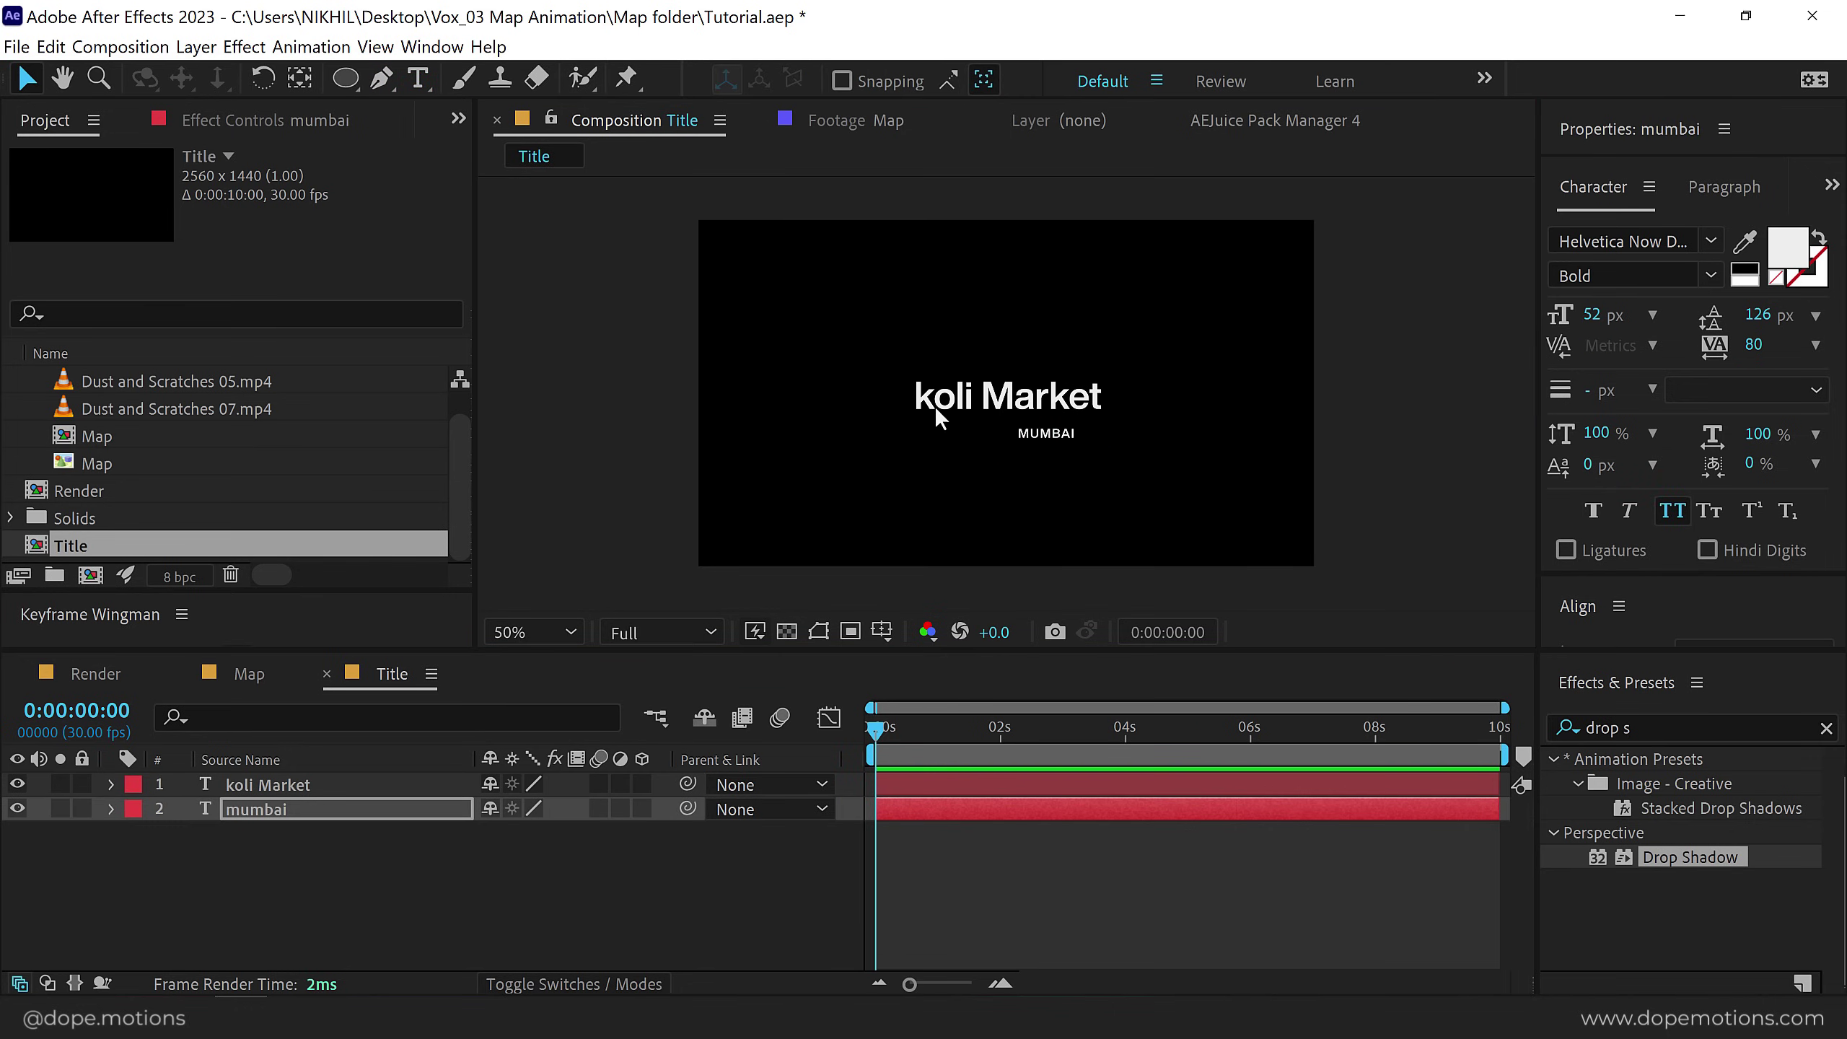
{"action": "key", "text": "period"}
{"action": "key", "text": "period"}
{"action": "left_click_drag", "start_coordinate": [1106, 473], "coordinate": [1157, 467]}
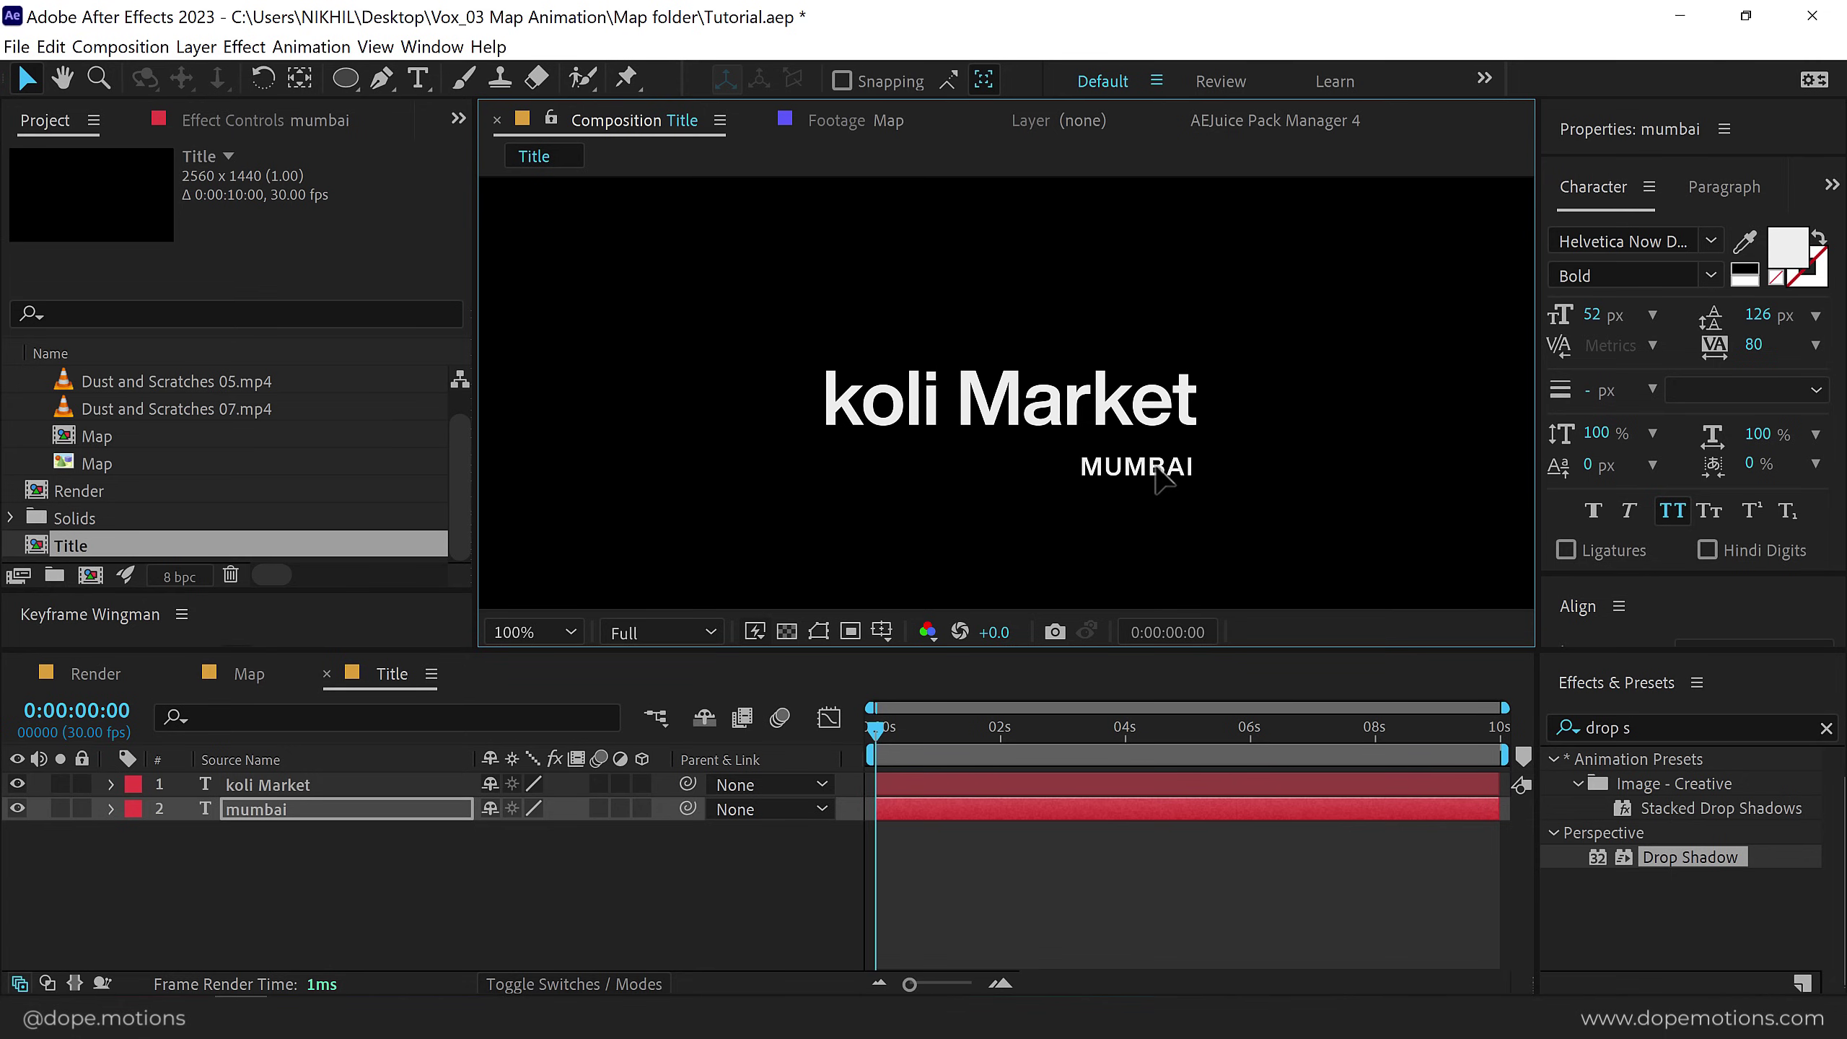
{"action": "left_click", "coordinate": [325, 256]}
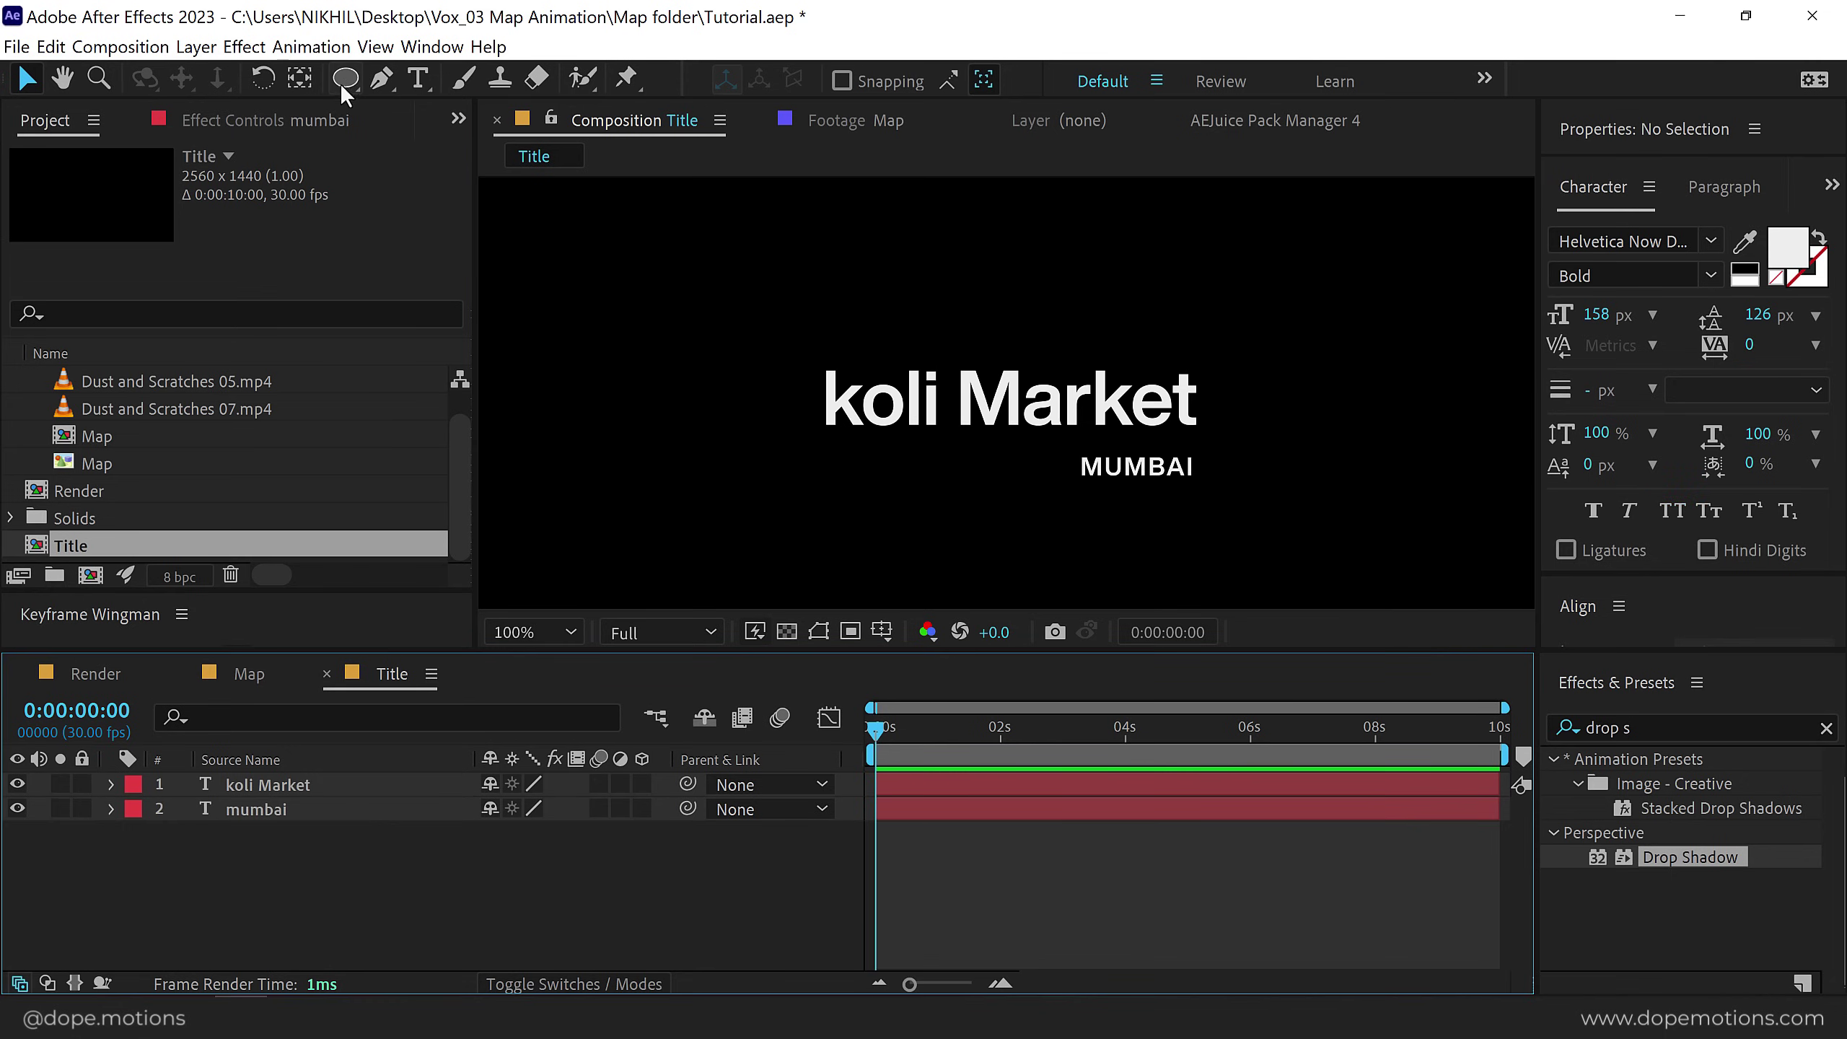
Draw a small ellipse dot left of 'koli Market' and nudge it toward the title.
{"action": "left_click_drag", "start_coordinate": [342, 79], "coordinate": [430, 132]}
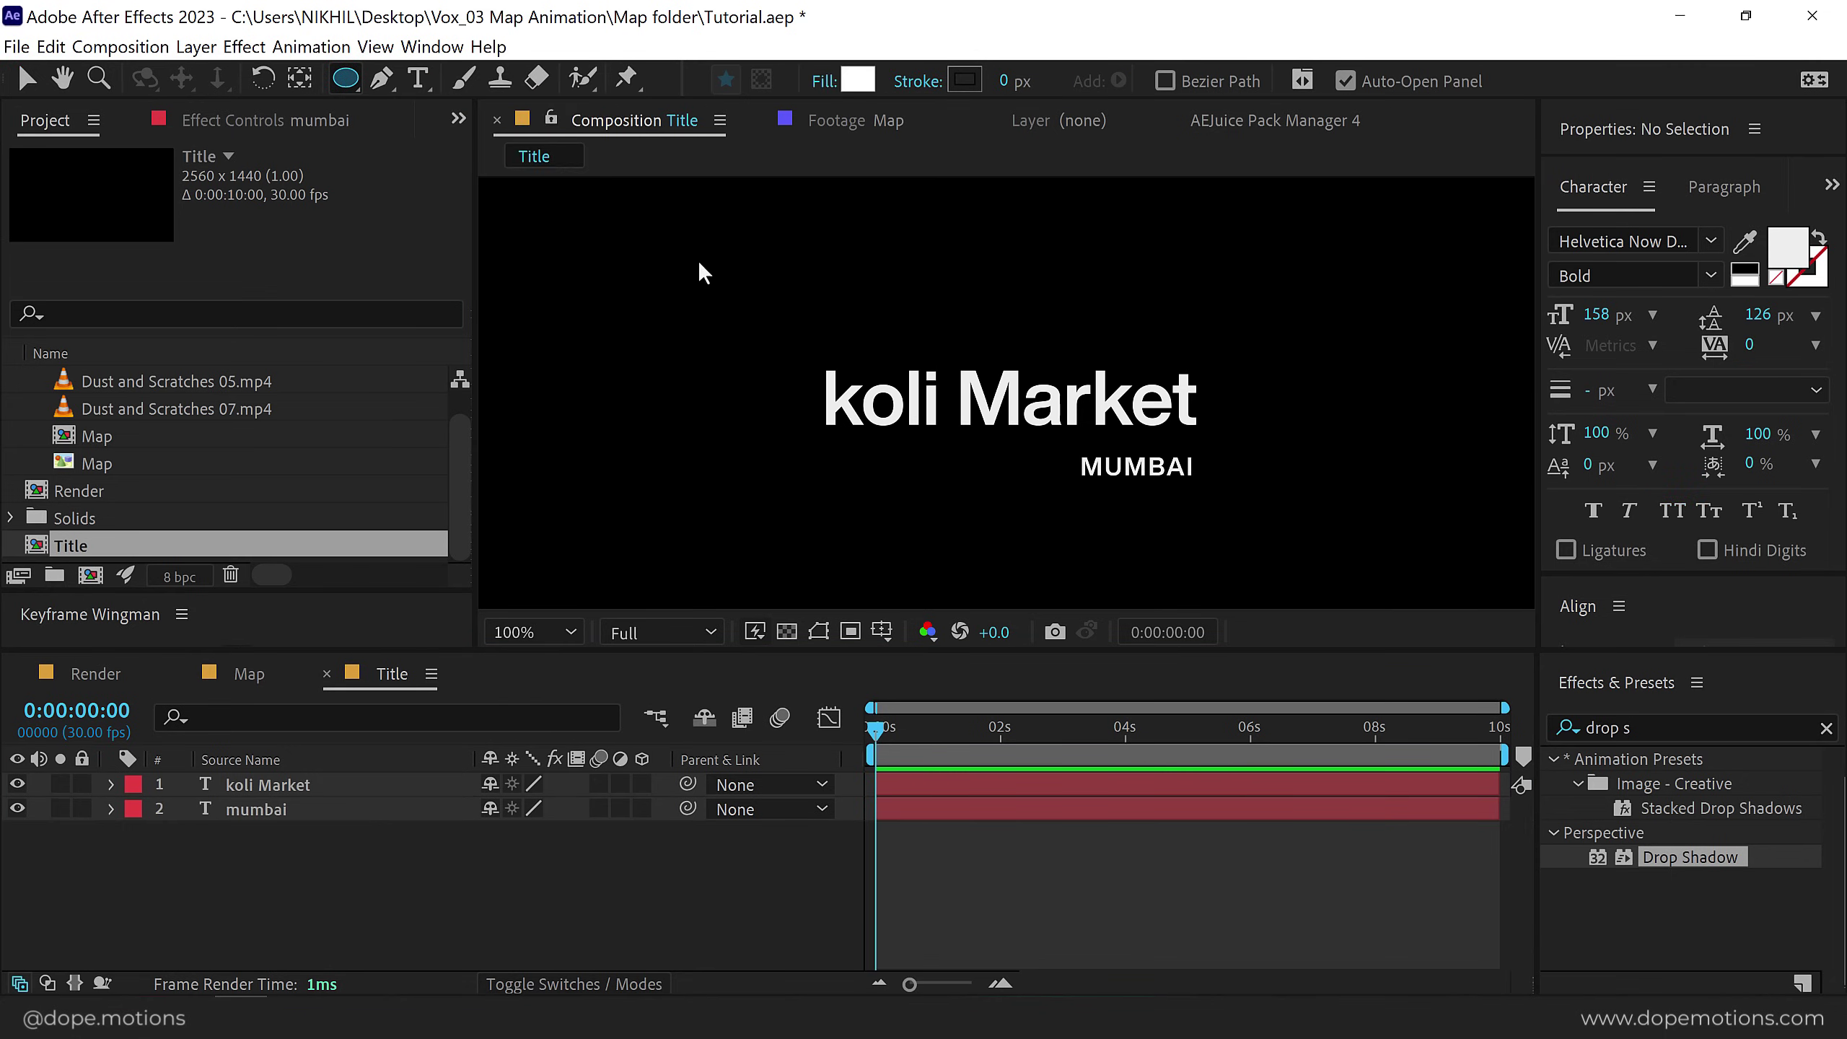
{"action": "left_click_drag", "start_coordinate": [725, 374], "coordinate": [749, 397]}
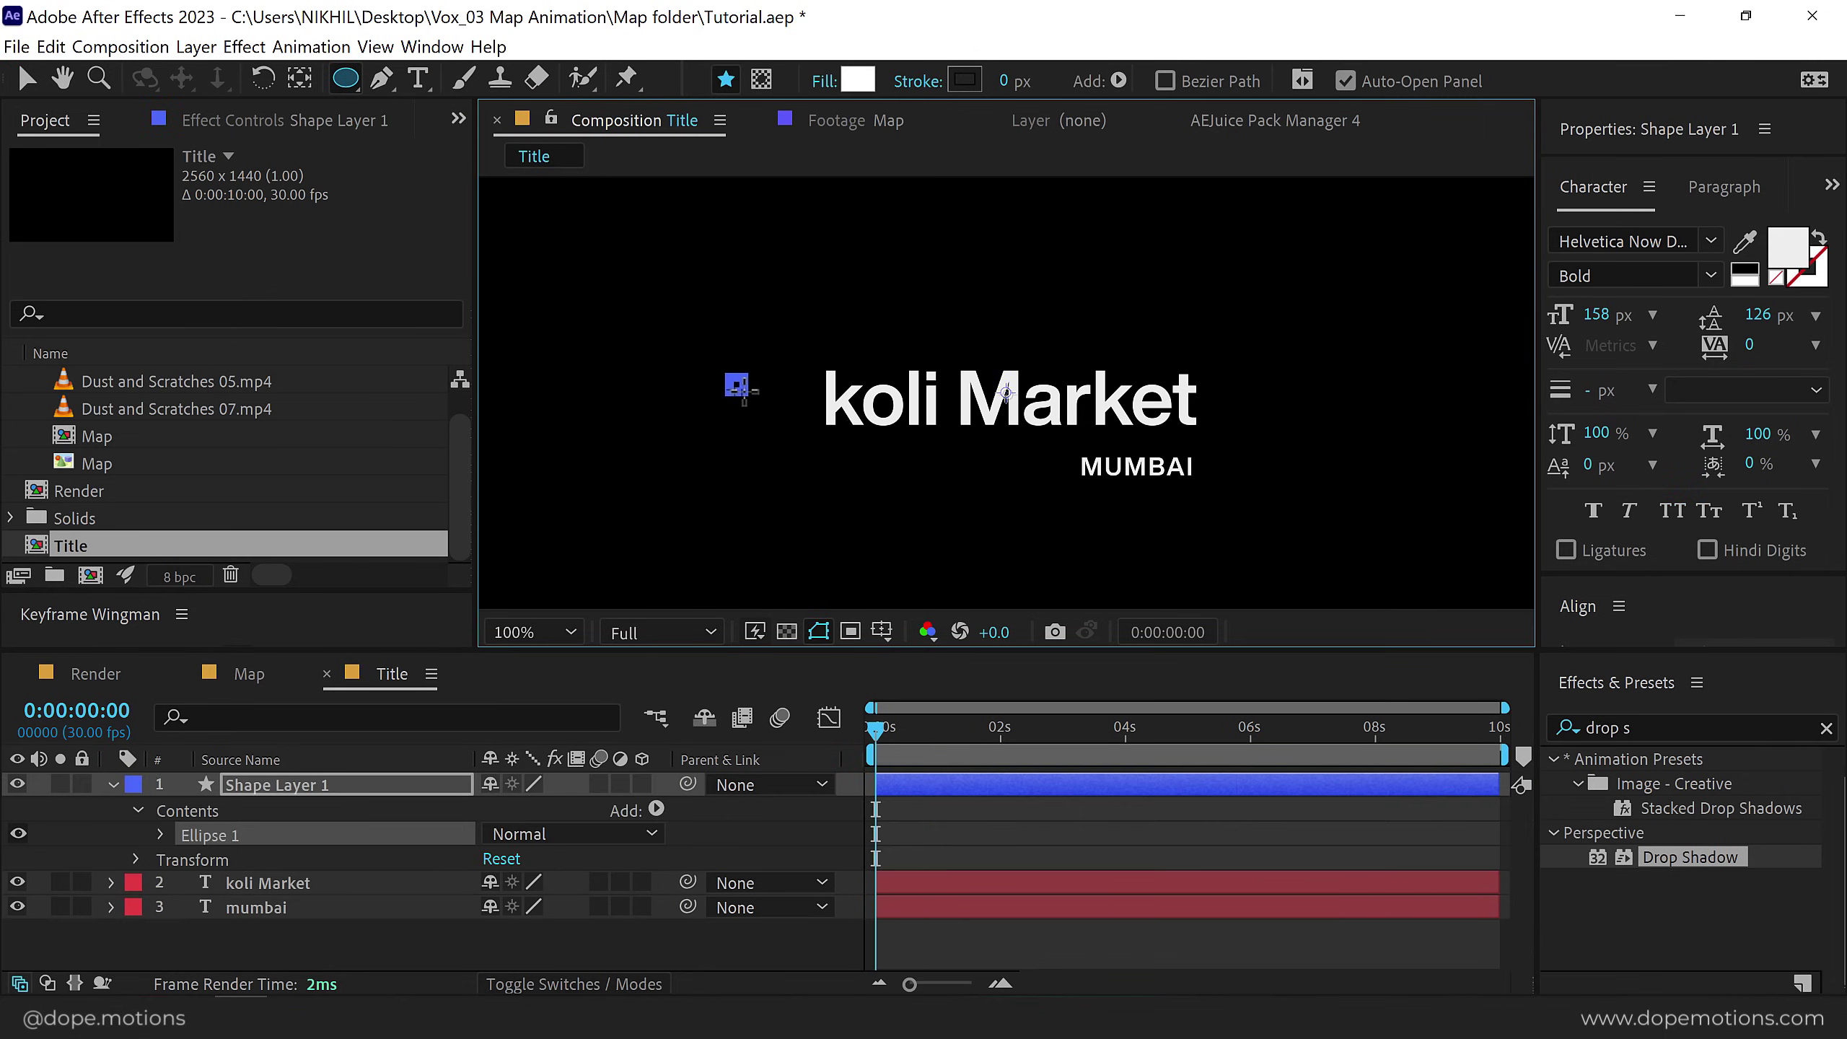
{"action": "key", "text": "v"}
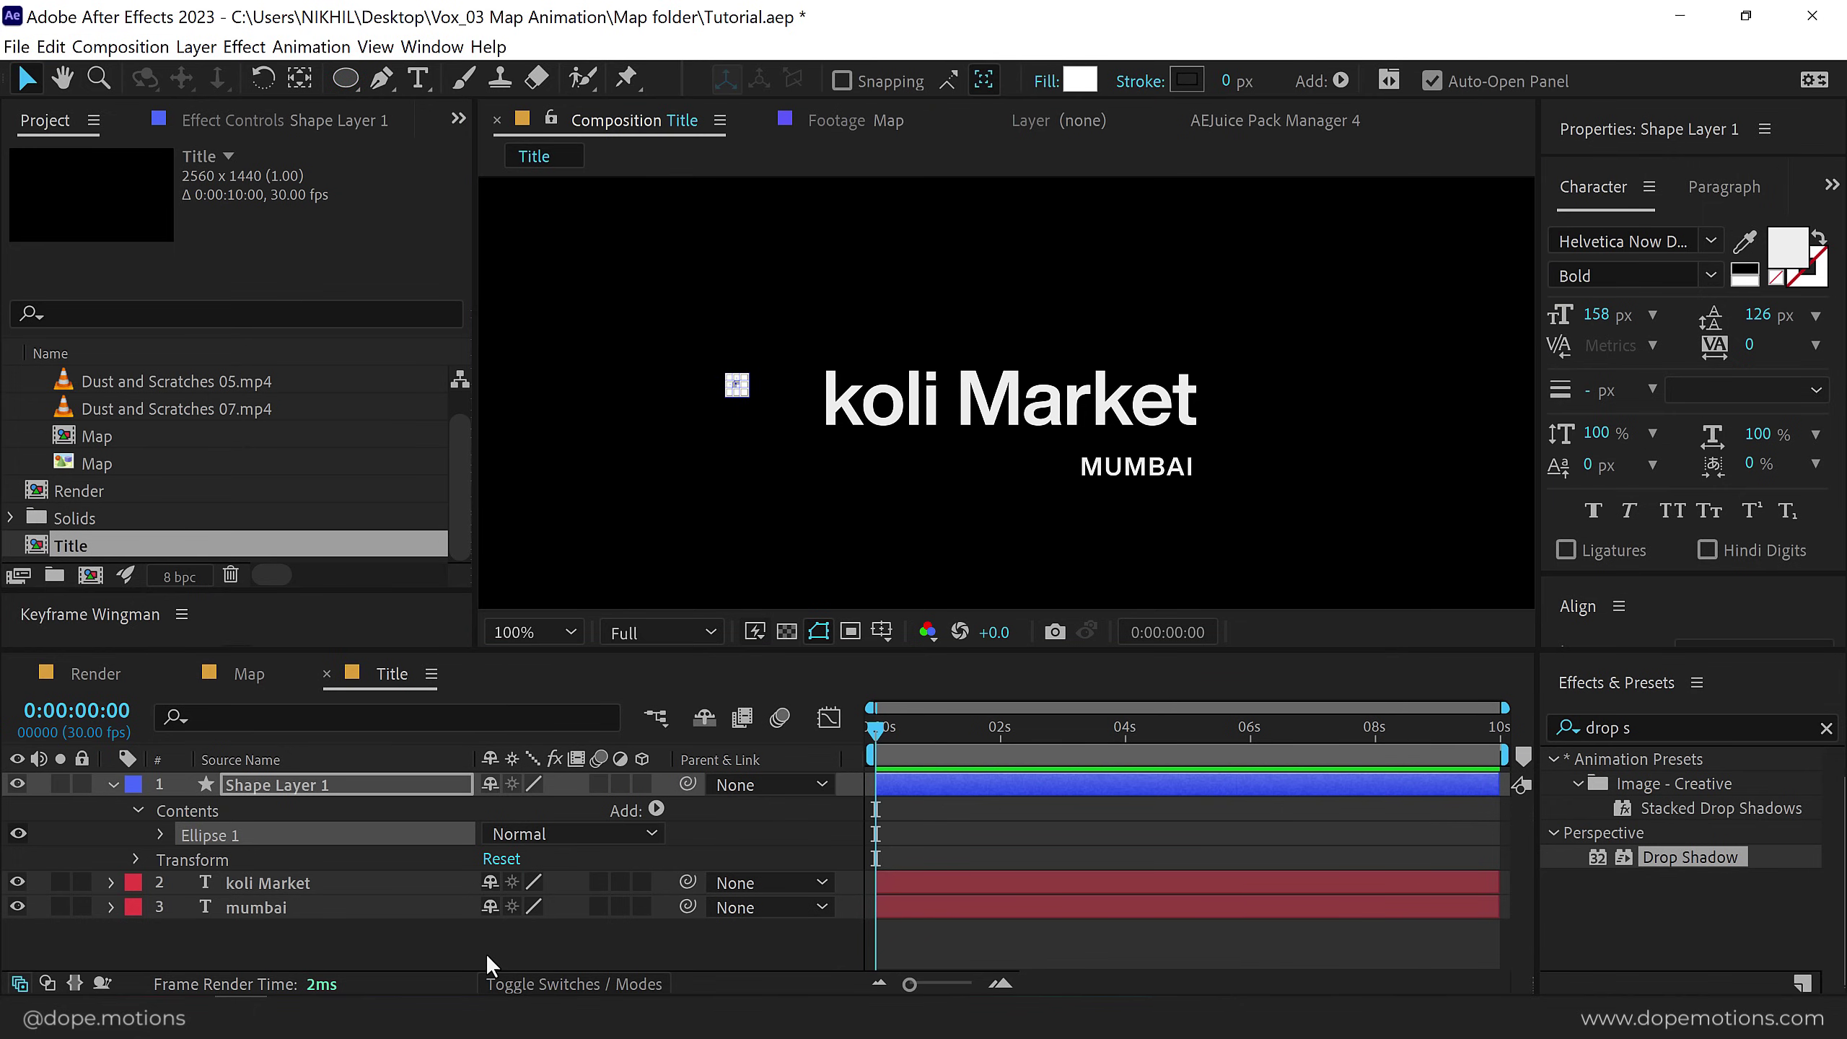
{"action": "left_click", "coordinate": [485, 953]}
{"action": "key", "text": "period"}
{"action": "mouse_move", "coordinate": [543, 363]}
{"action": "left_mouse_down"}
{"action": "mouse_move", "coordinate": [778, 306]}
{"action": "mouse_move", "coordinate": [801, 343]}
{"action": "left_mouse_up"}
{"action": "left_click", "coordinate": [740, 336]}
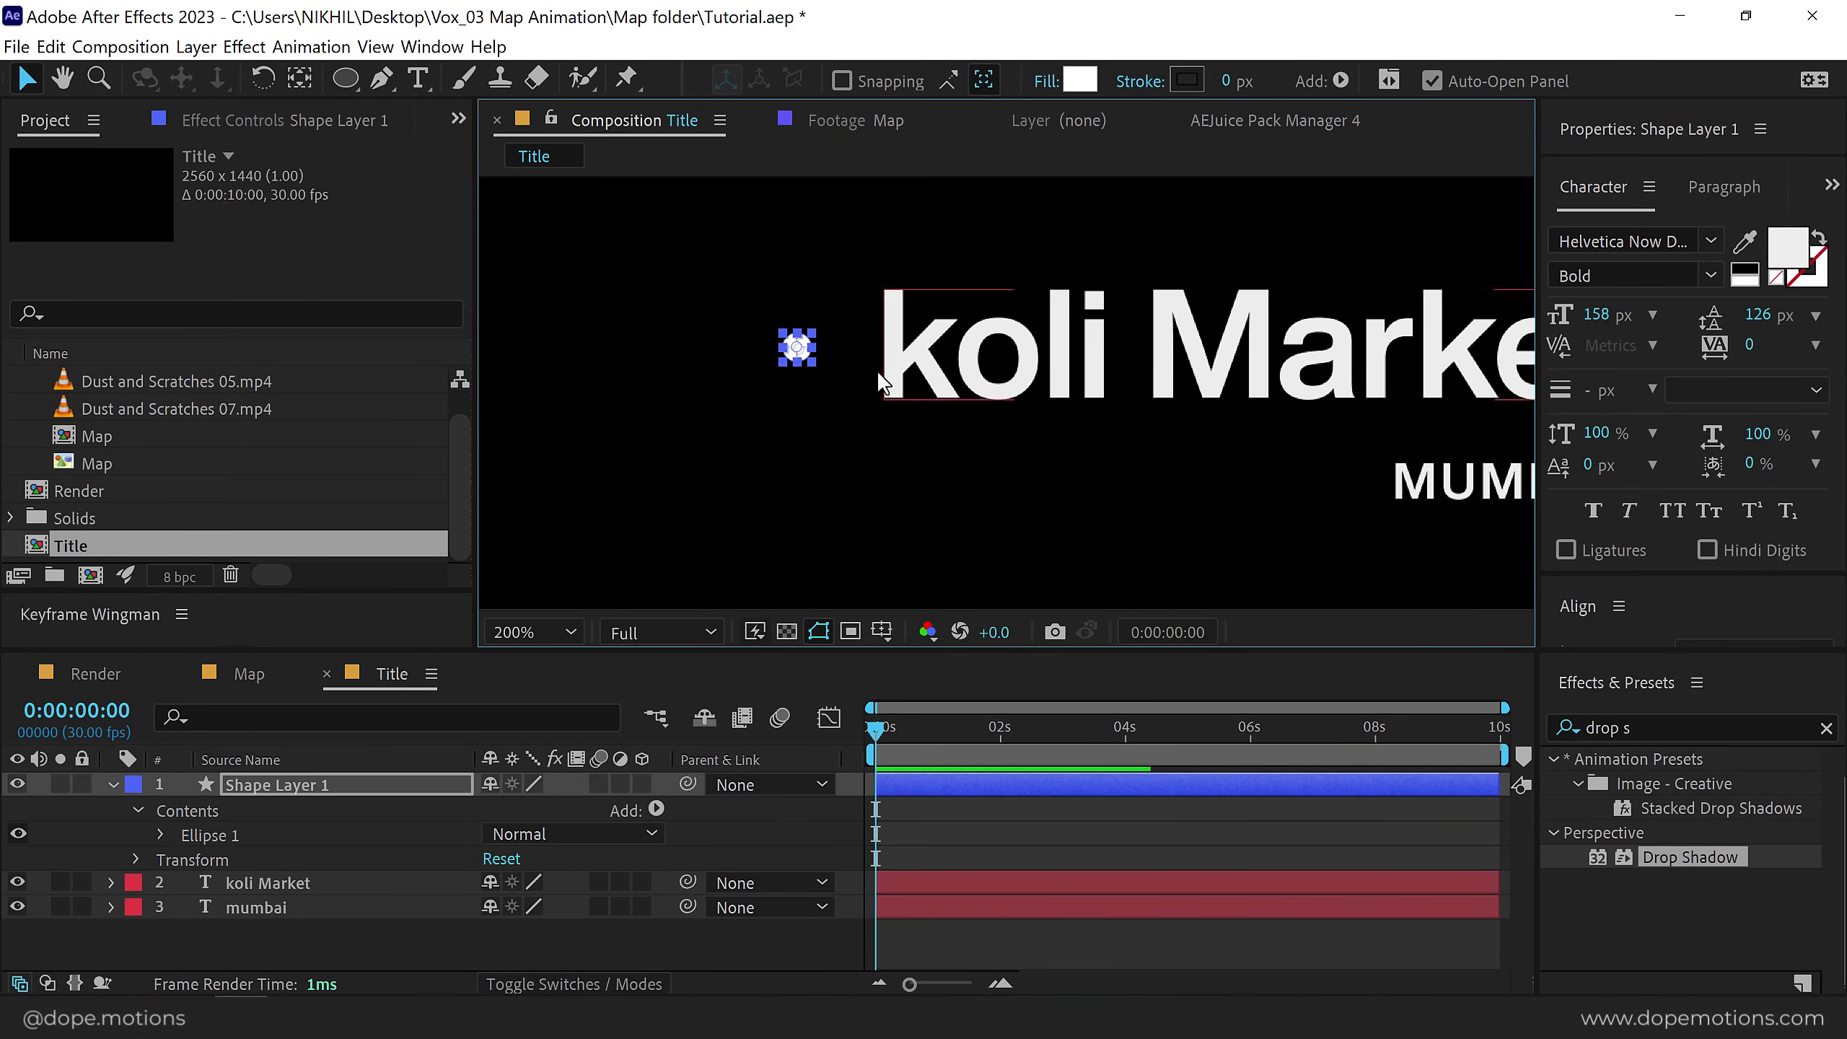
{"action": "key", "text": "comma"}
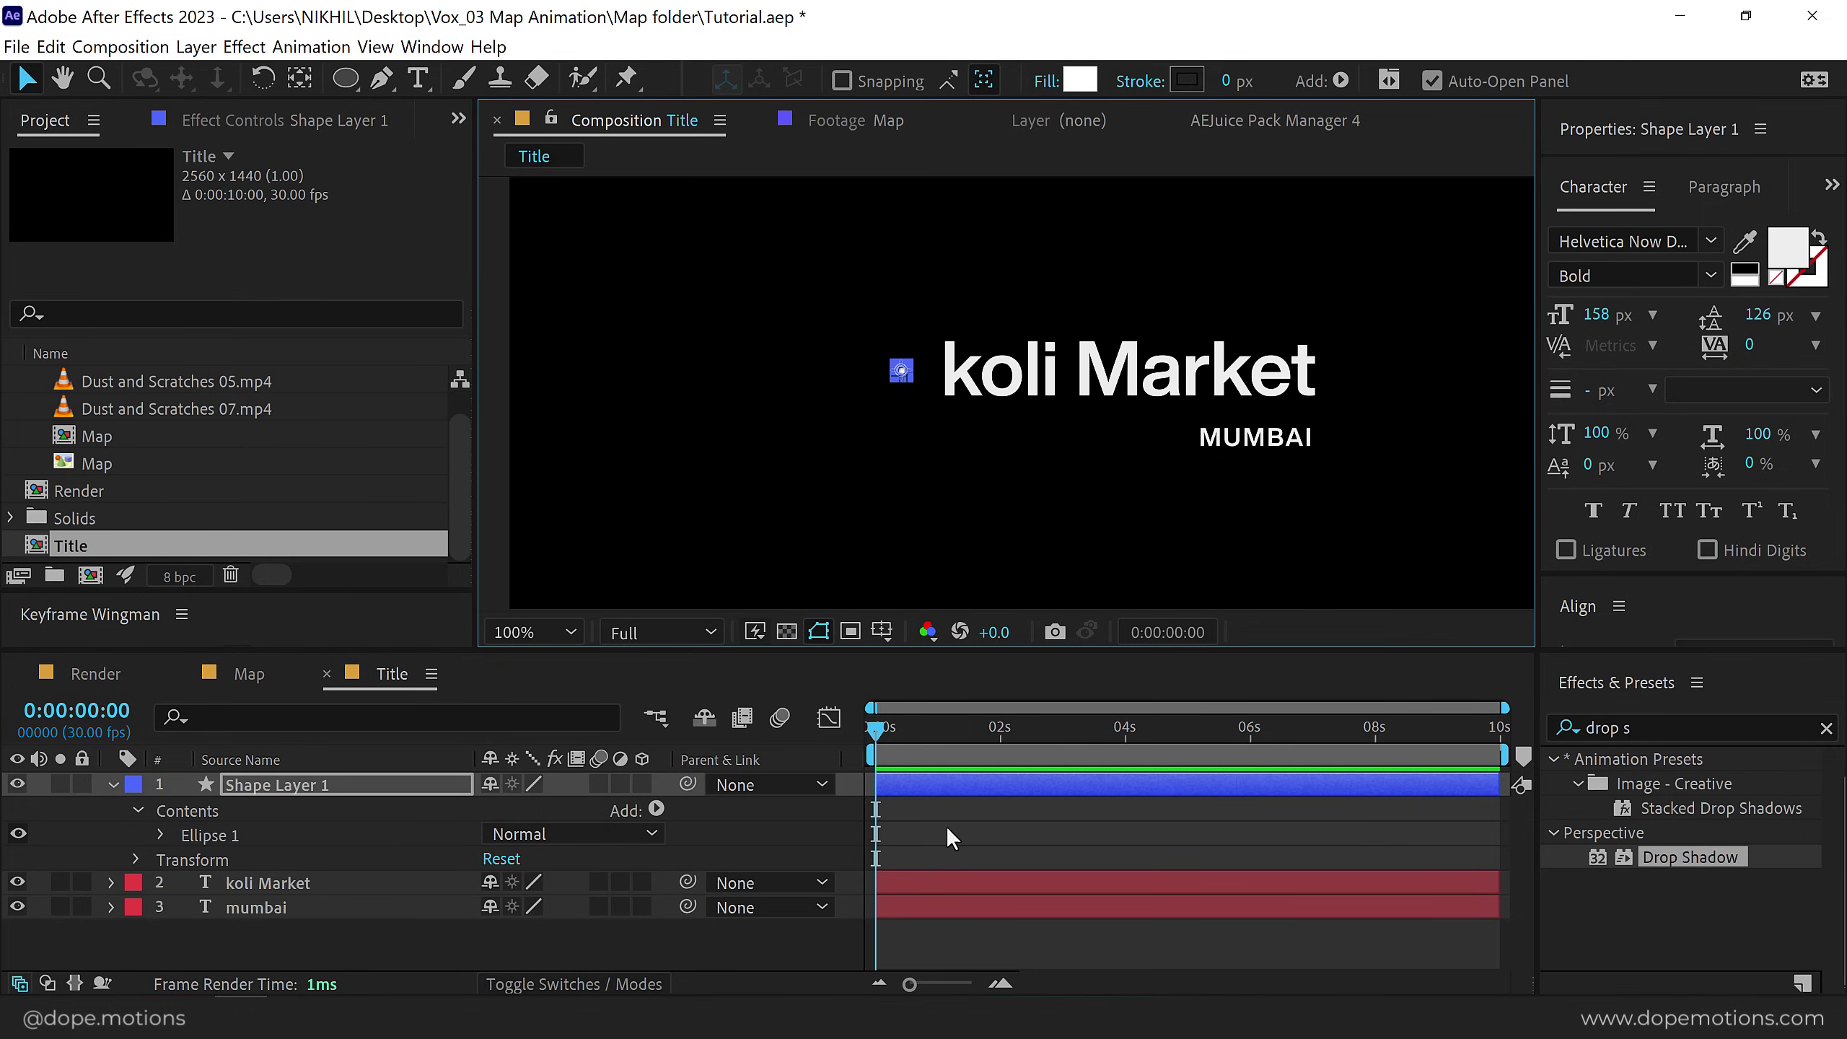
{"action": "left_click", "coordinate": [1120, 984]}
{"action": "key", "text": "equal"}
Set Opacity and Position keyframes at 1 second on both text layers.
{"action": "left_click_drag", "start_coordinate": [990, 731], "coordinate": [1002, 732]}
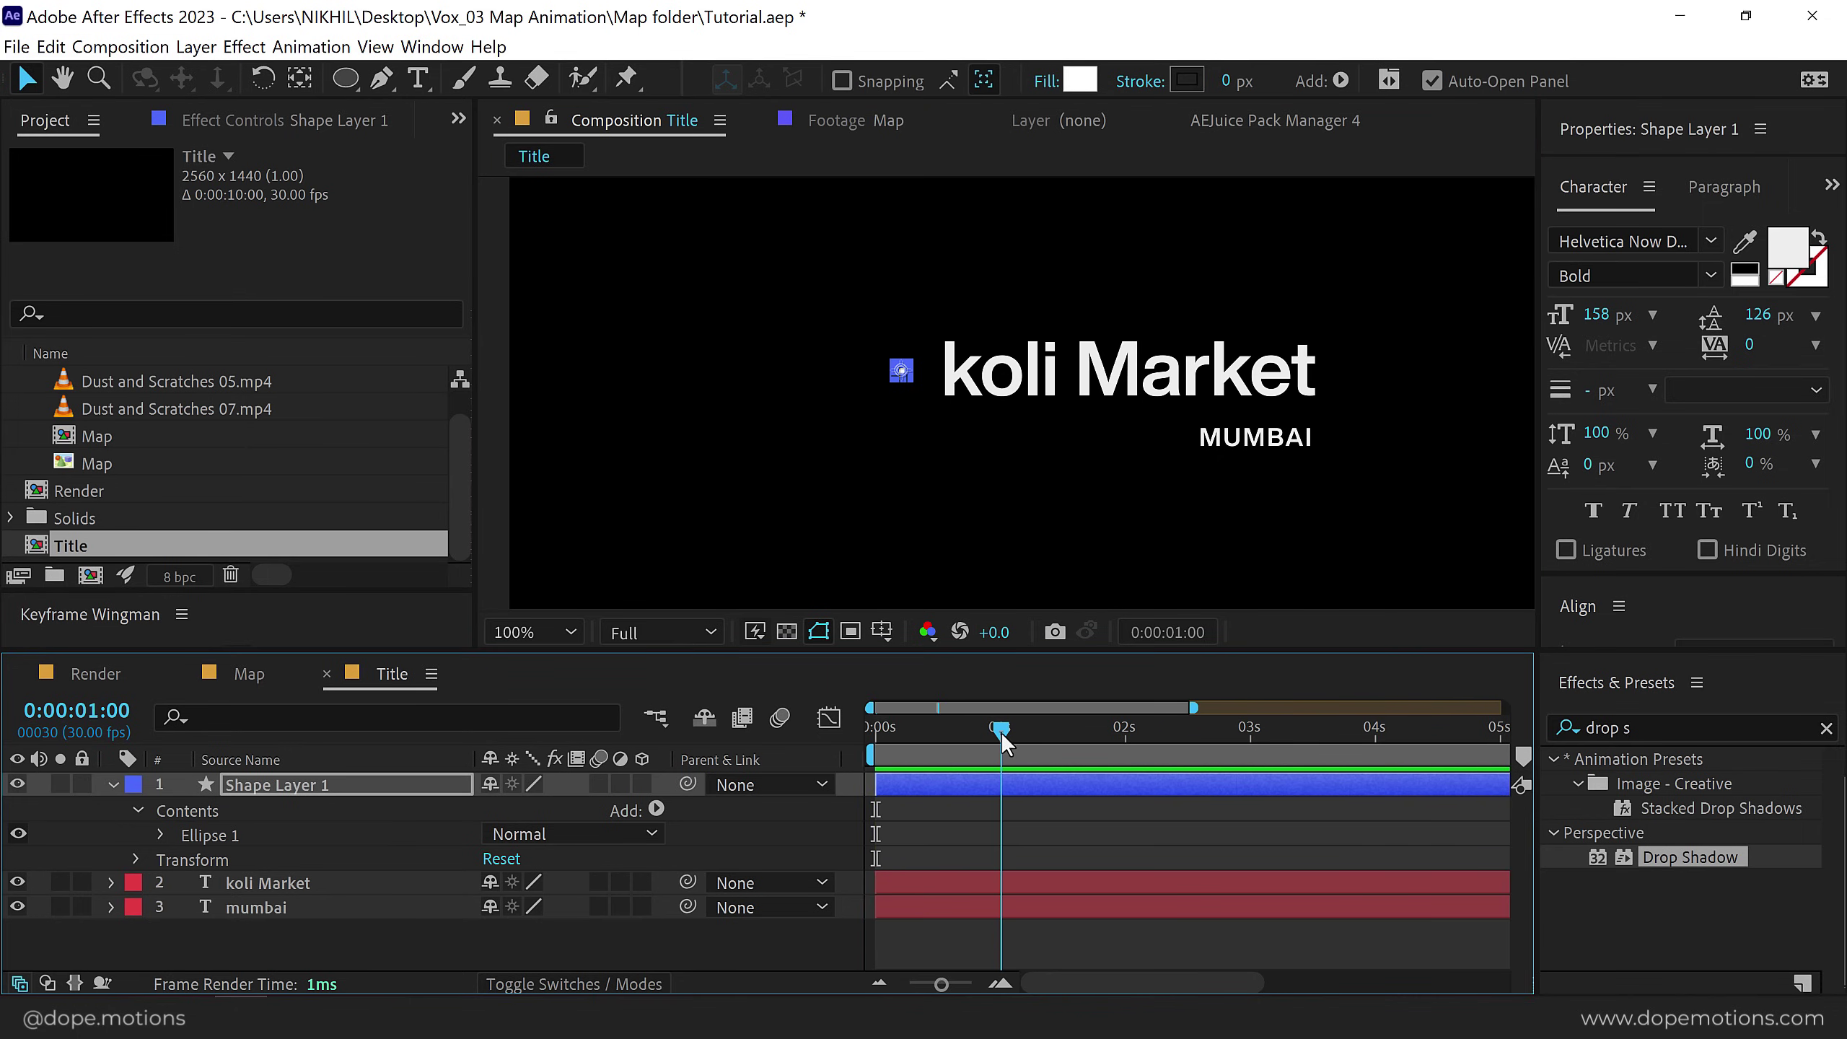
{"action": "left_click", "coordinate": [112, 783]}
{"action": "left_click_drag", "start_coordinate": [283, 863], "coordinate": [283, 809]}
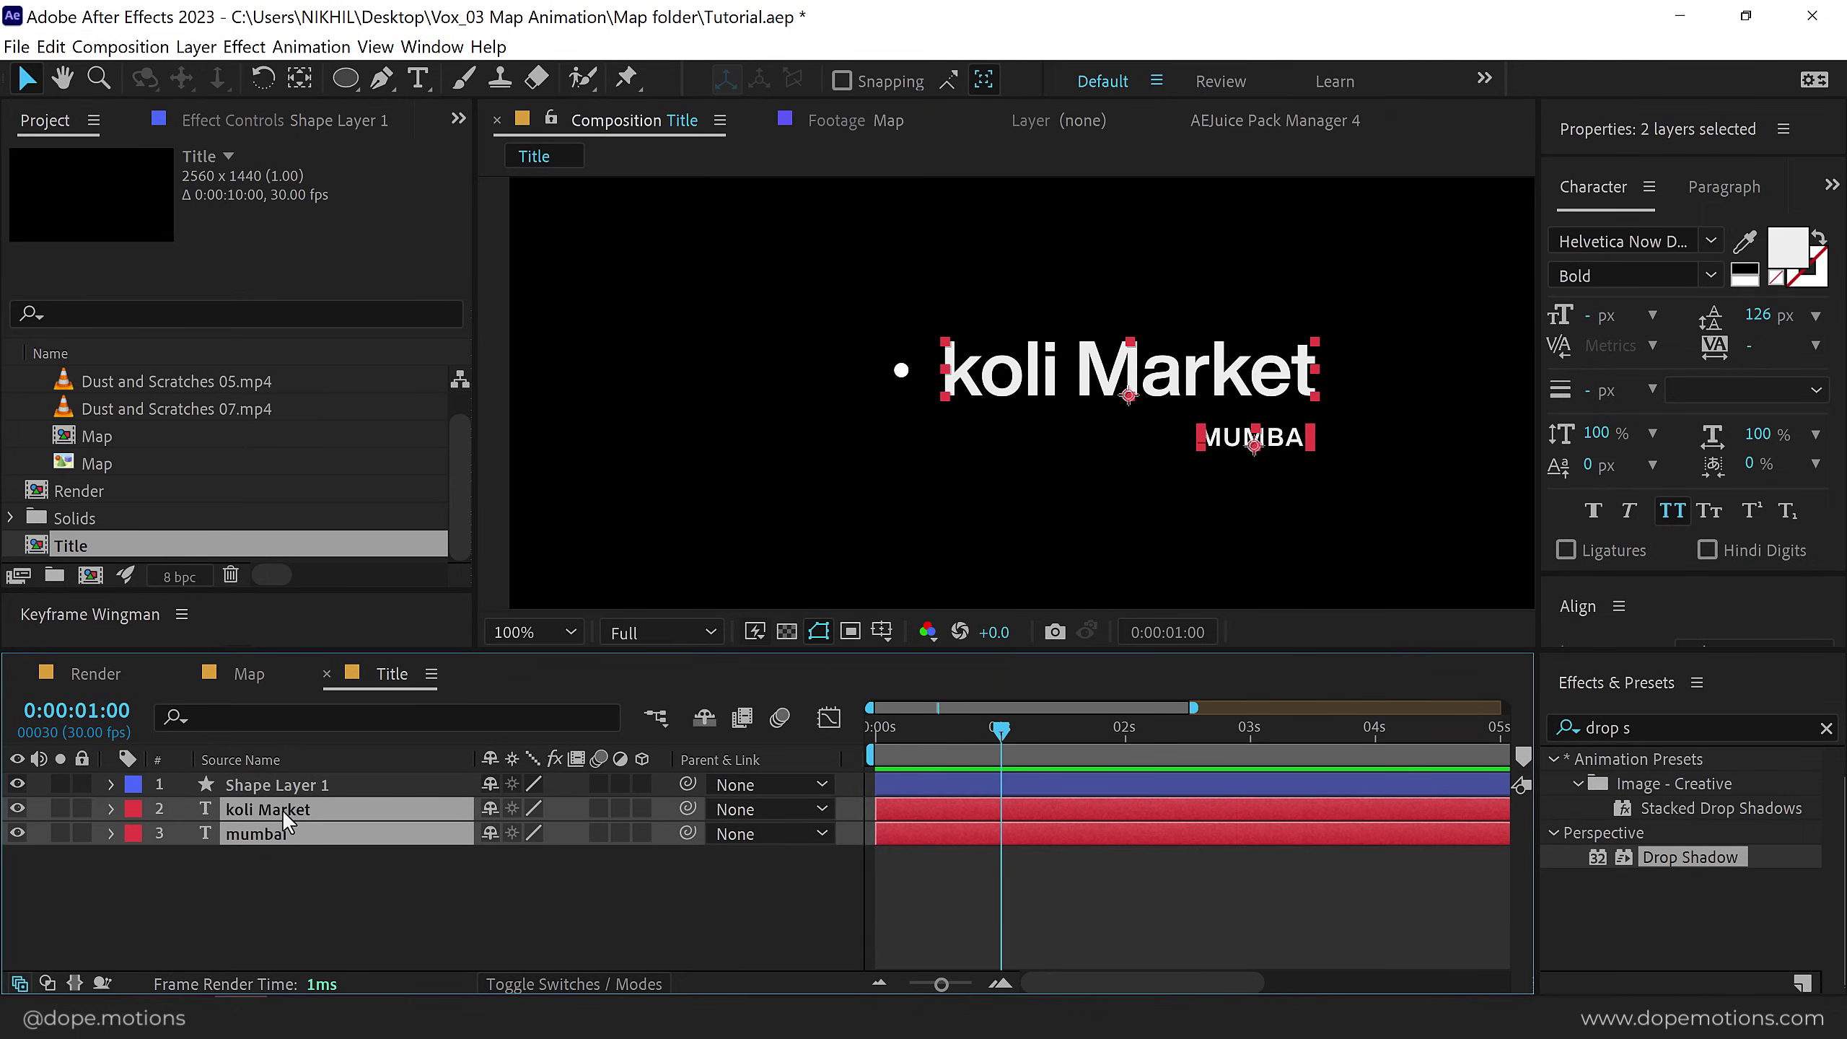
{"action": "key", "text": "t"}
{"action": "left_click", "coordinate": [185, 830]}
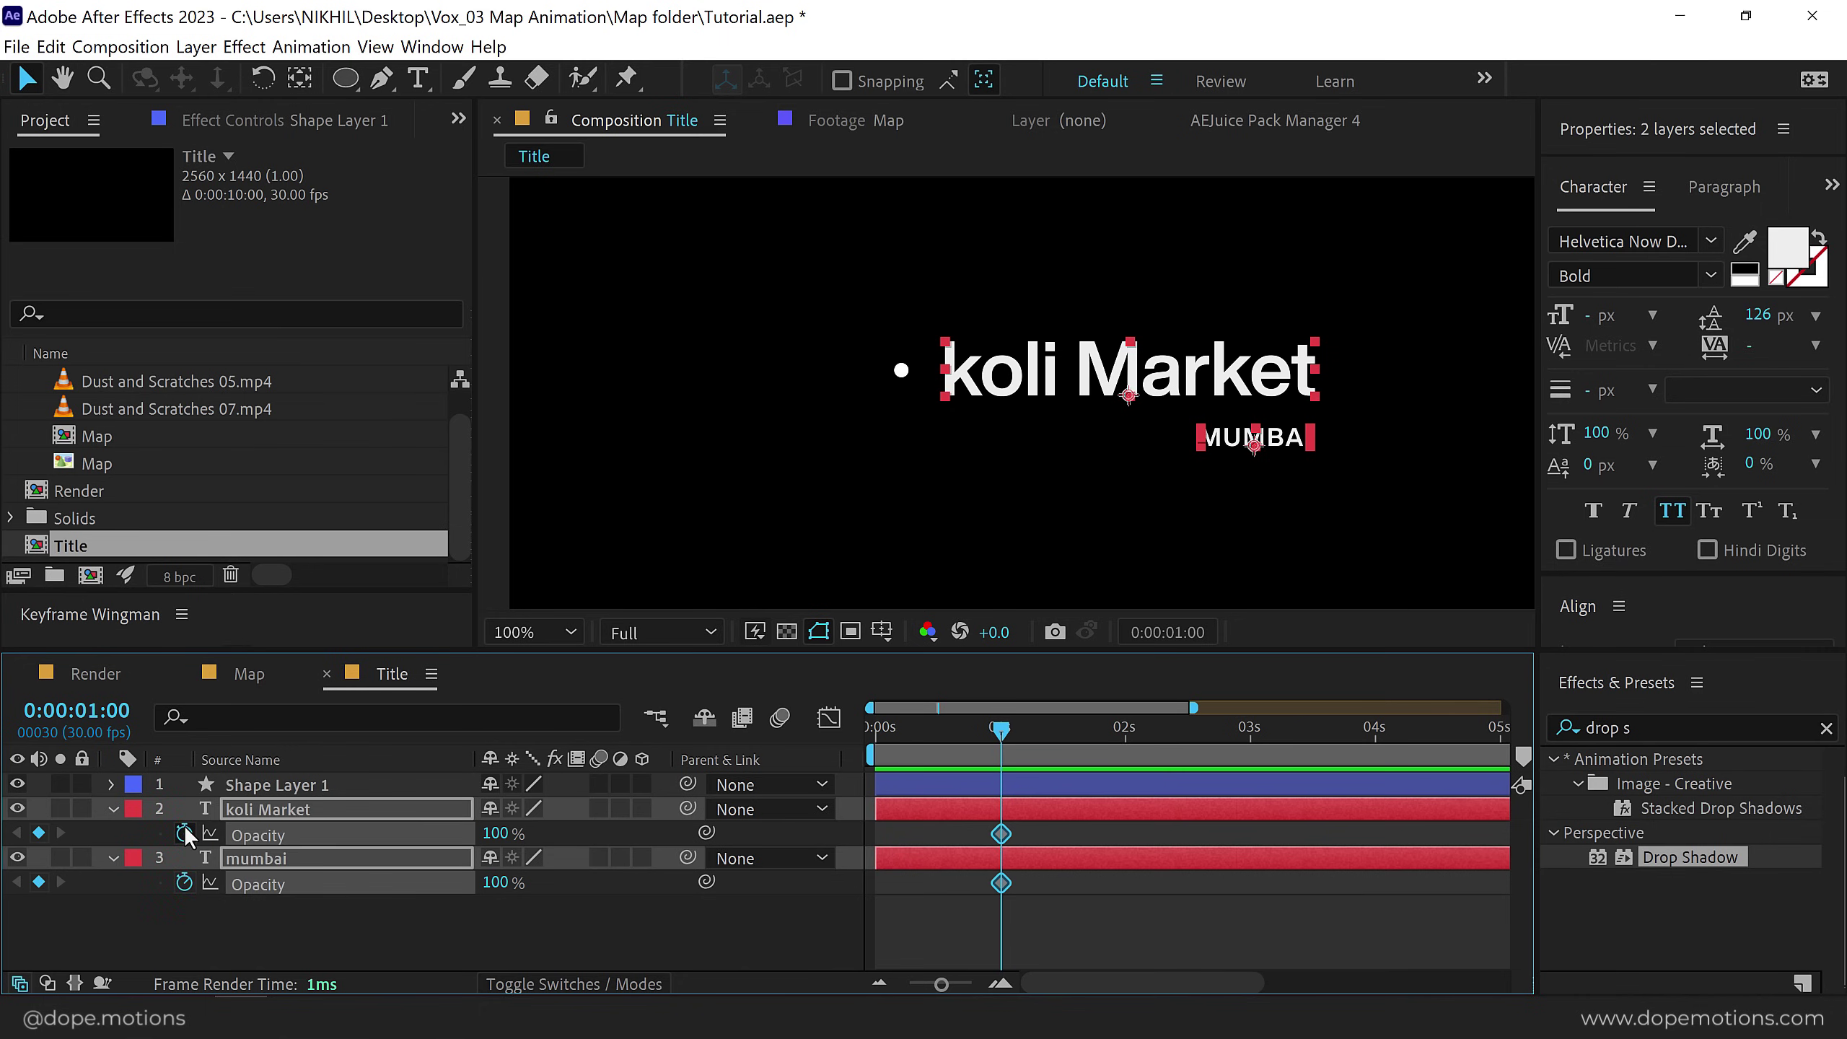
{"action": "key", "text": "p"}
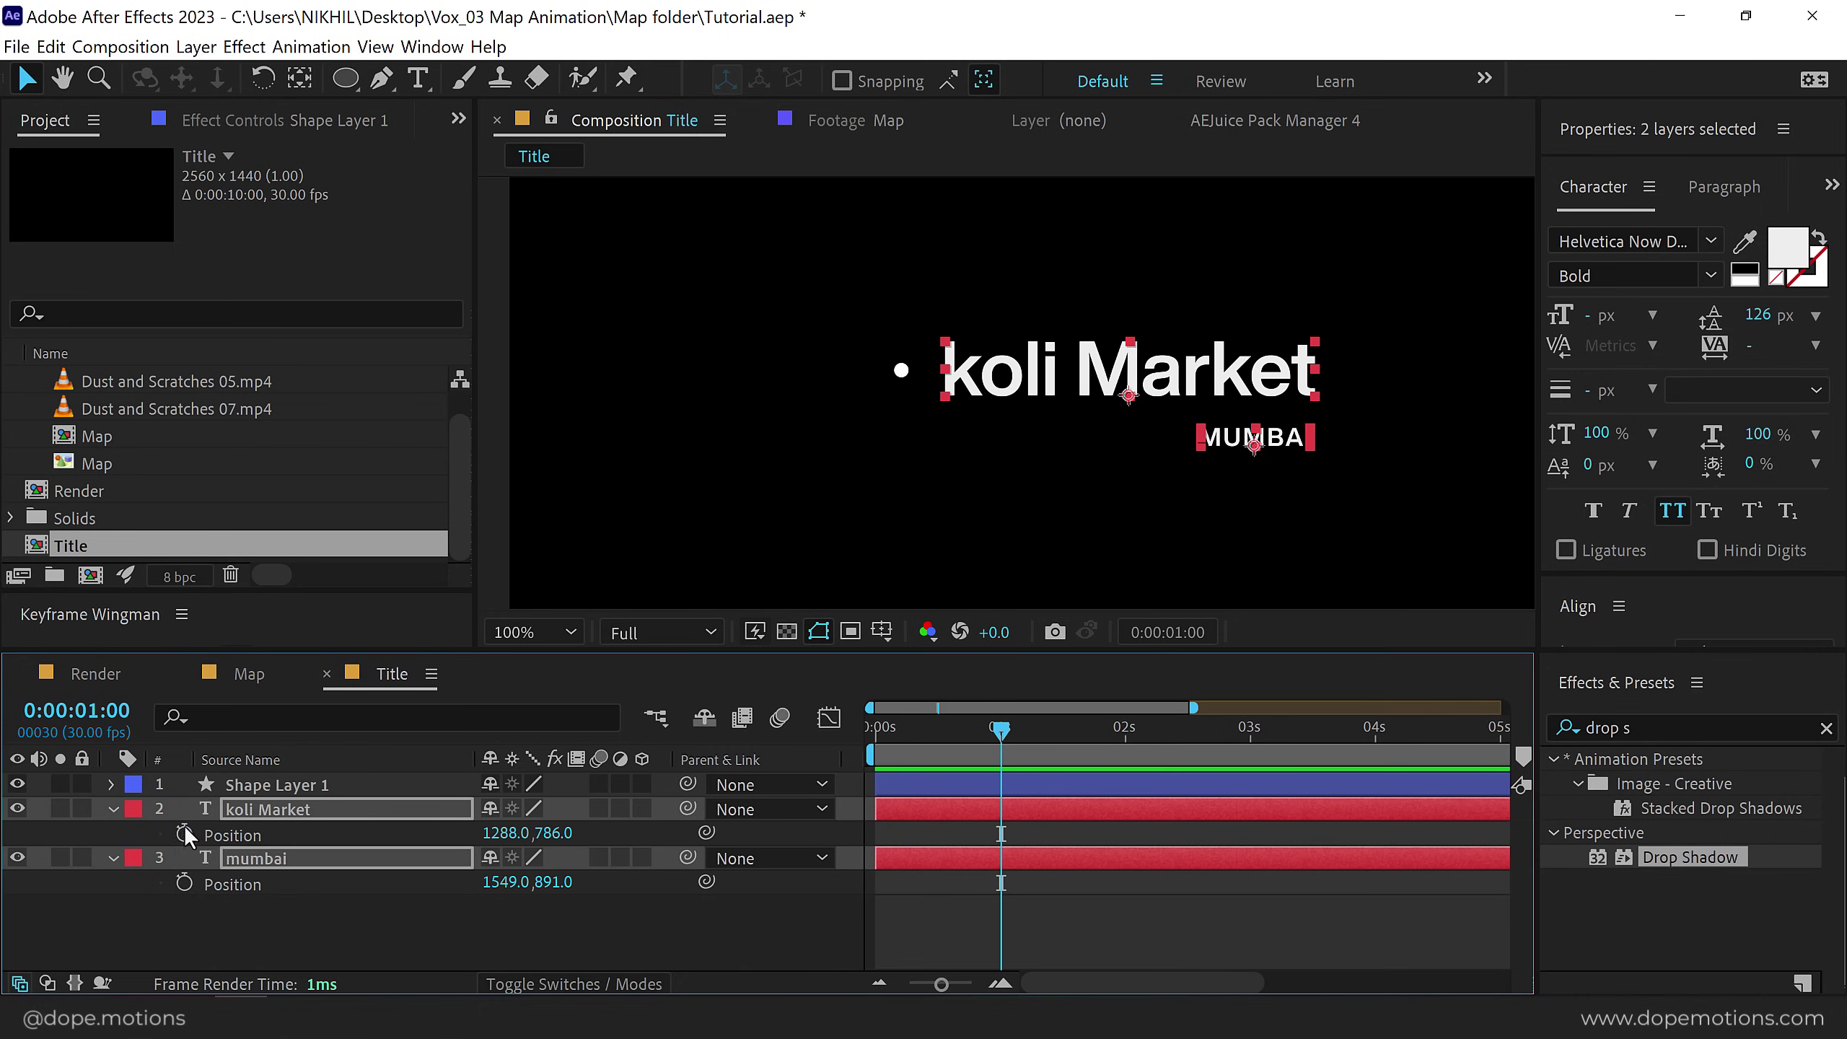
{"action": "left_click", "coordinate": [184, 833]}
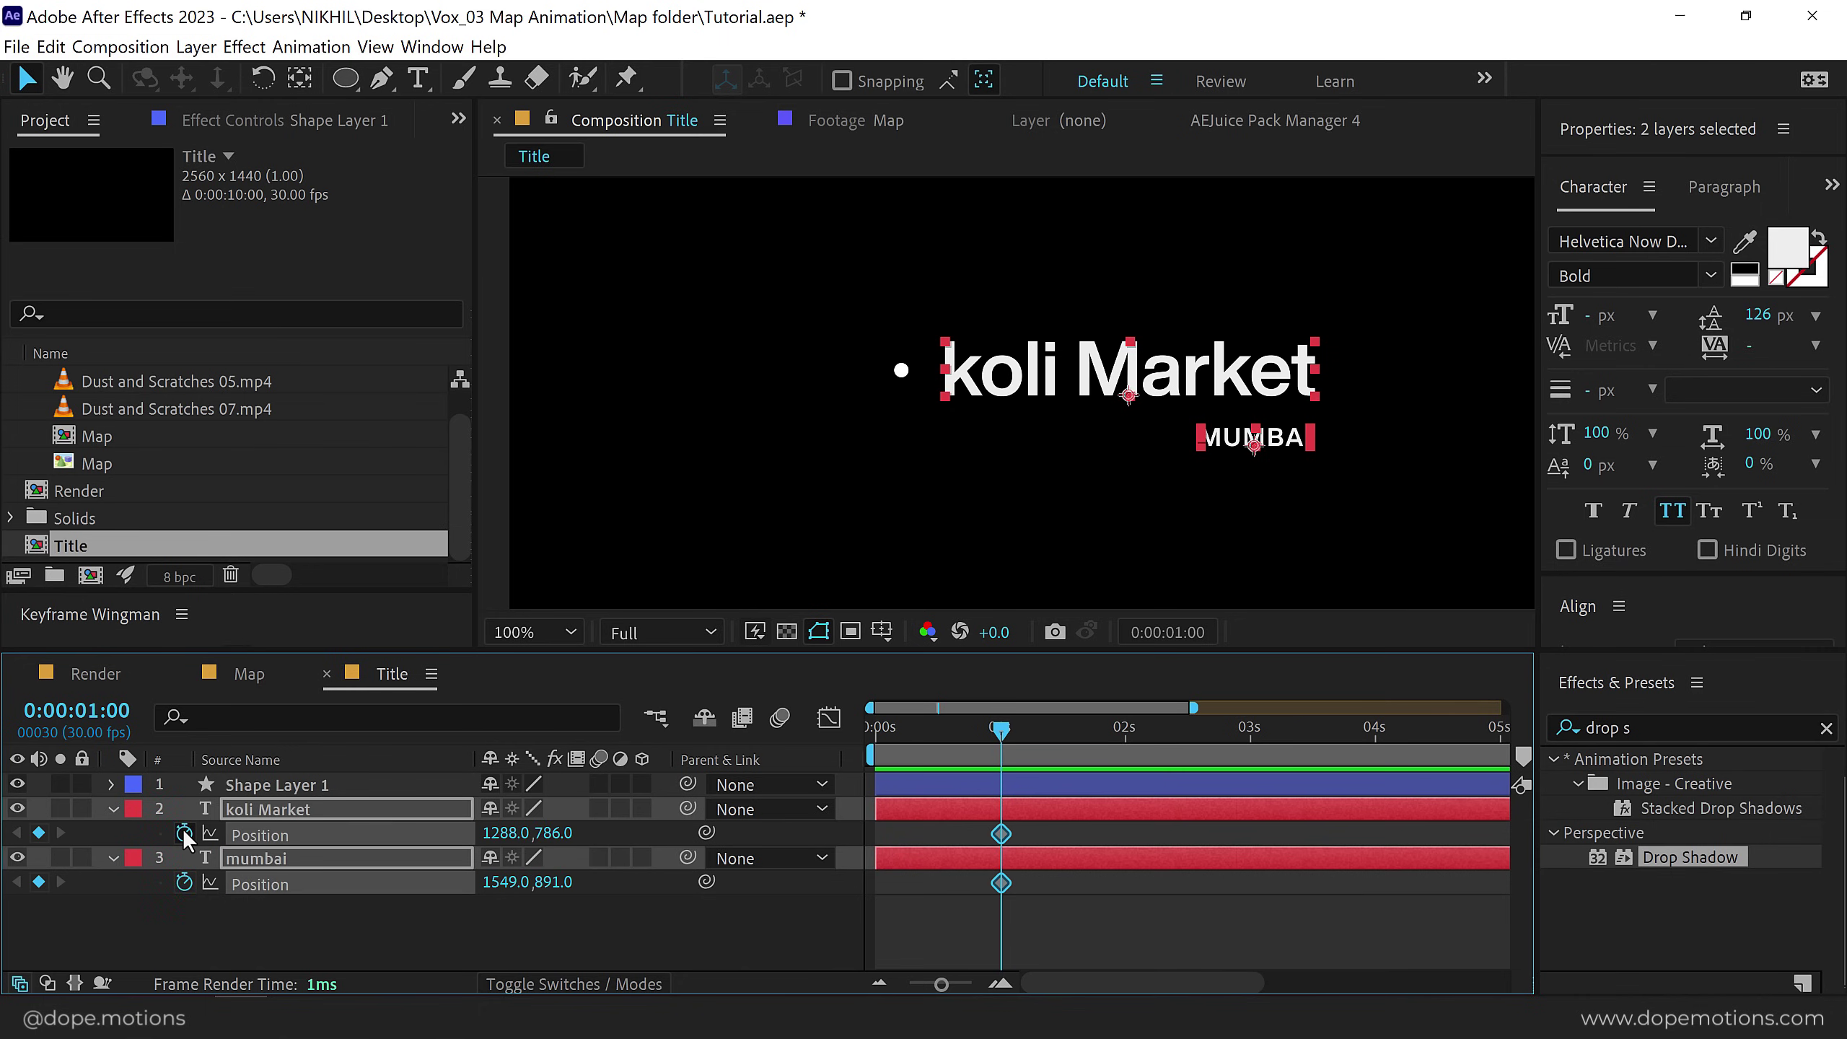
{"action": "key", "text": "shift+t"}
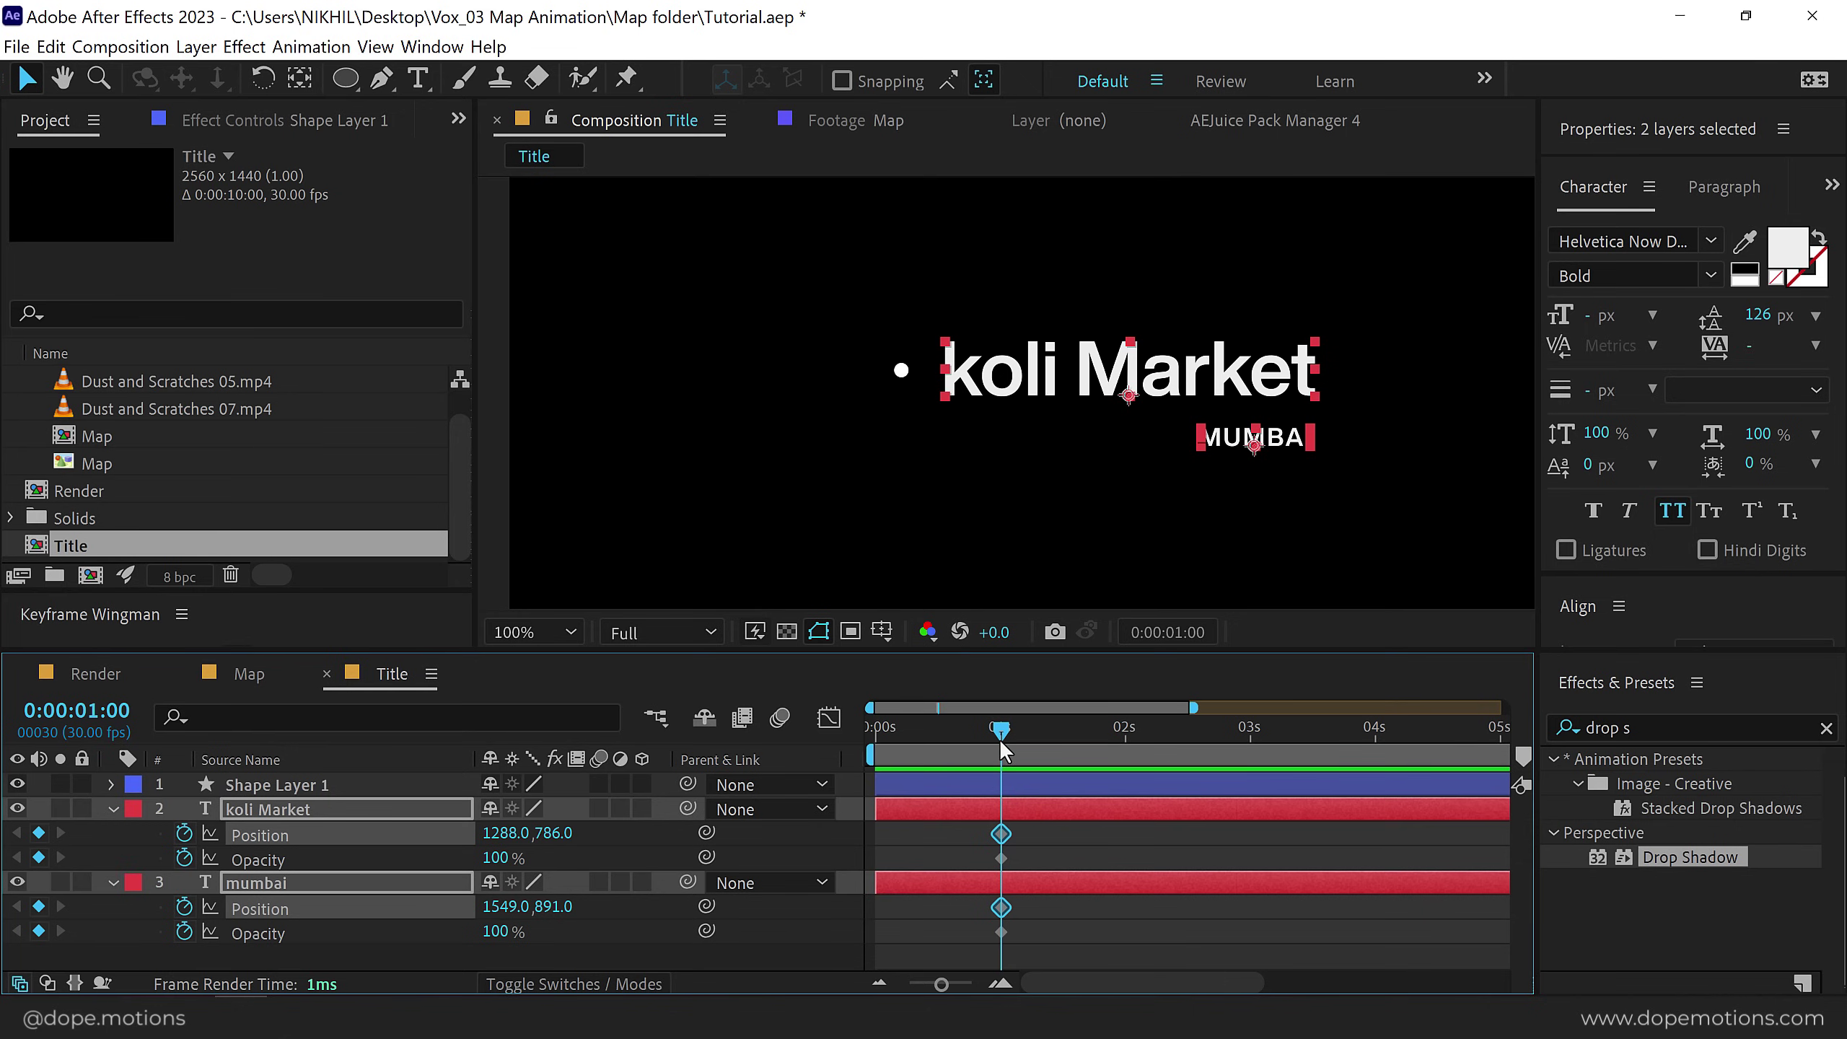
At 0 s, shift both texts right at 0% opacity and easy-ease all keyframes.
{"action": "left_click_drag", "start_coordinate": [1003, 750], "coordinate": [792, 757]}
{"action": "left_click", "coordinate": [554, 953]}
{"action": "left_click", "coordinate": [277, 817]}
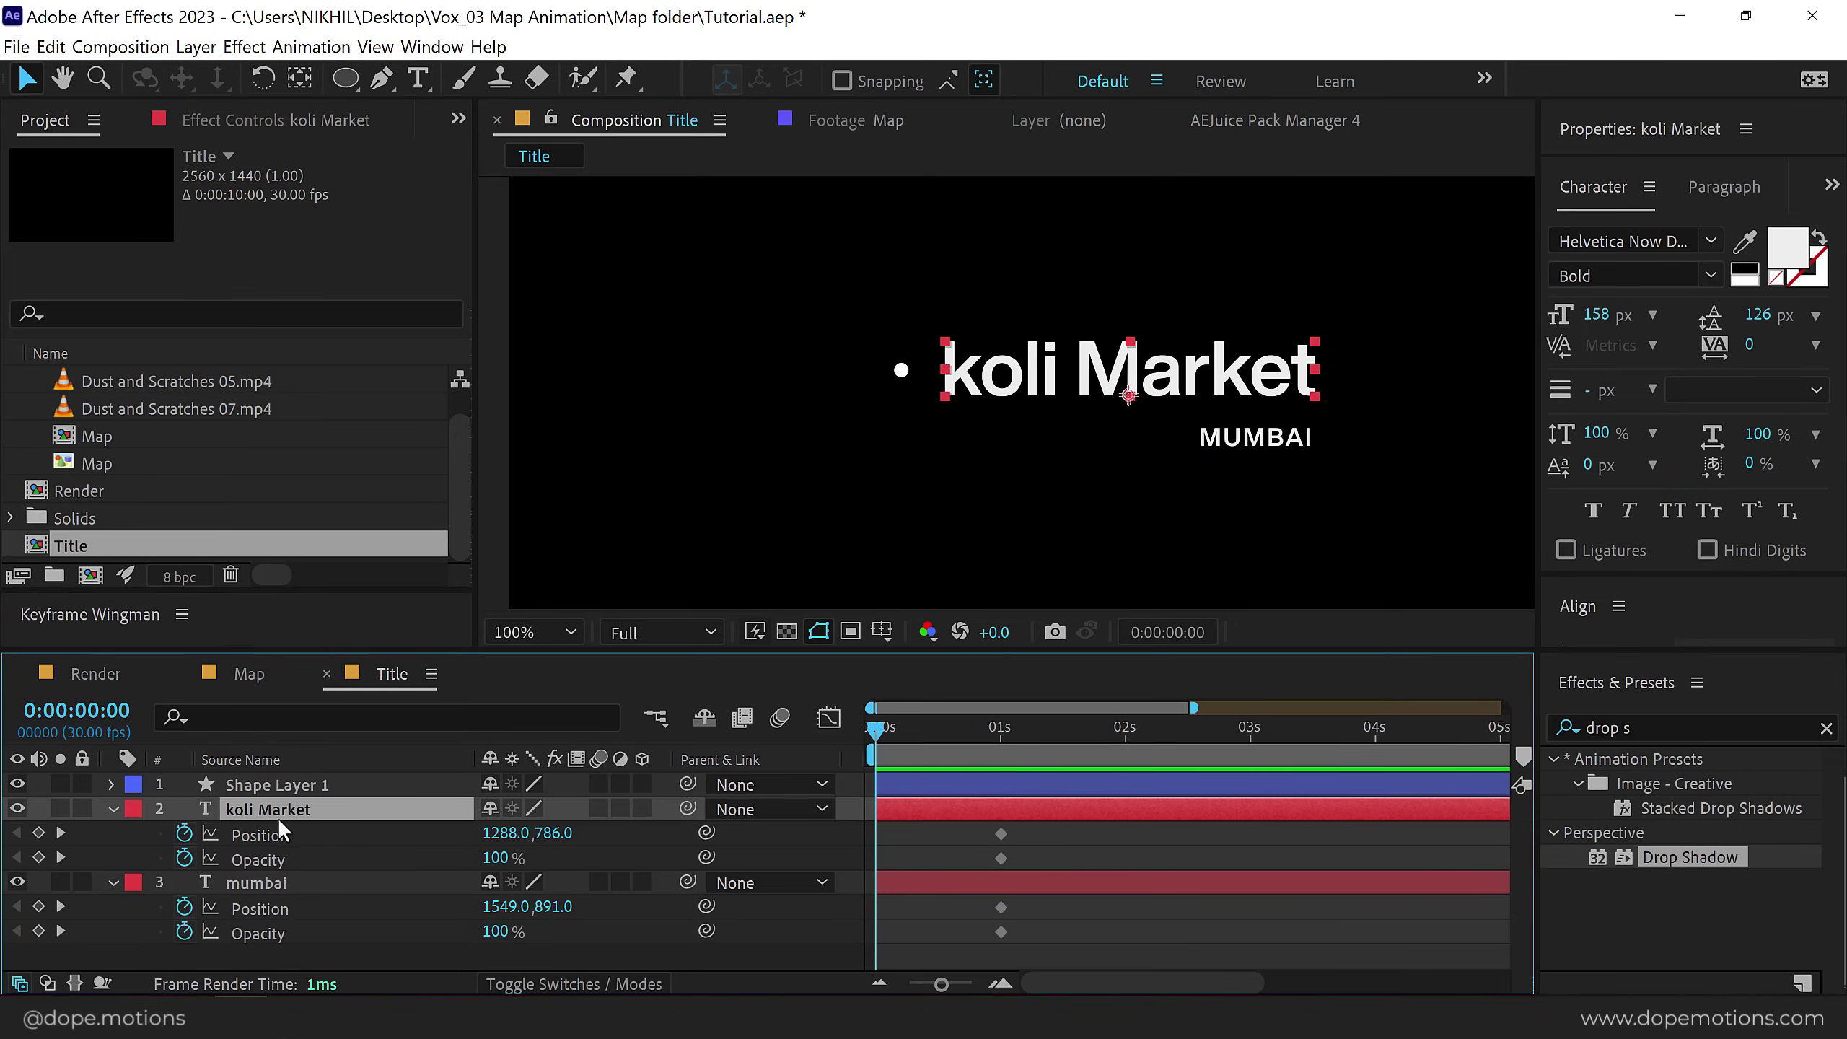
{"action": "left_click", "coordinate": [262, 882], "text": "ctrl"}
{"action": "left_click_drag", "start_coordinate": [493, 835], "coordinate": [549, 835]}
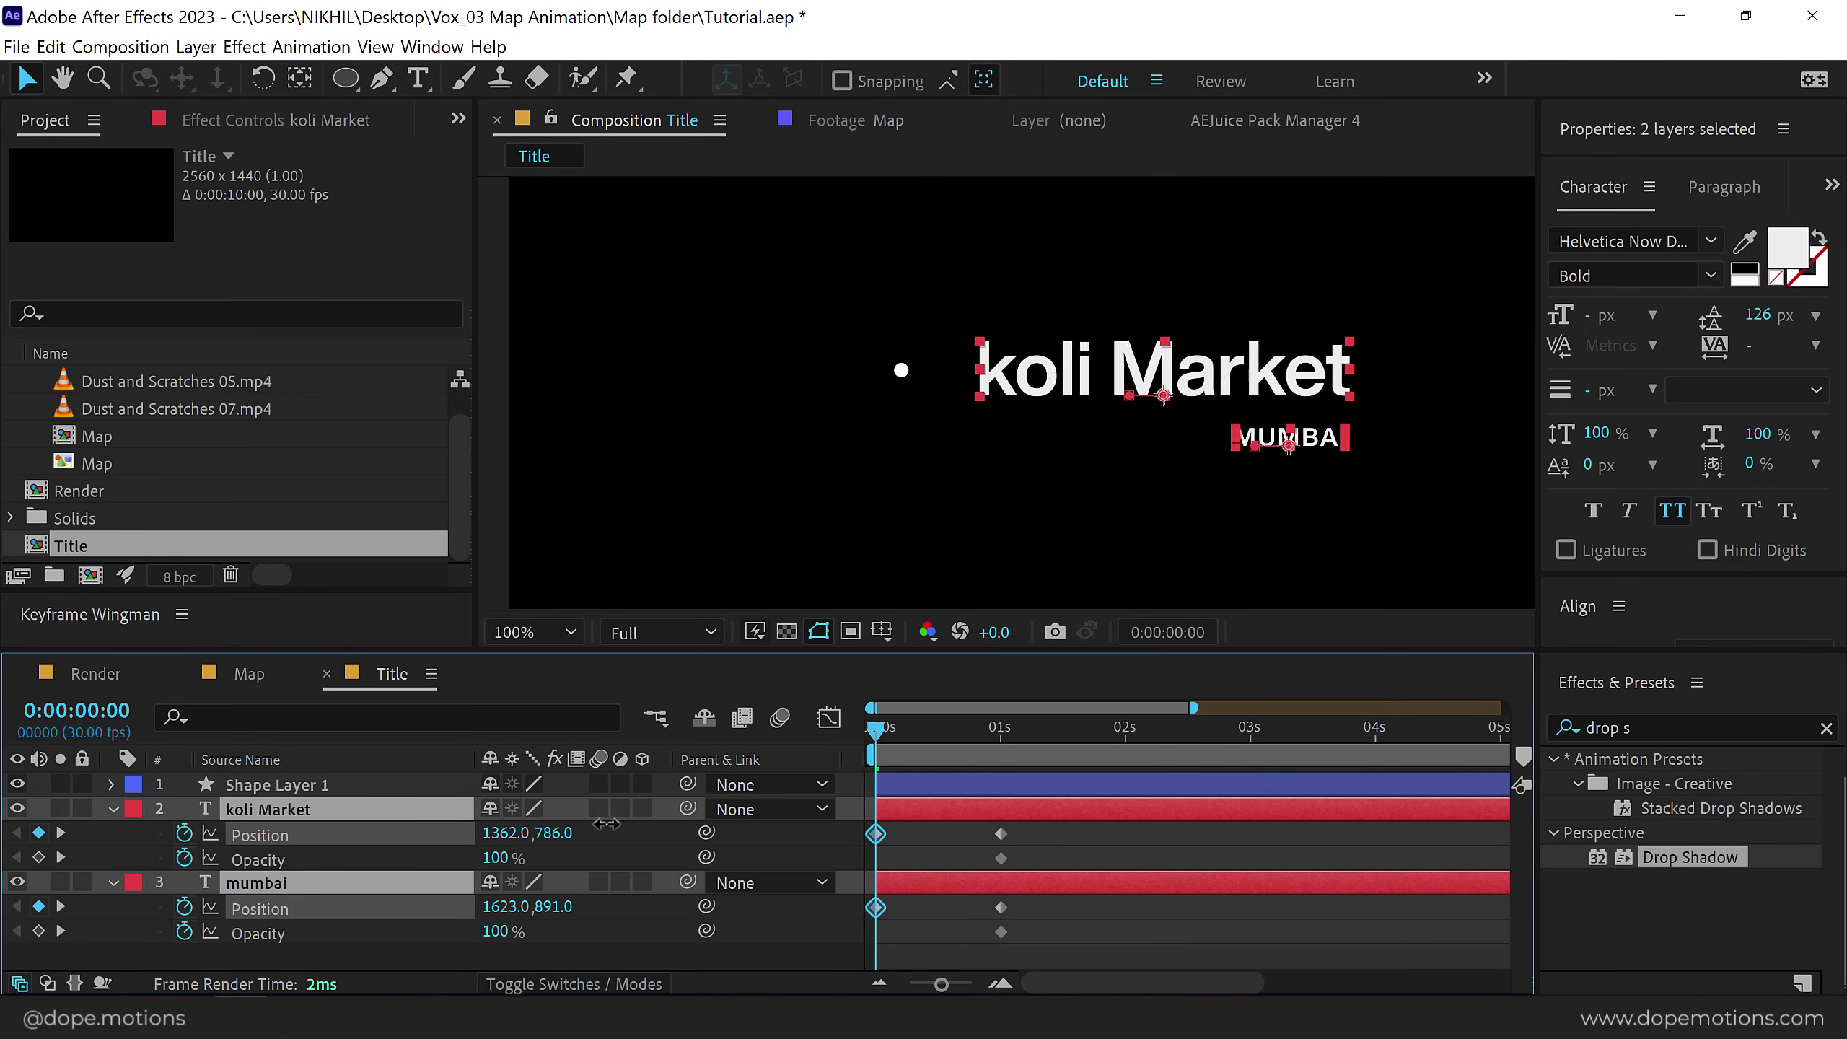
{"action": "left_click_drag", "start_coordinate": [496, 932], "coordinate": [349, 932]}
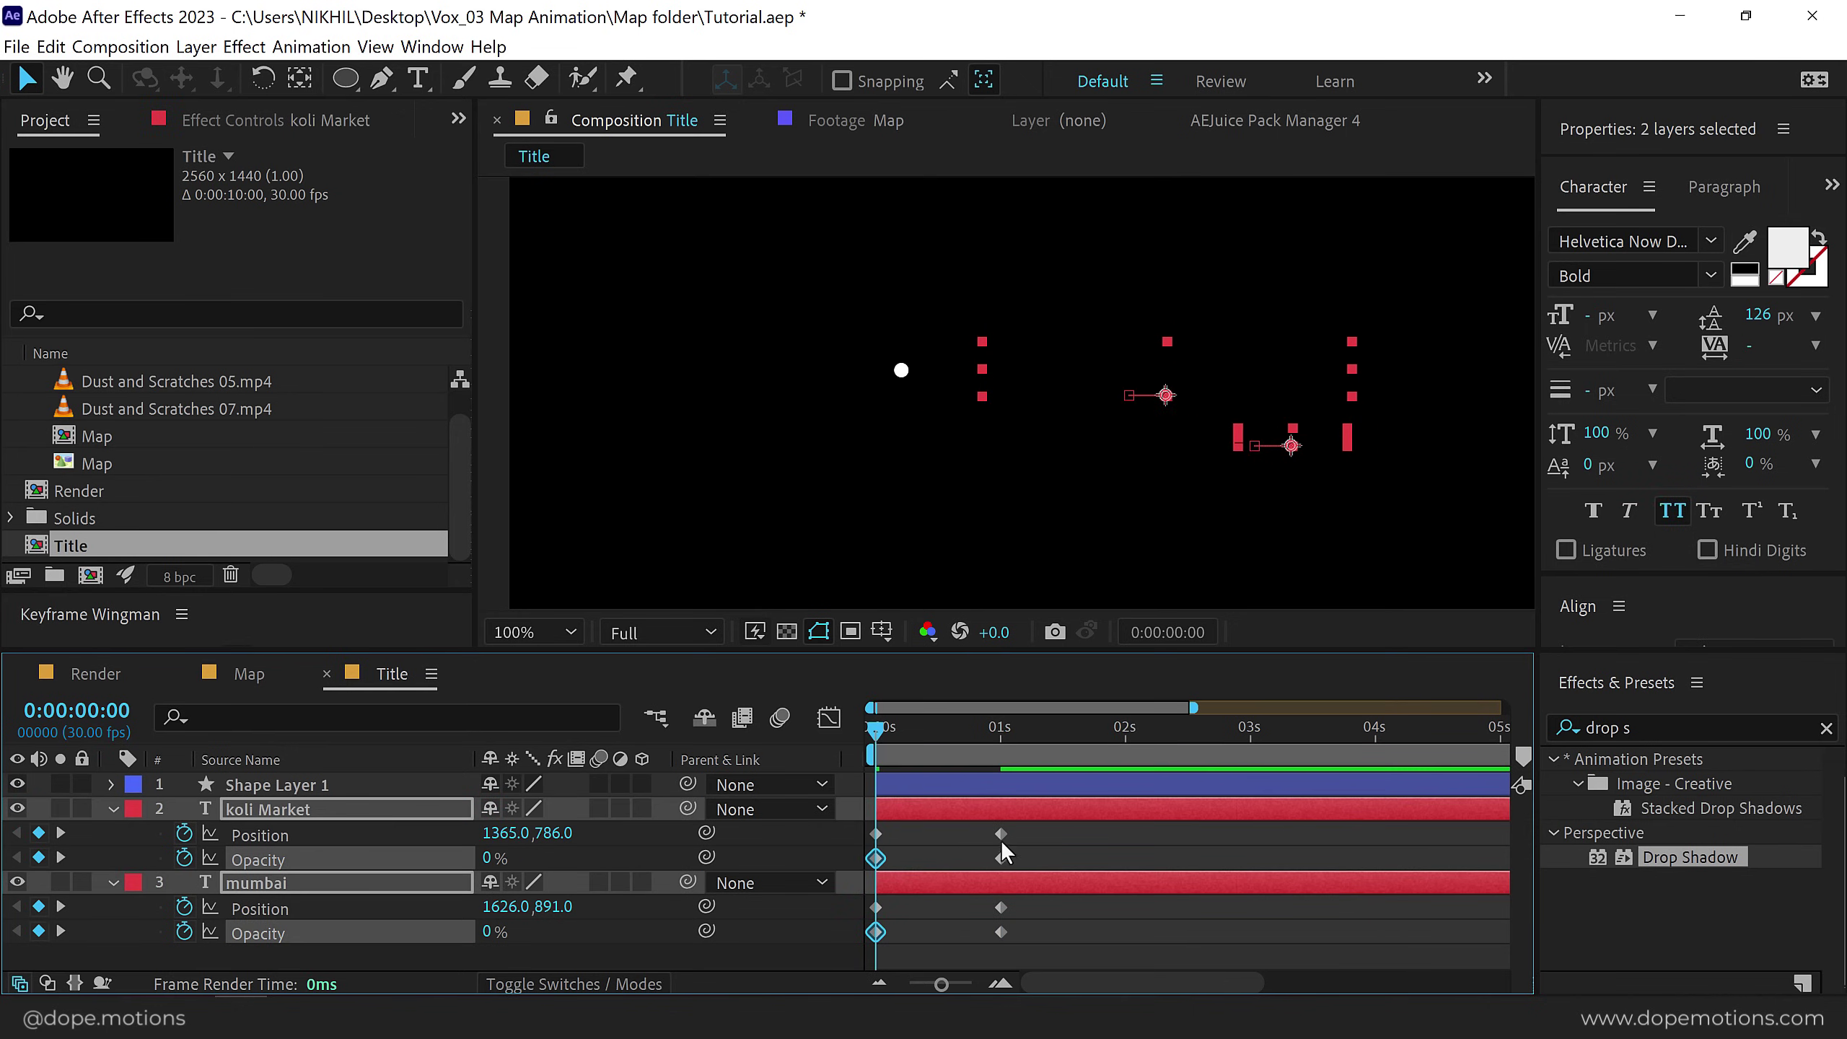
{"action": "left_click_drag", "start_coordinate": [1041, 825], "coordinate": [839, 926]}
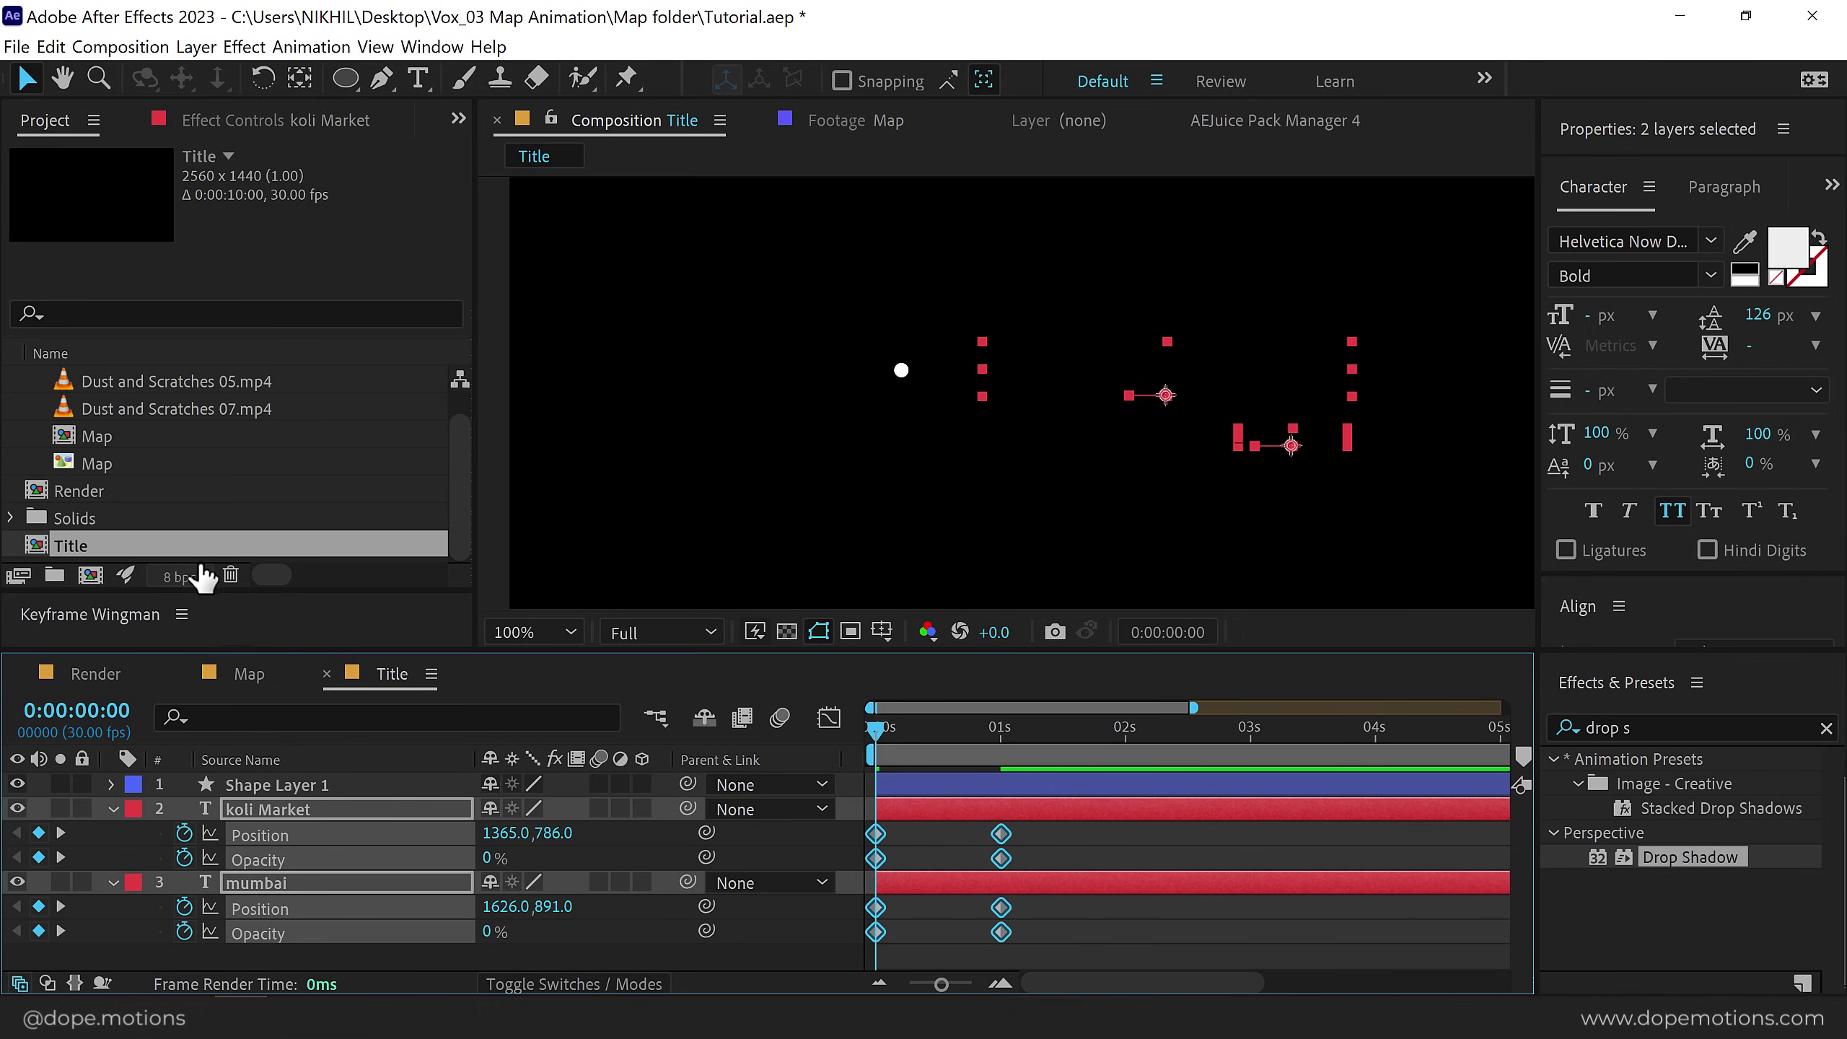
{"action": "left_click_drag", "start_coordinate": [119, 594], "coordinate": [119, 493]}
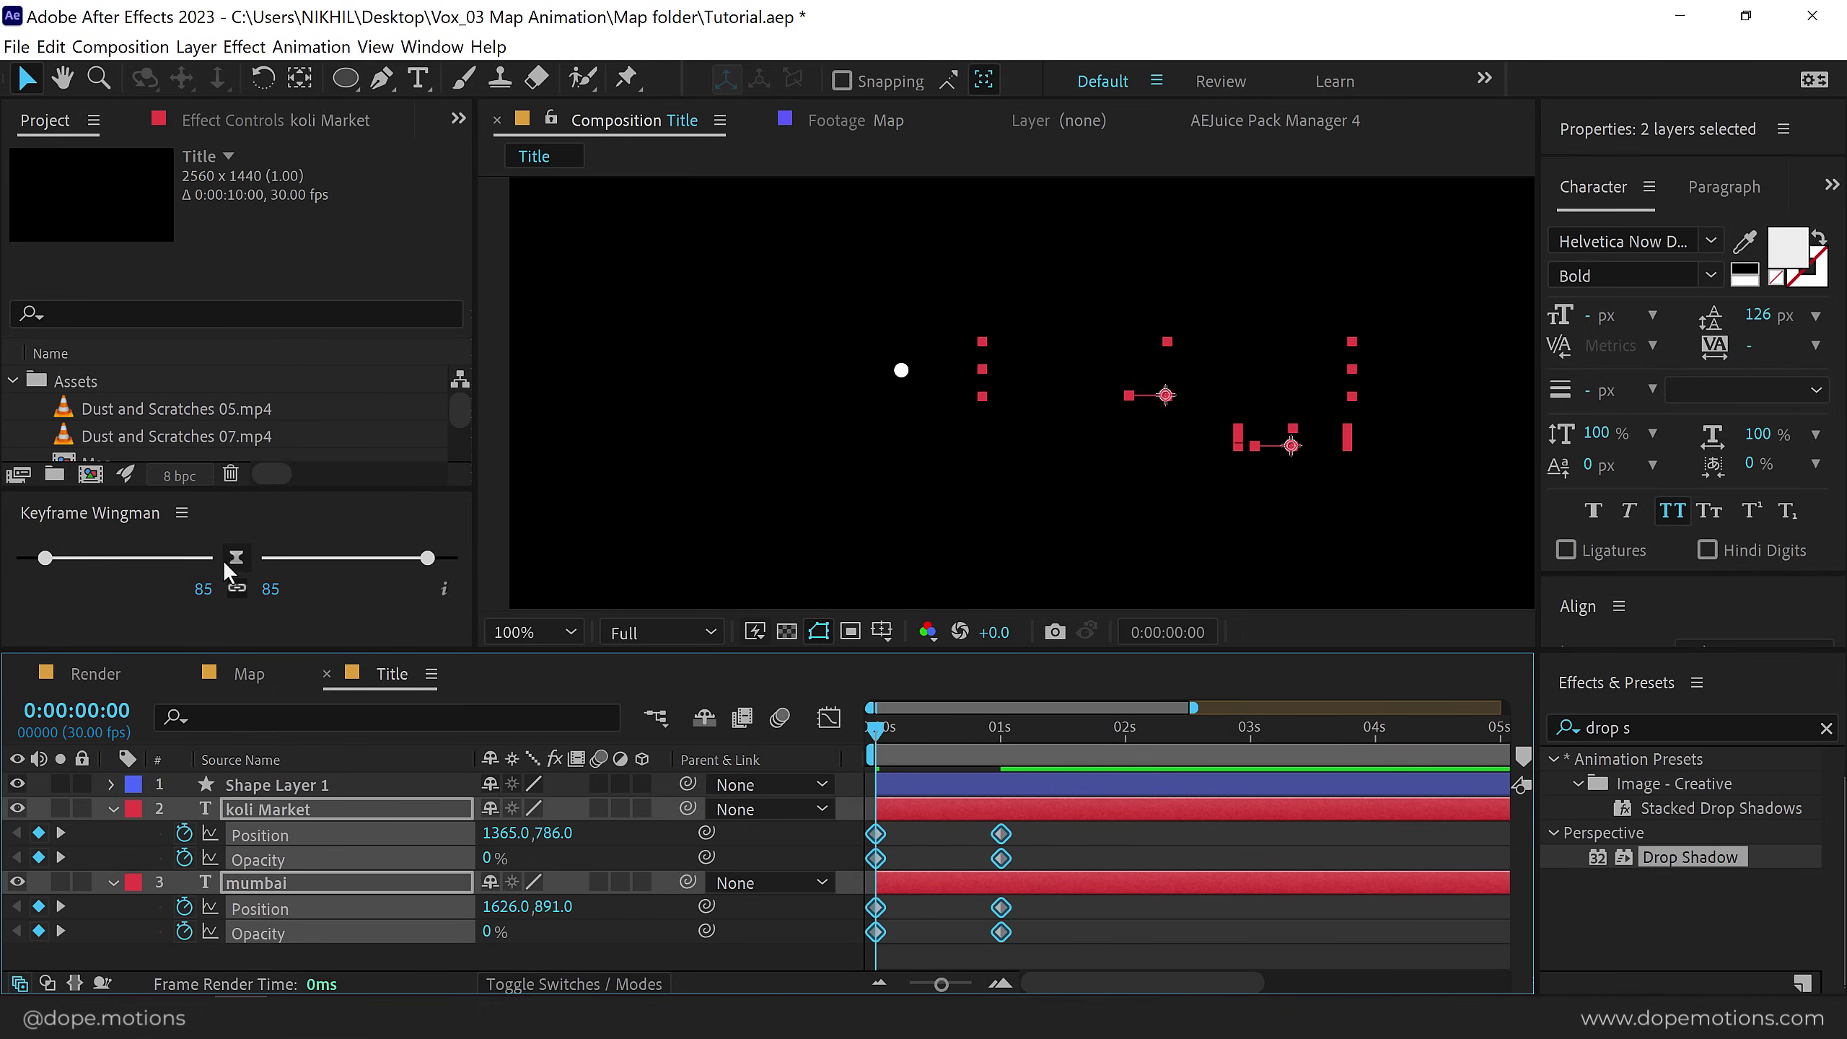
{"action": "left_click", "coordinate": [236, 557]}
{"action": "left_click", "coordinate": [1120, 939]}
{"action": "left_click_drag", "start_coordinate": [1042, 720], "coordinate": [938, 764]}
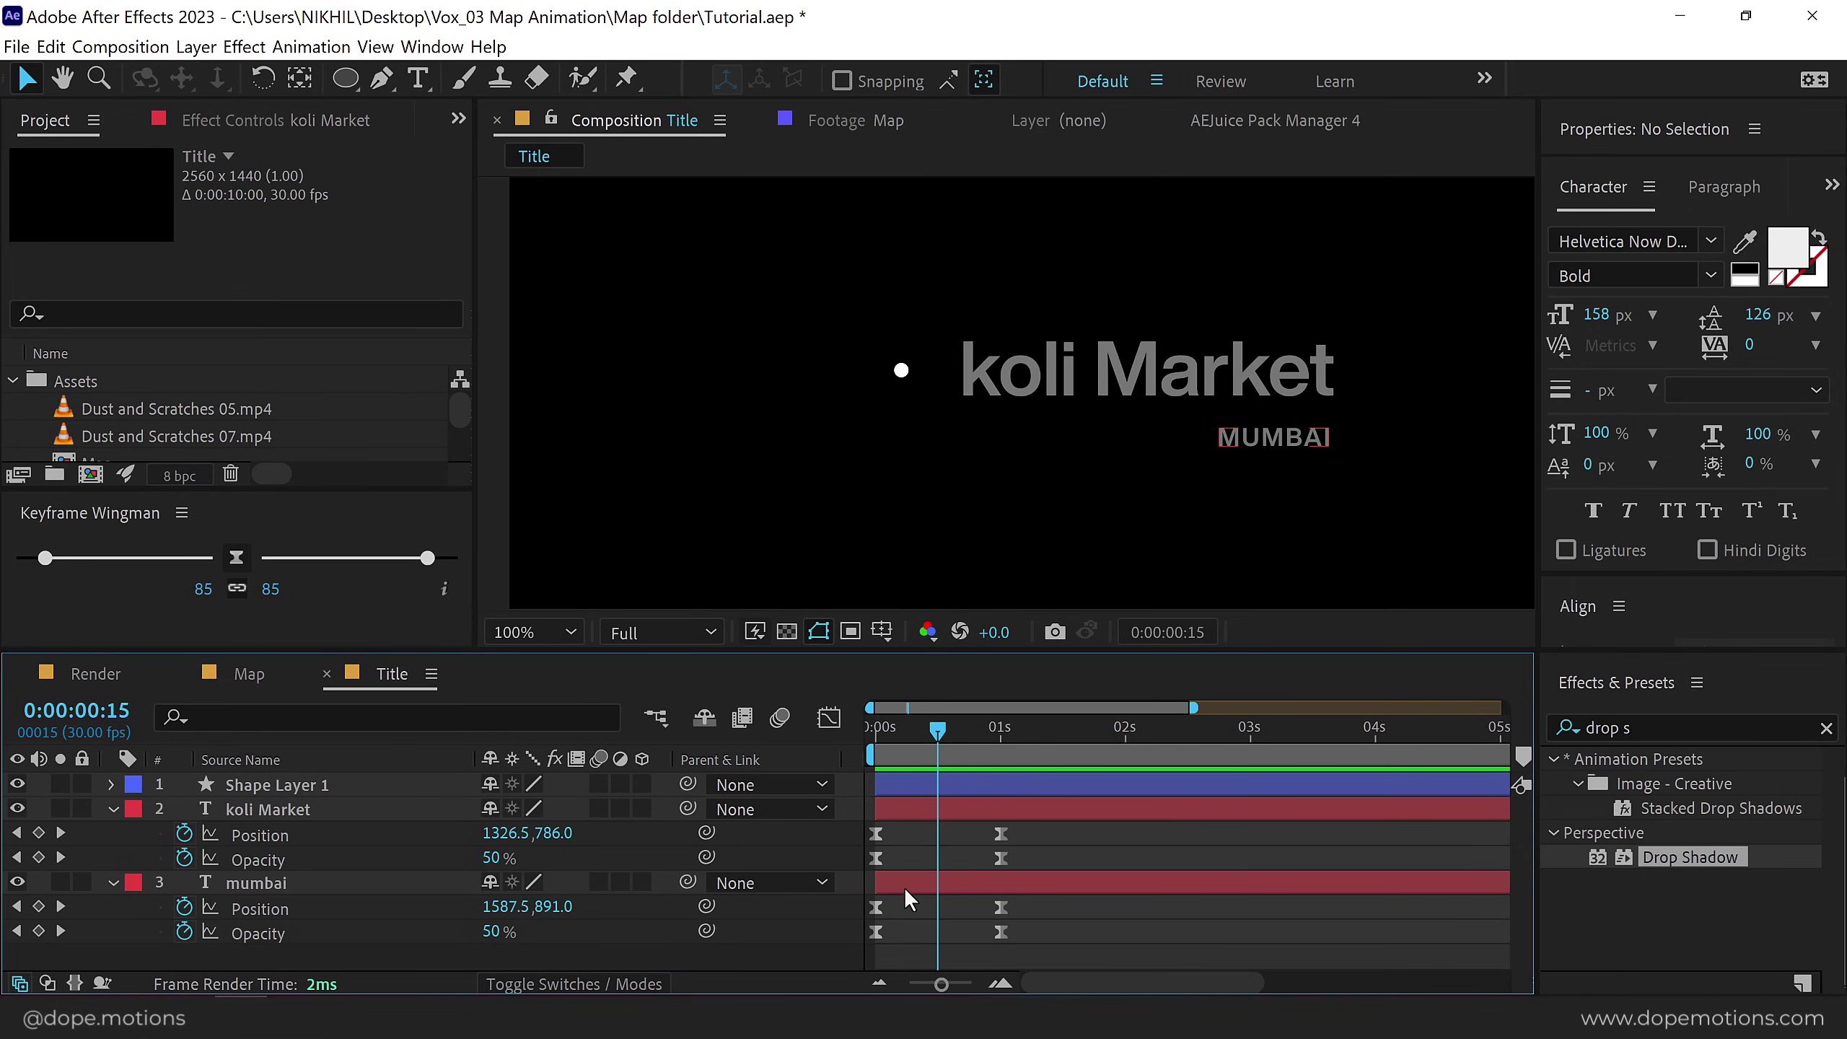
Delay the mumbai layer a few frames and preview the title animation.
{"action": "left_click_drag", "start_coordinate": [905, 886], "coordinate": [921, 886]}
{"action": "key", "text": "Home"}
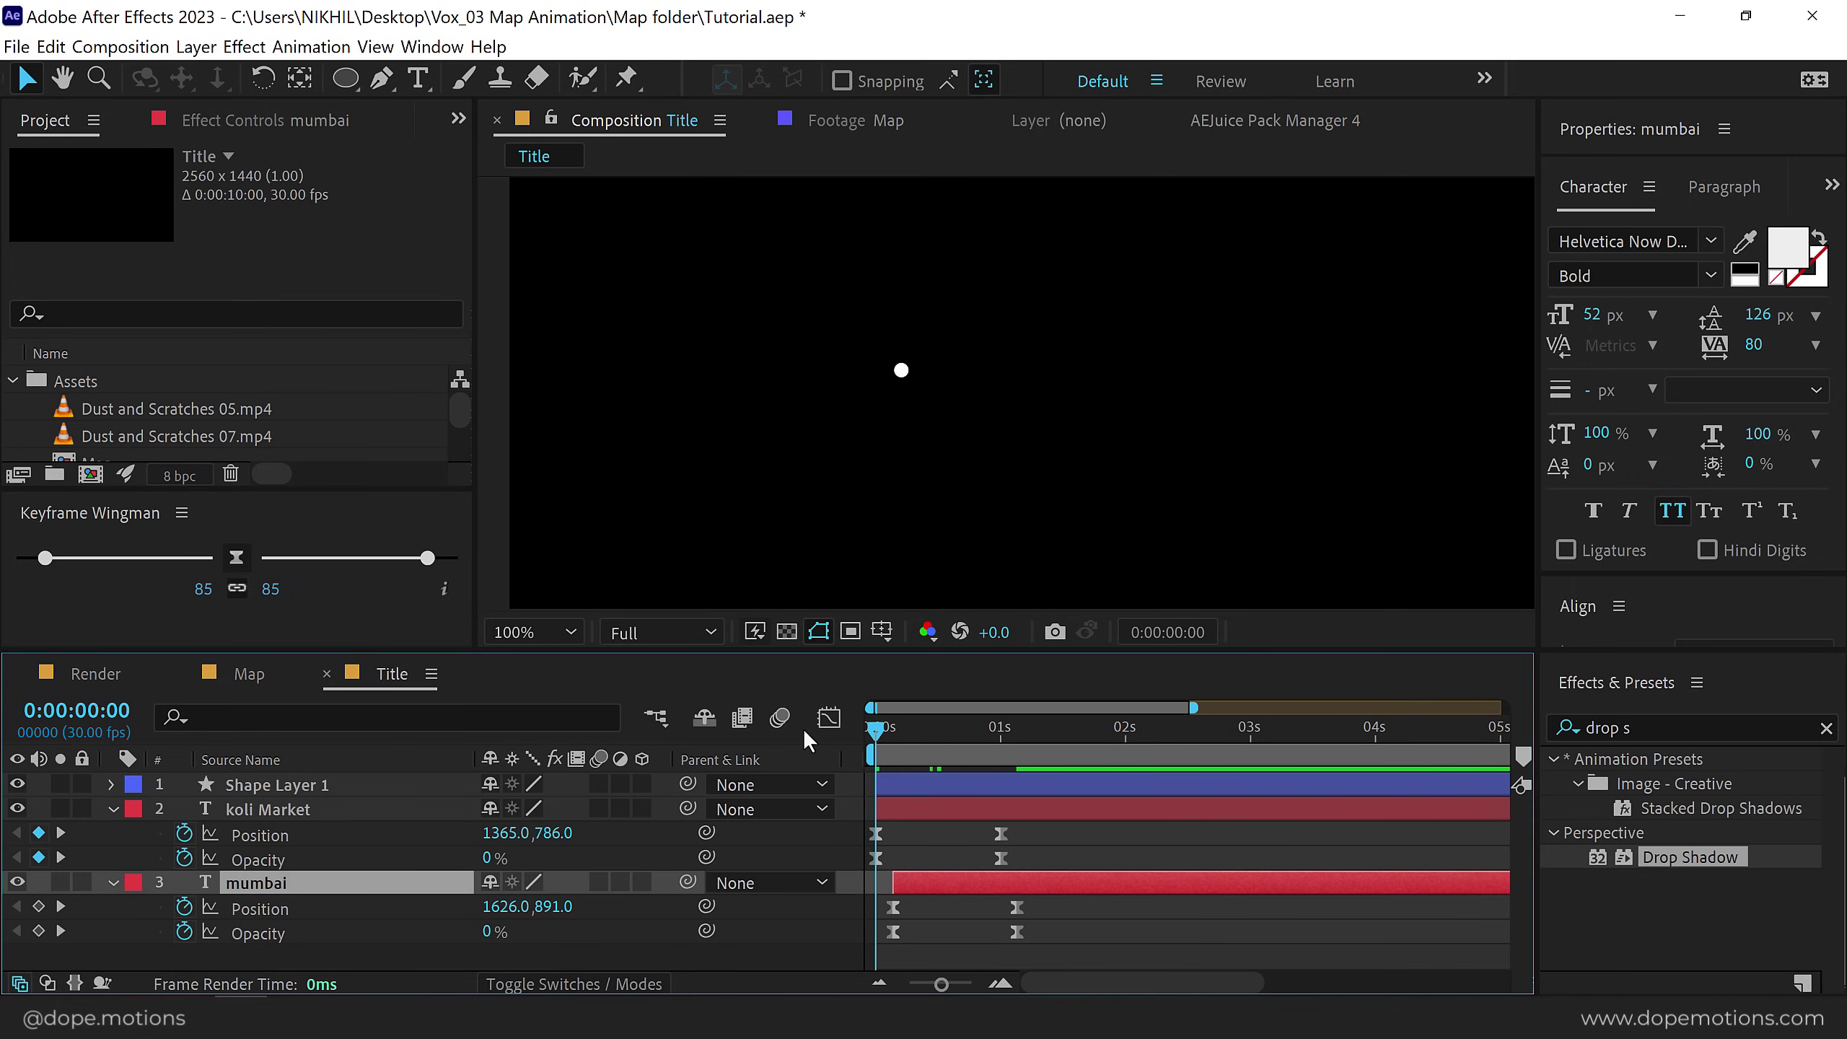
{"action": "key", "text": "space"}
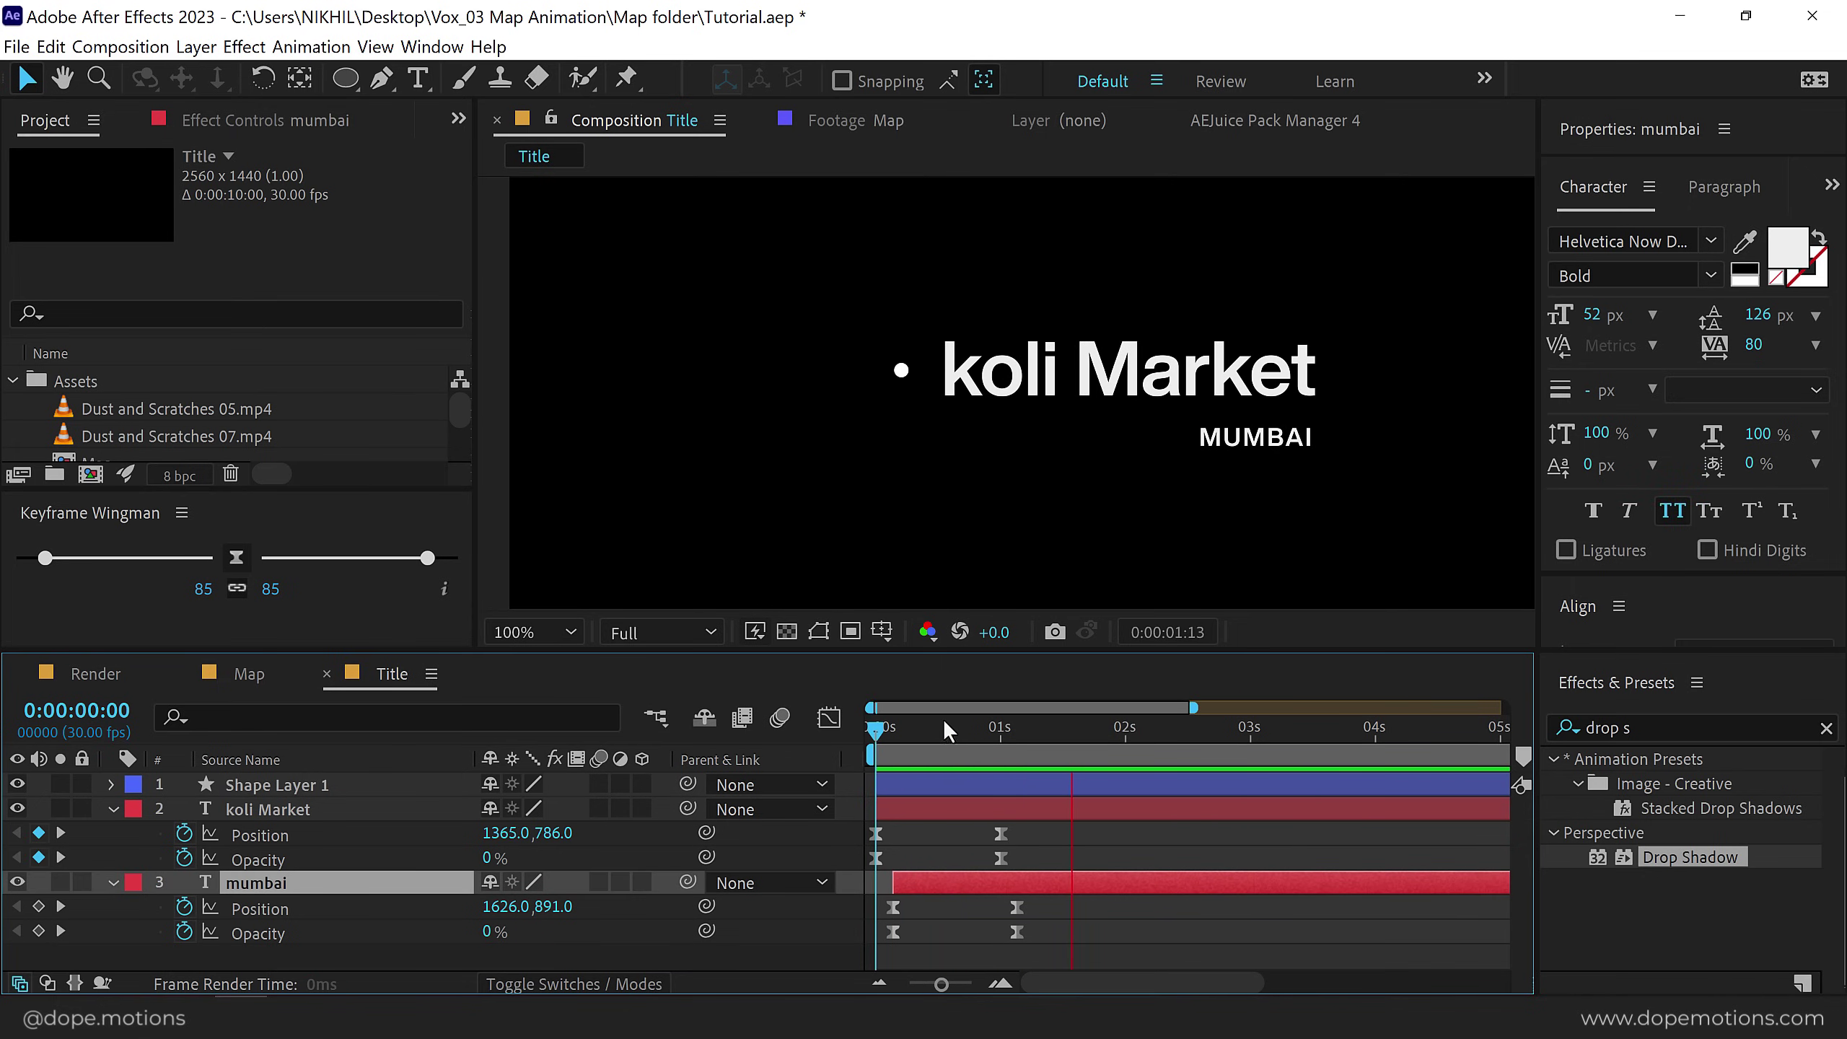
{"action": "left_click_drag", "start_coordinate": [976, 729], "coordinate": [1001, 742]}
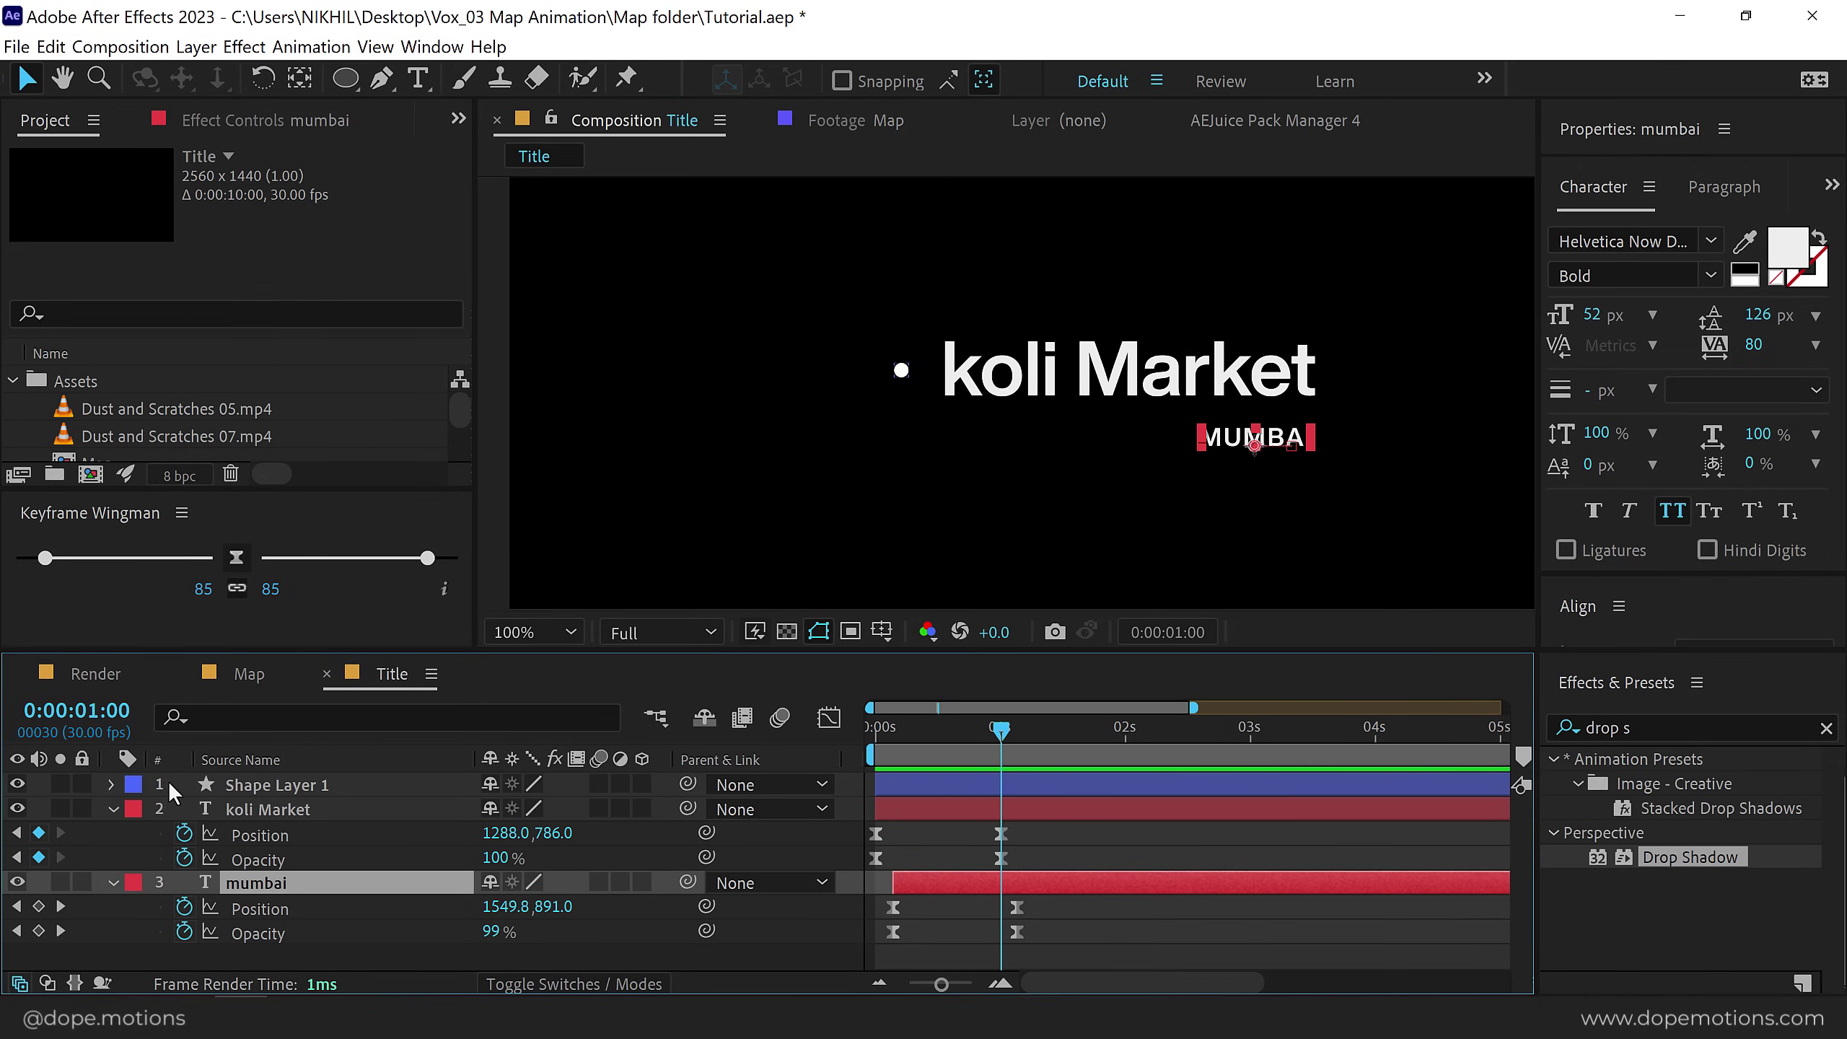
Animate the dot's Scale from 0% at 0 s to 100% at 1 s with eased keyframes.
{"action": "left_click", "coordinate": [252, 782]}
{"action": "key", "text": "s"}
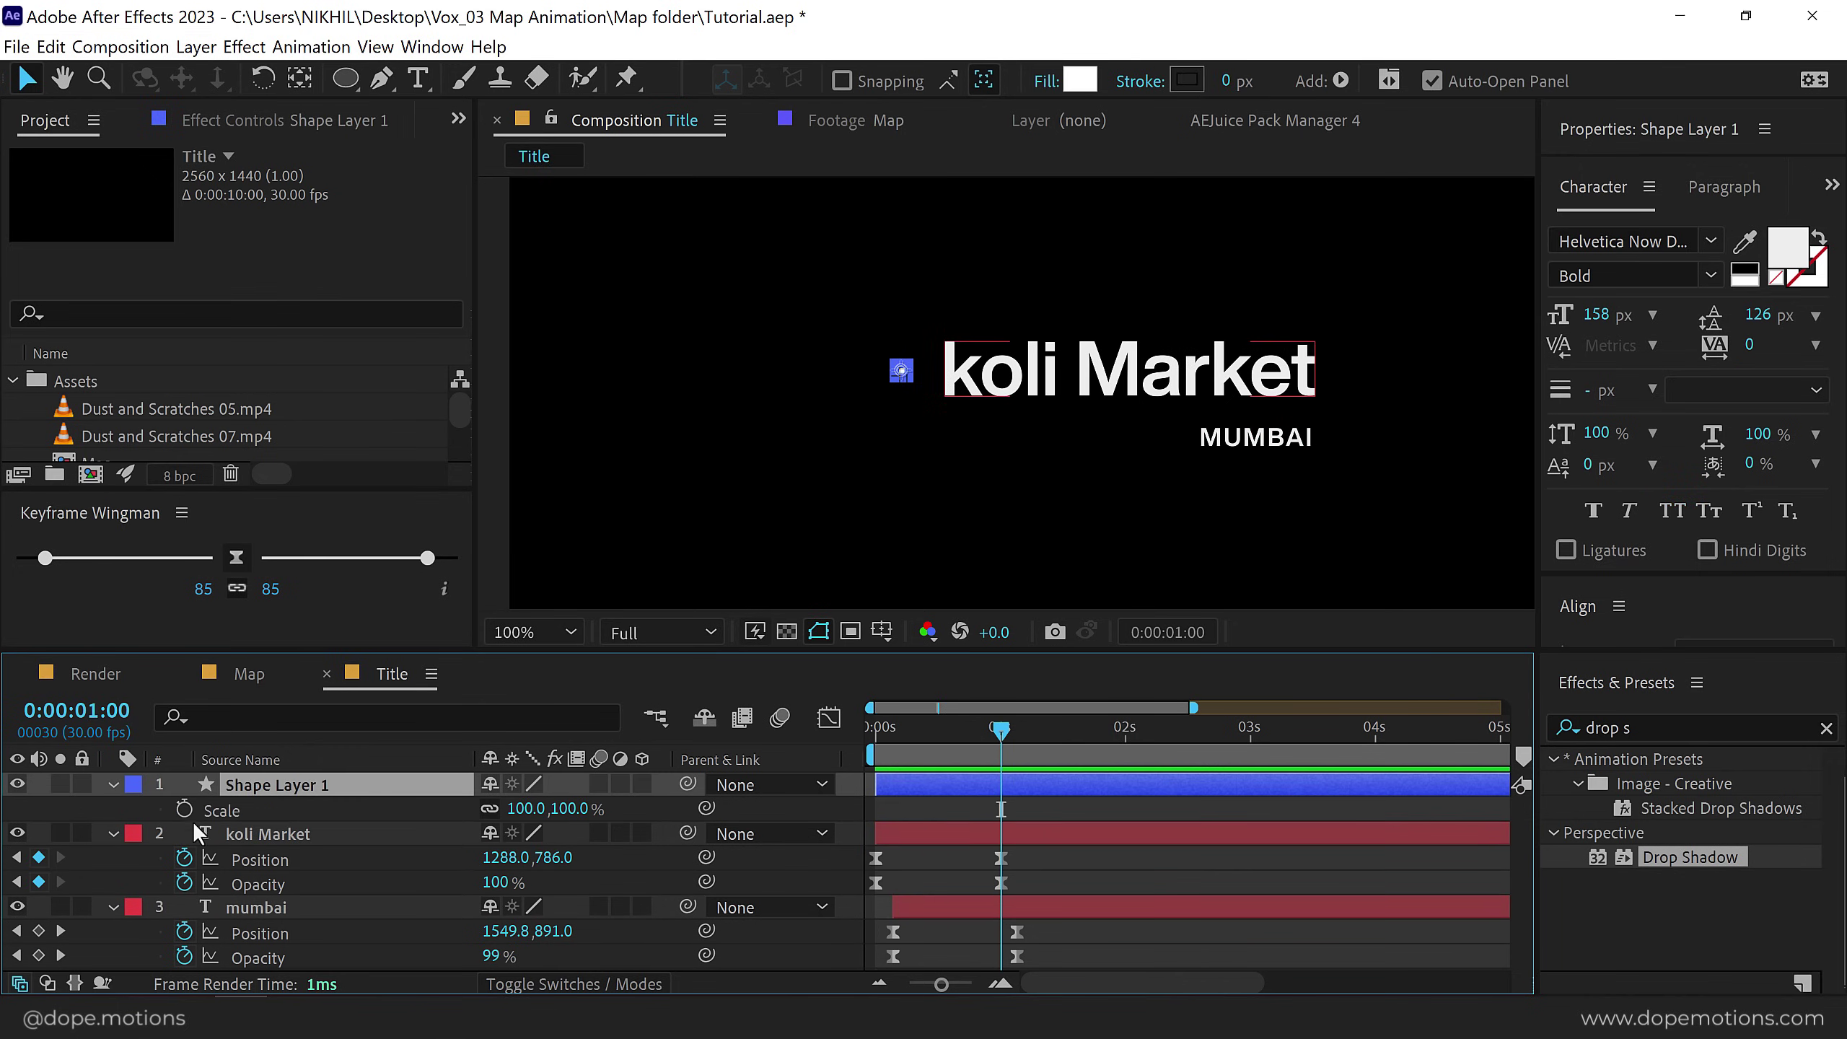
{"action": "left_click", "coordinate": [183, 810]}
{"action": "key", "text": "Home"}
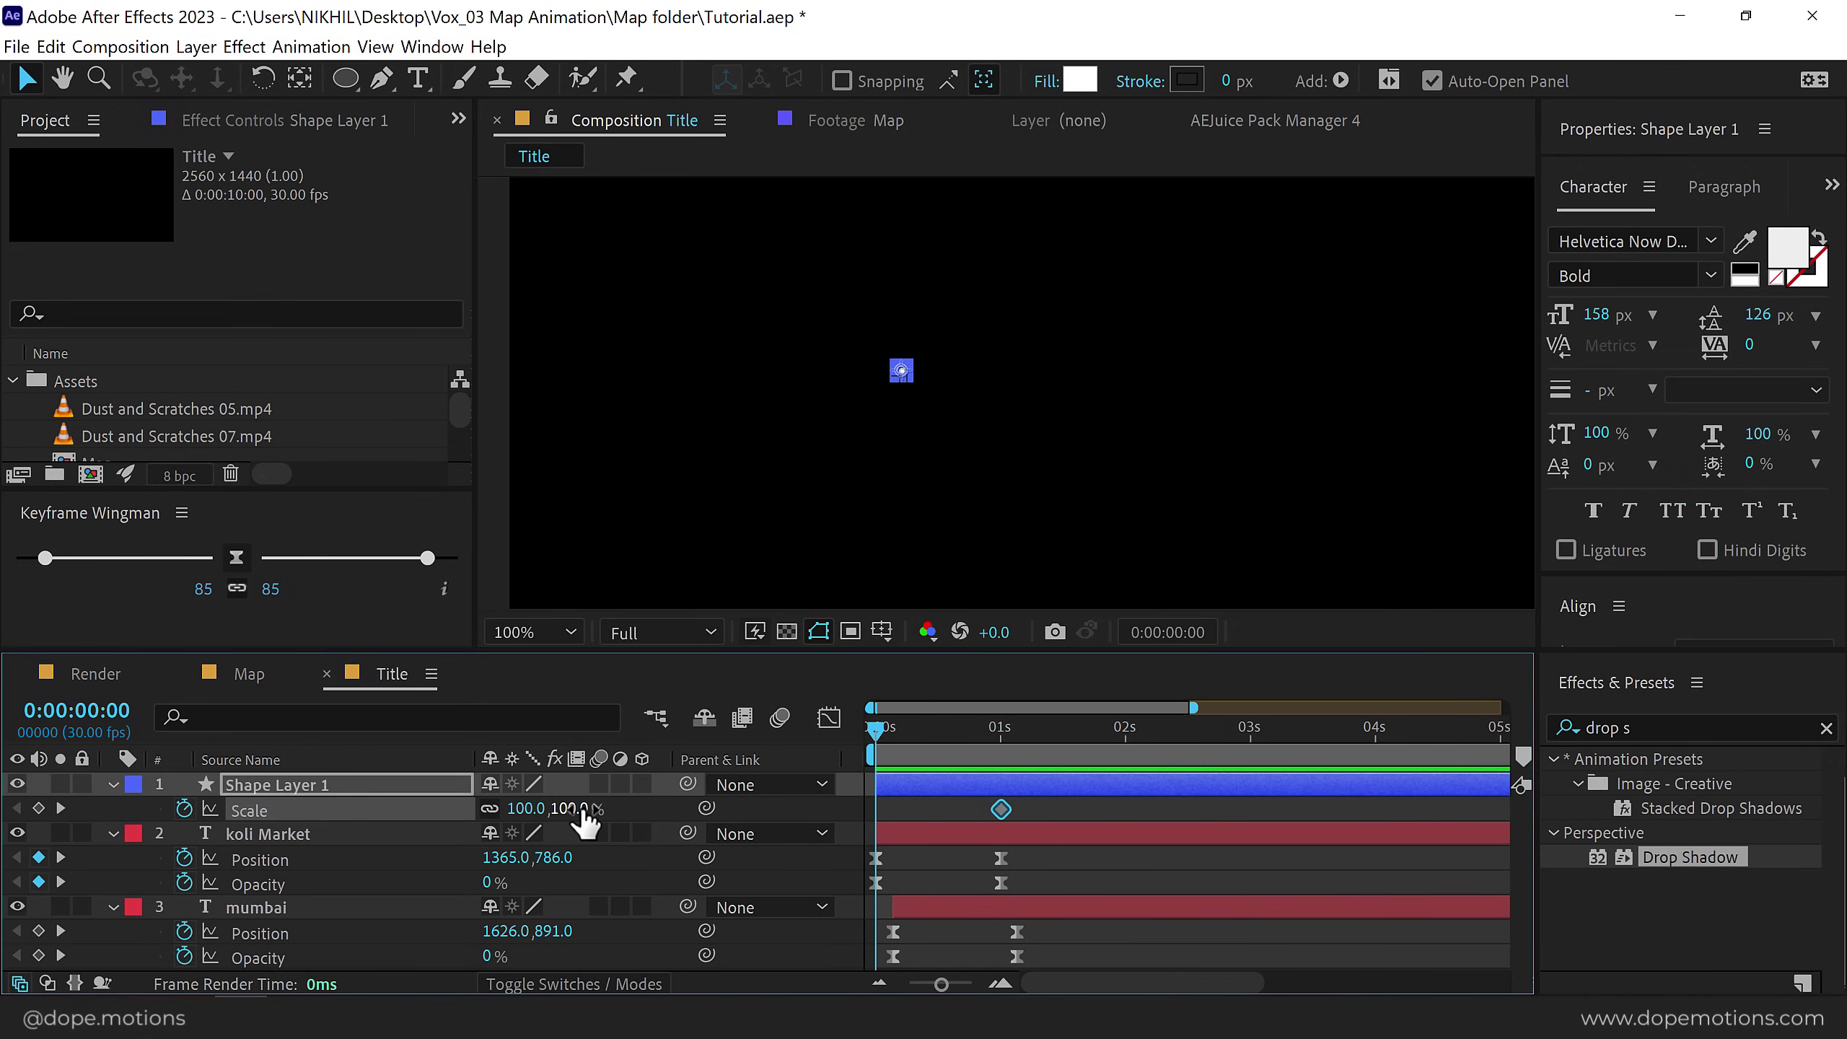
{"action": "left_click", "coordinate": [576, 808]}
{"action": "key", "text": "Return"}
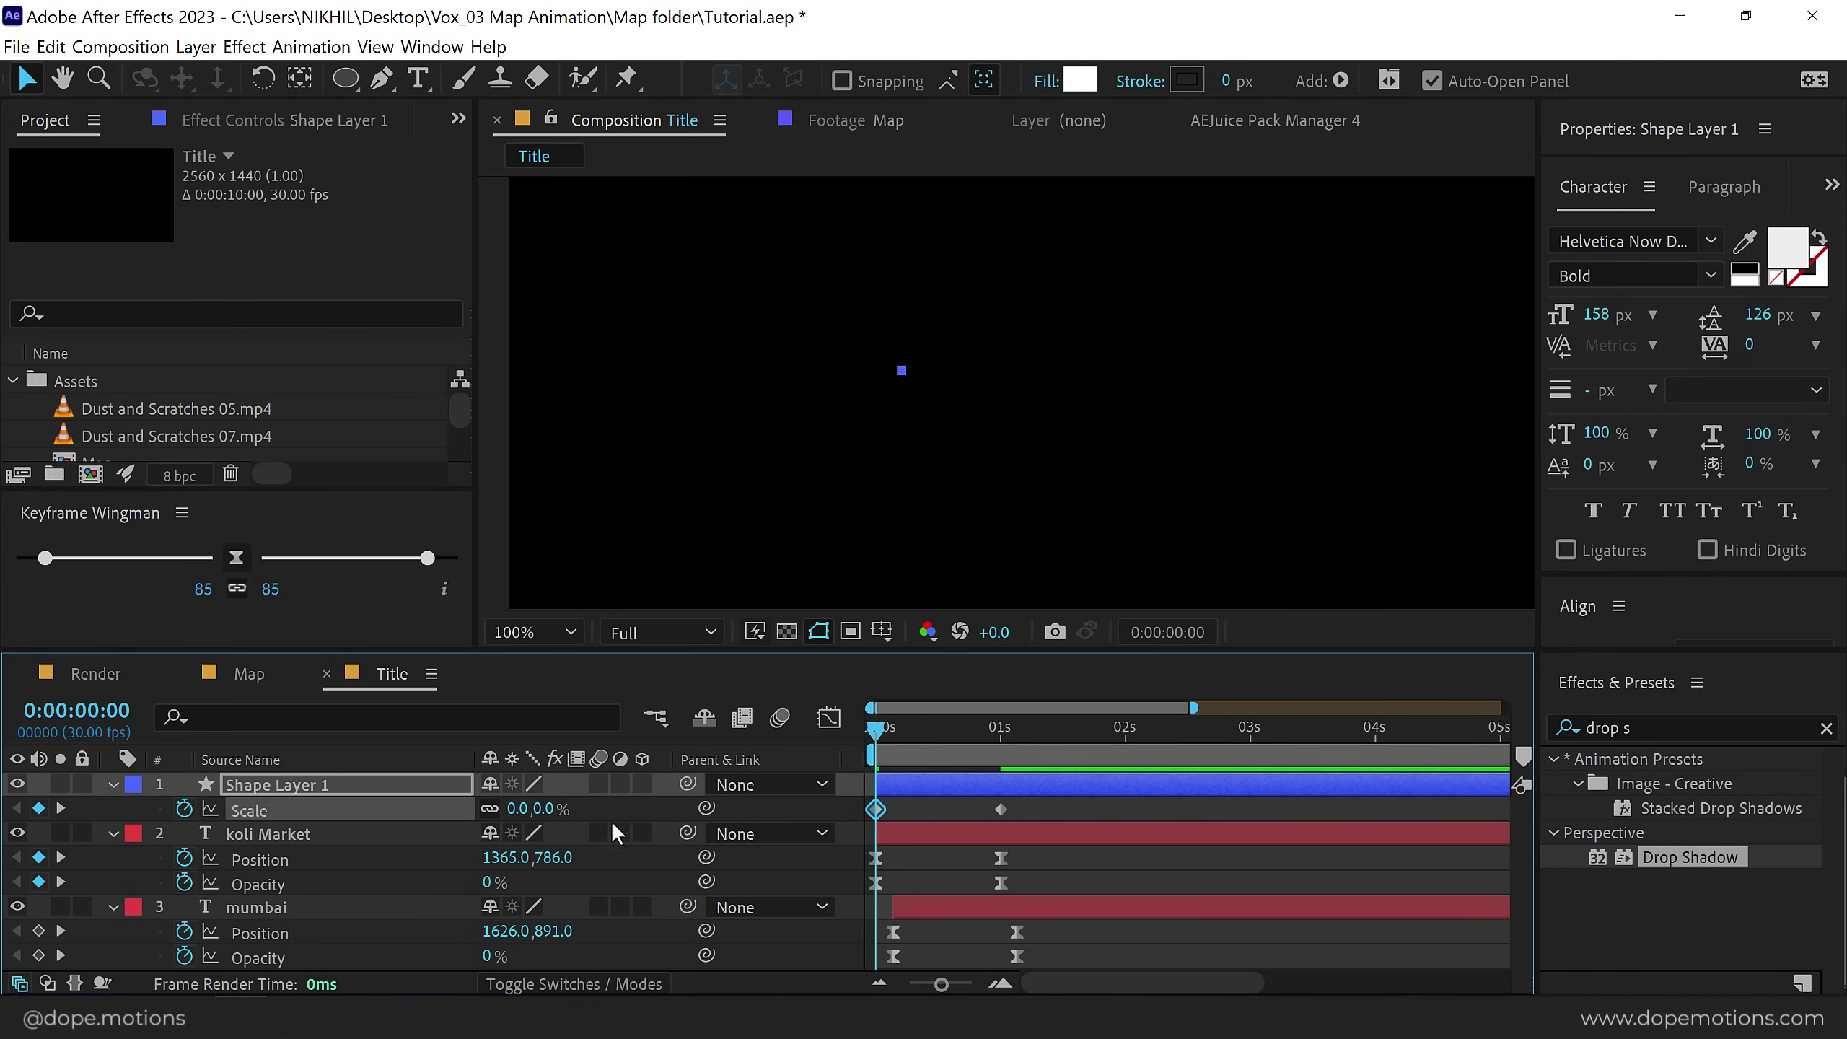
{"action": "left_click", "coordinate": [235, 565]}
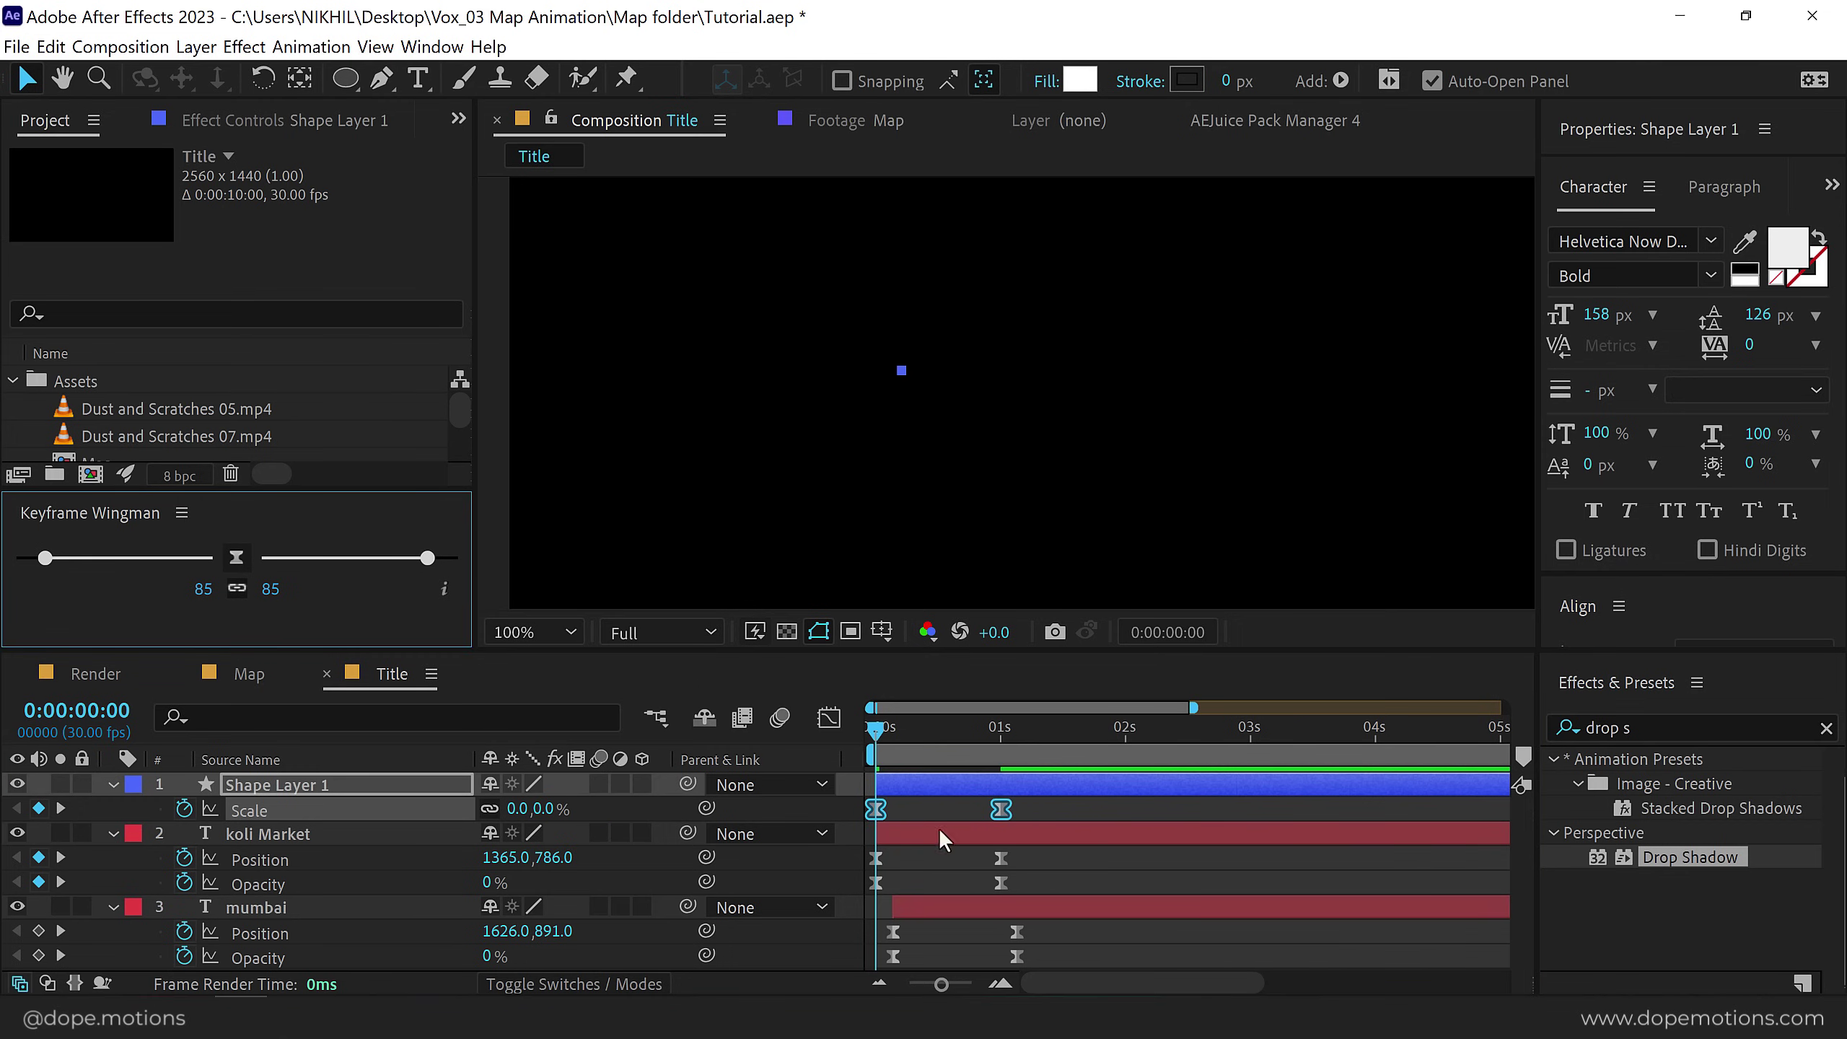
{"action": "left_click", "coordinate": [1048, 858]}
{"action": "key", "text": "space"}
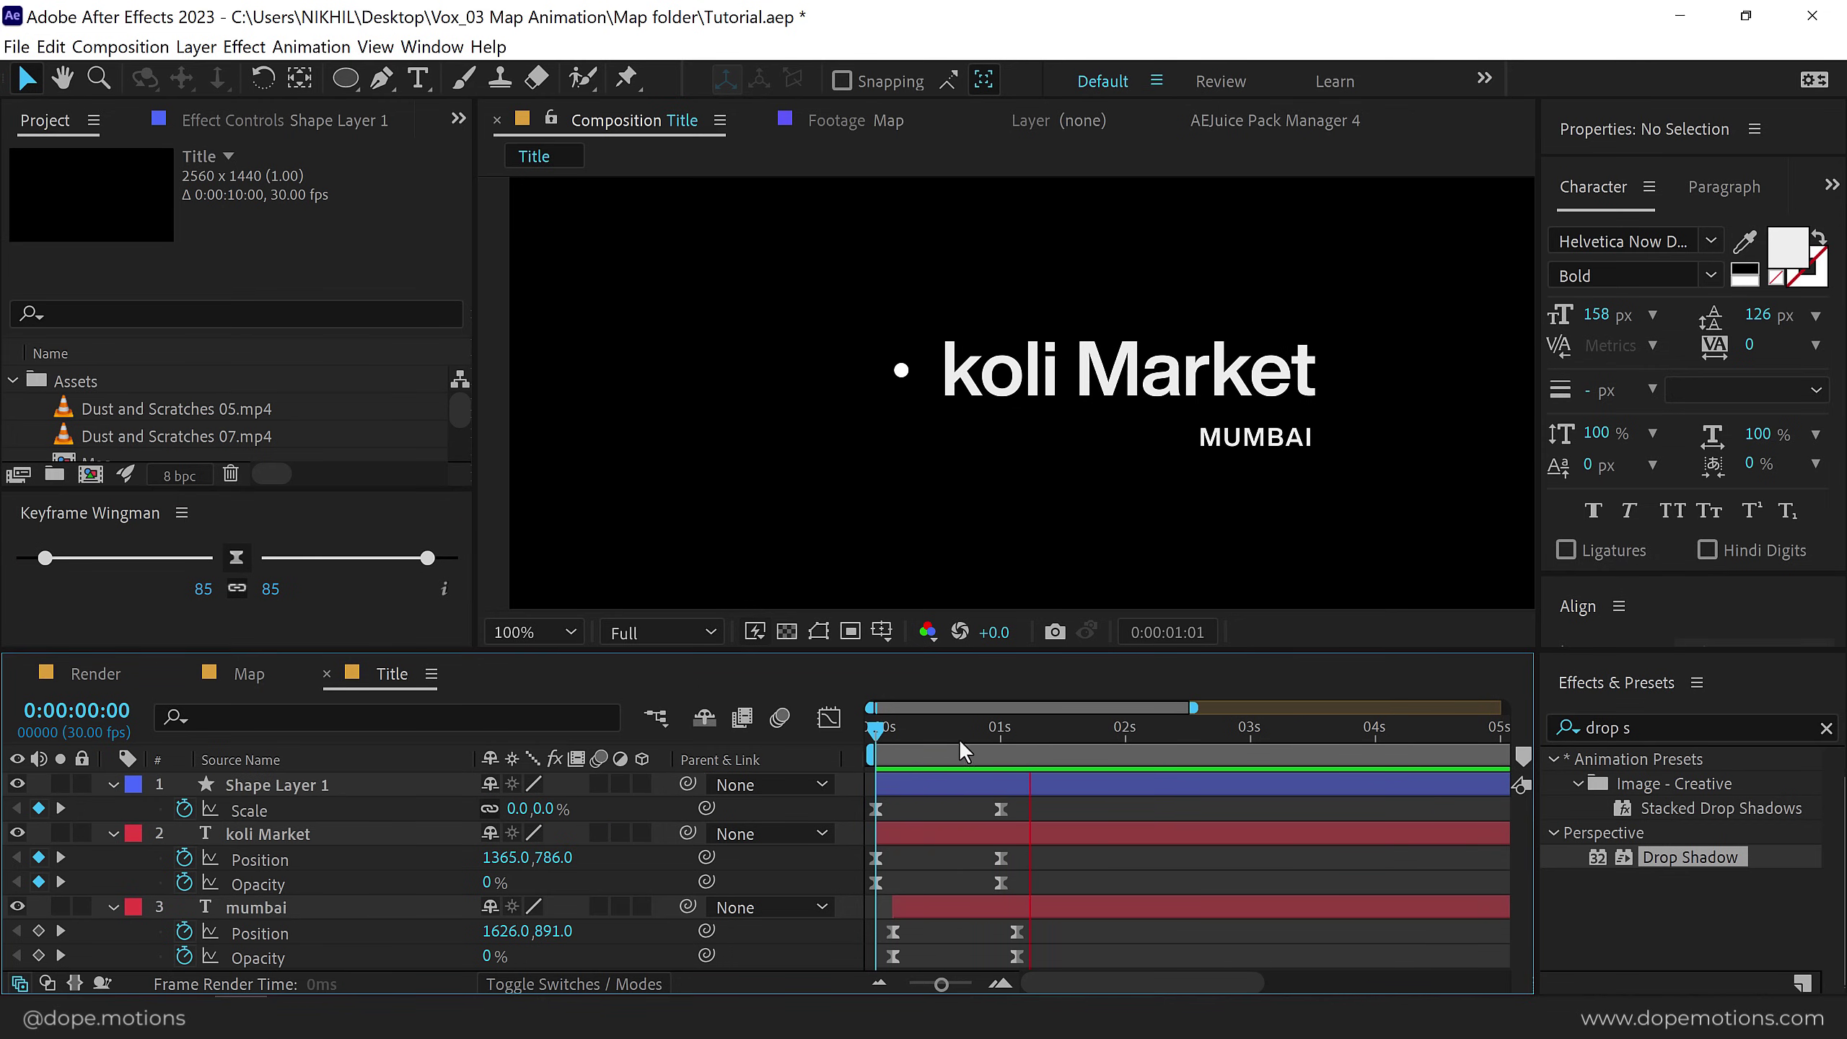
{"action": "mouse_move", "coordinate": [1033, 743]}
{"action": "left_mouse_down"}
{"action": "mouse_move", "coordinate": [1104, 748]}
{"action": "mouse_move", "coordinate": [1018, 733]}
{"action": "left_mouse_up"}
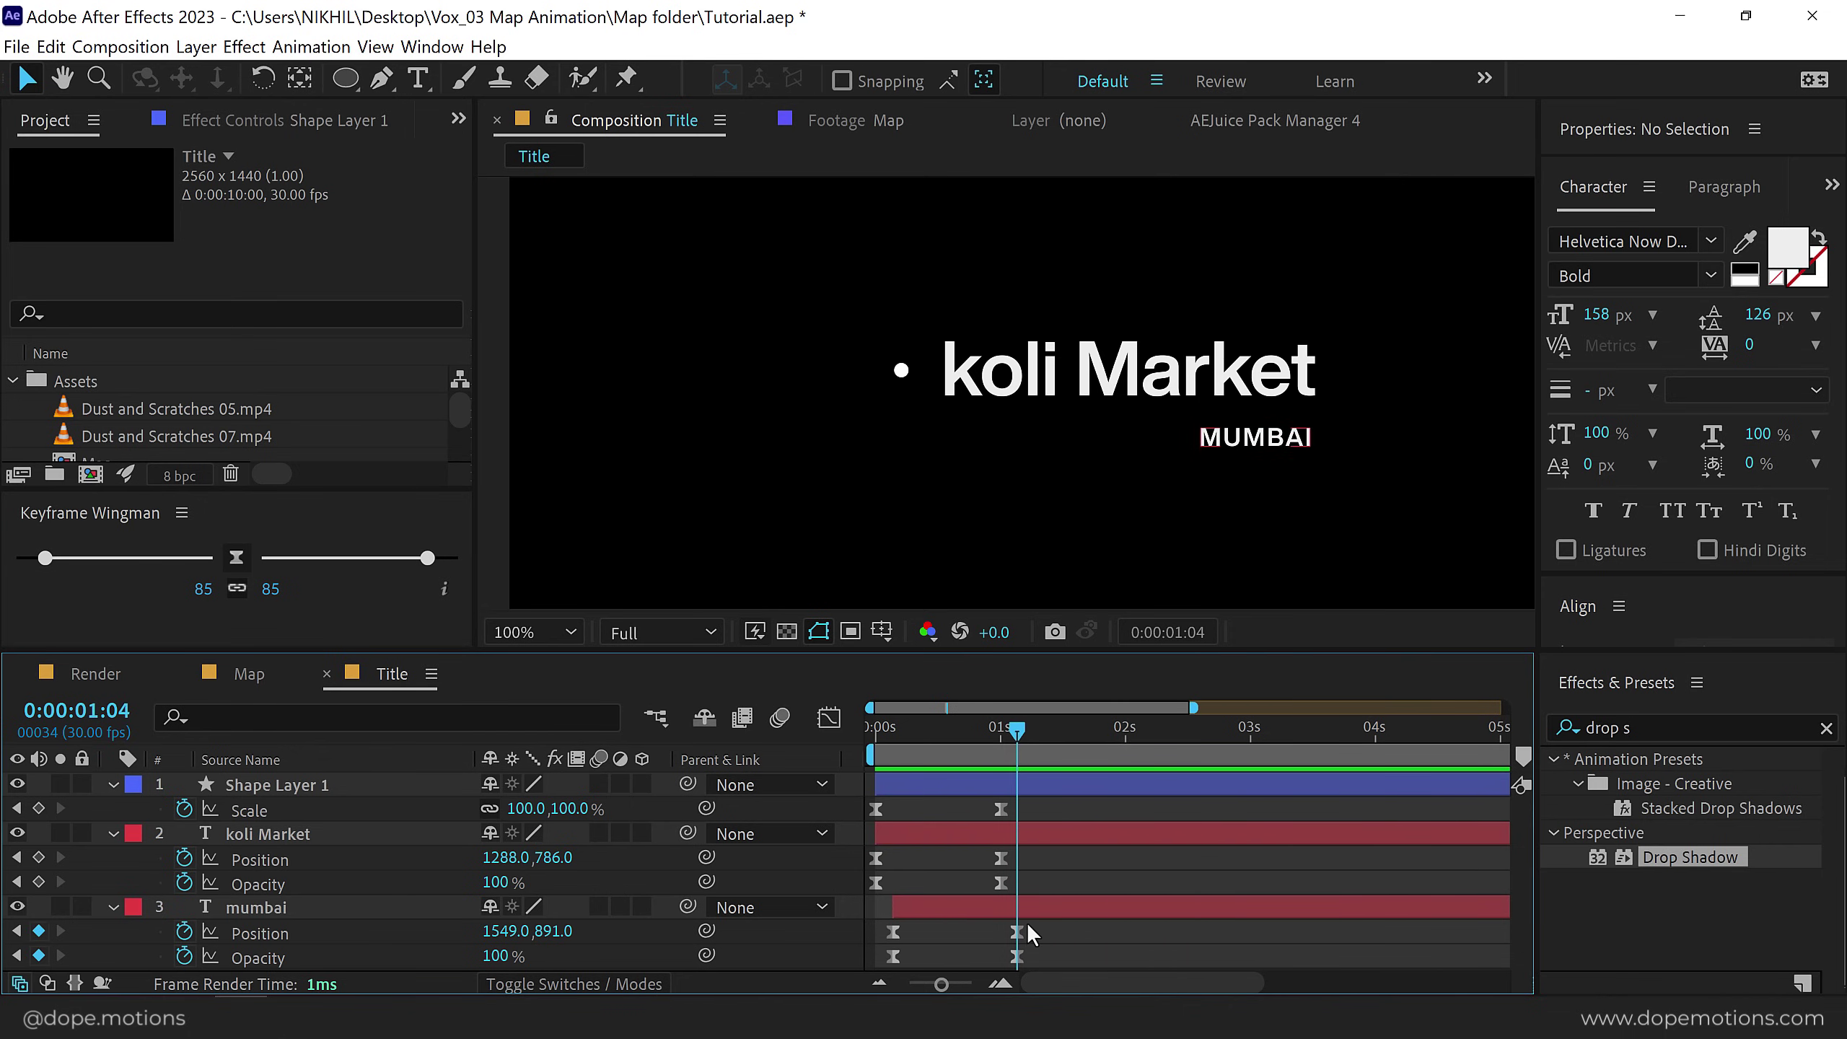
Nudge the mumbai keyframes upward and collapse all layer properties.
{"action": "left_click_drag", "start_coordinate": [1027, 923], "coordinate": [869, 963]}
{"action": "key", "text": "shift+Up"}
{"action": "key", "text": "shift+Up"}
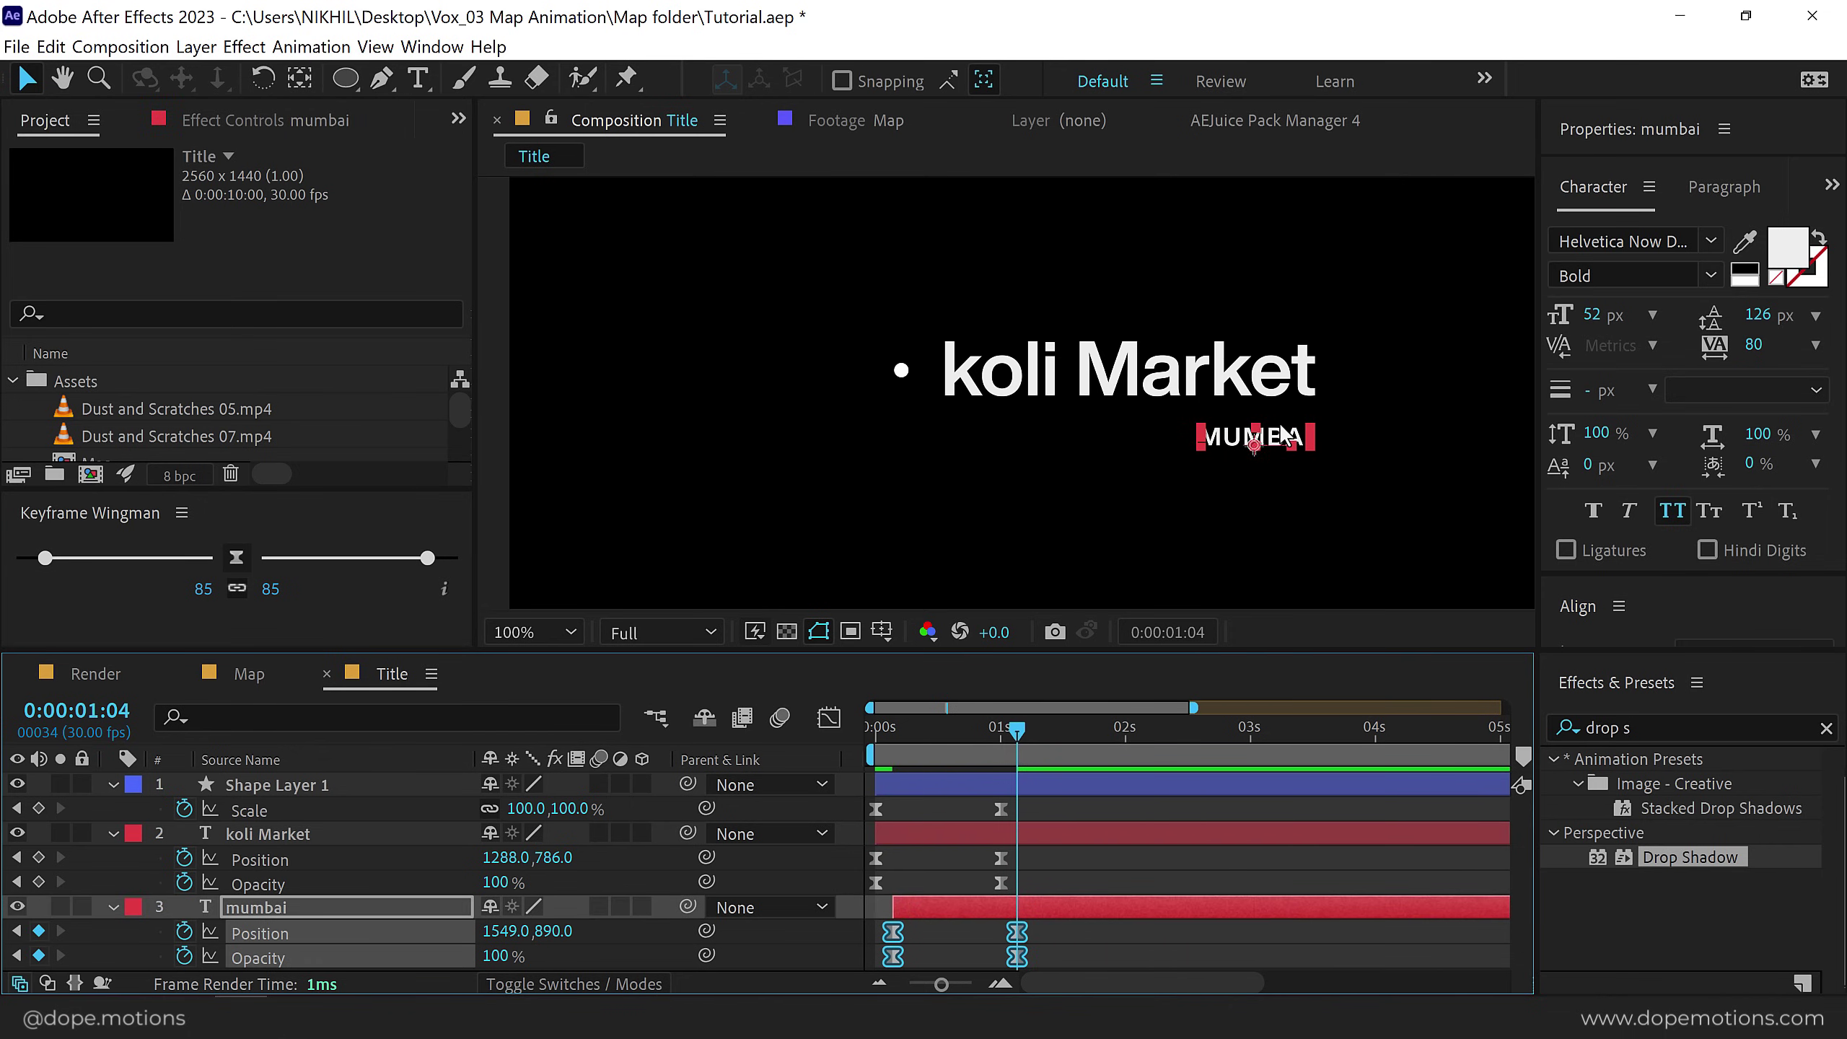
{"action": "key", "text": "Up"}
{"action": "key", "text": "Up"}
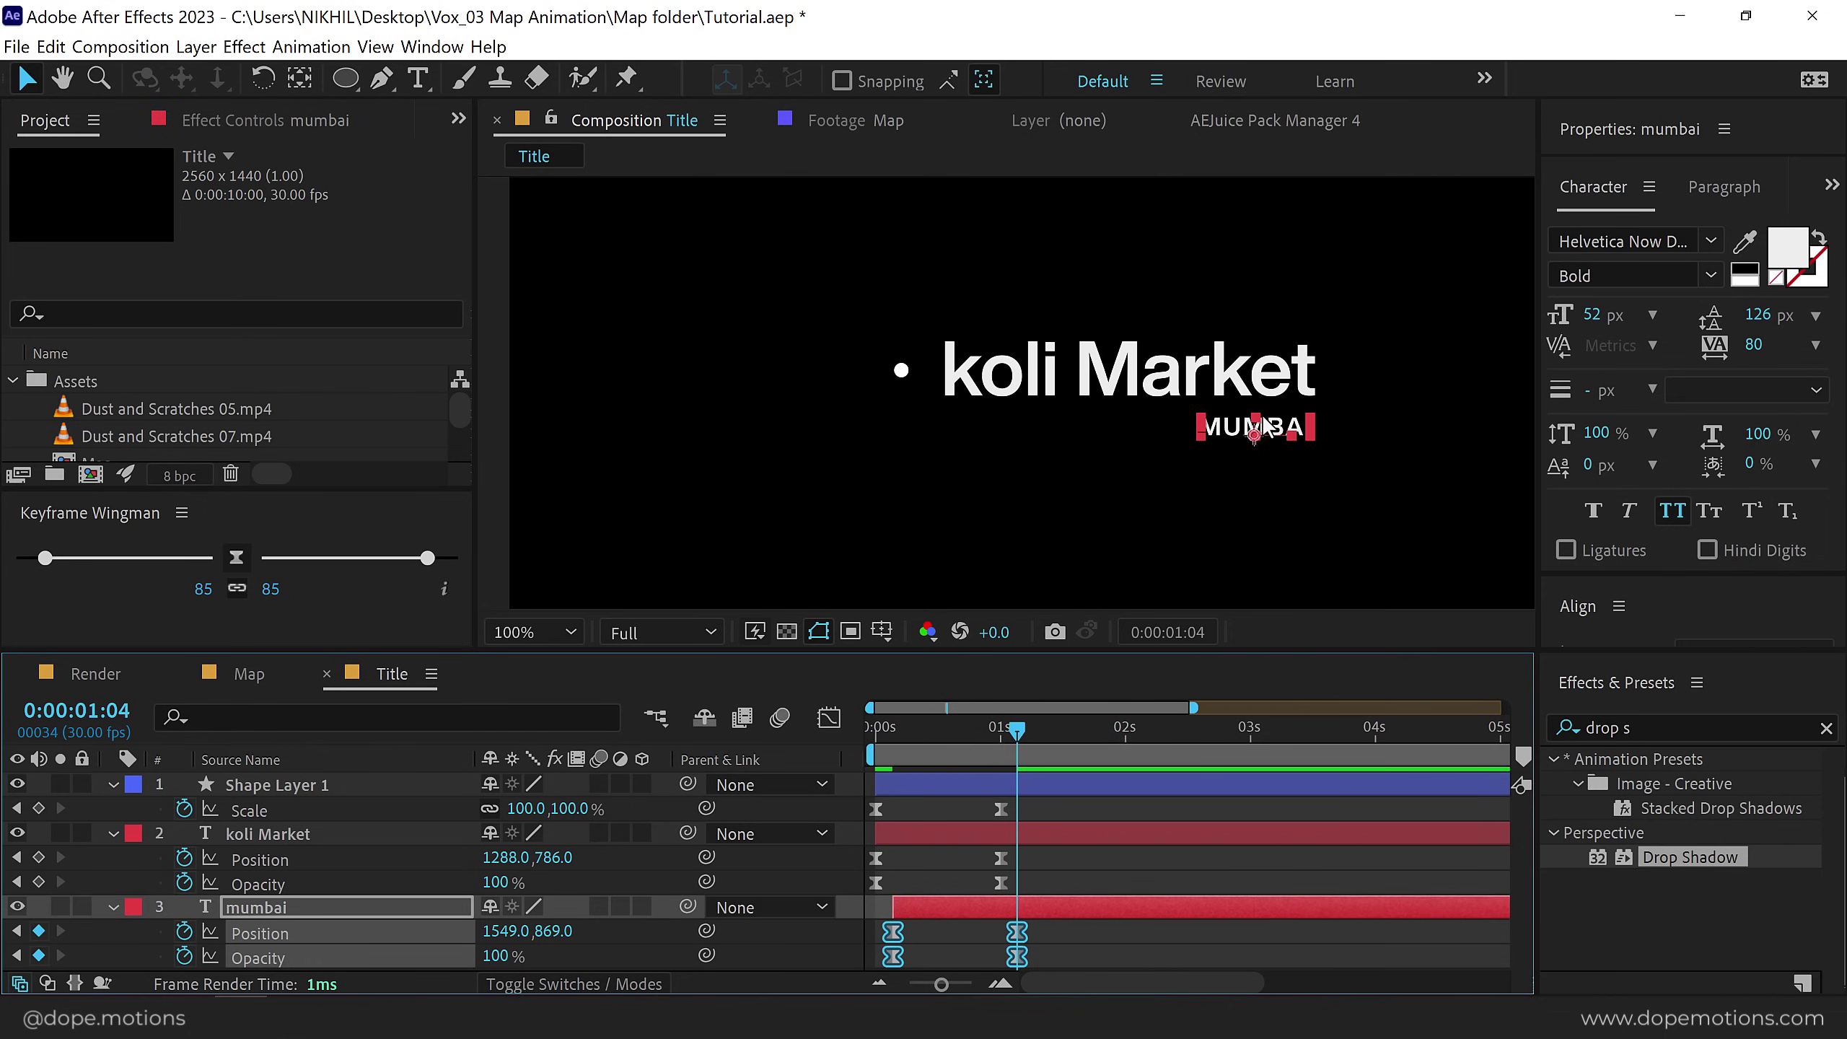
{"action": "left_click", "coordinate": [1100, 873]}
{"action": "key", "text": "ctrl+a"}
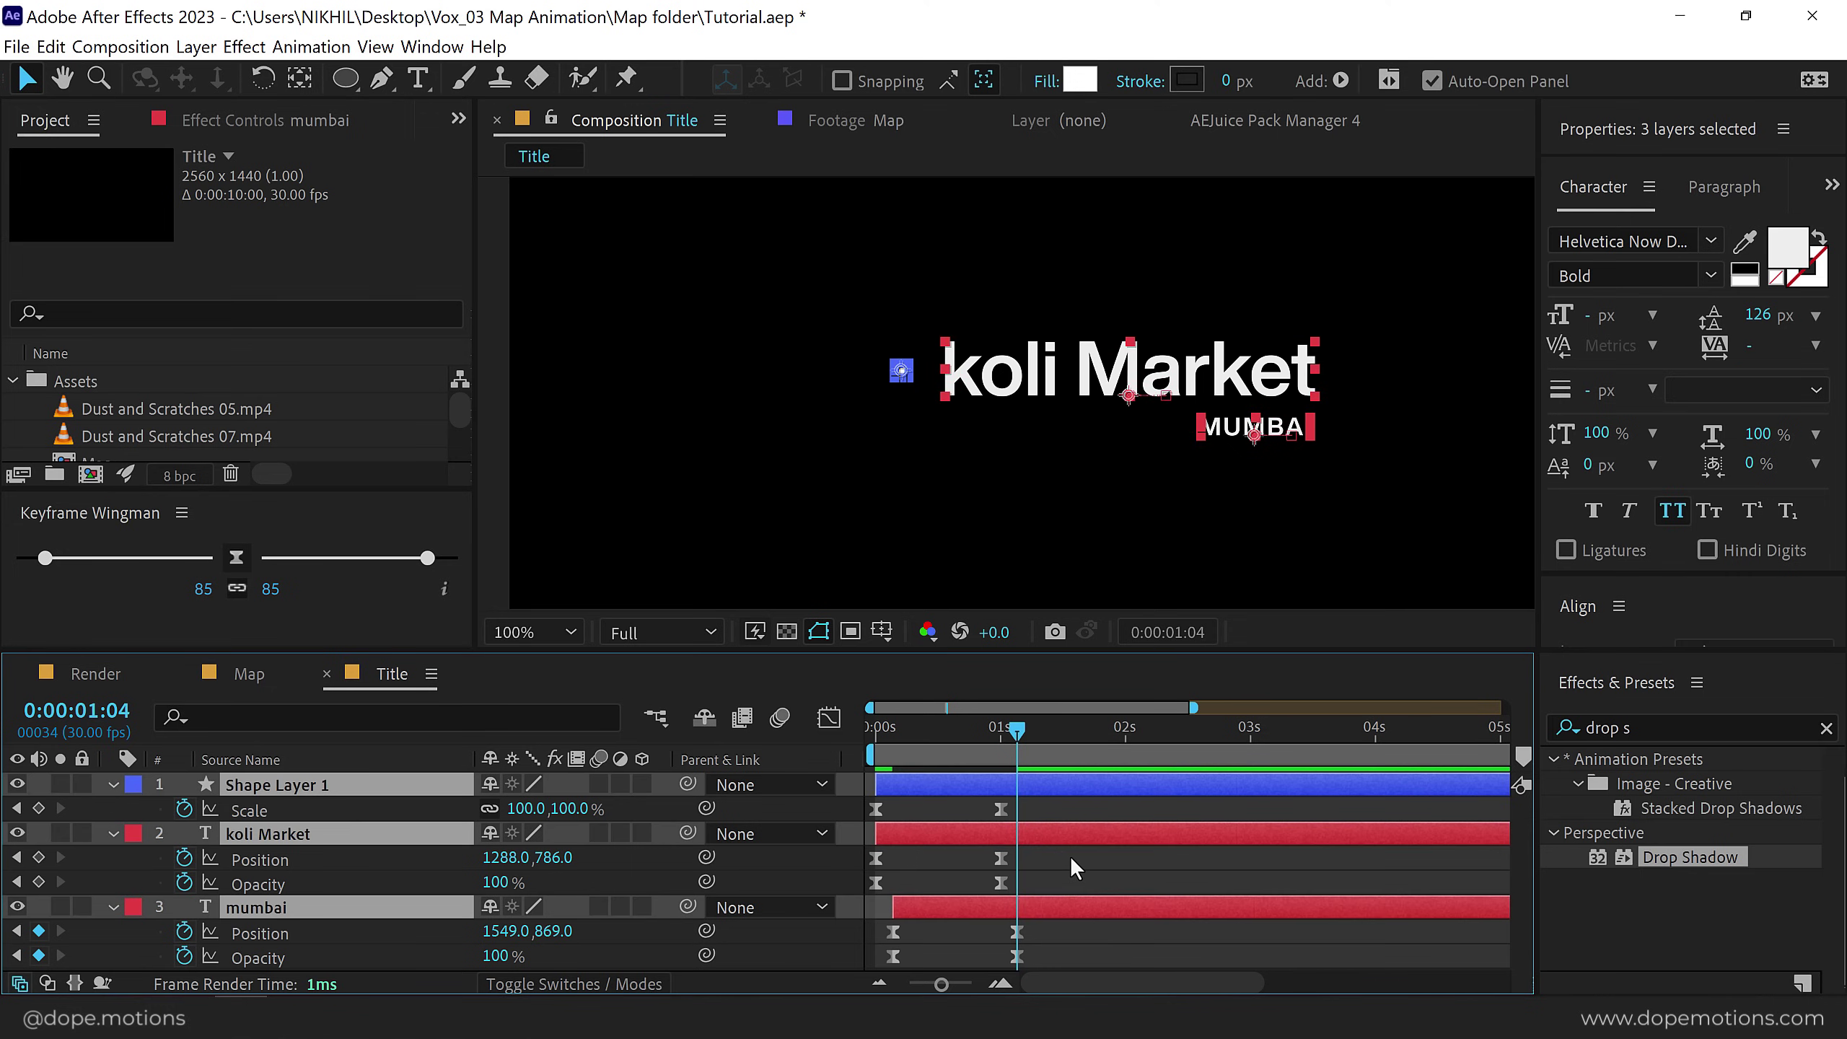
{"action": "key", "text": "u"}
{"action": "left_click", "coordinate": [1068, 864]}
{"action": "key", "text": "comma"}
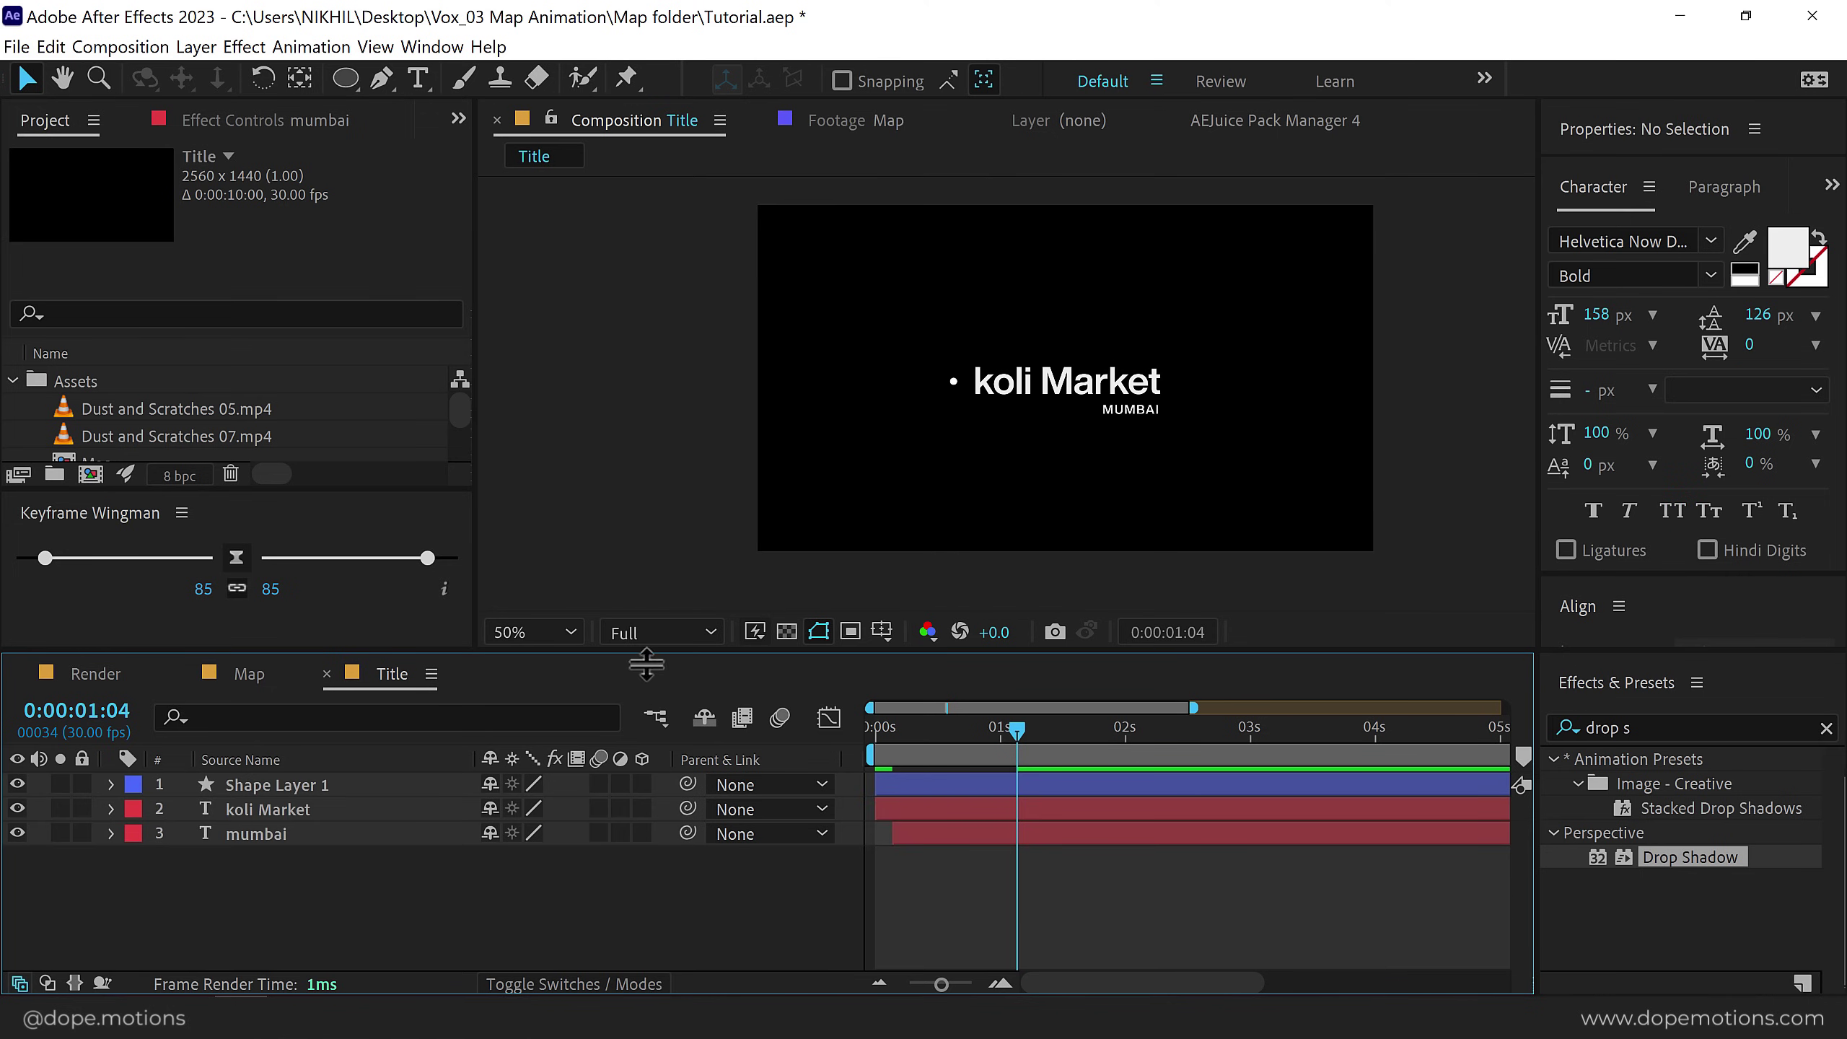
Place the Title comp in the Render comp as a 3D layer shifted right over the map.
{"action": "left_click", "coordinate": [111, 673]}
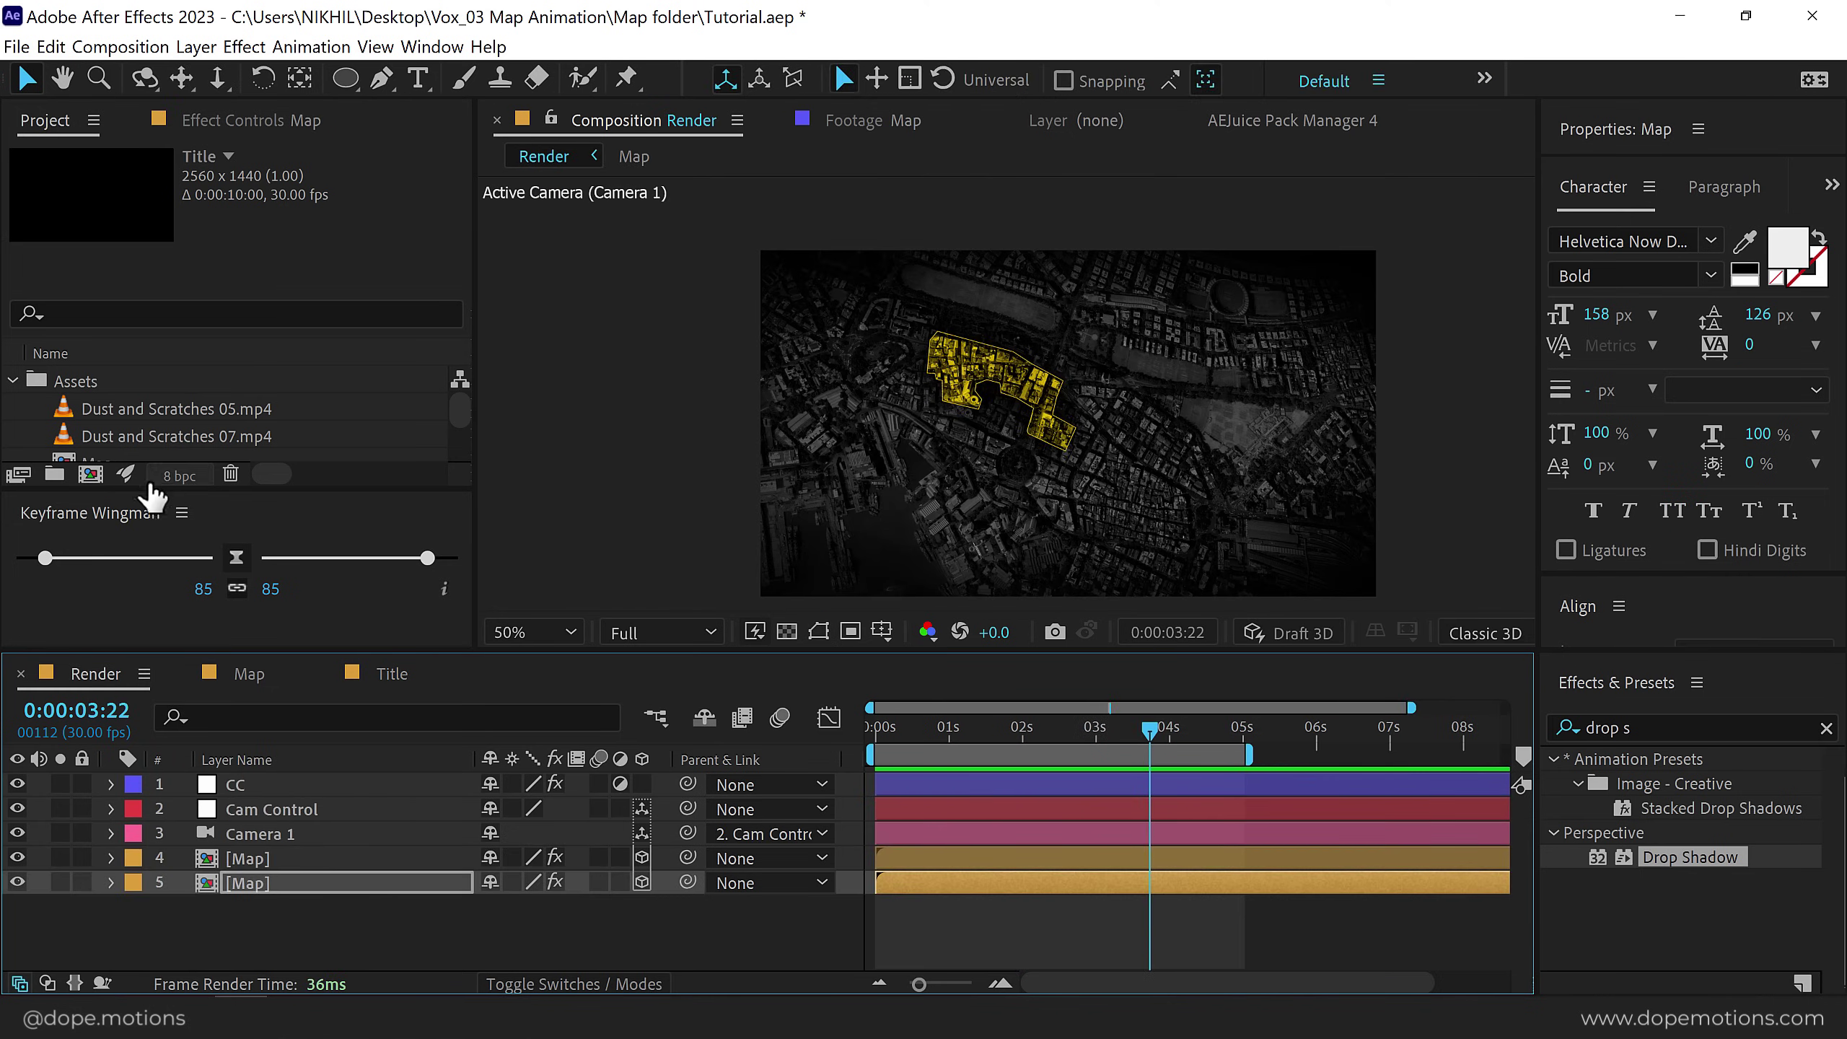
{"action": "left_click_drag", "start_coordinate": [94, 496], "coordinate": [99, 633]}
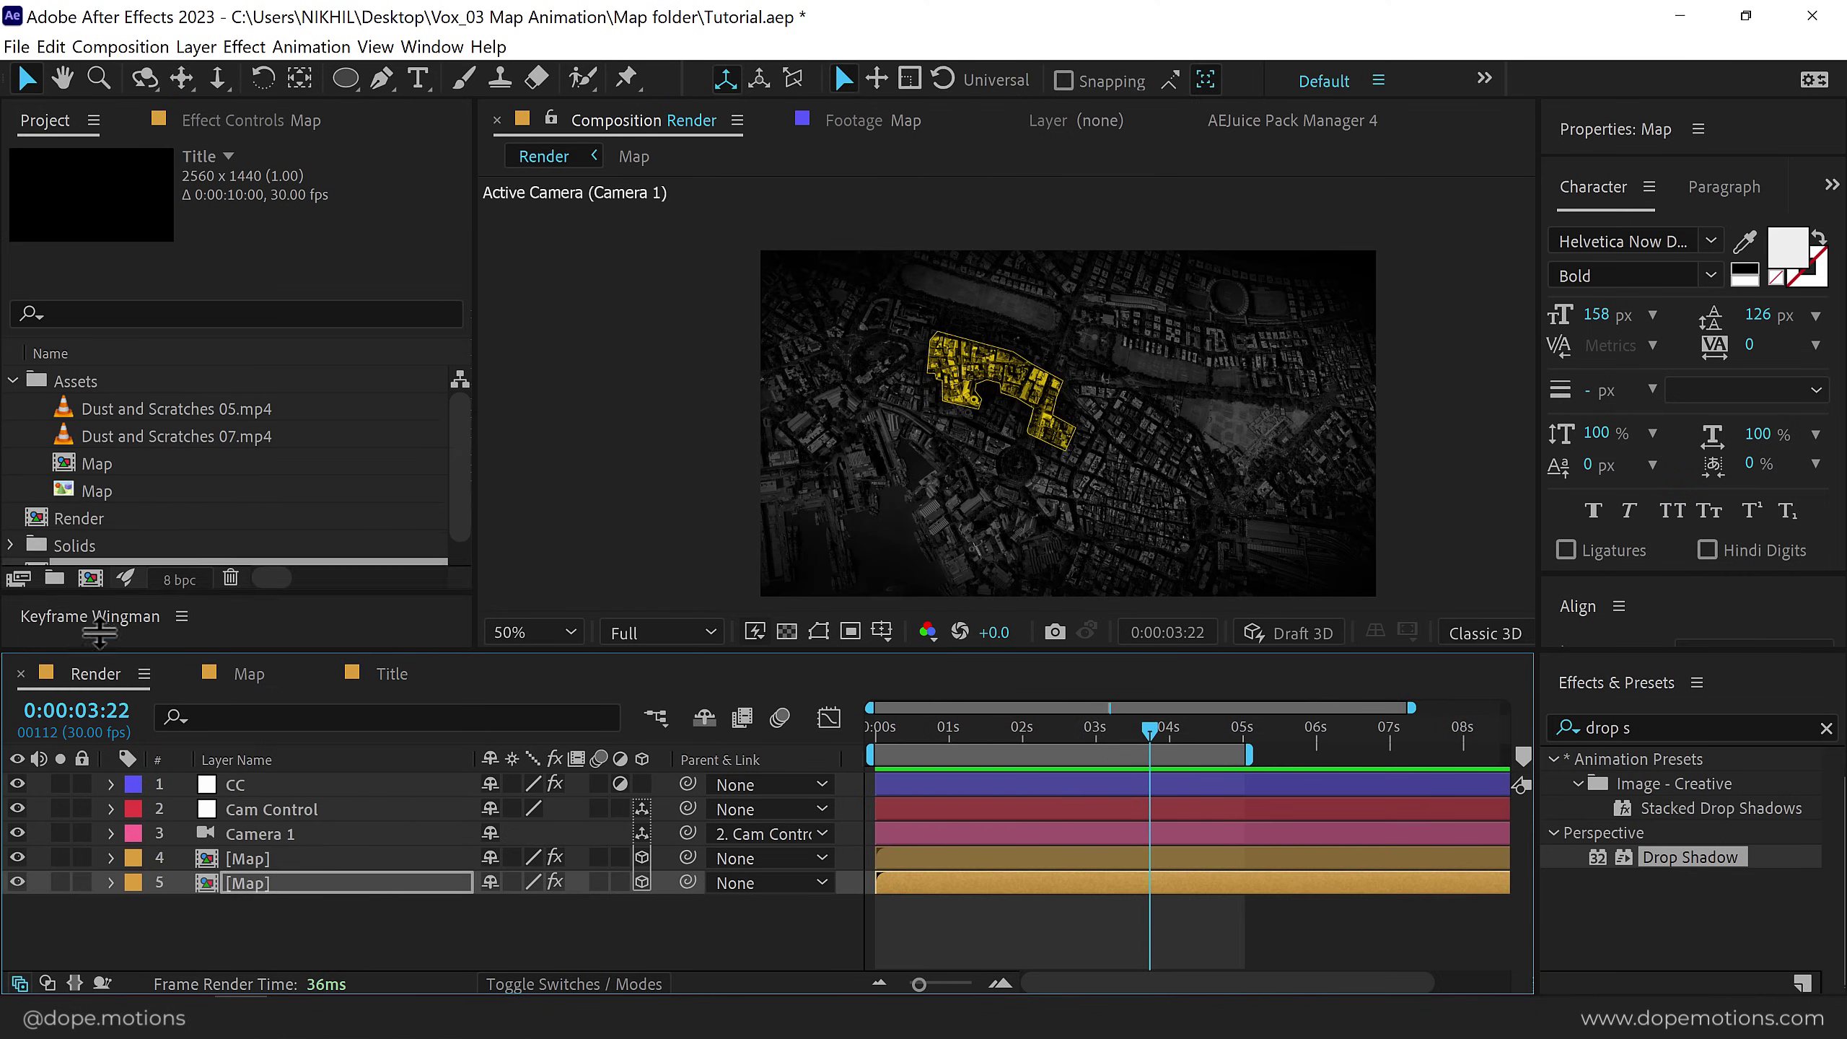
{"action": "left_click", "coordinate": [16, 379]}
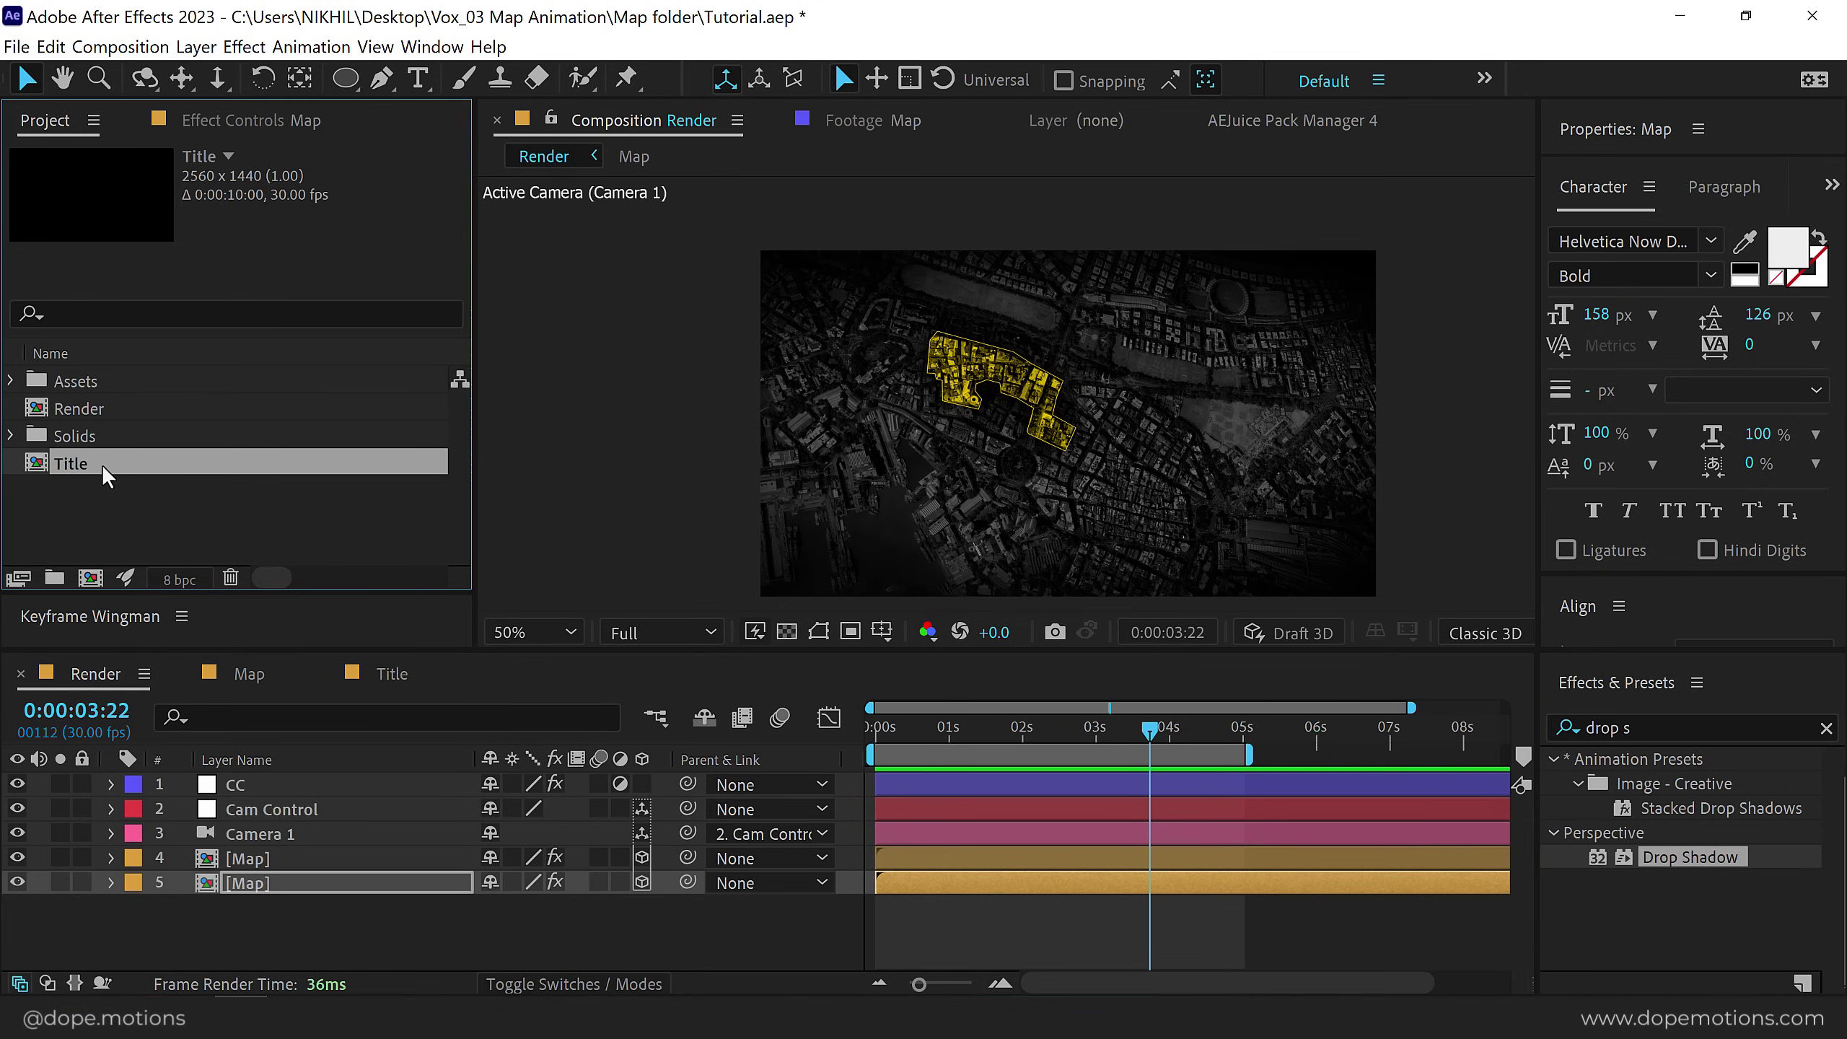
{"action": "mouse_move", "coordinate": [107, 477]}
{"action": "left_mouse_down"}
{"action": "mouse_move", "coordinate": [975, 775]}
{"action": "mouse_move", "coordinate": [1022, 729]}
{"action": "mouse_move", "coordinate": [1050, 783]}
{"action": "left_mouse_up"}
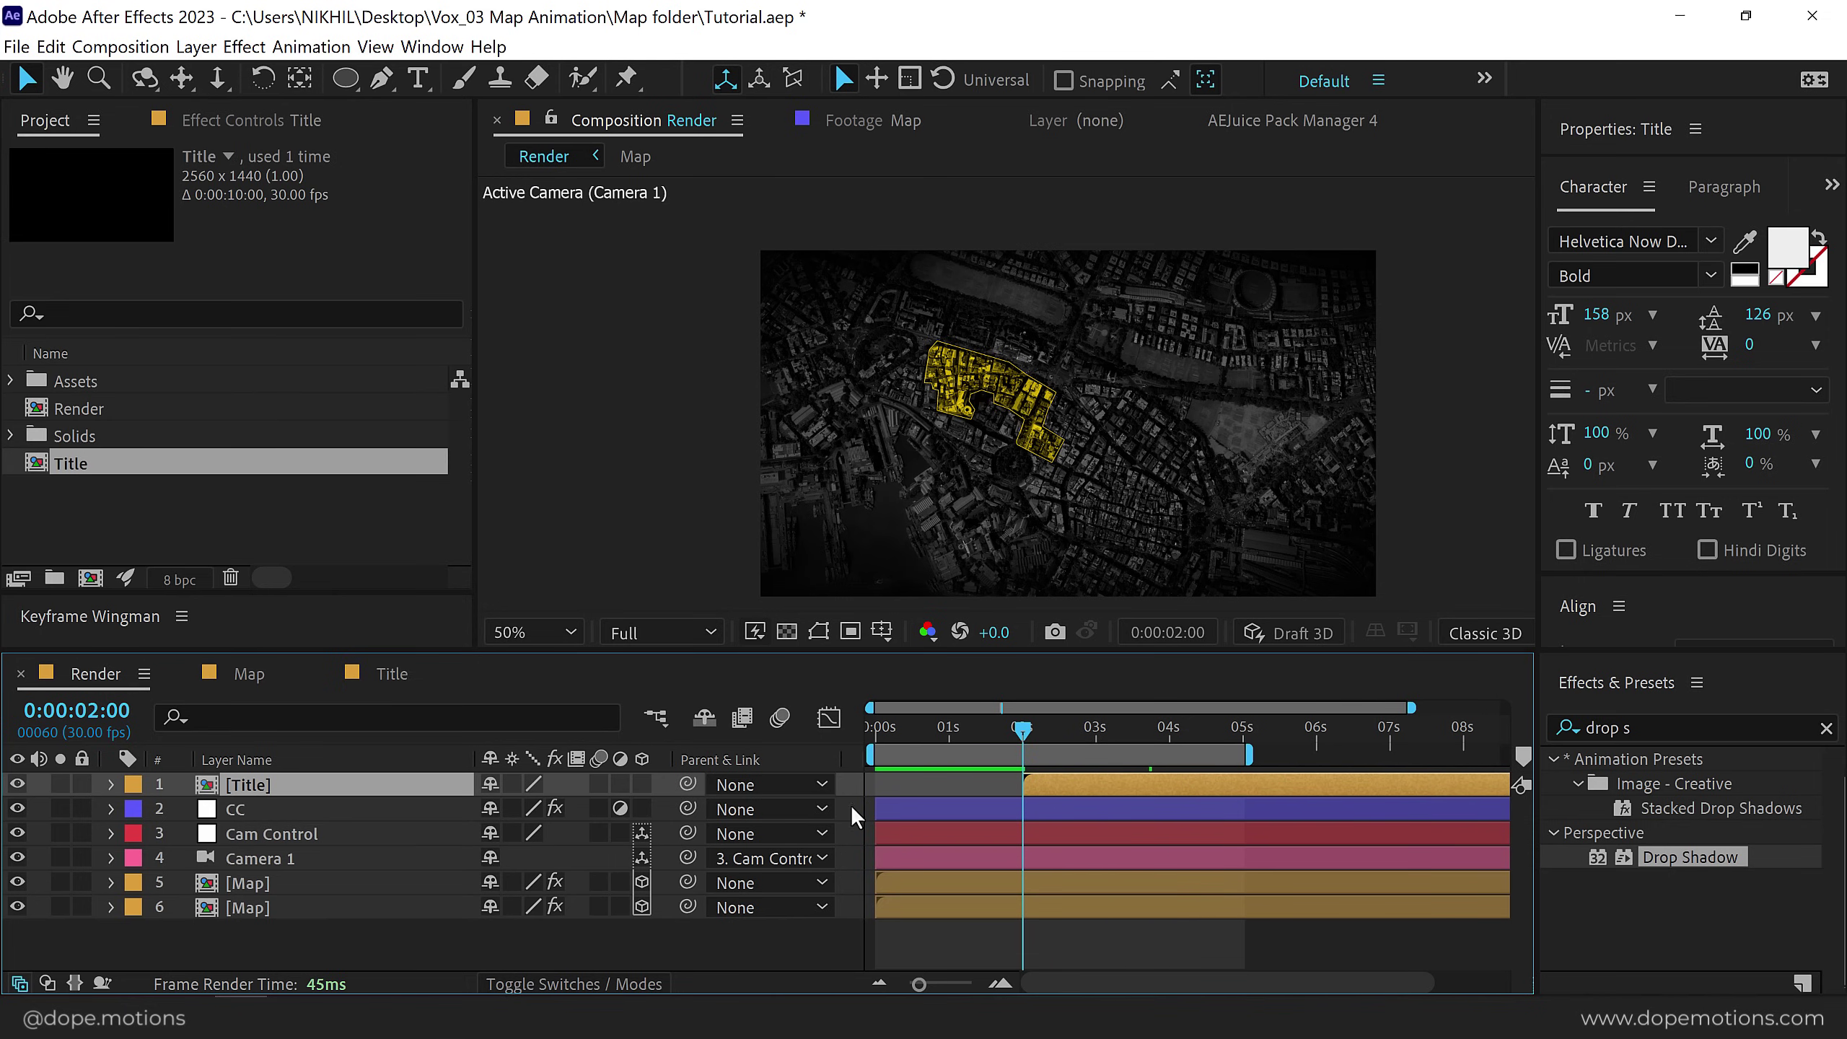
{"action": "left_click", "coordinate": [642, 784]}
{"action": "left_click_drag", "start_coordinate": [1038, 737], "coordinate": [1164, 750]}
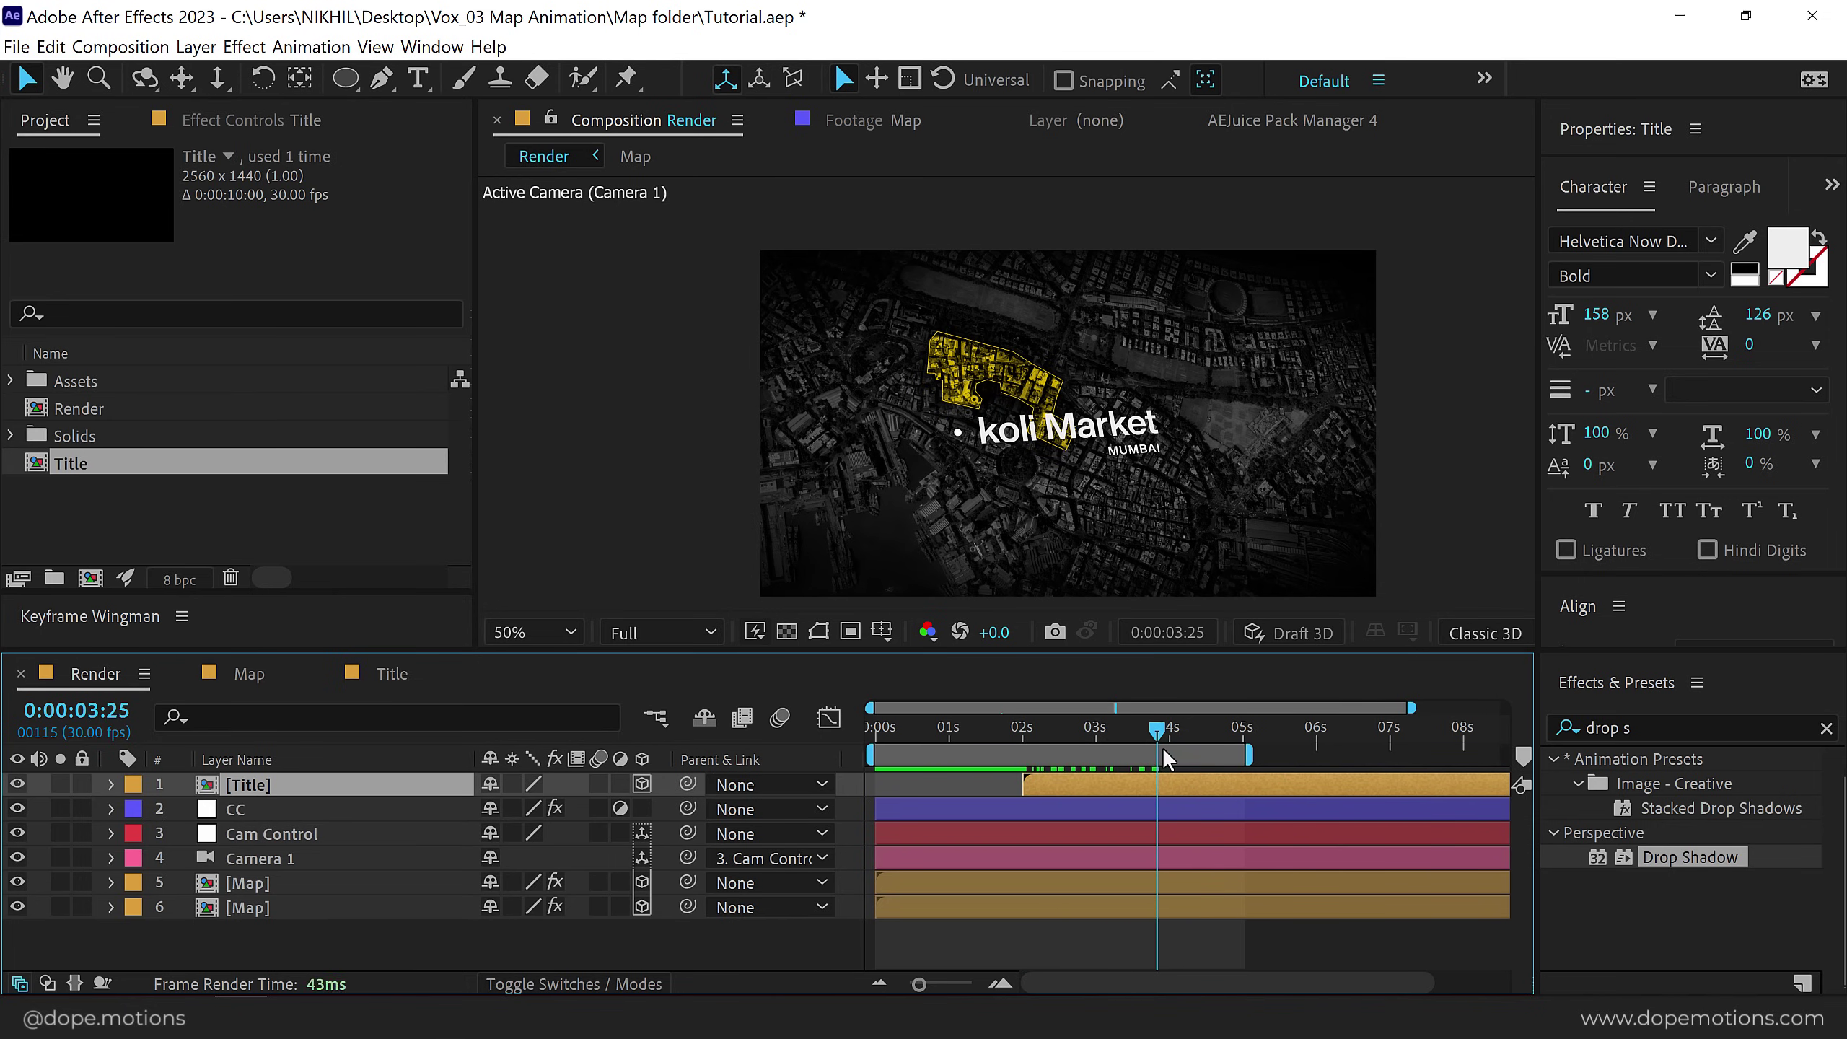
{"action": "mouse_move", "coordinate": [1089, 435]}
{"action": "left_mouse_down"}
{"action": "mouse_move", "coordinate": [1213, 431]}
{"action": "mouse_move", "coordinate": [1221, 412]}
{"action": "mouse_move", "coordinate": [1219, 437]}
{"action": "left_mouse_up"}
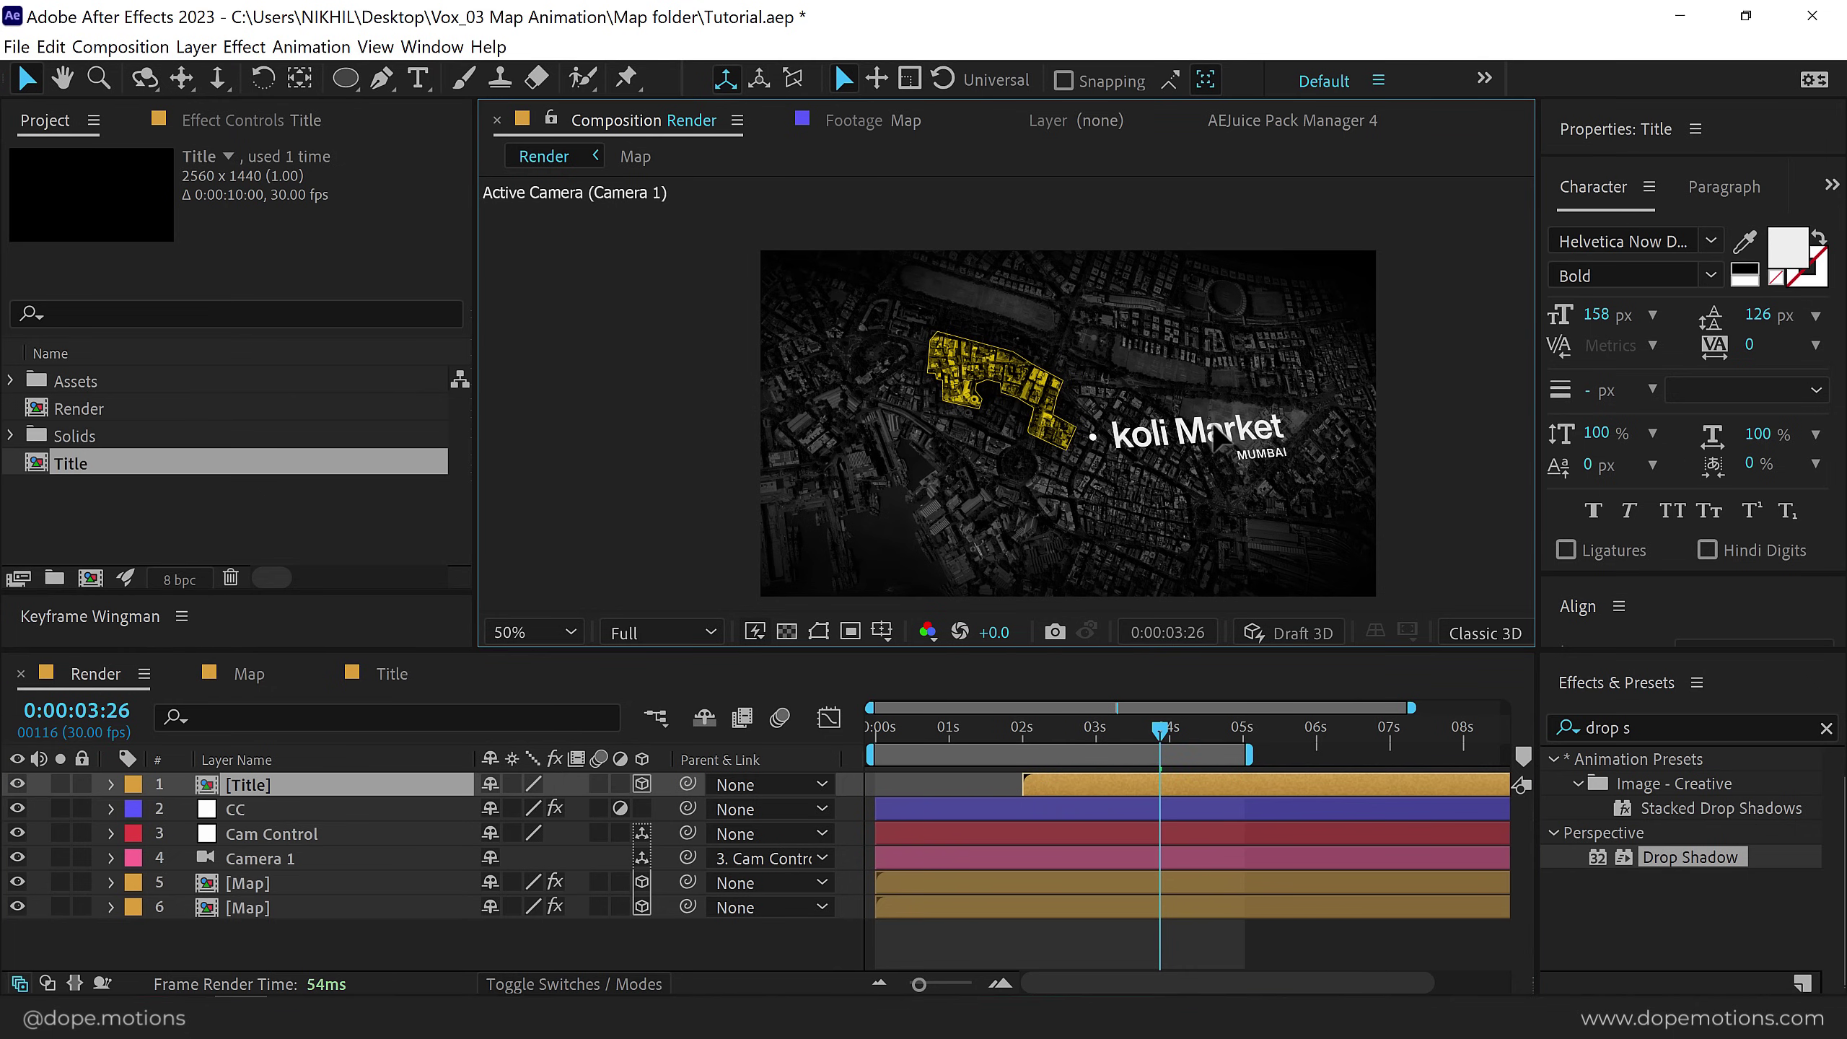
{"action": "key", "text": "Return"}
Tilt the Title layer 18° on Z Rotation.
{"action": "key", "text": "r"}
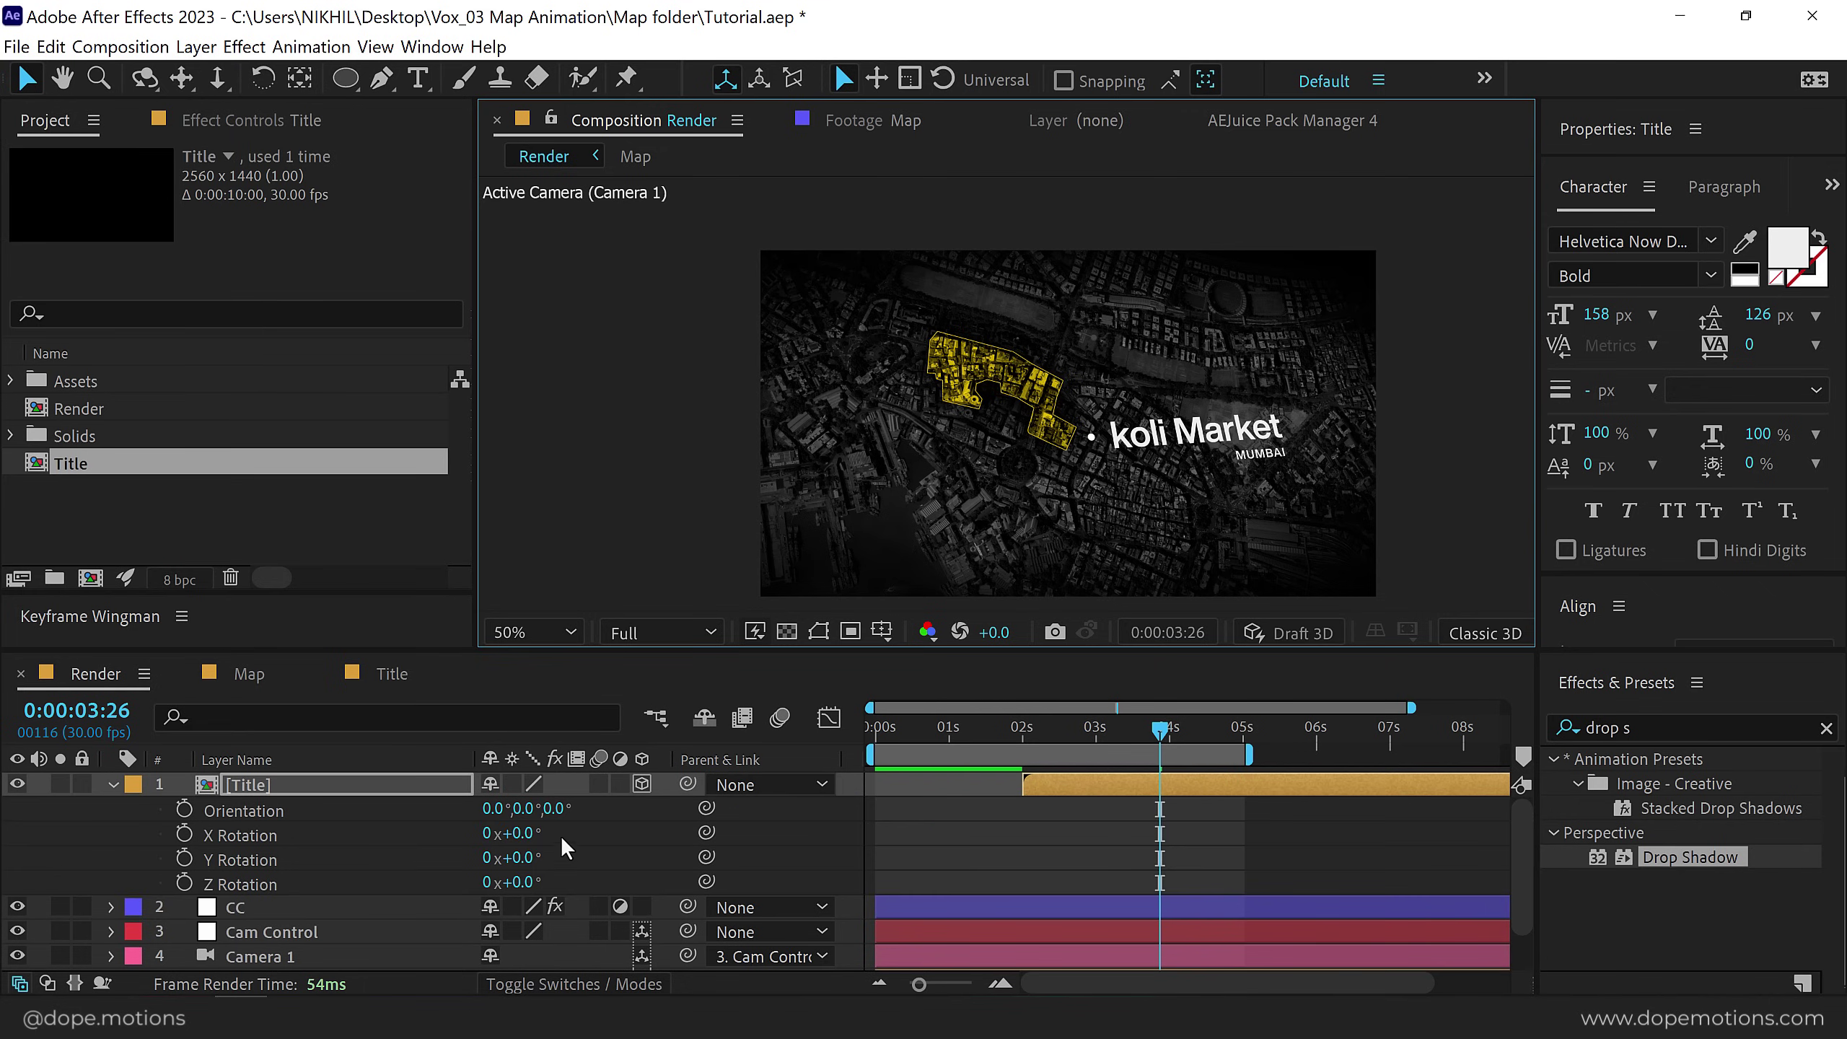
{"action": "left_click_drag", "start_coordinate": [514, 881], "coordinate": [542, 873]}
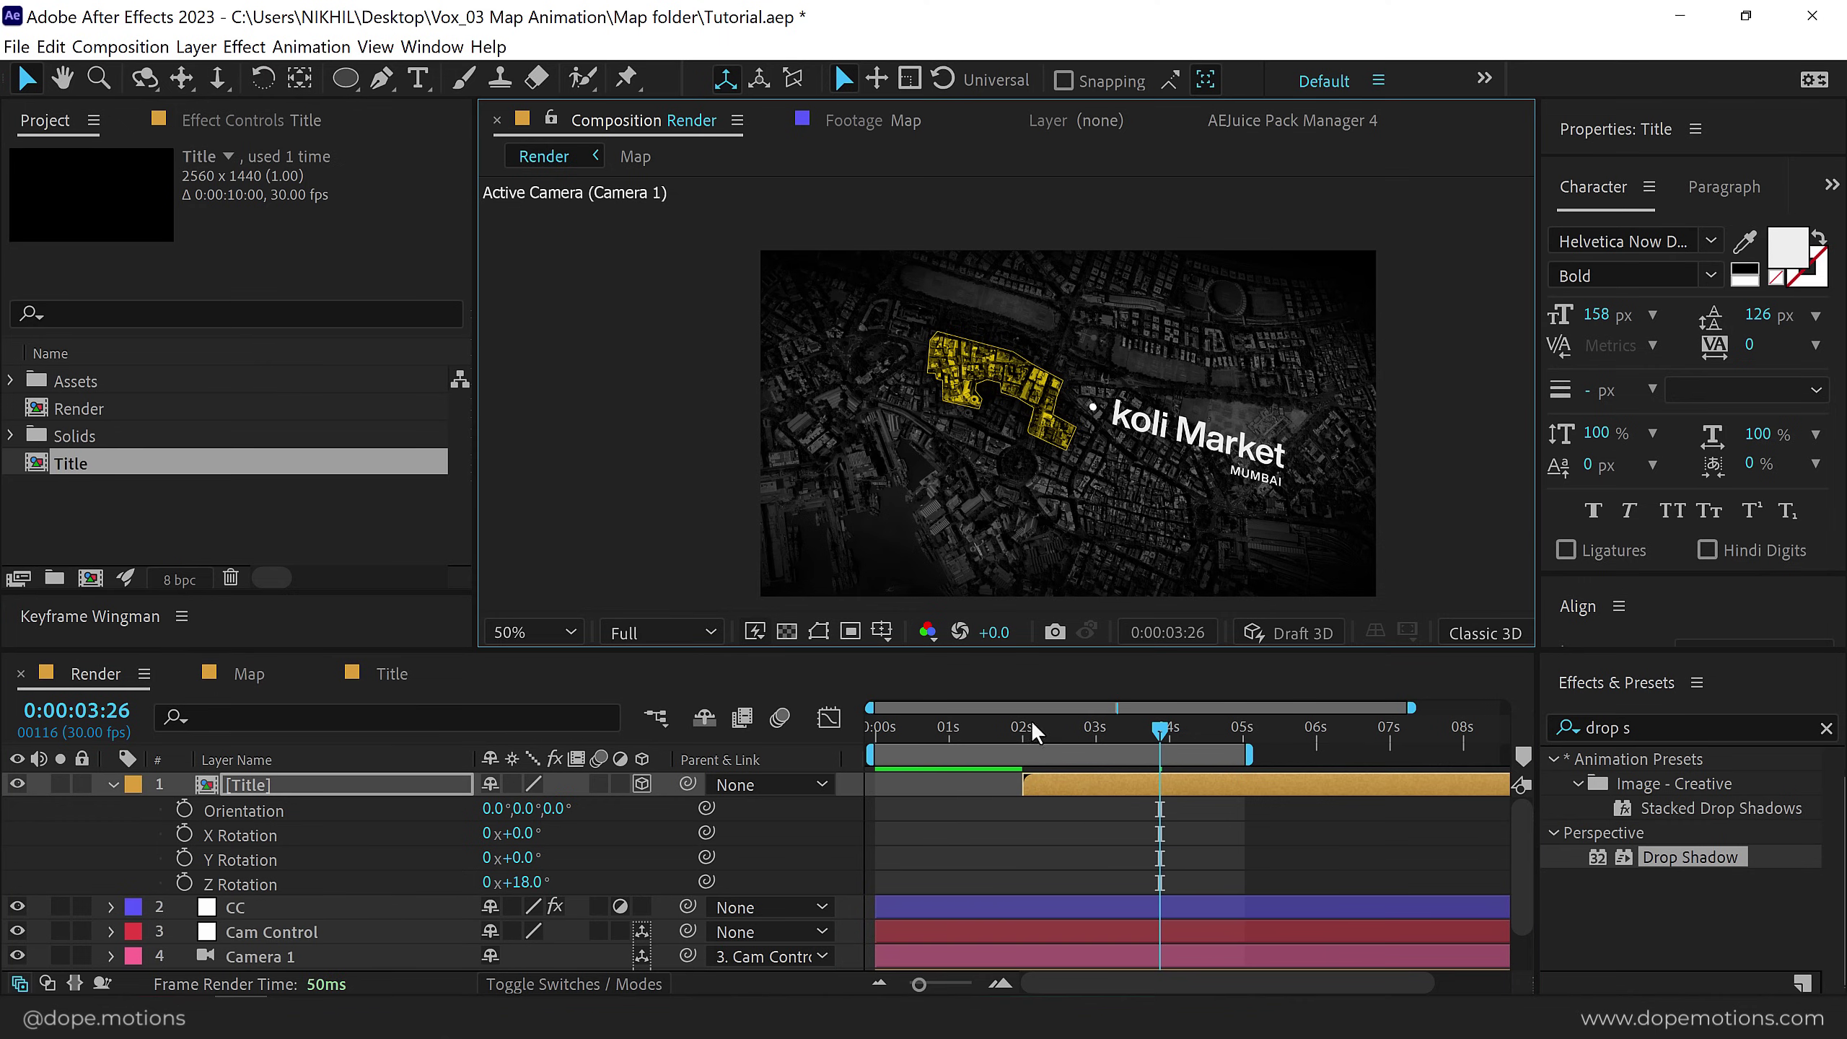
{"action": "left_click", "coordinate": [1010, 728]}
{"action": "key", "text": "space"}
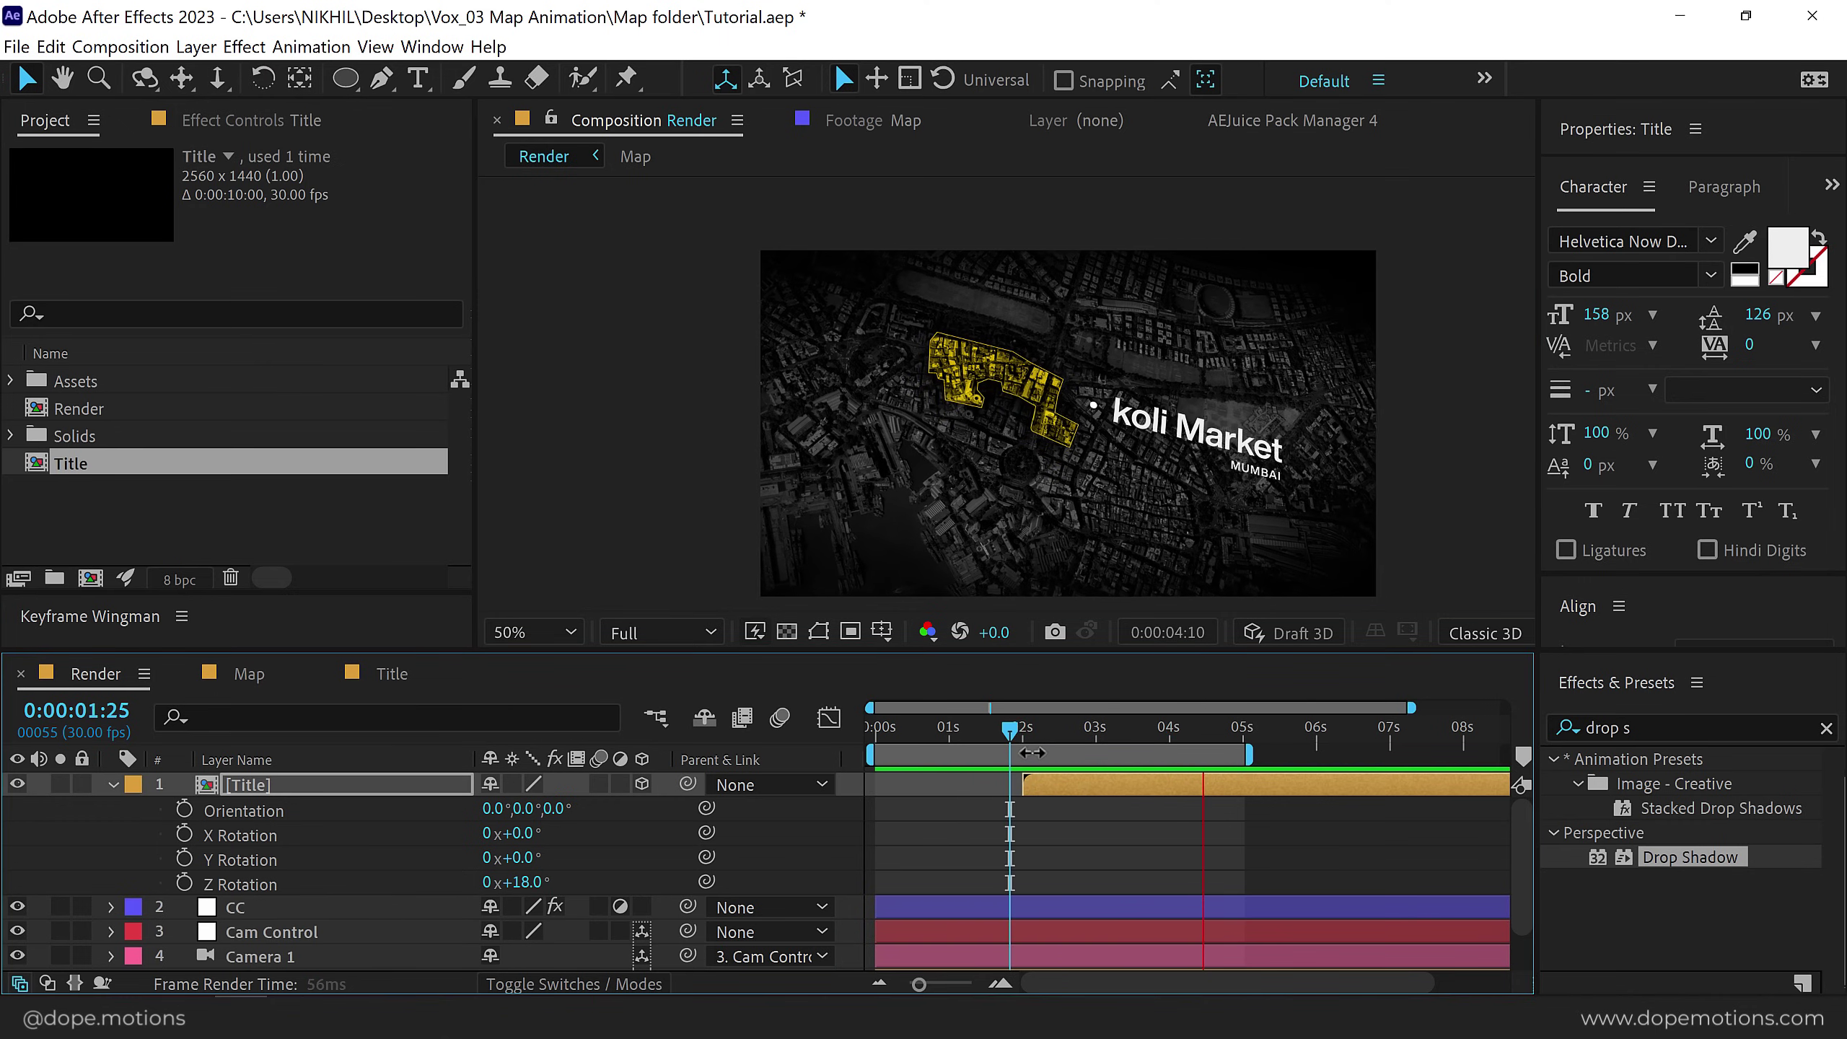
{"action": "mouse_move", "coordinate": [1036, 729]}
{"action": "left_mouse_down"}
{"action": "mouse_move", "coordinate": [1217, 741]}
{"action": "mouse_move", "coordinate": [854, 788]}
{"action": "left_mouse_up"}
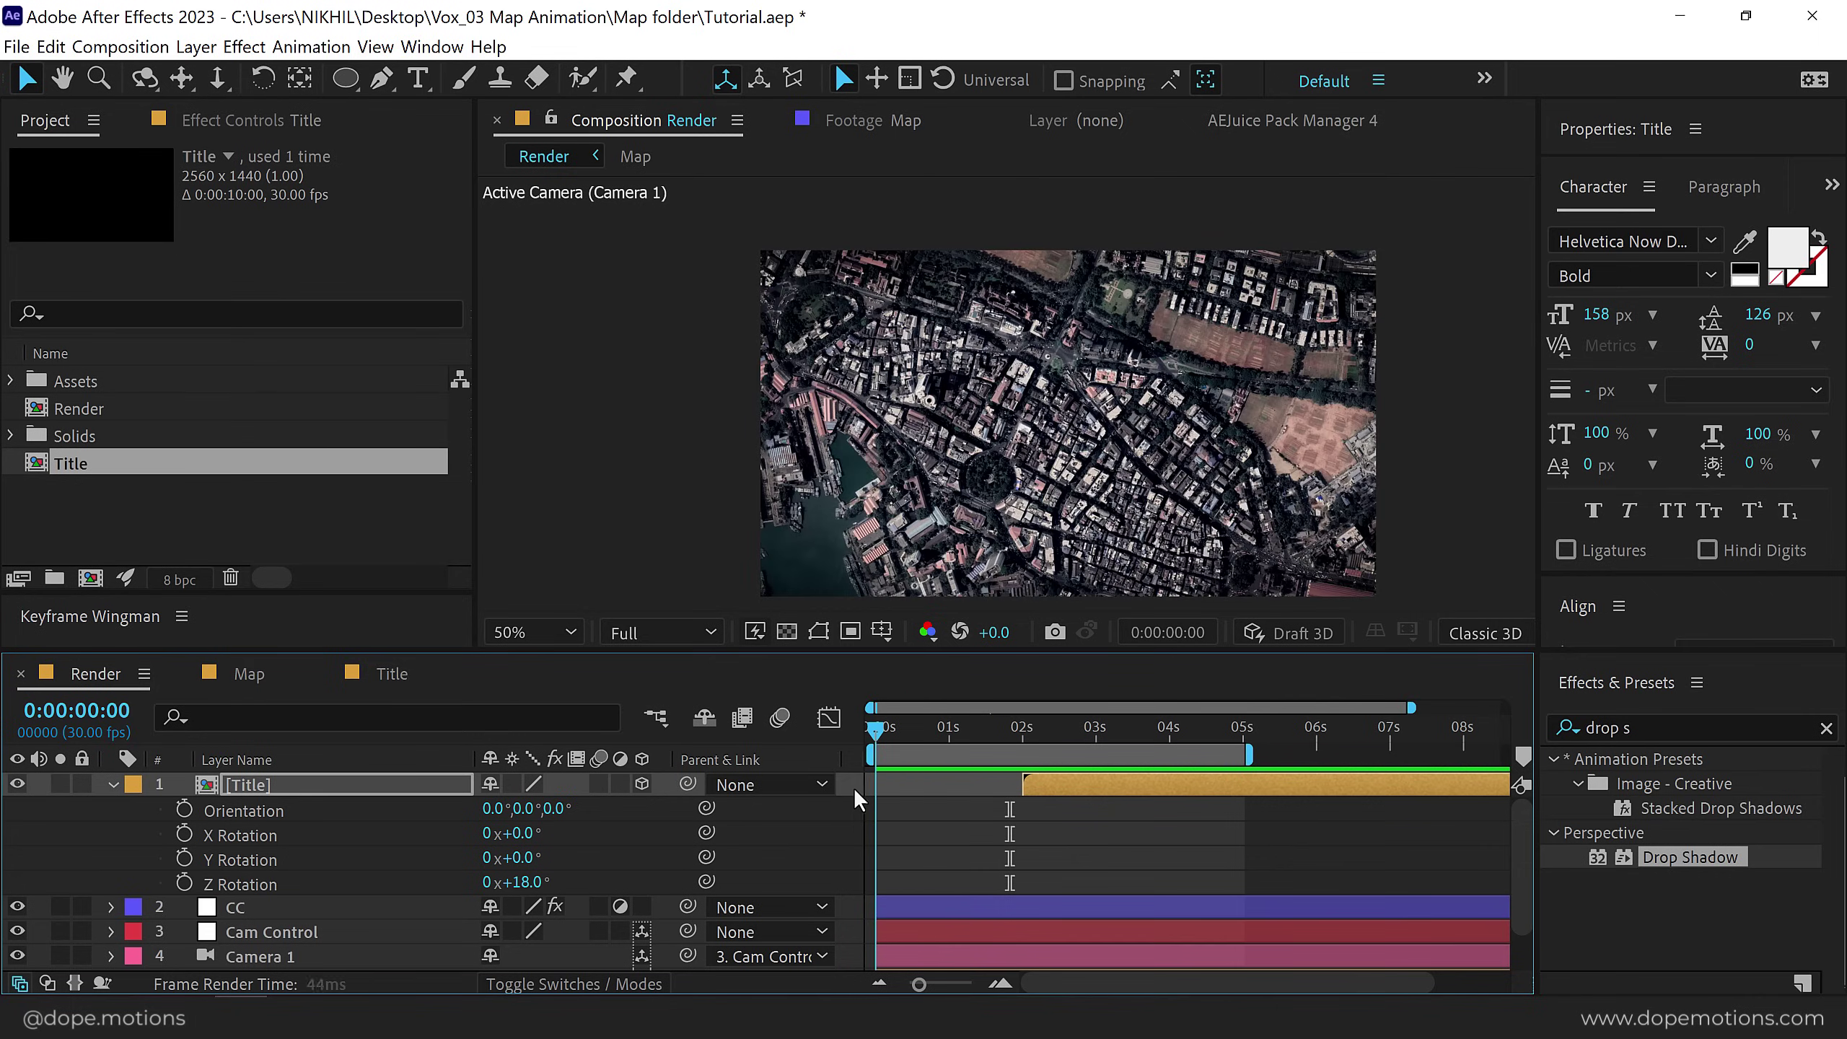
{"action": "key", "text": "space"}
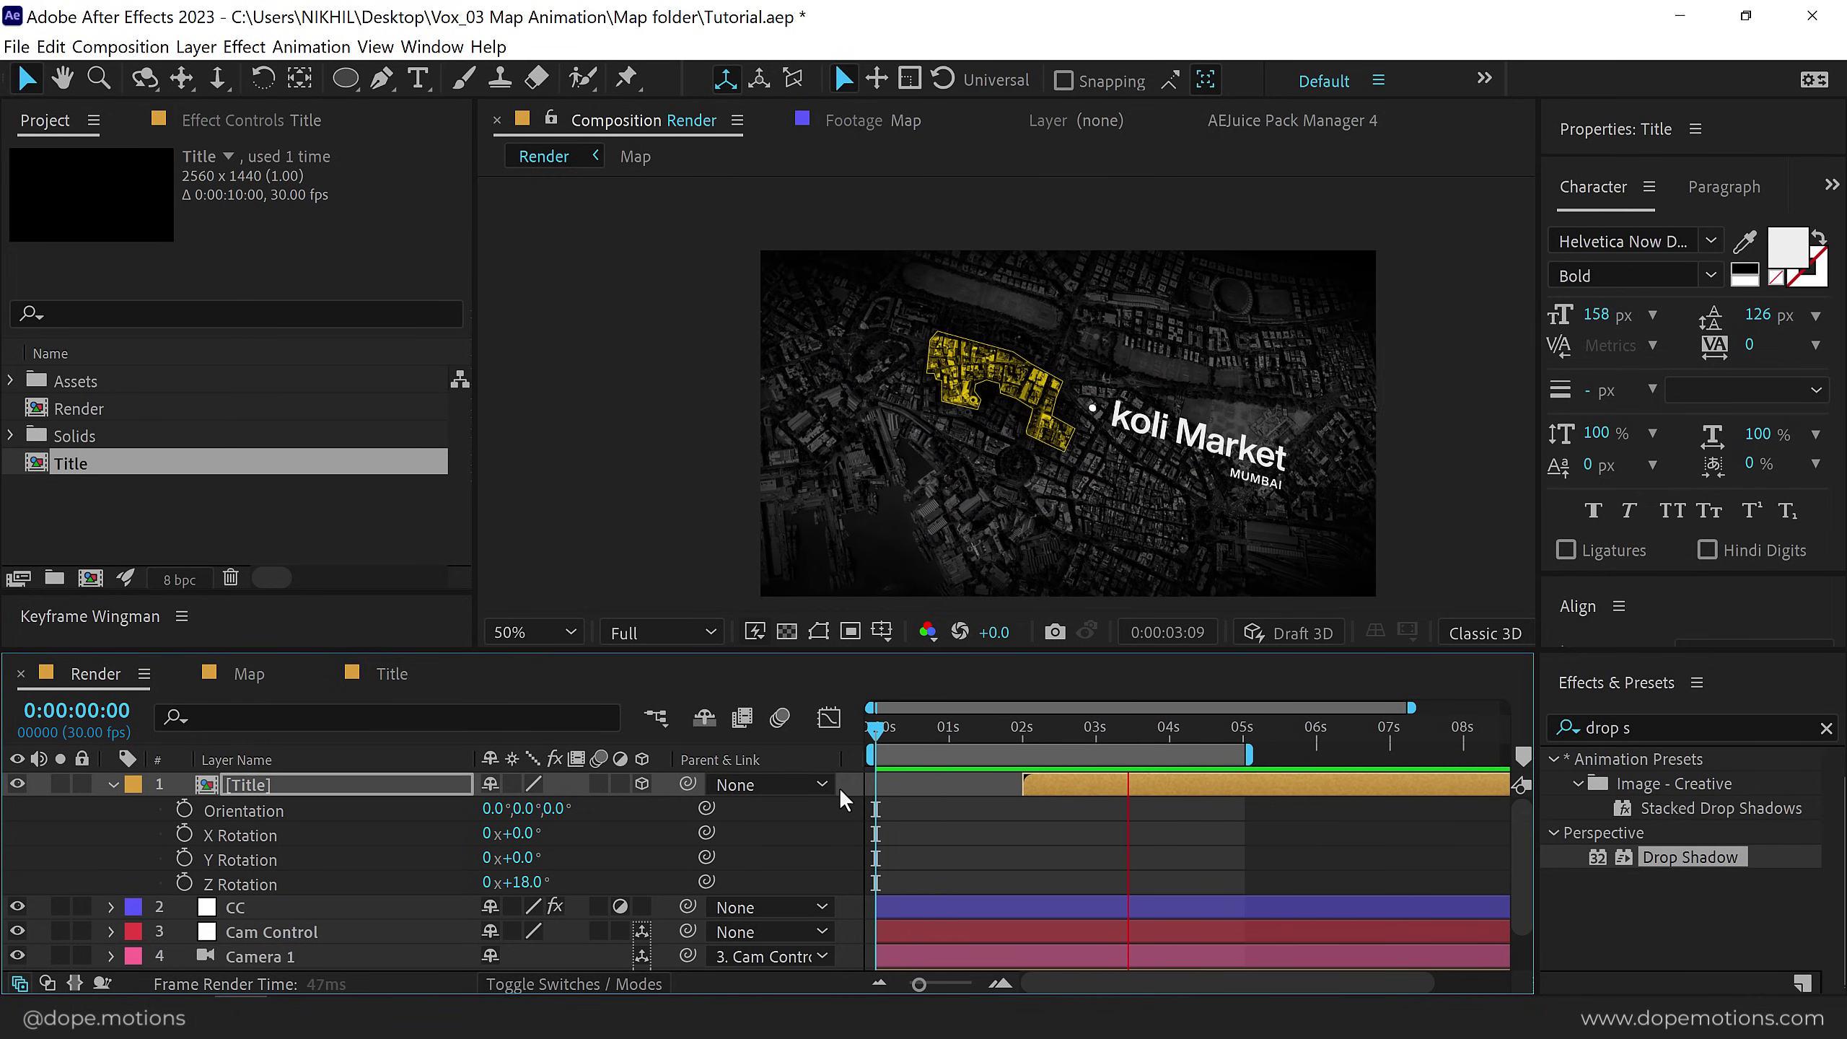
{"action": "key", "text": "space"}
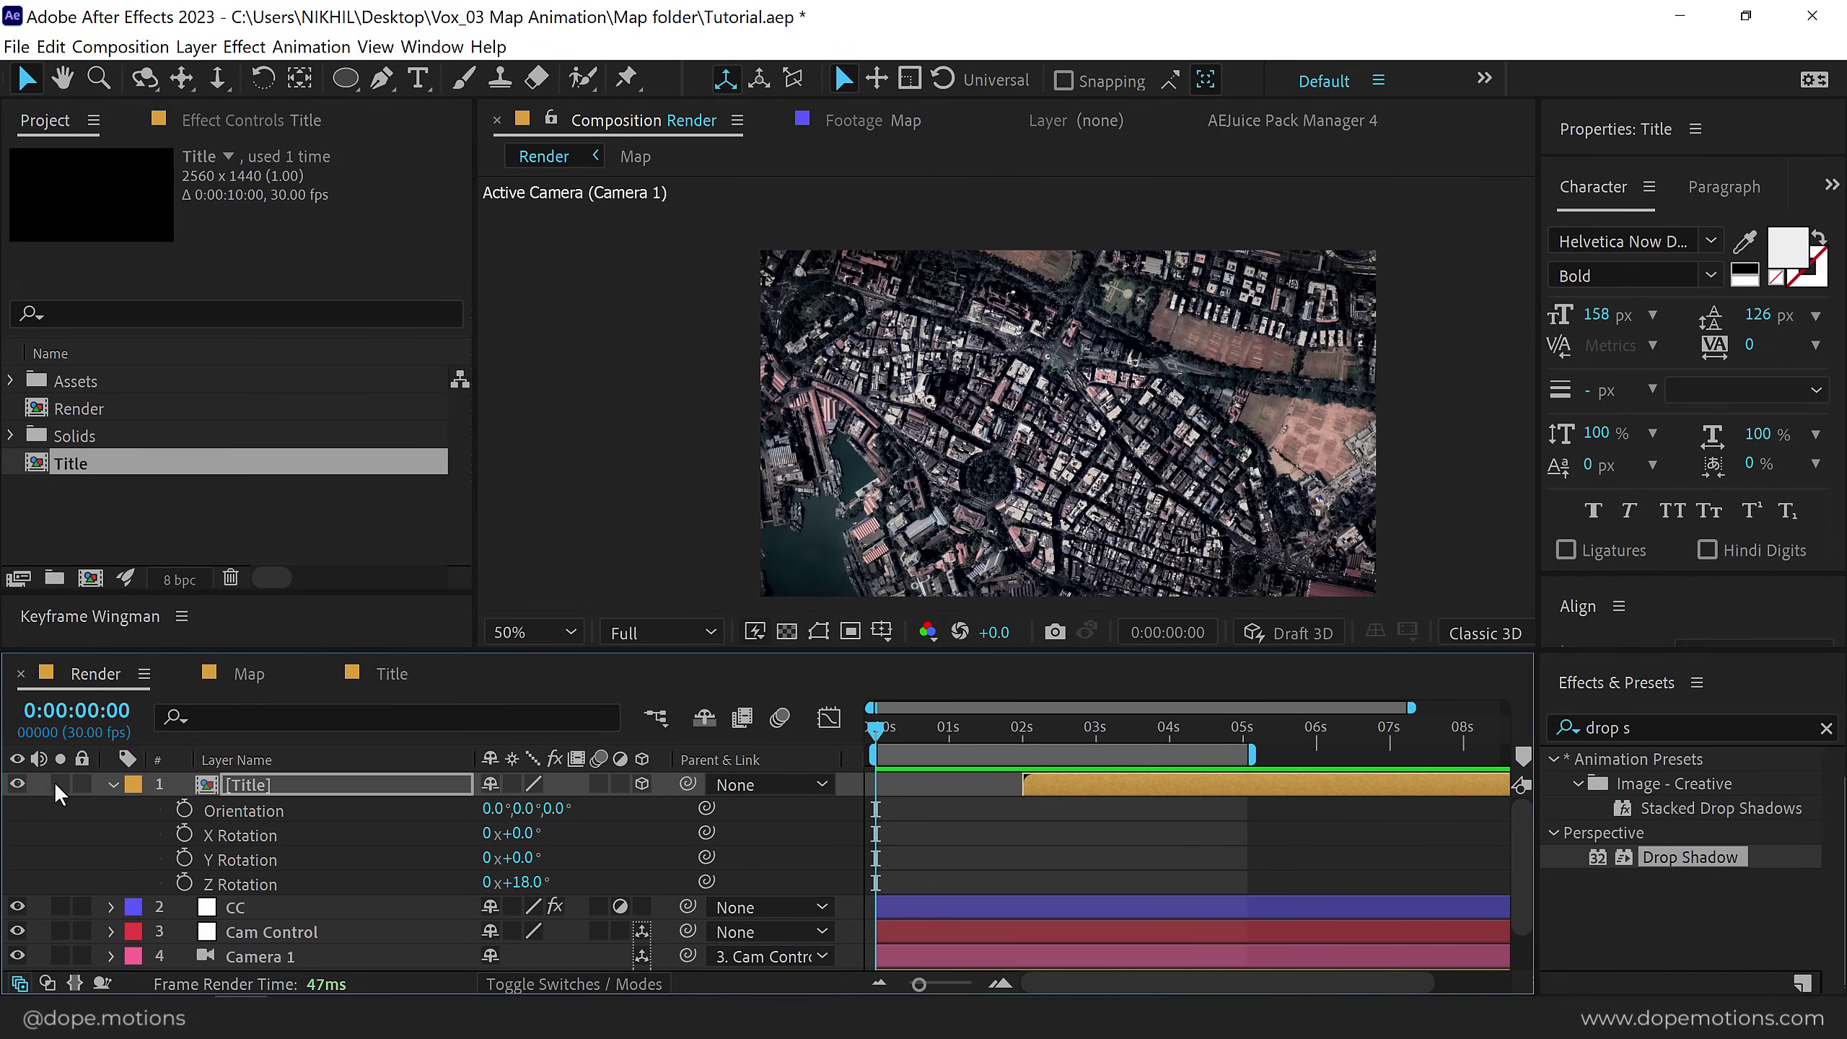
{"action": "left_click", "coordinate": [114, 783]}
Add Dust and Scratches 05.mp4 from the Assets folder as the top Render layer.
{"action": "left_click", "coordinate": [229, 927]}
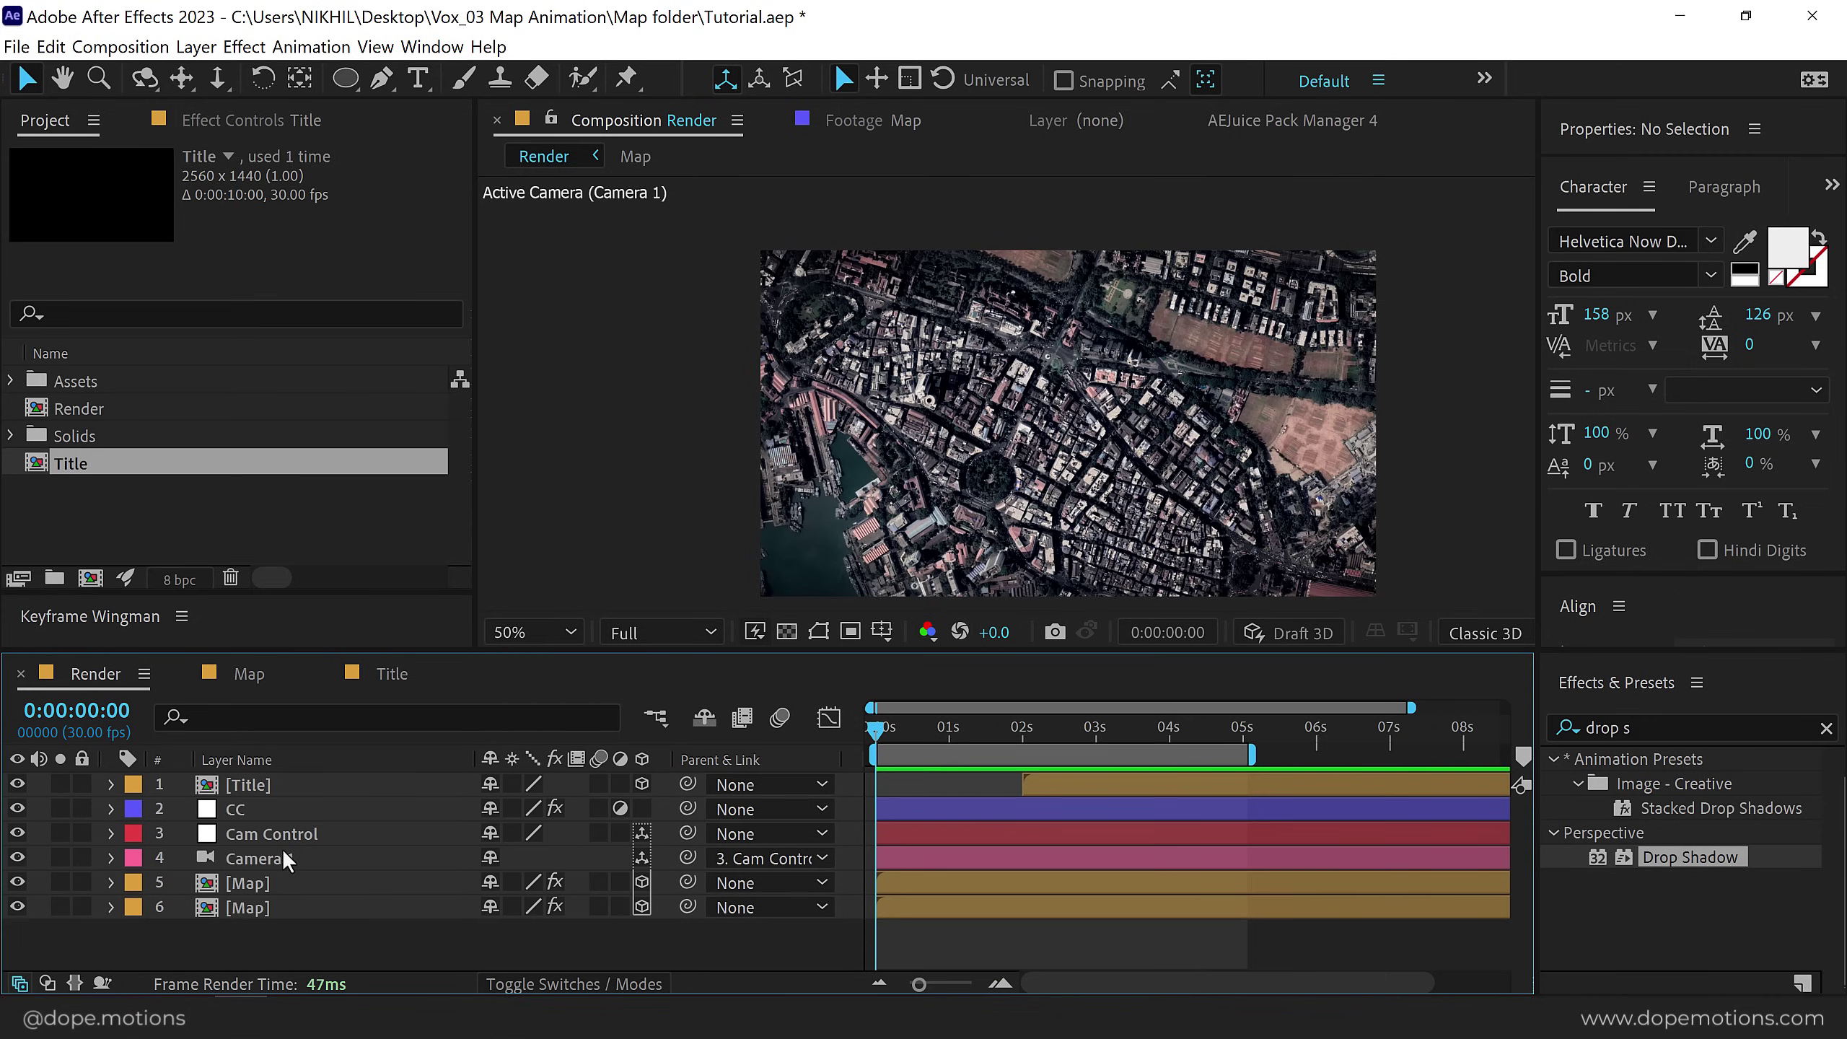
{"action": "left_click", "coordinate": [167, 488]}
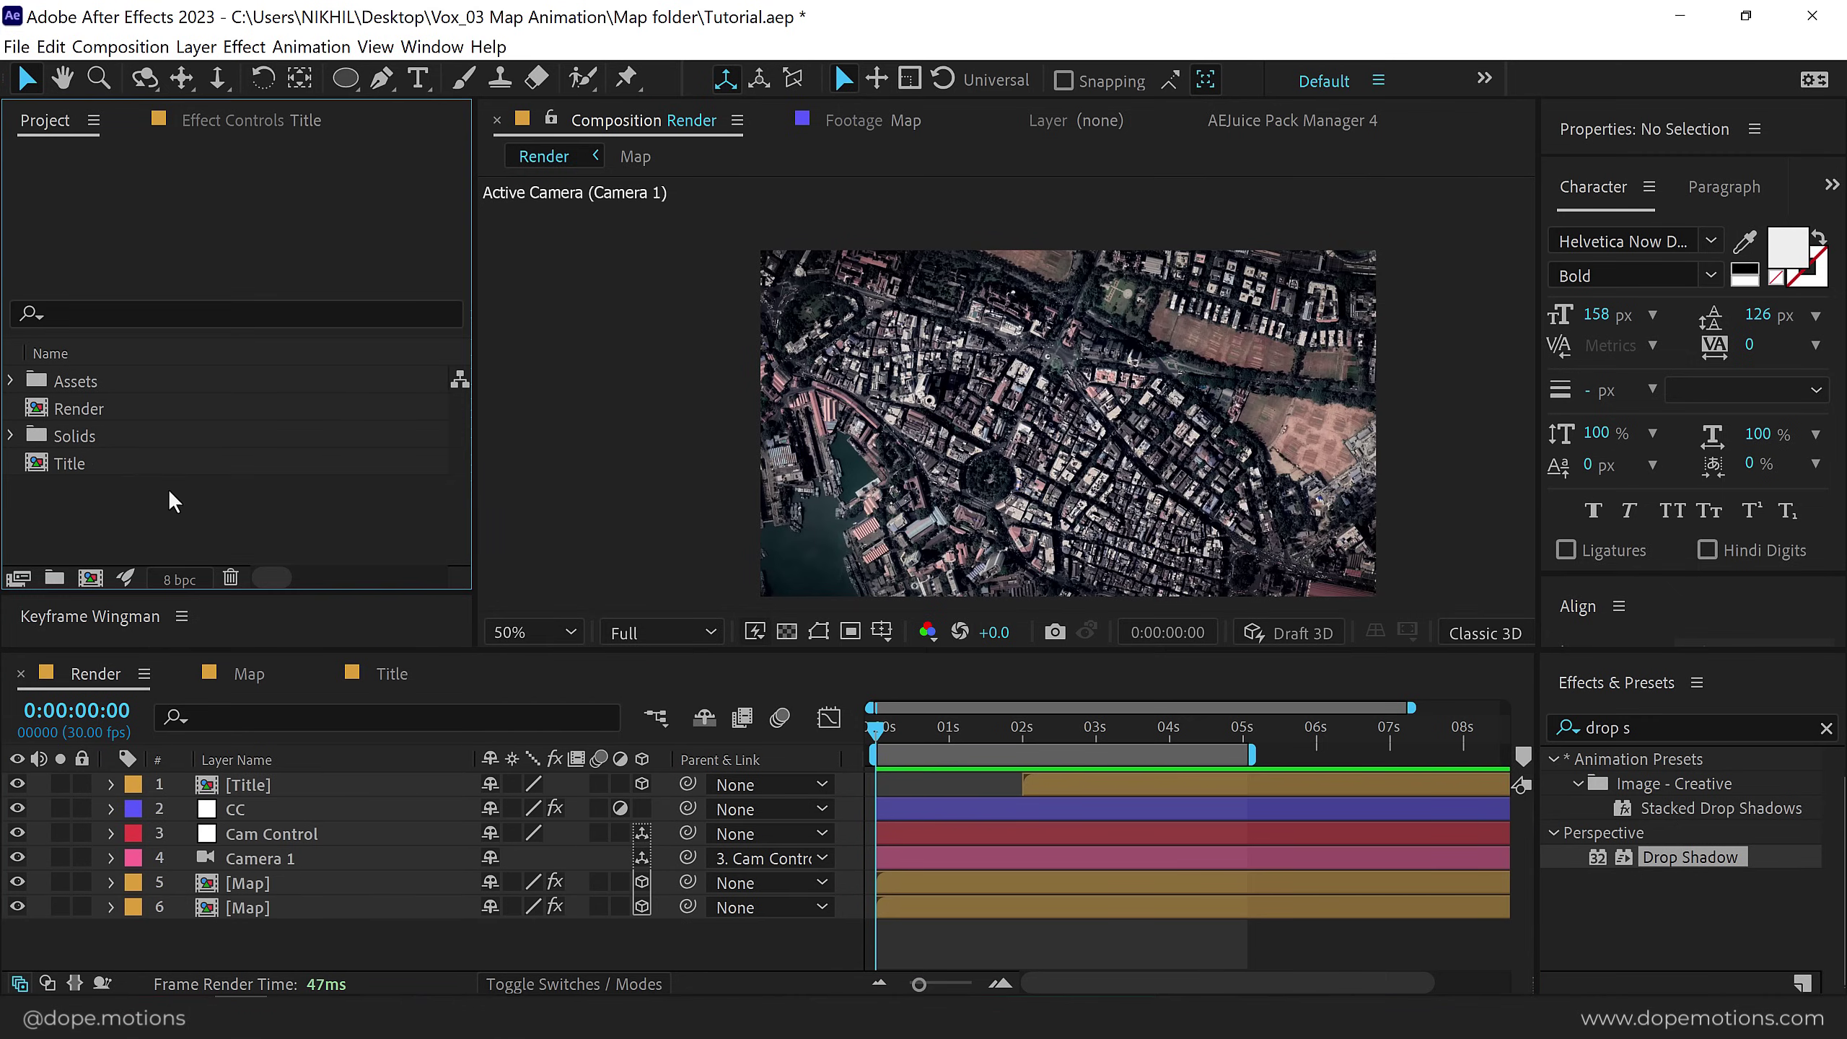
{"action": "left_click", "coordinate": [10, 381]}
{"action": "left_click", "coordinate": [130, 409]}
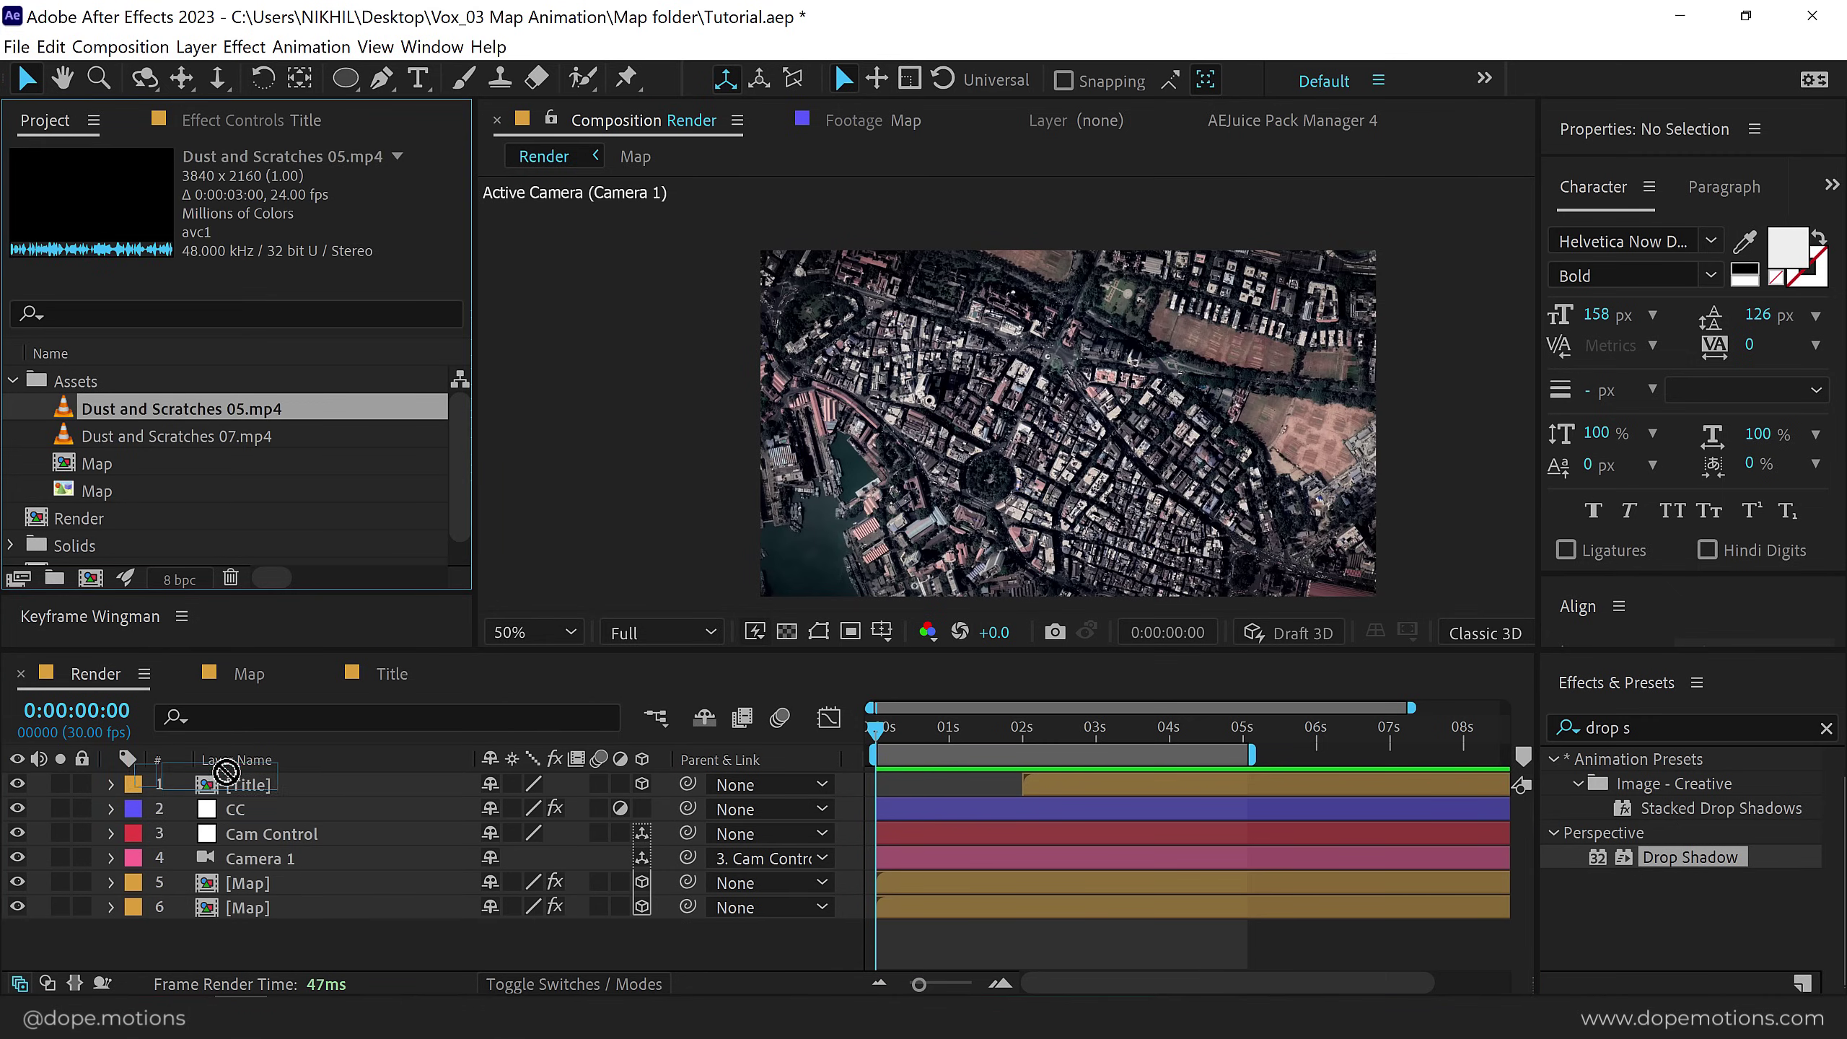
{"action": "left_click_drag", "start_coordinate": [157, 431], "coordinate": [250, 784]}
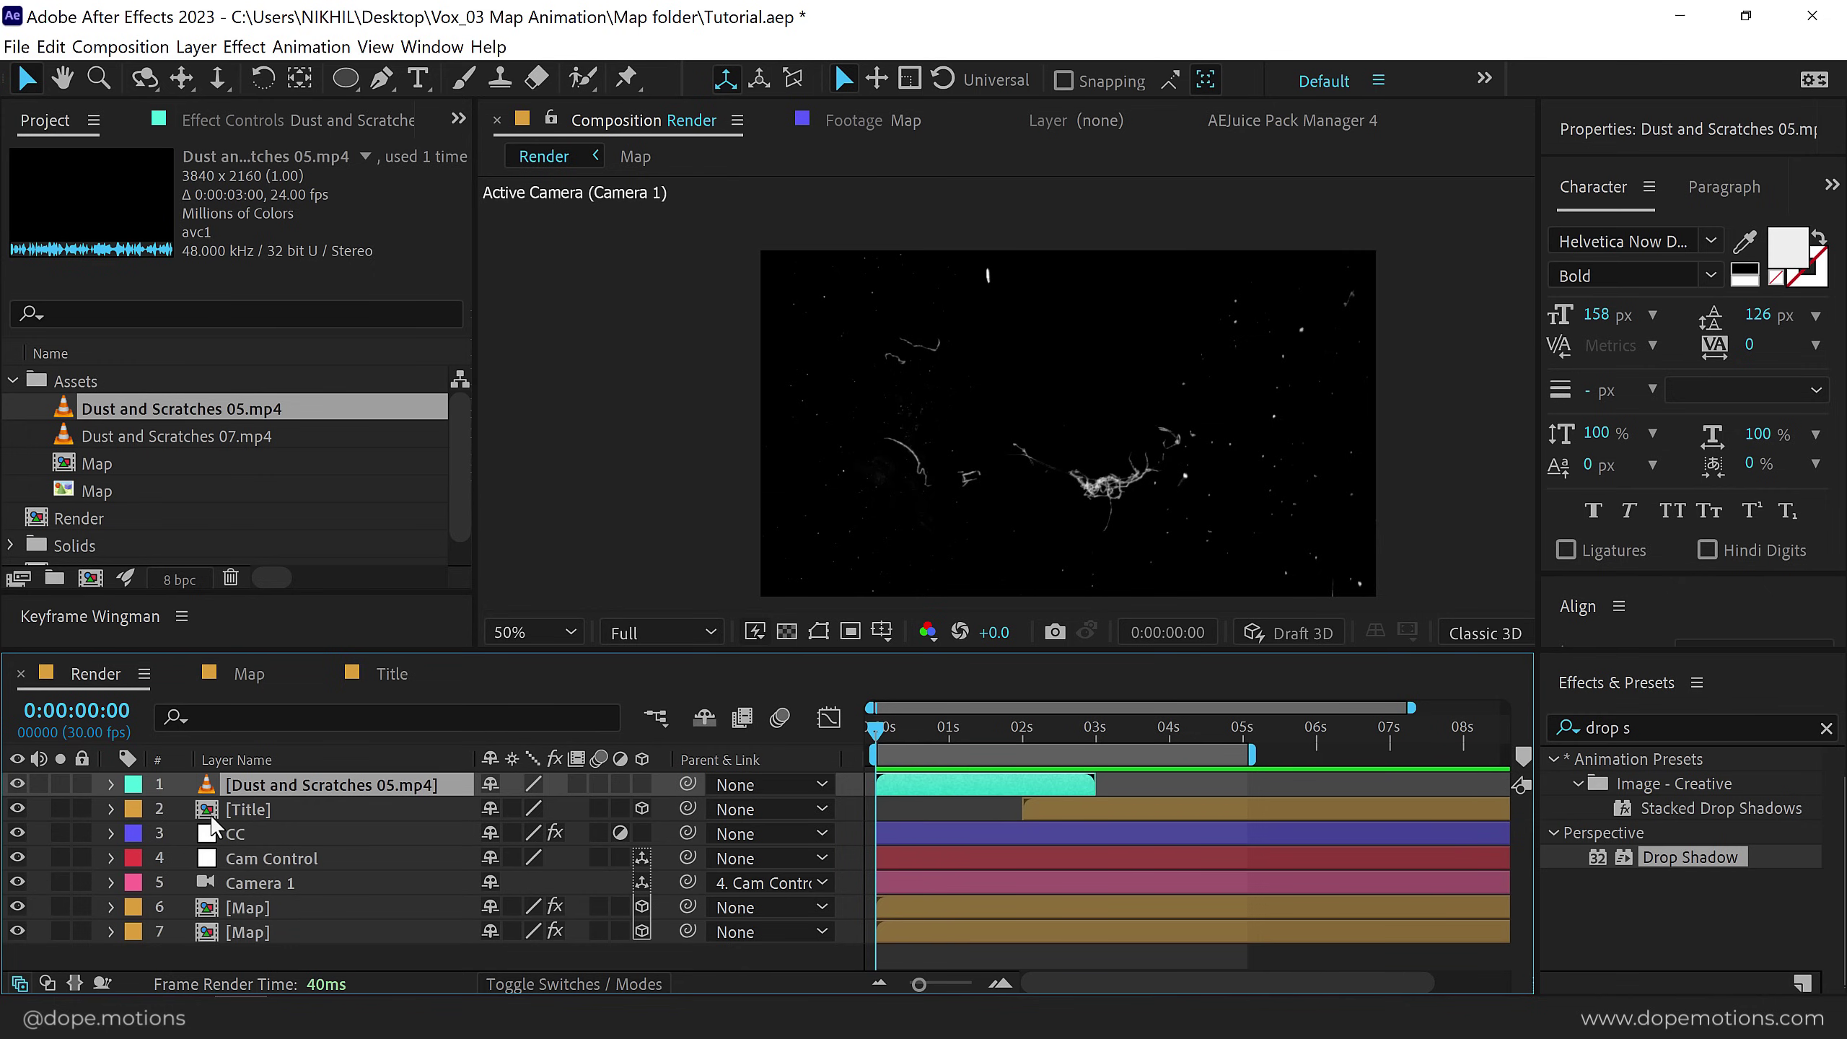
Shrink the Dust and Scratches 05 overlay to 50% scale and blend it in Screen mode.
{"action": "key", "text": "s"}
{"action": "mouse_move", "coordinate": [531, 809]}
{"action": "left_mouse_down"}
{"action": "mouse_move", "coordinate": [492, 804]}
{"action": "mouse_move", "coordinate": [510, 804]}
{"action": "left_mouse_up"}
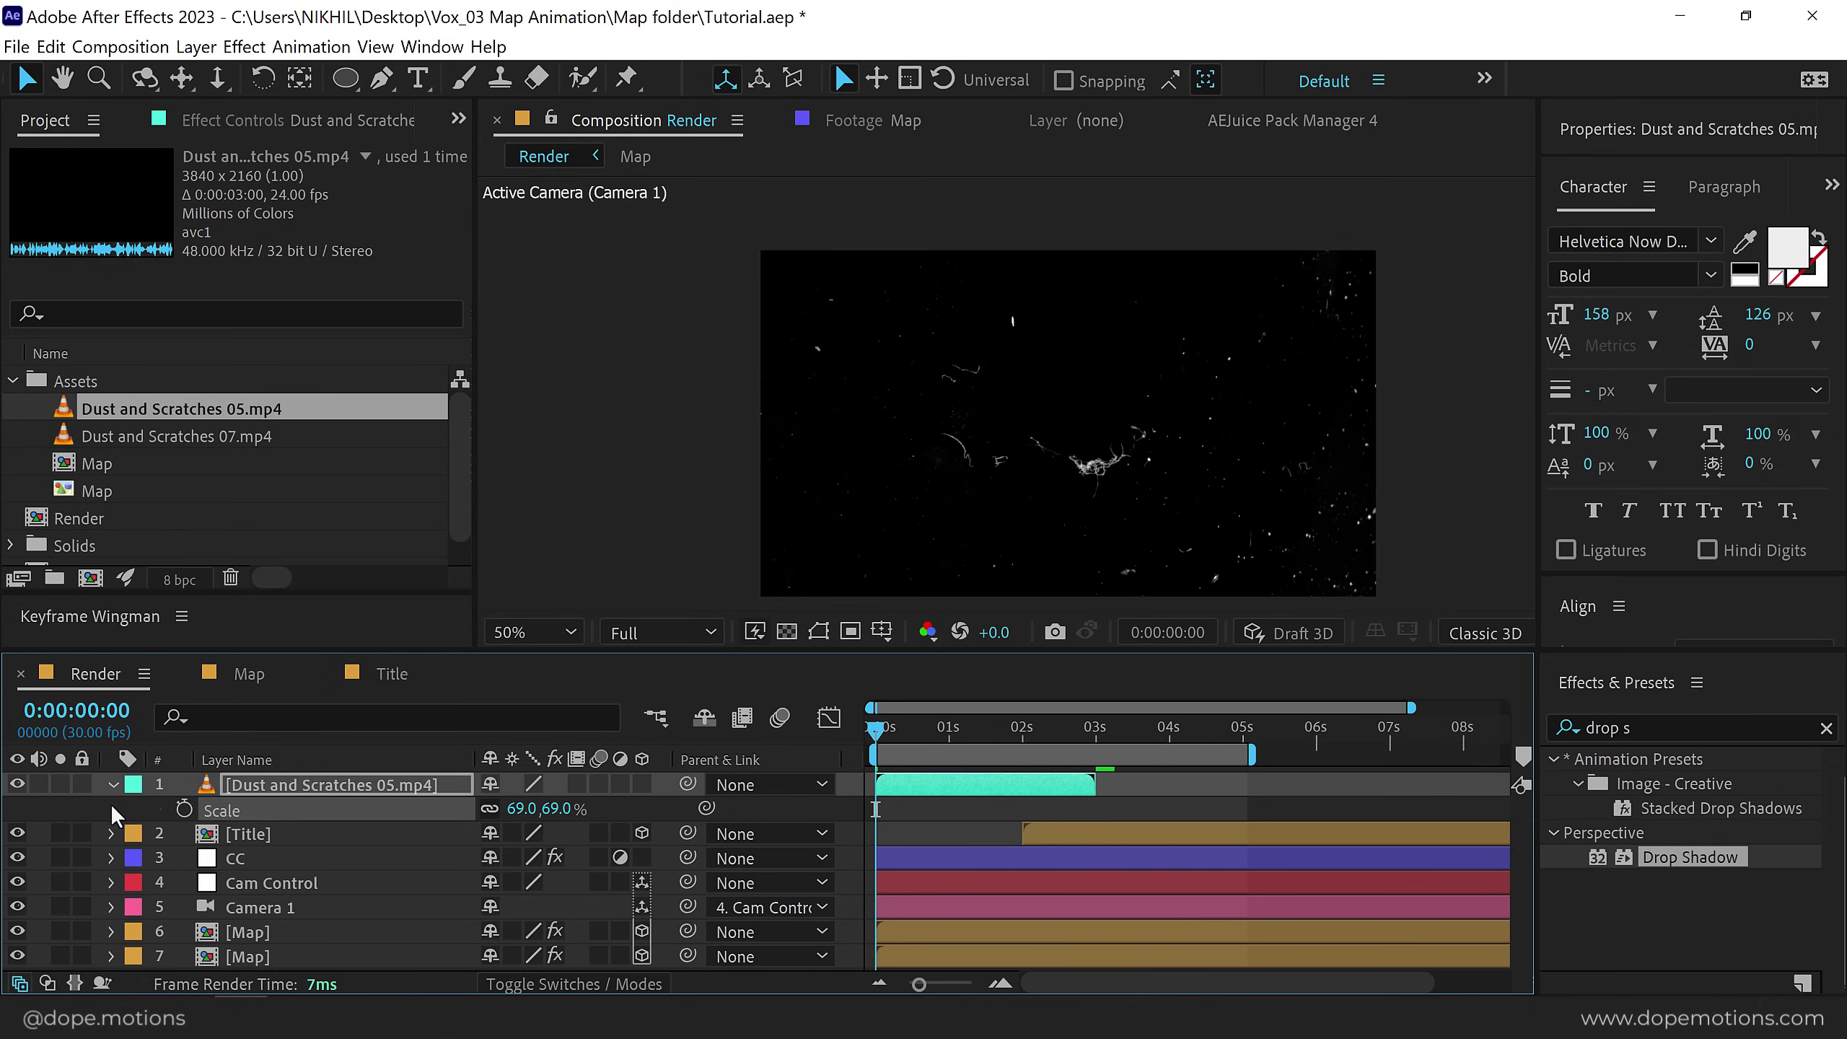
{"action": "left_click", "coordinate": [112, 783]}
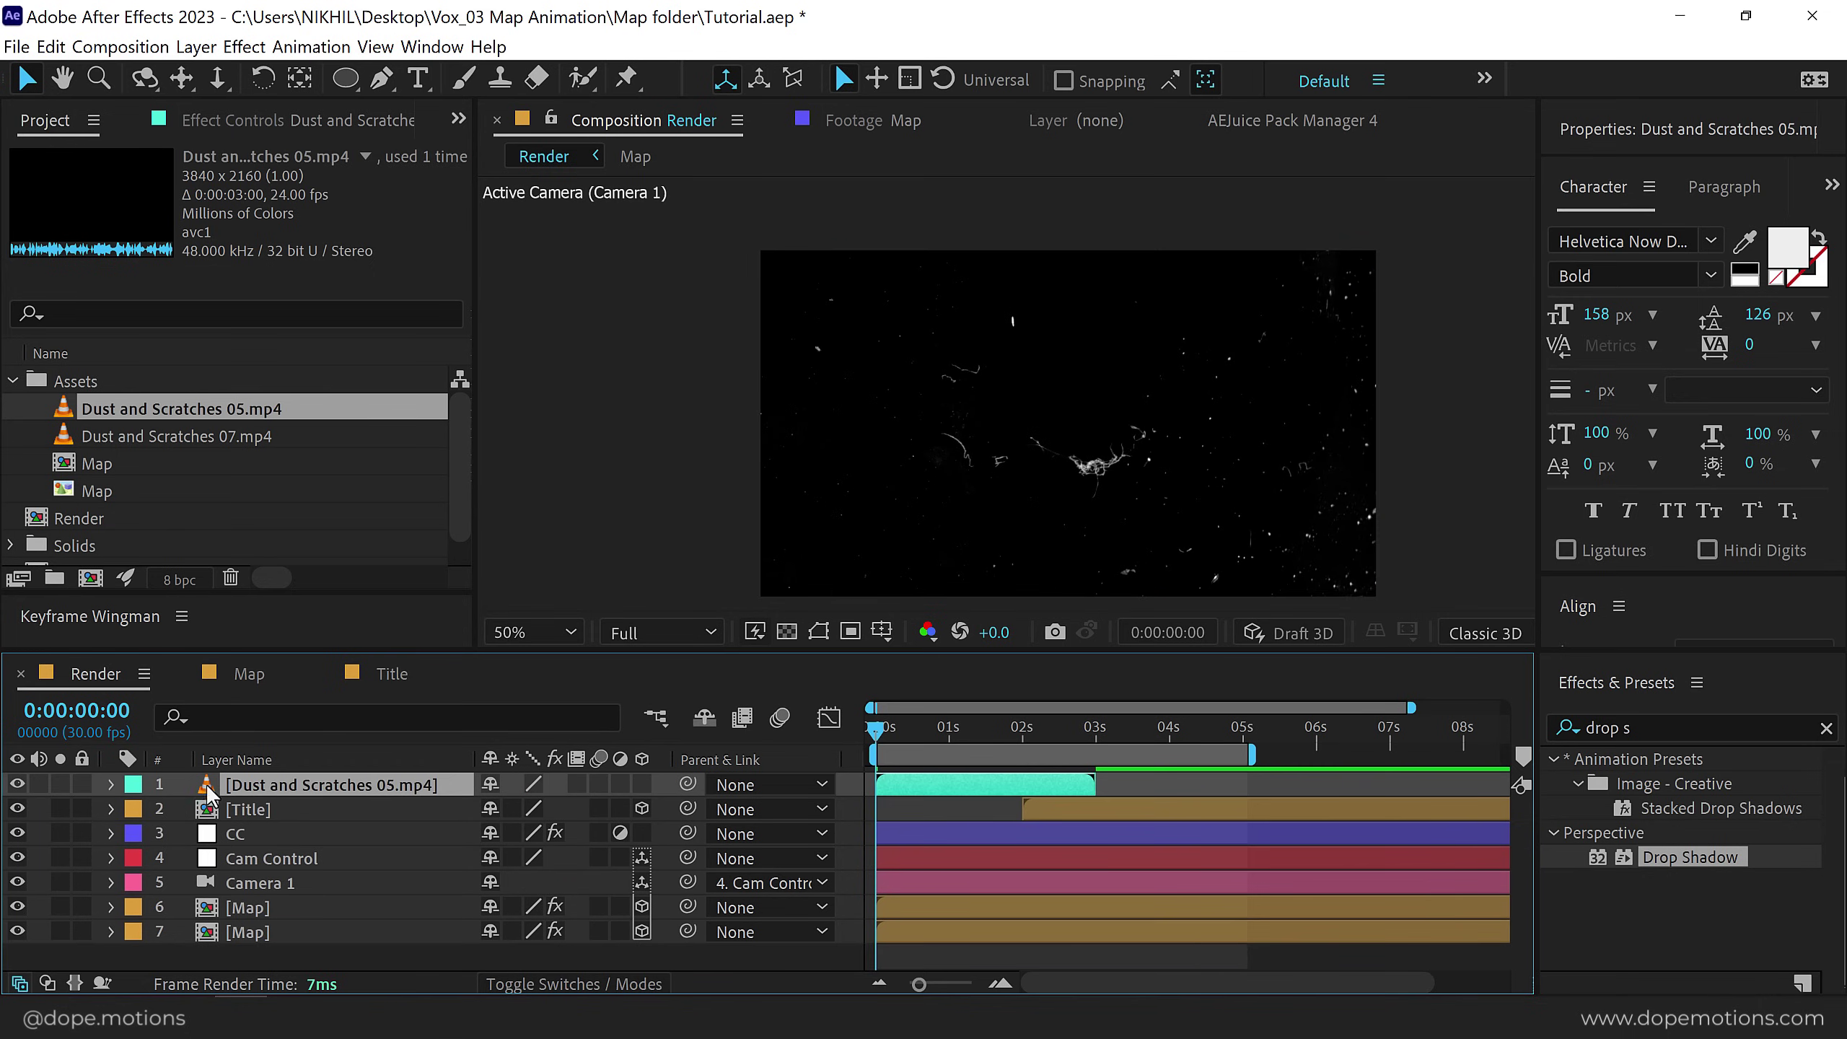
{"action": "left_click", "coordinate": [583, 981]}
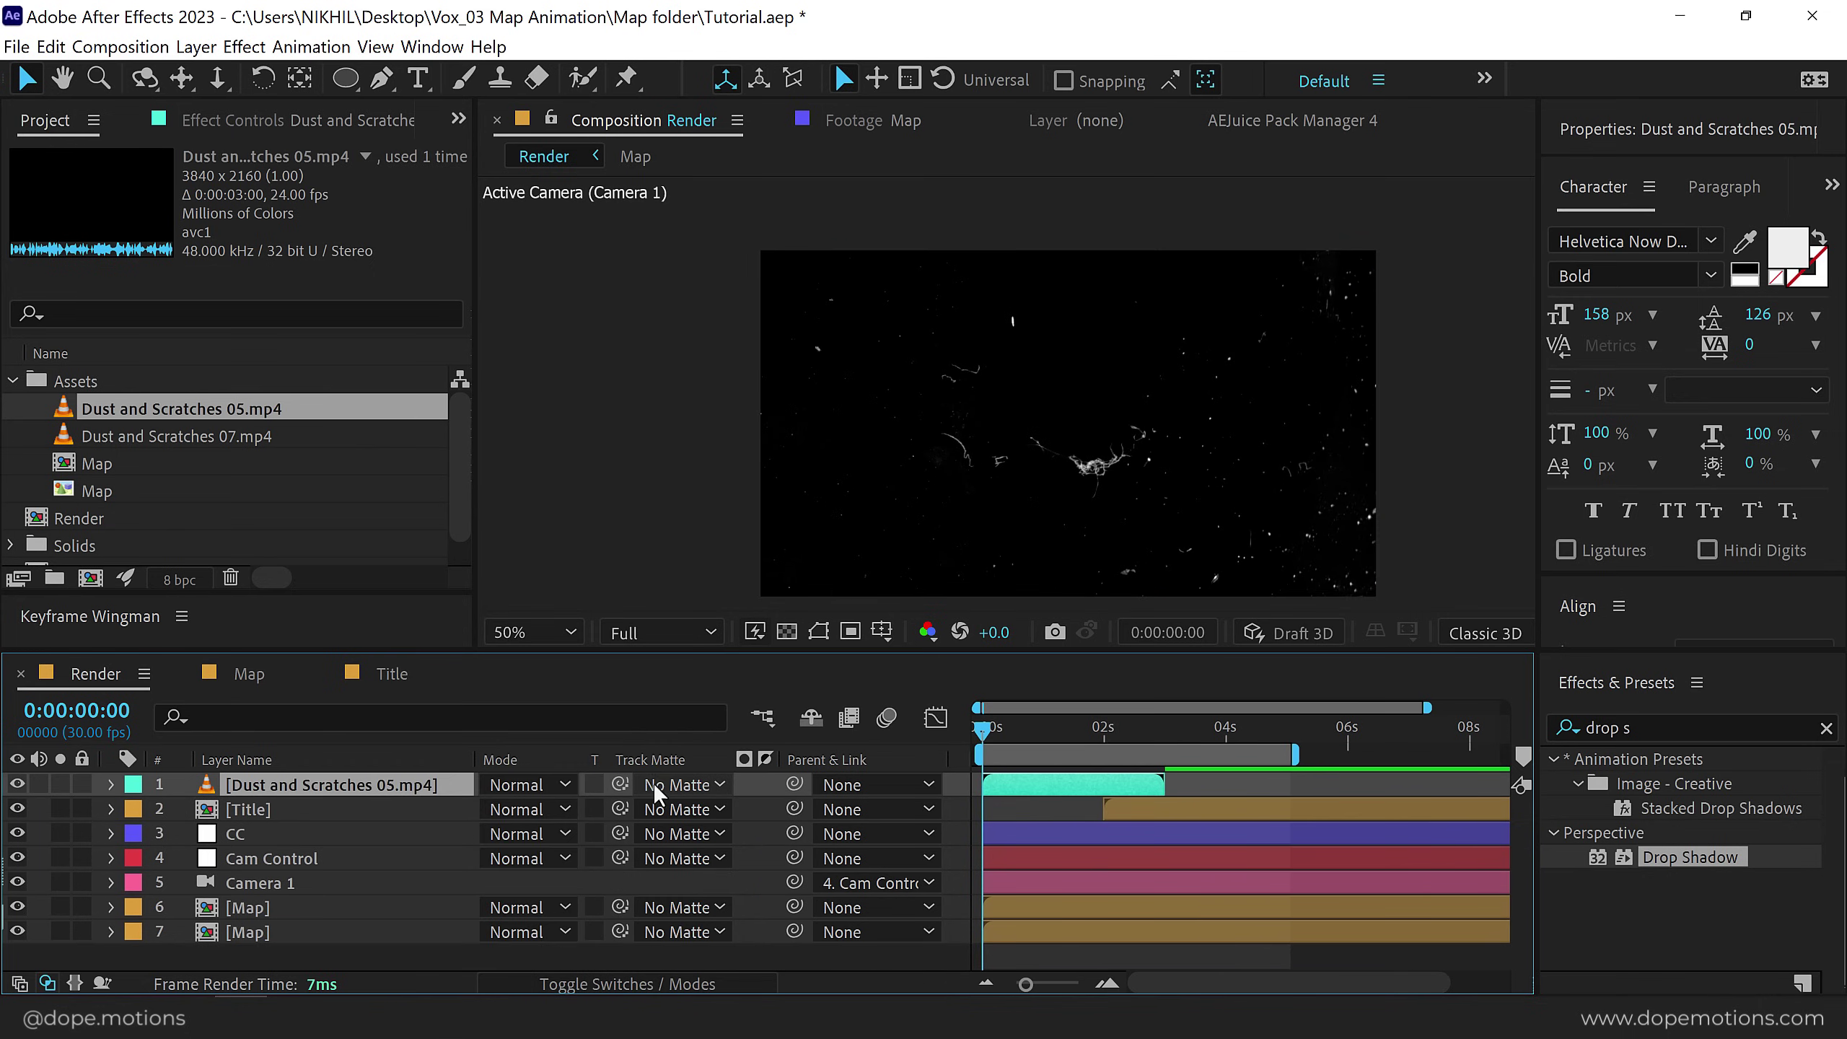
{"action": "left_click", "coordinate": [542, 782]}
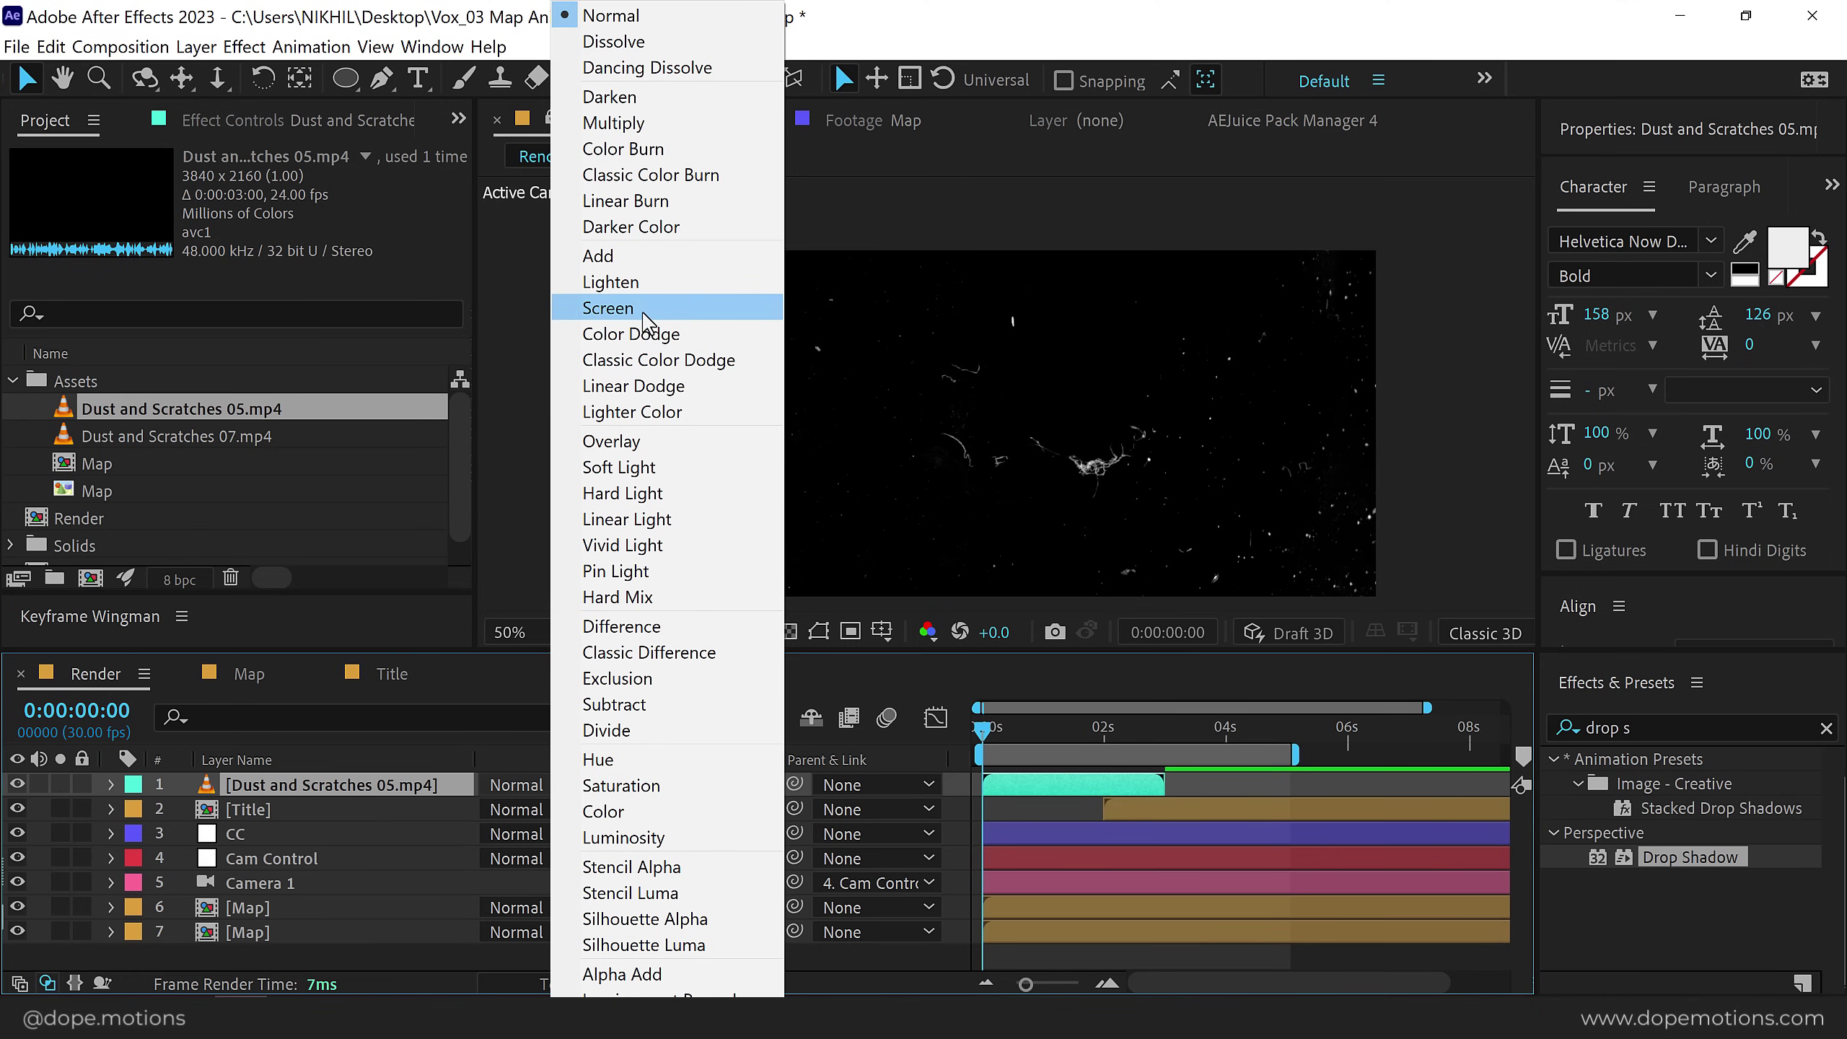
{"action": "left_click", "coordinate": [644, 312]}
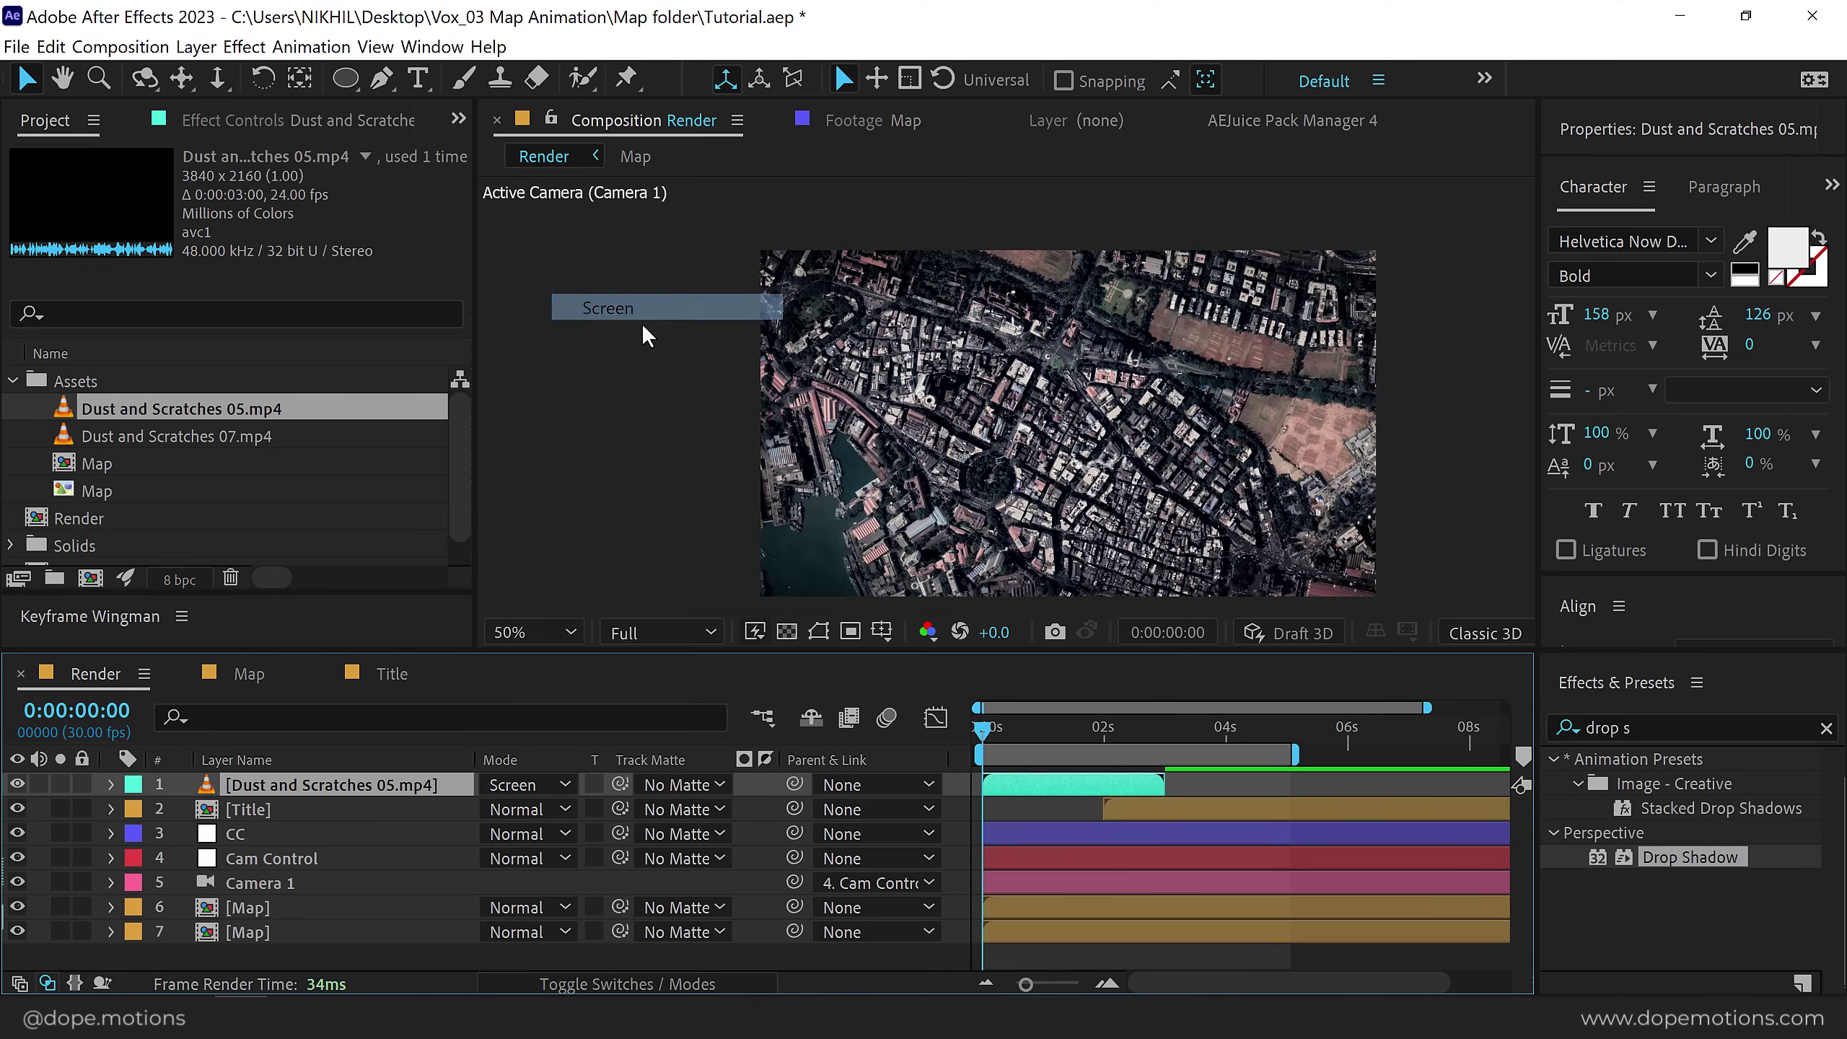
Lower the dust overlay's opacity to 15% and preview the animation from the start.
{"action": "left_click_drag", "start_coordinate": [1003, 739], "coordinate": [1109, 752]}
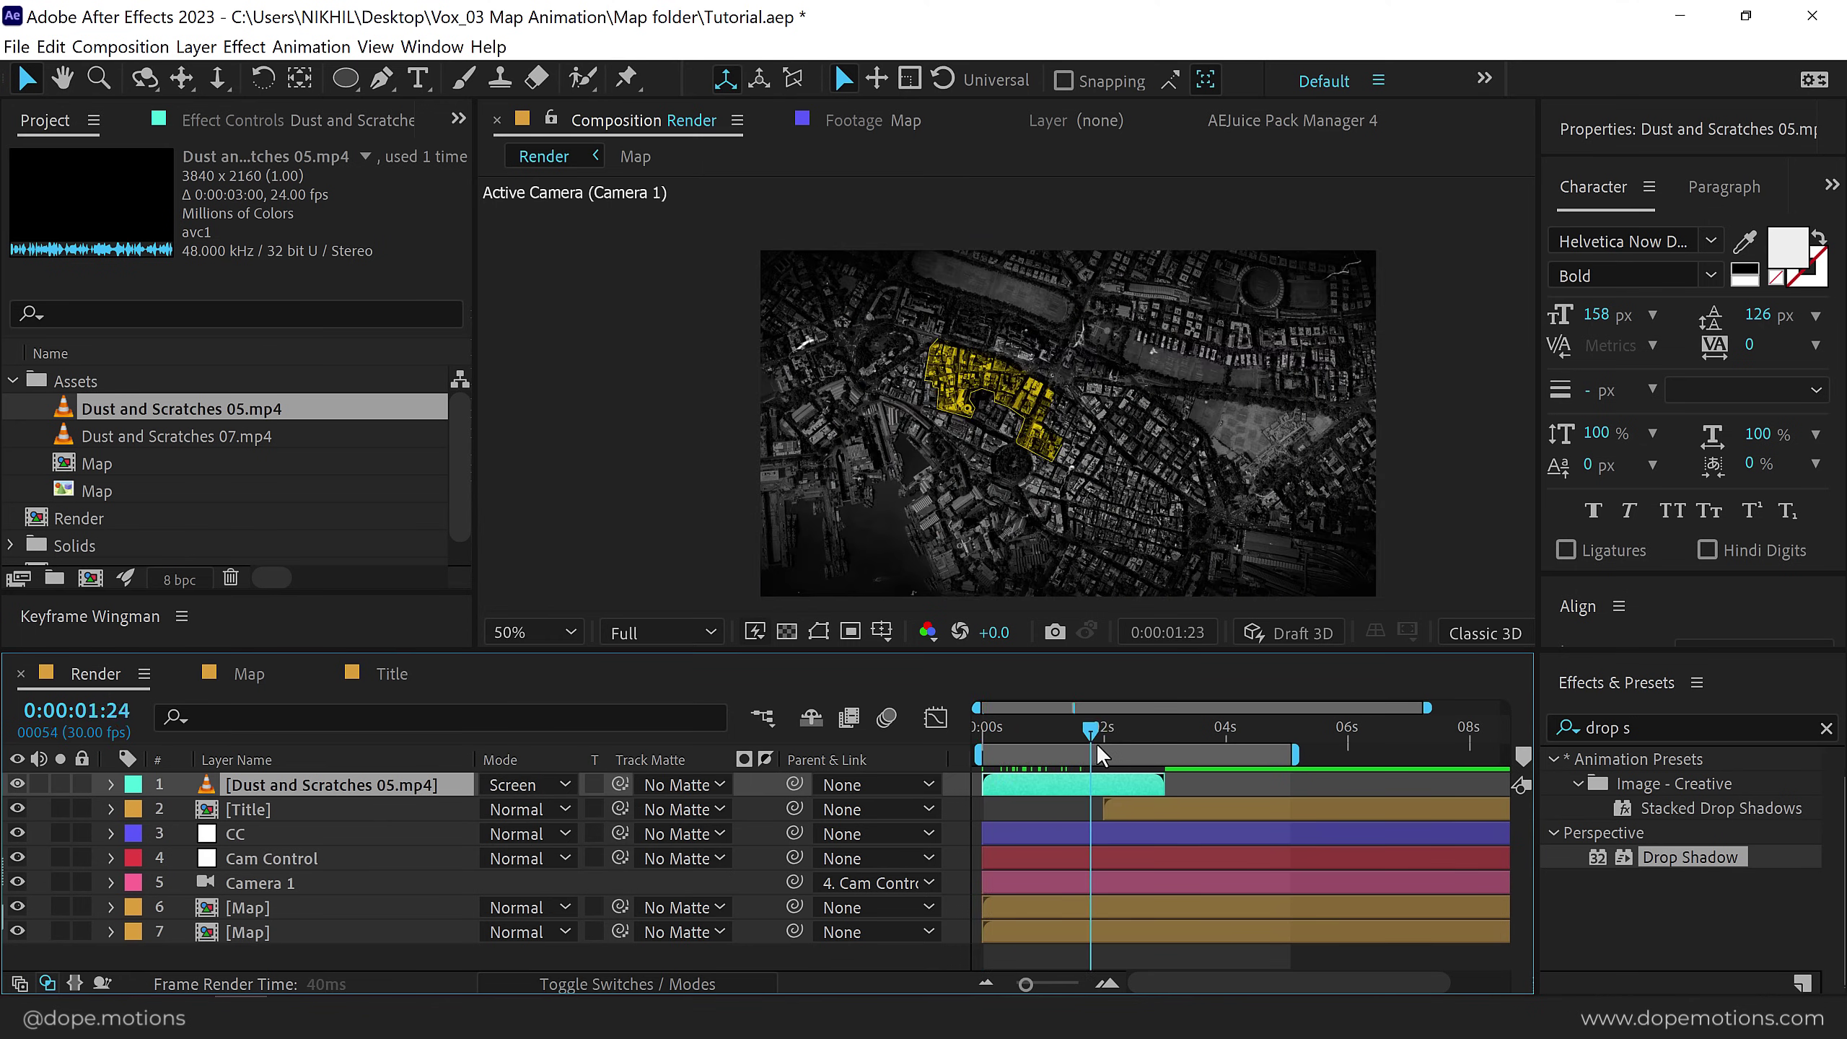
{"action": "key", "text": "t"}
{"action": "type", "text": "30"}
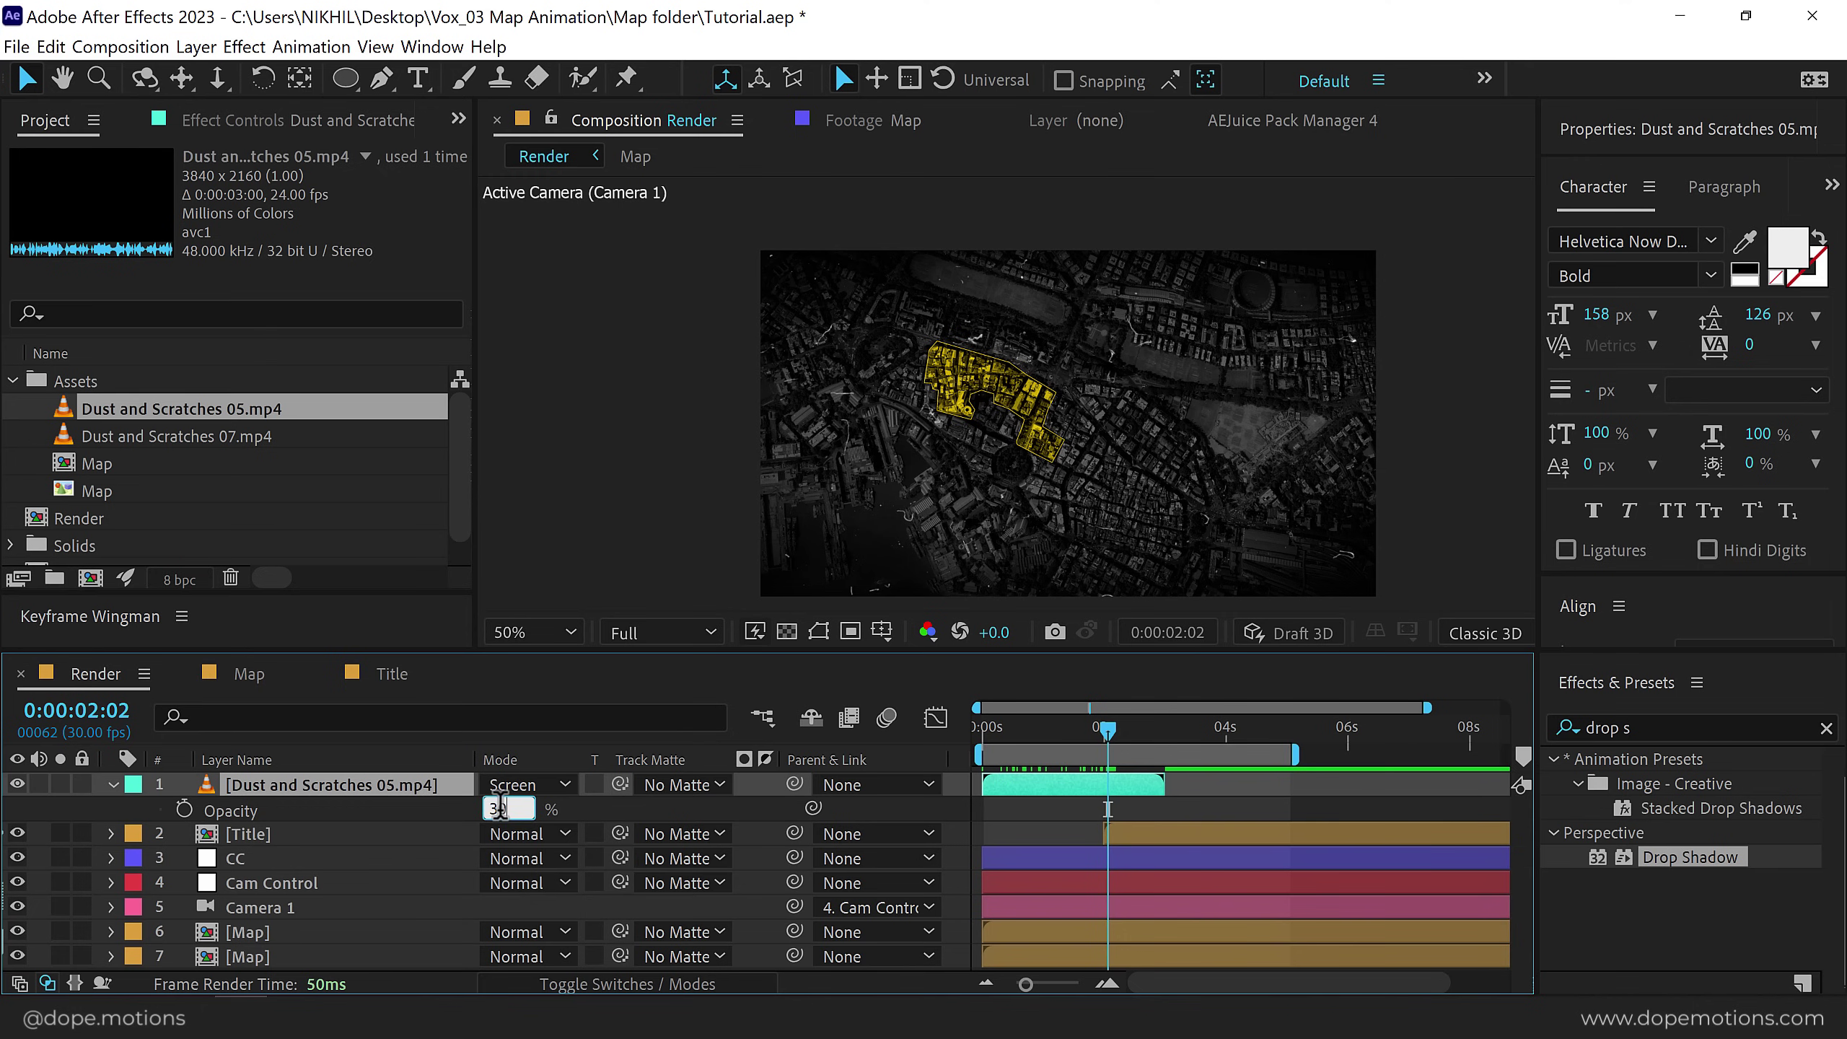
{"action": "type", "text": "15"}
{"action": "key", "text": "Return"}
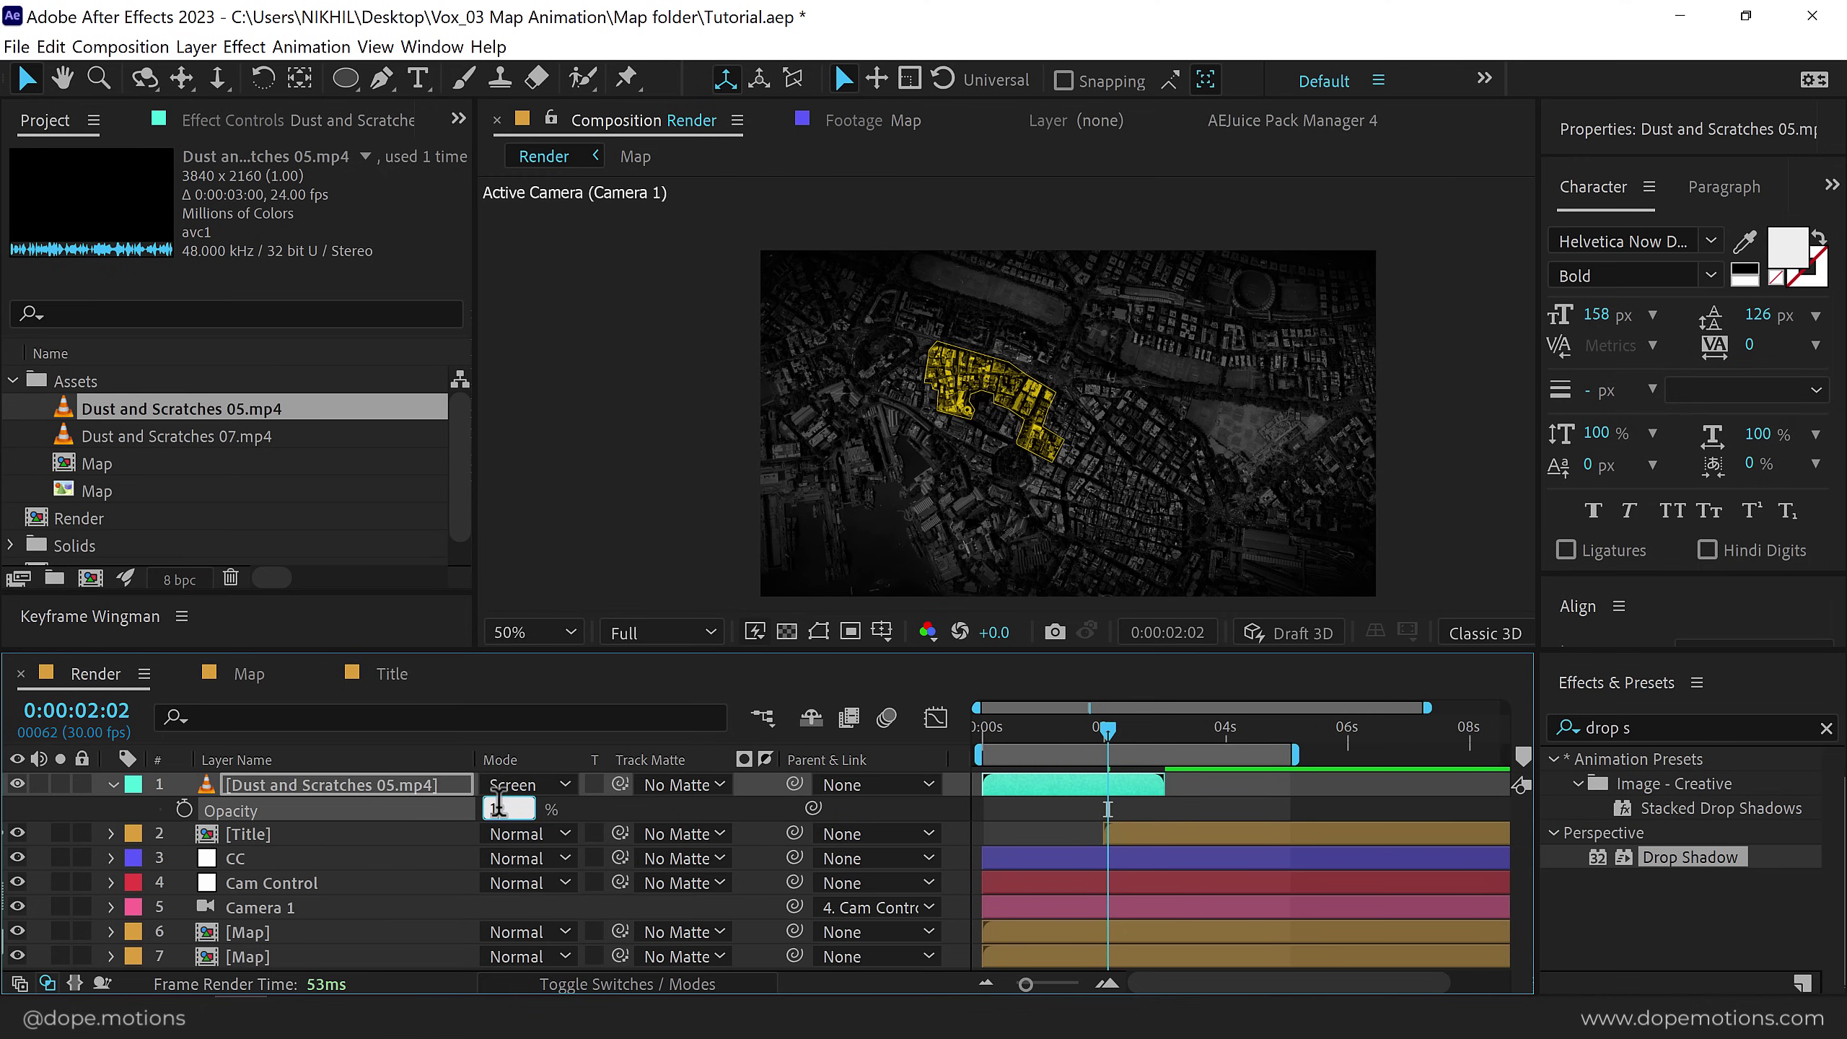
{"action": "key", "text": "Home"}
{"action": "key", "text": "space"}
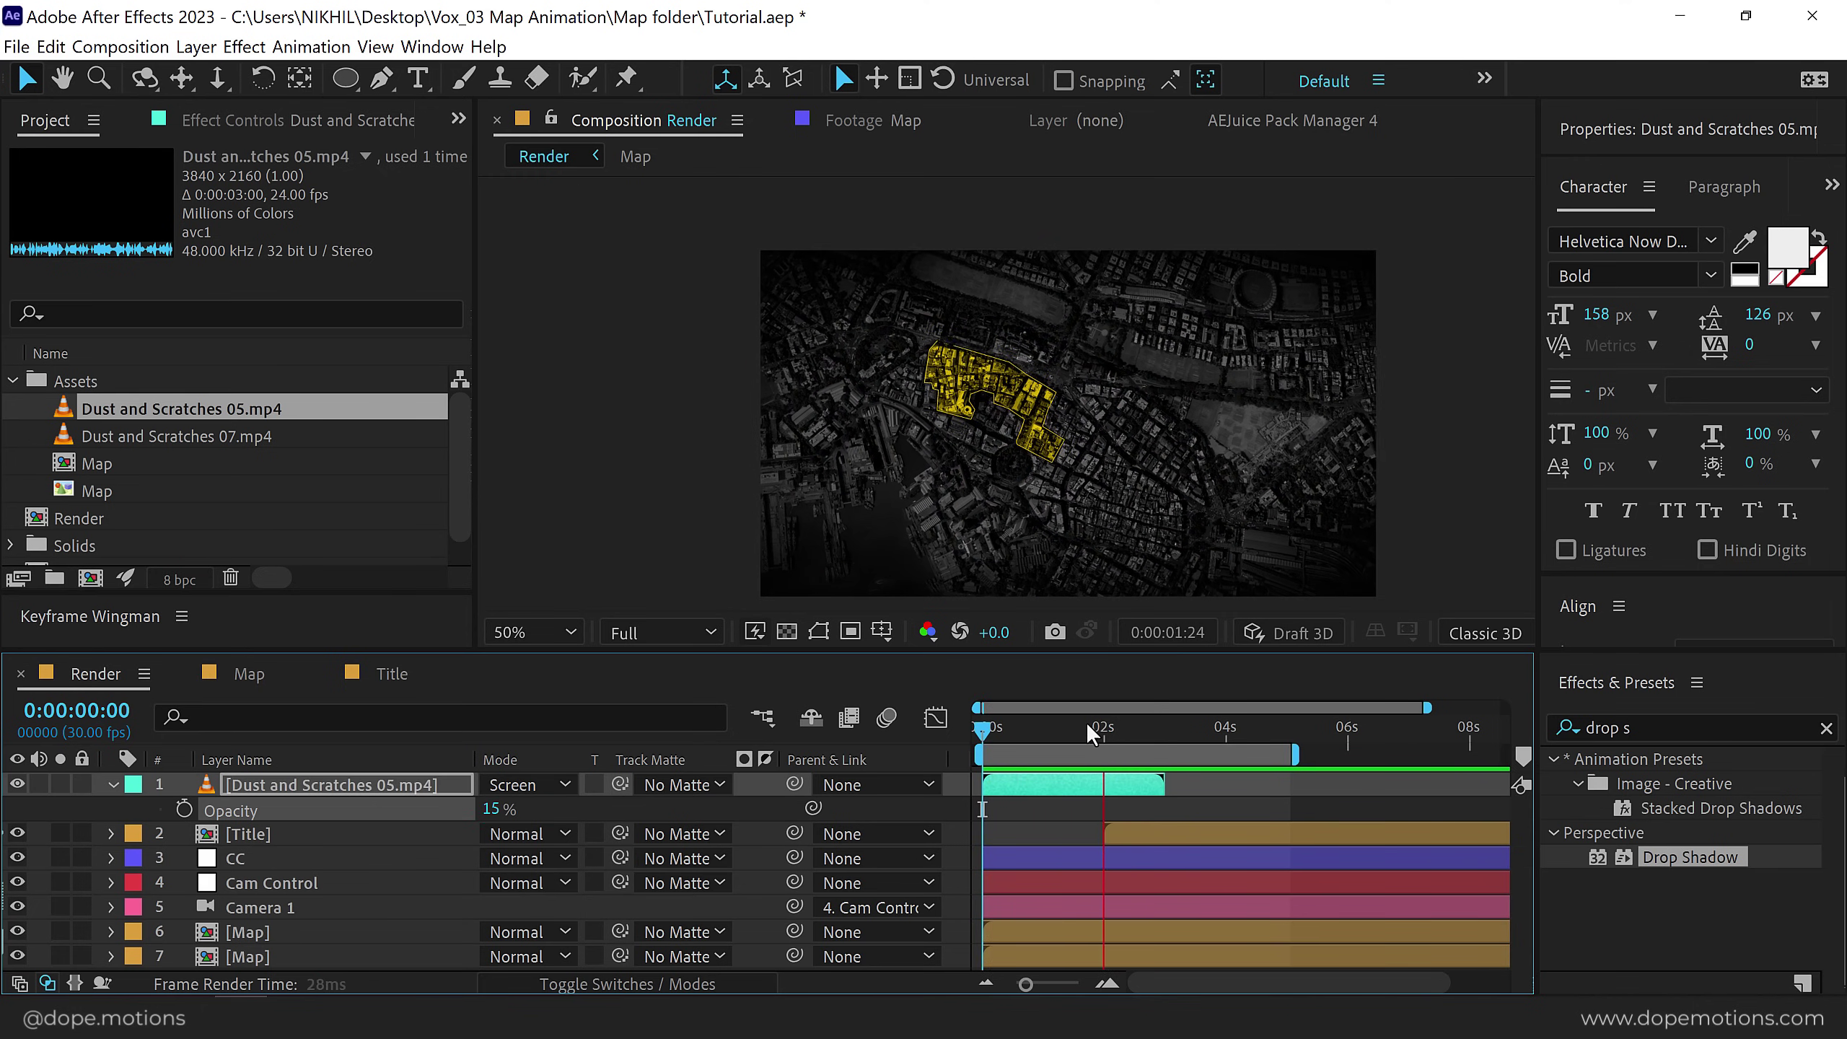
{"action": "key", "text": "space"}
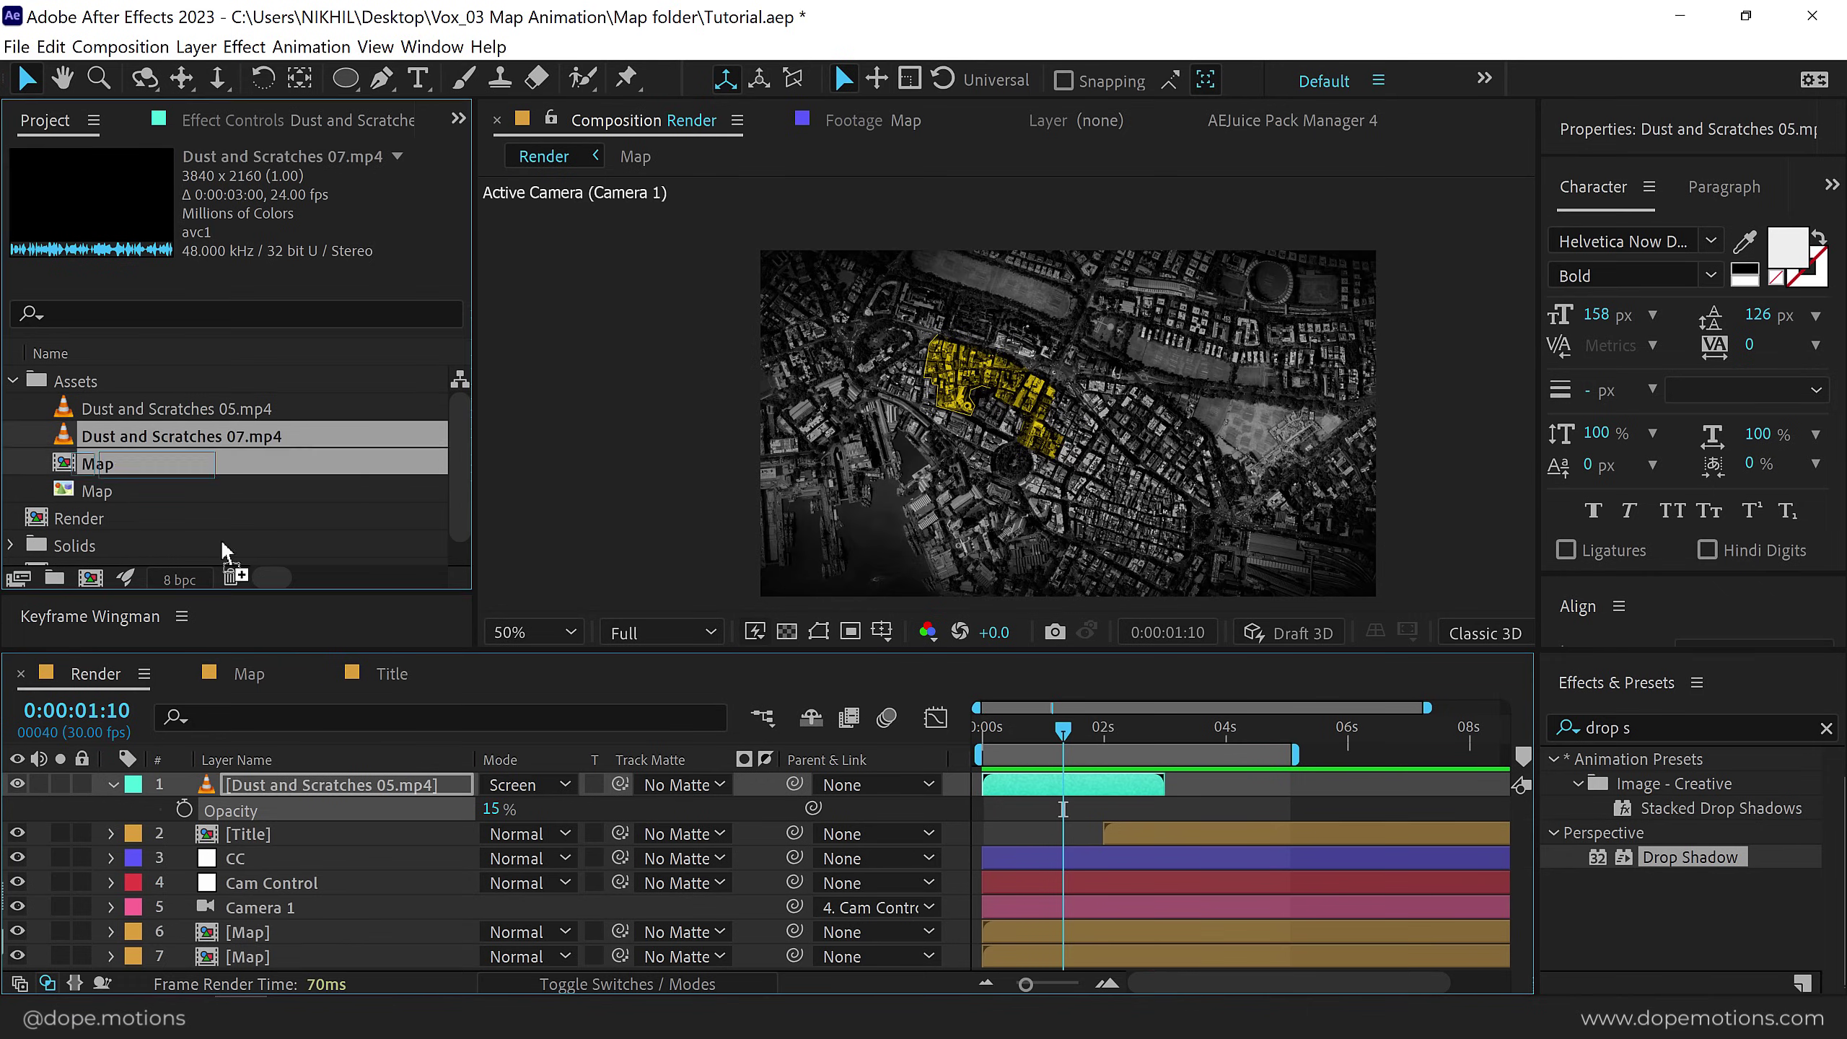
Add Dust and Scratches 07.mp4 to the comp at 70% scale with Screen blending.
{"action": "left_click_drag", "start_coordinate": [175, 435], "coordinate": [320, 784]}
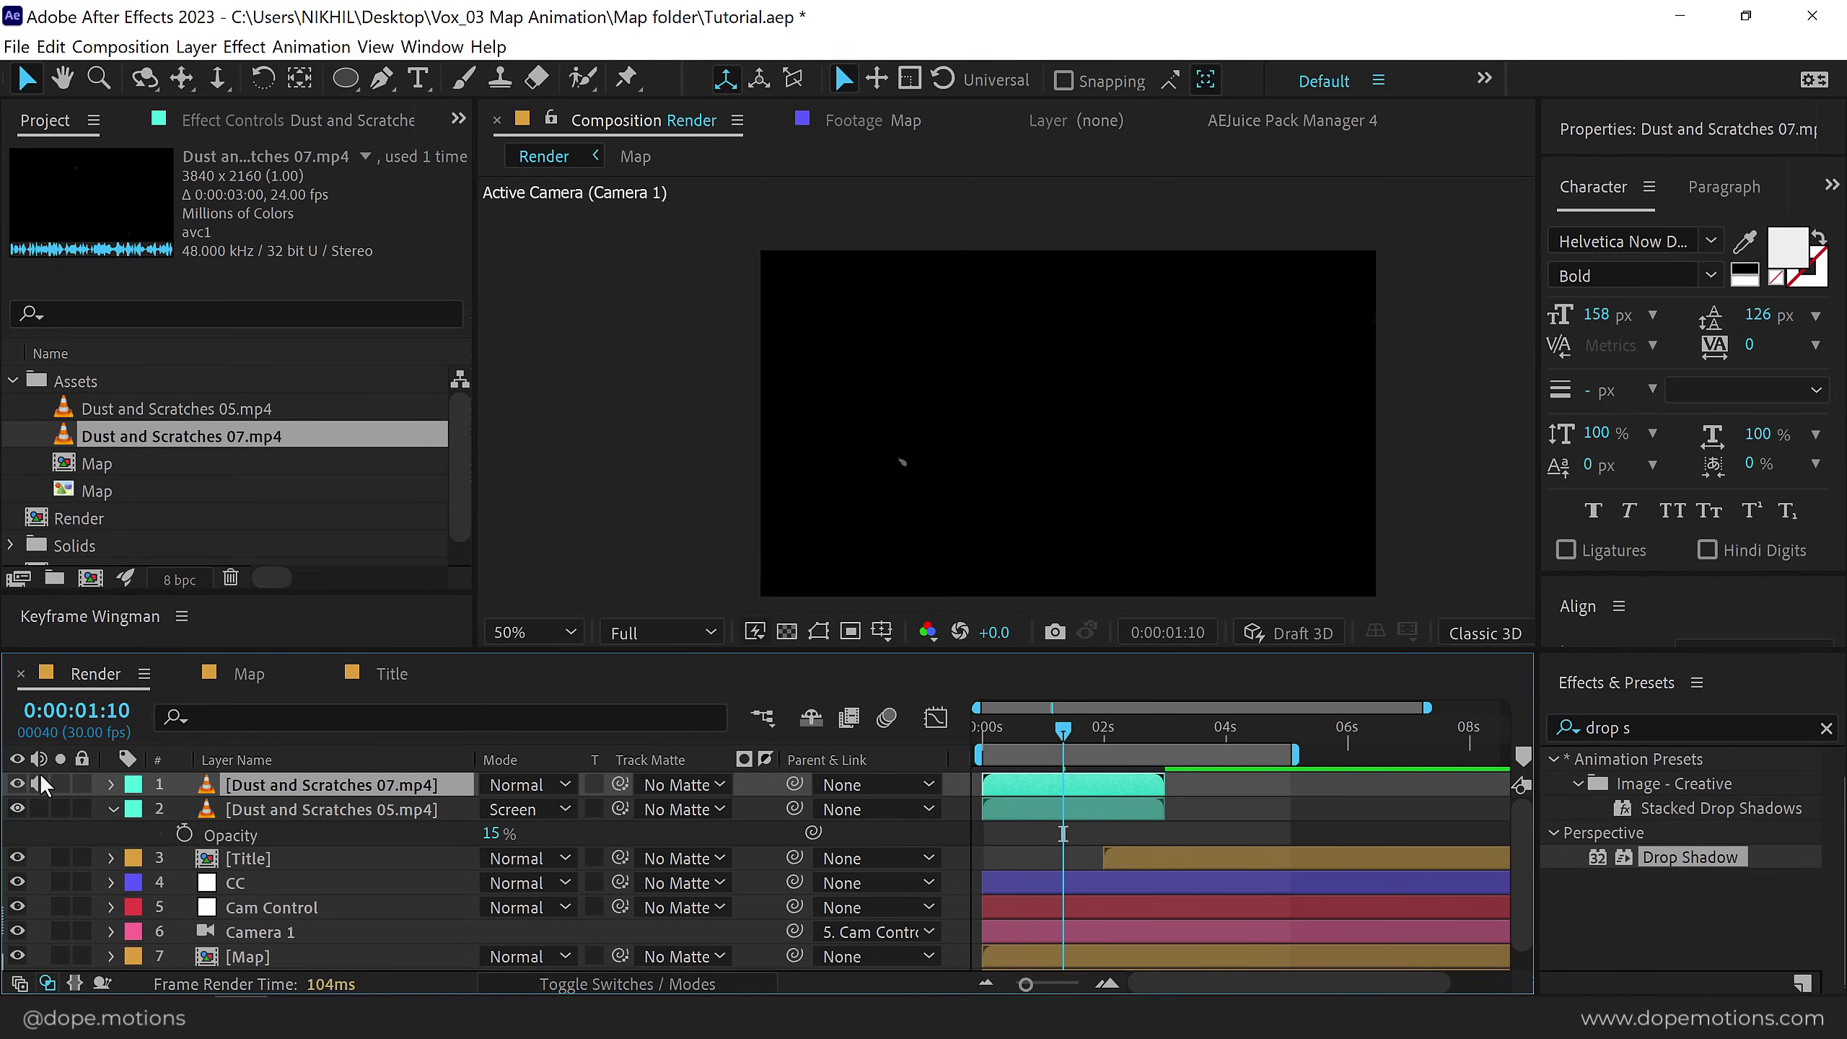
{"action": "key", "text": "s"}
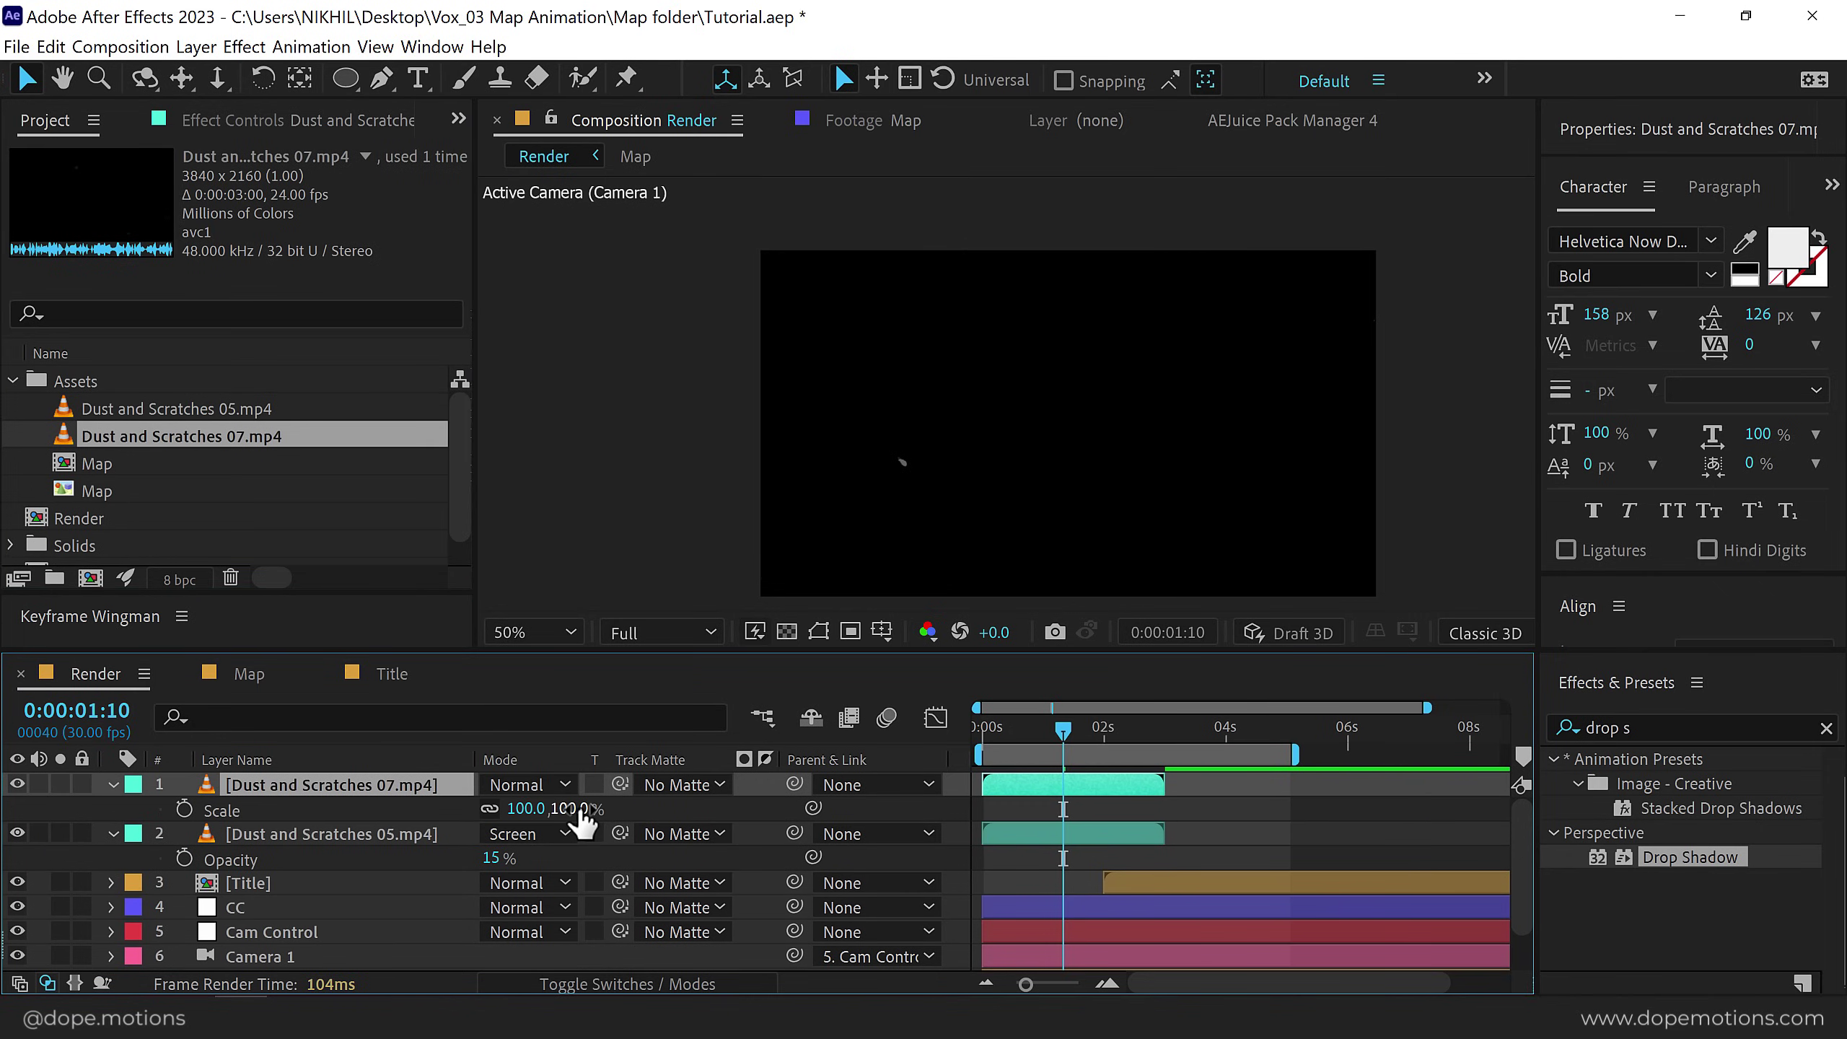
{"action": "left_click_drag", "start_coordinate": [518, 808], "coordinate": [540, 809]}
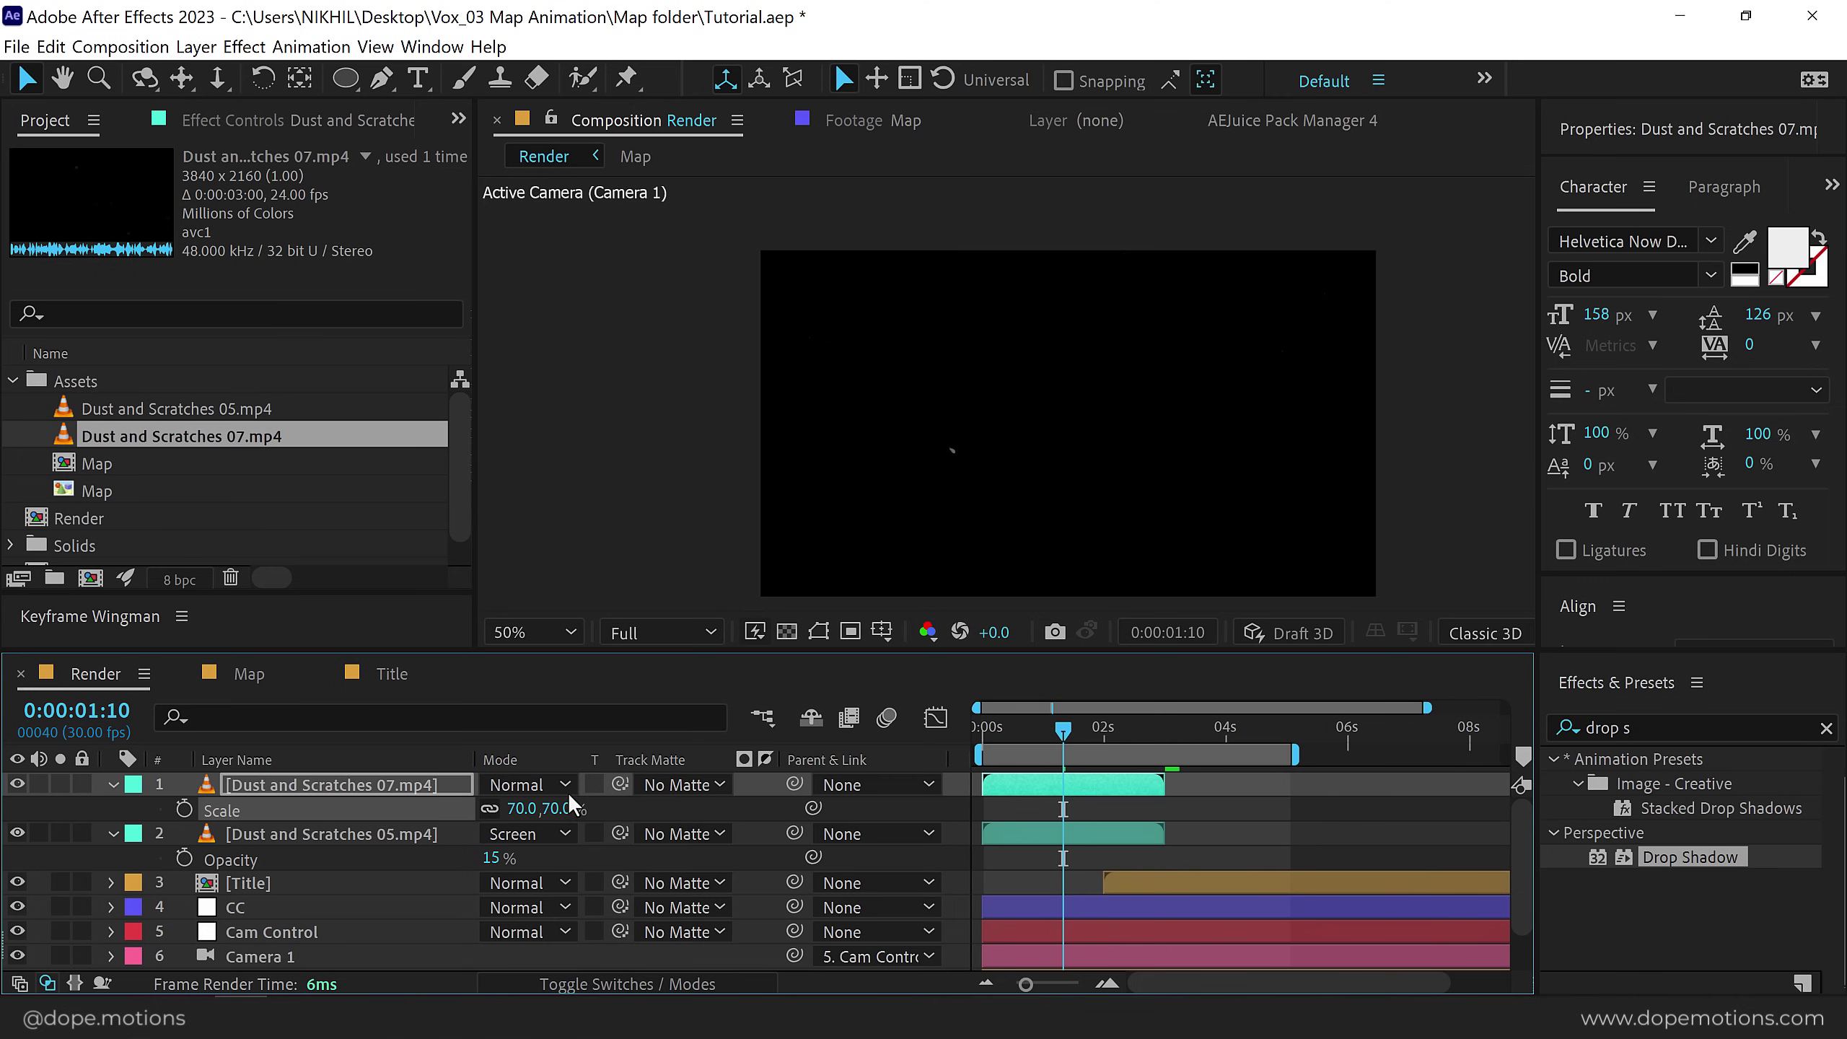
{"action": "left_click", "coordinate": [530, 785]}
{"action": "left_click", "coordinate": [619, 308]}
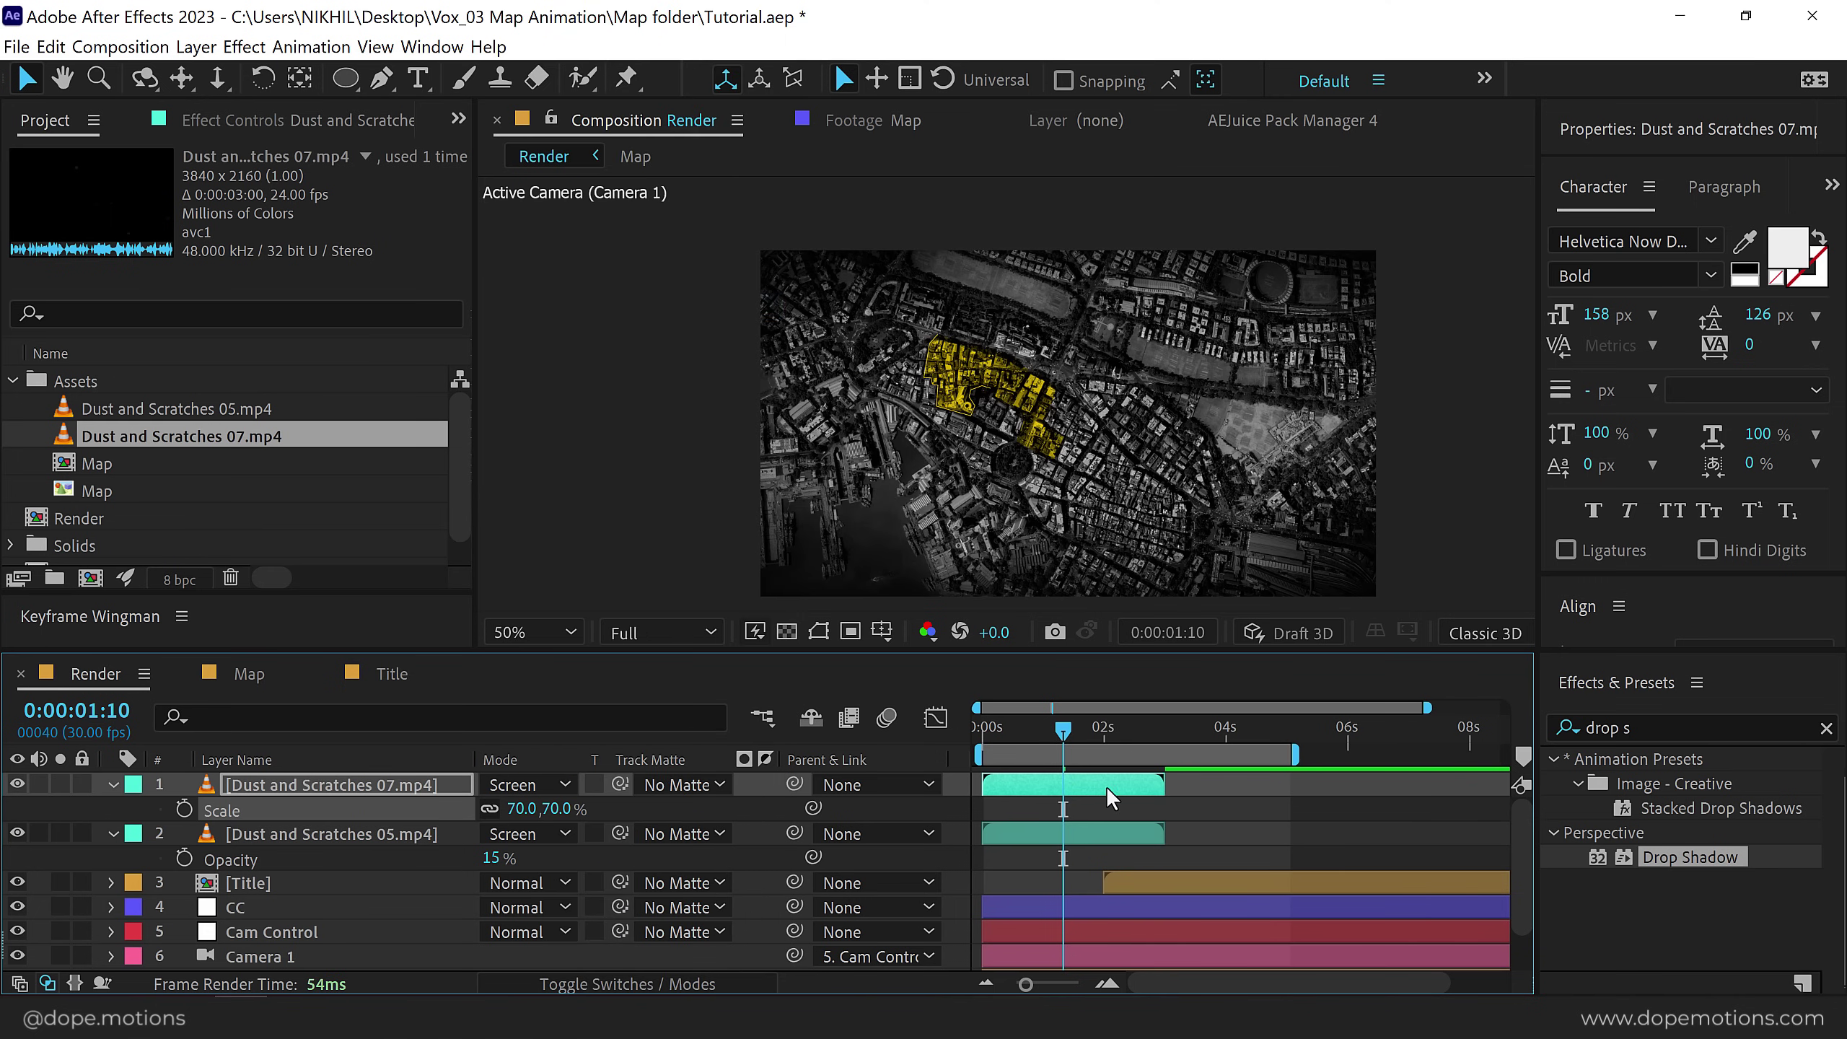
Duplicate the 07 dust layer, offset the copy to about 3 seconds, and duplicate the 05 layer.
{"action": "left_click", "coordinate": [1106, 786]}
{"action": "key", "text": "ctrl+d"}
{"action": "left_click_drag", "start_coordinate": [1105, 786], "coordinate": [1302, 782]}
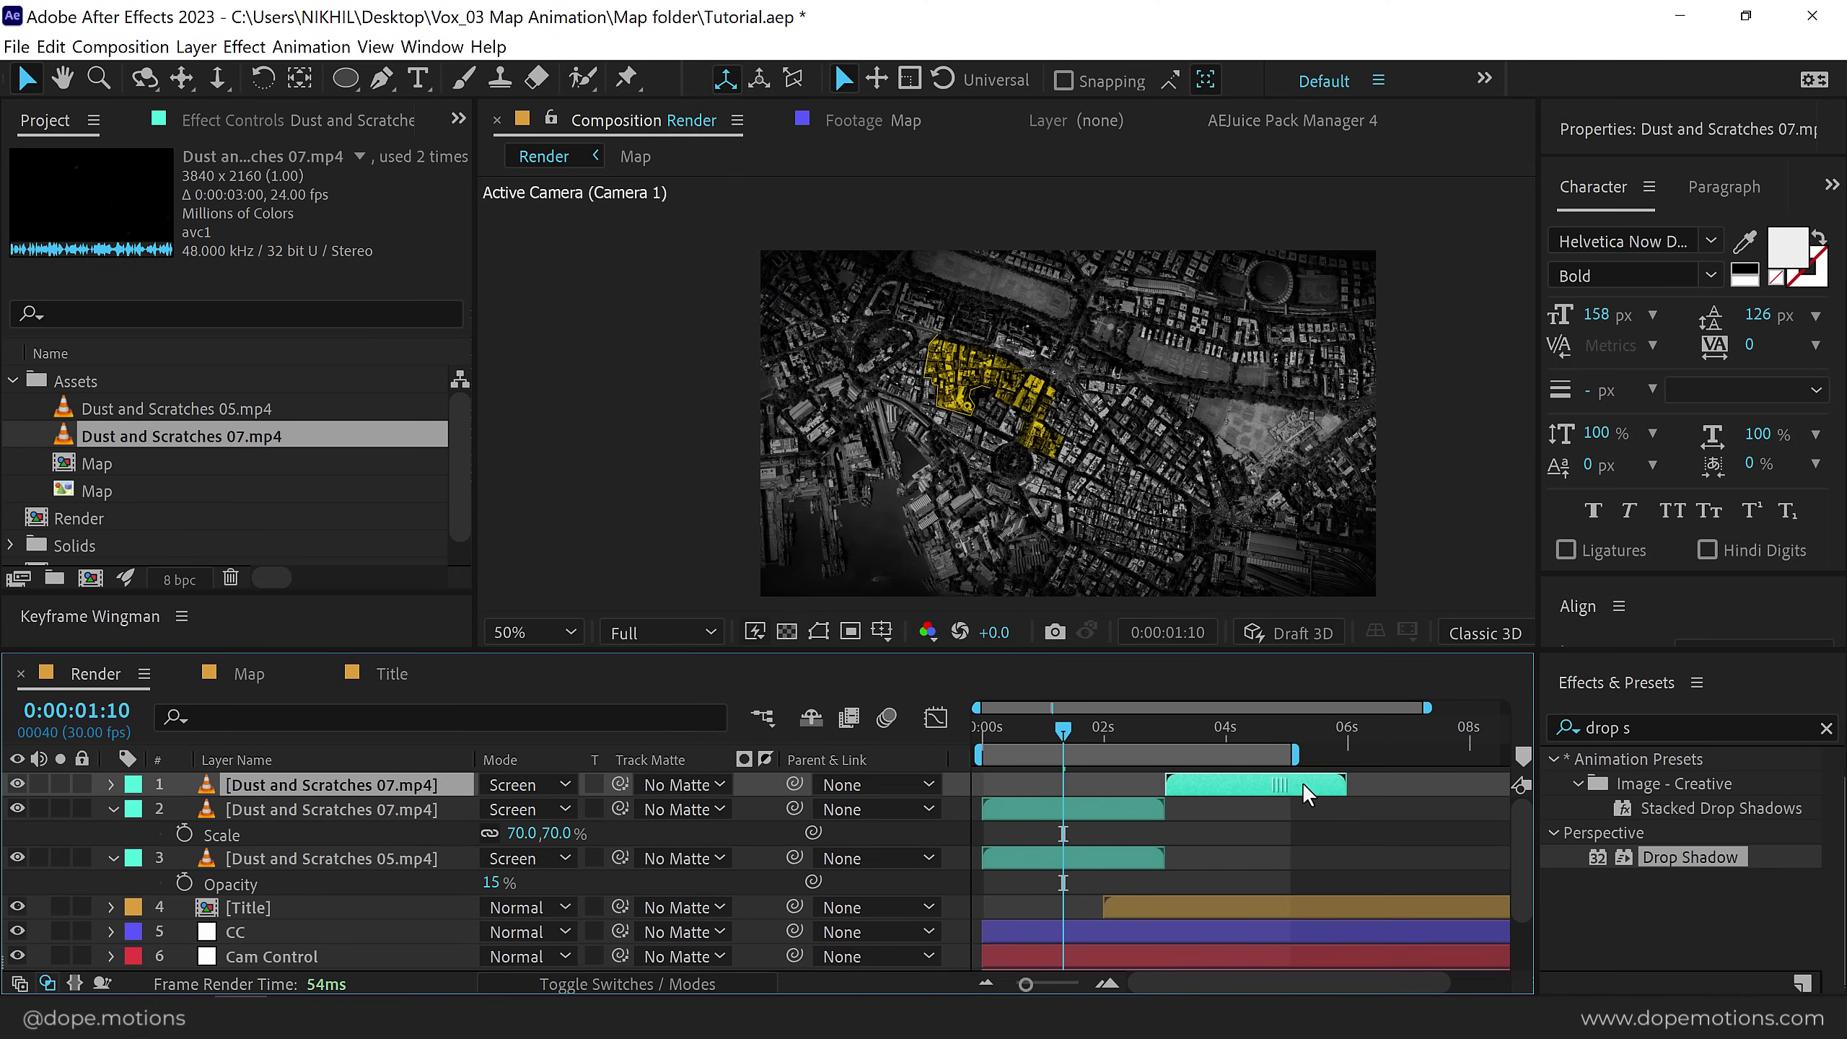
{"action": "left_click", "coordinate": [1125, 849]}
{"action": "key", "text": "ctrl+d"}
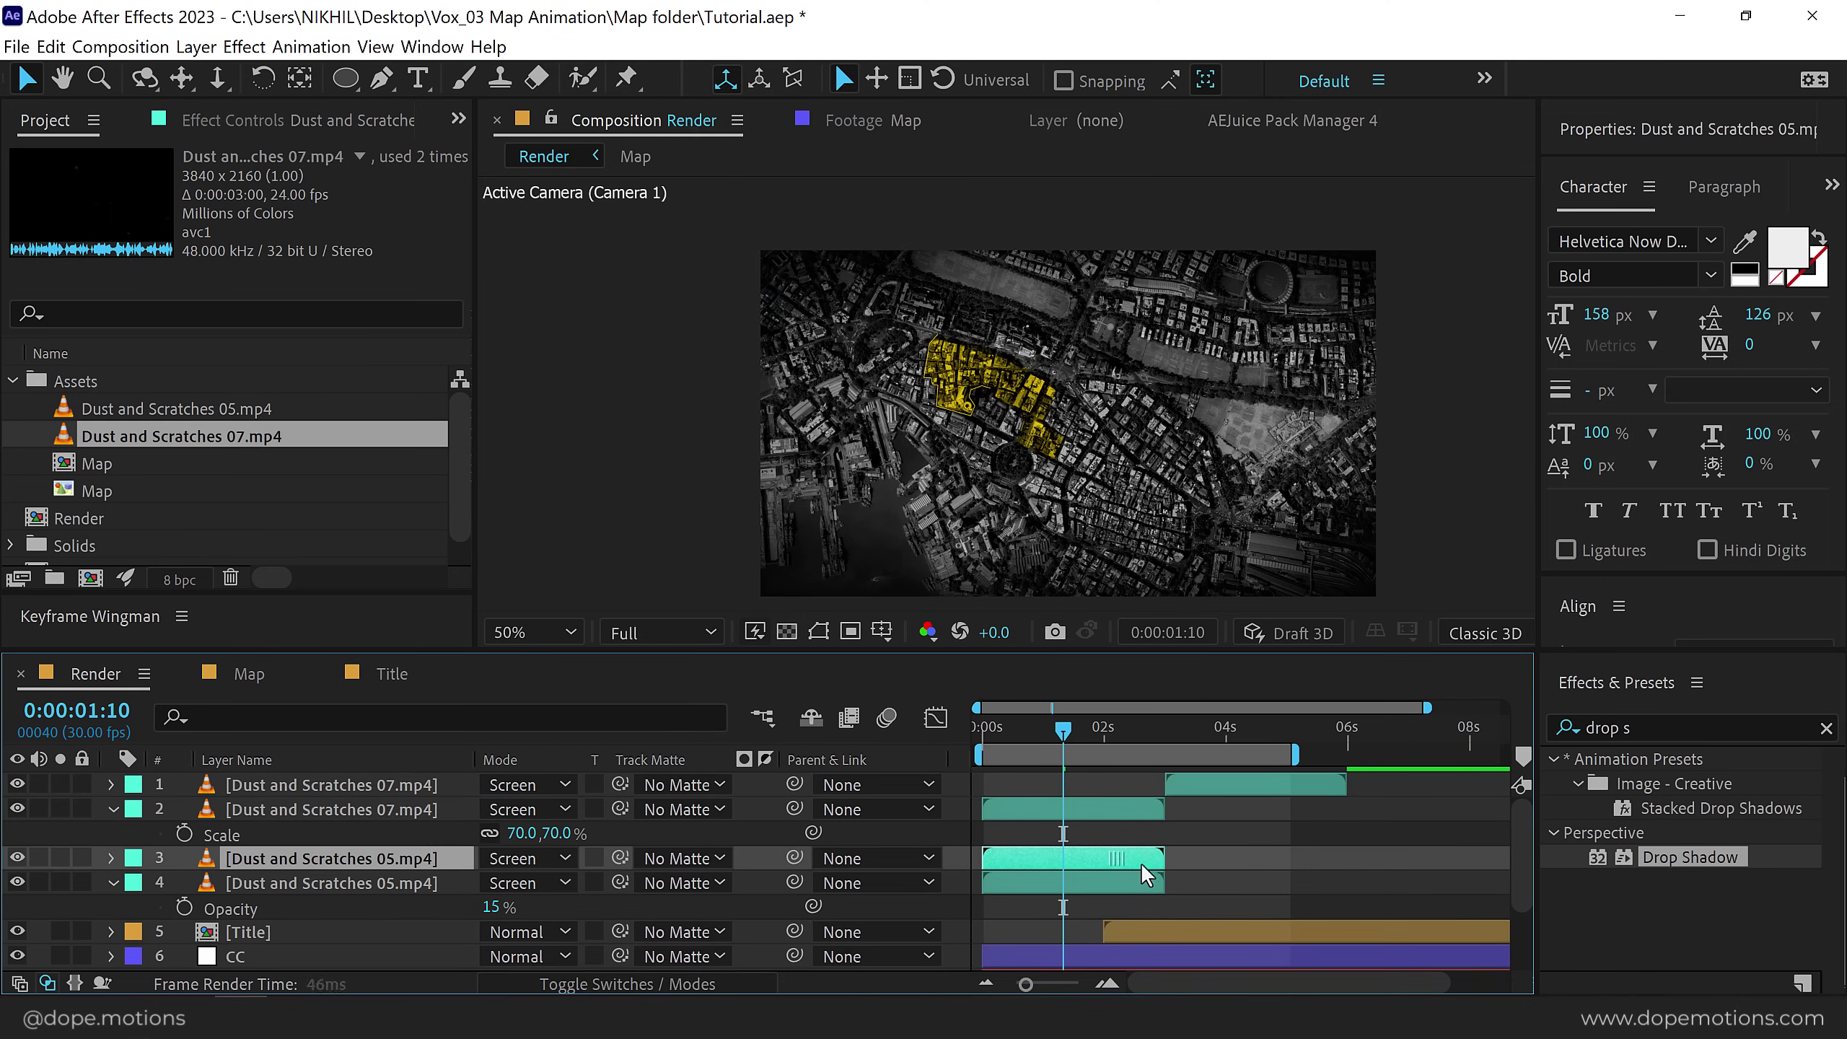
Collapse all layer properties and enlarge the timeline to show every layer.
{"action": "key", "text": "ctrl+a"}
{"action": "key", "text": "u"}
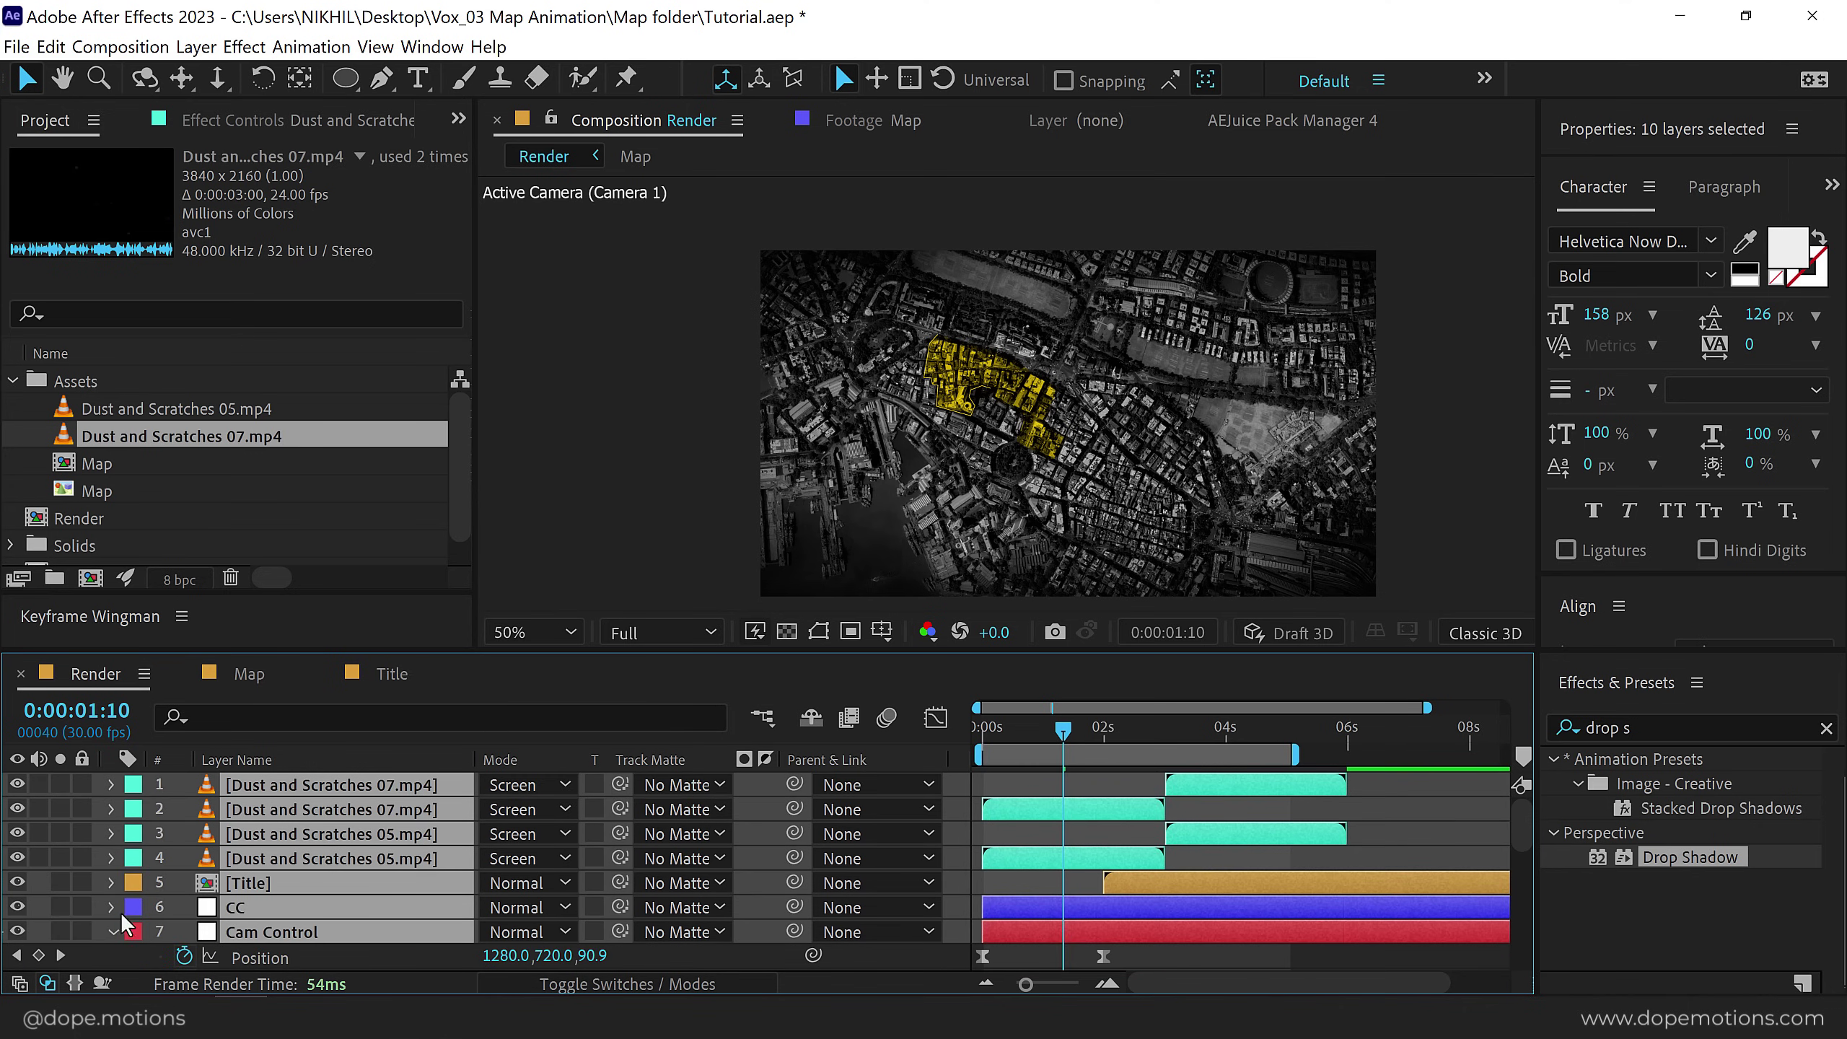
{"action": "left_click", "coordinate": [111, 934]}
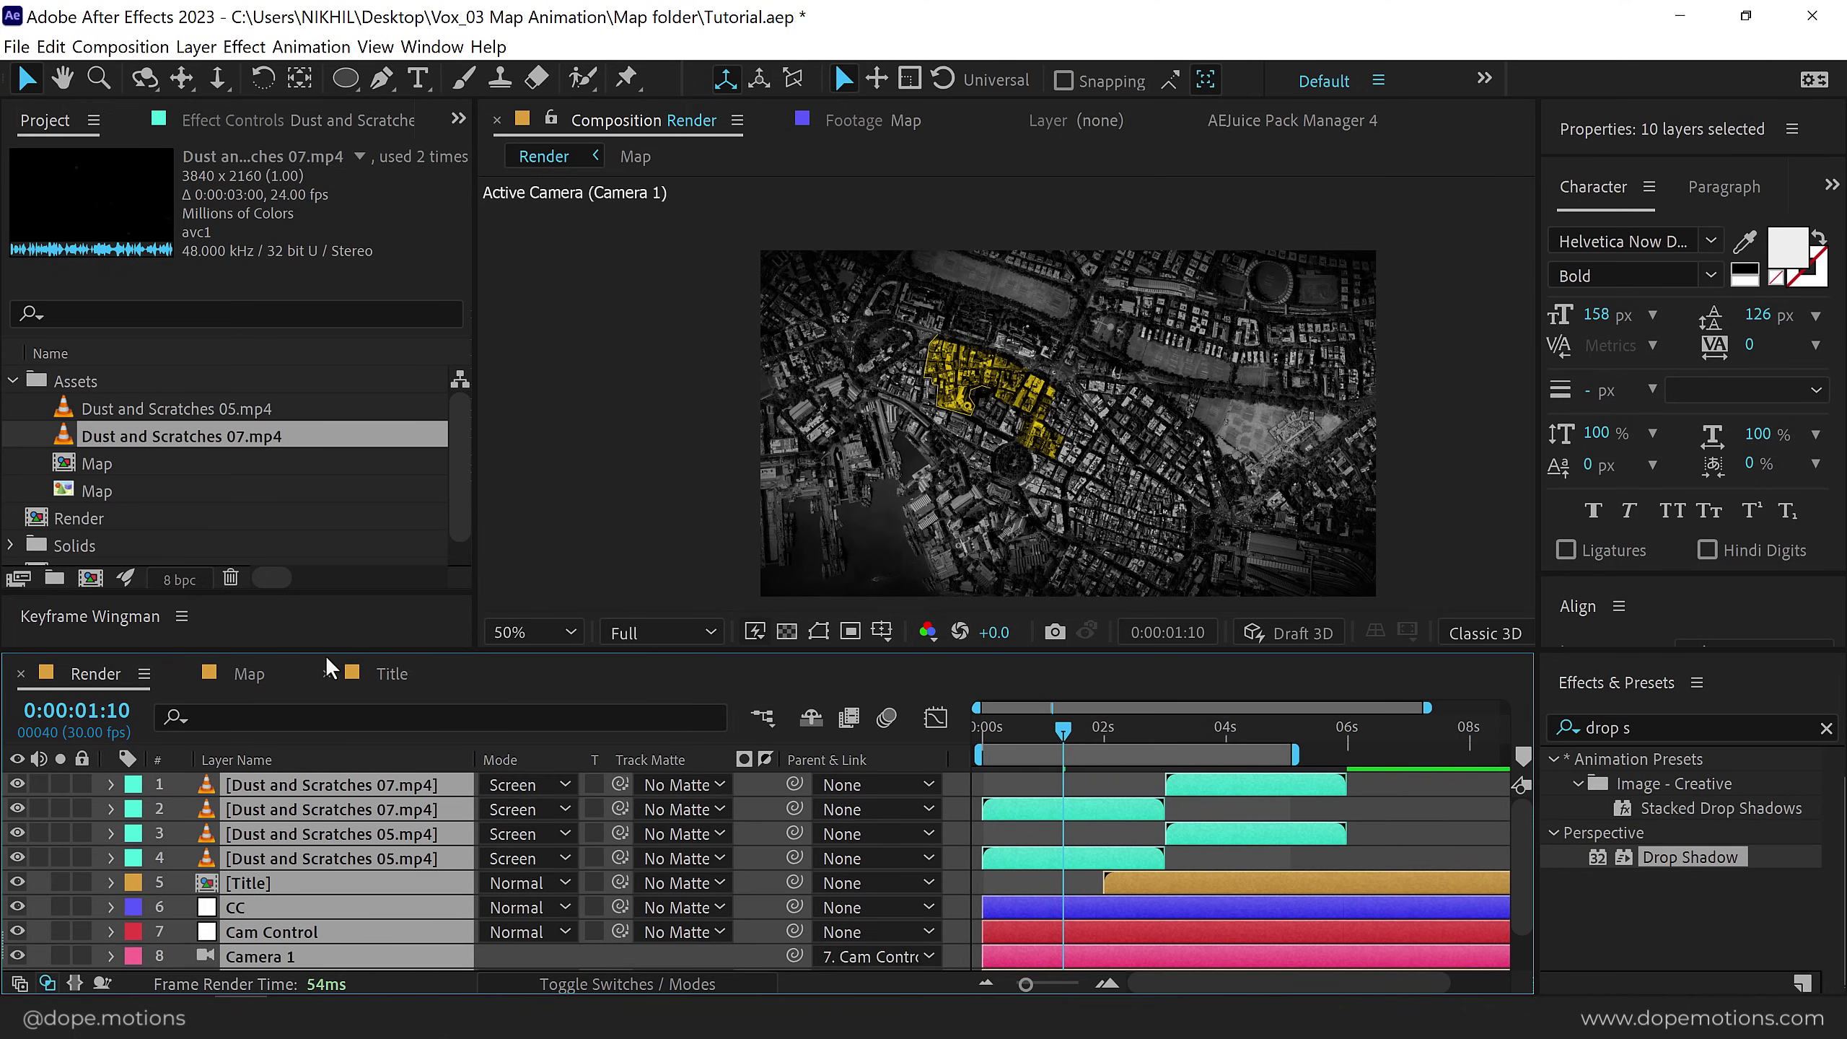
{"action": "left_click_drag", "start_coordinate": [311, 647], "coordinate": [311, 584]}
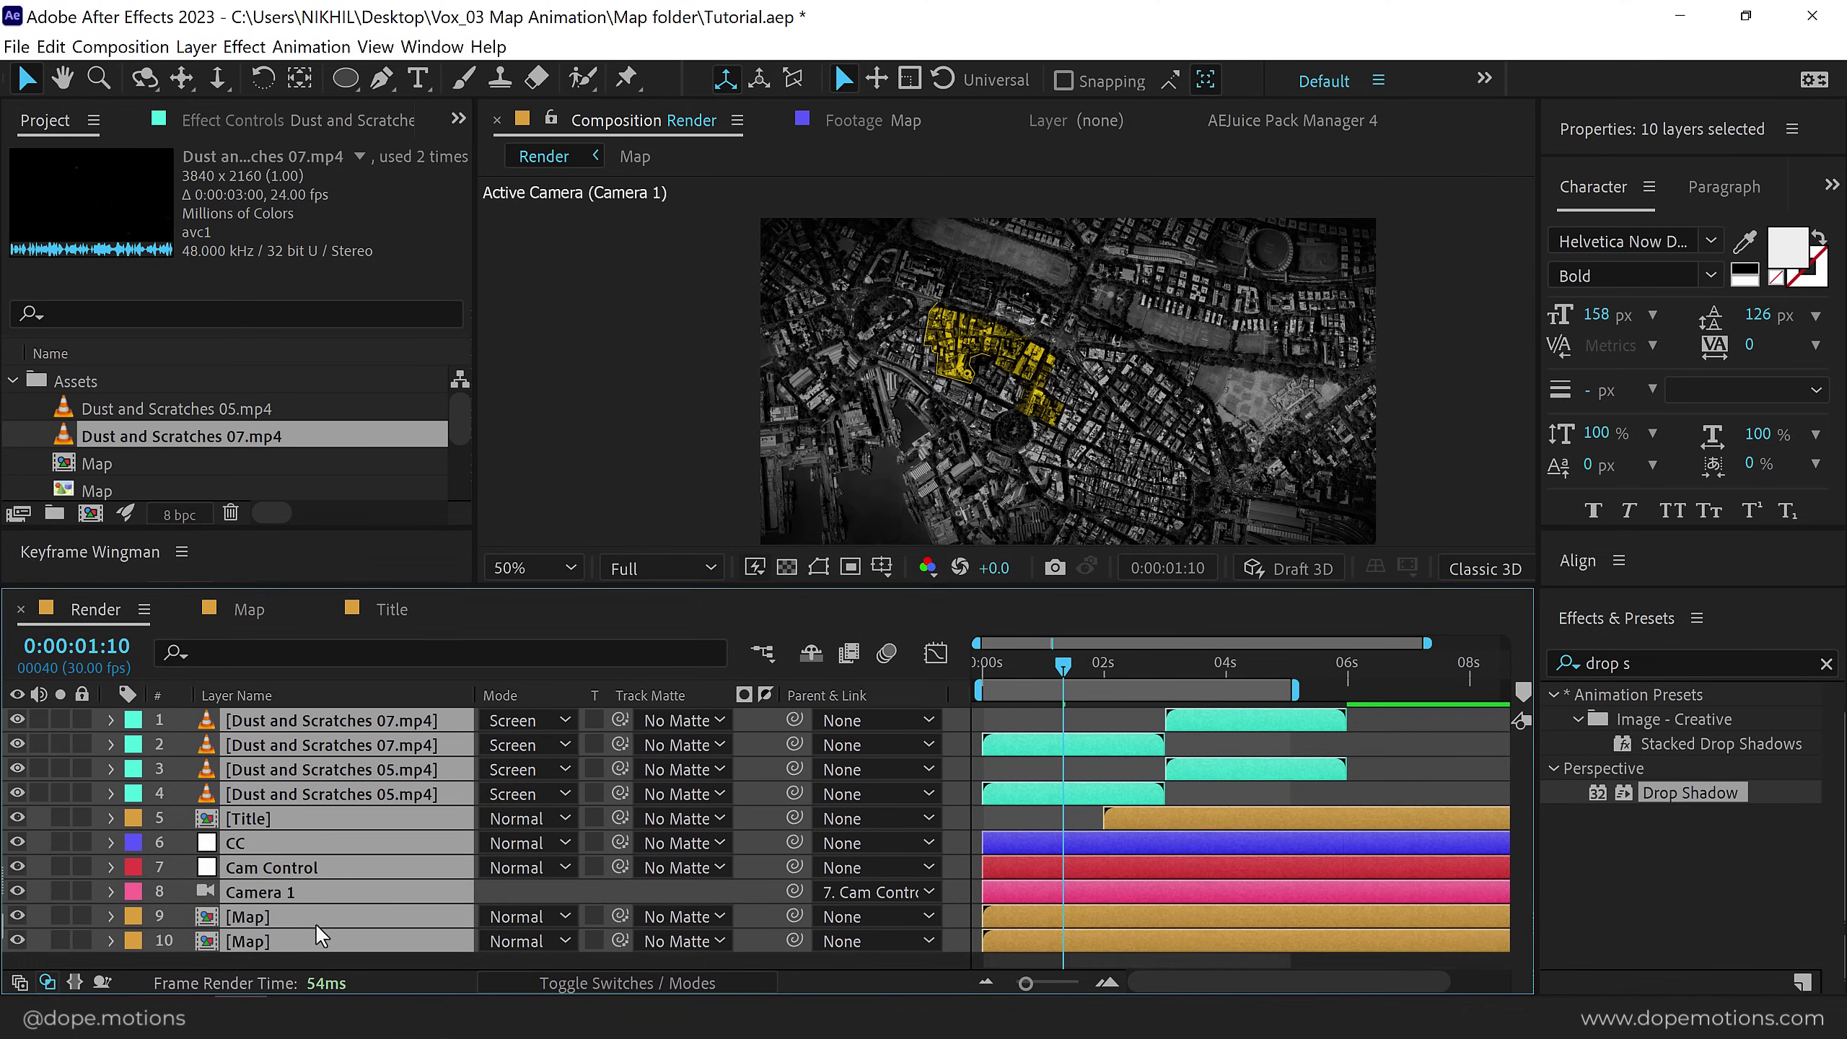
{"action": "left_click", "coordinate": [280, 959]}
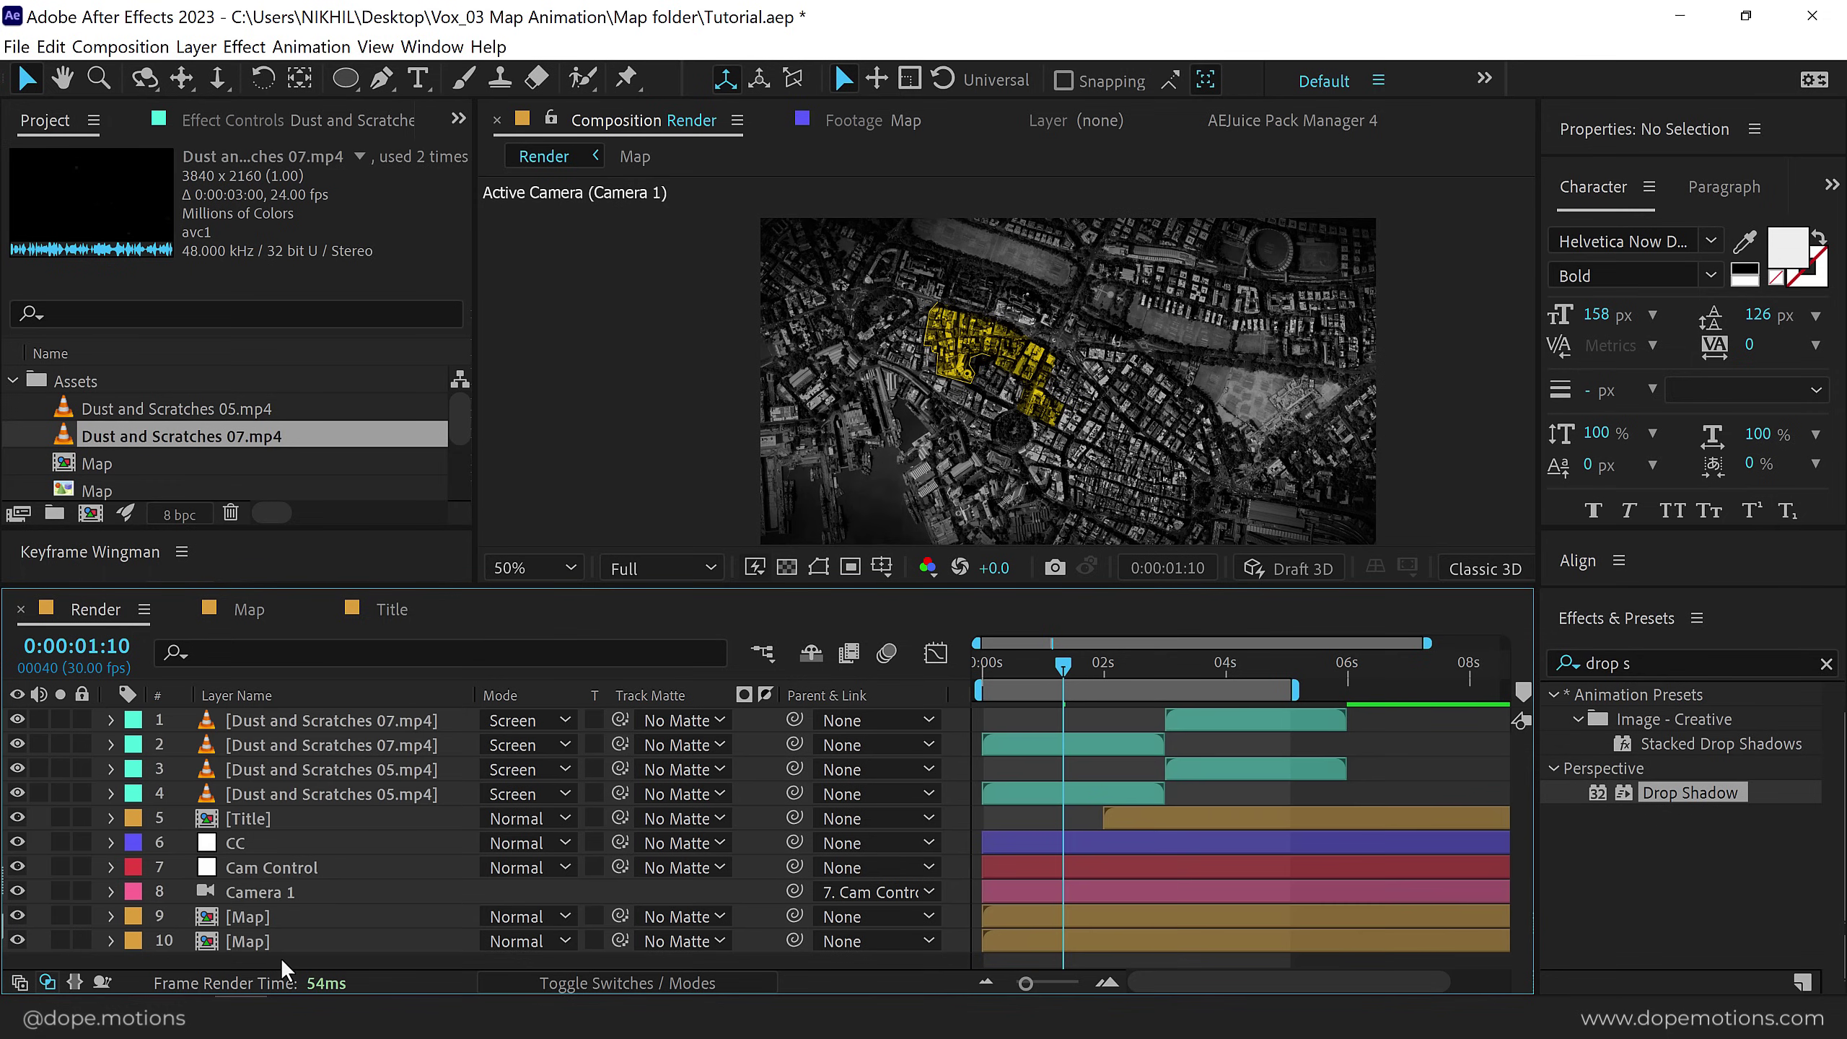
Add a new adjustment layer at the top and name it Time.
{"action": "key", "text": "space"}
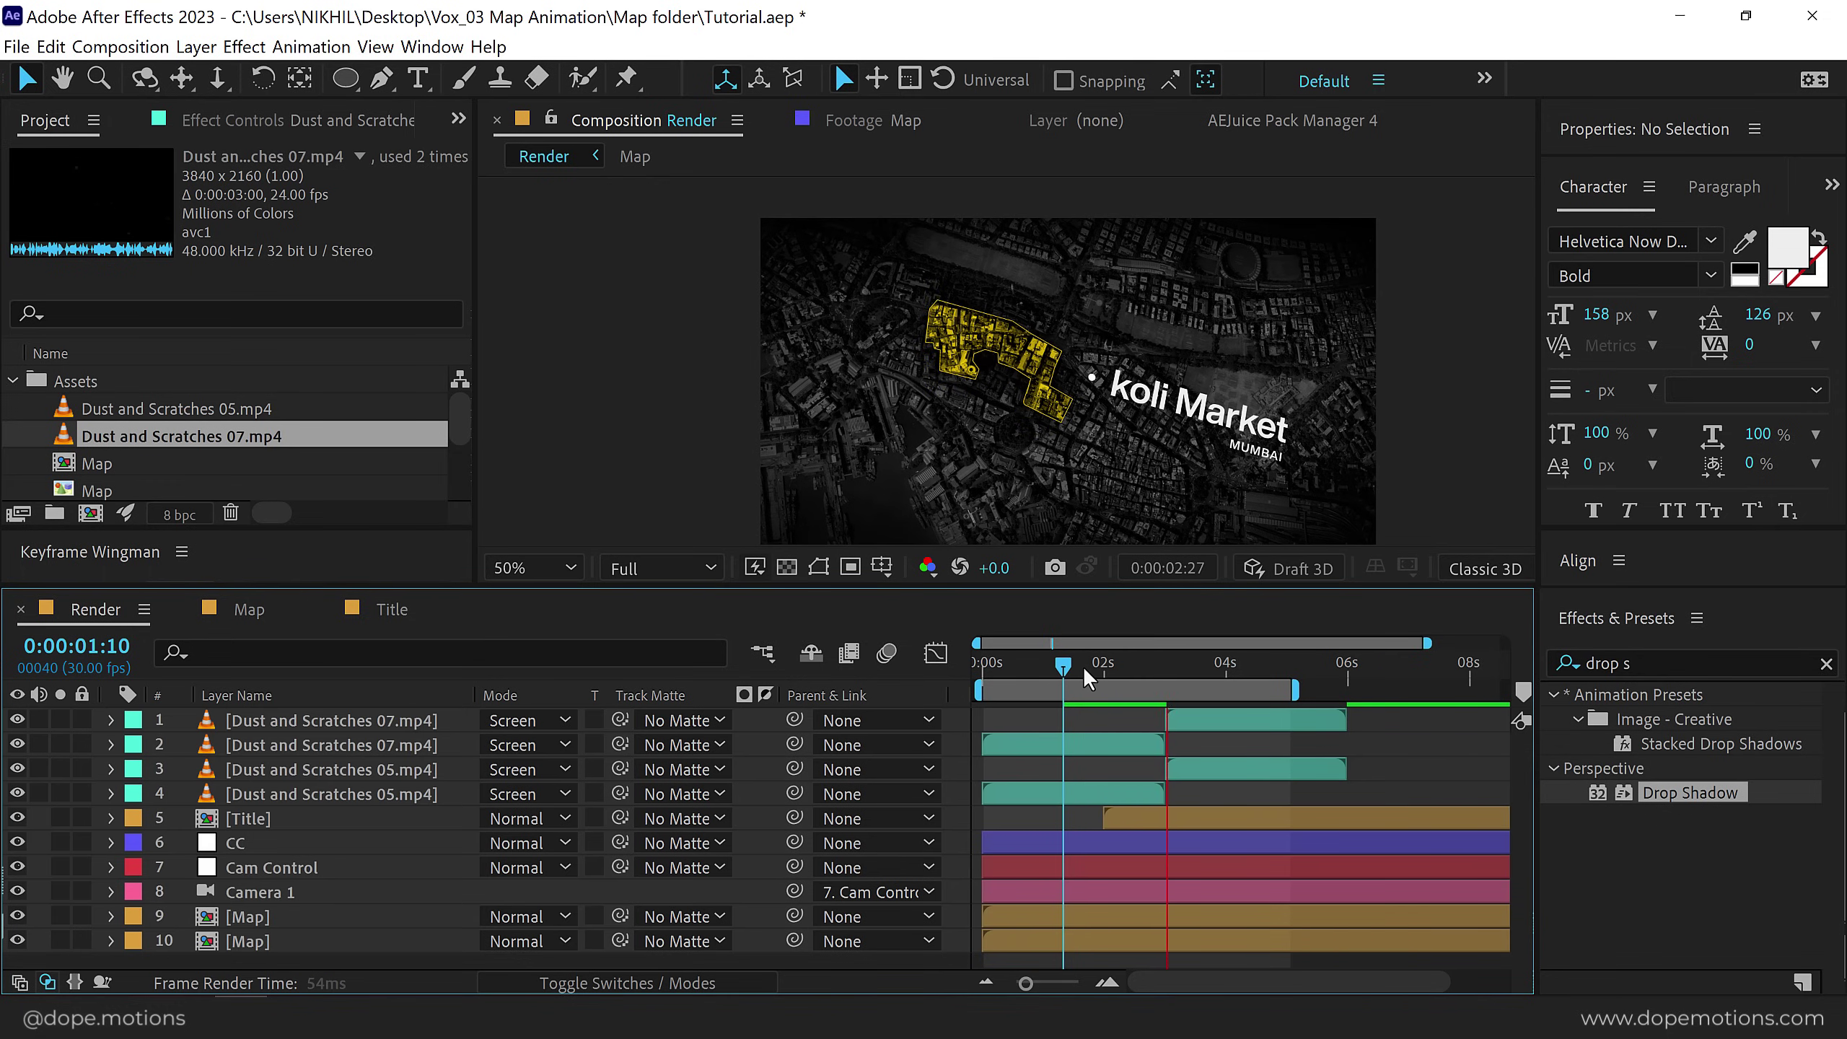
{"action": "key", "text": "space"}
{"action": "right_click", "coordinate": [253, 964]}
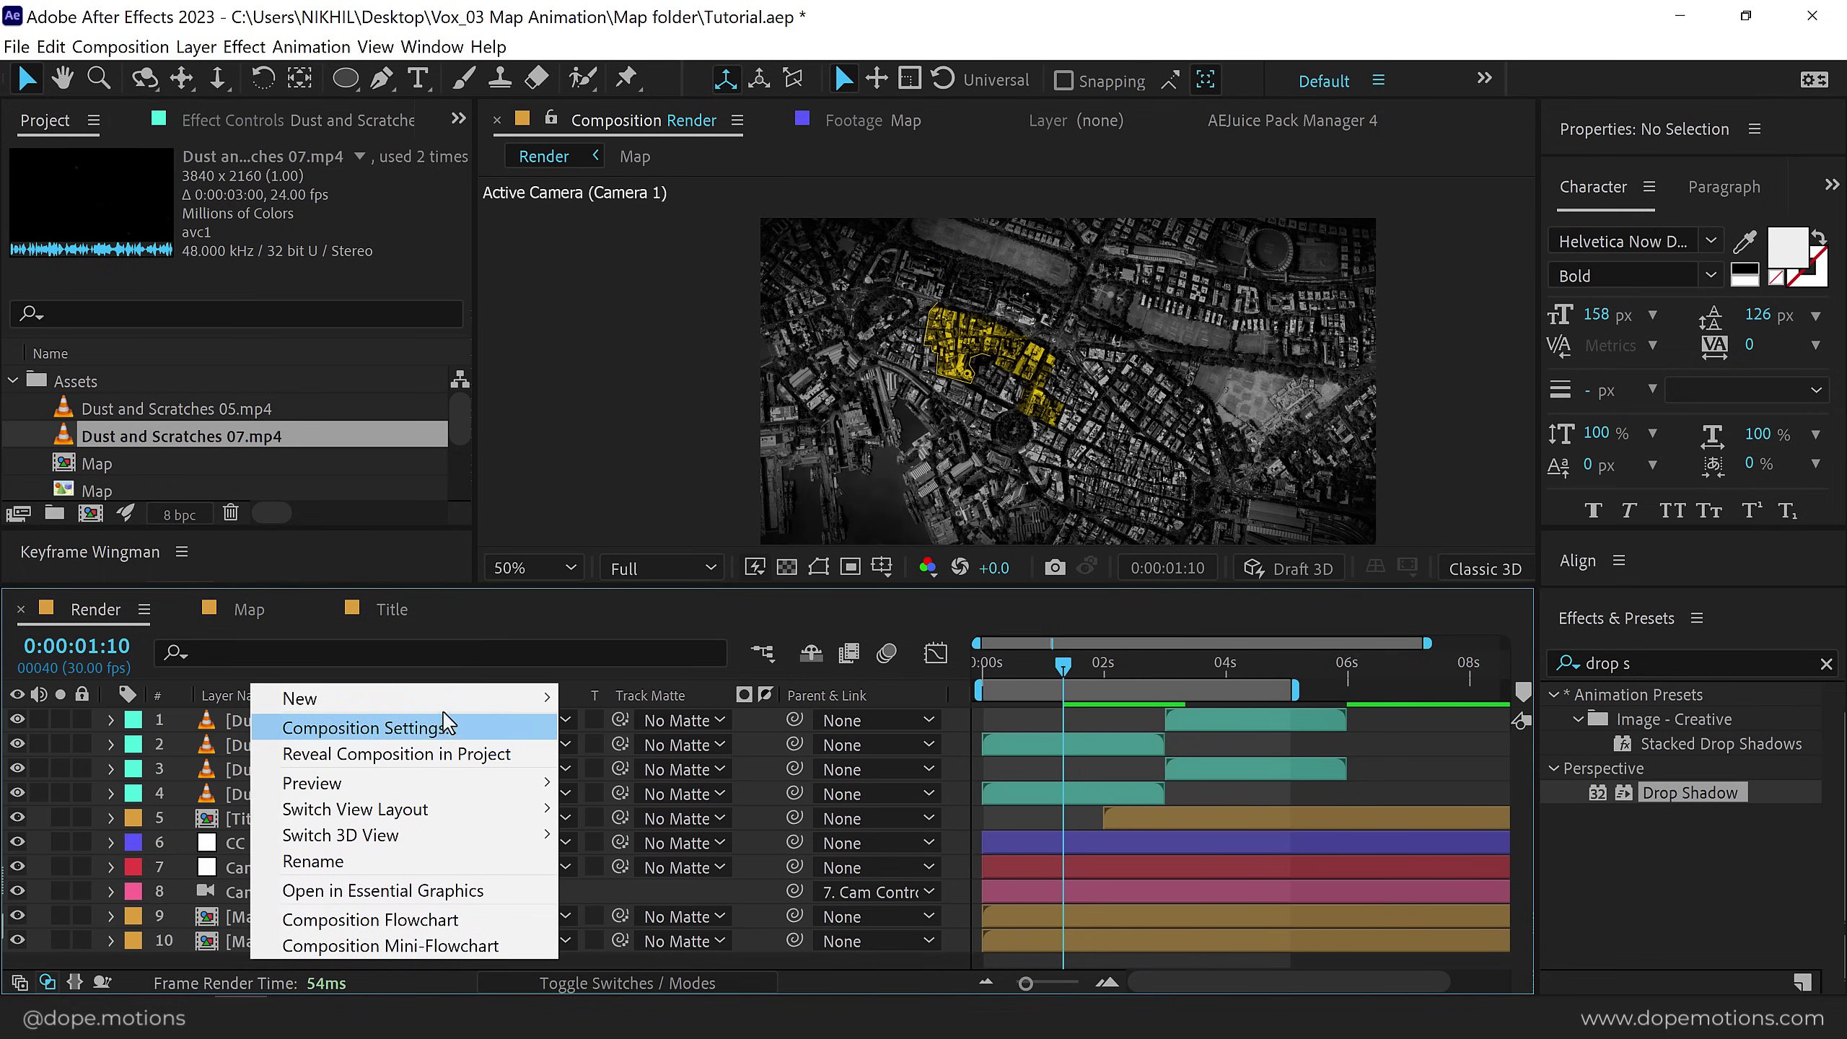
{"action": "mouse_move", "coordinate": [451, 700]}
{"action": "left_click", "coordinate": [652, 883]}
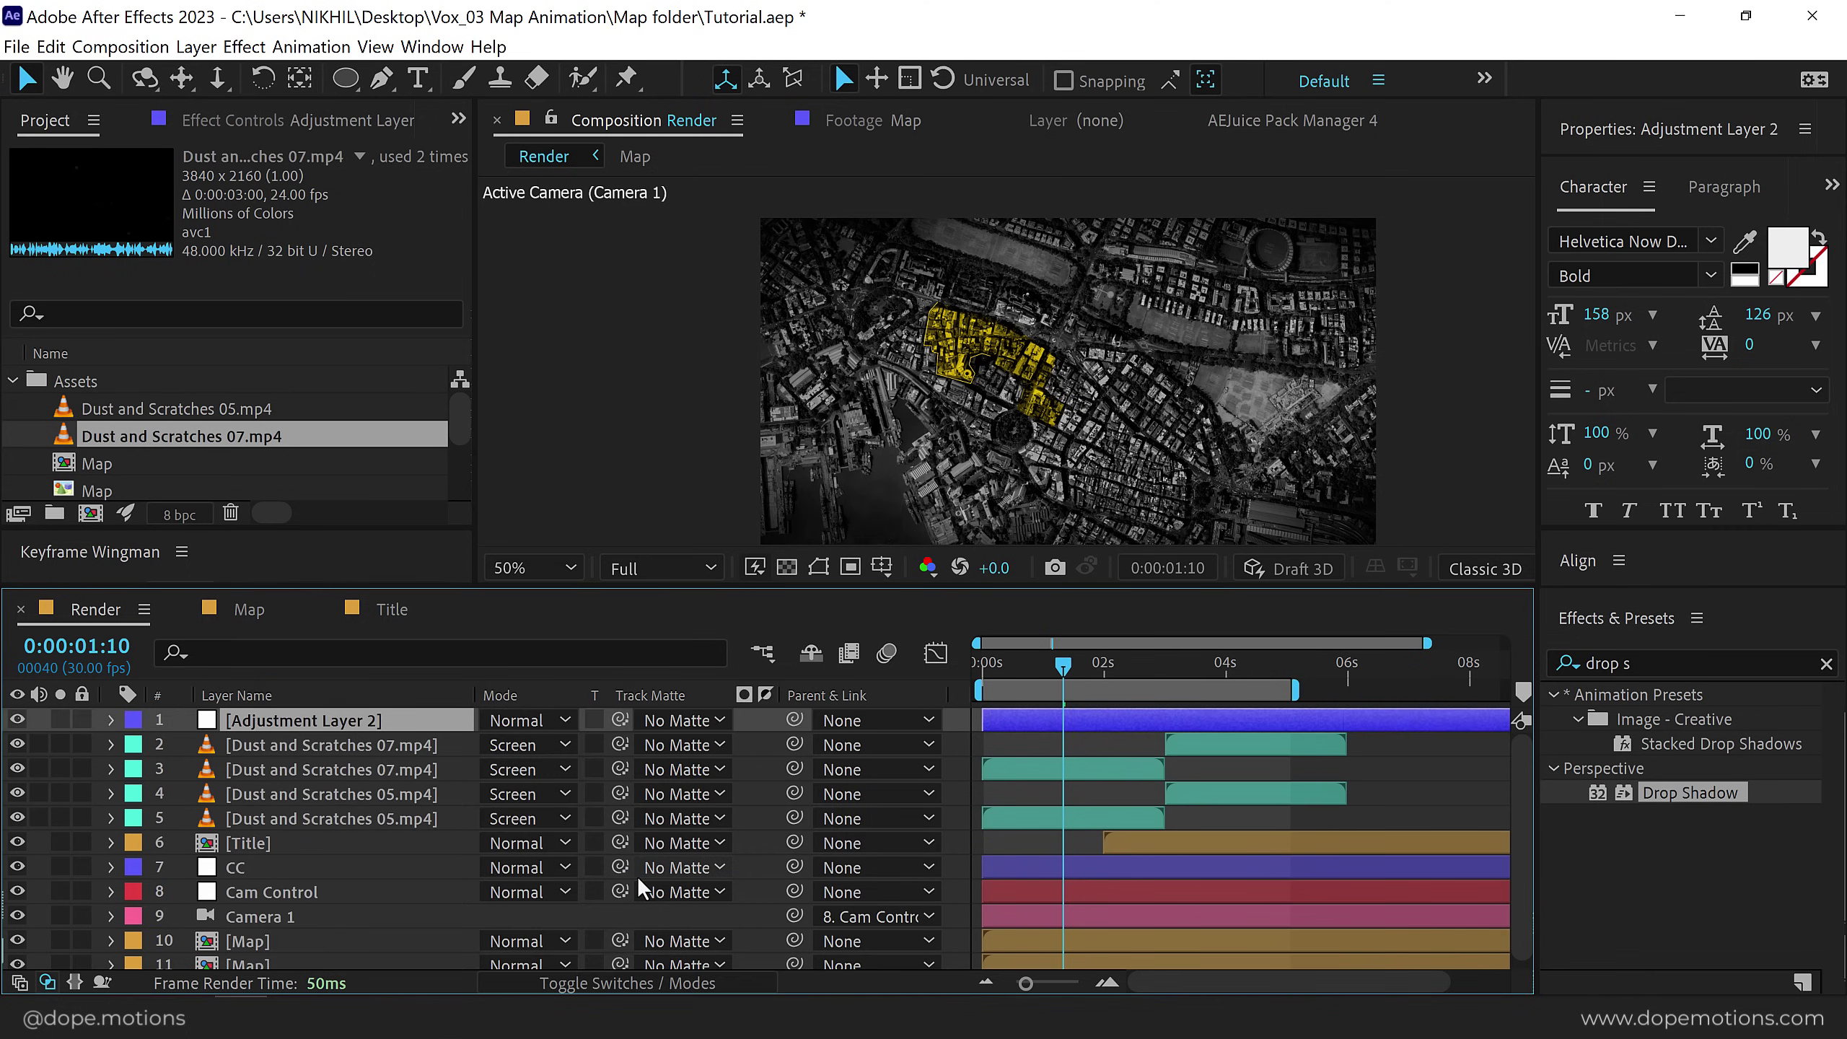
{"action": "key", "text": "Return"}
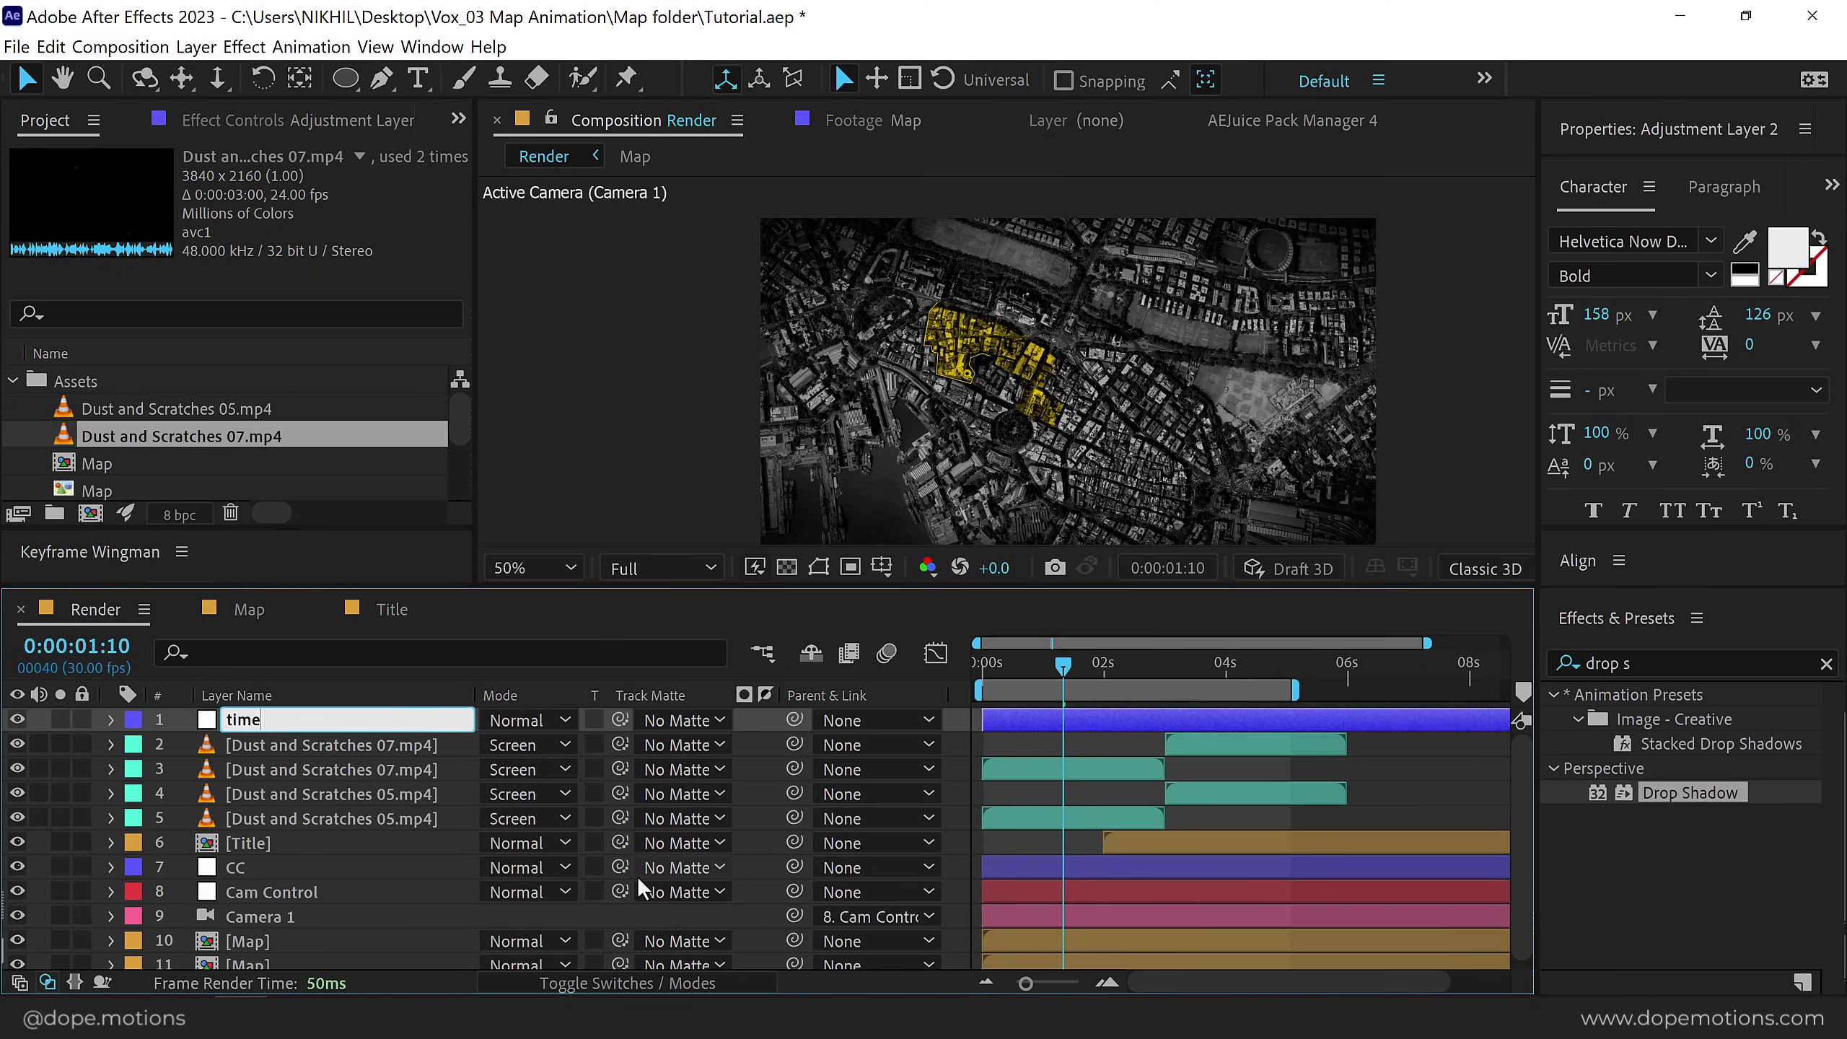
{"action": "type", "text": "e"}
{"action": "key", "text": "Return"}
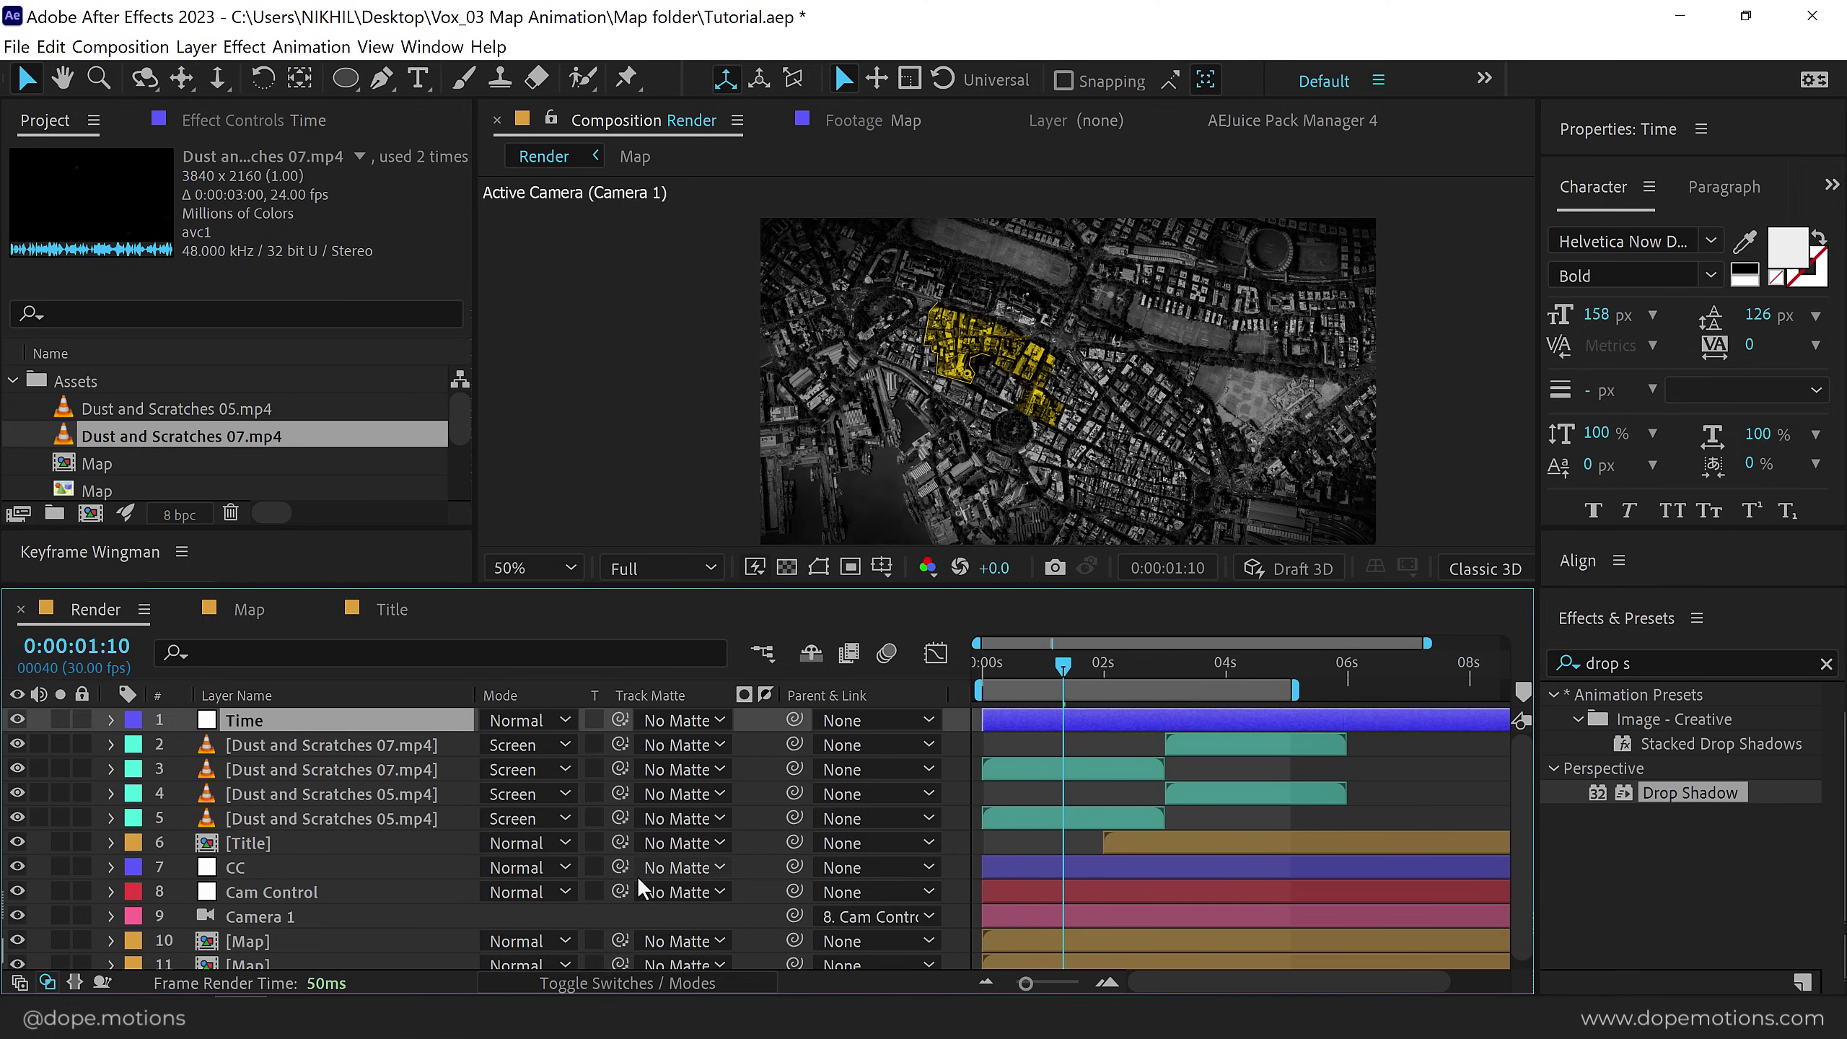
Apply Posterize Time to the Time layer at 12 fps and preview from the start.
{"action": "key", "text": "ctrl+space"}
{"action": "type", "text": "pos"}
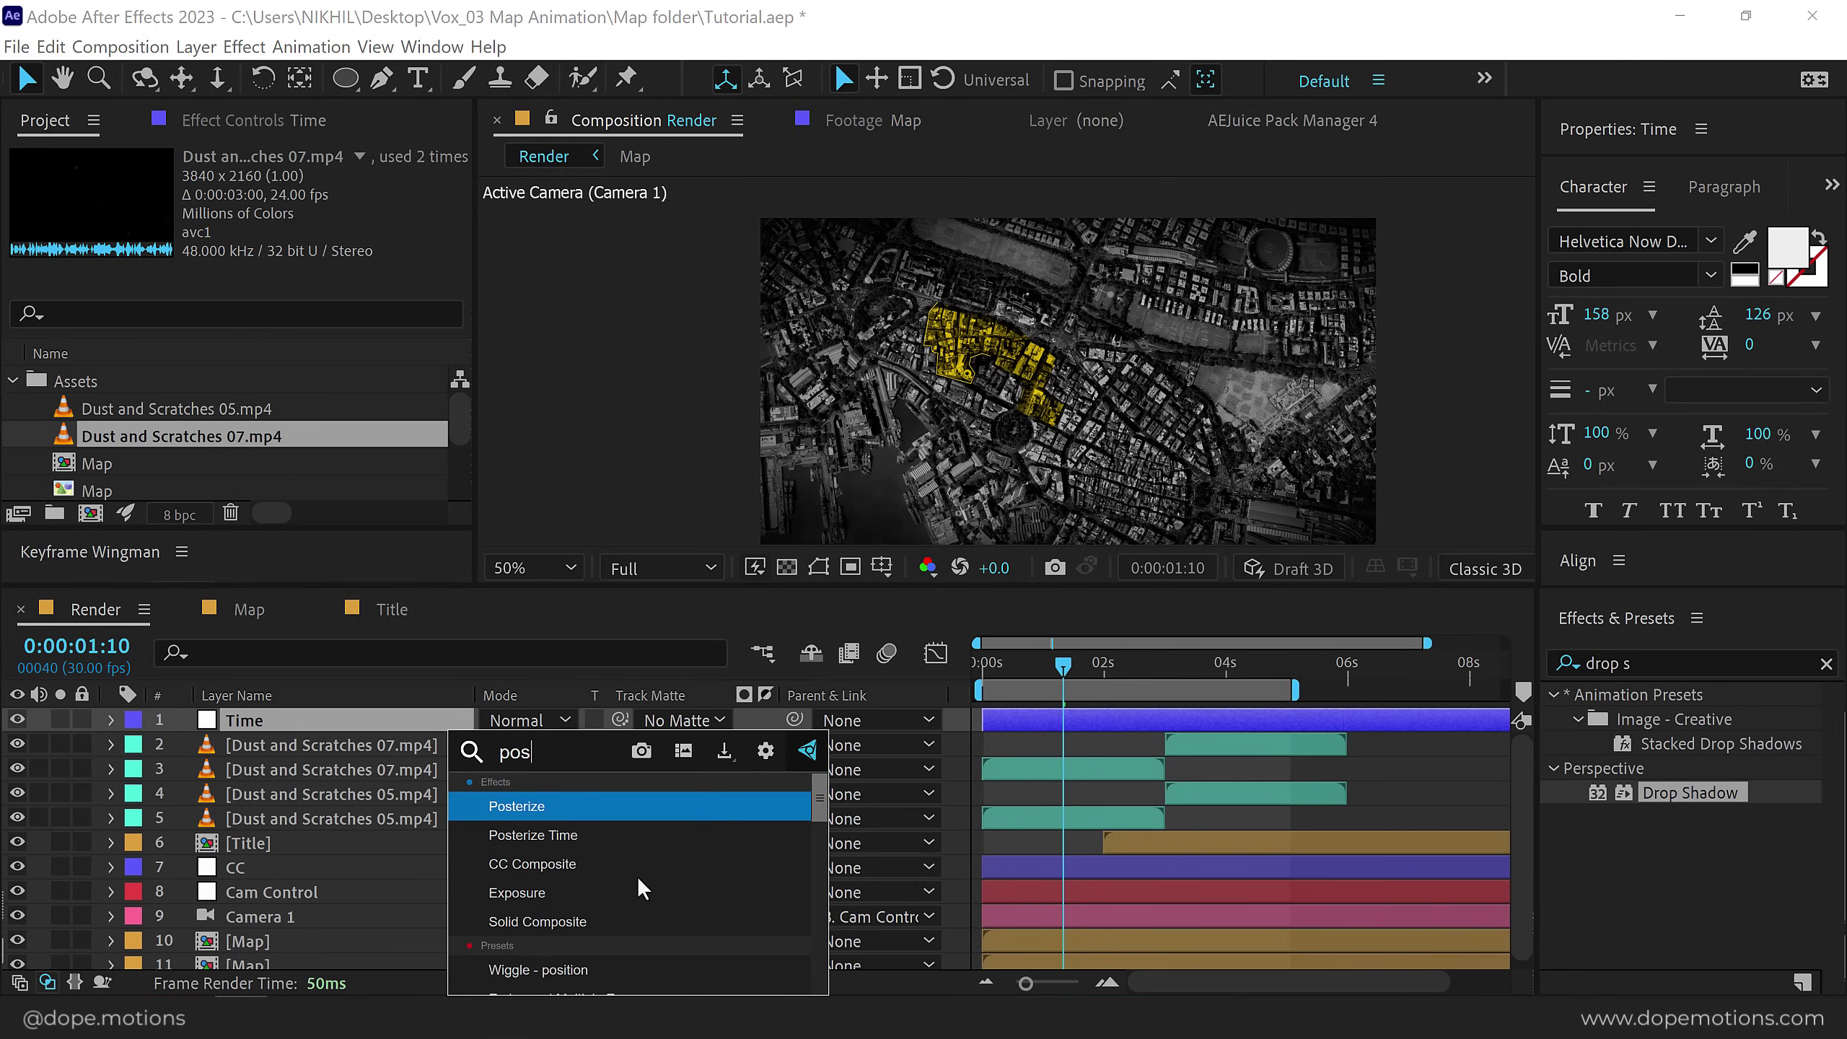
{"action": "key", "text": "Down"}
{"action": "key", "text": "Return"}
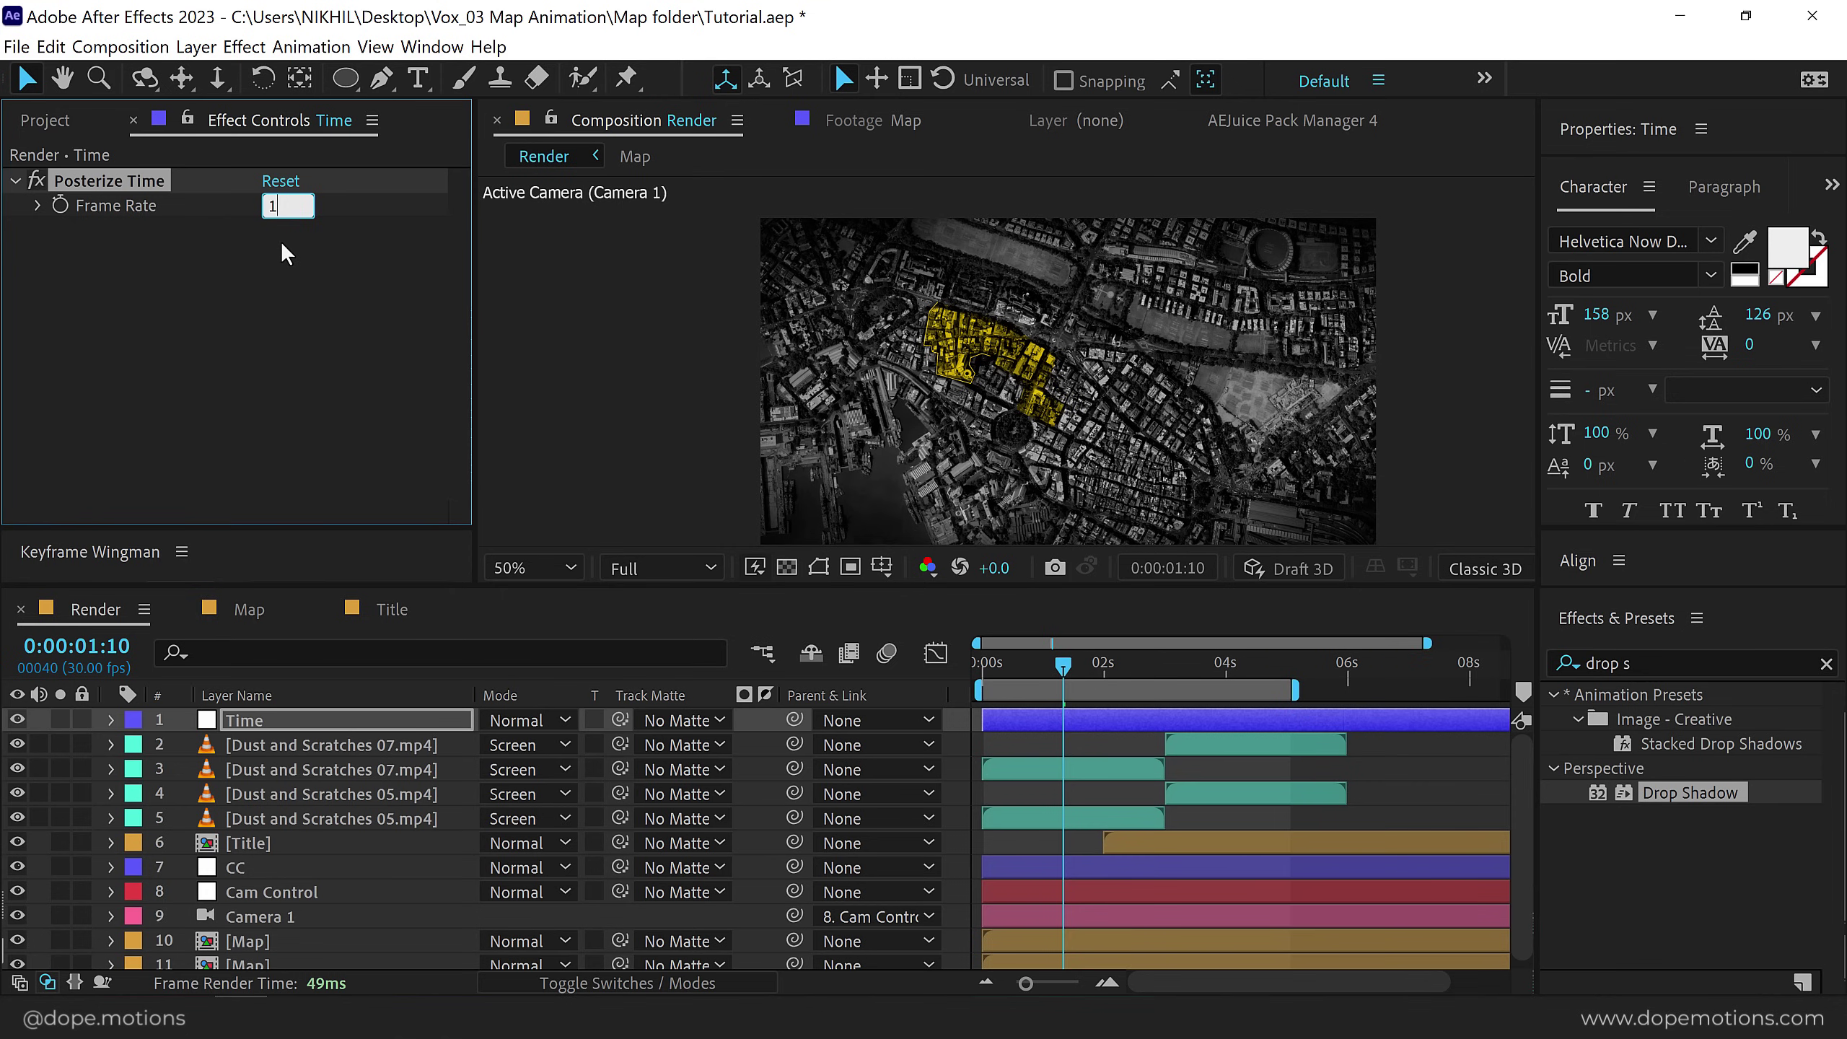
{"action": "type", "text": "12"}
{"action": "left_click", "coordinate": [274, 307]}
{"action": "left_click_drag", "start_coordinate": [1053, 661], "coordinate": [904, 664]}
{"action": "key", "text": "space"}
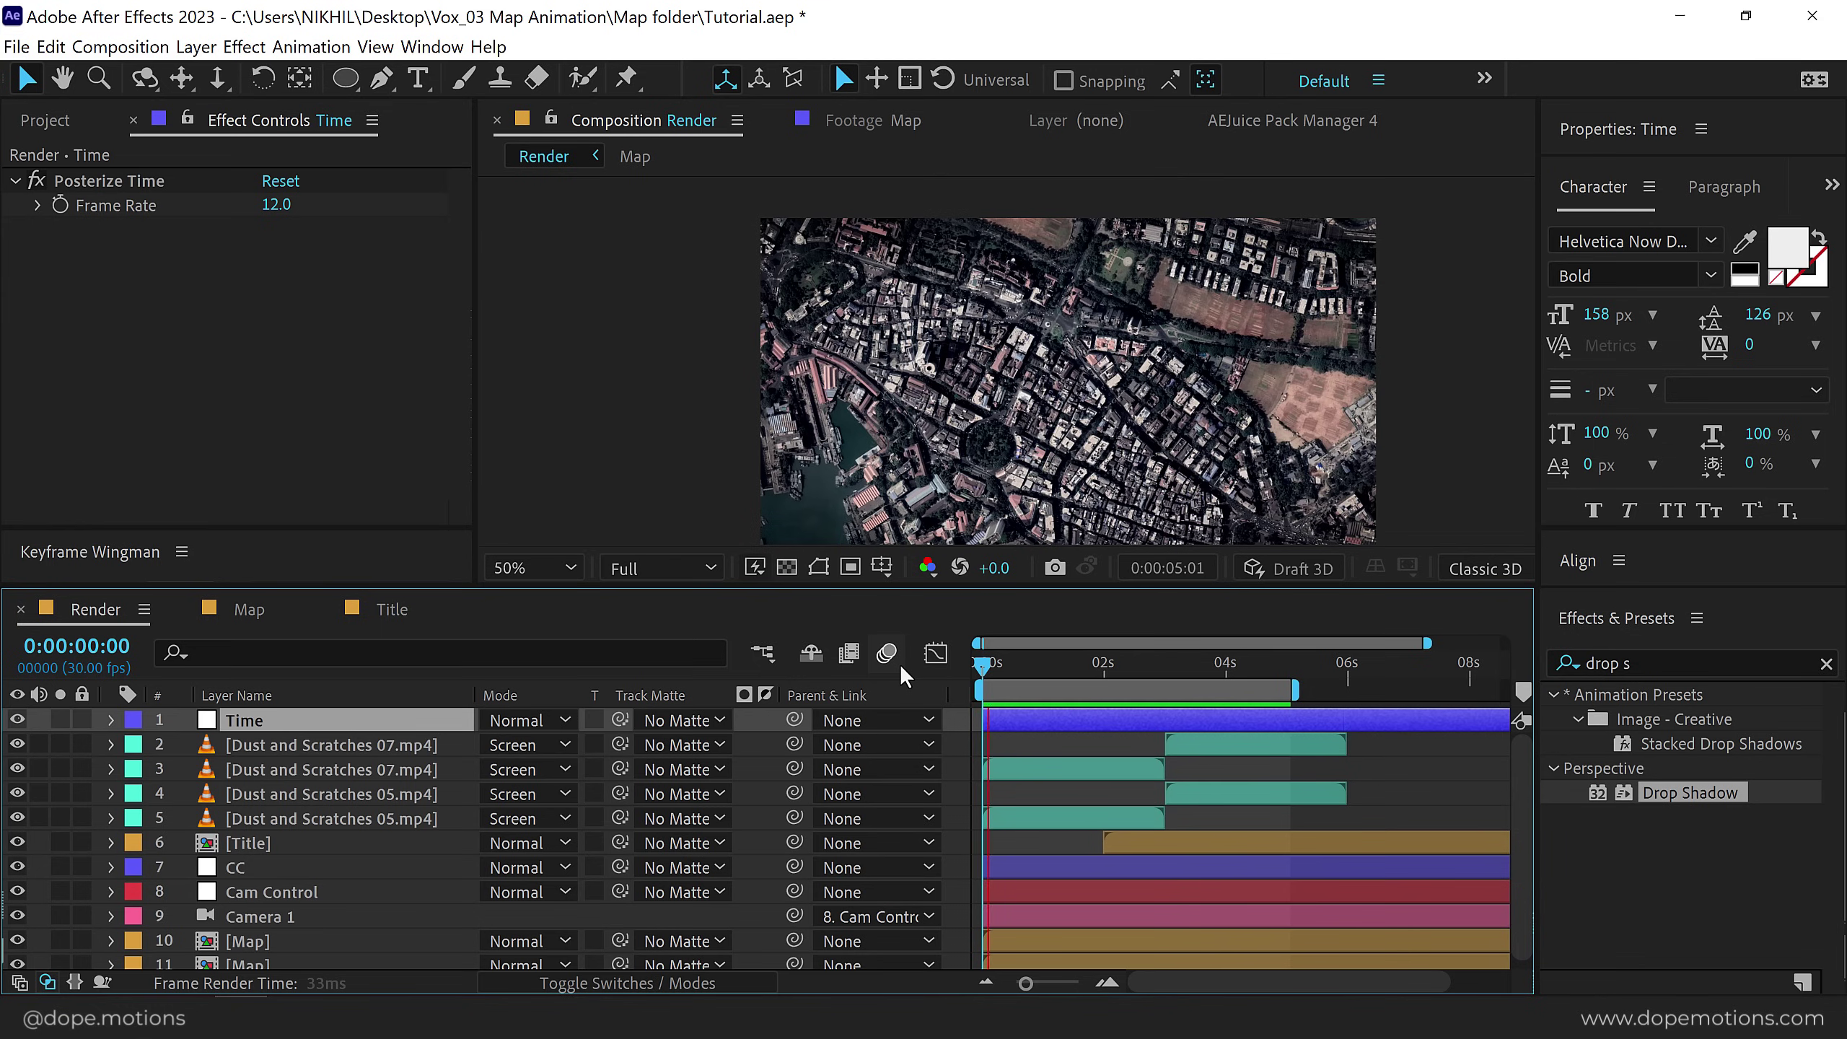